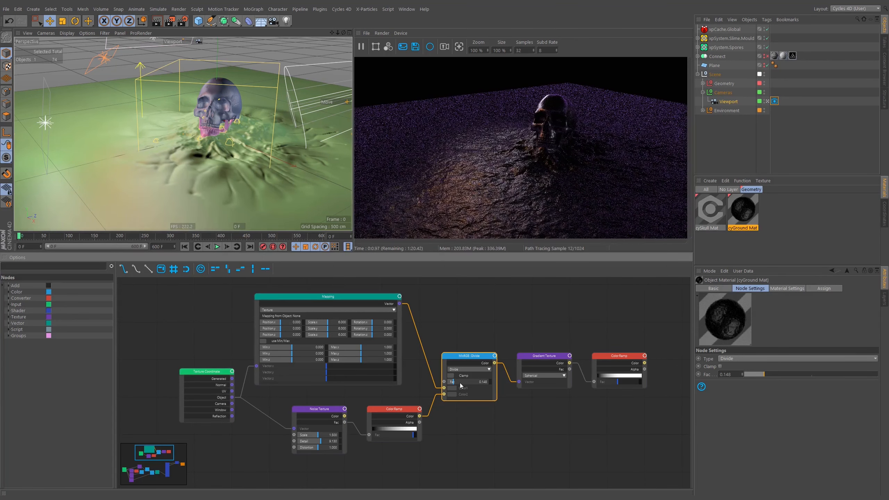
# Preview the Color Ramp after the spherical Gradient Texture and try moving its white knot to the end of the ramp
pyautogui.click(618, 364)
pyautogui.moveTo(575, 392); pyautogui.dragTo(427, 356, button='middle')
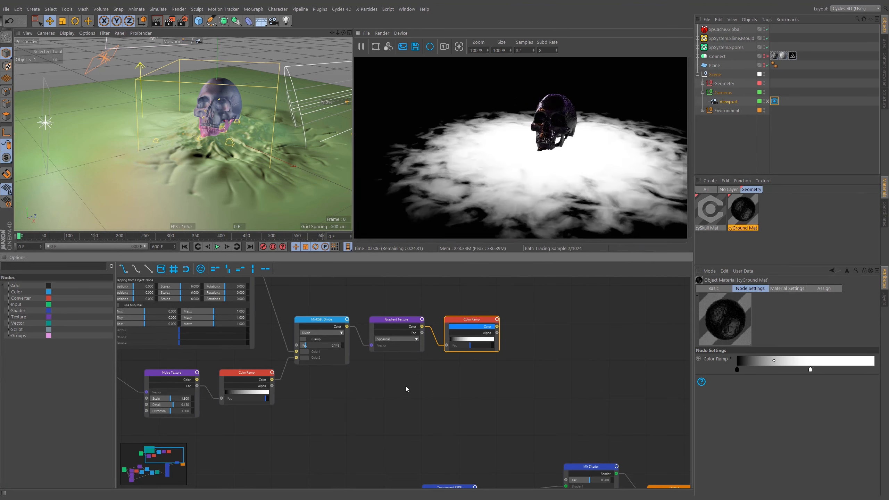
pyautogui.moveTo(406, 386); pyautogui.dragTo(435, 393, button='middle')
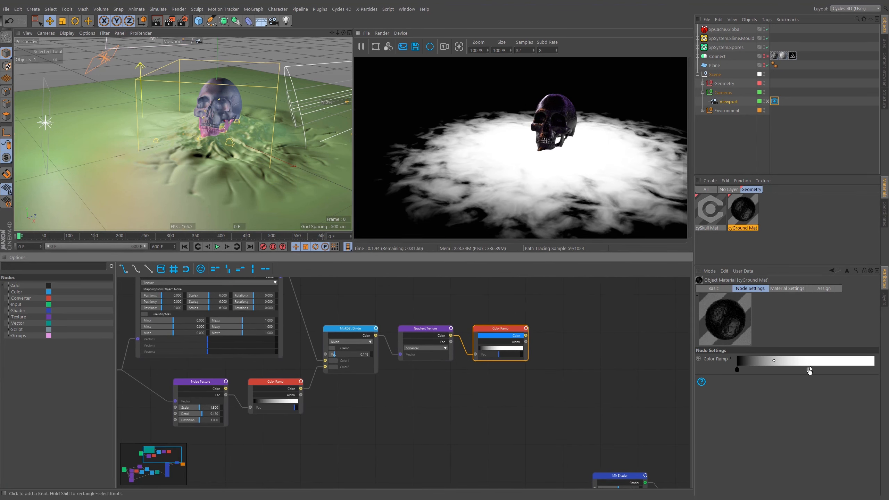
pyautogui.moveTo(810, 371); pyautogui.dragTo(874, 370)
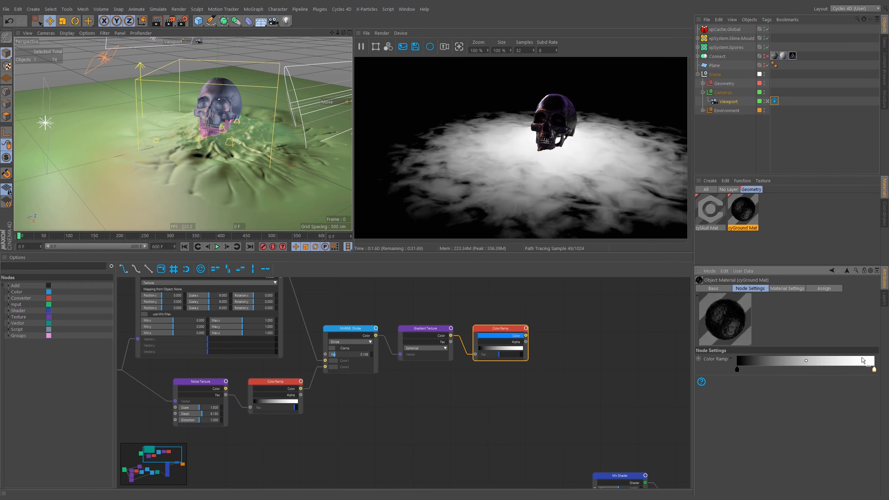
pyautogui.hotkey('ctrl', 'z')
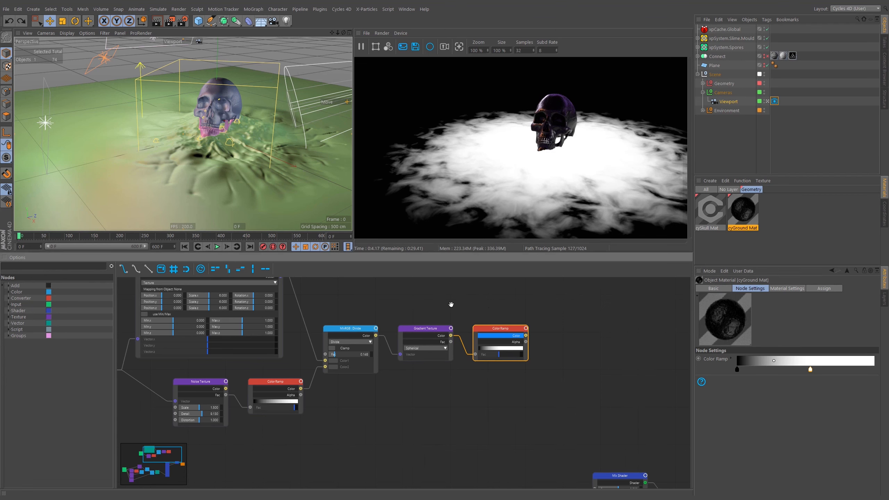
# Try Fac values of 1 and 0.156 on the MixRGB Divide node that distorts the spherical gradient
pyautogui.moveTo(450, 302); pyautogui.dragTo(515, 307, button='middle')
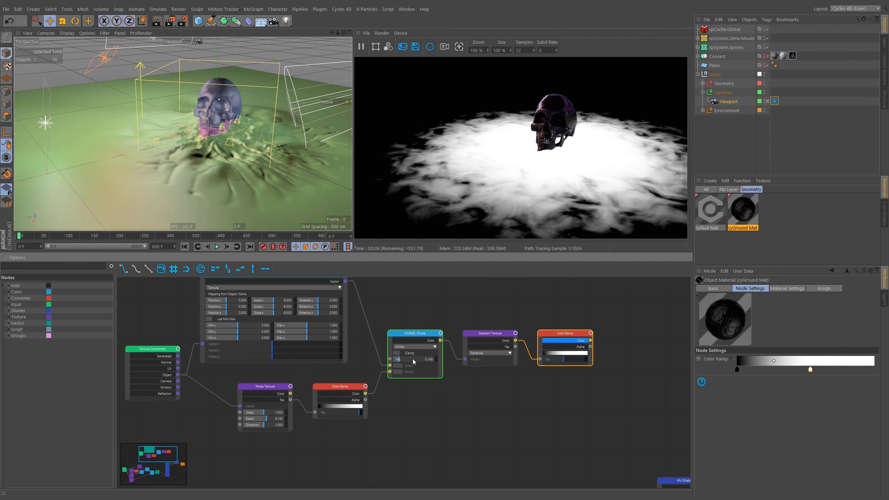
pyautogui.moveTo(399, 361); pyautogui.dragTo(431, 380)
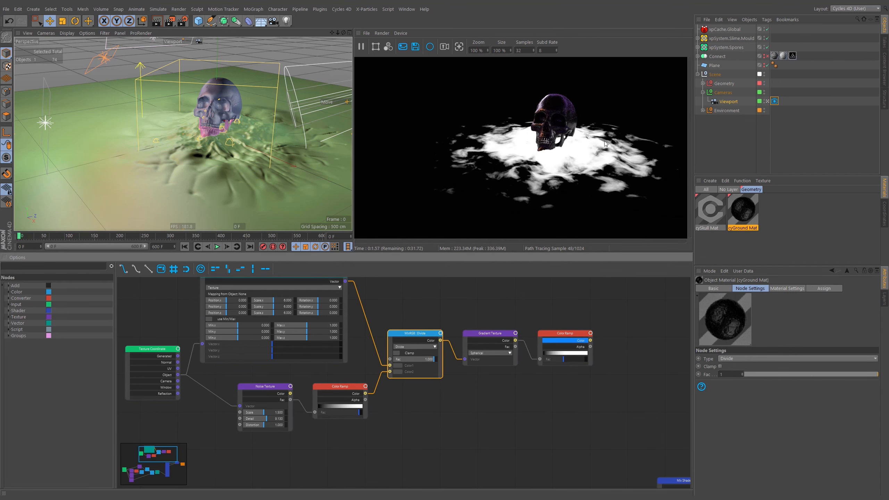
pyautogui.click(399, 359)
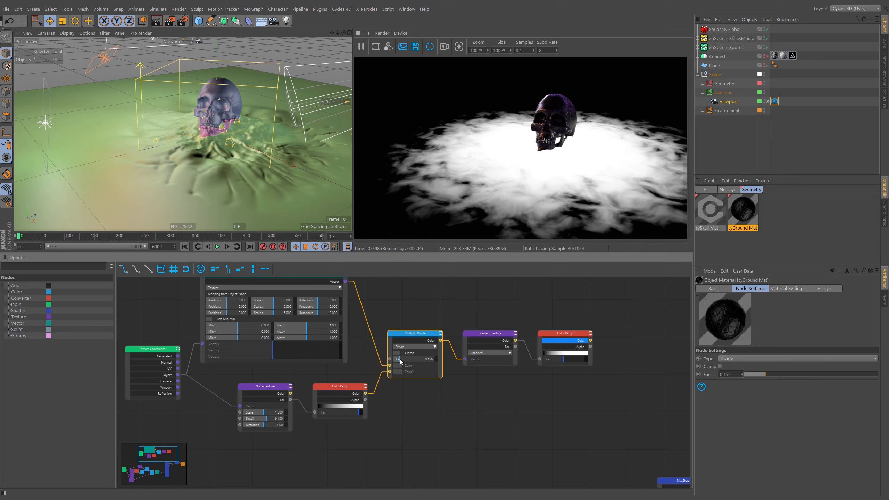
pyautogui.hotkey('ctrl', 'z')
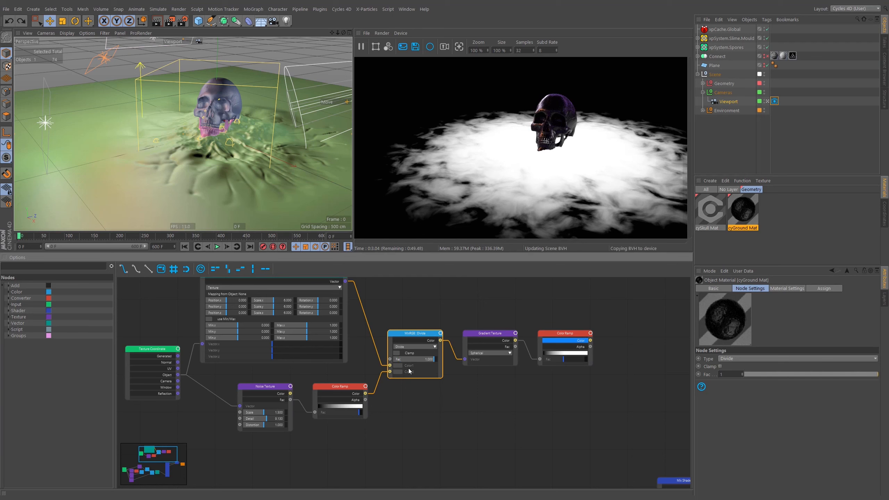
pyautogui.hotkey('ctrl', 'z')
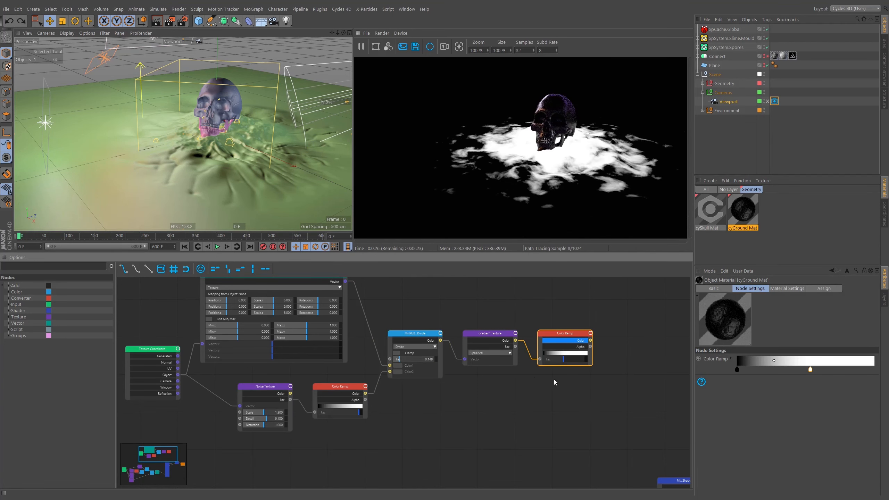
# Connect the Color output of the spherical gradient's Color Ramp to the Mix Shader's Fac input
pyautogui.moveTo(628, 405); pyautogui.dragTo(469, 318, button='middle')
pyautogui.moveTo(431, 282); pyautogui.dragTo(500, 435)
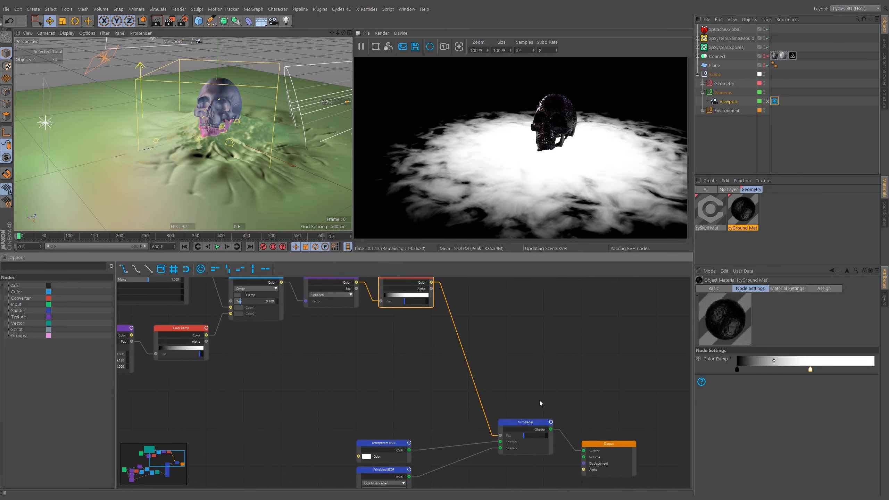
pyautogui.moveTo(463, 422); pyautogui.dragTo(468, 348, button='middle')
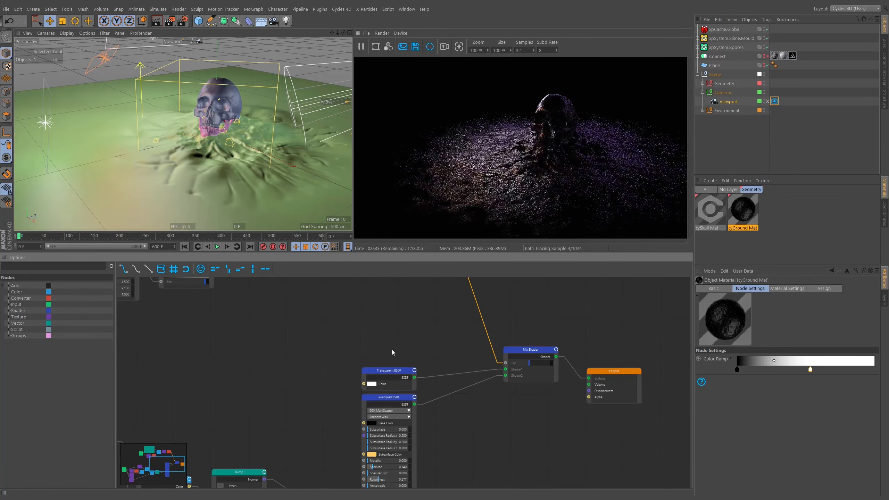
# Review the ground material's Transparent and Principled BSDF nodes and the noise, Voronoi and overlay nodes feeding its Bump
pyautogui.click(384, 373)
pyautogui.moveTo(464, 395); pyautogui.dragTo(514, 305, button='middle')
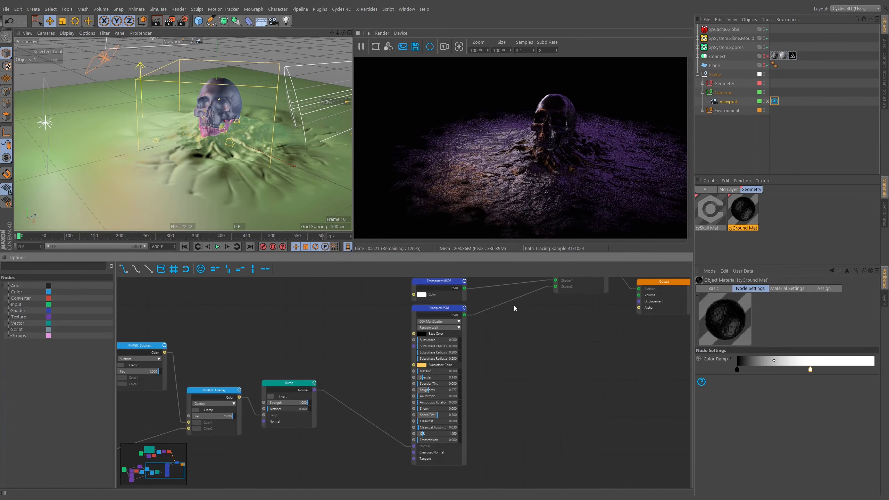
pyautogui.moveTo(365, 343); pyautogui.dragTo(677, 298, button='middle')
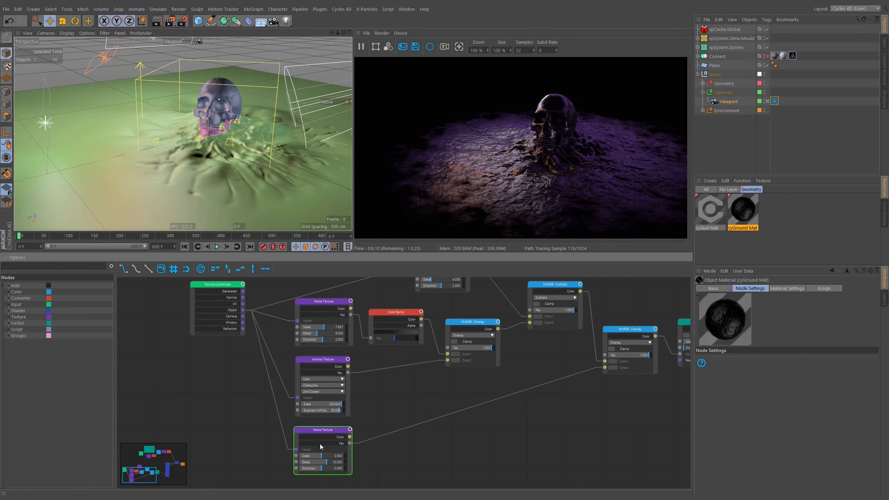
pyautogui.moveTo(545, 405); pyautogui.dragTo(298, 456, button='middle')
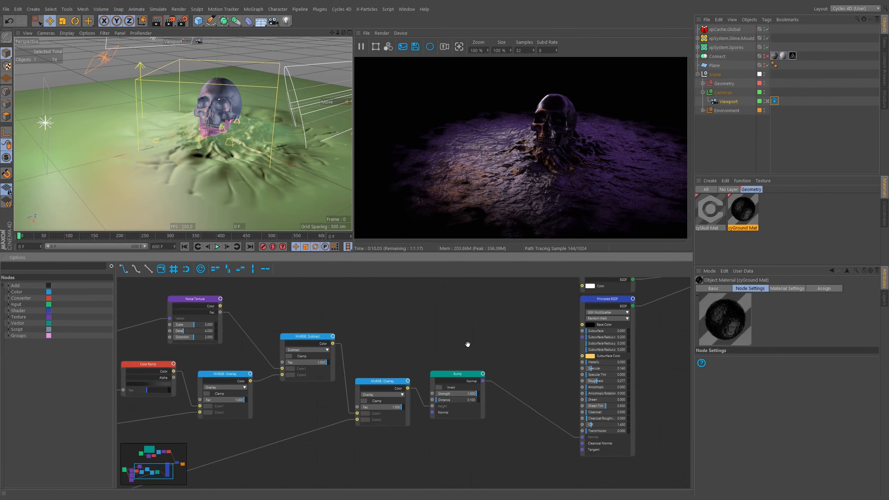
pyautogui.moveTo(533, 323); pyautogui.dragTo(322, 388, button='middle')
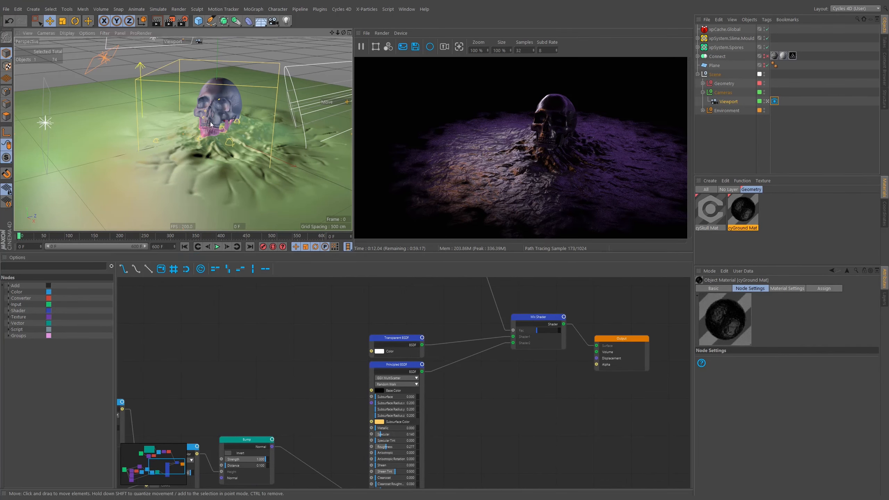
# Inspect the skull and the surrounding ground surface up close and from both sides in the live render
pyautogui.moveTo(210, 124)
pyautogui.keyDown('alt'); pyautogui.mouseDown(button='right')
pyautogui.moveTo(240, 131)
pyautogui.moveTo(196, 119)
pyautogui.mouseUp(button='right'); pyautogui.keyUp('alt')
pyautogui.keyDown('alt'); pyautogui.moveTo(196, 119); pyautogui.dragTo(182, 164); pyautogui.keyUp('alt')
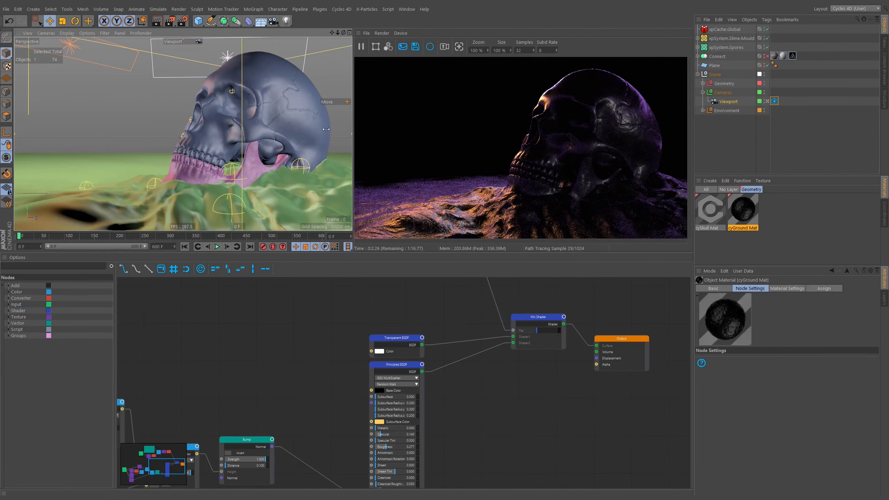
pyautogui.keyDown('alt'); pyautogui.moveTo(214, 140); pyautogui.dragTo(331, 135); pyautogui.keyUp('alt')
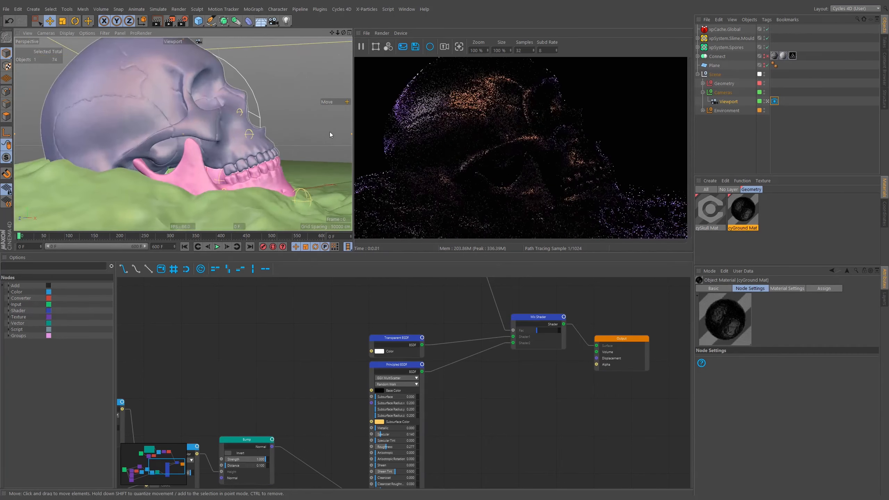
pyautogui.keyDown('alt'); pyautogui.moveTo(331, 135); pyautogui.dragTo(289, 148, button='right'); pyautogui.keyUp('alt')
pyautogui.keyDown('alt'); pyautogui.moveTo(288, 149); pyautogui.dragTo(147, 162); pyautogui.keyUp('alt')
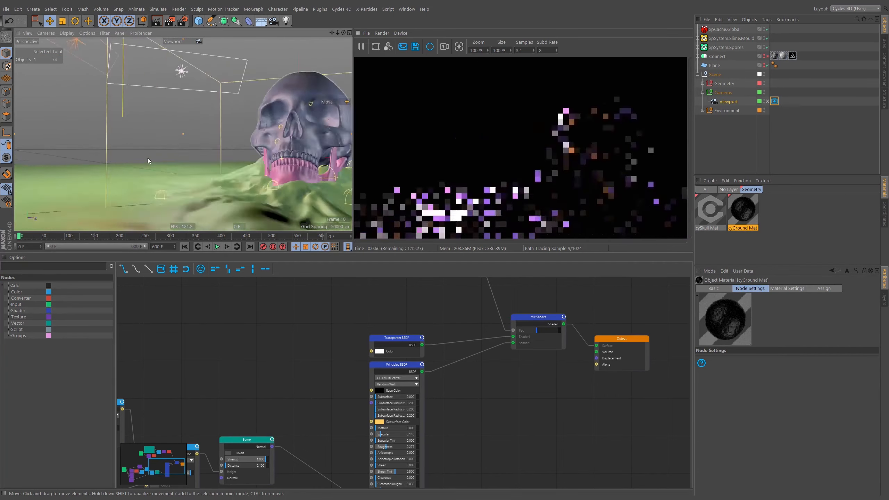
pyautogui.keyDown('alt'); pyautogui.moveTo(148, 161); pyautogui.dragTo(101, 168, button='right'); pyautogui.keyUp('alt')
pyautogui.keyDown('alt'); pyautogui.moveTo(102, 168); pyautogui.dragTo(168, 154); pyautogui.keyUp('alt')
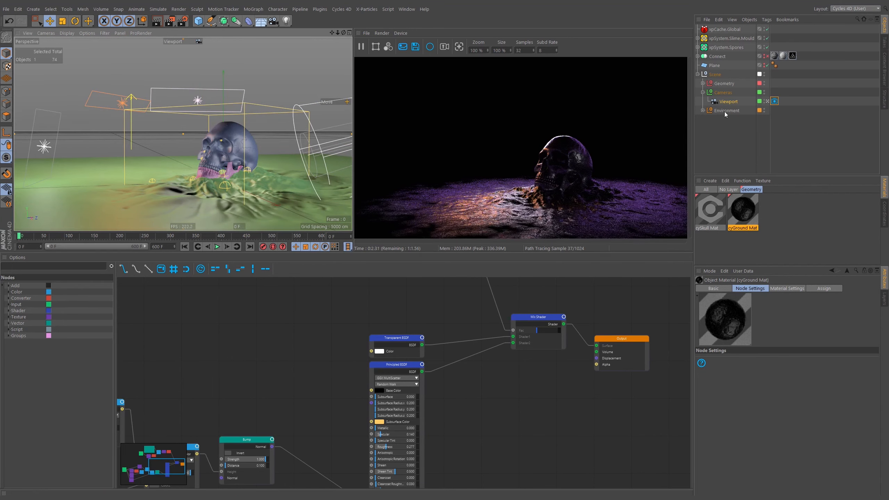
# Open the Environment background material from the cyEnvironment object and examine its noise, mapping, gradient and ramp nodes
pyautogui.click(703, 110)
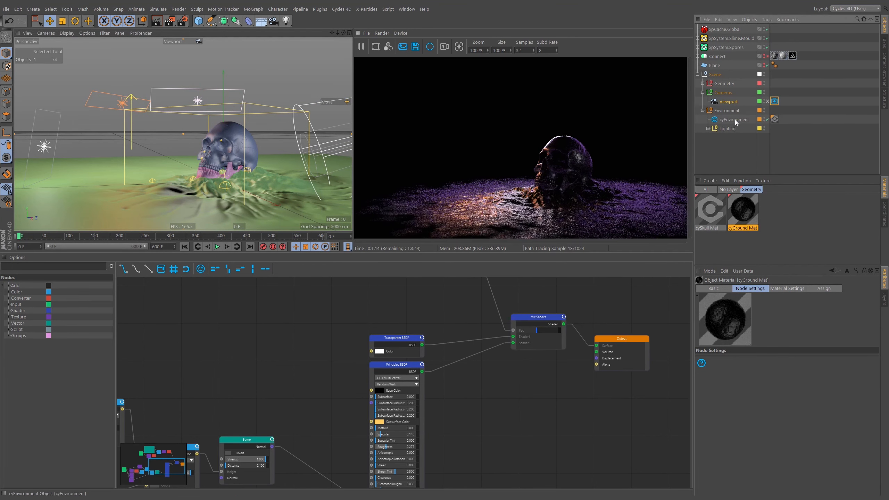
pyautogui.click(735, 120)
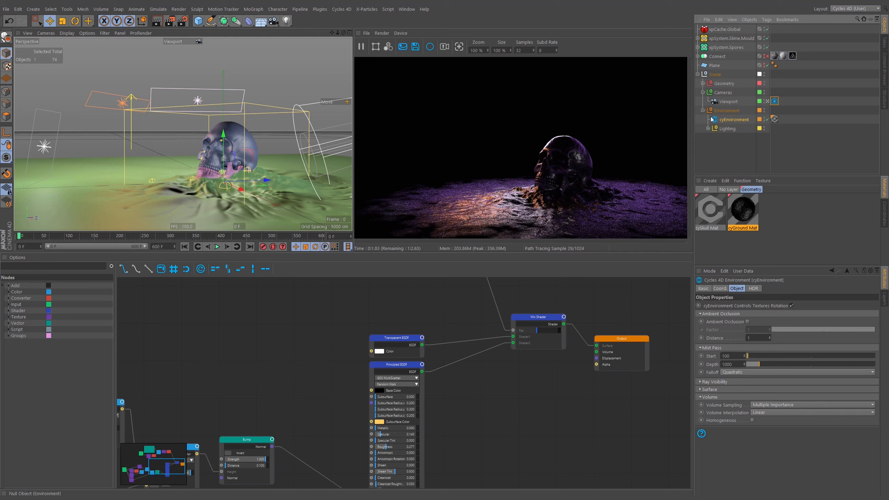
pyautogui.click(721, 190)
pyautogui.click(842, 212)
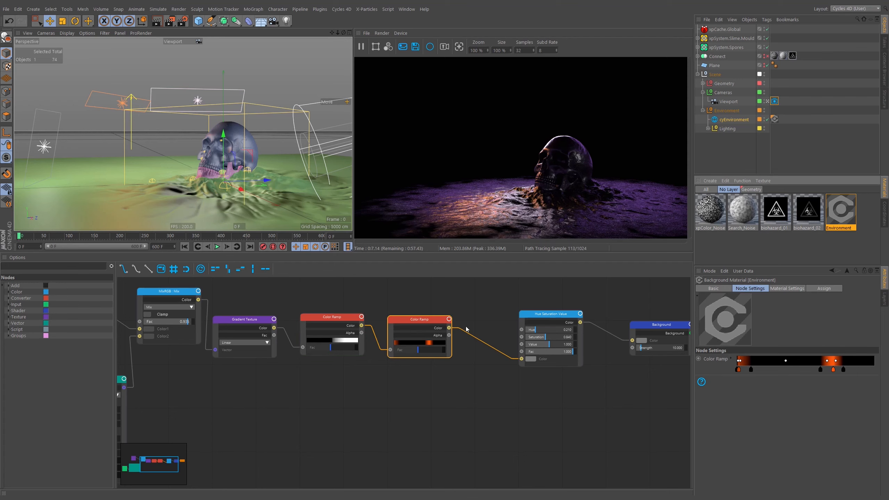
pyautogui.moveTo(366, 327); pyautogui.dragTo(538, 327, button='middle')
pyautogui.moveTo(494, 391)
pyautogui.mouseDown(button='middle')
pyautogui.moveTo(317, 419)
pyautogui.moveTo(507, 390)
pyautogui.moveTo(501, 400)
pyautogui.mouseUp(button='middle')
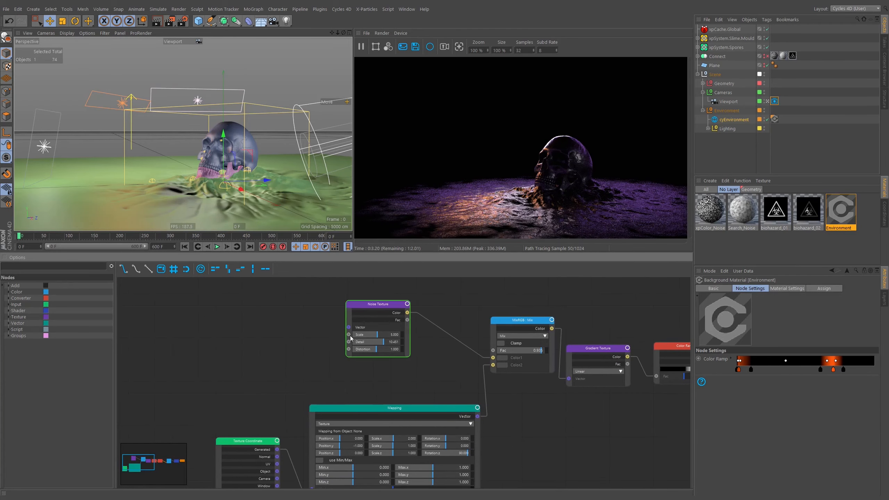
pyautogui.moveTo(578, 383)
pyautogui.mouseDown(button='middle')
pyautogui.moveTo(554, 364)
pyautogui.moveTo(495, 351)
pyautogui.mouseUp(button='middle')
pyautogui.moveTo(605, 393); pyautogui.dragTo(562, 399, button='middle')
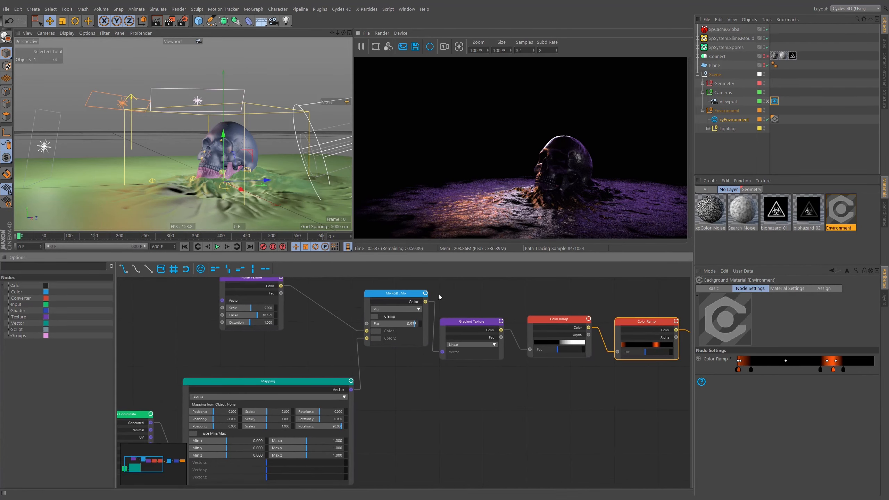
# Preview the Environment material's Gradient Texture output and enable Camera ray visibility for the cyEnvironment object
pyautogui.click(483, 334)
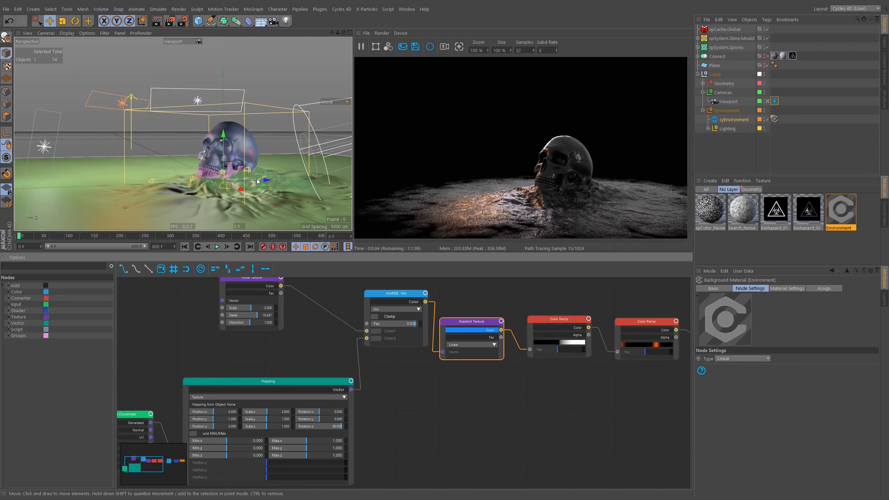
pyautogui.click(732, 121)
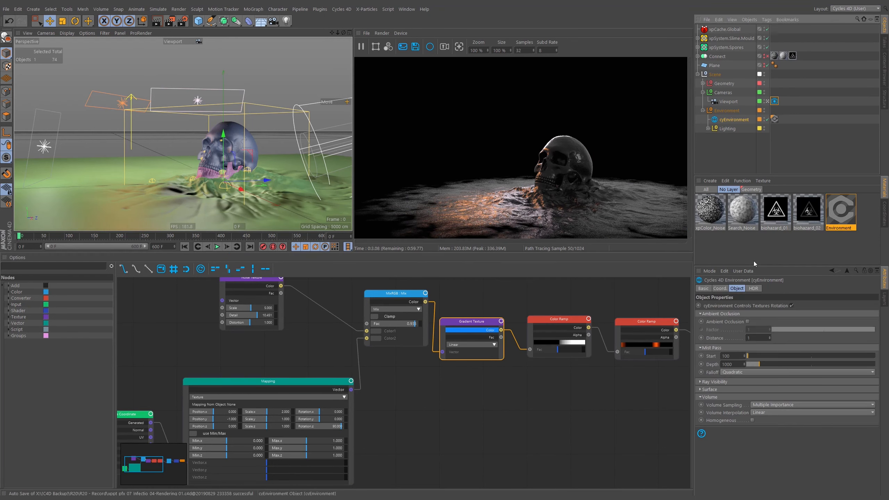
pyautogui.click(722, 389)
pyautogui.click(723, 389)
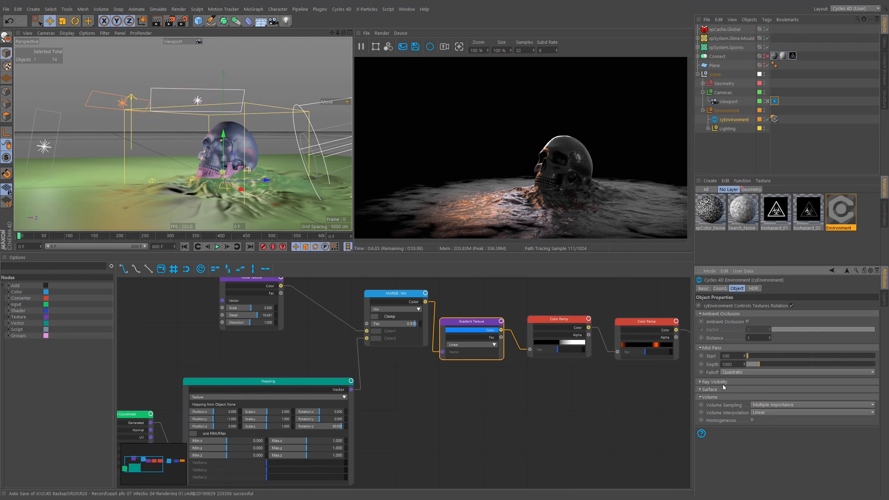
pyautogui.click(716, 383)
pyautogui.click(741, 389)
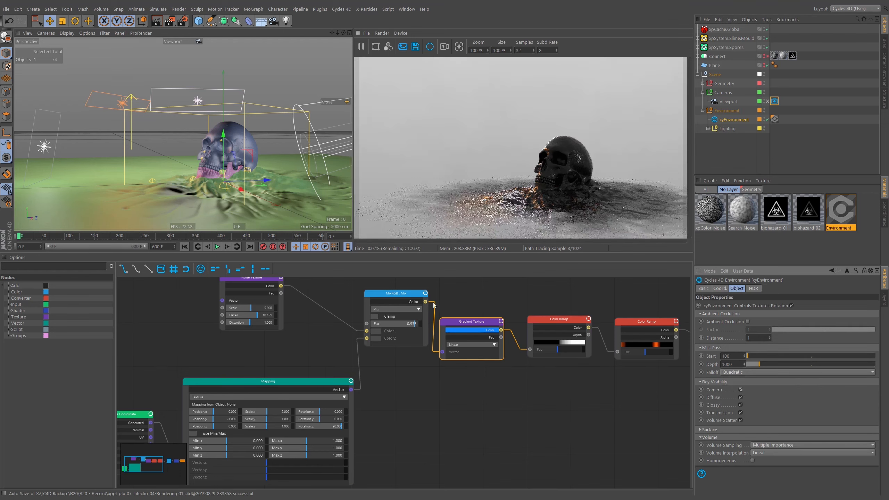
# Examine the linear gradient background from afar and above, and preview the black-to-white Color Ramp's output on it
pyautogui.scroll(-5, 191, 167)
pyautogui.scroll(-3, 213, 208)
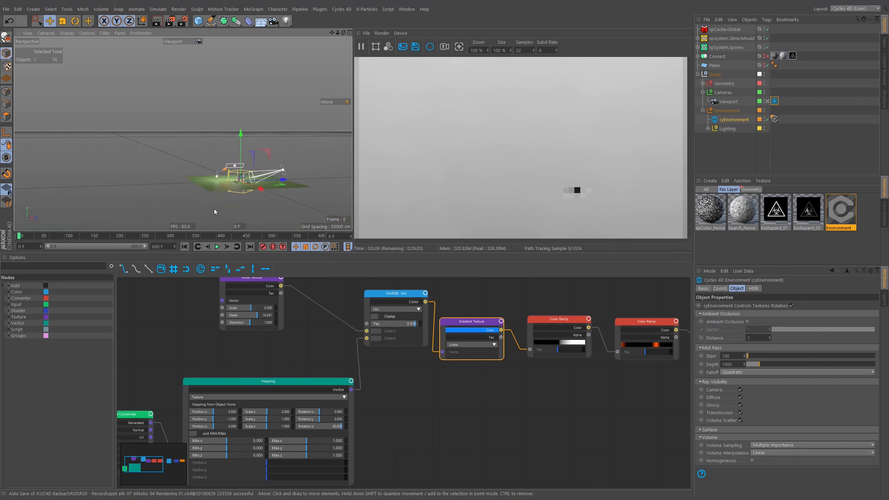
pyautogui.scroll(6, 247, 172)
pyautogui.keyDown('alt'); pyautogui.moveTo(250, 144); pyautogui.dragTo(265, 218); pyautogui.keyUp('alt')
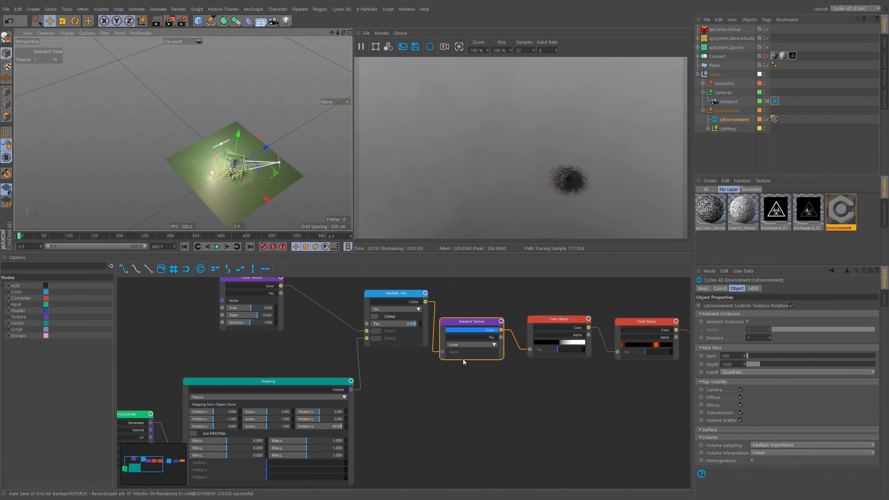
pyautogui.keyDown('alt'); pyautogui.moveTo(255, 175); pyautogui.dragTo(243, 188); pyautogui.keyUp('alt')
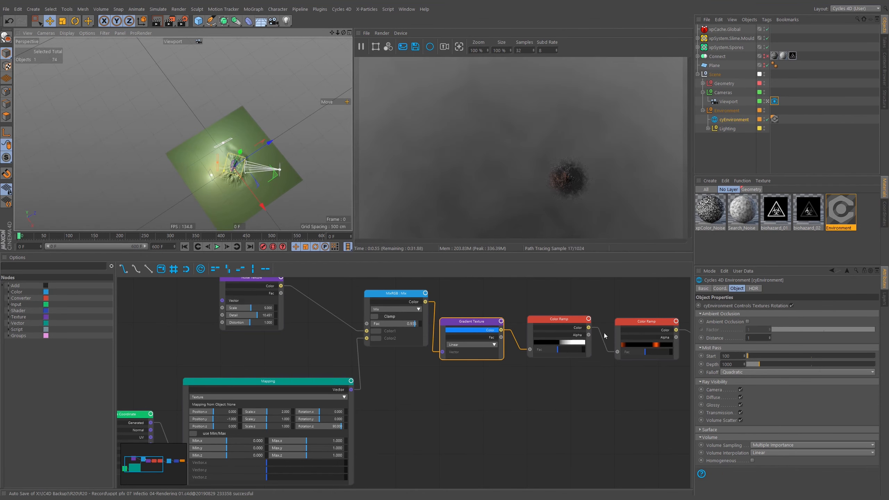
pyautogui.click(582, 330)
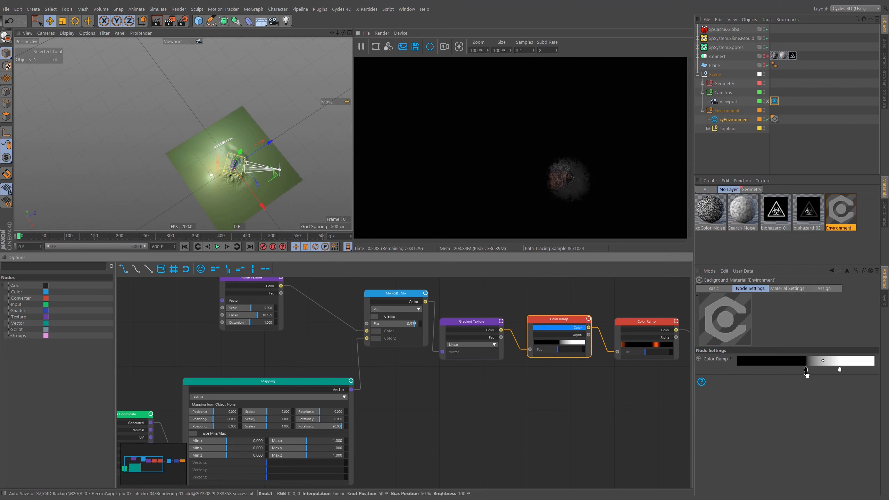
pyautogui.keyDown('alt'); pyautogui.moveTo(265, 177); pyautogui.dragTo(246, 95); pyautogui.keyUp('alt')
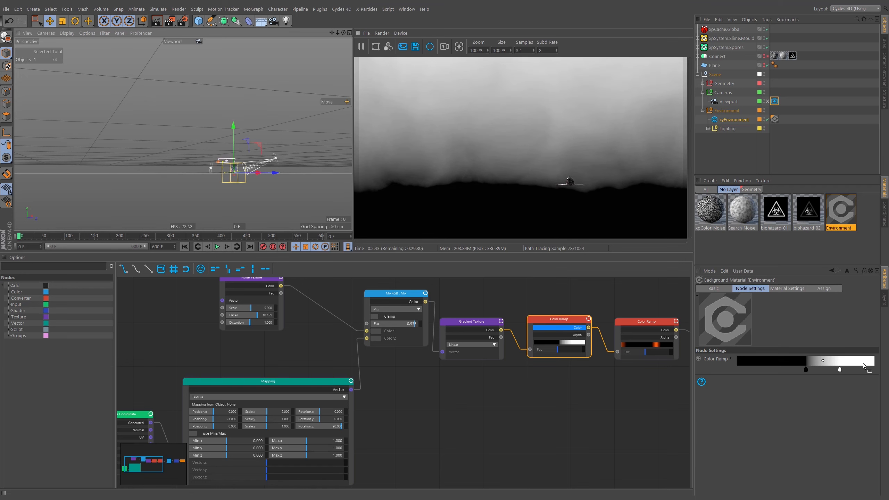
pyautogui.moveTo(244, 105)
pyautogui.keyDown('alt'); pyautogui.mouseDown()
pyautogui.moveTo(242, 143)
pyautogui.moveTo(244, 110)
pyautogui.mouseUp(); pyautogui.keyUp('alt')
# Preview the orange Color Ramp's output and inspect the resulting background close up behind the skull
pyautogui.click(636, 325)
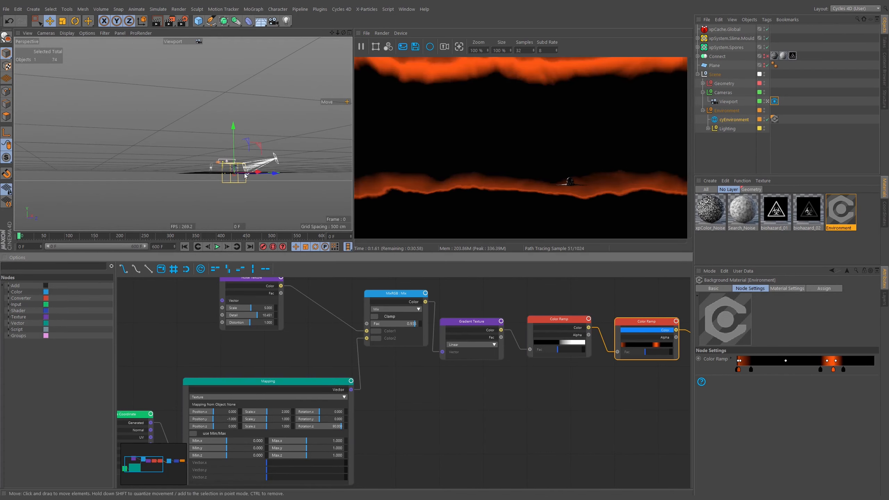
pyautogui.keyDown('alt'); pyautogui.moveTo(245, 176); pyautogui.dragTo(236, 178, button='middle'); pyautogui.keyUp('alt')
pyautogui.keyDown('alt'); pyautogui.moveTo(226, 174); pyautogui.dragTo(308, 153, button='right'); pyautogui.keyUp('alt')
pyautogui.keyDown('alt'); pyautogui.moveTo(240, 174); pyautogui.dragTo(218, 176); pyautogui.keyUp('alt')
pyautogui.keyDown('alt'); pyautogui.moveTo(231, 178); pyautogui.dragTo(212, 169, button='middle'); pyautogui.keyUp('alt')
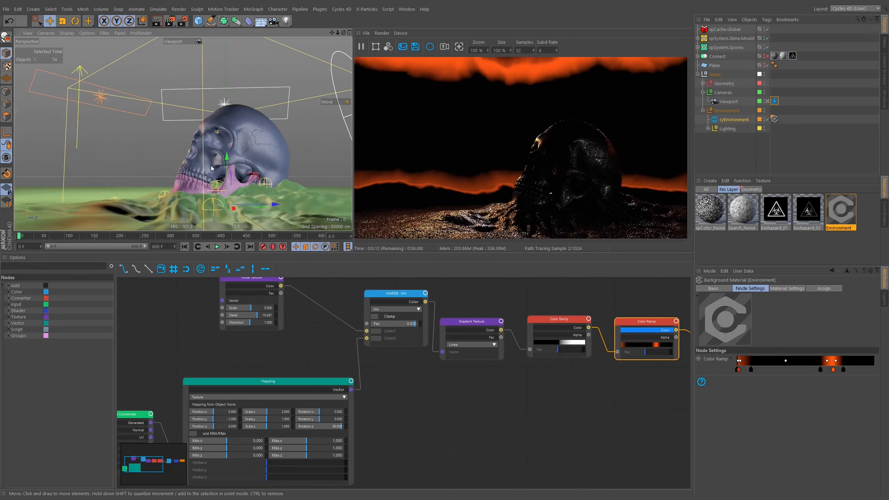
# Preview the Hue Saturation Value node's output on the background and try a Hue of 0.27
pyautogui.moveTo(202, 166)
pyautogui.keyDown('alt'); pyautogui.mouseDown()
pyautogui.moveTo(292, 169)
pyautogui.moveTo(190, 174)
pyautogui.mouseUp(); pyautogui.keyUp('alt')
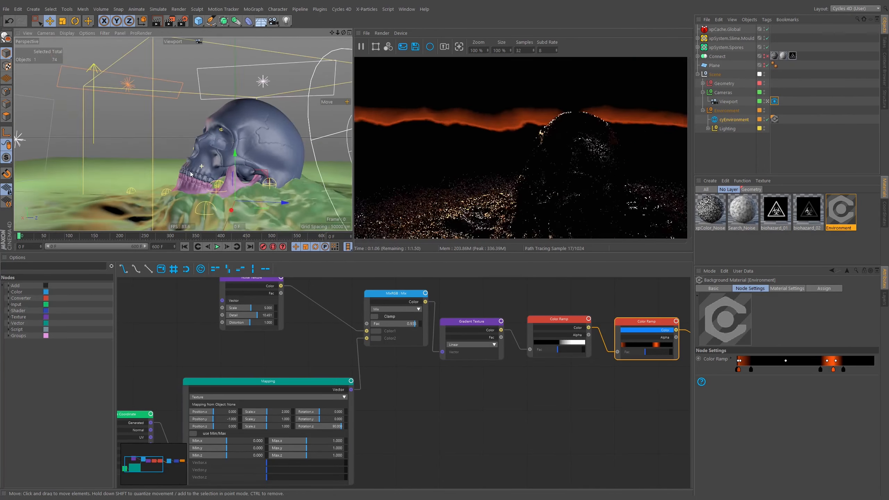
pyautogui.moveTo(592, 419); pyautogui.dragTo(427, 393, button='middle')
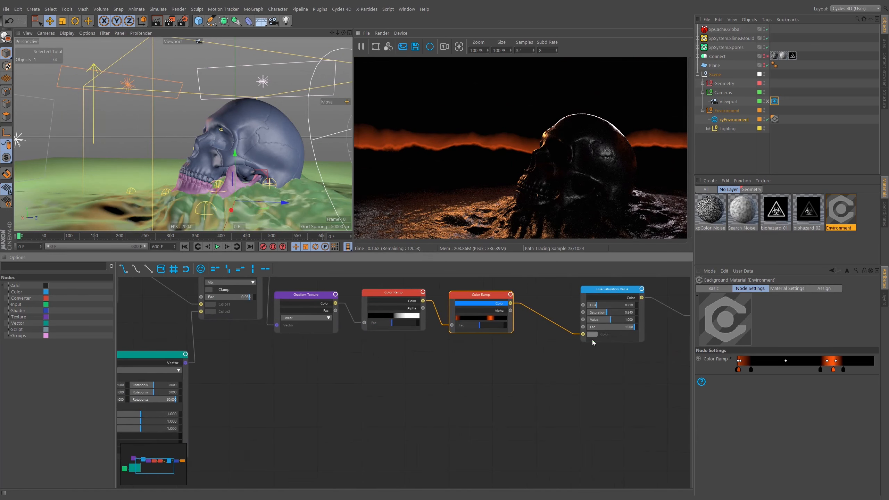
pyautogui.moveTo(592, 341); pyautogui.dragTo(503, 380, button='middle')
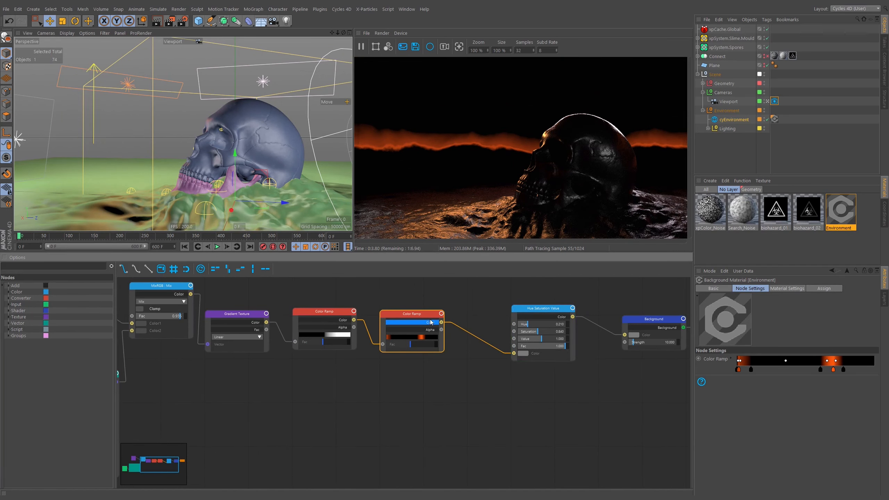
pyautogui.moveTo(541, 311); pyautogui.dragTo(513, 314)
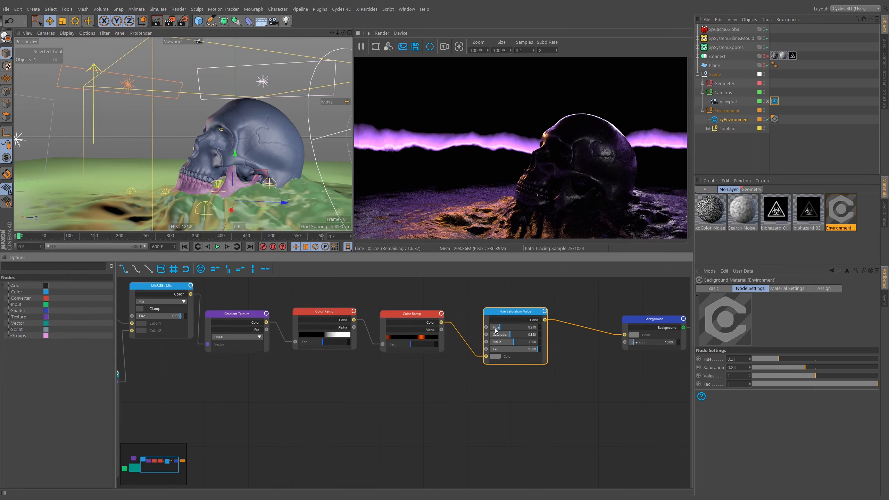
pyautogui.moveTo(508, 329)
pyautogui.mouseDown()
pyautogui.moveTo(530, 330)
pyautogui.moveTo(507, 327)
pyautogui.mouseUp()
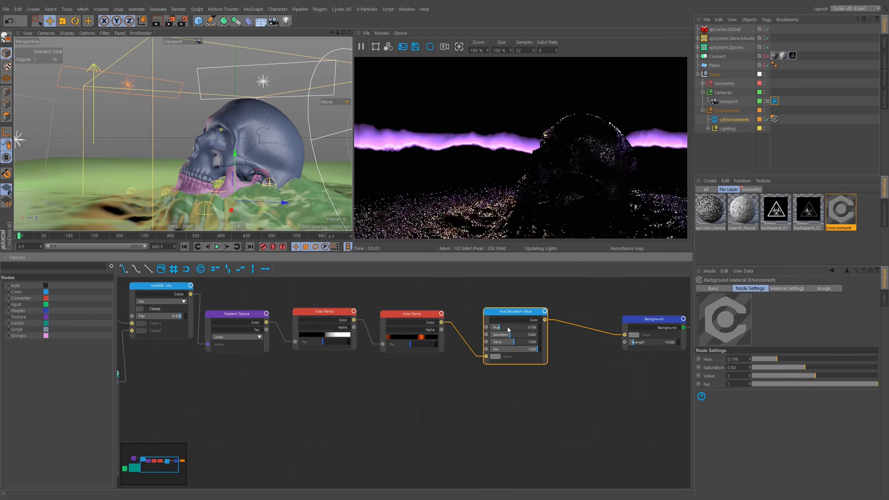
pyautogui.scroll(-4, 269, 147)
pyautogui.keyDown('alt'); pyautogui.moveTo(269, 147); pyautogui.dragTo(310, 137); pyautogui.keyUp('alt')
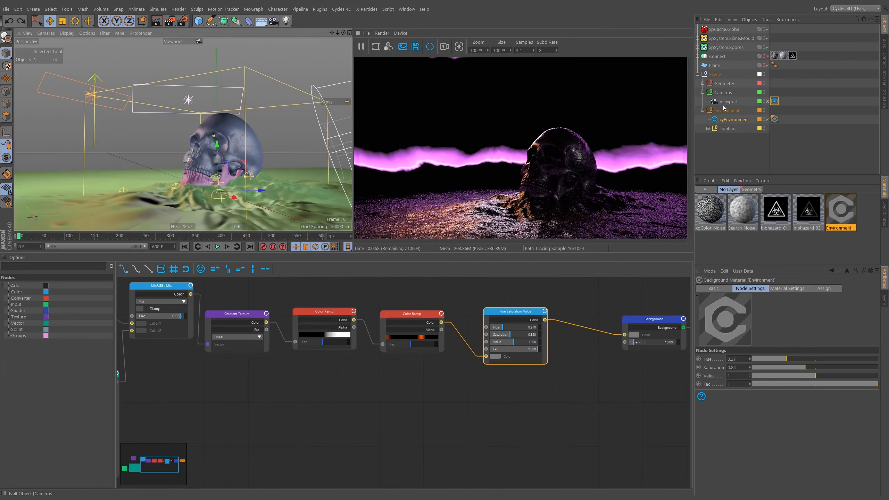
# Try disabling Camera ray visibility for the cyEnvironment object, and undo it
pyautogui.click(726, 121)
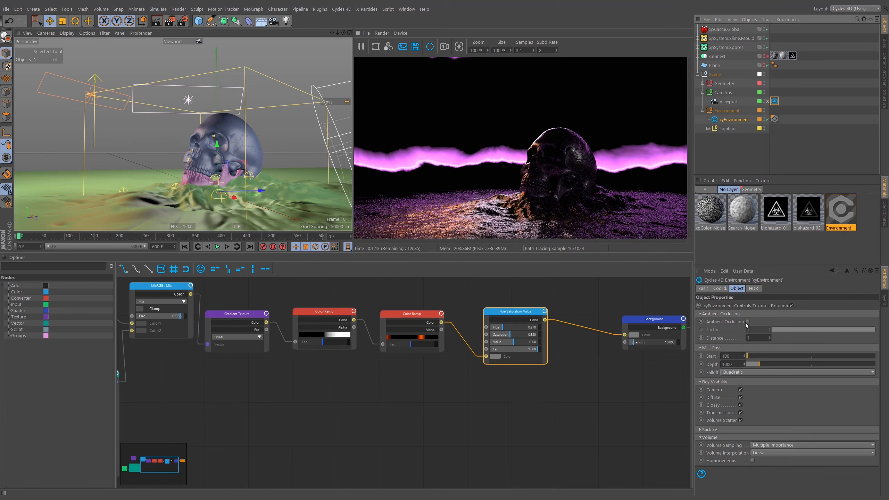
pyautogui.click(740, 390)
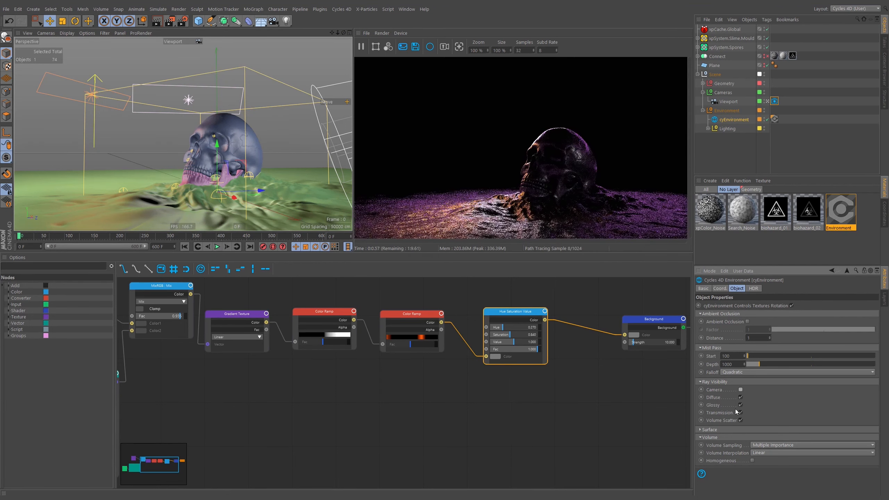
pyautogui.hotkey('ctrl', 'z')
pyautogui.hotkey('ctrl', 'z')
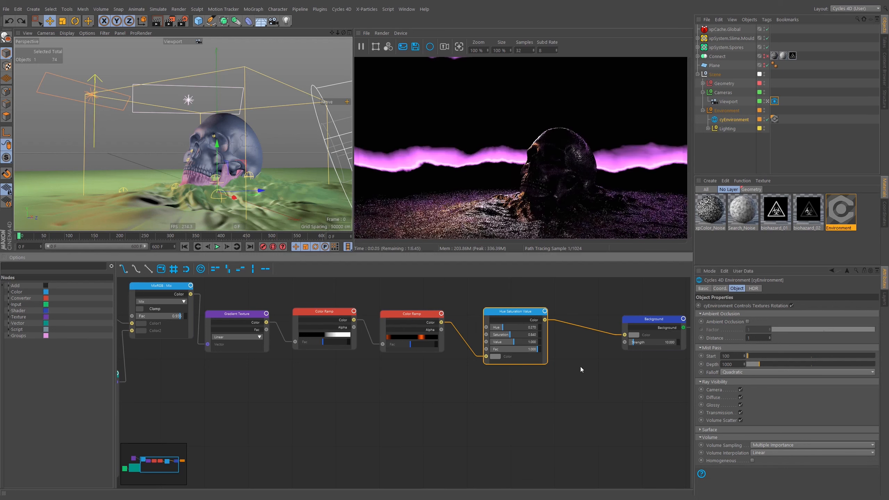
# Undo the hue, node position and preview changes to restore the Environment material's original node setup
pyautogui.hotkey('ctrl', 'z')
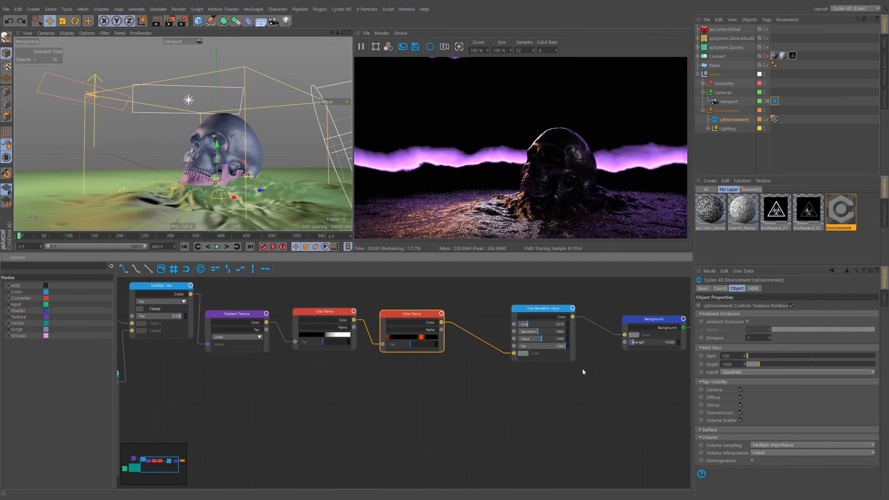
pyautogui.hotkey('ctrl', 'z')
pyautogui.hotkey('ctrl', 'z')
pyautogui.hotkey('ctrl', 'z')
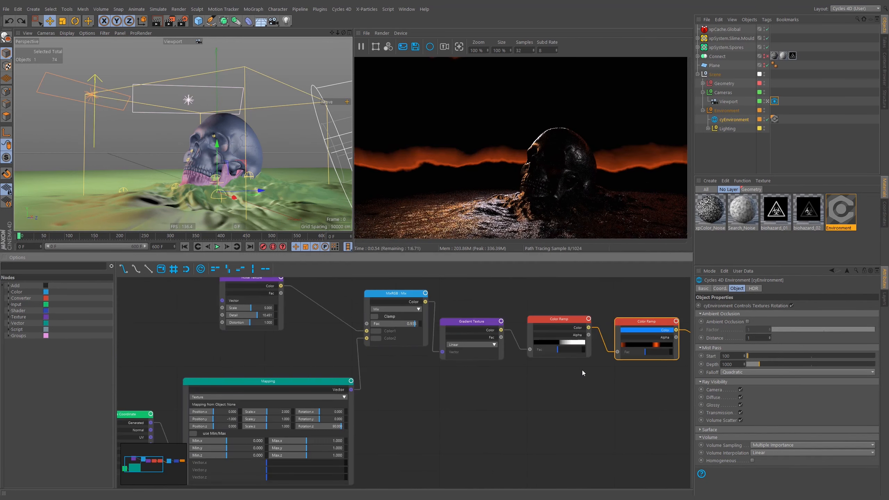
pyautogui.hotkey('ctrl', 'z')
pyautogui.hotkey('ctrl', 'z')
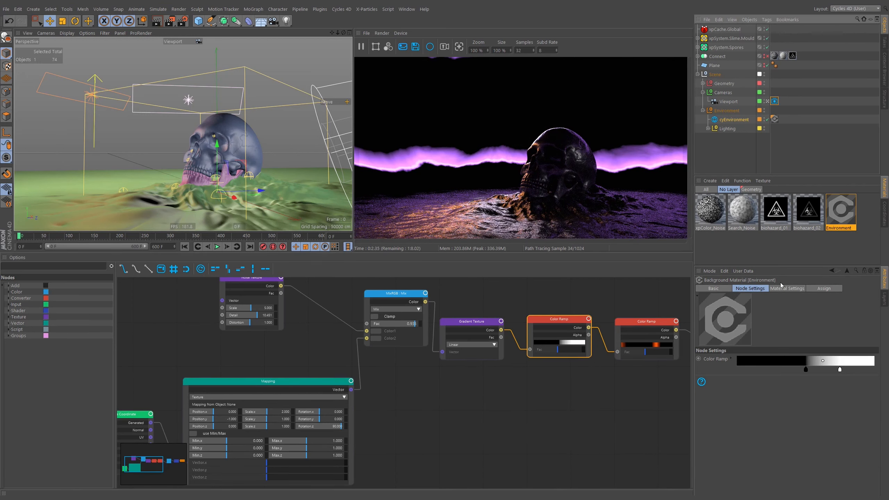
# Disable Camera ray visibility for the cyEnvironment object and check the skull render from other angles
pyautogui.click(733, 119)
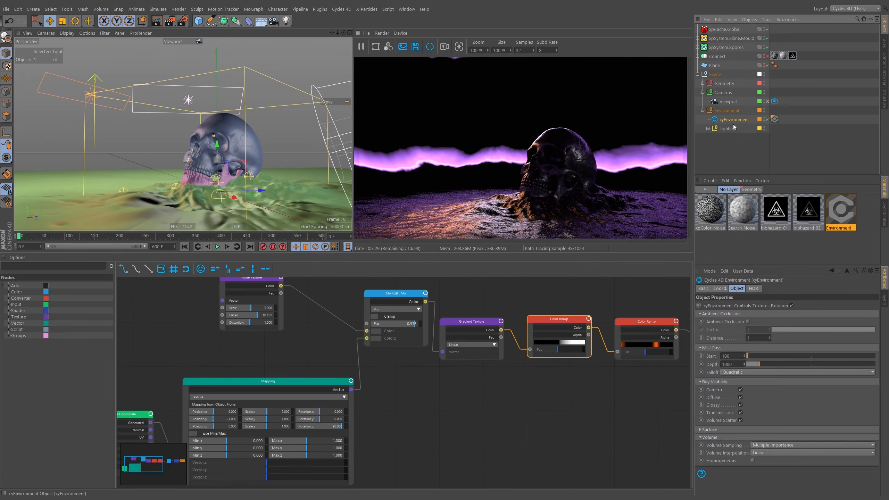
pyautogui.click(741, 389)
pyautogui.scroll(3, 252, 165)
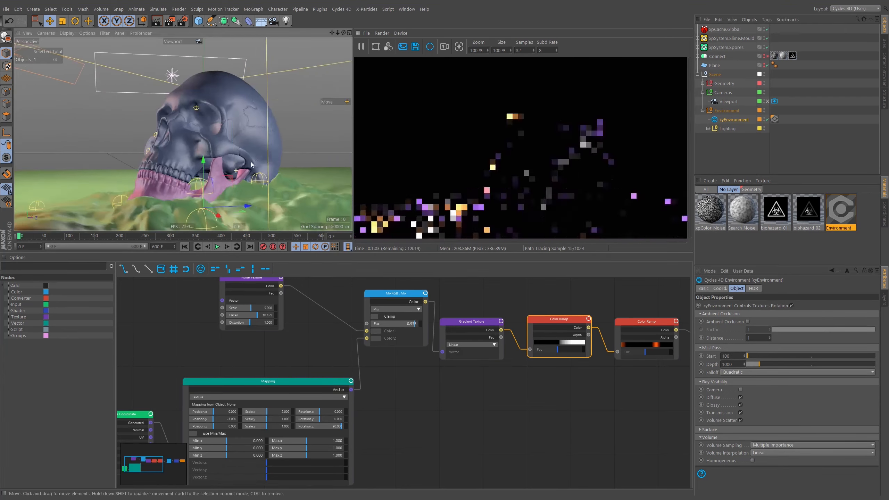
pyautogui.keyDown('alt'); pyautogui.moveTo(252, 165); pyautogui.dragTo(228, 133); pyautogui.keyUp('alt')
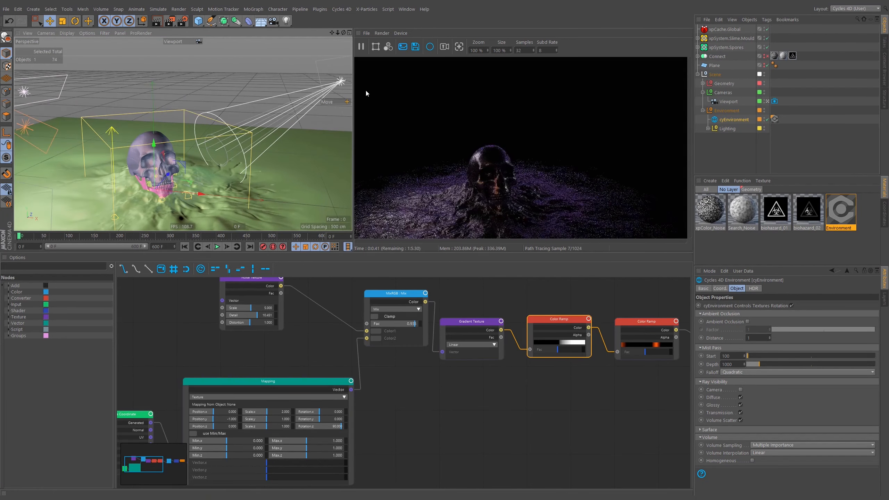
# Expand the Lighting group and review the settings of Light.Spot.01 and Light.Kick.Cool
pyautogui.click(708, 129)
pyautogui.moveTo(816, 136); pyautogui.dragTo(819, 111, button='middle')
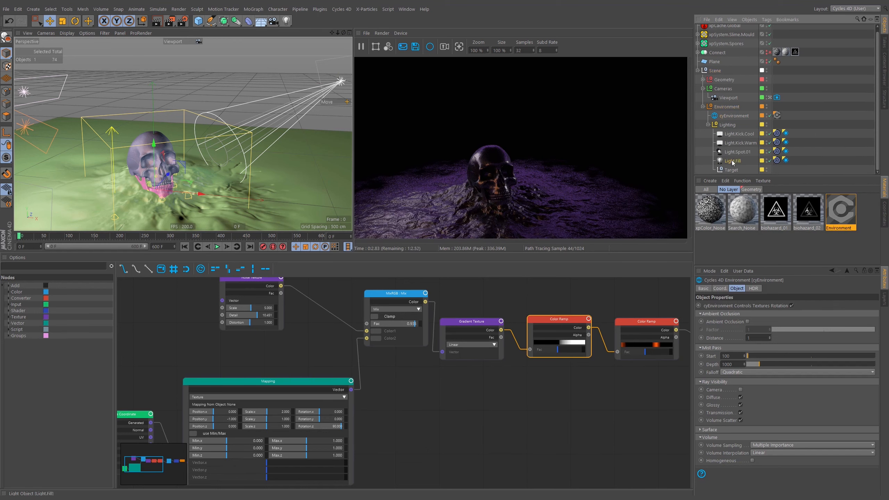
pyautogui.click(735, 152)
pyautogui.click(735, 134)
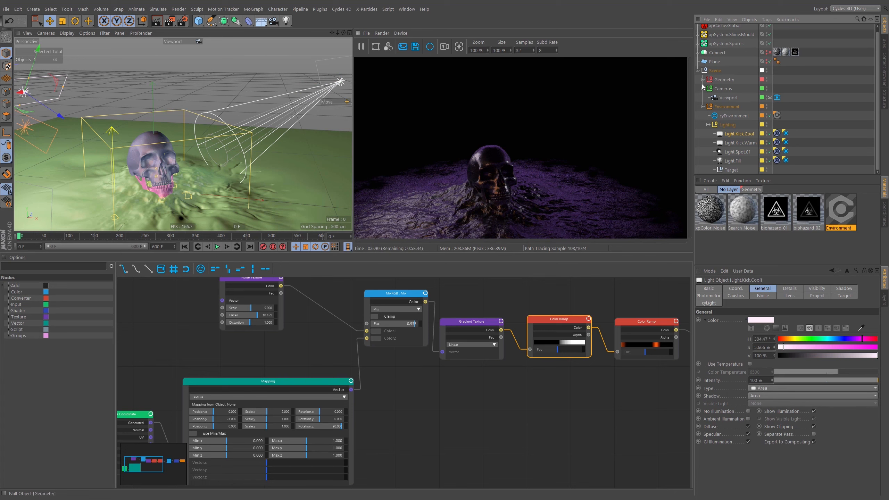
pyautogui.scroll(1, 803, 49)
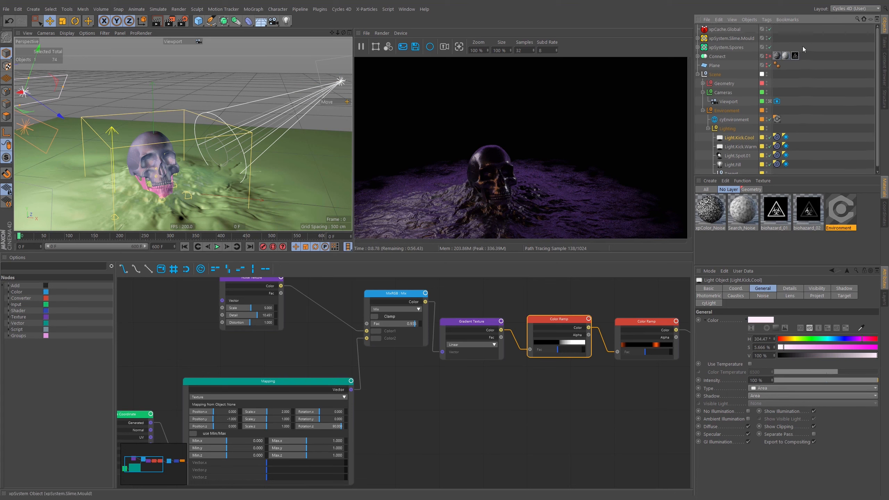
# Play the simulation to frame 255 and view the biohazard-shaped slime growth on the skull
pyautogui.click(217, 247)
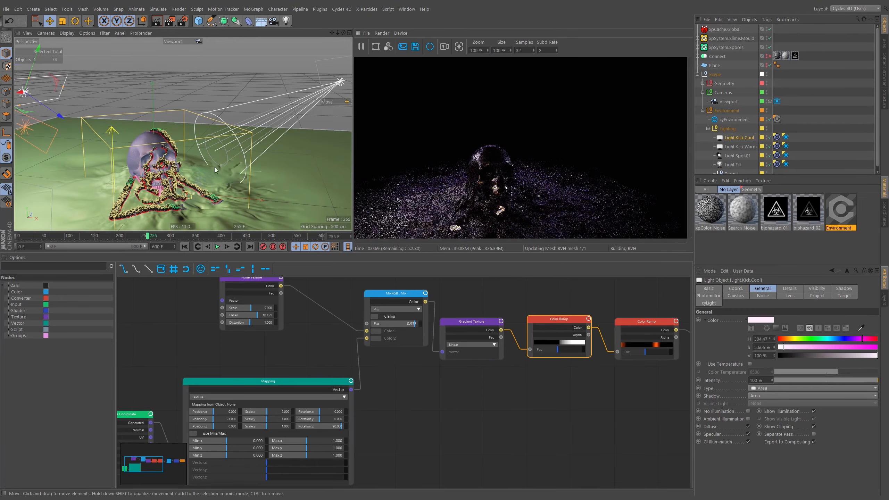
pyautogui.keyDown('alt'); pyautogui.moveTo(215, 170); pyautogui.dragTo(189, 137); pyautogui.keyUp('alt')
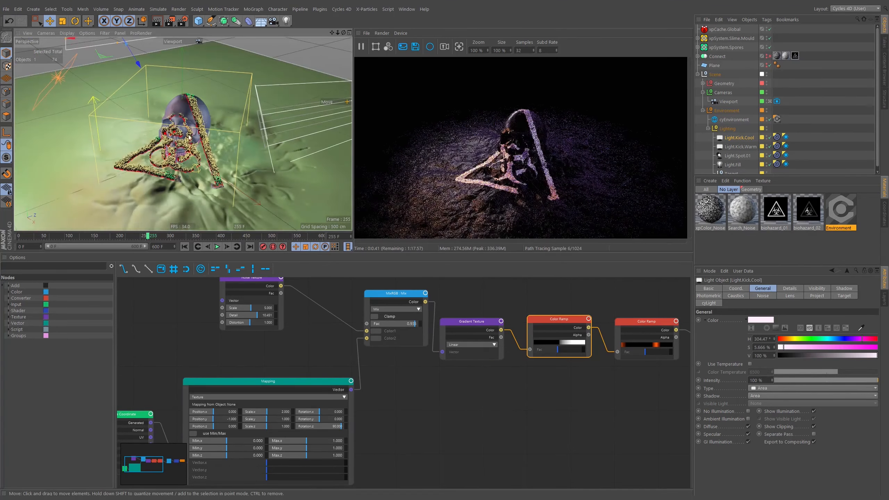
pyautogui.keyDown('alt'); pyautogui.moveTo(188, 137); pyautogui.dragTo(234, 135, button='right'); pyautogui.keyUp('alt')
pyautogui.keyDown('alt'); pyautogui.moveTo(234, 134); pyautogui.dragTo(202, 118); pyautogui.keyUp('alt')
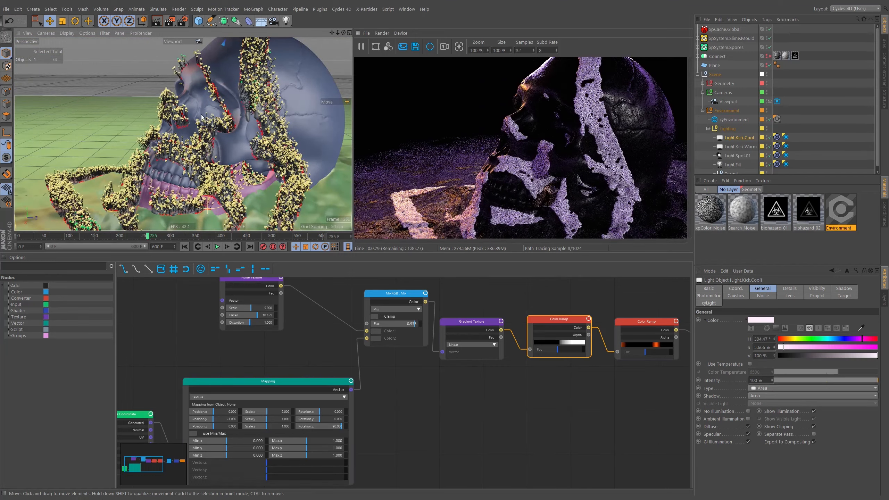
pyautogui.keyDown('alt'); pyautogui.moveTo(209, 112); pyautogui.dragTo(185, 117, button='right'); pyautogui.keyUp('alt')
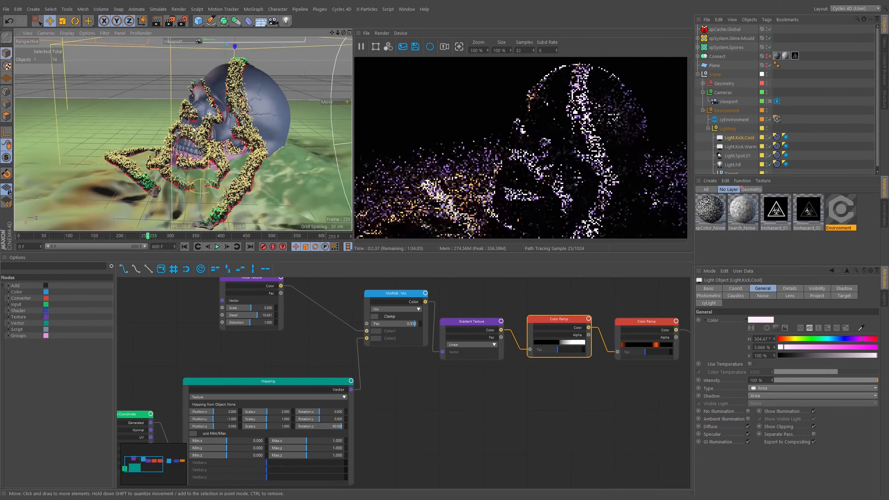
pyautogui.keyDown('alt'); pyautogui.moveTo(211, 121); pyautogui.dragTo(235, 90); pyautogui.keyUp('alt')
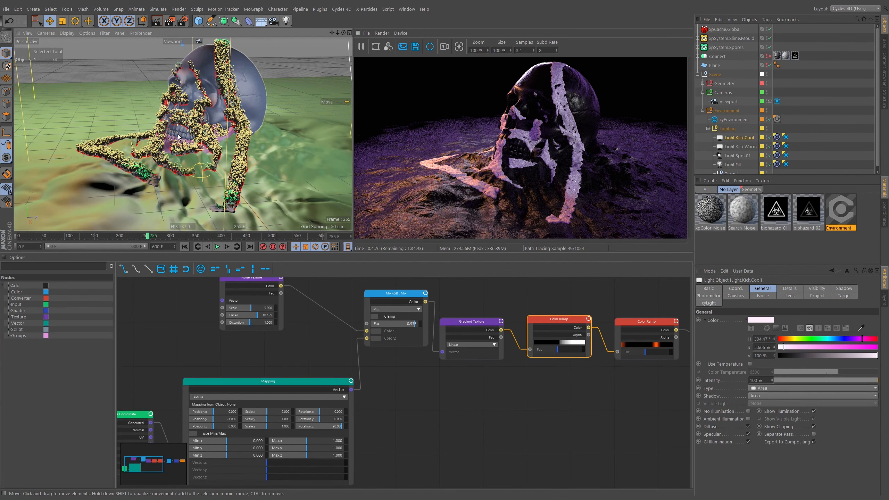
# Examine the slime mesh and spore stalks close up on top of the skull
pyautogui.keyDown('alt'); pyautogui.moveTo(179, 137); pyautogui.dragTo(172, 185, button='middle'); pyautogui.keyUp('alt')
pyautogui.keyDown('alt'); pyautogui.moveTo(196, 105); pyautogui.dragTo(315, 77, button='right'); pyautogui.keyUp('alt')
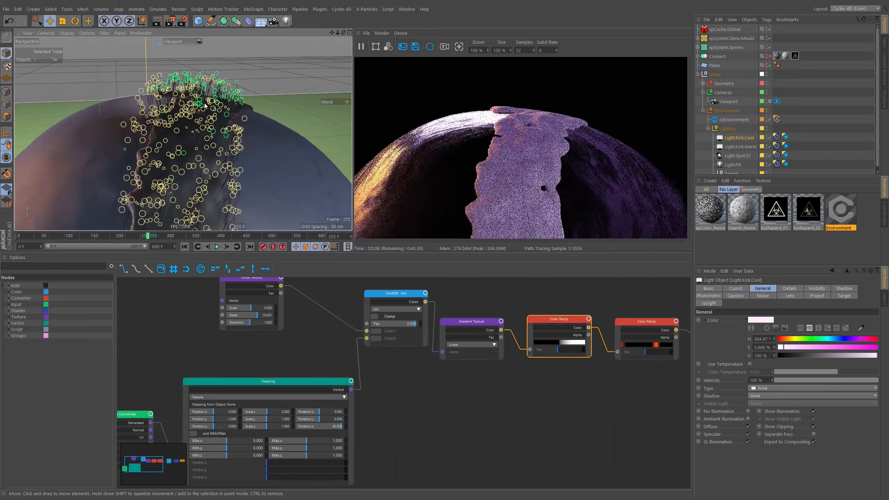
pyautogui.keyDown('alt'); pyautogui.moveTo(213, 103); pyautogui.dragTo(205, 138); pyautogui.keyUp('alt')
pyautogui.moveTo(209, 146)
pyautogui.keyDown('alt'); pyautogui.mouseDown()
pyautogui.moveTo(143, 111)
pyautogui.moveTo(217, 129)
pyautogui.moveTo(224, 139)
pyautogui.mouseUp(); pyautogui.keyUp('alt')
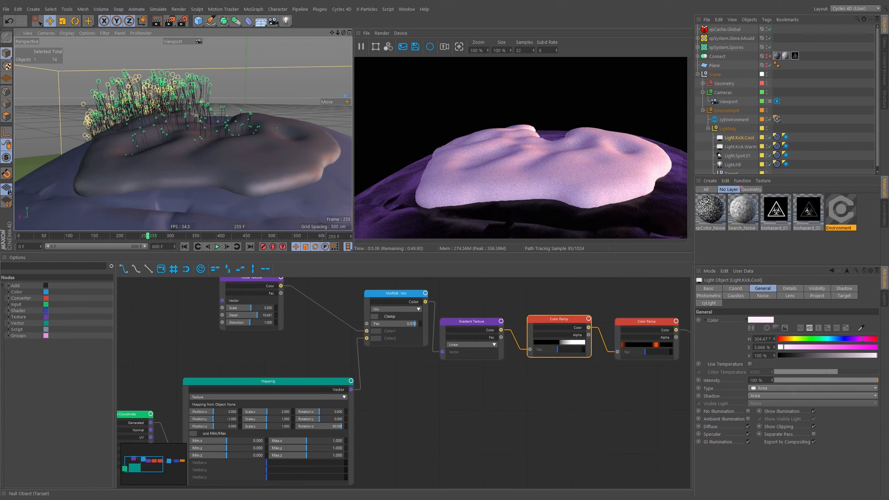
# Create a Cycles 4D object material and name it cyMould
pyautogui.click(710, 181)
pyautogui.moveTo(716, 215)
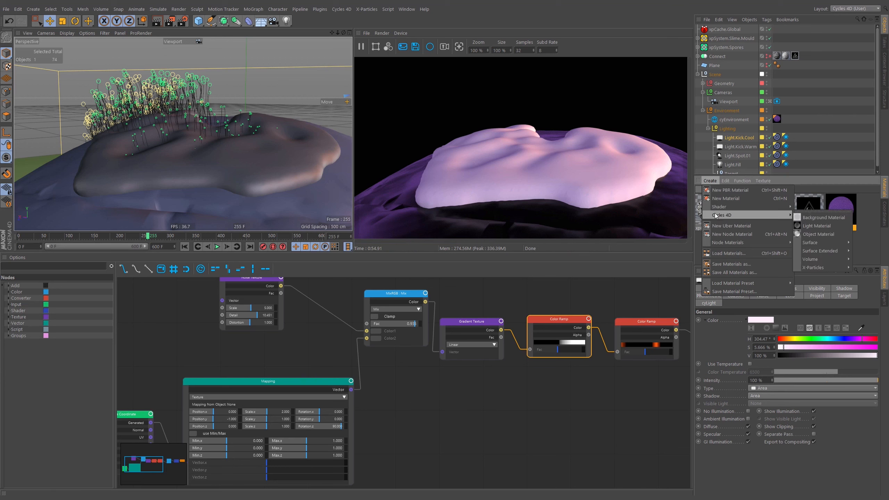
pyautogui.click(816, 233)
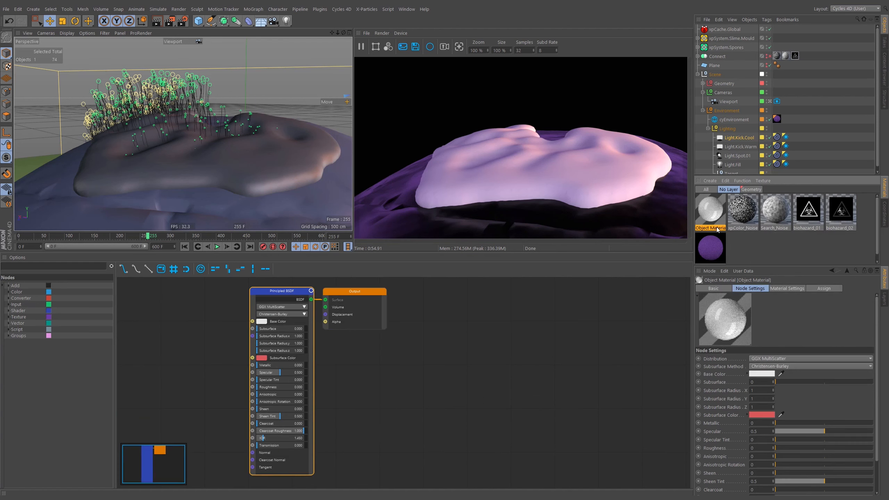
pyautogui.doubleClick(716, 228)
pyautogui.write('c')
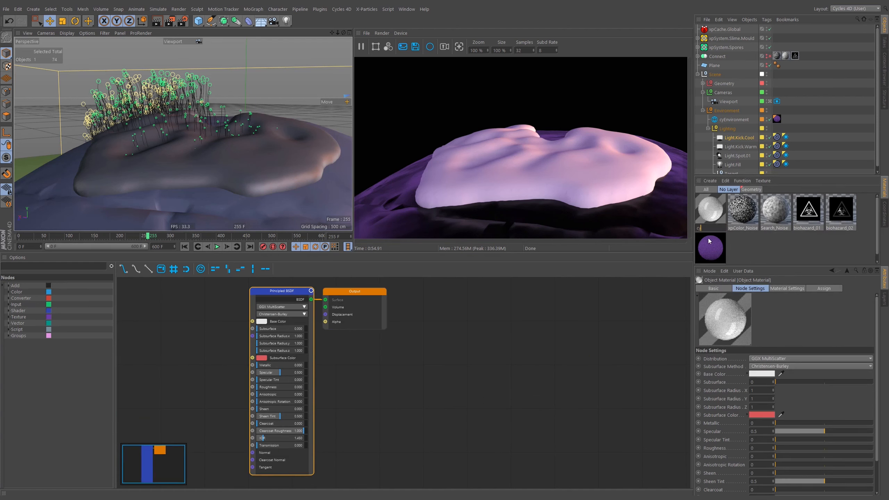
pyautogui.write('yMould')
pyautogui.press('Return')
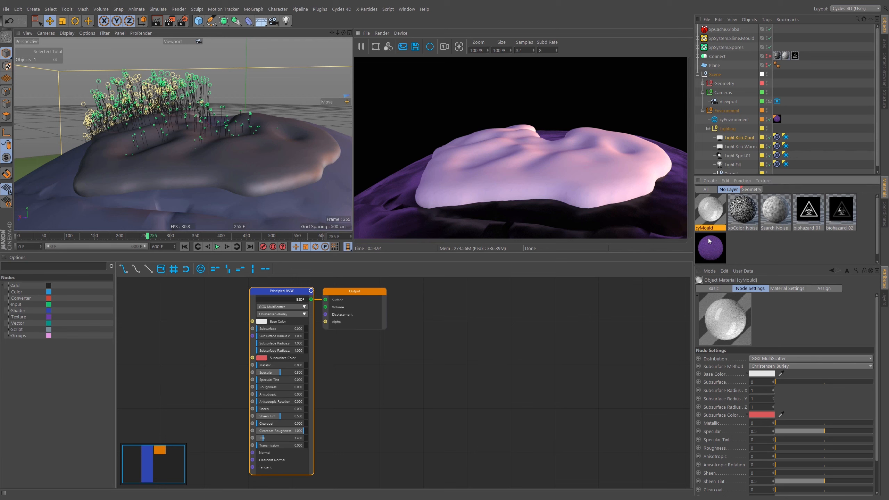
# Rename the cyMould material to cySlime.Mould and make room around its Principled BSDF node
pyautogui.moveTo(456, 360); pyautogui.dragTo(624, 356, button='middle')
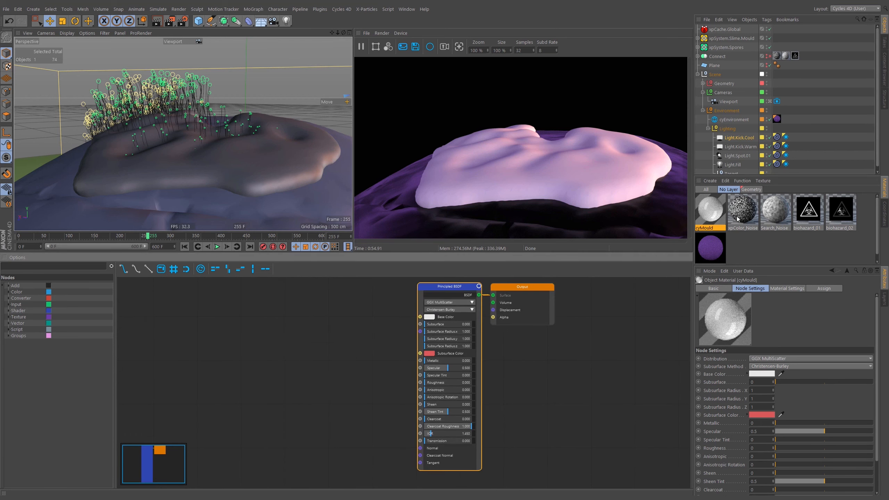
pyautogui.click(705, 230)
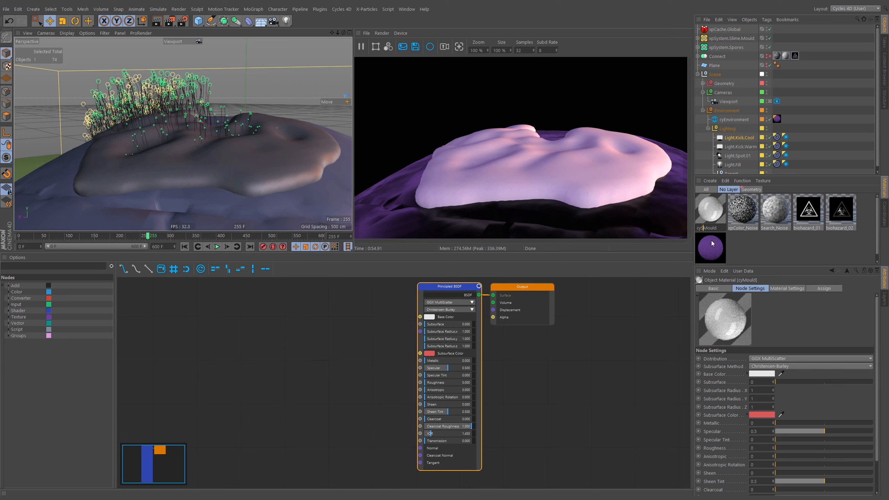
pyautogui.press('Return')
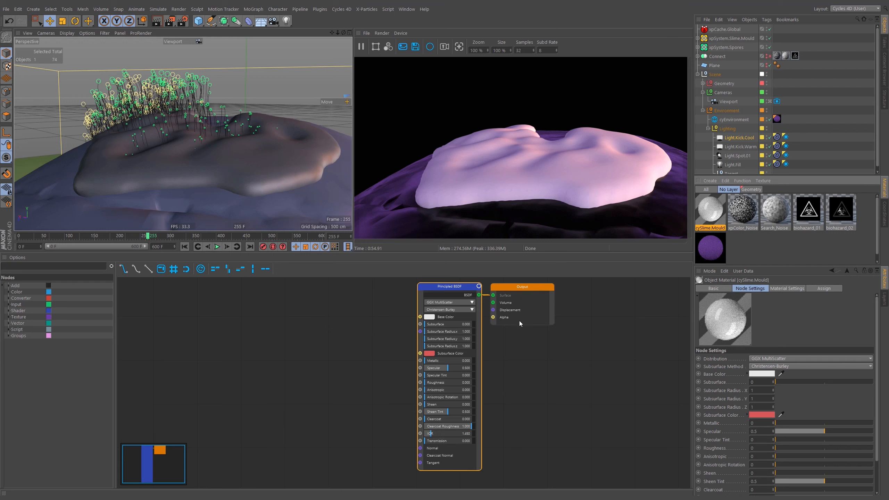
pyautogui.moveTo(520, 321); pyautogui.dragTo(591, 343, button='middle')
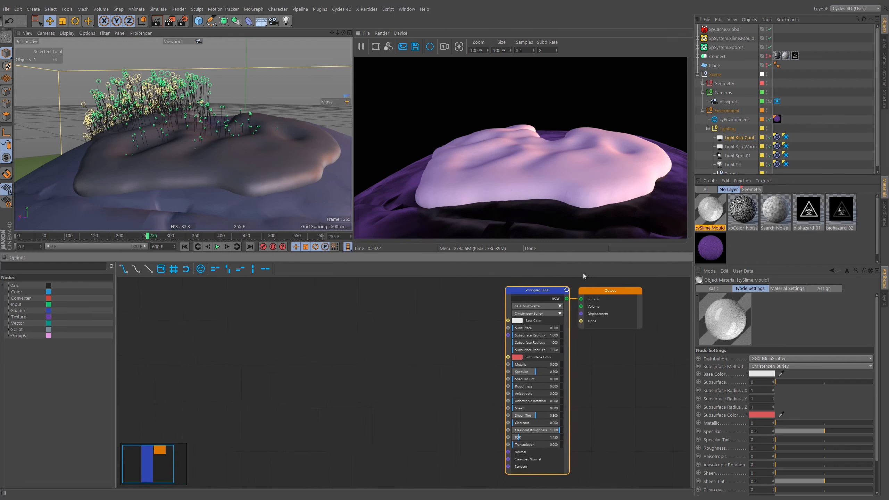
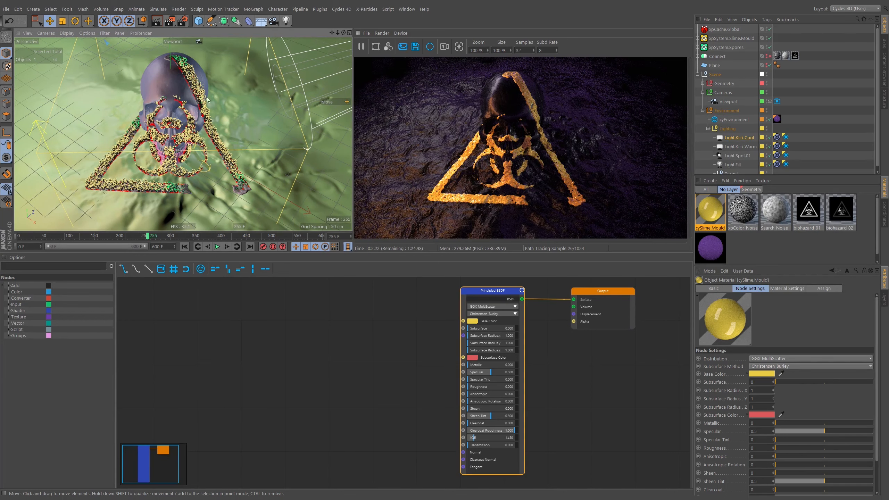
# Inspect the yellow cySlime.Mould material close up on the slime growth over the skull
pyautogui.keyDown('alt'); pyautogui.moveTo(191, 92); pyautogui.dragTo(201, 82); pyautogui.keyUp('alt')
pyautogui.keyDown('alt'); pyautogui.moveTo(202, 83); pyautogui.dragTo(253, 86, button='right'); pyautogui.keyUp('alt')
pyautogui.keyDown('alt'); pyautogui.moveTo(253, 86); pyautogui.dragTo(54, 198, button='middle'); pyautogui.keyUp('alt')
pyautogui.keyDown('alt'); pyautogui.moveTo(222, 162); pyautogui.dragTo(79, 218); pyautogui.keyUp('alt')
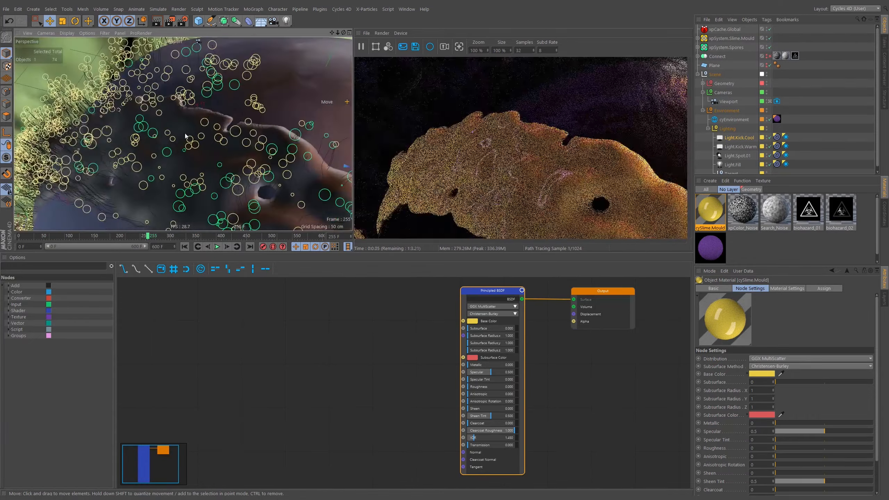
# Set the roughness of the cySlime.Mould Principled BSDF to about 0.118
pyautogui.keyDown('alt'); pyautogui.moveTo(241, 148); pyautogui.dragTo(190, 151, button='right'); pyautogui.keyUp('alt')
pyautogui.keyDown('alt'); pyautogui.moveTo(190, 151); pyautogui.dragTo(165, 117); pyautogui.keyUp('alt')
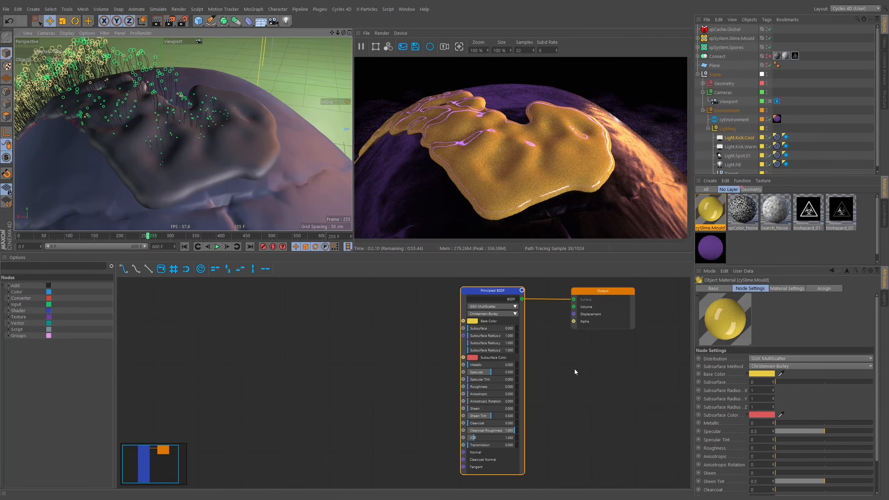
pyautogui.click(471, 387)
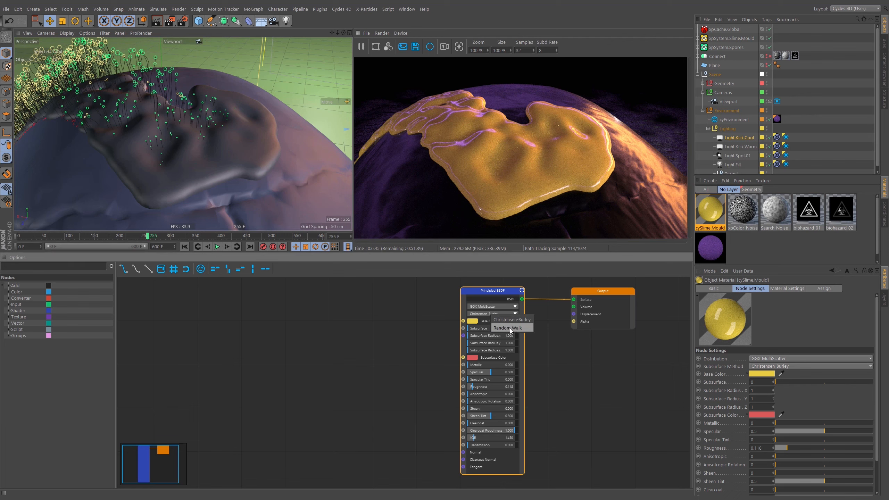
# Change the Principled BSDF's subsurface method to Random Walk and set Subsurface to 1
pyautogui.click(522, 329)
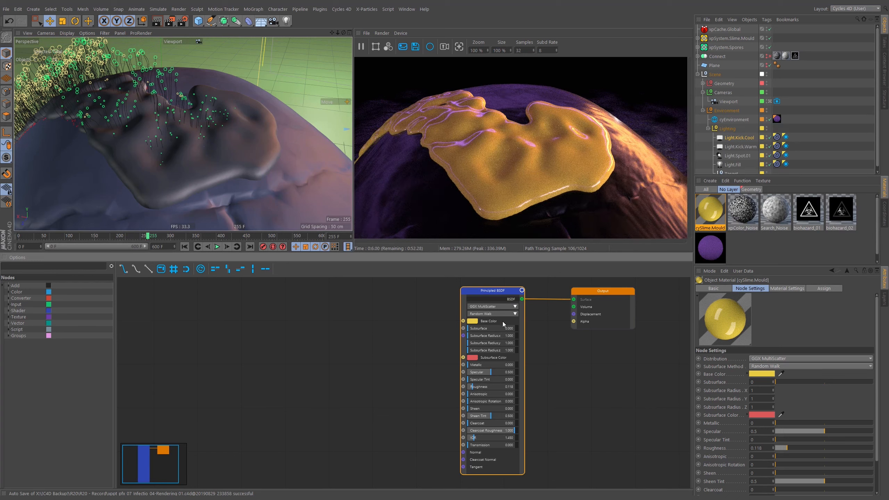
pyautogui.moveTo(475, 332); pyautogui.dragTo(516, 330)
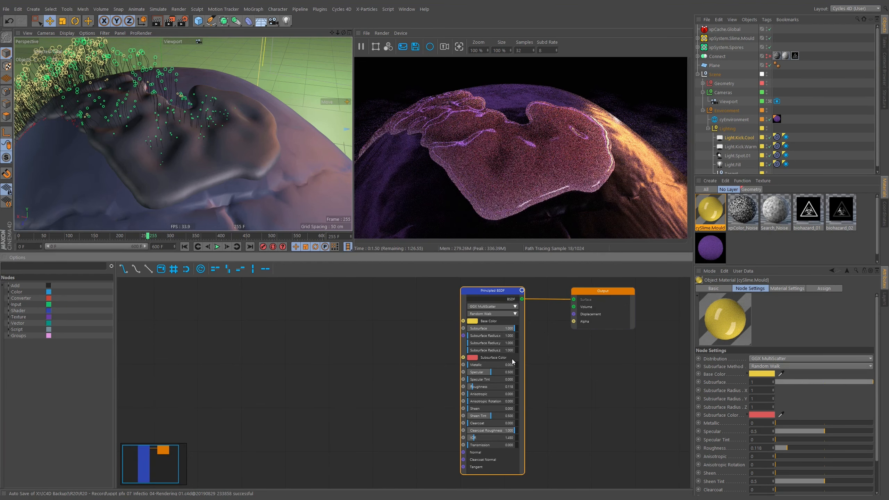
# Match the Principled BSDF's Subsurface Color to its yellow Base Color by sampling it with the color picker's eyedropper
pyautogui.scroll(-5, 201, 125)
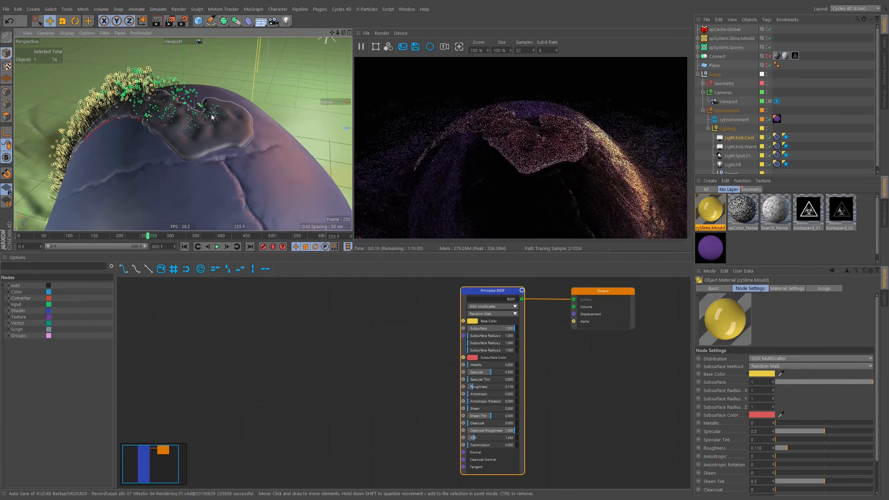
pyautogui.keyDown('alt'); pyautogui.moveTo(192, 124); pyautogui.dragTo(218, 120); pyautogui.keyUp('alt')
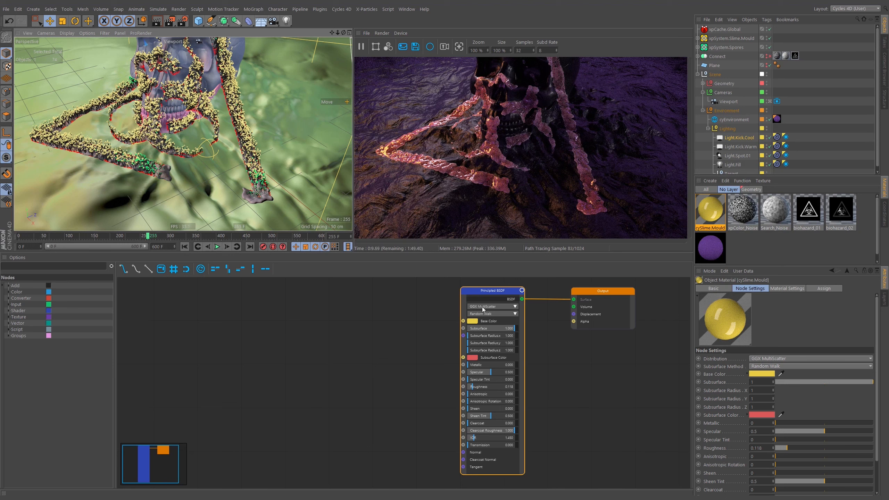
pyautogui.click(474, 321)
pyautogui.click(486, 348)
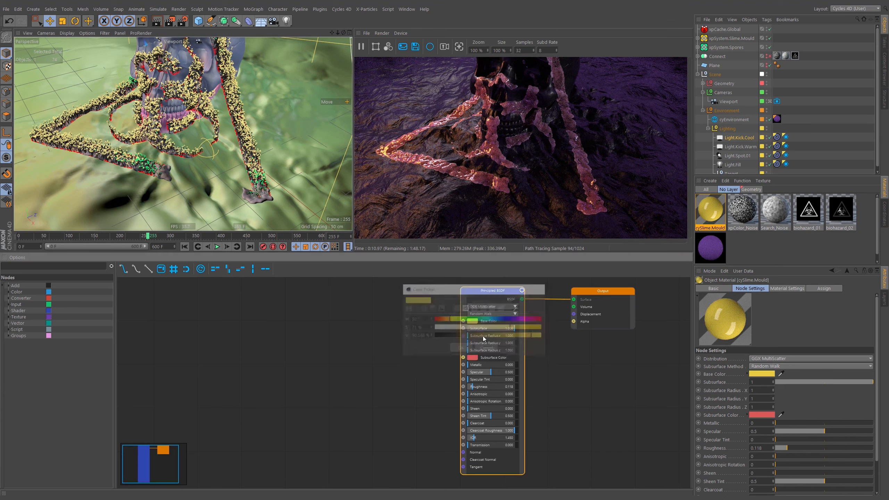
pyautogui.click(474, 321)
pyautogui.click(487, 348)
pyautogui.click(472, 357)
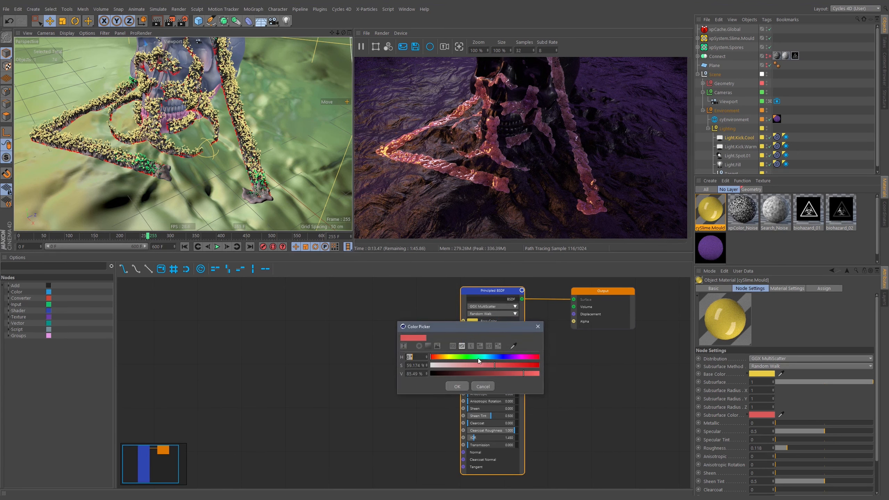
pyautogui.click(513, 346)
pyautogui.click(474, 320)
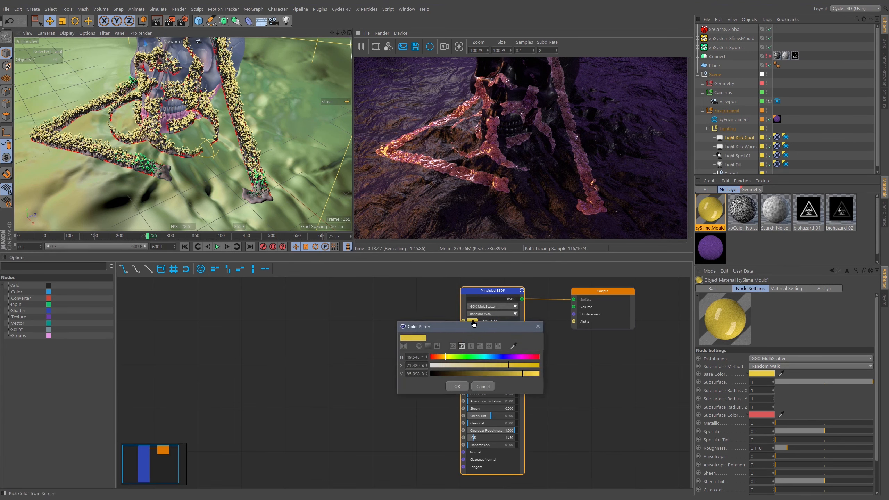
pyautogui.click(465, 386)
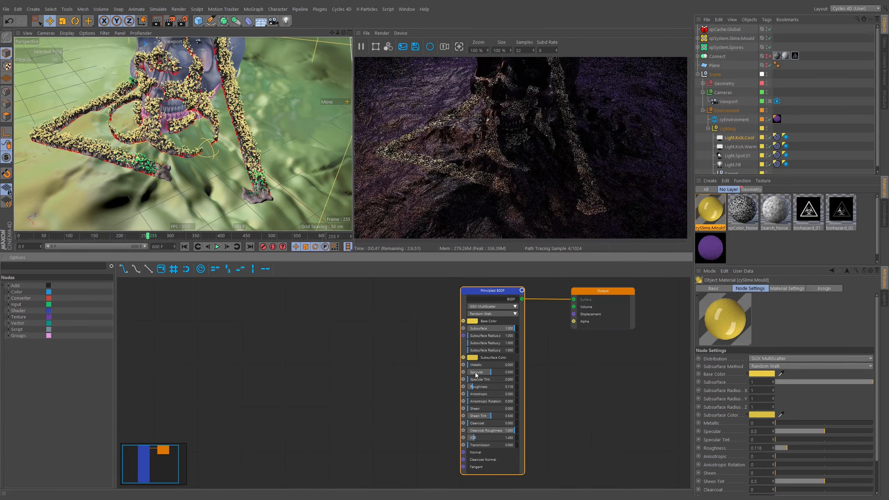
# Disable the cyEnvironment object with the slime tip on top of the skull framed close up
pyautogui.keyDown('alt'); pyautogui.moveTo(227, 105); pyautogui.dragTo(189, 77); pyautogui.keyUp('alt')
pyautogui.keyDown('alt'); pyautogui.moveTo(189, 77); pyautogui.dragTo(247, 63, button='right'); pyautogui.keyUp('alt')
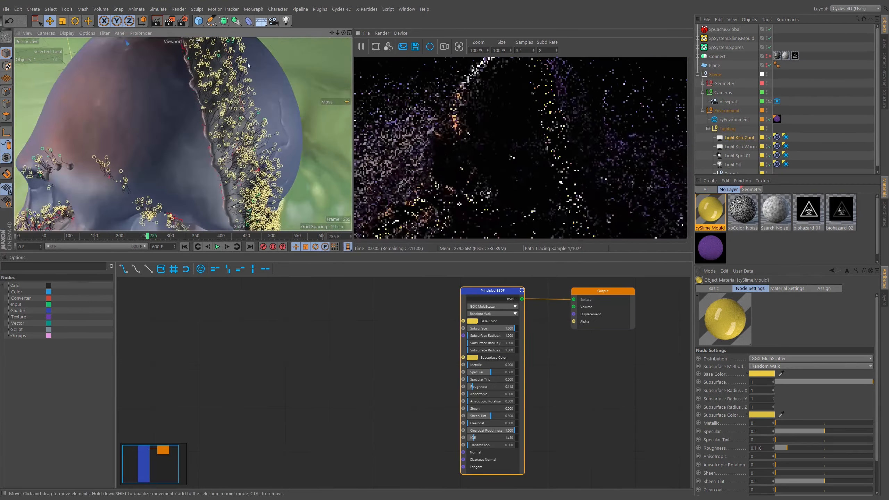
pyautogui.keyDown('alt'); pyautogui.moveTo(220, 125); pyautogui.dragTo(190, 106); pyautogui.keyUp('alt')
pyautogui.keyDown('alt'); pyautogui.moveTo(196, 106); pyautogui.dragTo(265, 115, button='right'); pyautogui.keyUp('alt')
pyautogui.keyDown('alt'); pyautogui.moveTo(263, 116); pyautogui.dragTo(195, 136); pyautogui.keyUp('alt')
pyautogui.keyDown('alt'); pyautogui.moveTo(195, 136); pyautogui.dragTo(145, 130, button='middle'); pyautogui.keyUp('alt')
pyautogui.keyDown('alt'); pyautogui.moveTo(259, 105); pyautogui.dragTo(197, 124, button='middle'); pyautogui.keyUp('alt')
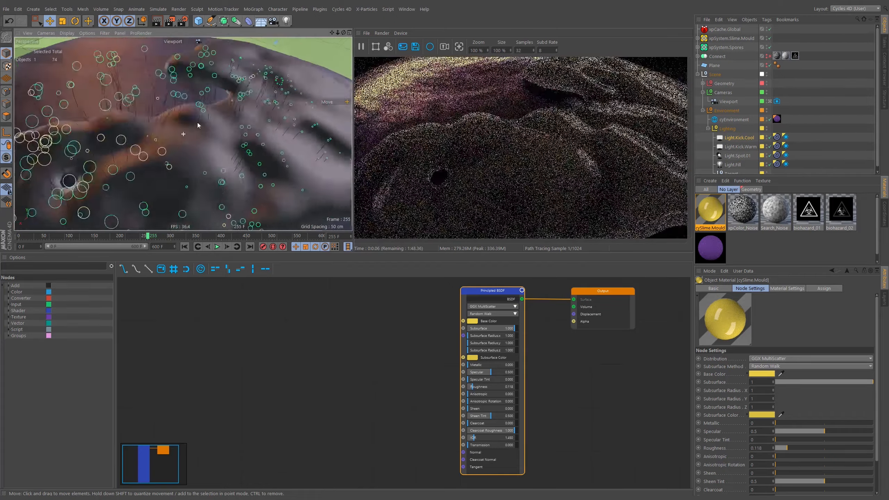
pyautogui.keyDown('alt'); pyautogui.moveTo(198, 123); pyautogui.dragTo(241, 142); pyautogui.keyUp('alt')
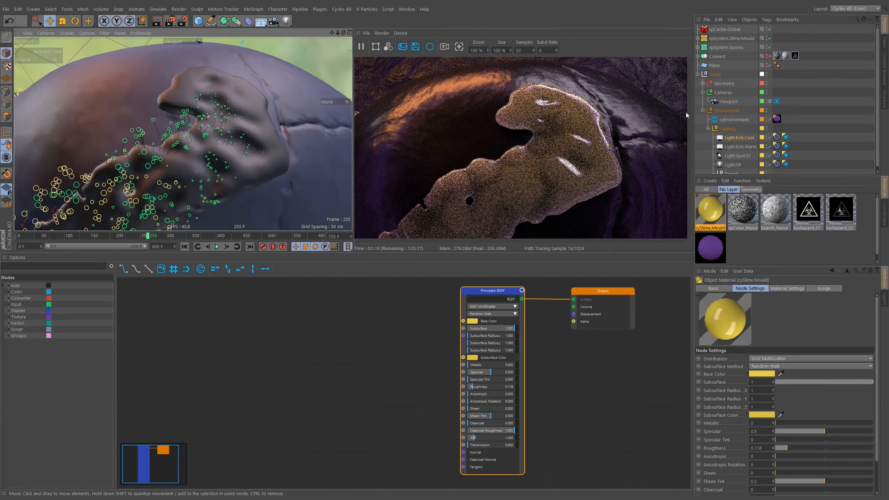
pyautogui.click(769, 120)
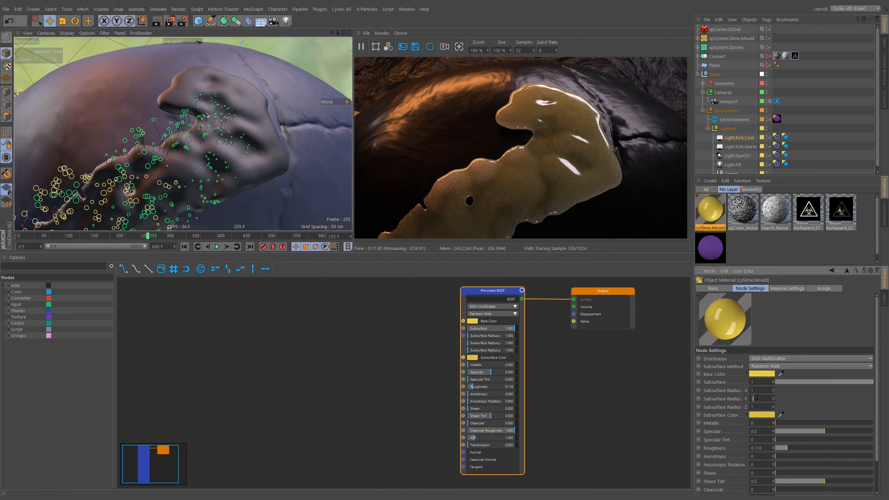
# Set the slime material's Subsurface Radius Y and Z to 0.1
pyautogui.write('0.1')
pyautogui.press('Tab')
pyautogui.write('0.1')
pyautogui.press('Return')
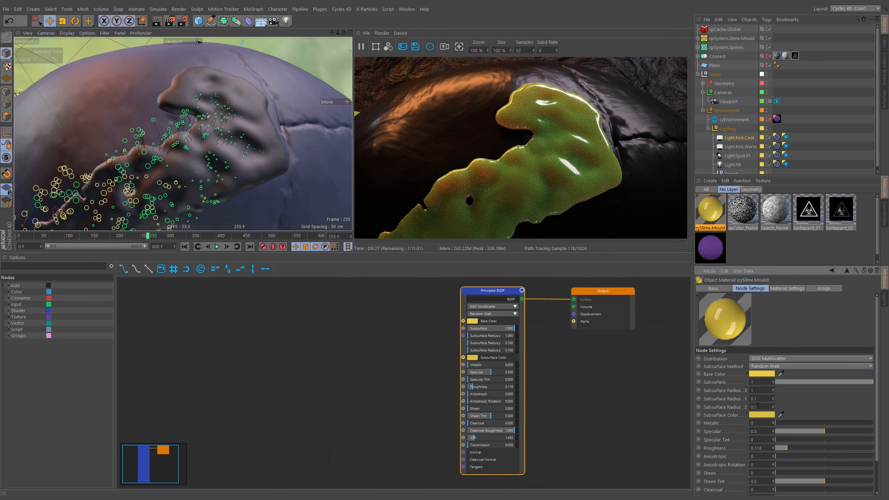
# Set the Subsurface Radius X to 0.12 and Y to 0.05, with a slime strand beside the skull in close view
pyautogui.scroll(-5, 211, 166)
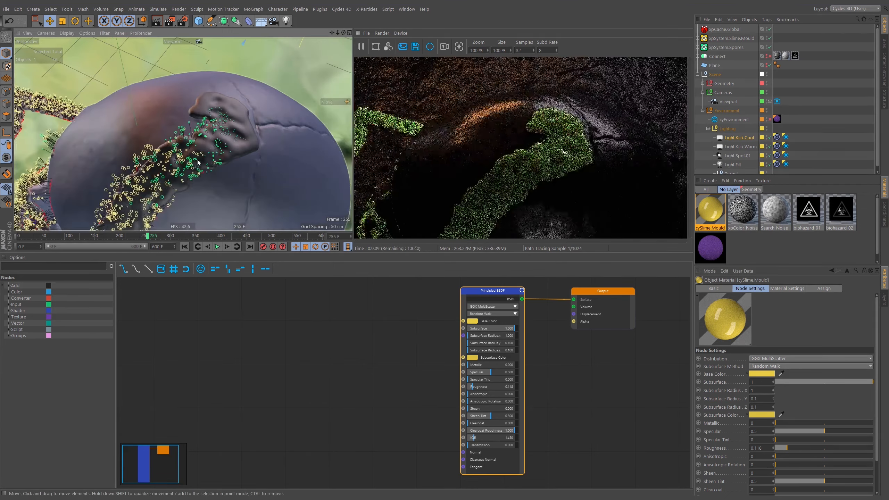
pyautogui.keyDown('alt'); pyautogui.moveTo(211, 166); pyautogui.dragTo(260, 116); pyautogui.keyUp('alt')
pyautogui.scroll(5, 243, 116)
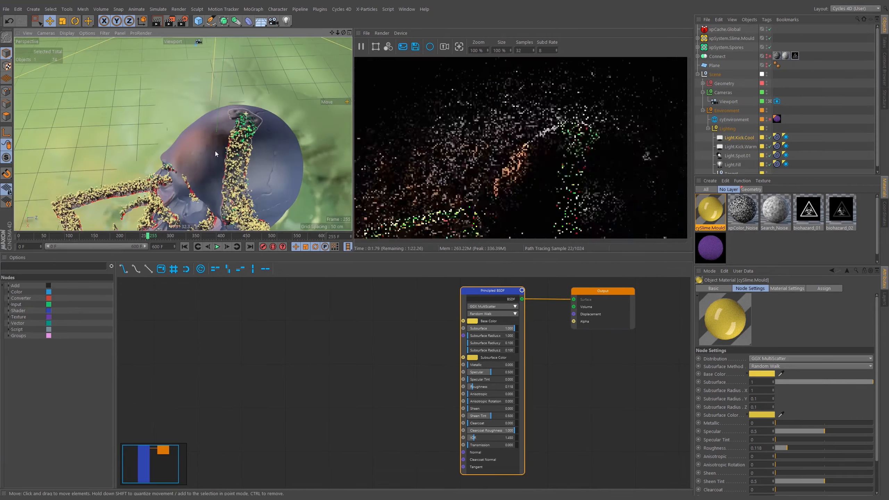
pyautogui.keyDown('alt'); pyautogui.moveTo(215, 151); pyautogui.dragTo(240, 123, button='middle'); pyautogui.keyUp('alt')
pyautogui.scroll(7, 123, 174)
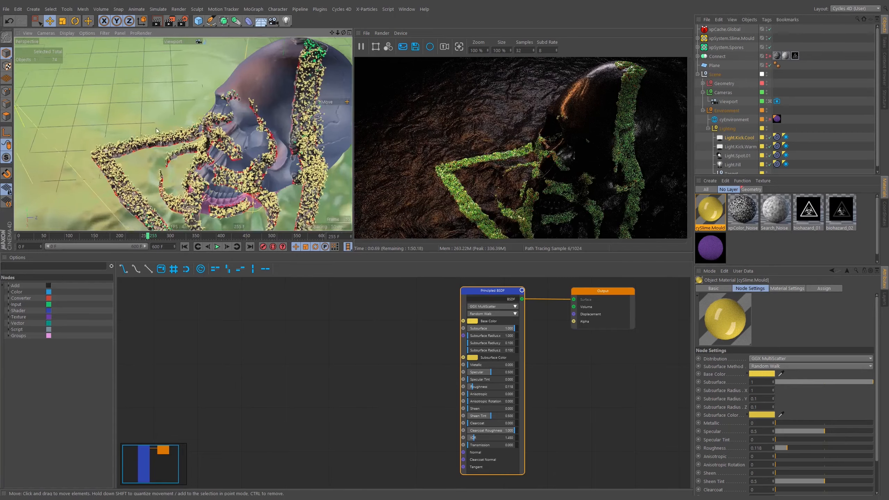
pyautogui.keyDown('alt'); pyautogui.moveTo(123, 174); pyautogui.dragTo(164, 132, button='middle'); pyautogui.keyUp('alt')
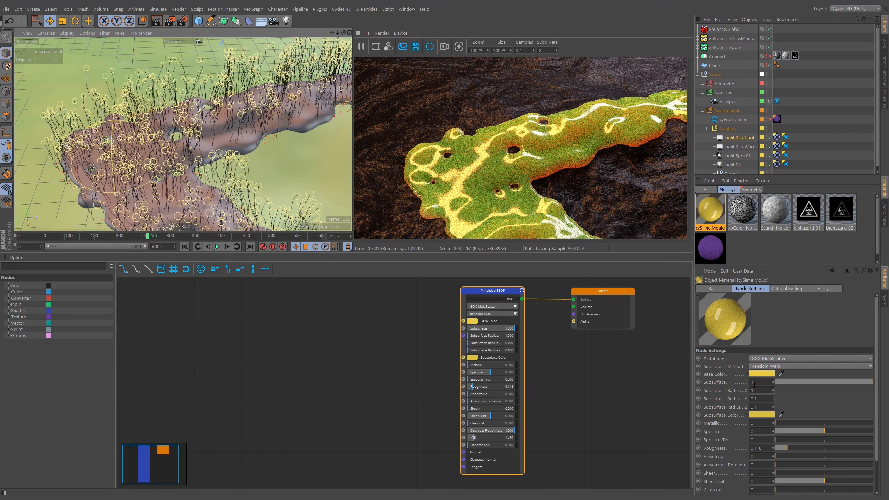
pyautogui.click(752, 390)
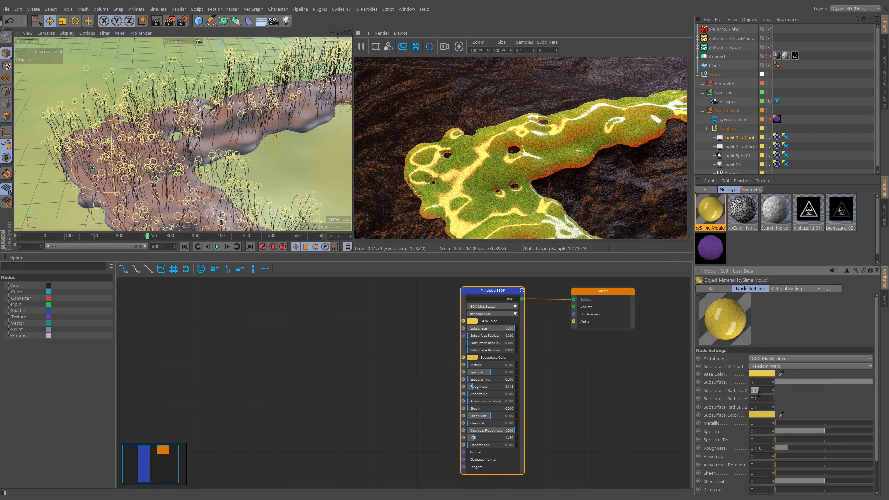
pyautogui.press('Tab')
pyautogui.write('0.05')
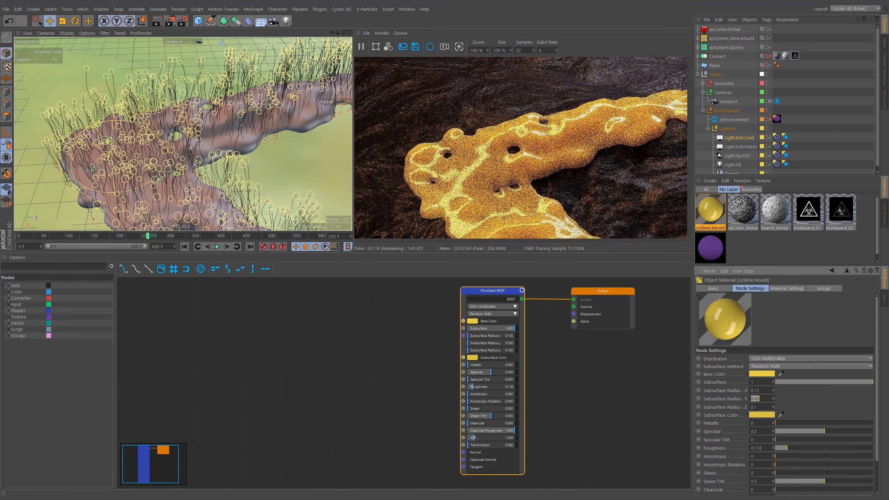
pyautogui.press('Return')
# Set both the Subsurface Radius Z and Y of the slime material to 0.015
pyautogui.moveTo(755, 409); pyautogui.dragTo(766, 410)
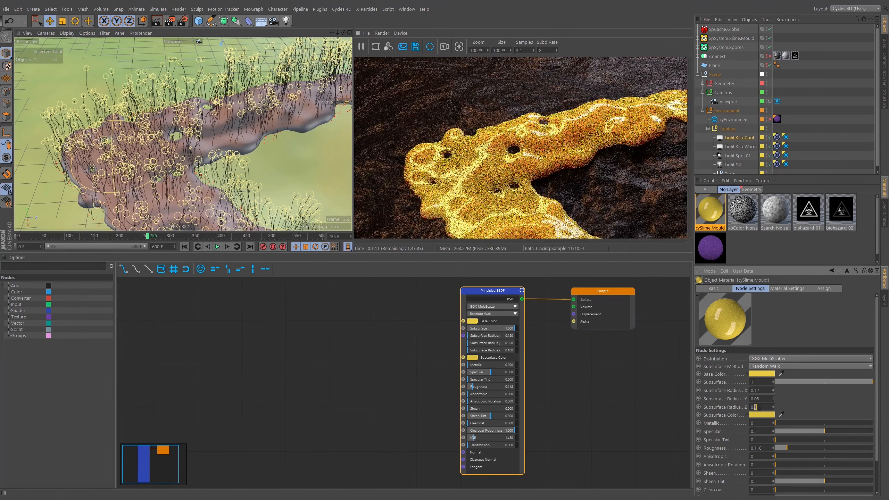
pyautogui.write('015')
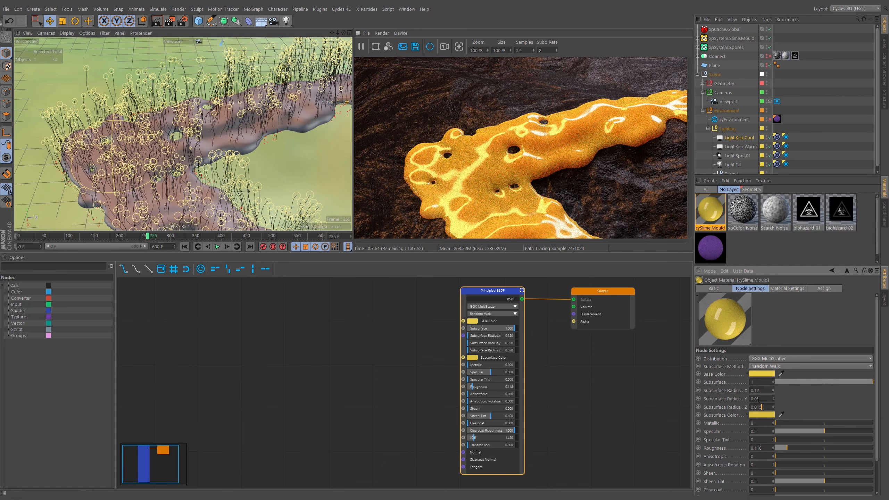
pyautogui.doubleClick(758, 399)
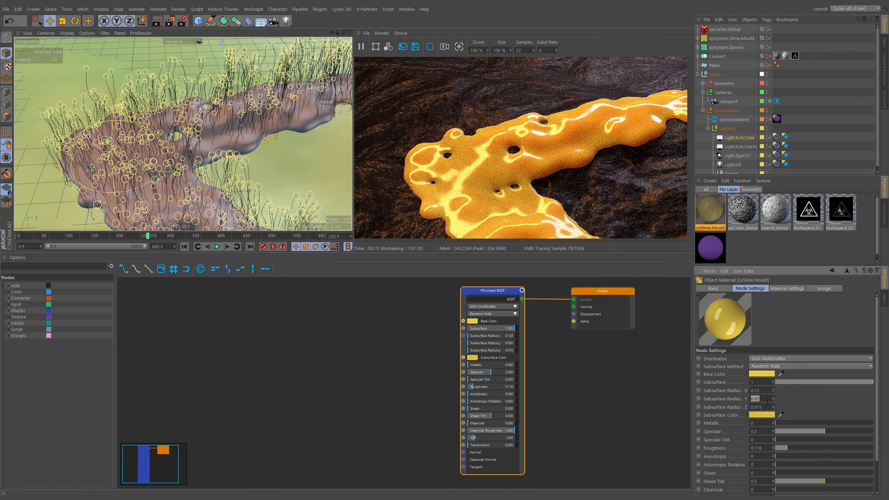
pyautogui.write('0.015')
pyautogui.press('Return')
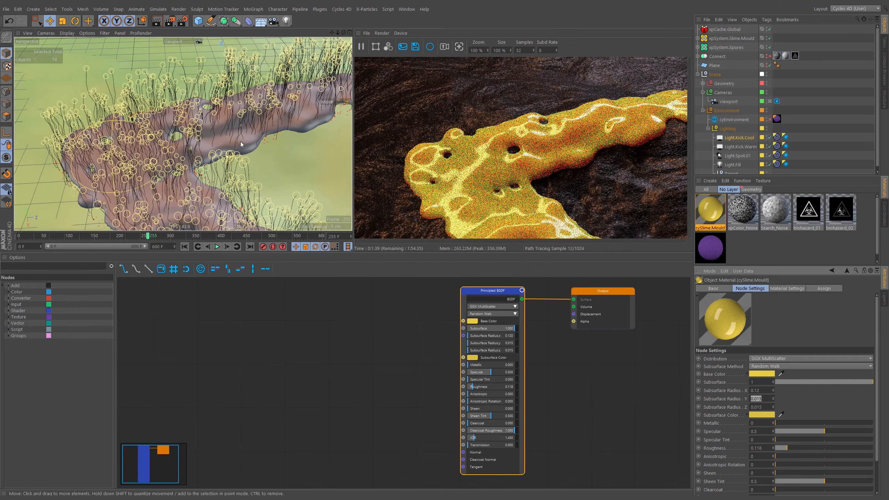
# Hide the scene's Geometry group so that only the slime growth renders around the skull's face
pyautogui.scroll(-6, 263, 132)
pyautogui.keyDown('alt'); pyautogui.moveTo(262, 132); pyautogui.dragTo(167, 123, button='middle'); pyautogui.keyUp('alt')
pyautogui.scroll(8, 164, 153)
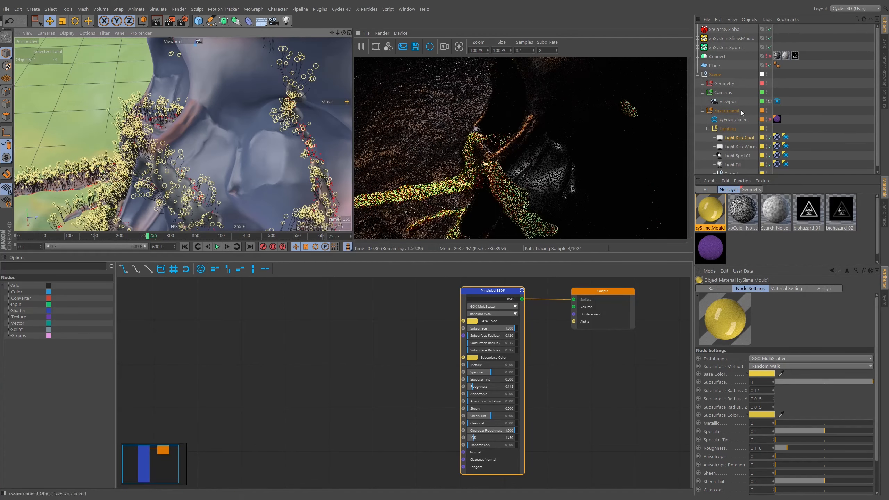
pyautogui.click(767, 85)
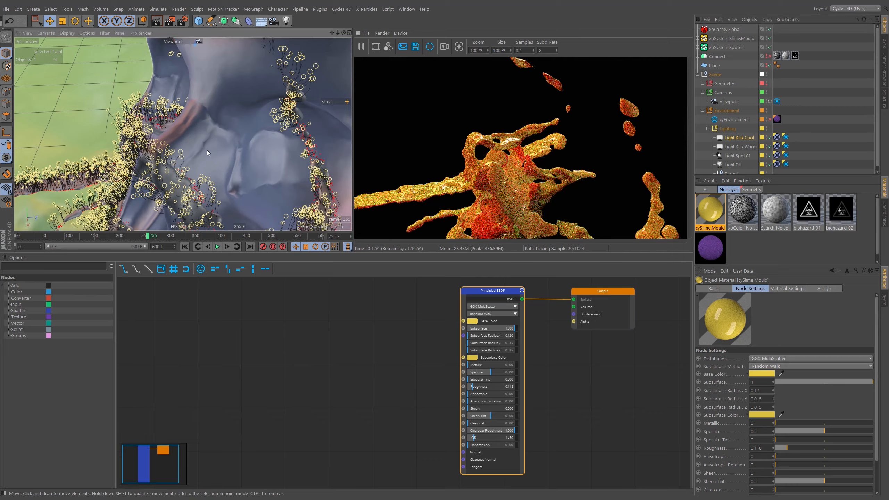
# Examine the subsurface shading of the isolated slime along the strand running up over the skull
pyautogui.keyDown('alt'); pyautogui.moveTo(207, 150); pyautogui.dragTo(209, 154); pyautogui.keyUp('alt')
pyautogui.moveTo(206, 70)
pyautogui.keyDown('alt'); pyautogui.mouseDown(button='middle')
pyautogui.moveTo(184, 137)
pyautogui.moveTo(201, 122)
pyautogui.moveTo(210, 87)
pyautogui.mouseUp(button='middle'); pyautogui.keyUp('alt')
pyautogui.keyDown('alt'); pyautogui.moveTo(213, 171); pyautogui.dragTo(223, 139, button='middle'); pyautogui.keyUp('alt')
pyautogui.keyDown('alt'); pyautogui.moveTo(224, 139); pyautogui.dragTo(165, 168, button='right'); pyautogui.keyUp('alt')
pyautogui.keyDown('alt'); pyautogui.moveTo(189, 80); pyautogui.dragTo(185, 185, button='middle'); pyautogui.keyUp('alt')
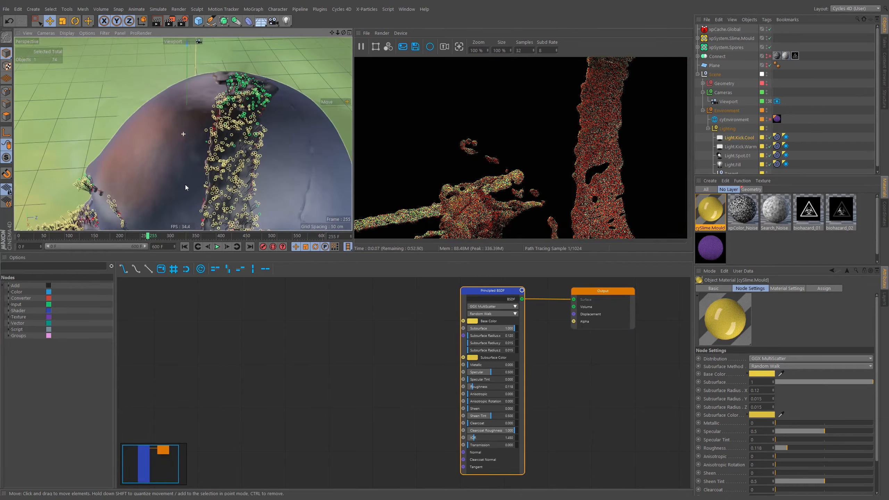
pyautogui.keyDown('alt'); pyautogui.moveTo(184, 185); pyautogui.dragTo(224, 162, button='right'); pyautogui.keyUp('alt')
pyautogui.keyDown('alt'); pyautogui.moveTo(219, 151); pyautogui.dragTo(210, 49, button='middle'); pyautogui.keyUp('alt')
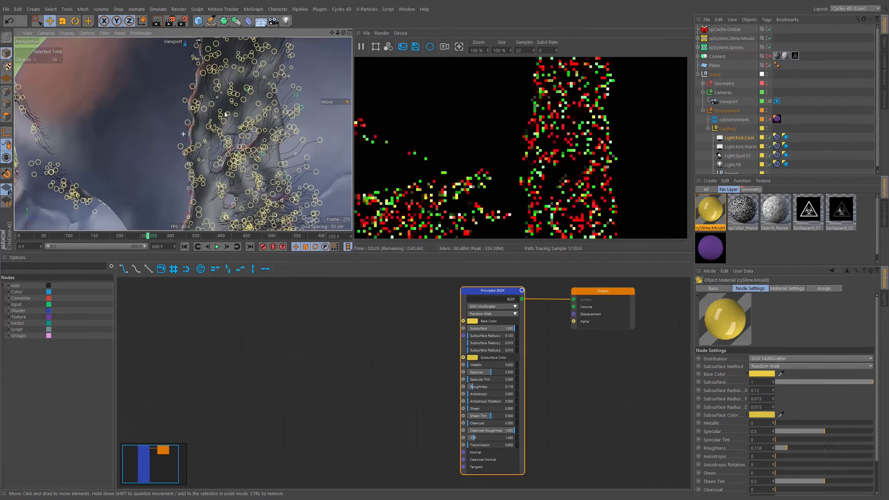
pyautogui.keyDown('alt'); pyautogui.moveTo(201, 100); pyautogui.dragTo(31, 117); pyautogui.keyUp('alt')
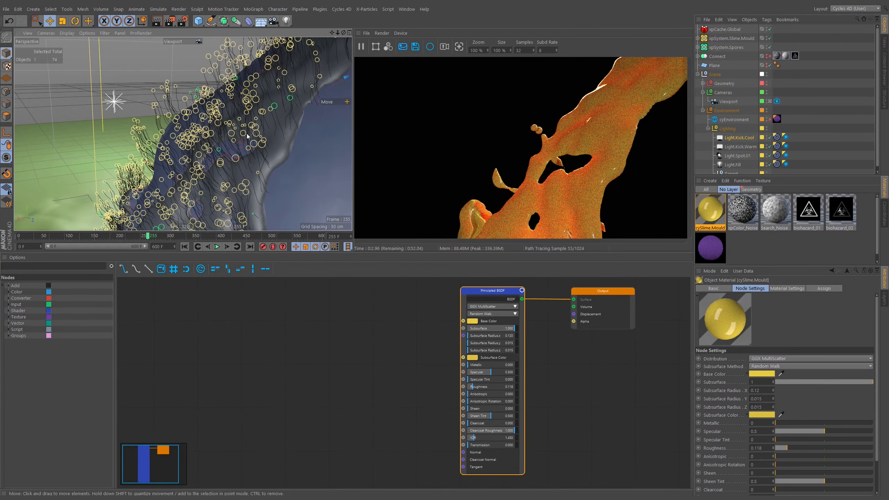
# Set the Subsurface Radius X to 0.125, with the isolated slime around the jaw and face in view
pyautogui.keyDown('alt'); pyautogui.moveTo(246, 133); pyautogui.dragTo(225, 196); pyautogui.keyUp('alt')
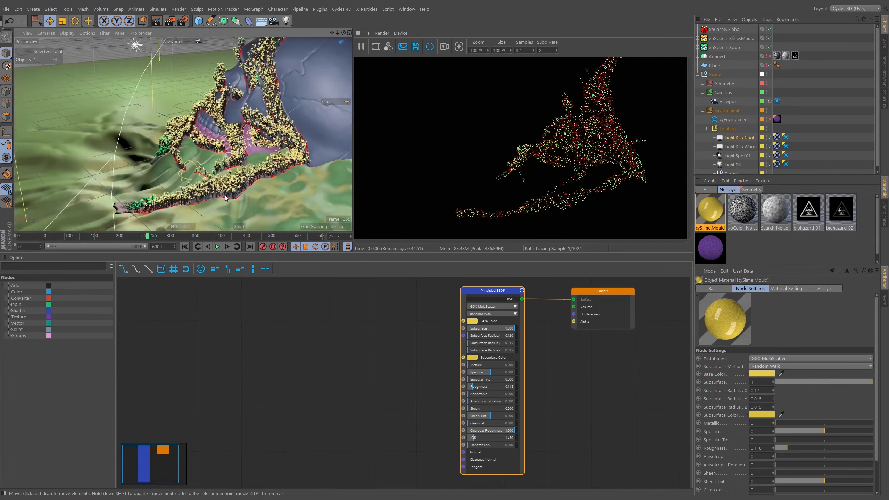
pyautogui.scroll(6, 225, 195)
pyautogui.keyDown('alt'); pyautogui.moveTo(225, 195); pyautogui.dragTo(232, 164, button='middle'); pyautogui.keyUp('alt')
pyautogui.keyDown('alt'); pyautogui.moveTo(232, 164); pyautogui.dragTo(273, 171); pyautogui.keyUp('alt')
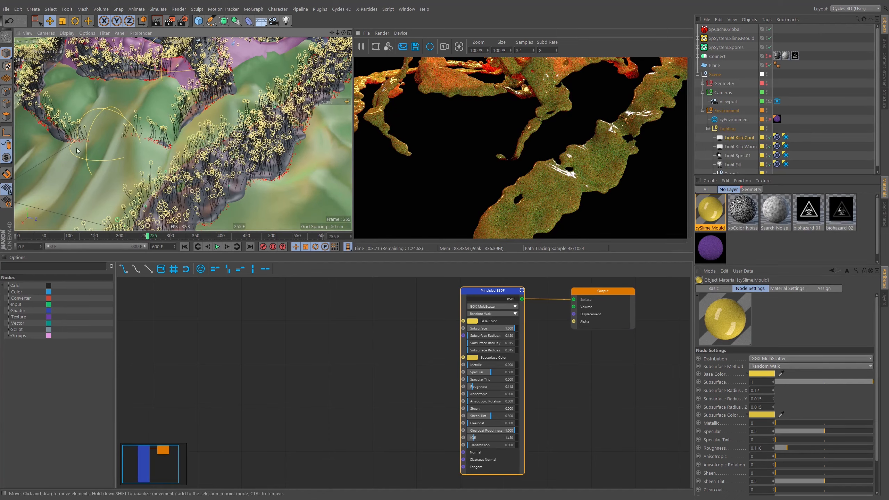
pyautogui.keyDown('alt'); pyautogui.moveTo(81, 136); pyautogui.dragTo(287, 156); pyautogui.keyUp('alt')
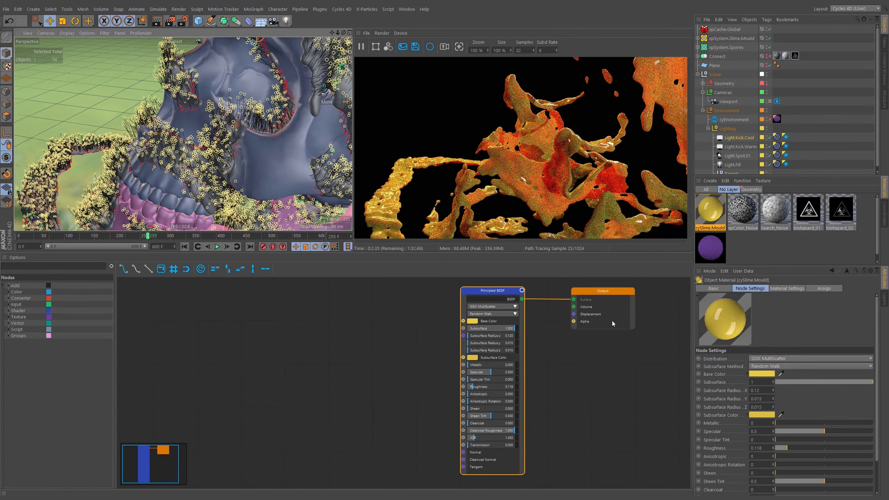
pyautogui.write('5')
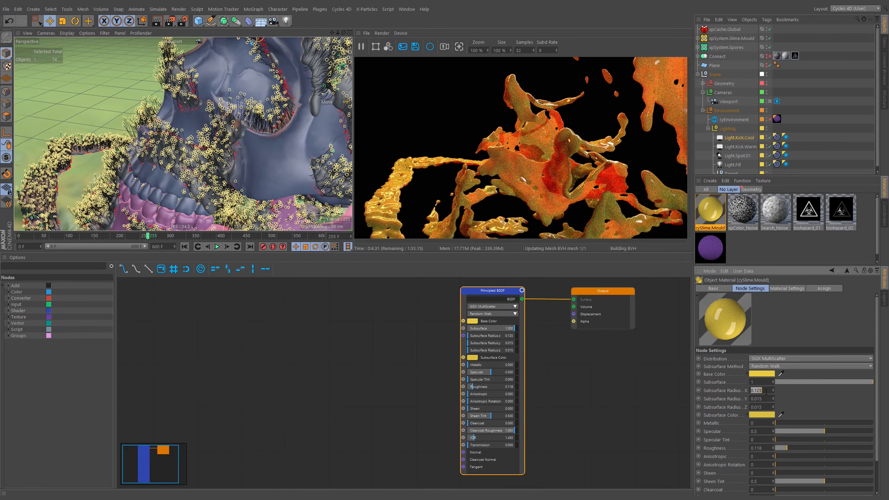
pyautogui.press('Return')
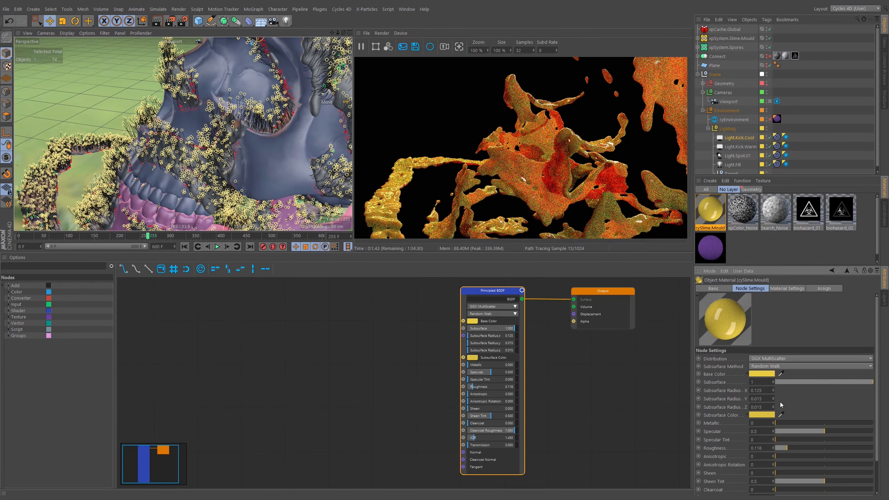
# Darken the slime material's Subsurface Color to almost black and check the scattering on the isolated strand over the skull
pyautogui.click(762, 415)
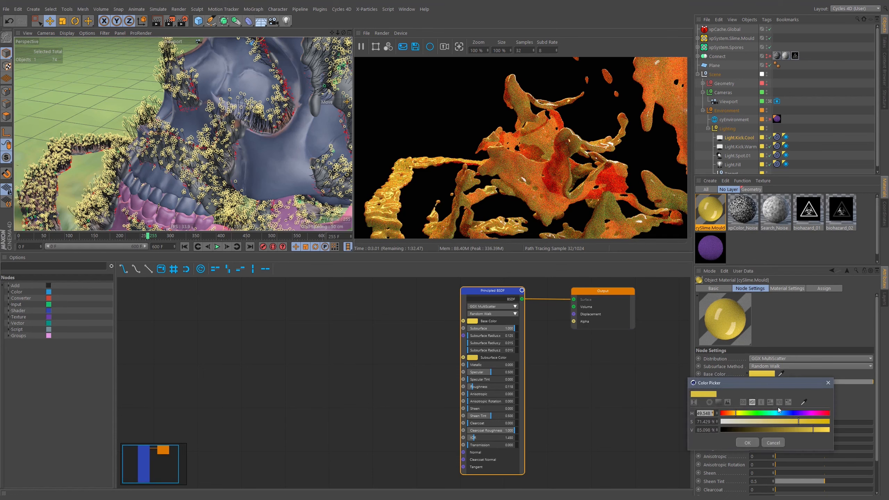
pyautogui.moveTo(773, 430); pyautogui.dragTo(735, 431)
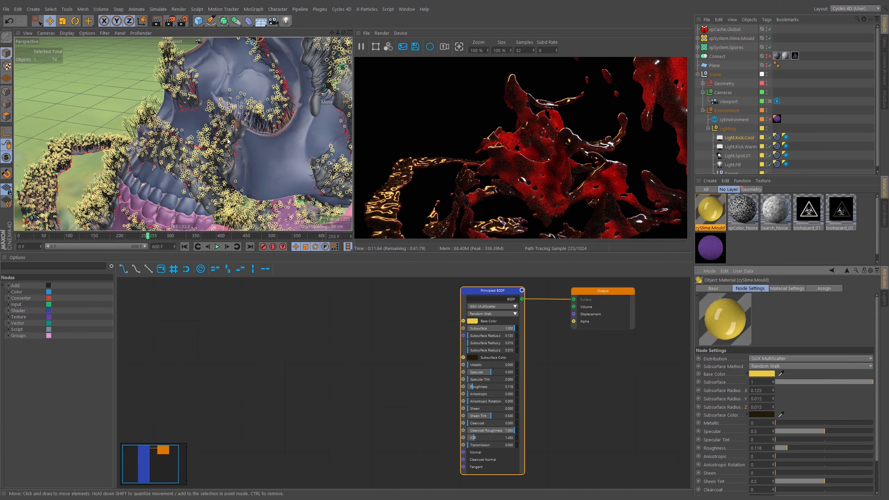
pyautogui.scroll(-5, 239, 133)
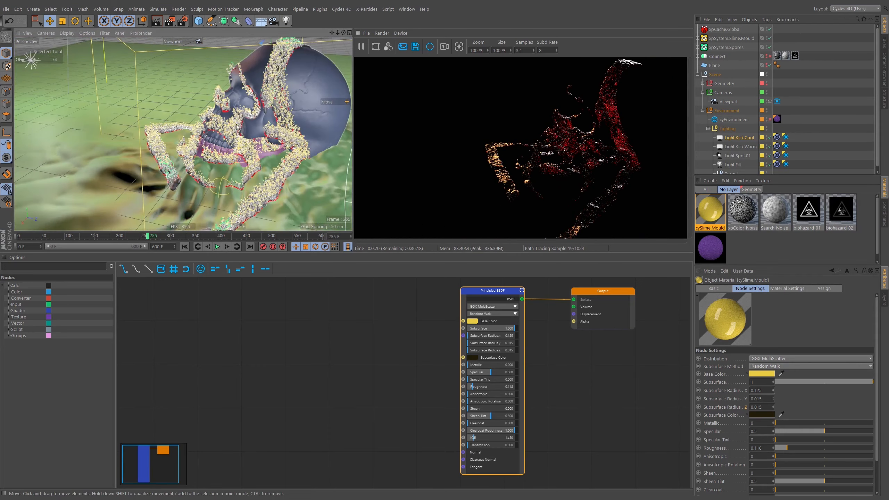
pyautogui.keyDown('alt'); pyautogui.moveTo(236, 124); pyautogui.dragTo(250, 140); pyautogui.keyUp('alt')
pyautogui.keyDown('alt'); pyautogui.moveTo(245, 109); pyautogui.dragTo(307, 76, button='right'); pyautogui.keyUp('alt')
pyautogui.keyDown('alt'); pyautogui.moveTo(307, 76); pyautogui.dragTo(254, 106); pyautogui.keyUp('alt')
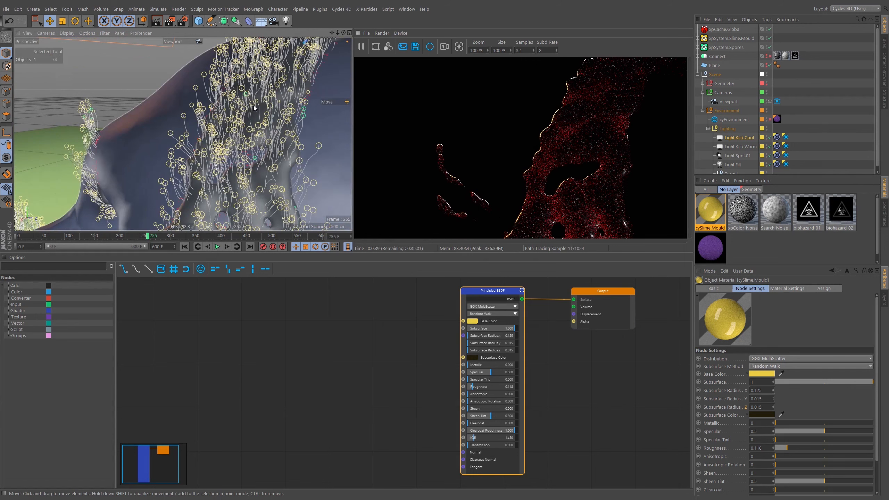
# Set the slime's Subsurface Radius Y to 0.125 and X to 0.015, checking the scattering around the jaw and face
pyautogui.click(761, 415)
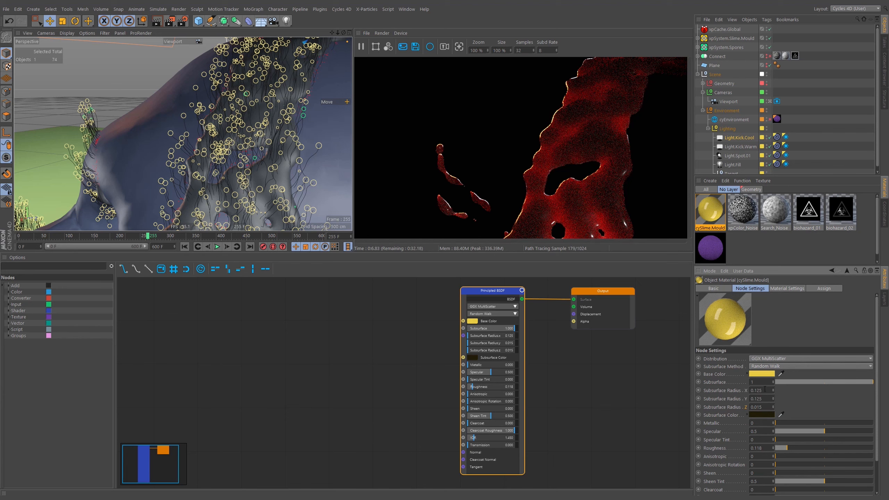
pyautogui.write('0.015')
pyautogui.press('Return')
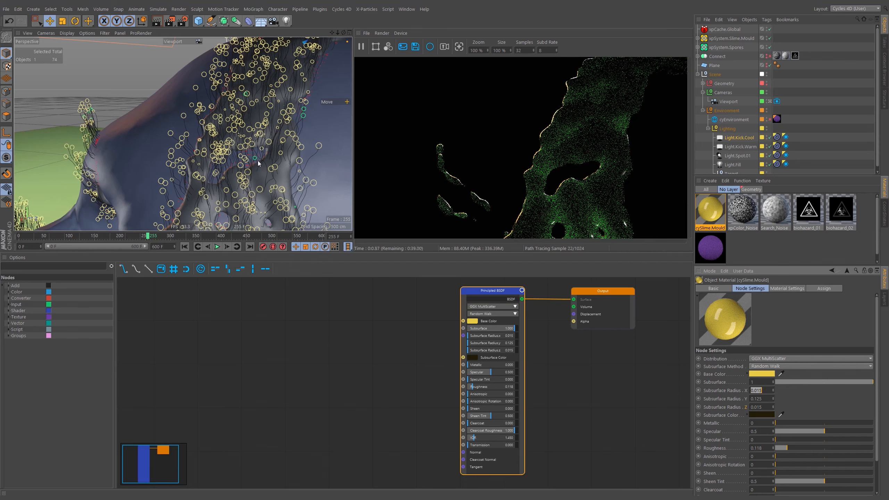
pyautogui.keyDown('alt'); pyautogui.moveTo(239, 114); pyautogui.dragTo(209, 155, button='right'); pyautogui.keyUp('alt')
pyautogui.keyDown('alt'); pyautogui.moveTo(210, 154); pyautogui.dragTo(229, 89, button='middle'); pyautogui.keyUp('alt')
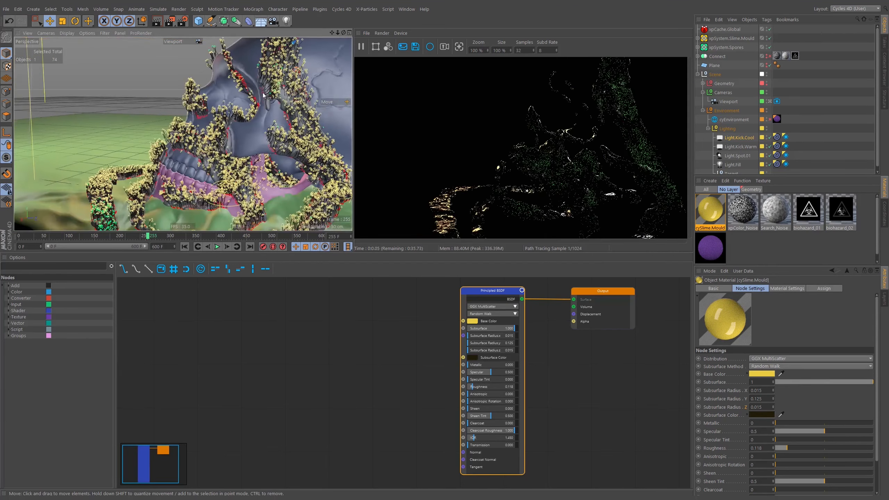
pyautogui.keyDown('alt'); pyautogui.moveTo(229, 89); pyautogui.dragTo(273, 114); pyautogui.keyUp('alt')
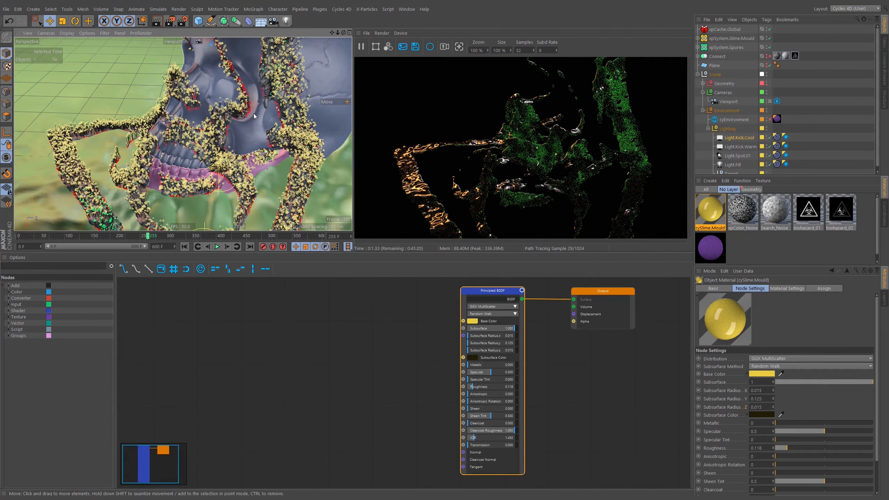
# Brighten the slime's Subsurface Color to a muted golden brown with a hue of 42° and a value of 69%
pyautogui.click(763, 415)
pyautogui.moveTo(784, 430); pyautogui.dragTo(798, 430)
pyautogui.moveTo(737, 415); pyautogui.dragTo(739, 416)
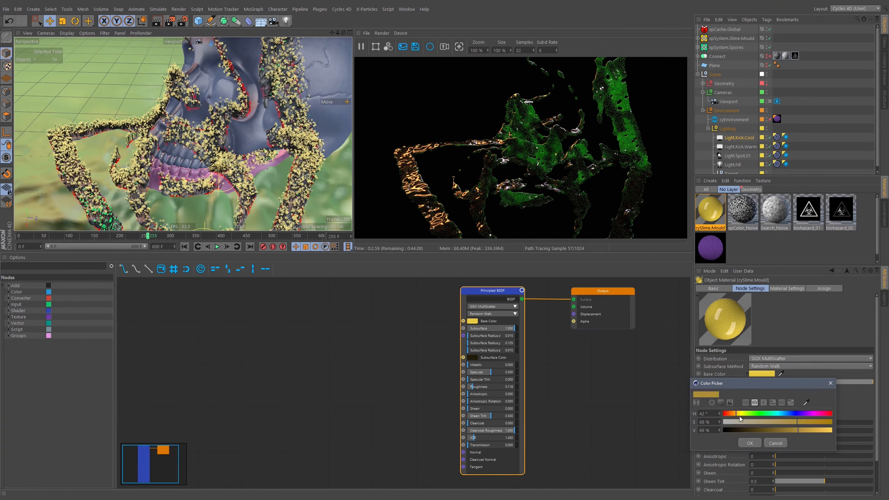
pyautogui.click(750, 442)
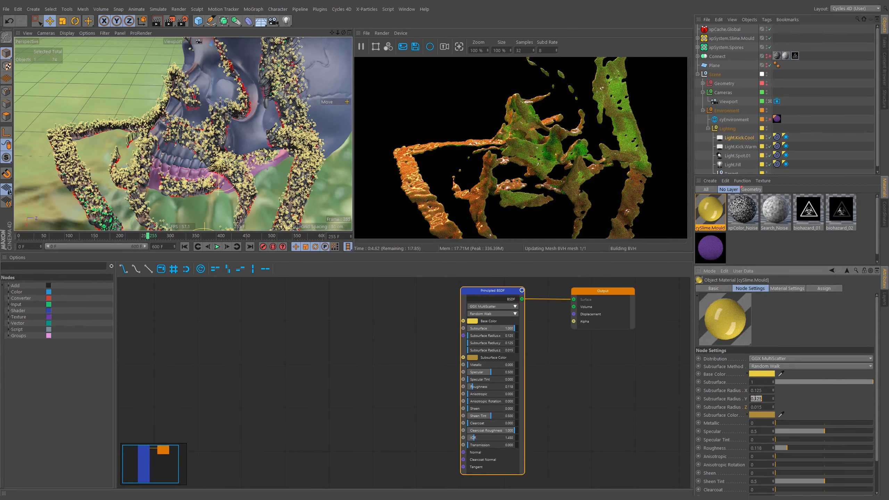
# Set the slime's Subsurface Radius Y to 0.015 and X to 0.05, checking the strand beside the eye socket up close
pyautogui.write('0.015')
pyautogui.press('Return')
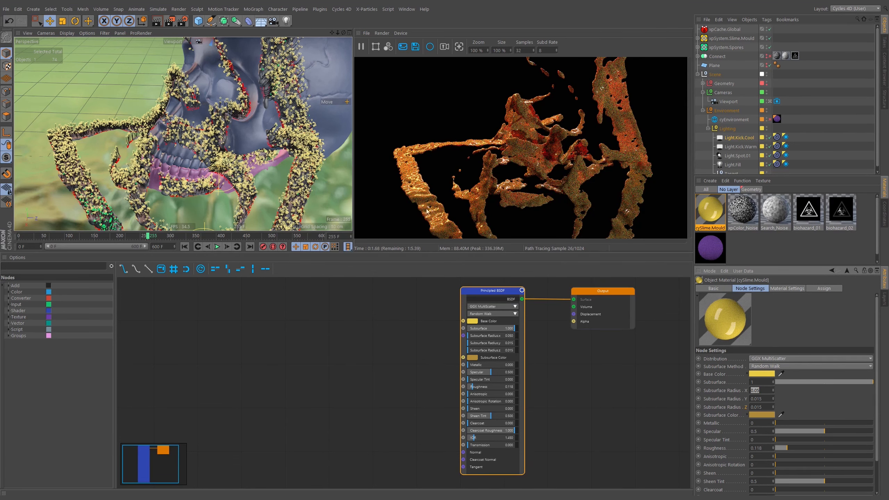
pyautogui.keyDown('alt'); pyautogui.moveTo(276, 49); pyautogui.dragTo(260, 69, button='middle'); pyautogui.keyUp('alt')
pyautogui.keyDown('alt'); pyautogui.moveTo(260, 69); pyautogui.dragTo(345, 66, button='right'); pyautogui.keyUp('alt')
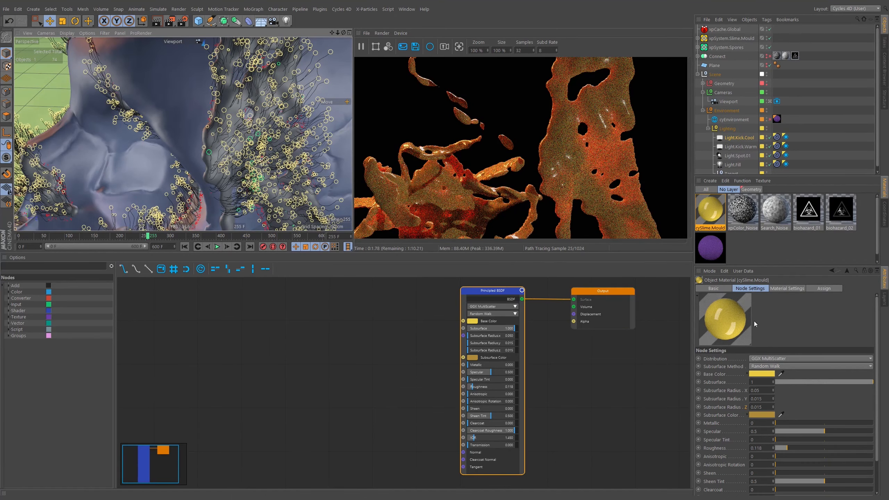
# Set the slime's Subsurface Radius X to 0.125 and bring the jaw and face back into view
pyautogui.doubleClick(761, 390)
pyautogui.write('1')
pyautogui.press('Return')
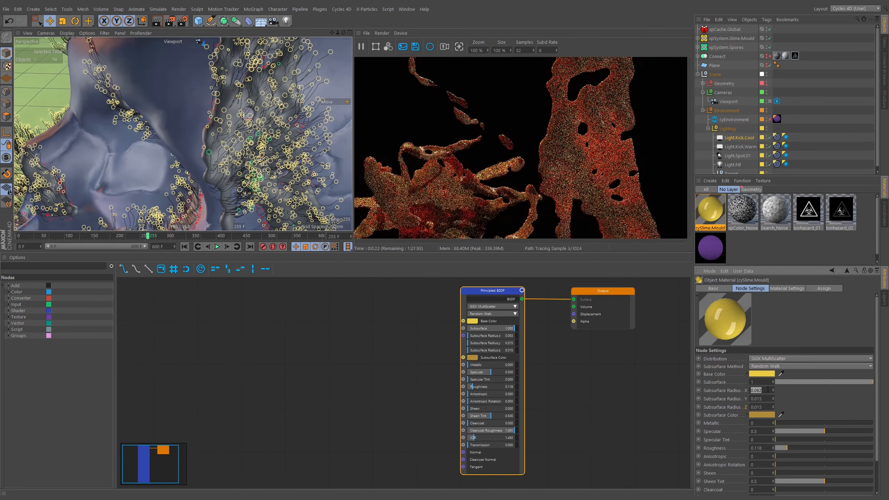
pyautogui.keyDown('alt'); pyautogui.moveTo(231, 135); pyautogui.dragTo(179, 138, button='right'); pyautogui.keyUp('alt')
pyautogui.keyDown('alt'); pyautogui.moveTo(196, 140); pyautogui.dragTo(209, 107, button='middle'); pyautogui.keyUp('alt')
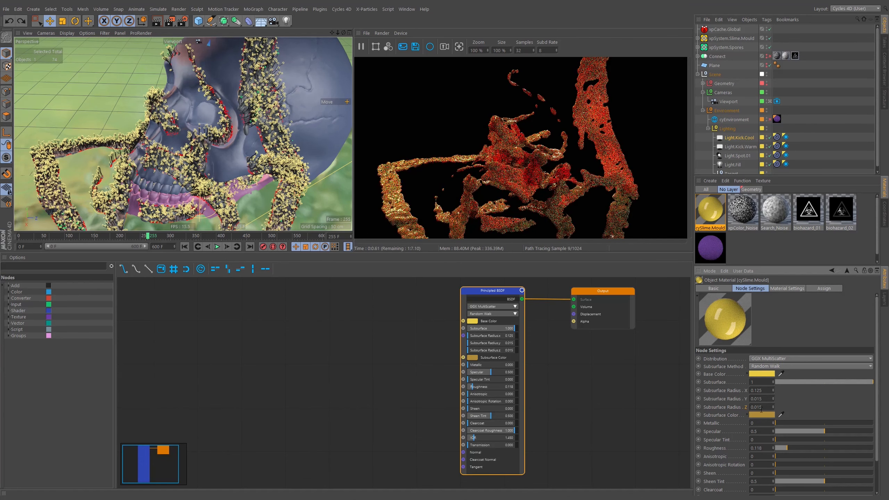
# Show the Geometry group in the render again and examine the slime against the skull's surface and teeth
pyautogui.click(766, 85)
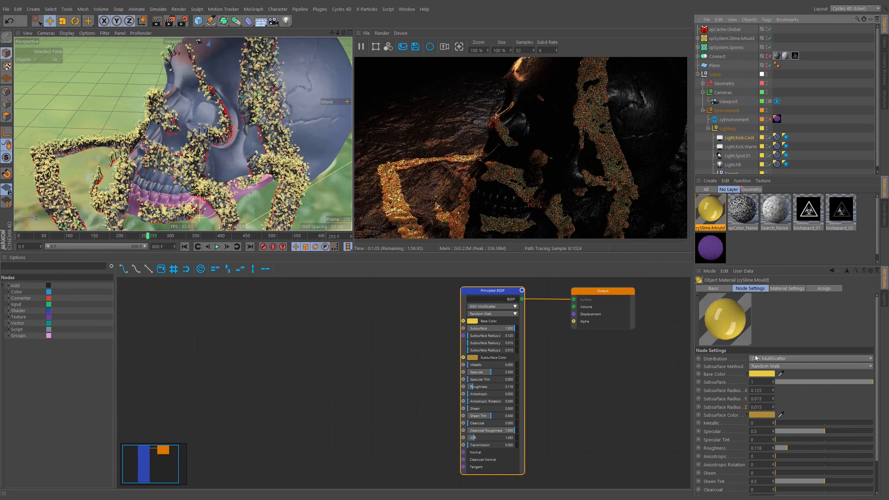
pyautogui.keyDown('alt'); pyautogui.moveTo(242, 106); pyautogui.dragTo(260, 193, button='middle'); pyautogui.keyUp('alt')
pyautogui.keyDown('alt'); pyautogui.moveTo(182, 145); pyautogui.dragTo(213, 128, button='right'); pyautogui.keyUp('alt')
pyautogui.keyDown('alt'); pyautogui.moveTo(212, 128); pyautogui.dragTo(225, 97); pyautogui.keyUp('alt')
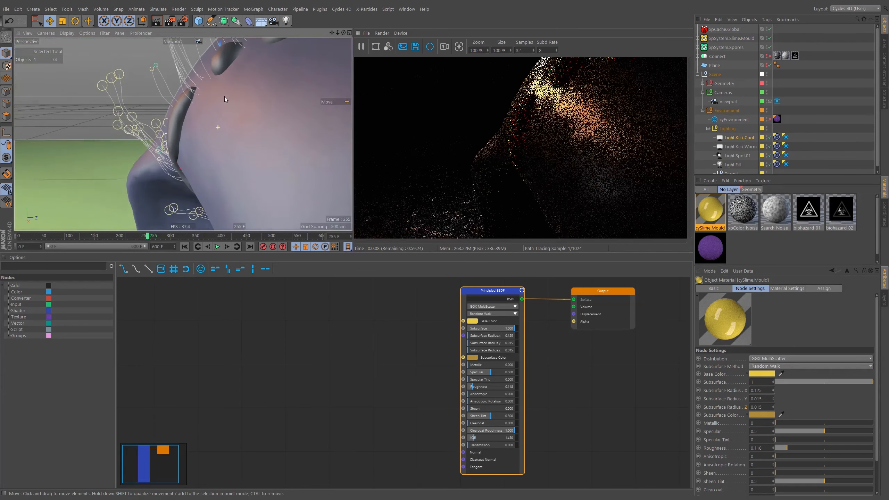
pyautogui.keyDown('alt'); pyautogui.moveTo(225, 97); pyautogui.dragTo(244, 170, button='middle'); pyautogui.keyUp('alt')
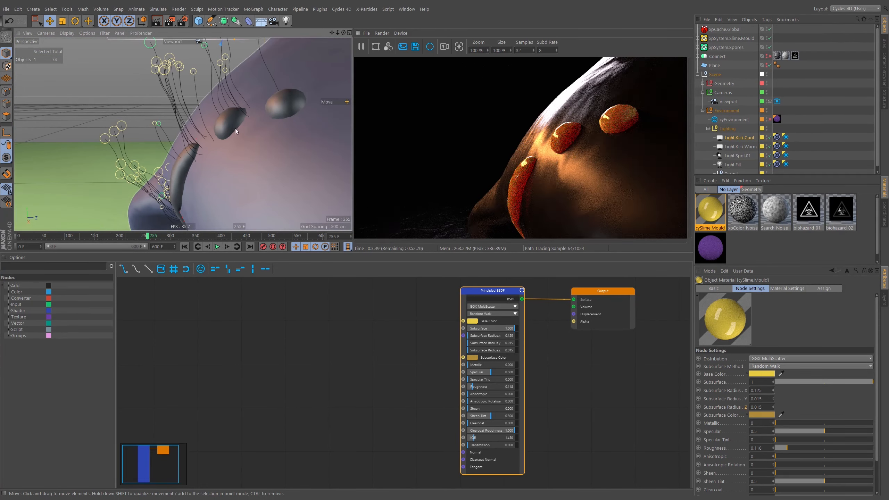
pyautogui.keyDown('alt'); pyautogui.moveTo(235, 128); pyautogui.dragTo(195, 134, button='right'); pyautogui.keyUp('alt')
pyautogui.keyDown('alt'); pyautogui.moveTo(195, 135); pyautogui.dragTo(385, 193); pyautogui.keyUp('alt')
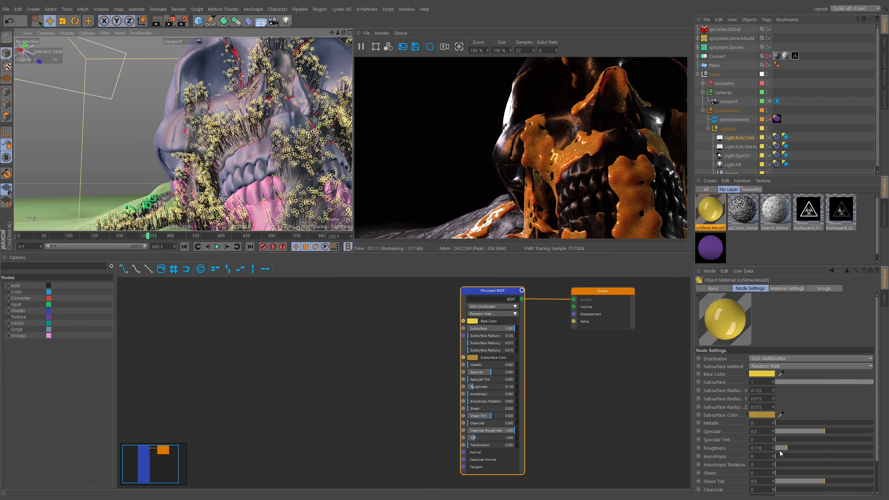
# Test a Roughness of 0.54 on the slime, settle on 0.1, and set the IOR to 1.333
pyautogui.moveTo(787, 450); pyautogui.dragTo(828, 449)
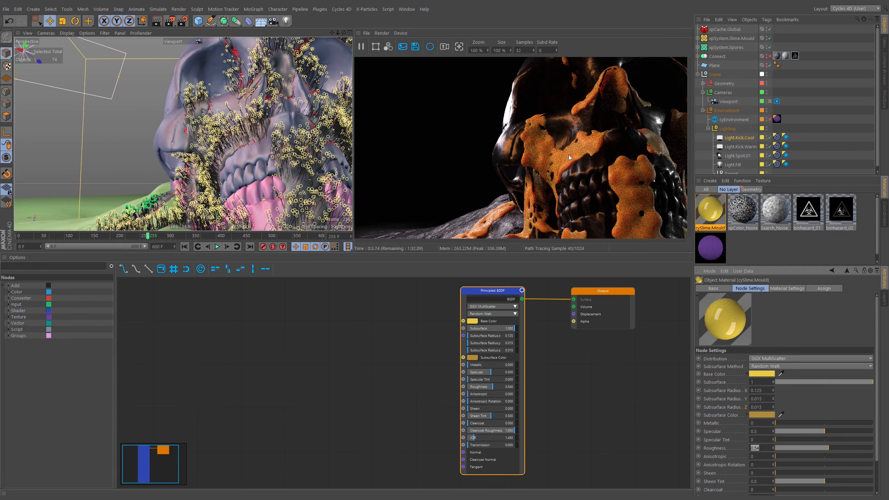
pyautogui.click(785, 450)
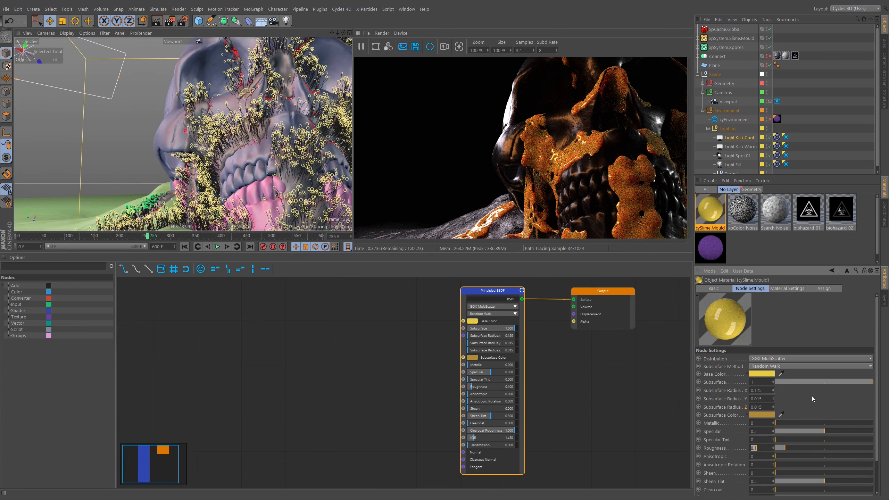
pyautogui.scroll(-2, 818, 340)
pyautogui.keyDown('alt'); pyautogui.moveTo(324, 191); pyautogui.dragTo(249, 150); pyautogui.keyUp('alt')
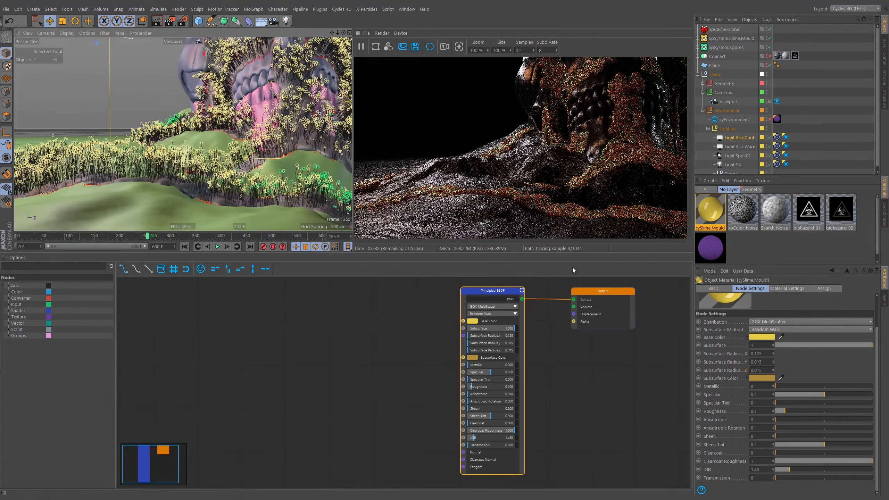
pyautogui.moveTo(791, 470); pyautogui.dragTo(790, 473)
pyautogui.doubleClick(766, 470)
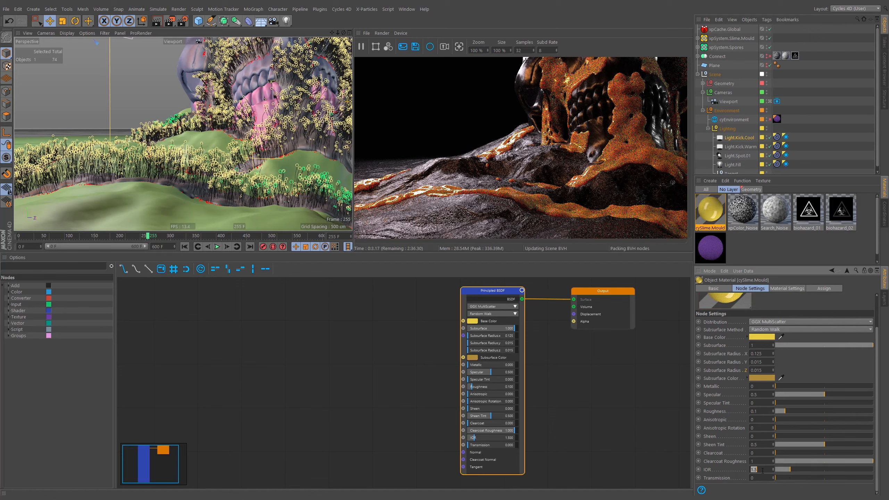
pyautogui.write('1.3333')
pyautogui.press('Return')
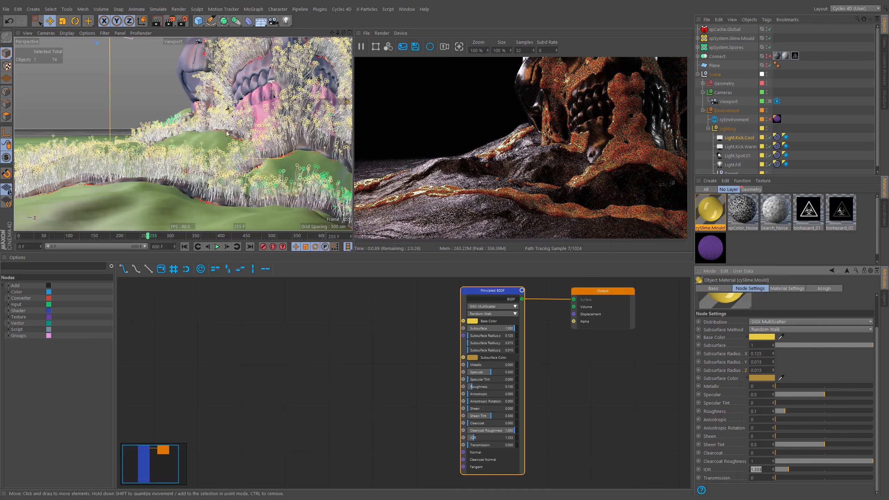
# Lower the slime's Specular to 0.06, judging the highlights on the patch across the top of the skull
pyautogui.moveTo(199, 181)
pyautogui.keyDown('alt'); pyautogui.mouseDown()
pyautogui.moveTo(175, 196)
pyautogui.moveTo(191, 192)
pyautogui.mouseUp(); pyautogui.keyUp('alt')
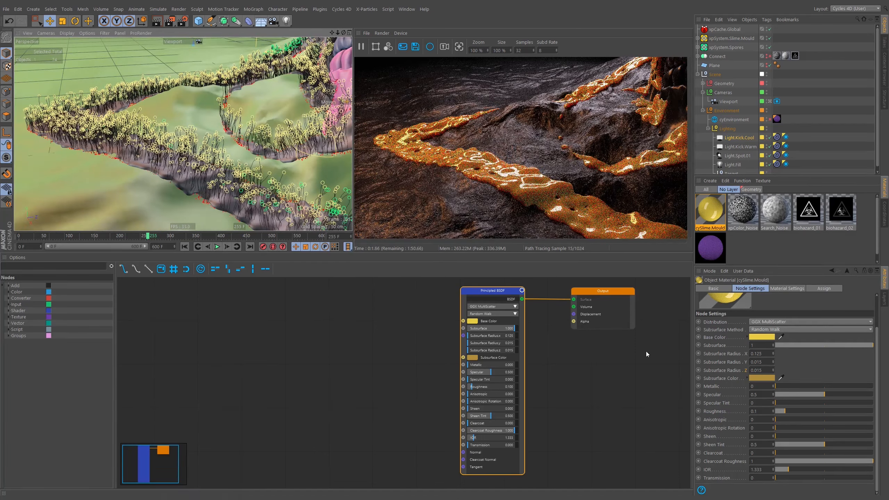
pyautogui.keyDown('alt'); pyautogui.moveTo(294, 112); pyautogui.dragTo(242, 123); pyautogui.keyUp('alt')
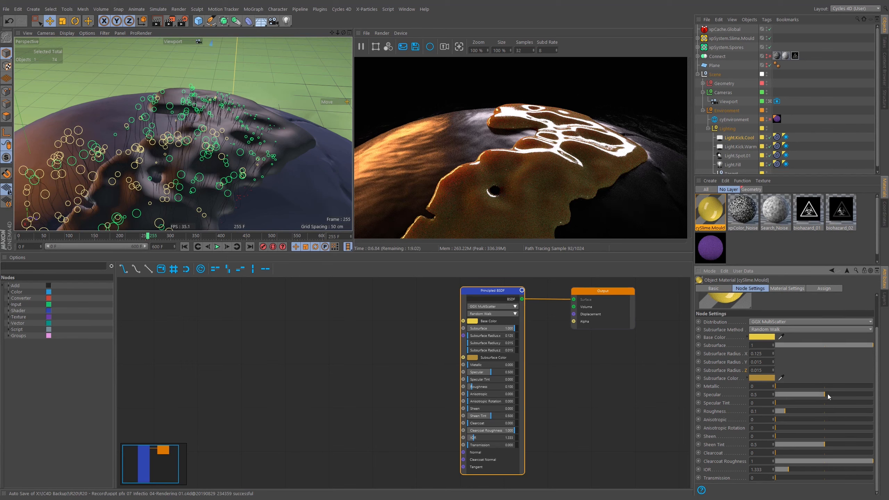
pyautogui.moveTo(828, 394); pyautogui.dragTo(789, 394)
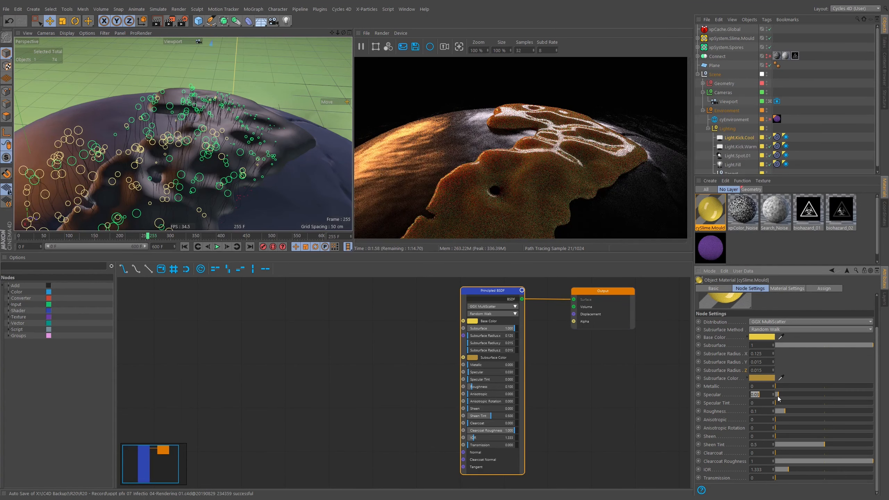
pyautogui.moveTo(779, 399); pyautogui.dragTo(783, 399)
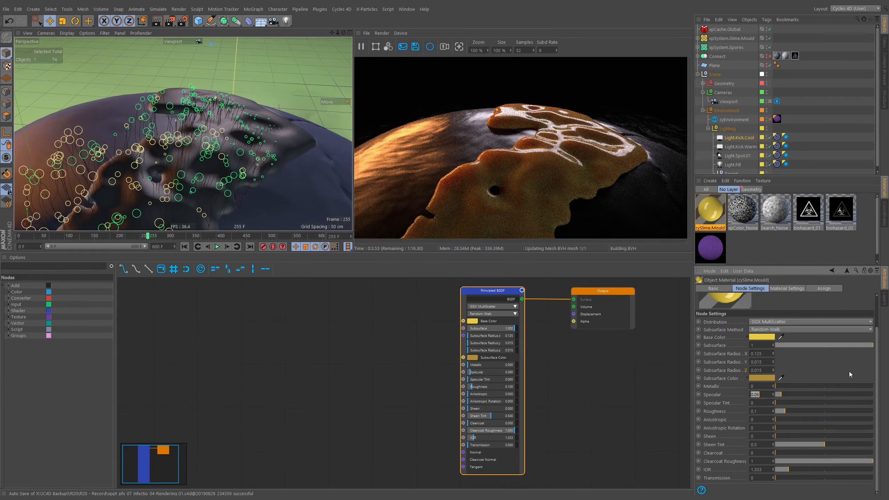
# Set the slime's Specular to 0.33 with the whole face and jaw growth in view
pyautogui.scroll(-10, 235, 127)
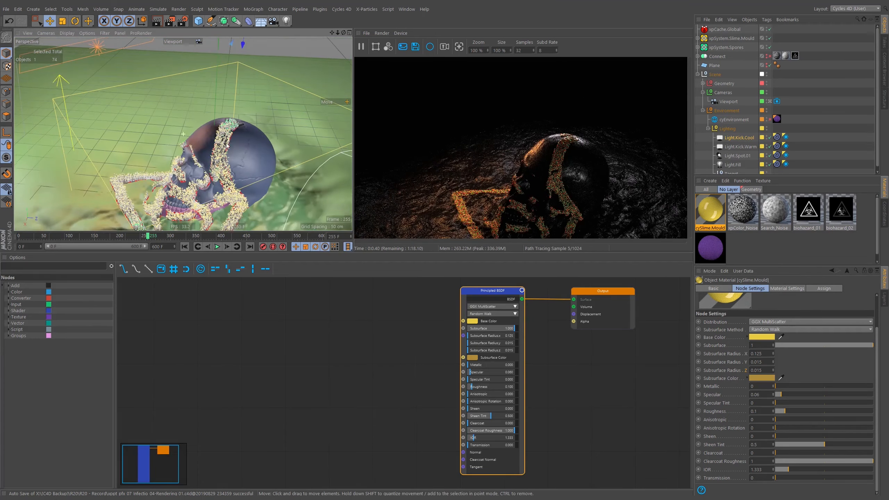
pyautogui.scroll(4, 221, 131)
pyautogui.scroll(4, 221, 130)
pyautogui.keyDown('alt'); pyautogui.moveTo(221, 130); pyautogui.dragTo(223, 109); pyautogui.keyUp('alt')
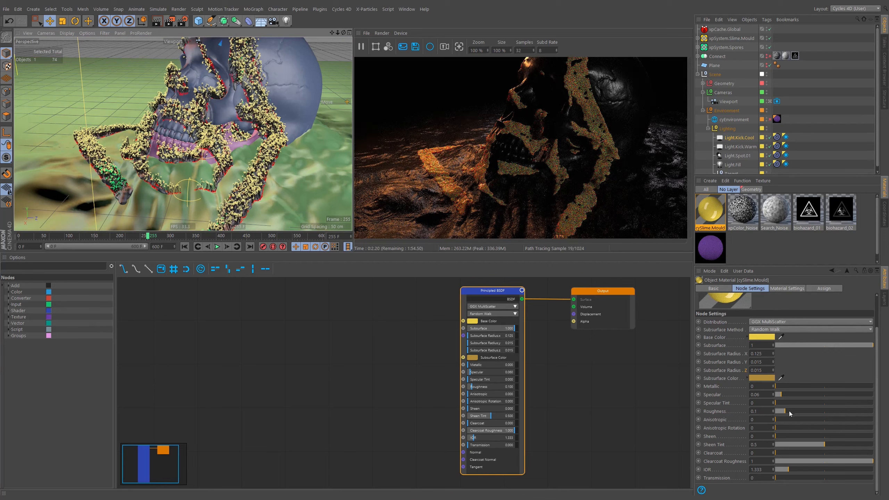
pyautogui.moveTo(789, 411); pyautogui.dragTo(811, 393)
pyautogui.hotkey('ctrl', 'z')
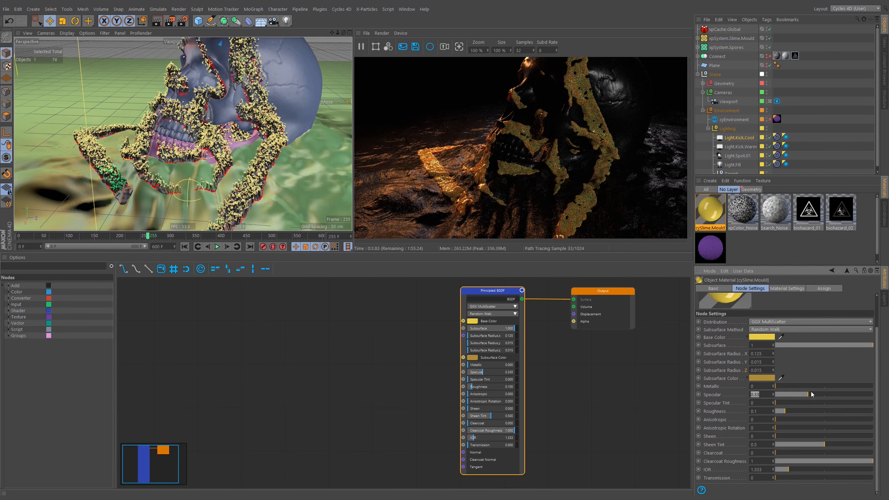
# Select Light.Spot.01 and move it about 200 cm along its aim axis toward the skull
pyautogui.keyDown('alt'); pyautogui.moveTo(256, 95); pyautogui.dragTo(233, 118); pyautogui.keyUp('alt')
pyautogui.scroll(-5, 231, 126)
pyautogui.click(325, 86)
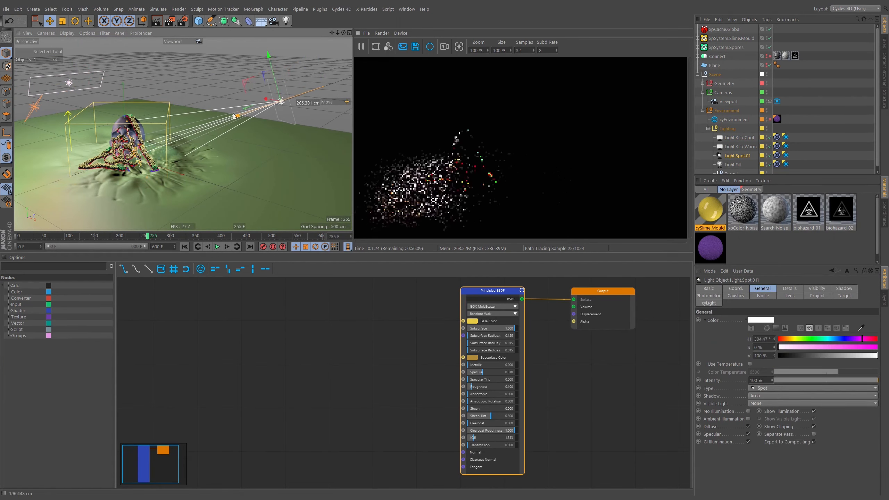
# Widen the cone of Light.Spot.01 so that it covers more of the area around the skull
pyautogui.keyDown('alt'); pyautogui.moveTo(143, 141); pyautogui.dragTo(71, 163); pyautogui.keyUp('alt')
pyautogui.scroll(2, 99, 156)
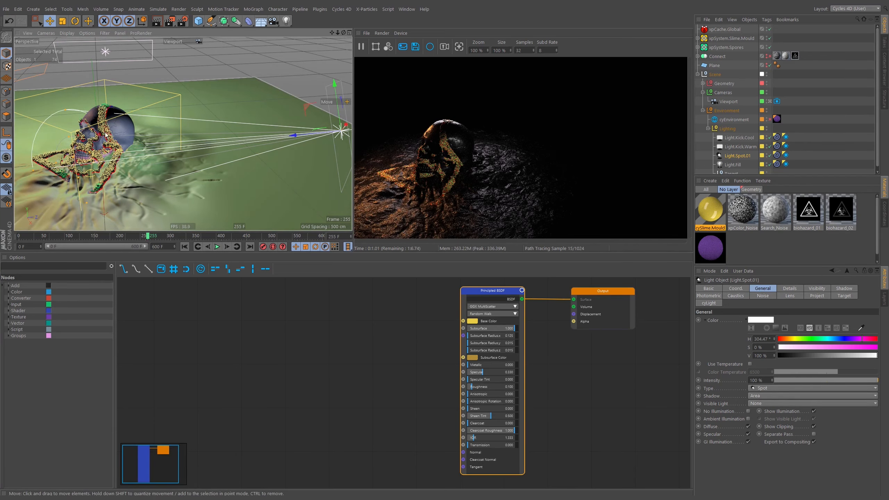
pyautogui.keyDown('alt'); pyautogui.moveTo(105, 132); pyautogui.dragTo(139, 134, button='right'); pyautogui.keyUp('alt')
pyautogui.keyDown('alt'); pyautogui.moveTo(139, 133); pyautogui.dragTo(172, 110, button='middle'); pyautogui.keyUp('alt')
pyautogui.keyDown('alt'); pyautogui.moveTo(172, 109); pyautogui.dragTo(142, 111, button='right'); pyautogui.keyUp('alt')
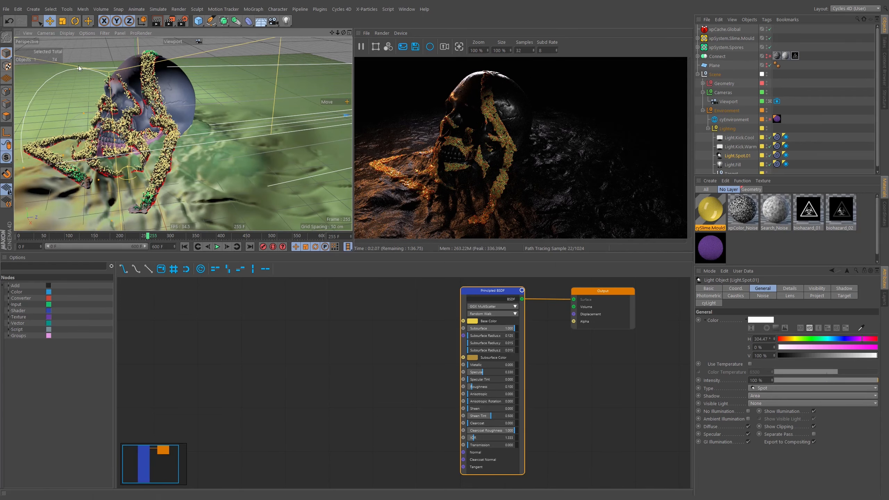
pyautogui.moveTo(79, 68); pyautogui.dragTo(94, 25)
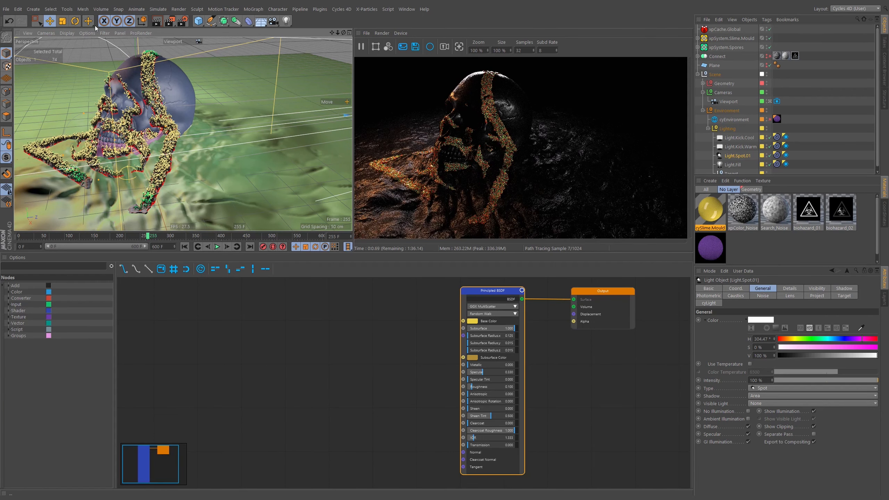
# Try a different Intensity Strength Multiplier in the Cycles light settings of Light.Spot.01
pyautogui.click(785, 156)
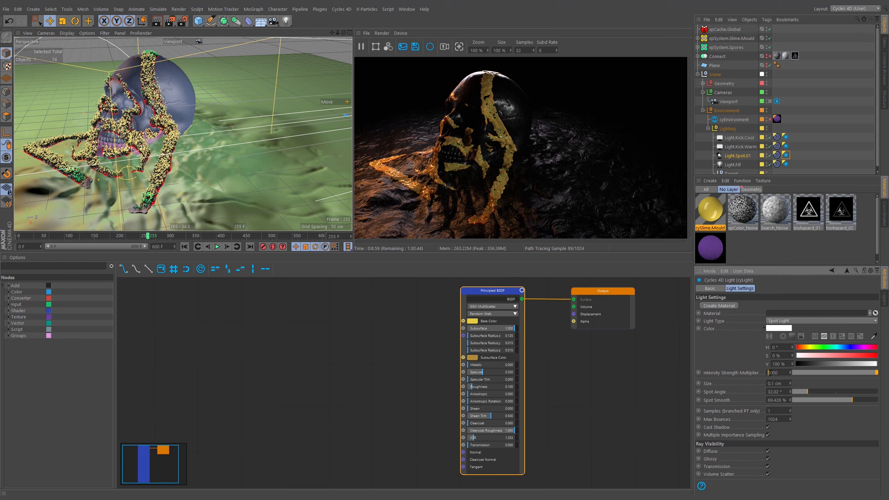
pyautogui.press('Return')
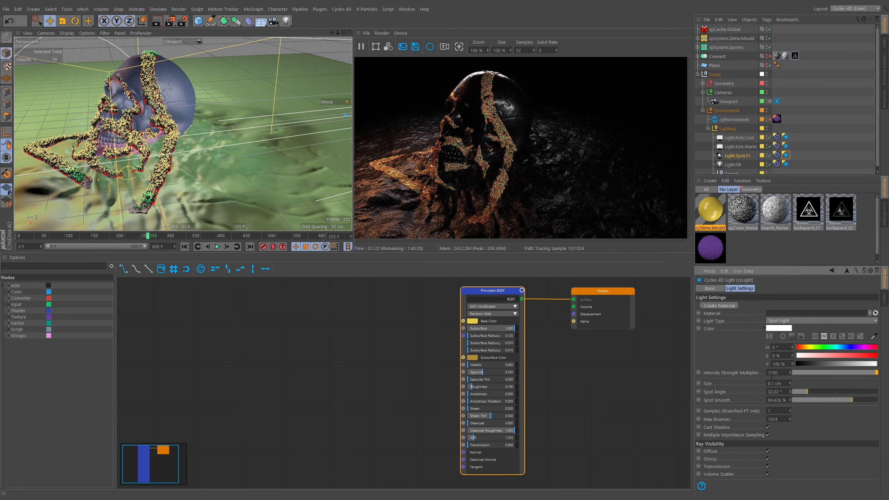
pyautogui.hotkey('ctrl', 'z')
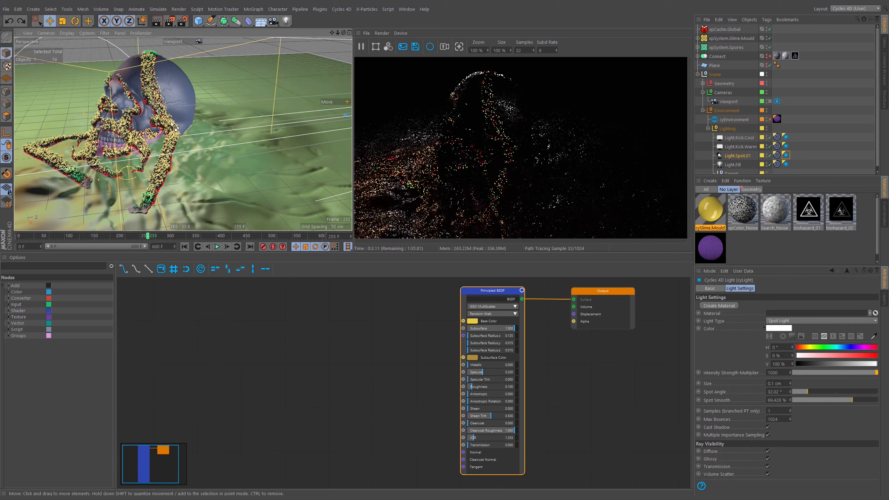
# Undo the last cone adjustment of Light.Spot.01 and widen its cone slightly around the skull
pyautogui.hotkey('ctrl', 'z')
pyautogui.hotkey('ctrl', 'z')
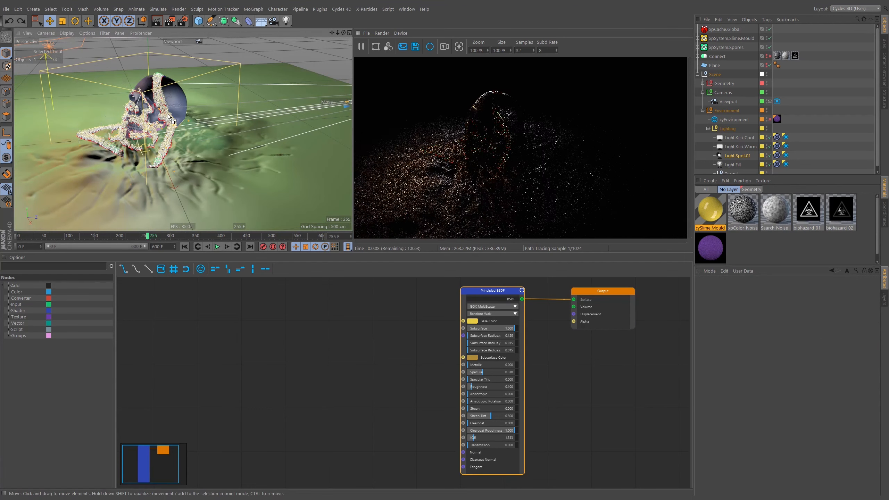
pyautogui.hotkey('ctrl', 'z')
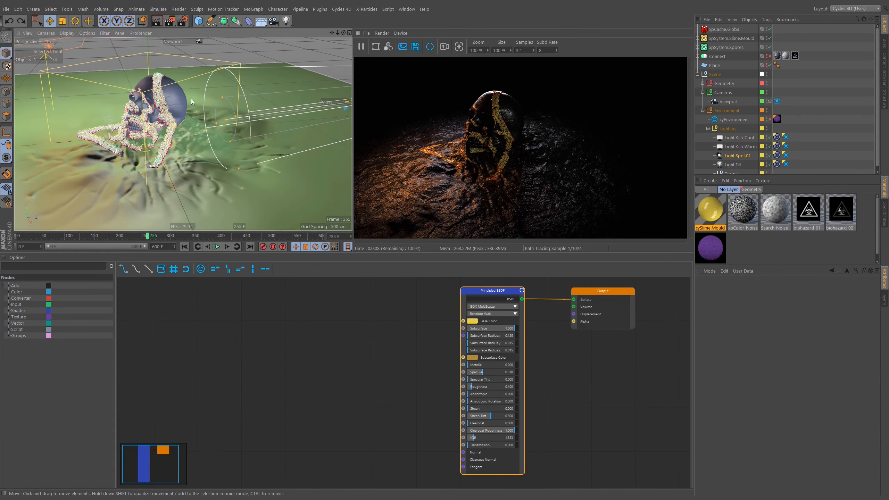
pyautogui.moveTo(203, 131); pyautogui.dragTo(204, 130)
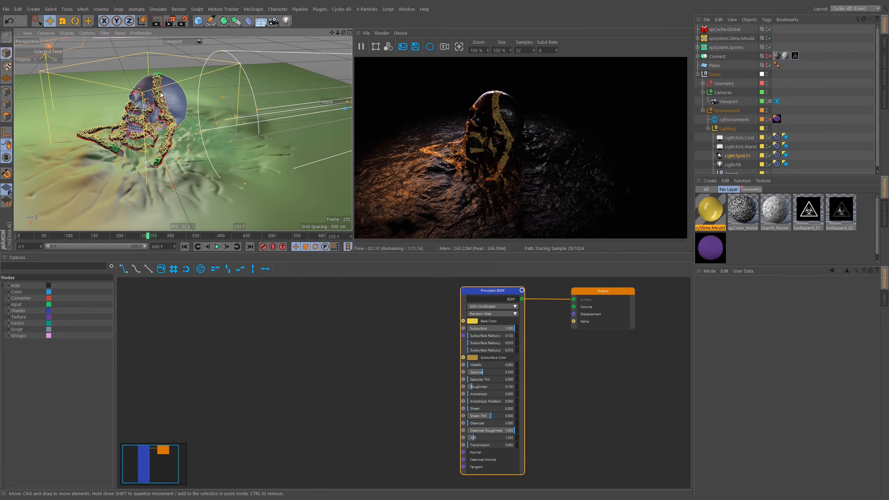
# Examine the rendered slime up close on the side of the skull and across the face and jaw
pyautogui.scroll(10, 160, 94)
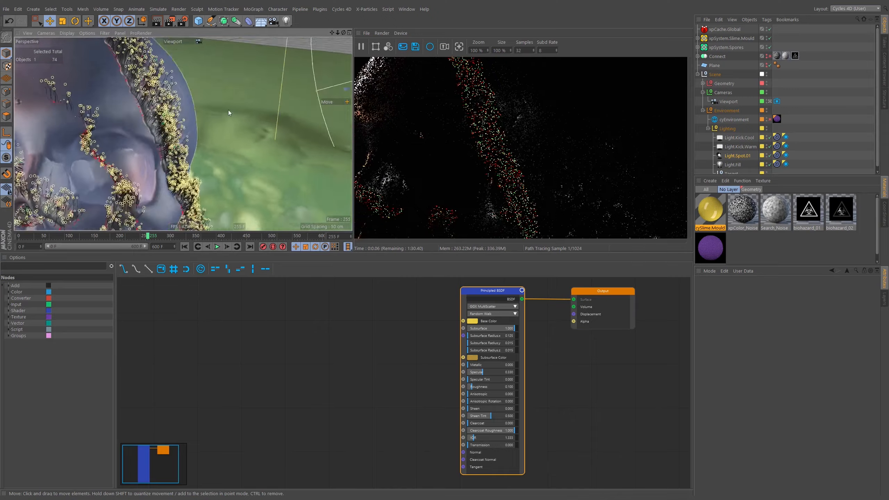
pyautogui.scroll(-3, 231, 106)
pyautogui.scroll(-5, 197, 110)
pyautogui.keyDown('alt'); pyautogui.moveTo(185, 138); pyautogui.dragTo(202, 111); pyautogui.keyUp('alt')
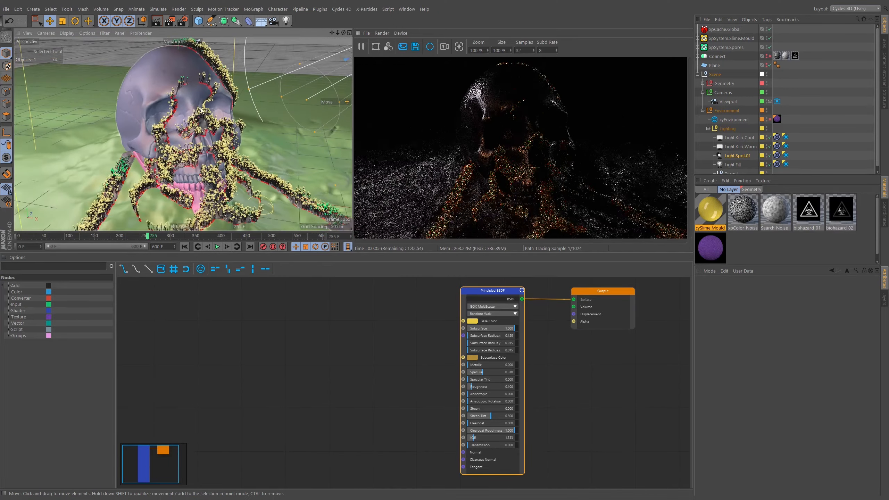
pyautogui.scroll(5, 188, 115)
pyautogui.keyDown('alt'); pyautogui.moveTo(195, 170); pyautogui.dragTo(185, 133); pyautogui.keyUp('alt')
pyautogui.keyDown('alt'); pyautogui.moveTo(179, 134); pyautogui.dragTo(214, 124, button='right'); pyautogui.keyUp('alt')
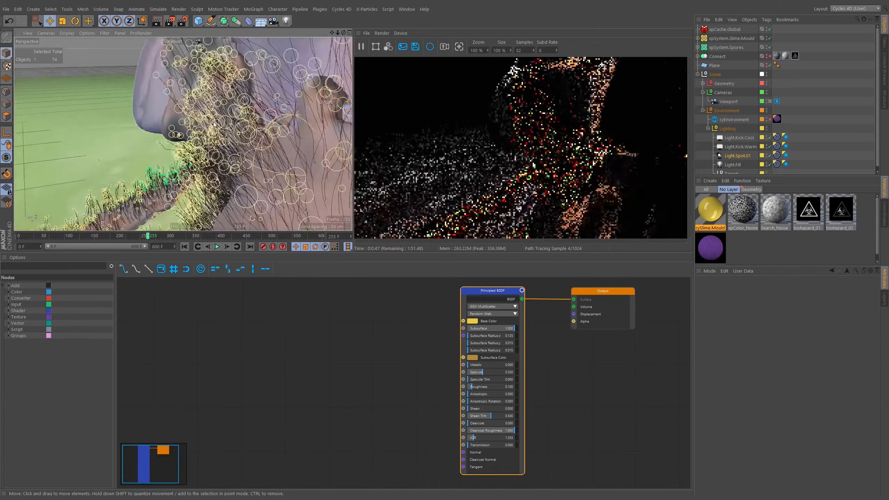
pyautogui.keyDown('alt'); pyautogui.moveTo(215, 125); pyautogui.dragTo(235, 132); pyautogui.keyUp('alt')
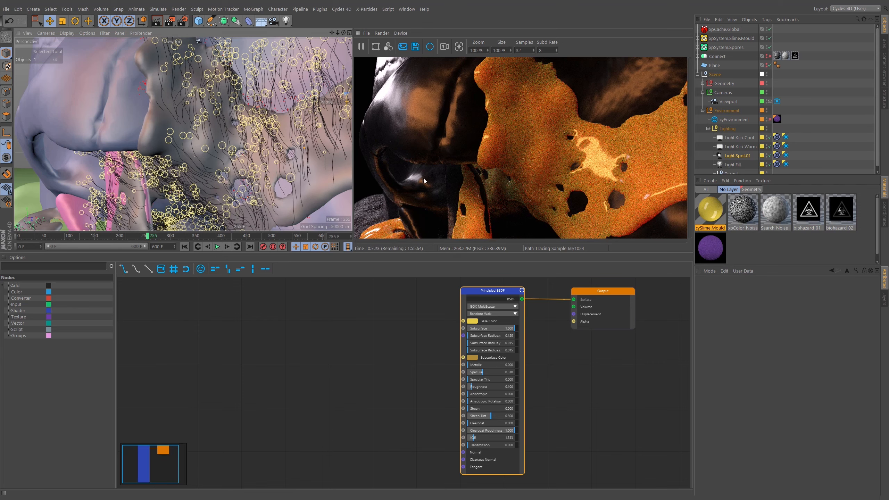
# Switch off Light.Kick.Warm to examine the slime on the ground near the jaw without it, and switch it back on
pyautogui.click(771, 147)
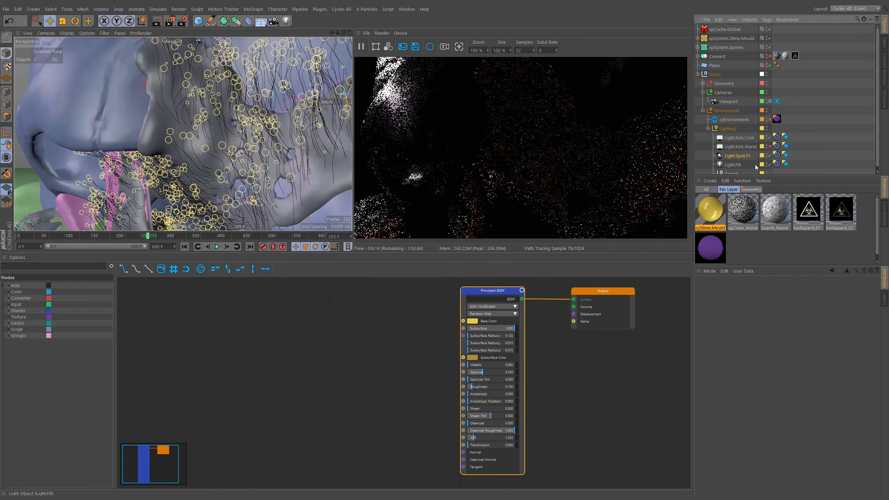
pyautogui.keyDown('alt'); pyautogui.moveTo(136, 129); pyautogui.dragTo(137, 149); pyautogui.keyUp('alt')
pyautogui.keyDown('alt'); pyautogui.moveTo(137, 149); pyautogui.dragTo(195, 114, button='middle'); pyautogui.keyUp('alt')
pyautogui.keyDown('alt'); pyautogui.moveTo(140, 137); pyautogui.dragTo(164, 137, button='right'); pyautogui.keyUp('alt')
pyautogui.keyDown('alt'); pyautogui.moveTo(150, 138); pyautogui.dragTo(181, 132, button='middle'); pyautogui.keyUp('alt')
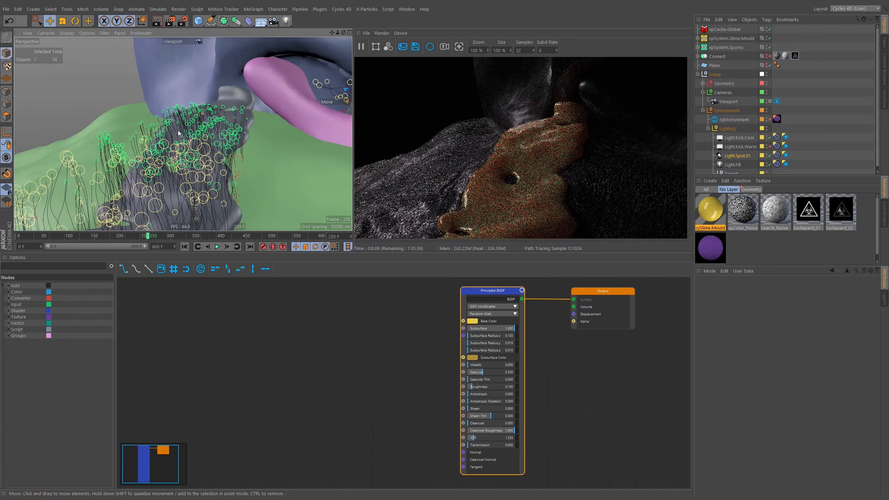
pyautogui.keyDown('alt'); pyautogui.moveTo(180, 132); pyautogui.dragTo(162, 142); pyautogui.keyUp('alt')
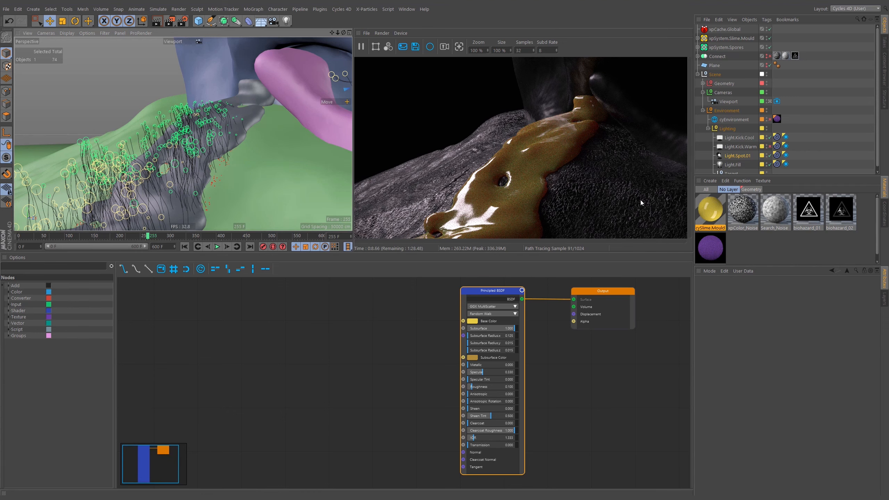
pyautogui.keyDown('alt'); pyautogui.moveTo(193, 148); pyautogui.dragTo(198, 119); pyautogui.keyUp('alt')
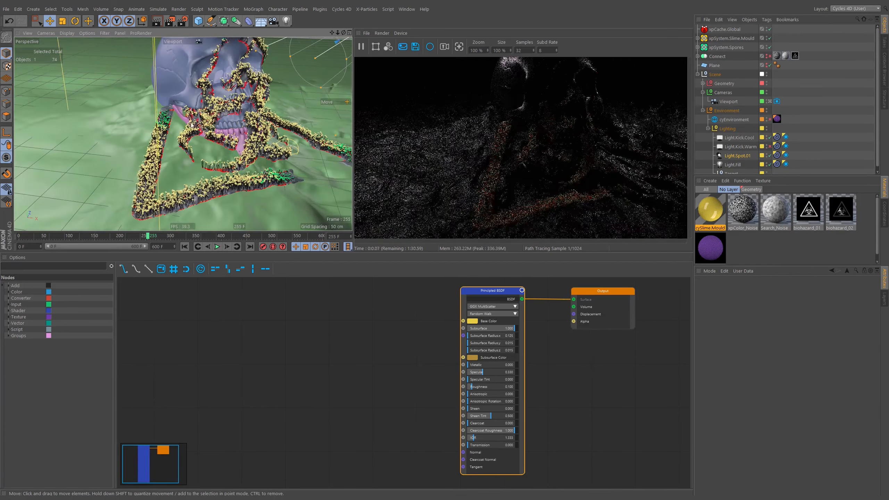
pyautogui.click(770, 148)
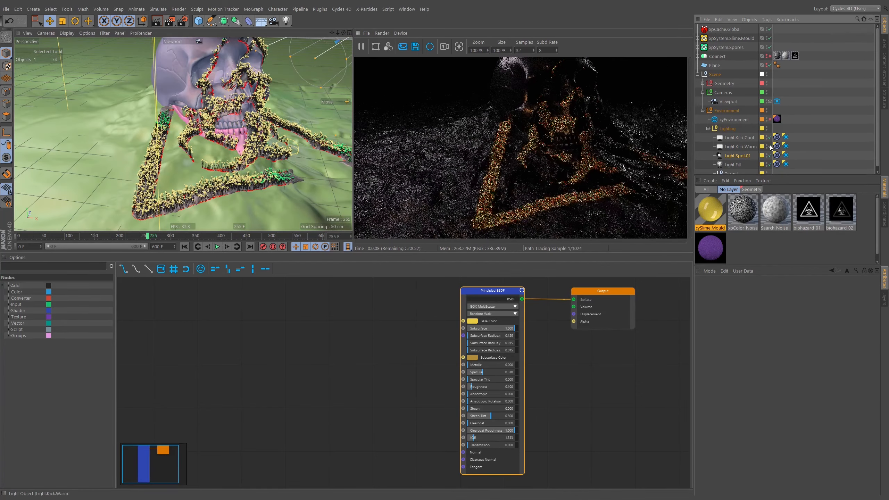
# Examine the highlights and surface of the slime patch on top of the skull from close range
pyautogui.keyDown('alt'); pyautogui.moveTo(229, 120); pyautogui.dragTo(200, 92); pyautogui.keyUp('alt')
pyautogui.keyDown('alt'); pyautogui.moveTo(201, 92); pyautogui.dragTo(215, 87, button='right'); pyautogui.keyUp('alt')
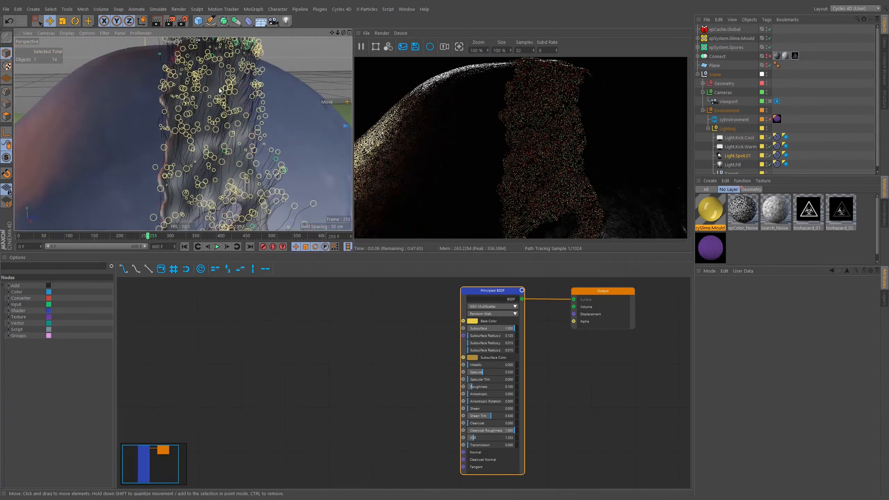
pyautogui.keyDown('alt'); pyautogui.moveTo(215, 87); pyautogui.dragTo(215, 118, button='middle'); pyautogui.keyUp('alt')
pyautogui.keyDown('alt'); pyautogui.moveTo(214, 118); pyautogui.dragTo(212, 136); pyautogui.keyUp('alt')
pyautogui.keyDown('alt'); pyautogui.moveTo(205, 86); pyautogui.dragTo(226, 134, button='right'); pyautogui.keyUp('alt')
pyautogui.keyDown('alt'); pyautogui.moveTo(227, 133); pyautogui.dragTo(221, 158); pyautogui.keyUp('alt')
pyautogui.keyDown('alt'); pyautogui.moveTo(208, 100); pyautogui.dragTo(208, 123, button='middle'); pyautogui.keyUp('alt')
pyautogui.keyDown('alt'); pyautogui.moveTo(207, 122); pyautogui.dragTo(208, 121); pyautogui.keyUp('alt')
pyautogui.keyDown('alt'); pyautogui.moveTo(207, 118); pyautogui.dragTo(227, 129, button='middle'); pyautogui.keyUp('alt')
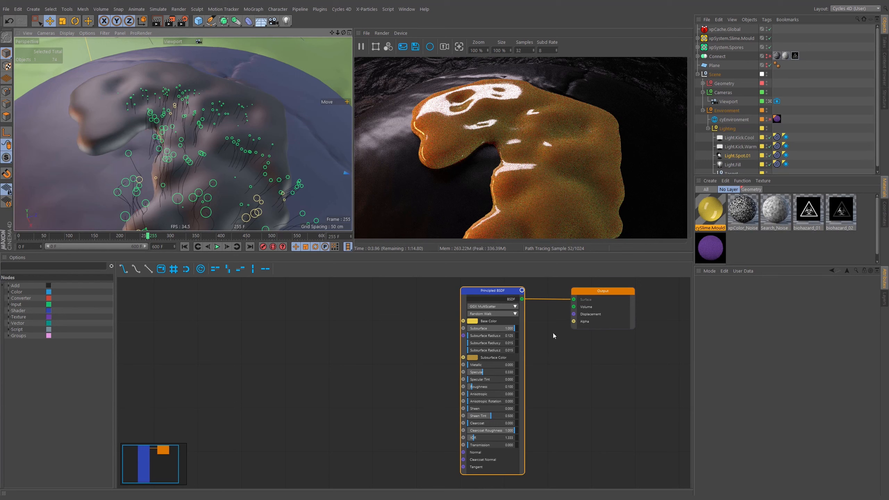
# Add a Noise Texture node to the slime material and place it well before the Principled BSDF
pyautogui.click(35, 266)
pyautogui.write('r')
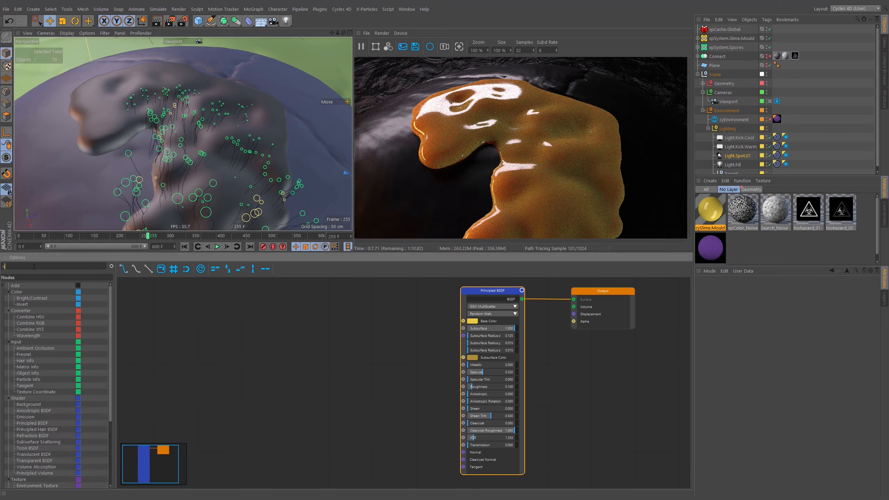
pyautogui.write('oi')
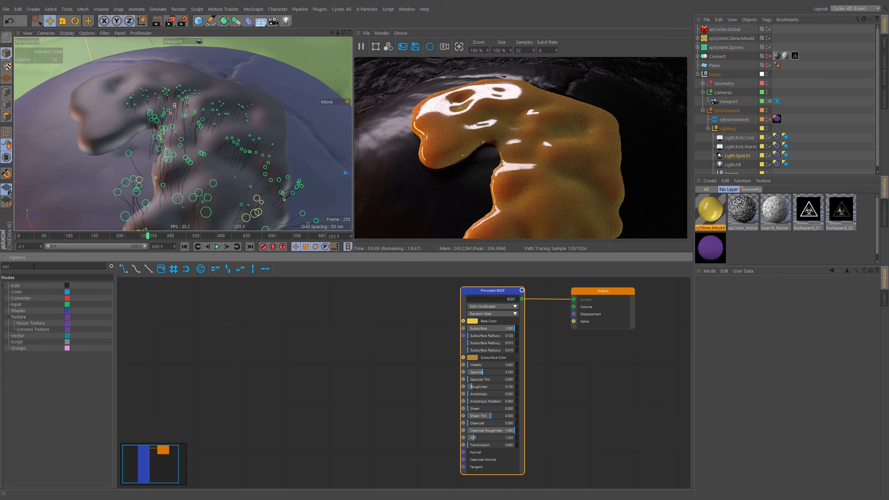
pyautogui.moveTo(31, 326); pyautogui.dragTo(236, 347)
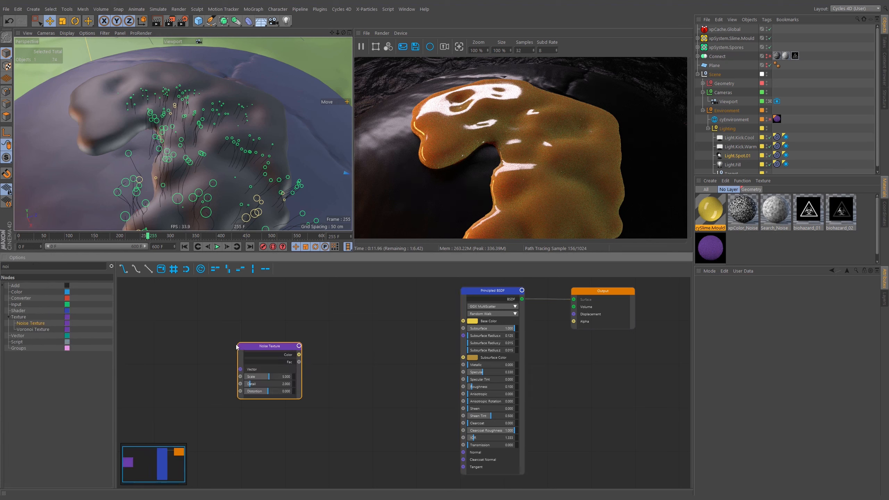
pyautogui.moveTo(217, 331); pyautogui.dragTo(317, 338, button='middle')
pyautogui.moveTo(349, 351); pyautogui.dragTo(285, 400)
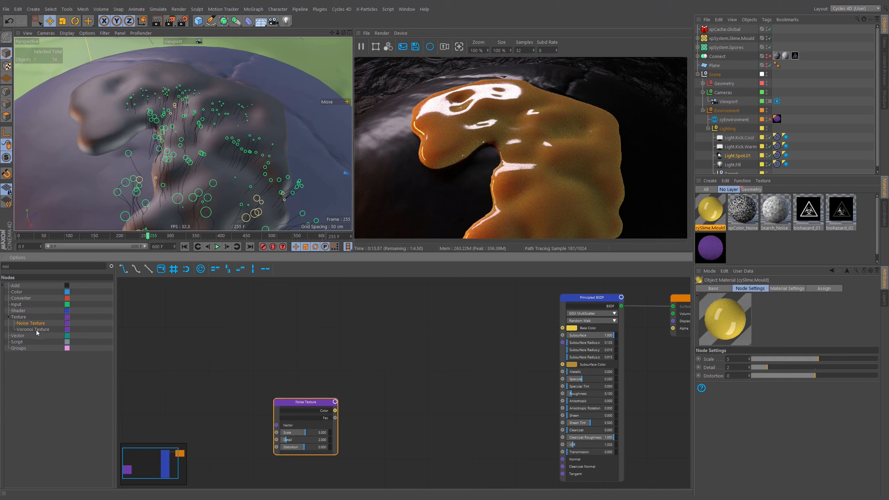
# Add a Voronoi Texture node and place it directly above the Noise Texture node
pyautogui.moveTo(284, 325); pyautogui.dragTo(284, 325)
pyautogui.moveTo(312, 327)
pyautogui.mouseDown()
pyautogui.moveTo(304, 331)
pyautogui.moveTo(302, 323)
pyautogui.mouseUp()
pyautogui.moveTo(372, 311); pyautogui.dragTo(308, 418)
pyautogui.moveTo(298, 323); pyautogui.dragTo(322, 331)
pyautogui.click(399, 341)
pyautogui.moveTo(397, 367); pyautogui.dragTo(383, 357, button='middle')
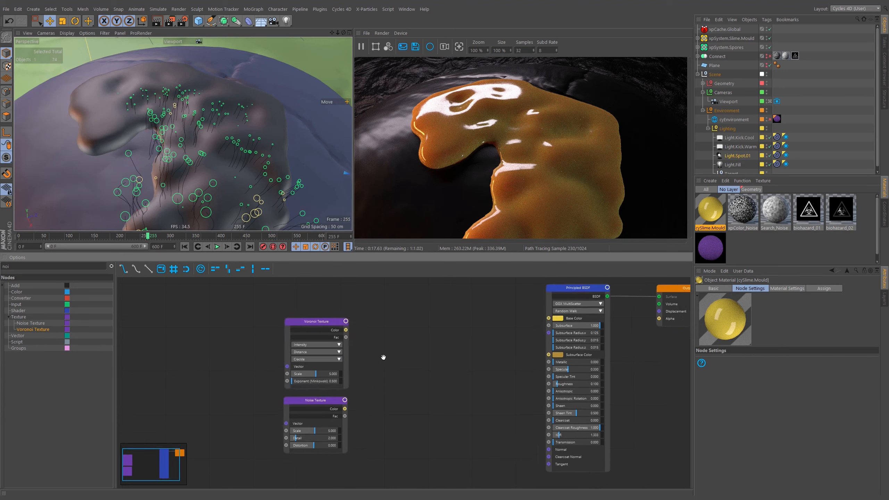
# Preview the Voronoi Texture's Color output on the slime and examine the pattern along the band over the skull
pyautogui.scroll(-1, 366, 339)
pyautogui.click(348, 335)
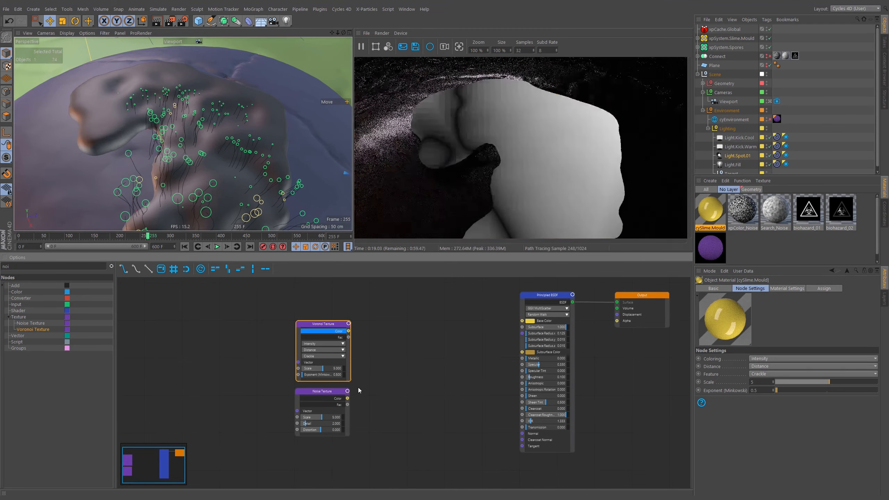
pyautogui.scroll(1, 367, 391)
pyautogui.moveTo(390, 399); pyautogui.dragTo(393, 376, button='middle')
pyautogui.scroll(1, 393, 377)
pyautogui.scroll(-6, 254, 178)
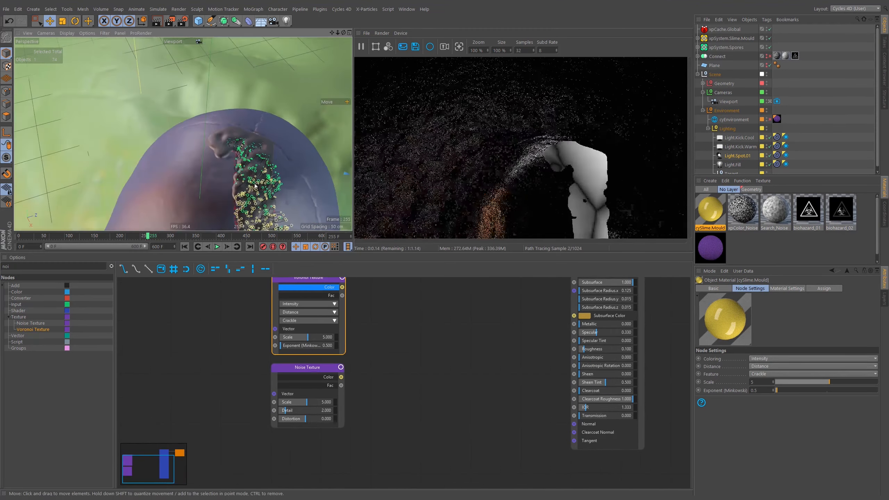
pyautogui.keyDown('alt'); pyautogui.moveTo(251, 142); pyautogui.dragTo(221, 75, button='middle'); pyautogui.keyUp('alt')
pyautogui.keyDown('alt'); pyautogui.moveTo(221, 75); pyautogui.dragTo(242, 136); pyautogui.keyUp('alt')
pyautogui.scroll(3, 249, 121)
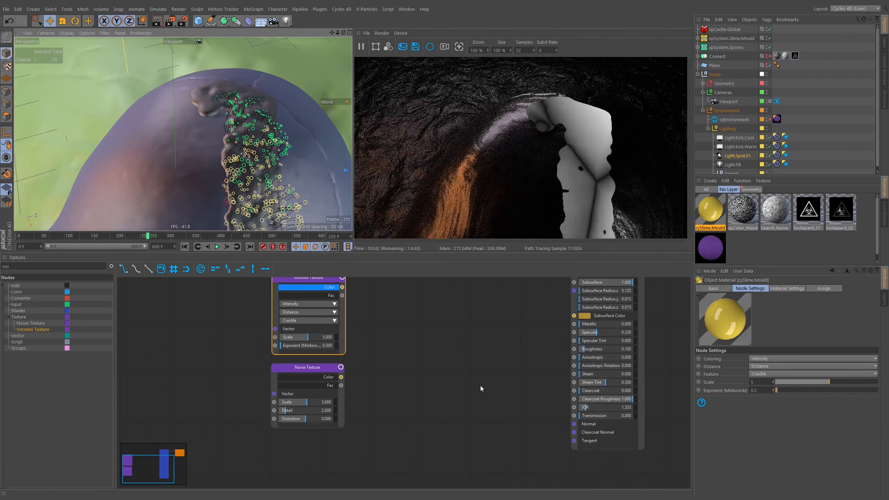
# Add a Texture Coordinate node and place it before the Voronoi and Noise Texture nodes
pyautogui.moveTo(415, 350); pyautogui.dragTo(482, 371, button='middle')
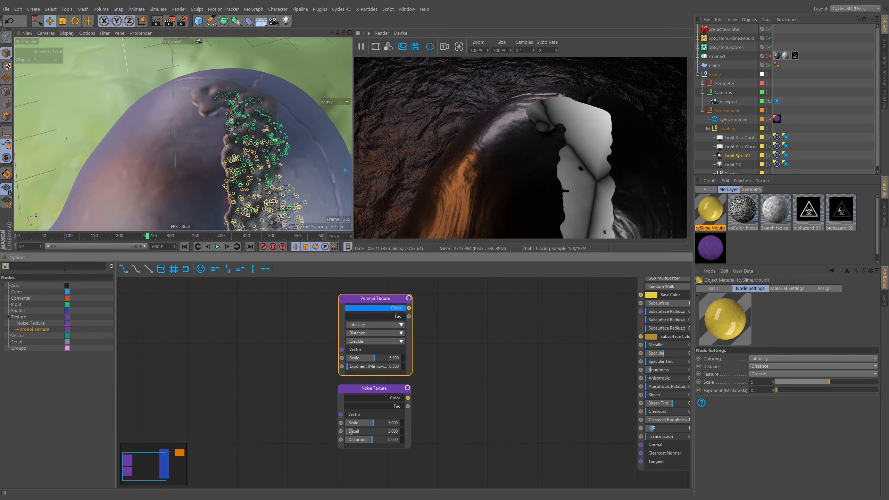
pyautogui.press('BackSpace')
pyautogui.press('BackSpace')
pyautogui.press('BackSpace')
pyautogui.write('text')
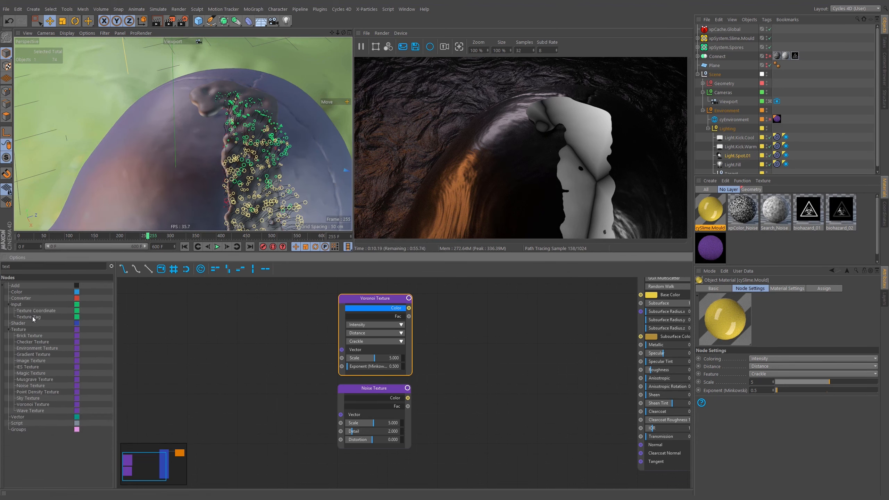
pyautogui.moveTo(61, 312); pyautogui.dragTo(267, 328)
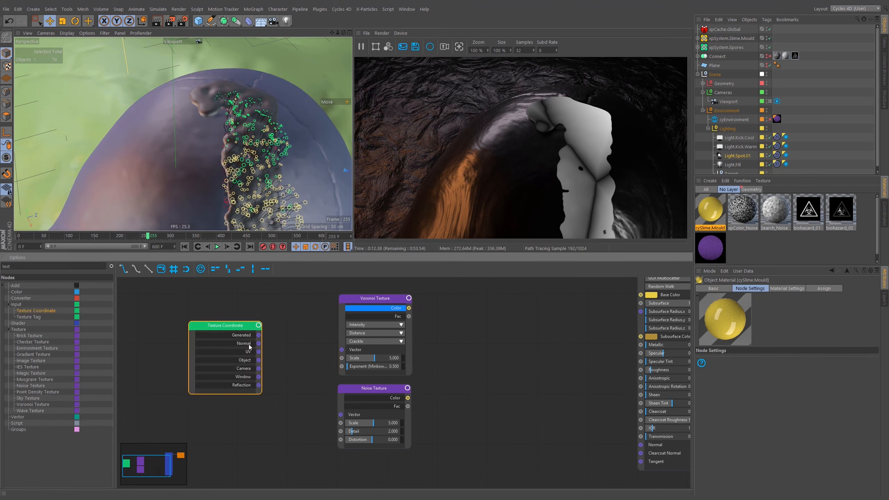
# Preview the Texture Coordinate's Object output and examine how it maps across the slime on the skull and ground
pyautogui.click(251, 364)
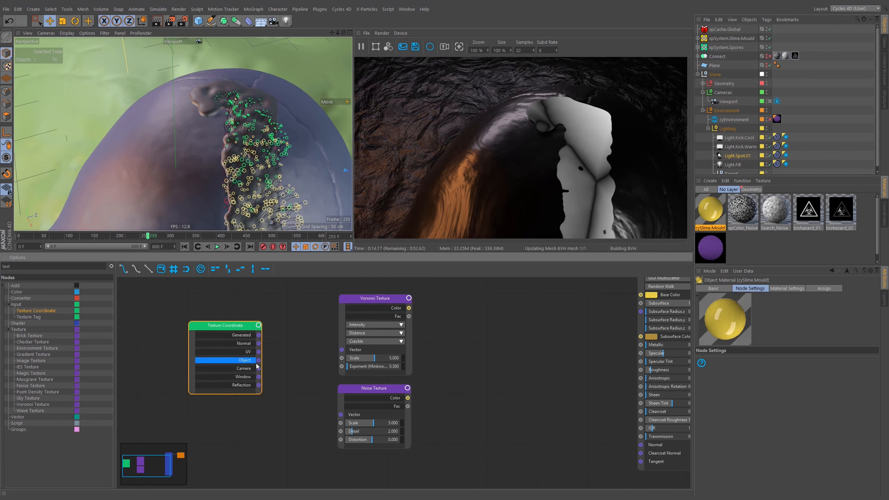
pyautogui.keyDown('alt'); pyautogui.moveTo(266, 155); pyautogui.dragTo(228, 159, button='right'); pyautogui.keyUp('alt')
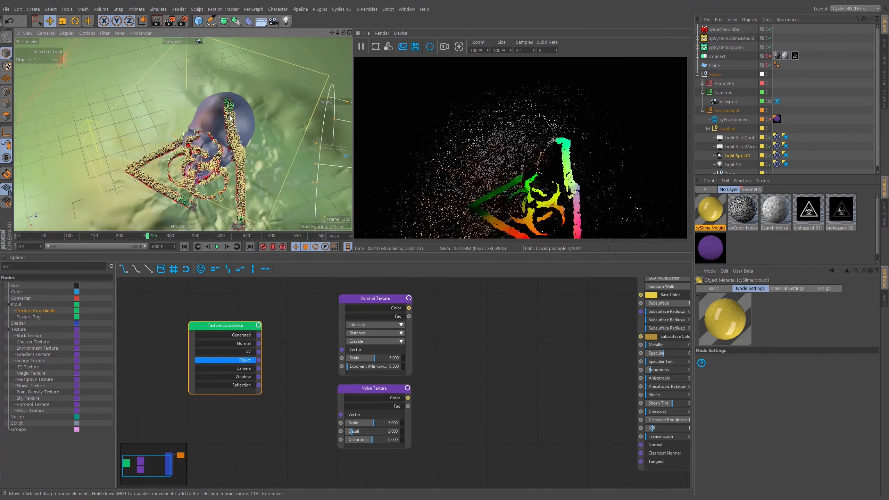
pyautogui.keyDown('alt'); pyautogui.moveTo(227, 159); pyautogui.dragTo(203, 132, button='middle'); pyautogui.keyUp('alt')
pyautogui.keyDown('alt'); pyautogui.moveTo(203, 133); pyautogui.dragTo(212, 135, button='right'); pyautogui.keyUp('alt')
pyautogui.keyDown('alt'); pyautogui.moveTo(210, 136); pyautogui.dragTo(210, 114); pyautogui.keyUp('alt')
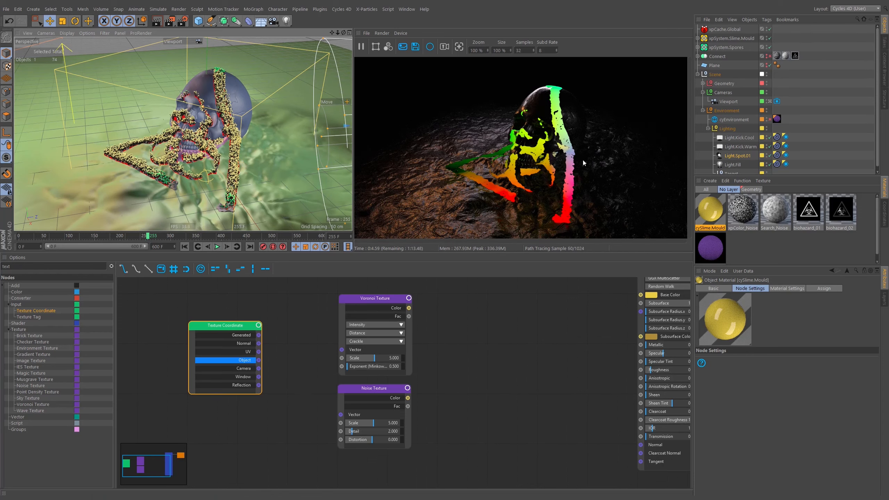
pyautogui.moveTo(189, 92)
pyautogui.keyDown('alt'); pyautogui.mouseDown()
pyautogui.moveTo(235, 182)
pyautogui.moveTo(227, 151)
pyautogui.moveTo(186, 108)
pyautogui.mouseUp(); pyautogui.keyUp('alt')
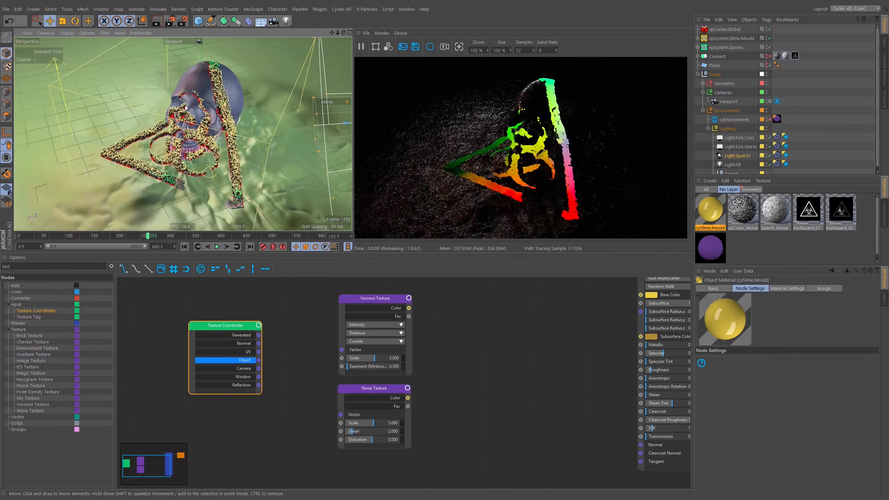
pyautogui.keyDown('alt'); pyautogui.moveTo(186, 108); pyautogui.dragTo(223, 70, button='right'); pyautogui.keyUp('alt')
pyautogui.keyDown('alt'); pyautogui.moveTo(224, 70); pyautogui.dragTo(221, 127, button='middle'); pyautogui.keyUp('alt')
pyautogui.keyDown('alt'); pyautogui.moveTo(221, 127); pyautogui.dragTo(218, 152, button='right'); pyautogui.keyUp('alt')
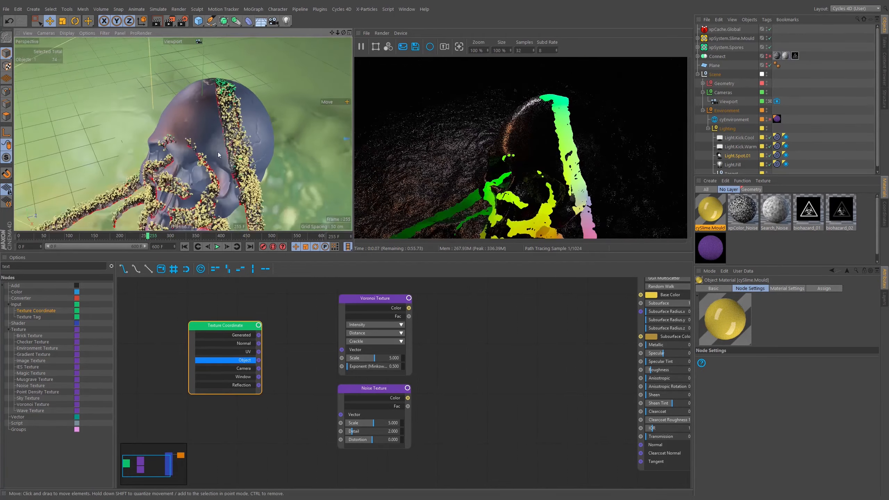
pyautogui.moveTo(218, 152)
pyautogui.keyDown('alt'); pyautogui.mouseDown()
pyautogui.moveTo(166, 117)
pyautogui.moveTo(202, 148)
pyautogui.mouseUp(); pyautogui.keyUp('alt')
pyautogui.keyDown('alt'); pyautogui.moveTo(202, 147); pyautogui.dragTo(207, 175, button='middle'); pyautogui.keyUp('alt')
pyautogui.keyDown('alt'); pyautogui.moveTo(206, 175); pyautogui.dragTo(213, 123, button='right'); pyautogui.keyUp('alt')
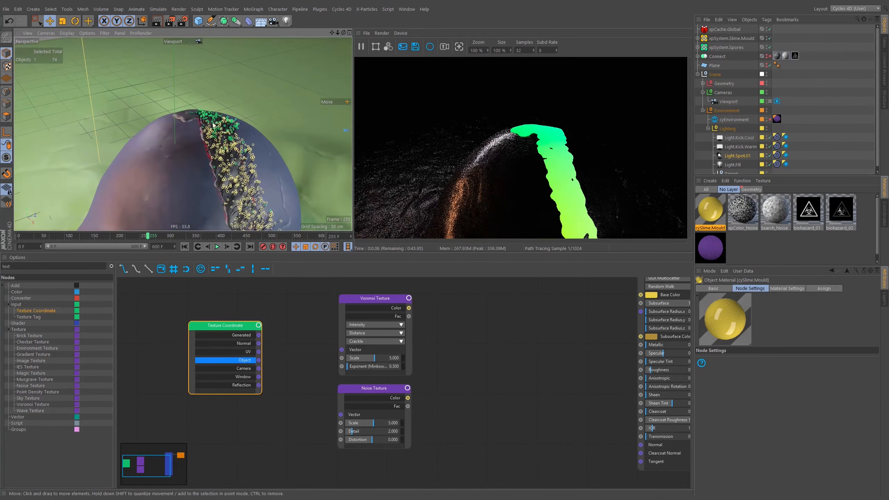
# Connect the Texture Coordinate's Object output to the Vector inputs of the Voronoi and Noise Textures, and preview the Voronoi Texture's Color output
pyautogui.moveTo(258, 361); pyautogui.dragTo(341, 350)
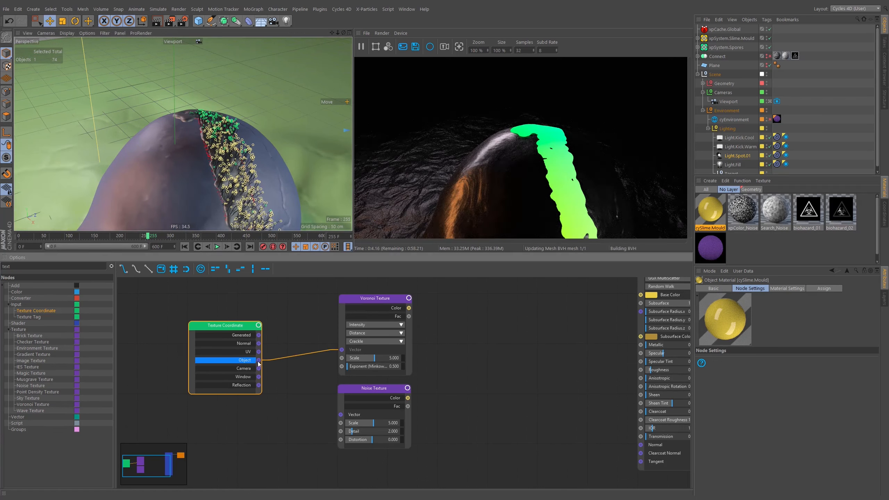
pyautogui.moveTo(340, 413); pyautogui.dragTo(341, 414)
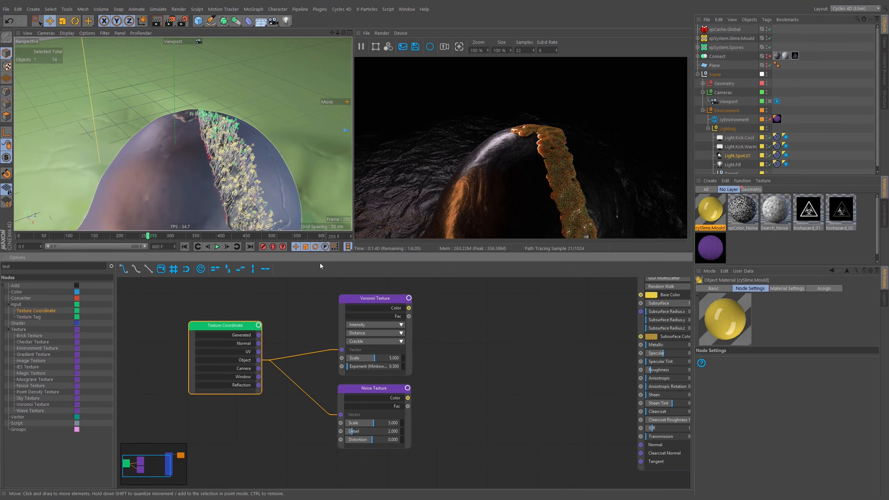
pyautogui.click(393, 307)
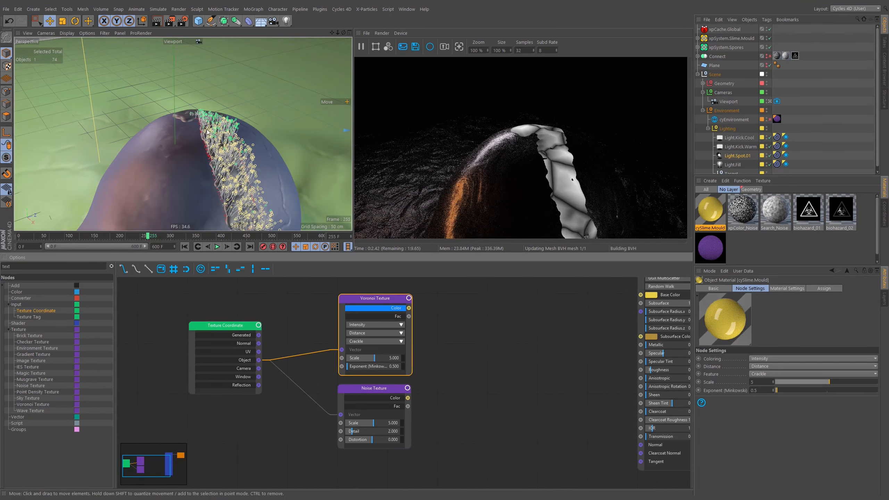
# Raise the Voronoi Texture's Scale to about 58 and inspect the cell pattern close up on the slime
pyautogui.keyDown('alt'); pyautogui.moveTo(207, 132); pyautogui.dragTo(178, 135, button='right'); pyautogui.keyUp('alt')
pyautogui.keyDown('alt'); pyautogui.moveTo(179, 135); pyautogui.dragTo(180, 115, button='middle'); pyautogui.keyUp('alt')
pyautogui.keyDown('alt'); pyautogui.moveTo(180, 115); pyautogui.dragTo(242, 172, button='right'); pyautogui.keyUp('alt')
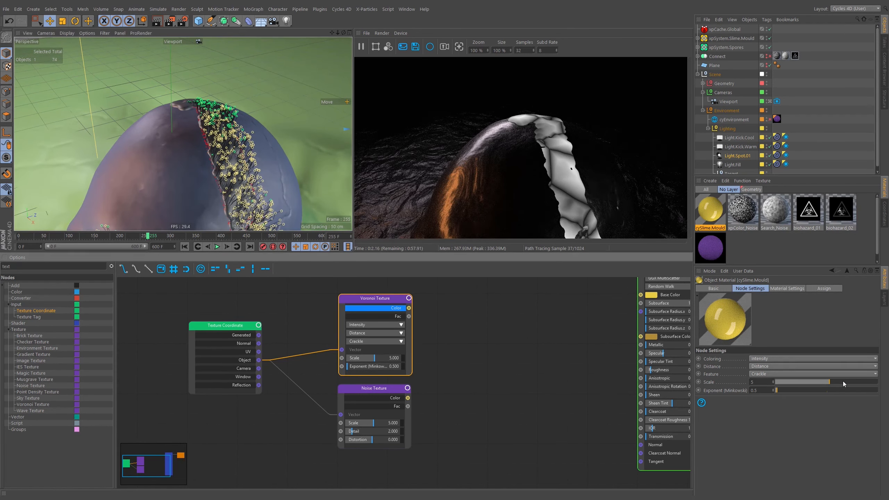
pyautogui.moveTo(840, 380); pyautogui.dragTo(858, 381)
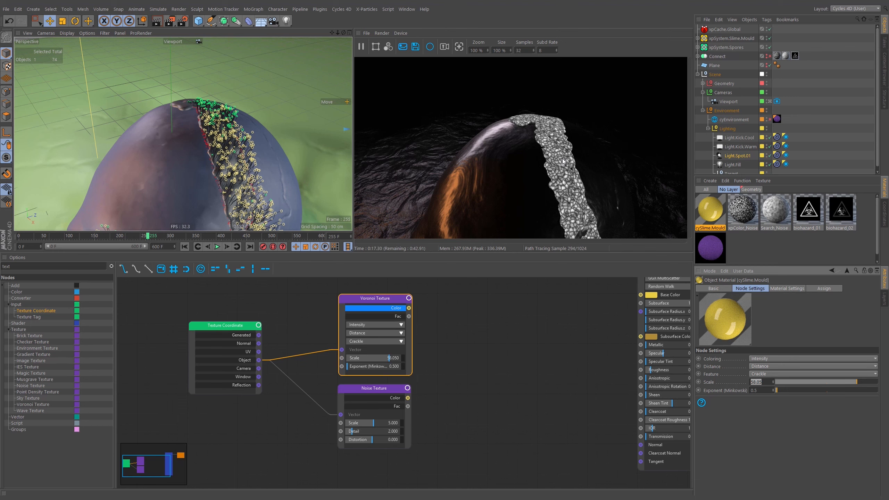
pyautogui.keyDown('alt'); pyautogui.moveTo(198, 101); pyautogui.dragTo(232, 113, button='right'); pyautogui.keyUp('alt')
pyautogui.keyDown('alt'); pyautogui.moveTo(232, 114); pyautogui.dragTo(184, 128); pyautogui.keyUp('alt')
pyautogui.keyDown('alt'); pyautogui.moveTo(185, 128); pyautogui.dragTo(173, 123, button='right'); pyautogui.keyUp('alt')
pyautogui.keyDown('alt'); pyautogui.moveTo(196, 121); pyautogui.dragTo(215, 132); pyautogui.keyUp('alt')
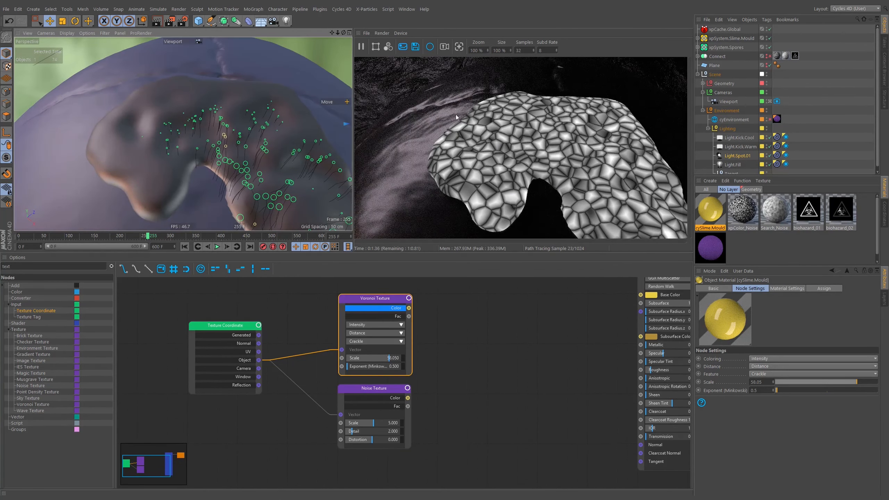
# Try the 4th Closest feature on the Voronoi Texture, and settle on Closest
pyautogui.click(767, 373)
pyautogui.click(767, 393)
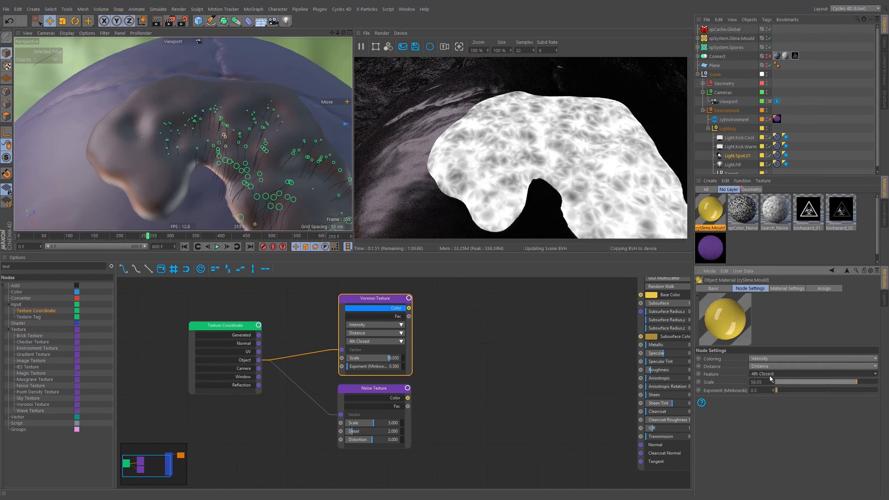
pyautogui.press('Down')
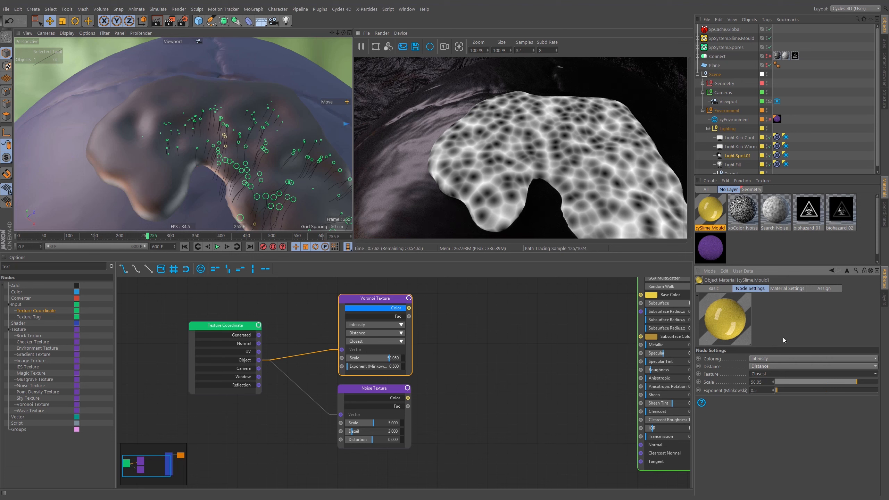
pyautogui.click(740, 157)
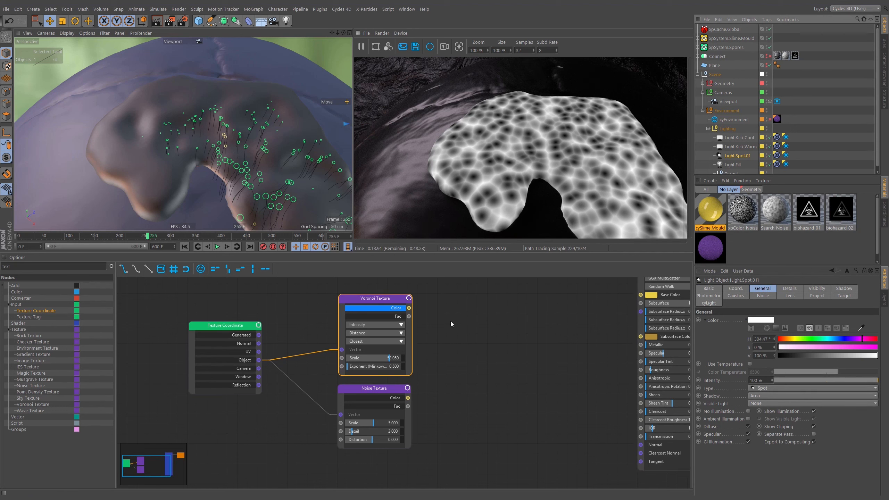
# Move the Voronoi and Noise Texture nodes closer to the Texture Coordinate node to free space before the Principled BSDF
pyautogui.moveTo(440, 316); pyautogui.dragTo(413, 323, button='middle')
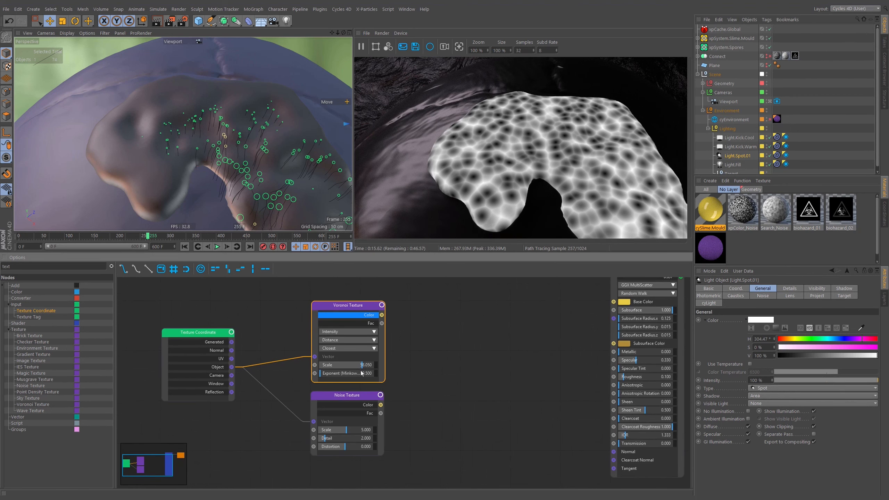
pyautogui.moveTo(355, 306); pyautogui.dragTo(334, 297)
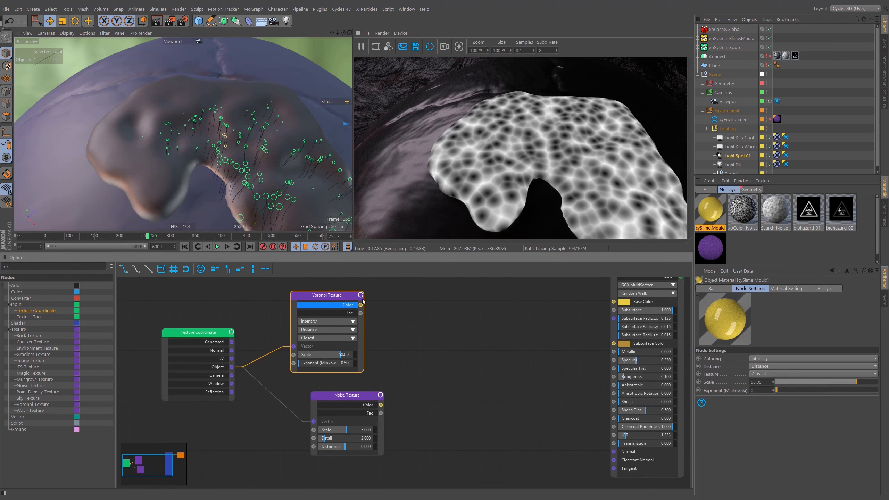
pyautogui.moveTo(364, 301); pyautogui.dragTo(341, 302, button='middle')
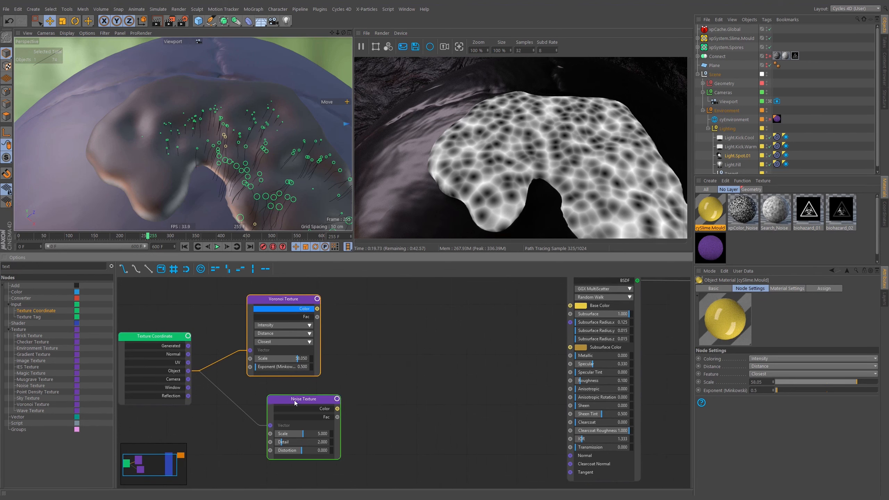
pyautogui.moveTo(295, 400); pyautogui.dragTo(265, 400)
pyautogui.moveTo(288, 333); pyautogui.dragTo(318, 344, button='middle')
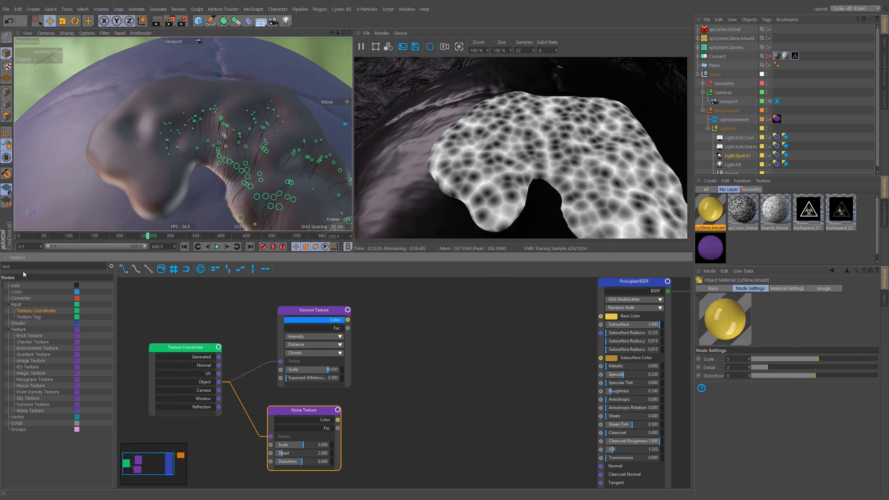
# Add a Bump node between the texture nodes and the Principled BSDF
pyautogui.write('b')
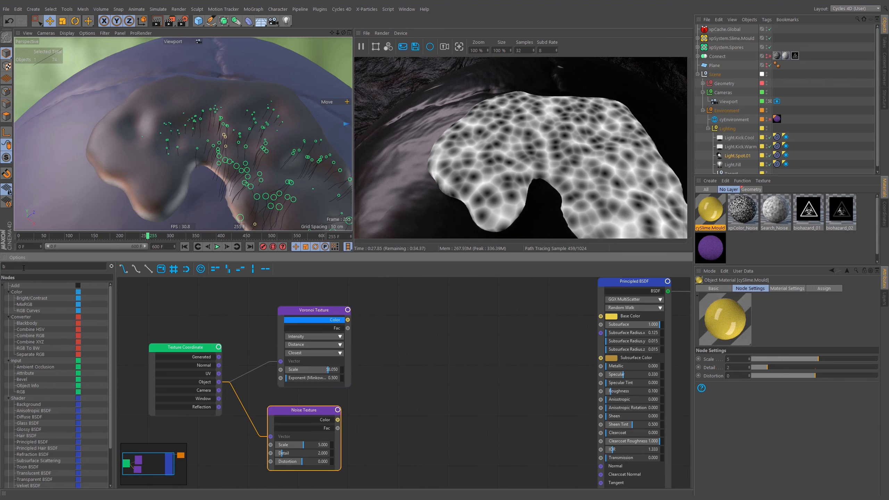
pyautogui.write('um')
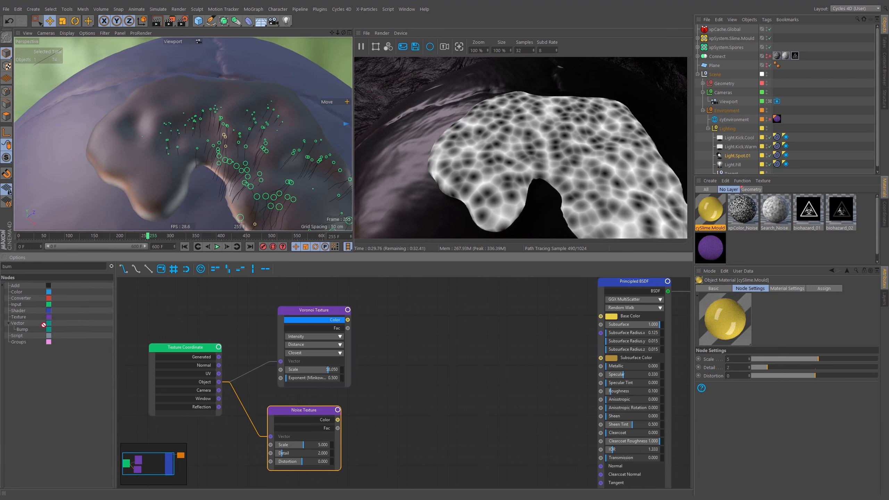
pyautogui.moveTo(44, 325); pyautogui.dragTo(496, 353)
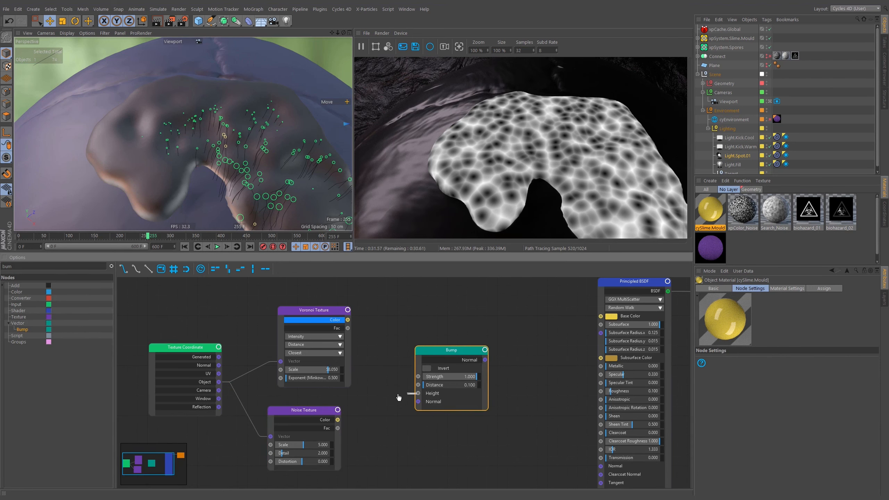
# Compare the previews of the Voronoi Texture's Color and Fac outputs, trying Cells coloring and returning it to Intensity
pyautogui.moveTo(399, 397); pyautogui.dragTo(337, 324)
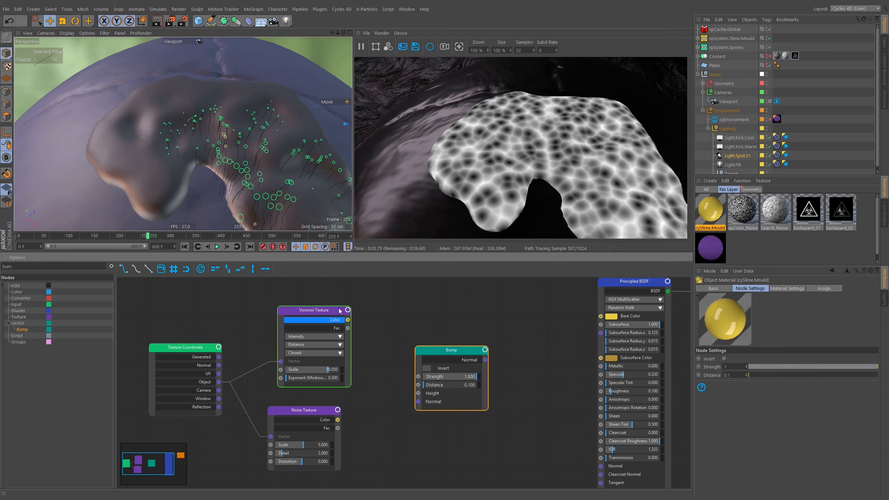
pyautogui.click(336, 329)
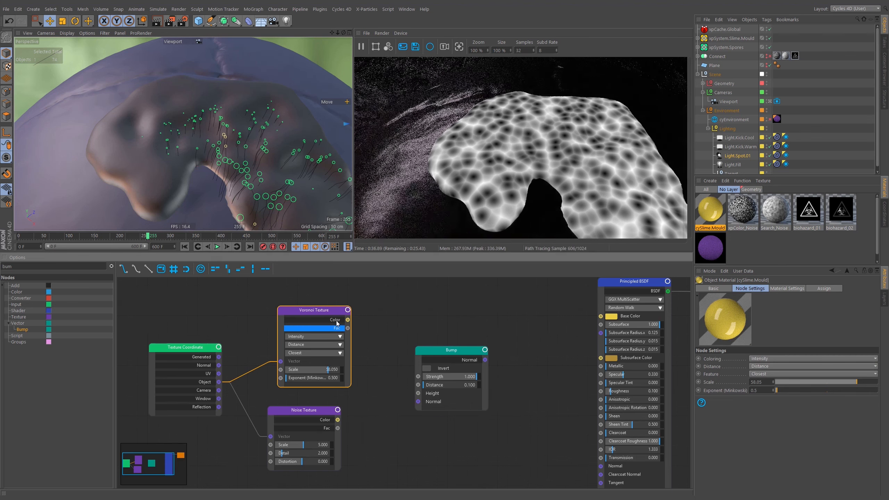
pyautogui.click(336, 320)
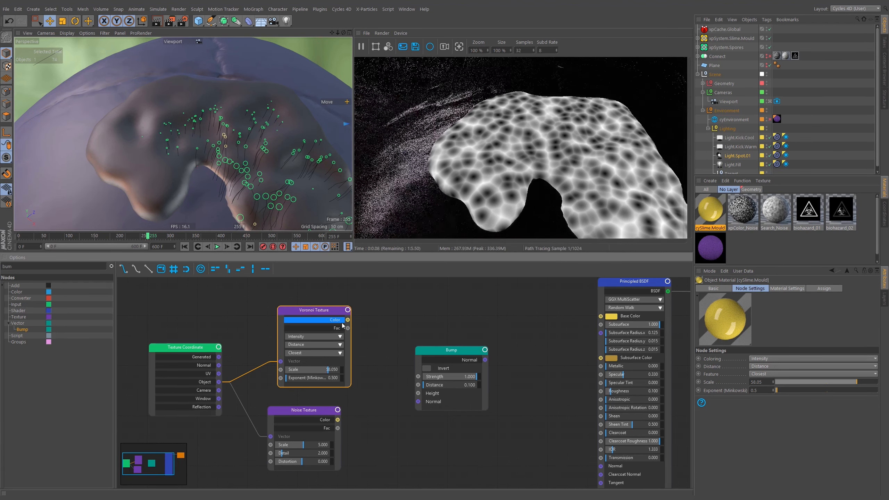
pyautogui.click(325, 336)
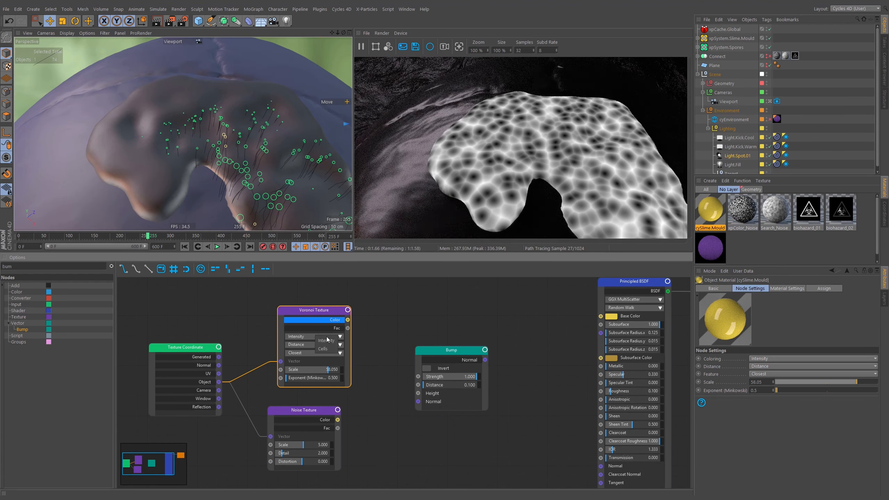
pyautogui.click(327, 346)
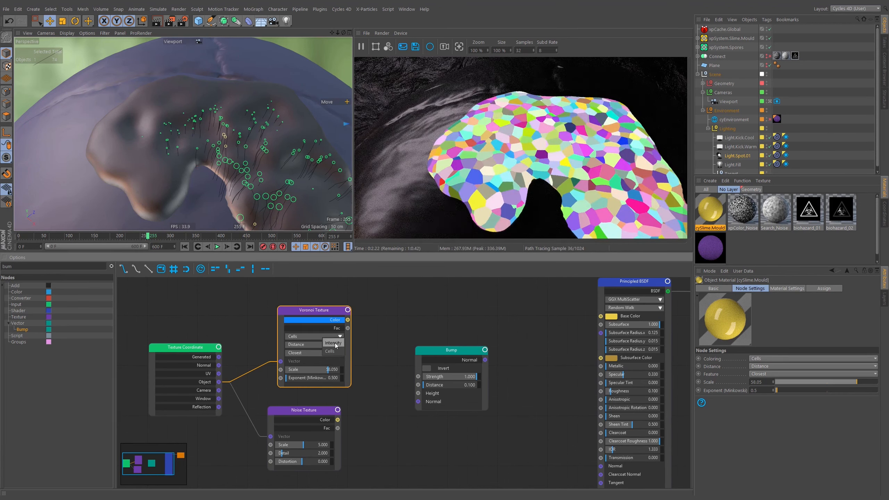
pyautogui.click(334, 343)
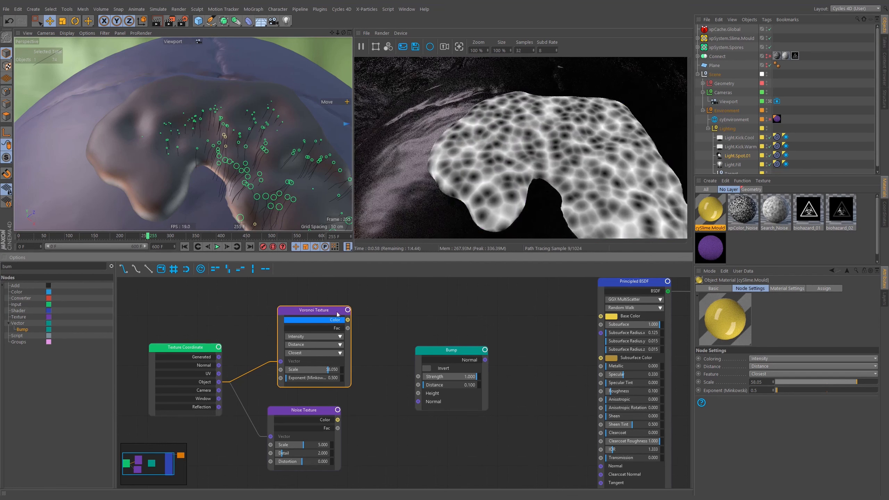
pyautogui.click(337, 329)
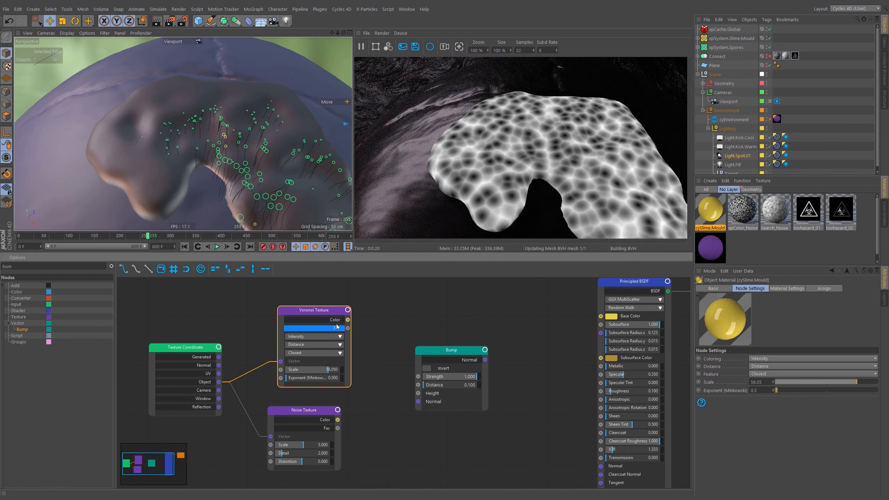
# Connect the Voronoi Fac output to the Bump Height, end the preview, and feed the Bump's Normal into the Principled BSDF's Normal
pyautogui.moveTo(347, 328); pyautogui.dragTo(370, 362)
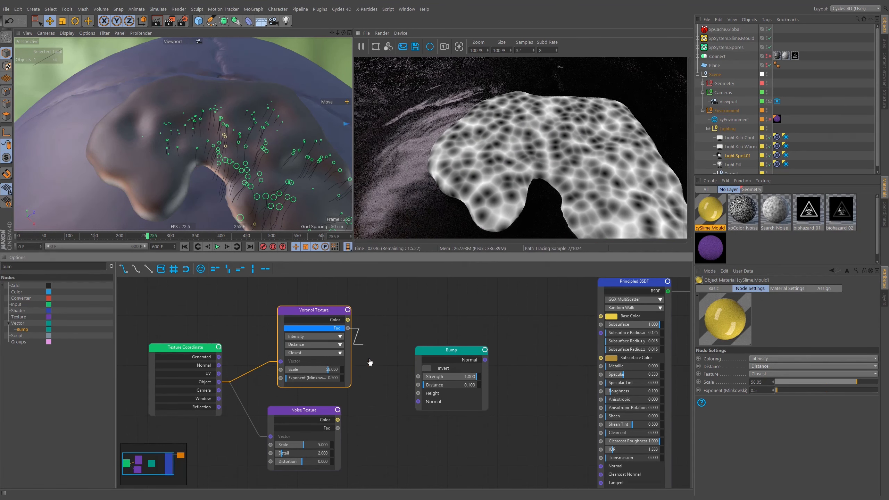
pyautogui.click(423, 388)
pyautogui.click(333, 328)
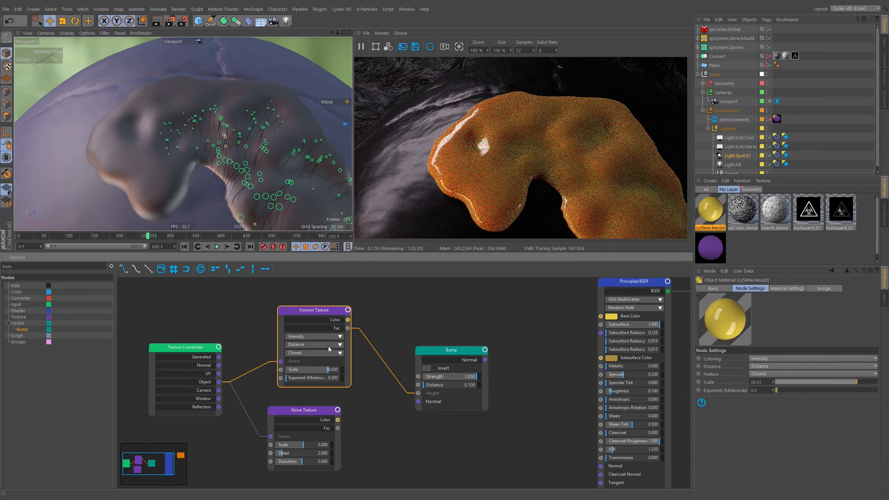
pyautogui.moveTo(485, 359); pyautogui.dragTo(601, 467)
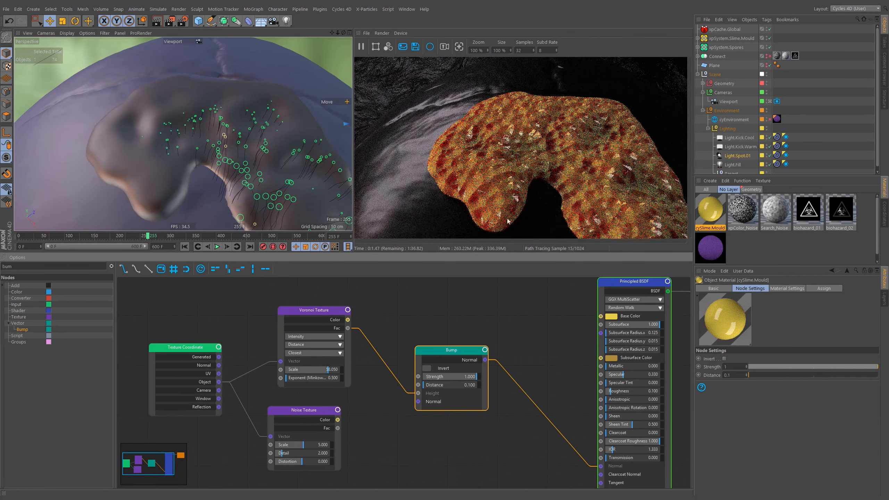
# Look closely at the bumpy slime surface and reduce the Bump node's Strength to 0.245
pyautogui.keyDown('alt'); pyautogui.moveTo(185, 113); pyautogui.dragTo(229, 98, button='right'); pyautogui.keyUp('alt')
pyautogui.keyDown('alt'); pyautogui.moveTo(187, 114); pyautogui.dragTo(264, 199); pyautogui.keyUp('alt')
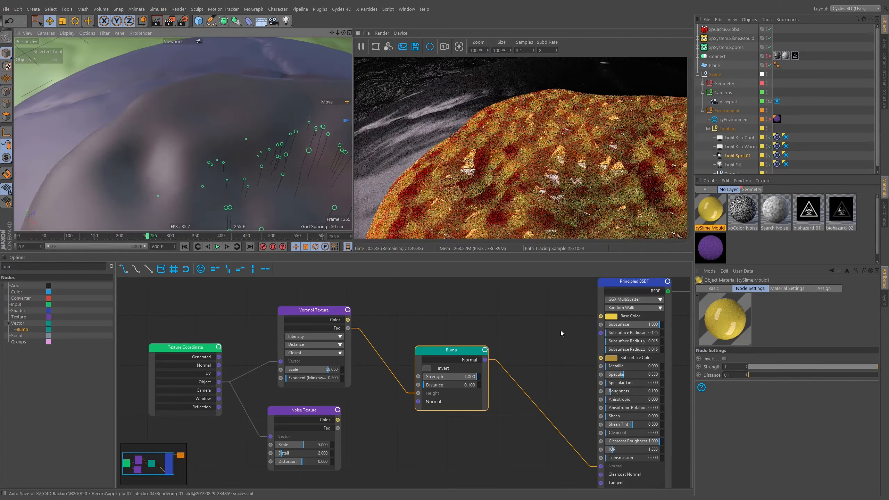
pyautogui.moveTo(560, 331); pyautogui.dragTo(525, 339, button='middle')
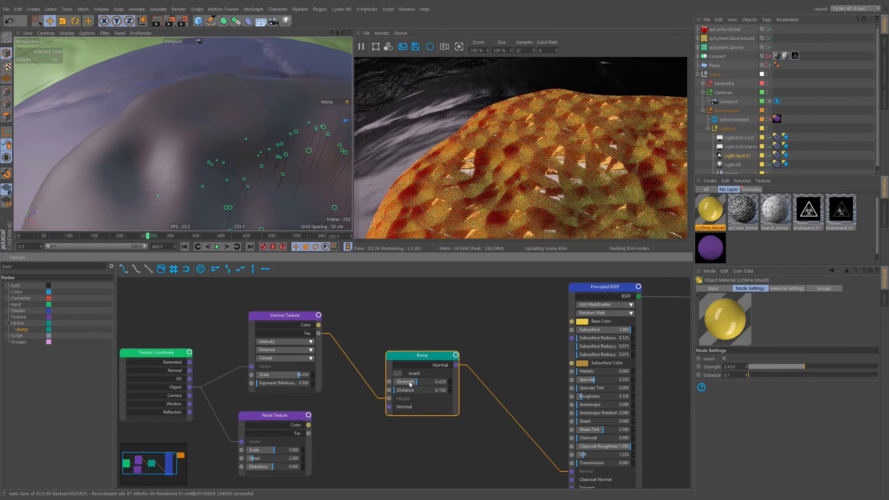
pyautogui.moveTo(410, 384); pyautogui.dragTo(404, 384)
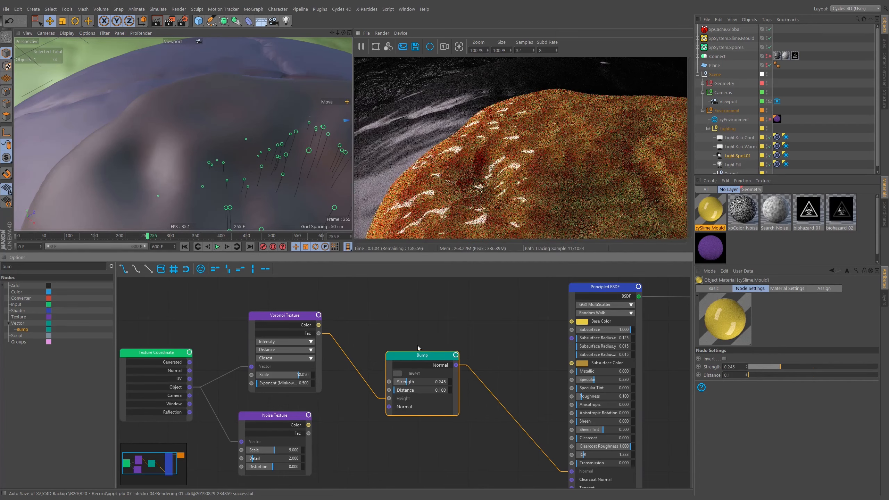
# Move the Bump node nearer the Principled BSDF and shift the coordinate and texture nodes away from it to open a gap
pyautogui.moveTo(420, 357); pyautogui.dragTo(493, 337)
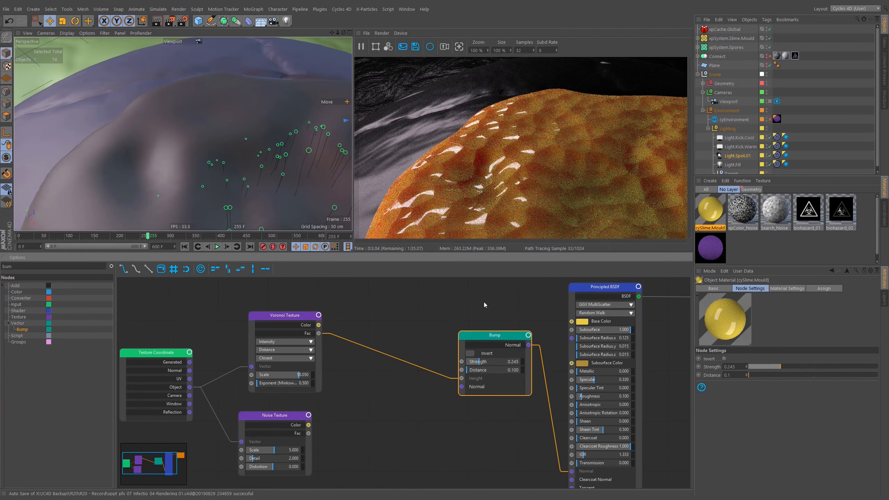
pyautogui.moveTo(339, 315); pyautogui.dragTo(404, 311, button='middle')
pyautogui.moveTo(422, 304); pyautogui.dragTo(232, 407)
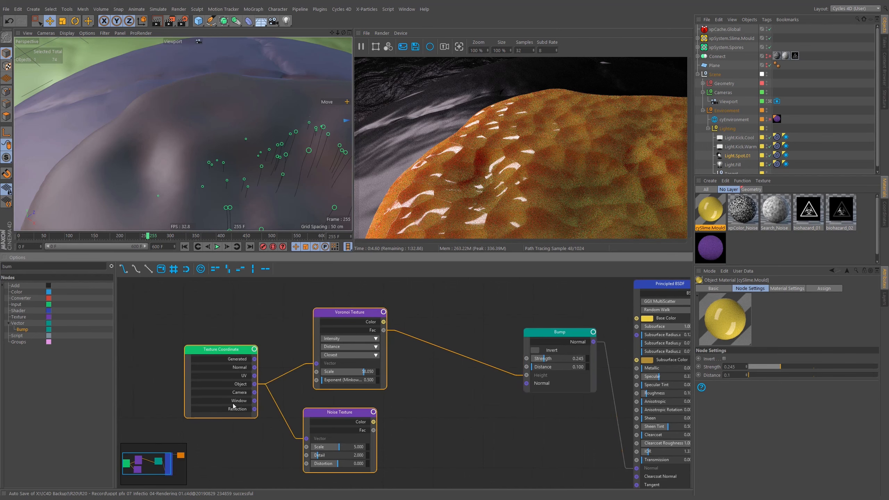
pyautogui.moveTo(358, 312); pyautogui.dragTo(305, 312)
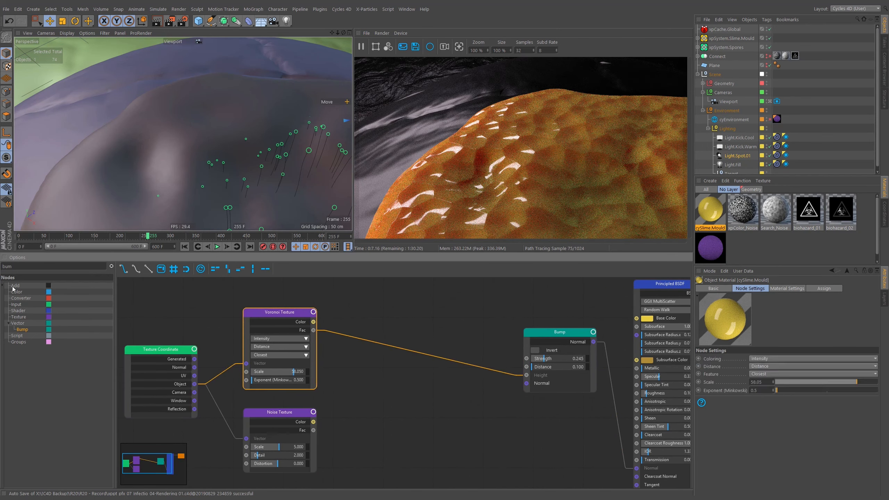
# Insert a Color Ramp between the Voronoi Fac output and the Bump node, and connect its Color output to the Bump Height
pyautogui.write('ram')
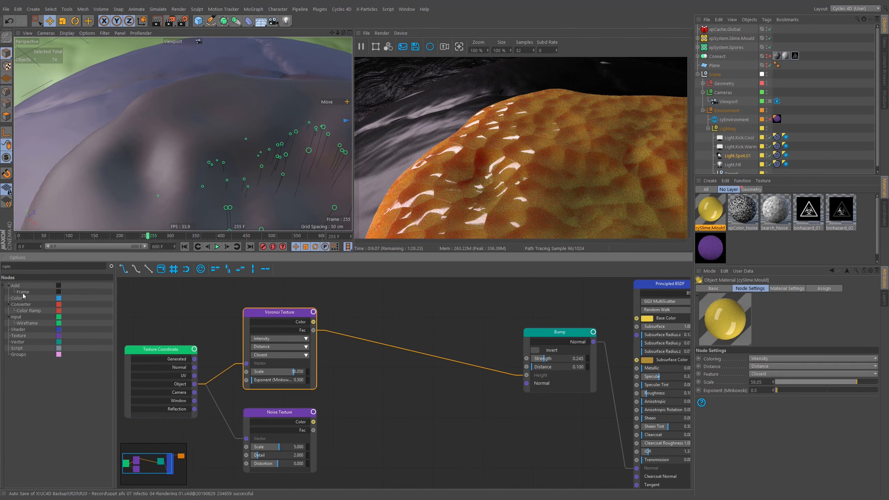
pyautogui.moveTo(47, 310); pyautogui.dragTo(399, 342)
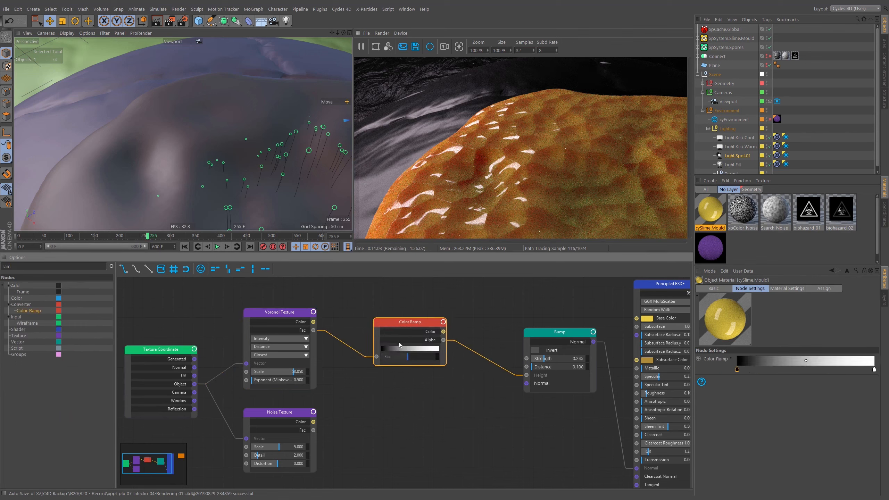
pyautogui.moveTo(537, 379); pyautogui.dragTo(535, 378)
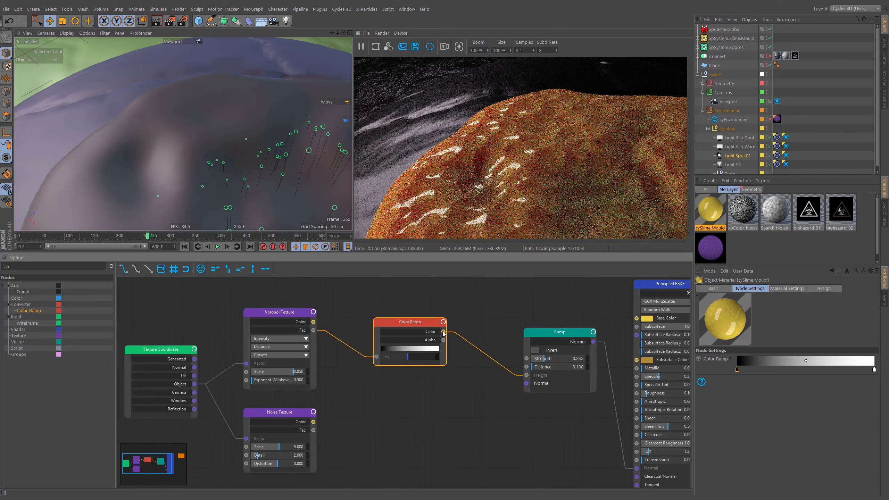
# Invert the Color Ramp's gradient to run from white to black and inspect the bumps along different parts of the slime
pyautogui.moveTo(460, 298); pyautogui.dragTo(422, 336)
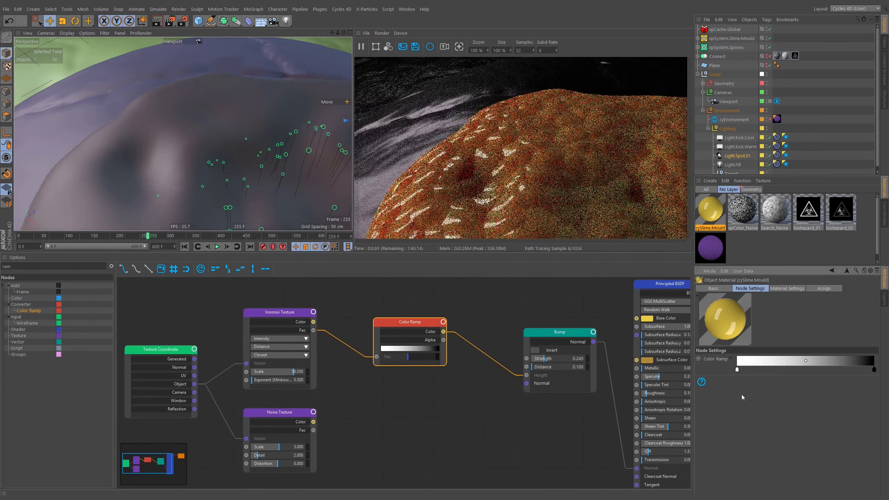
pyautogui.keyDown('alt'); pyautogui.moveTo(203, 125); pyautogui.dragTo(210, 145); pyautogui.keyUp('alt')
pyautogui.scroll(-4, 213, 177)
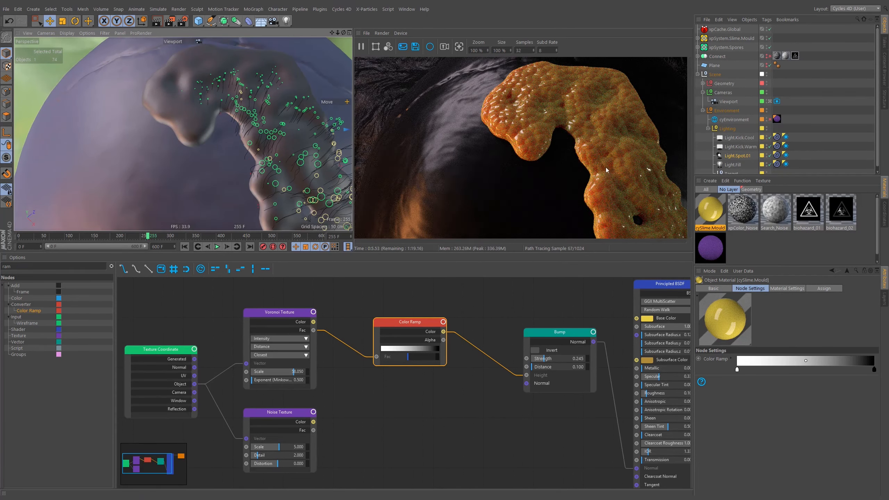
pyautogui.keyDown('alt'); pyautogui.moveTo(334, 183); pyautogui.dragTo(232, 199); pyautogui.keyUp('alt')
pyautogui.scroll(-3, 231, 198)
pyautogui.keyDown('alt'); pyautogui.moveTo(245, 194); pyautogui.dragTo(226, 43, button='middle'); pyautogui.keyUp('alt')
pyautogui.keyDown('alt'); pyautogui.moveTo(105, 133); pyautogui.dragTo(151, 170, button='middle'); pyautogui.keyUp('alt')
pyautogui.scroll(8, 152, 170)
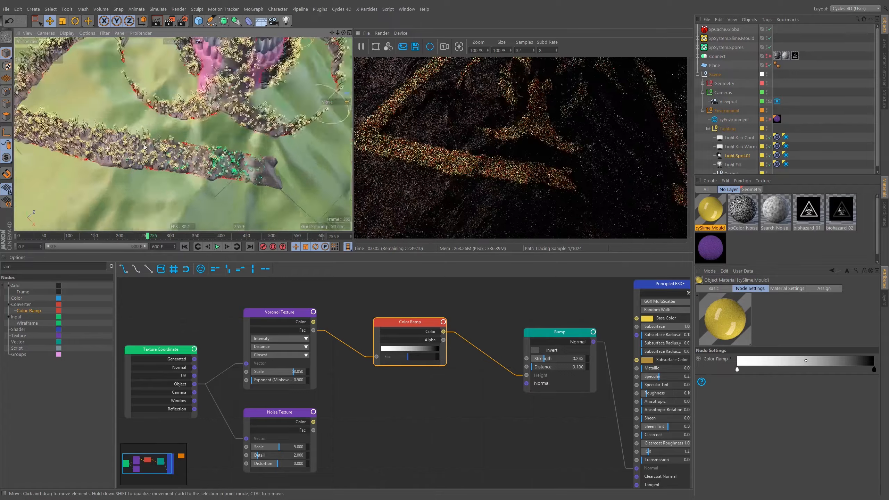
pyautogui.keyDown('alt'); pyautogui.moveTo(150, 169); pyautogui.dragTo(240, 214); pyautogui.keyUp('alt')
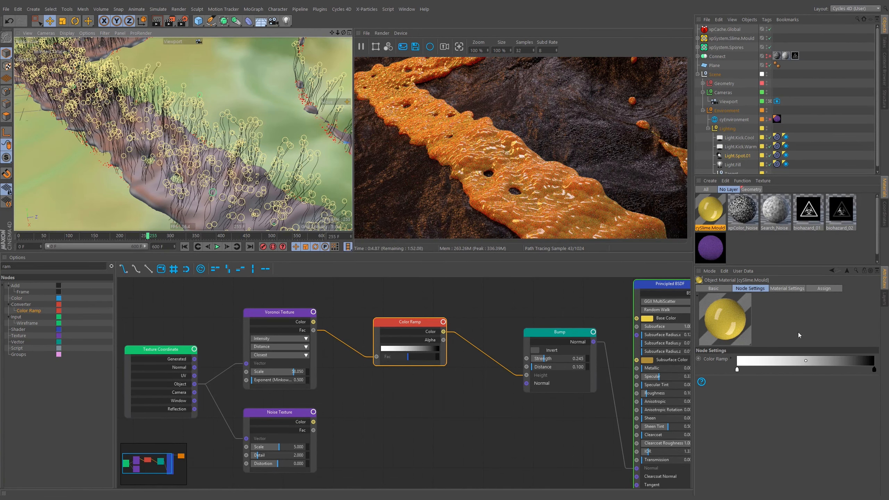
# Preview the Color Ramp's Color output, try Linear interpolation on both gradient knots, and look closely at the shaded slime
pyautogui.click(426, 331)
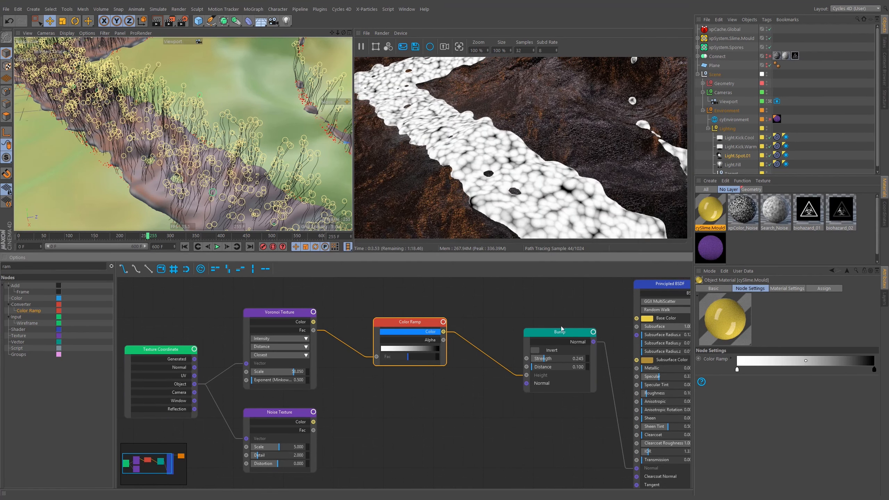
pyautogui.click(731, 359)
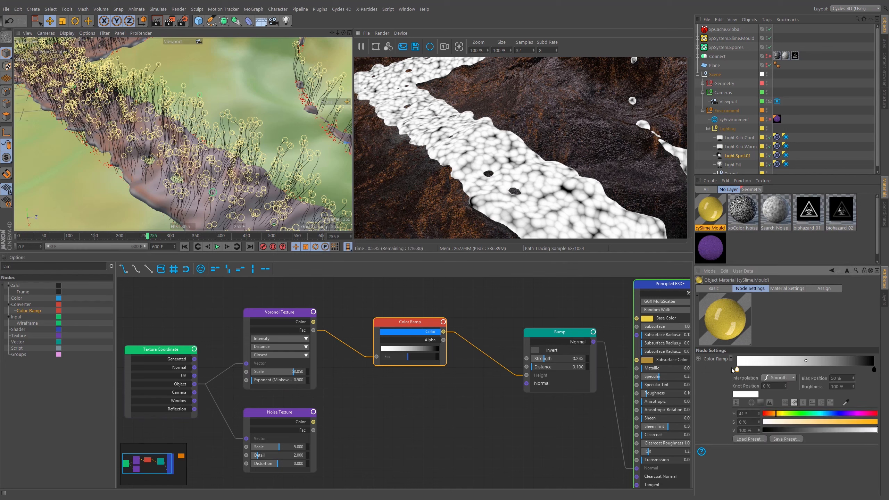
pyautogui.doubleClick(855, 364)
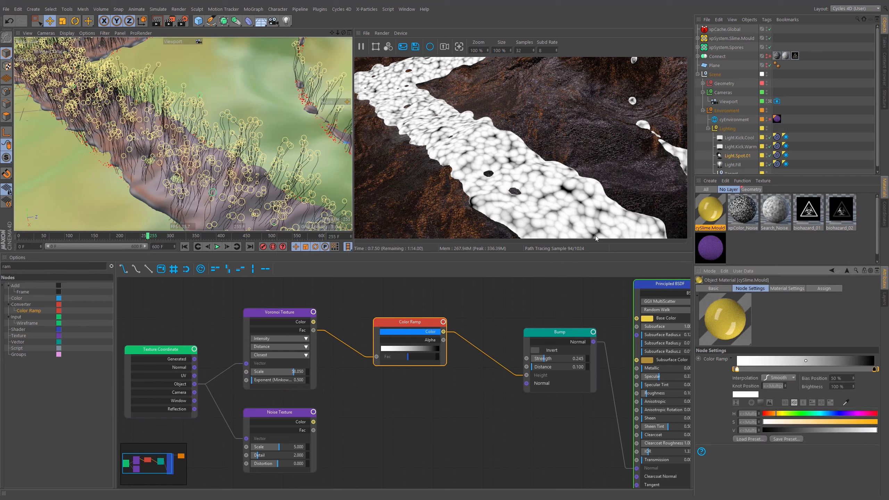
pyautogui.click(783, 379)
pyautogui.click(775, 422)
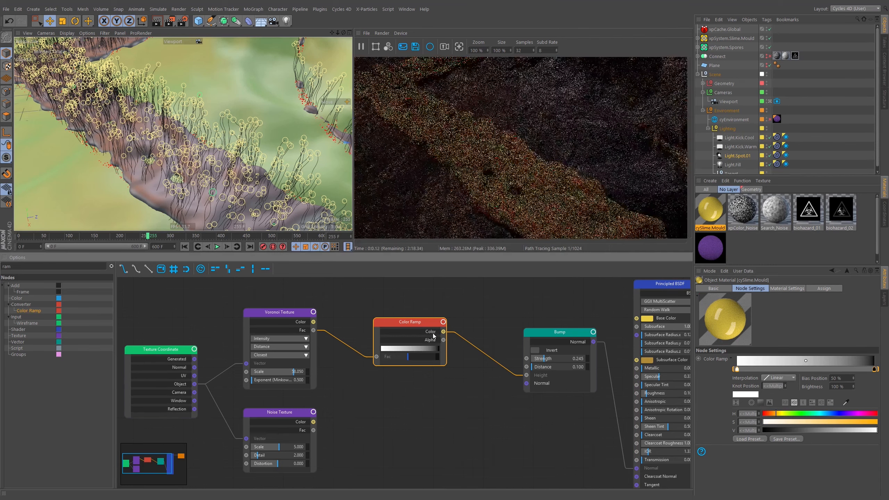
pyautogui.scroll(10, 179, 170)
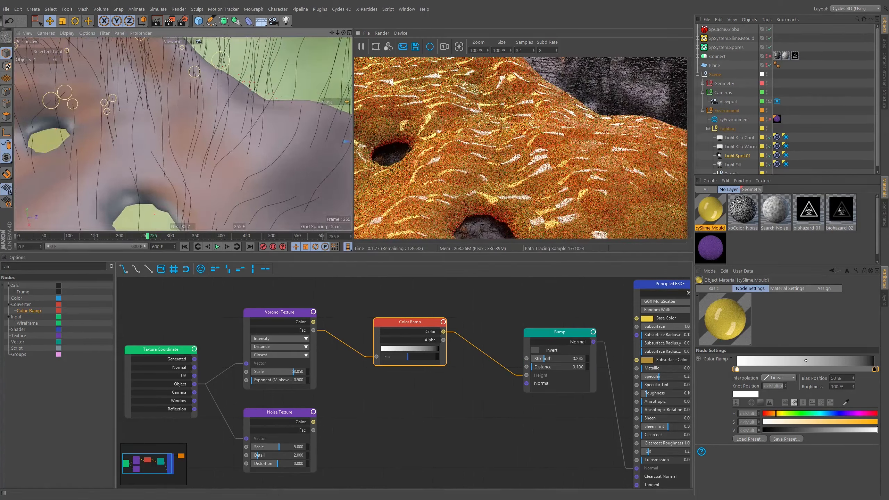
# Try Cubic interpolation on both Color Ramp knots, return them to Smooth, and deselect the knots
pyautogui.click(781, 378)
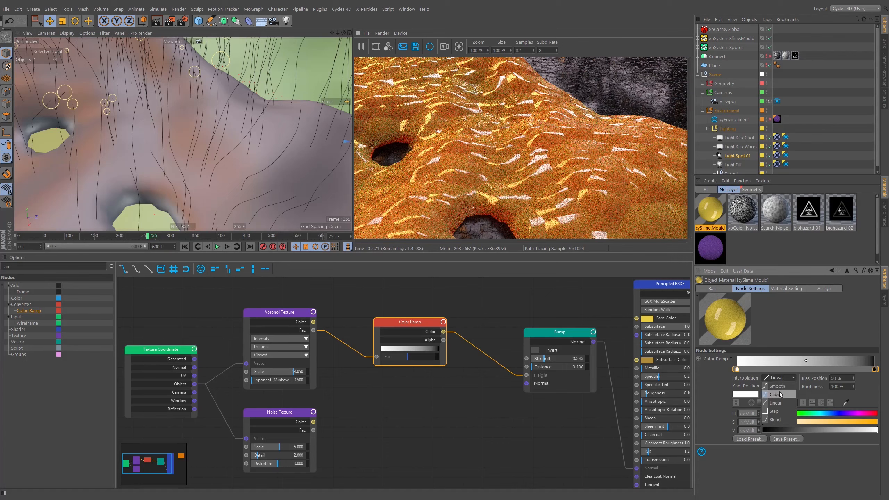
pyautogui.click(771, 393)
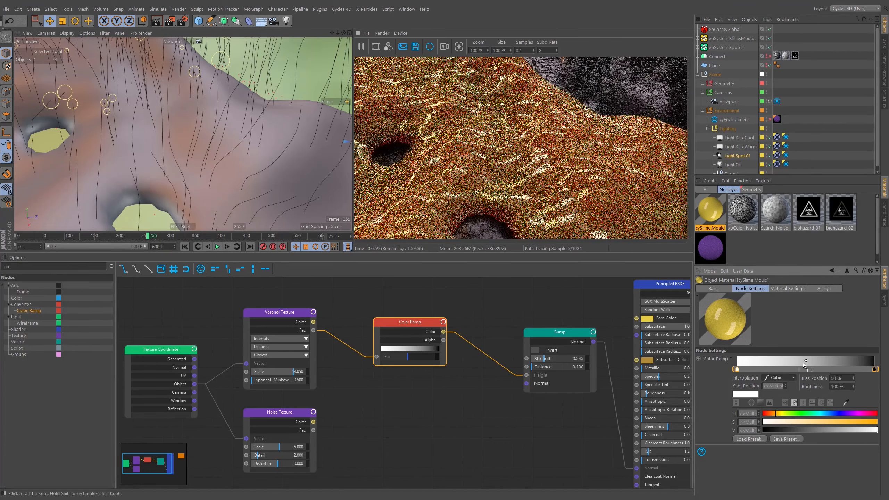
pyautogui.click(779, 378)
pyautogui.click(779, 386)
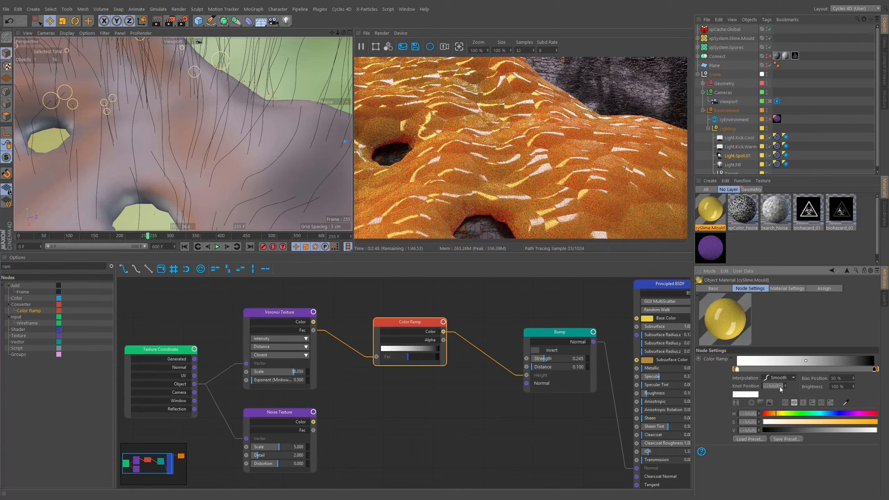
pyautogui.click(764, 362)
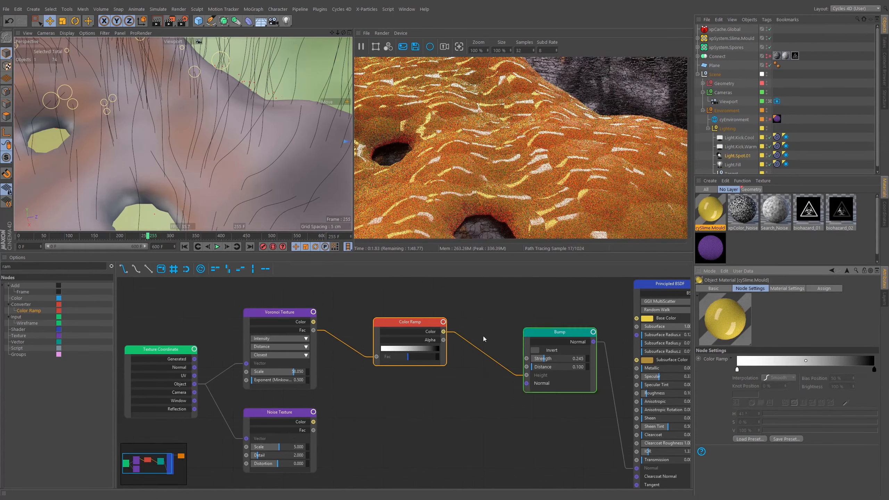
# Try moving the Color Ramp's black knot to about 44%, compare the mask with the shaded slime, and undo the move
pyautogui.click(435, 333)
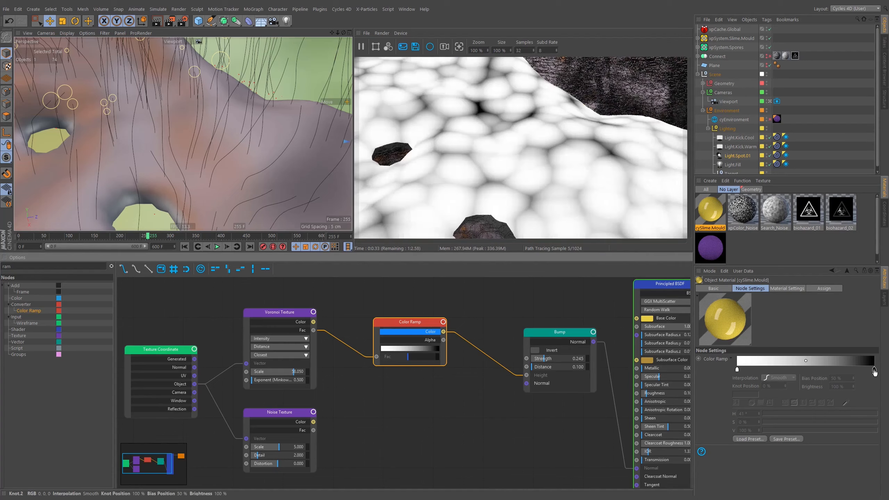
pyautogui.moveTo(875, 372); pyautogui.dragTo(798, 370)
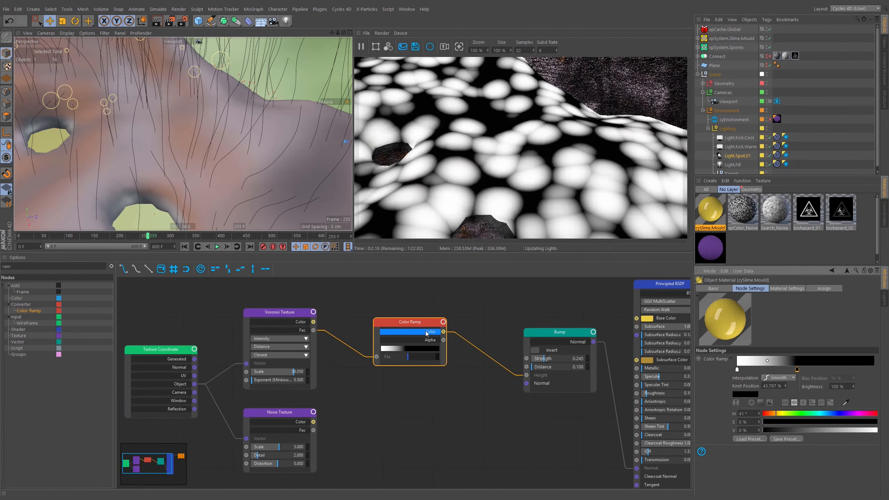
pyautogui.click(426, 332)
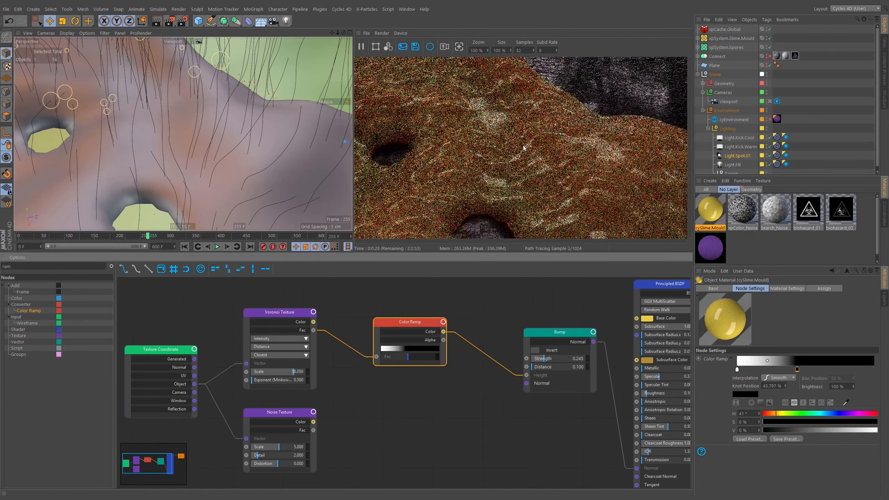
pyautogui.keyDown('alt'); pyautogui.moveTo(304, 152); pyautogui.dragTo(197, 140, button='right'); pyautogui.keyUp('alt')
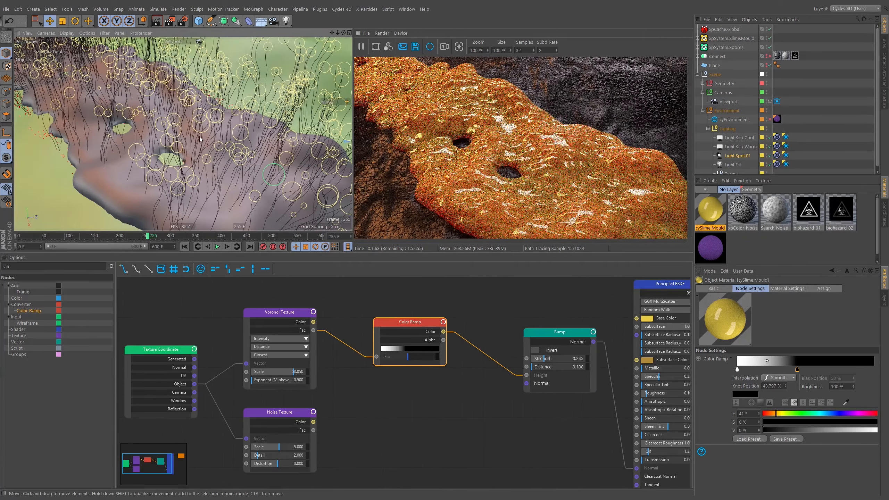
pyautogui.click(427, 332)
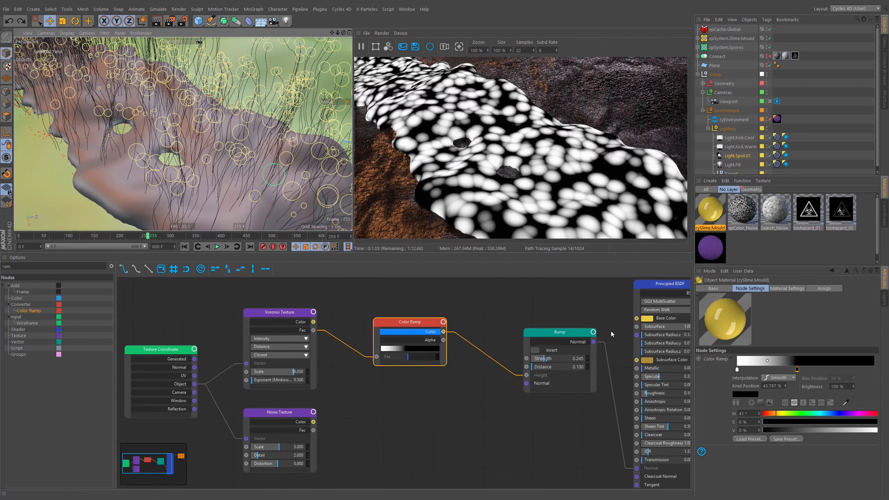
pyautogui.hotkey('ctrl', 'z')
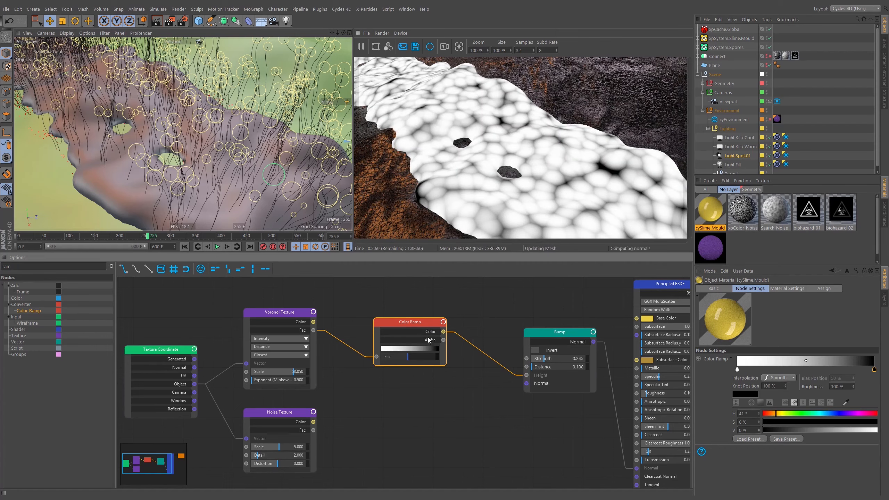
# Move the Color Ramp nearer the Voronoi Texture, preview the Noise Texture's Fac output, and set the noise Scale to 31.009
pyautogui.moveTo(417, 321); pyautogui.dragTo(397, 311)
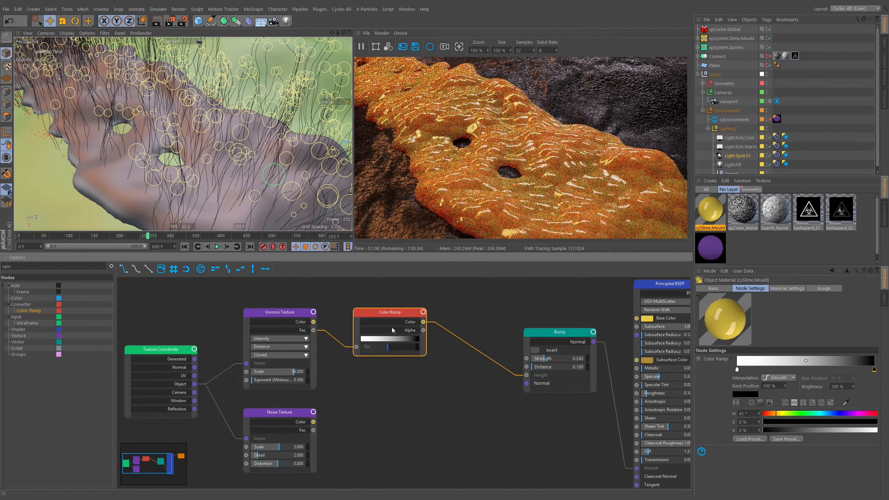
pyautogui.click(305, 431)
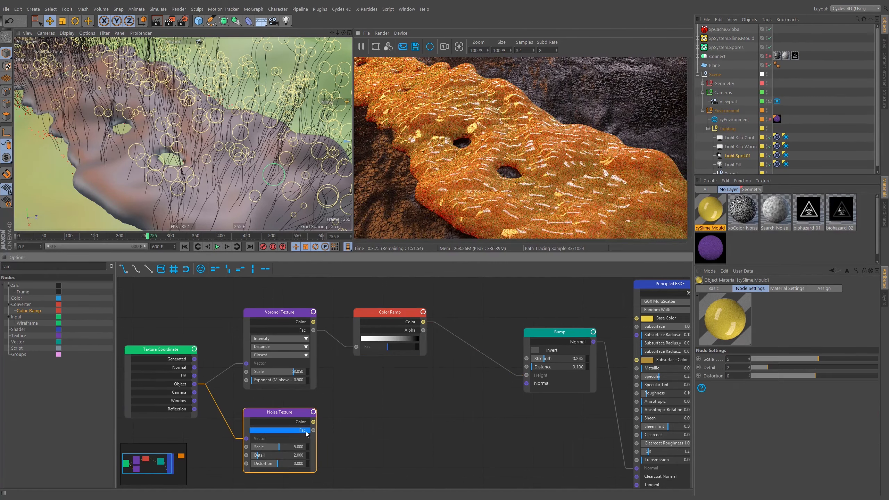
pyautogui.moveTo(373, 422); pyautogui.dragTo(429, 412, button='middle')
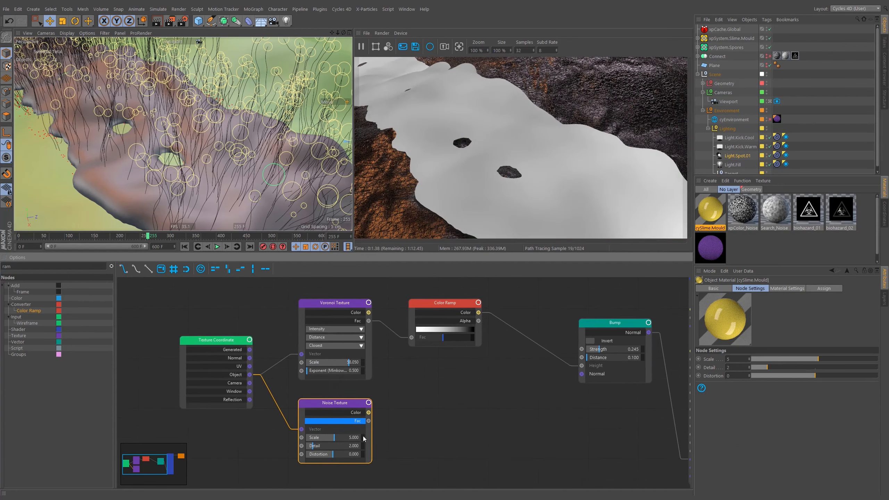
pyautogui.moveTo(352, 443); pyautogui.dragTo(364, 442)
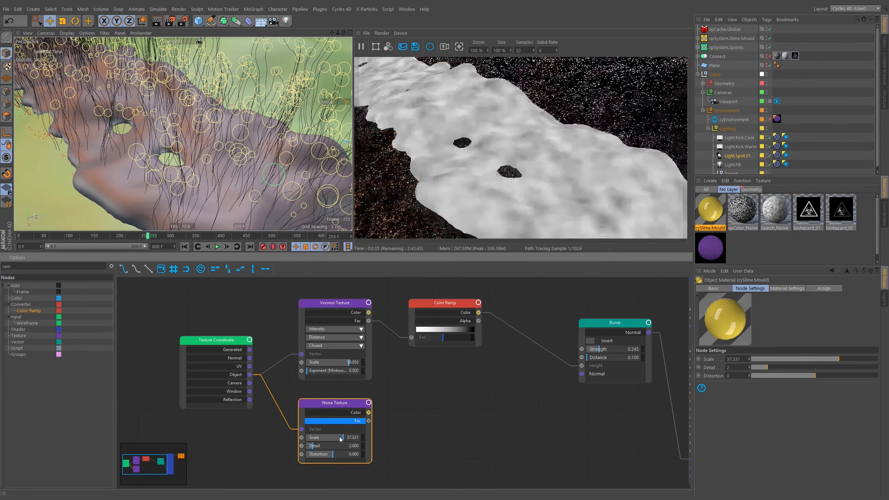
pyautogui.scroll(-3, 219, 165)
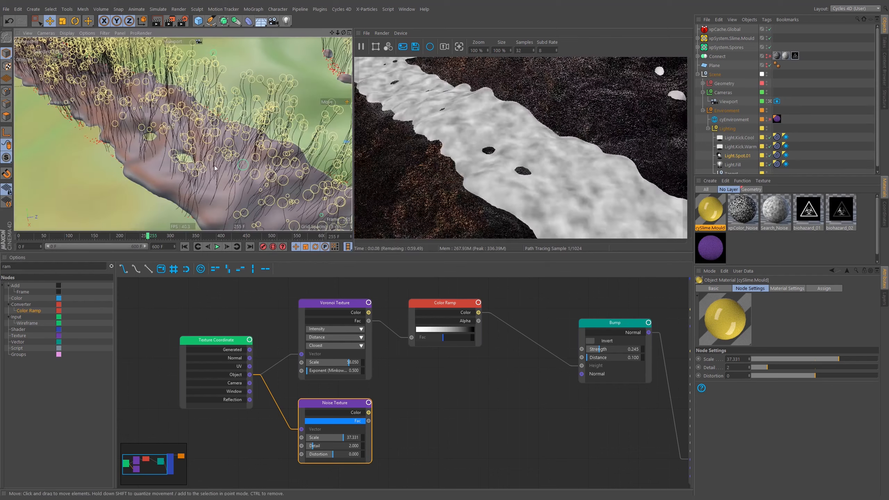
pyautogui.keyDown('alt'); pyautogui.moveTo(219, 166); pyautogui.dragTo(221, 171); pyautogui.keyUp('alt')
pyautogui.moveTo(345, 439); pyautogui.dragTo(343, 440)
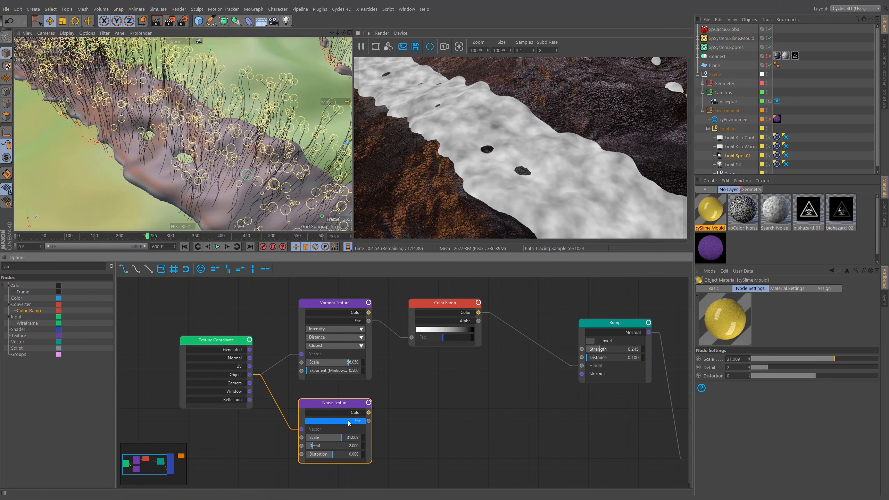
# Search the node list for "mi" and add a MixRGB node between the textures and the Bump node
pyautogui.moveTo(383, 365); pyautogui.dragTo(387, 370, button='middle')
pyautogui.moveTo(441, 351); pyautogui.dragTo(351, 334, button='middle')
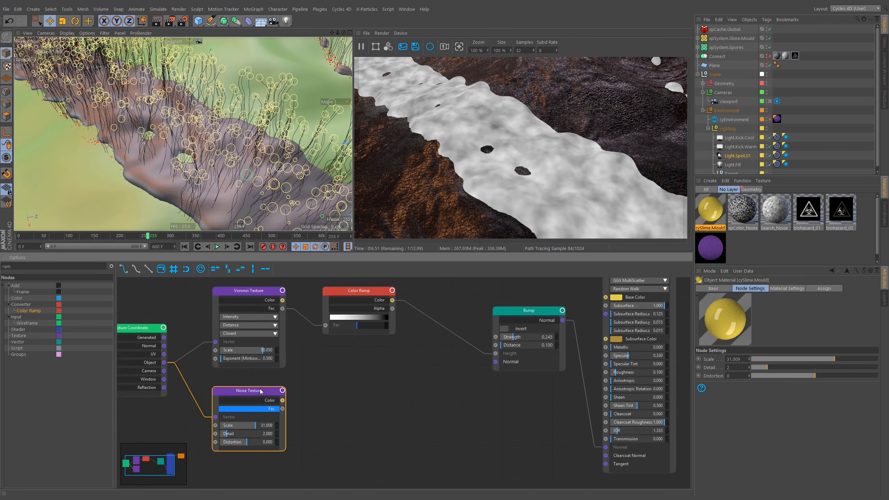
pyautogui.moveTo(271, 388)
pyautogui.mouseDown()
pyautogui.moveTo(330, 398)
pyautogui.moveTo(271, 390)
pyautogui.mouseUp()
pyautogui.press('BackSpace')
pyautogui.press('BackSpace')
pyautogui.press('BackSpace')
pyautogui.write('mi')
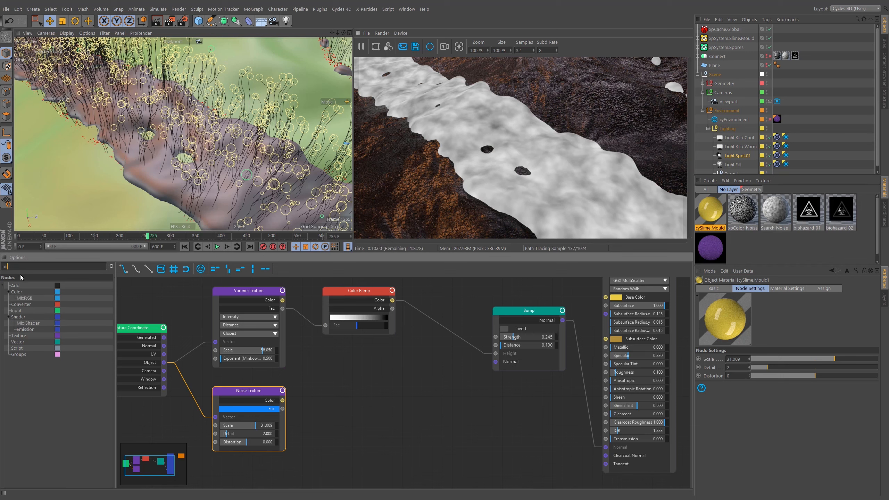
pyautogui.moveTo(33, 300); pyautogui.dragTo(445, 348)
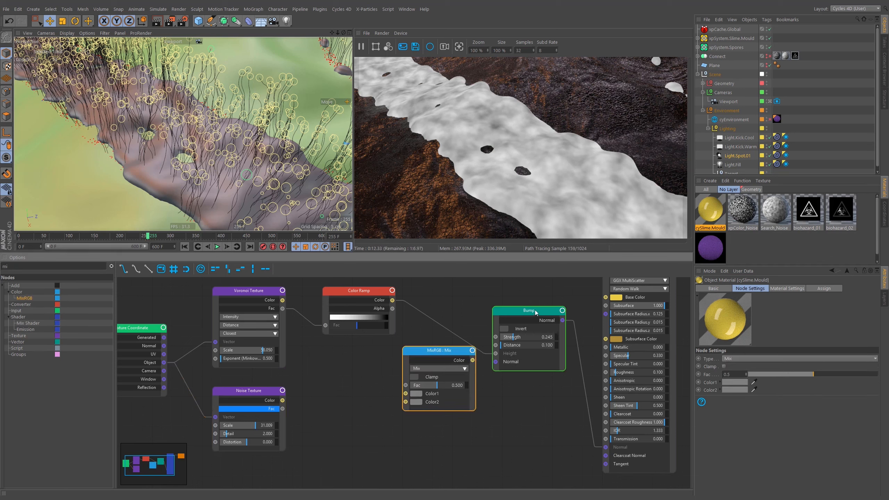
# Route the Color Ramp through MixRGB's Color1 into the Bump Height, connect the Noise Fac to Color2, and end the noise preview
pyautogui.moveTo(535, 311); pyautogui.dragTo(545, 322)
pyautogui.moveTo(473, 361); pyautogui.dragTo(506, 364)
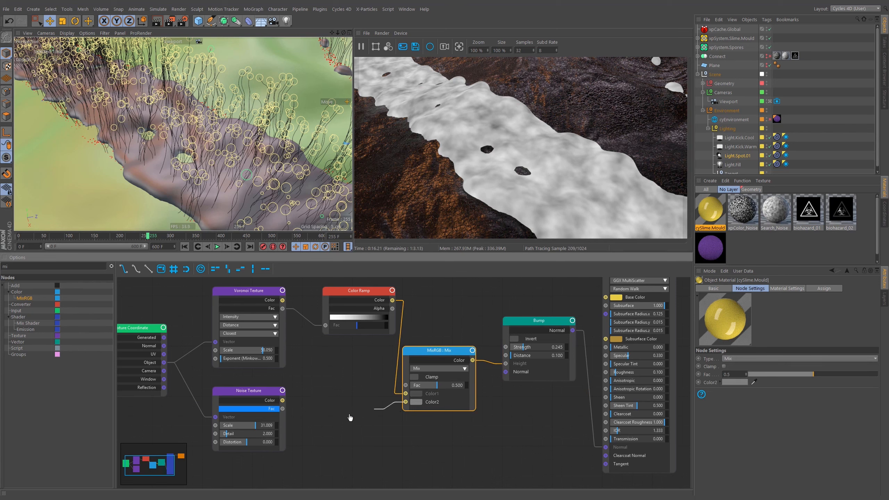
pyautogui.moveTo(287, 414); pyautogui.dragTo(274, 412)
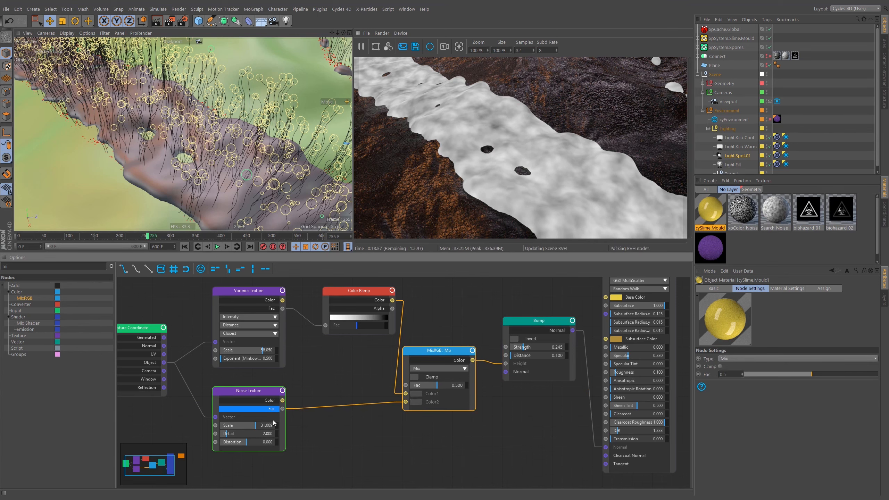
pyautogui.click(274, 414)
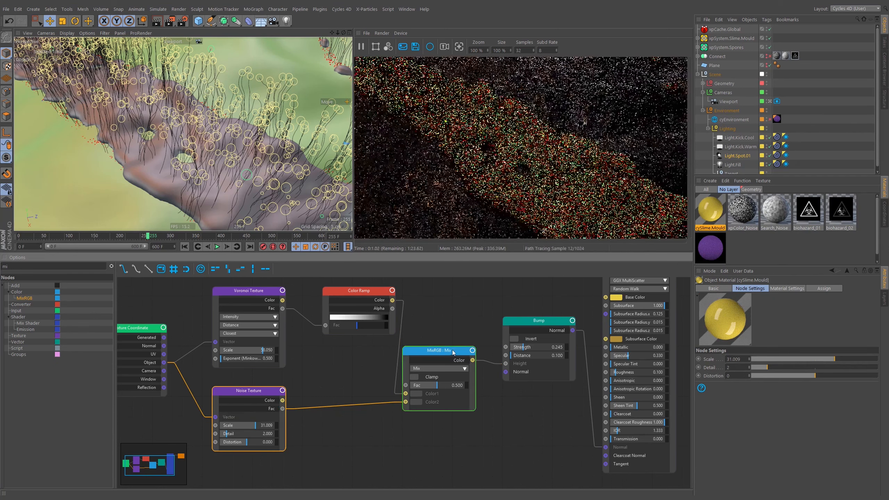
# Preview the MixRGB's Color output up close, set its blend type to Overlay, and raise Fac to 1.000
pyautogui.click(462, 362)
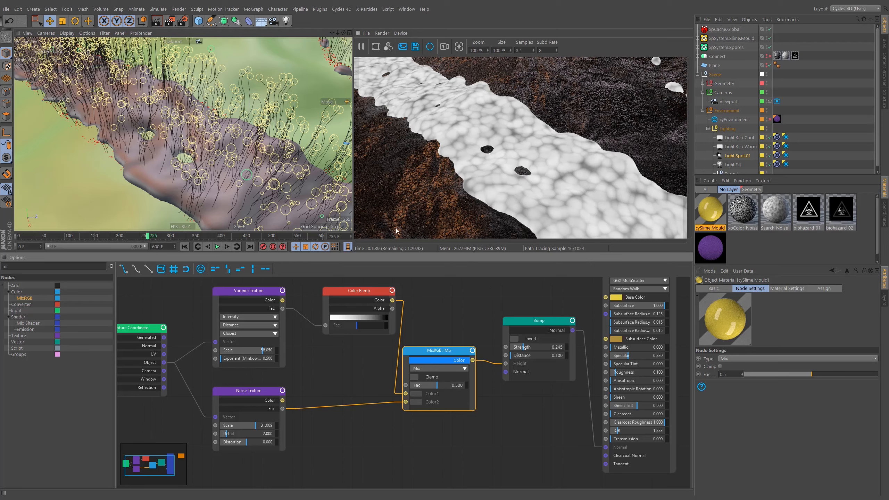
pyautogui.moveTo(222, 137)
pyautogui.keyDown('alt'); pyautogui.mouseDown(button='right')
pyautogui.moveTo(311, 129)
pyautogui.moveTo(266, 138)
pyautogui.mouseUp(button='right'); pyautogui.keyUp('alt')
pyautogui.click(439, 368)
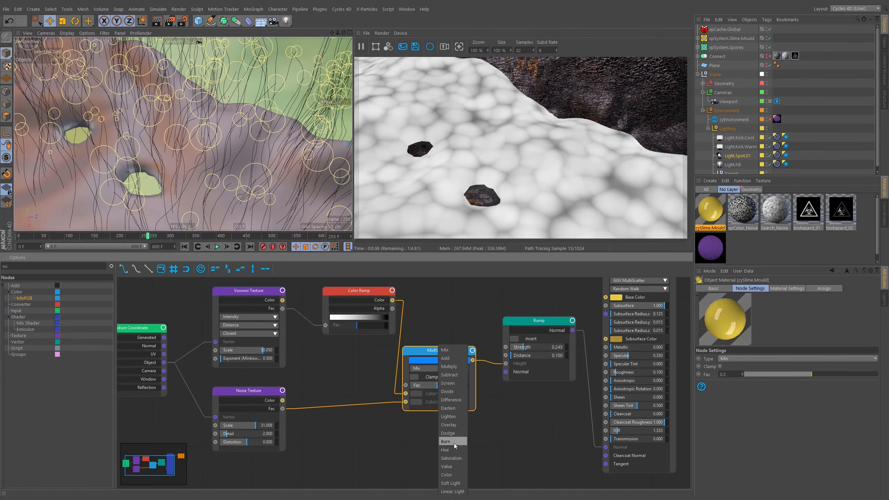
pyautogui.click(458, 423)
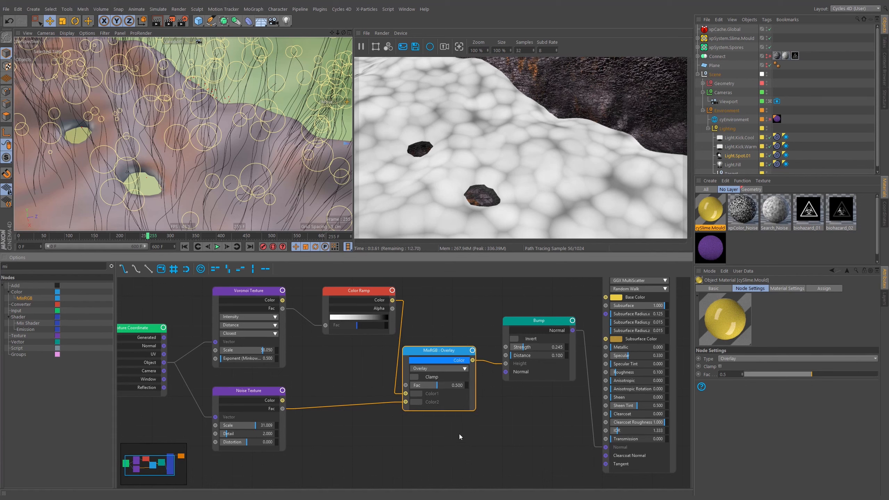
pyautogui.moveTo(443, 385); pyautogui.dragTo(471, 397)
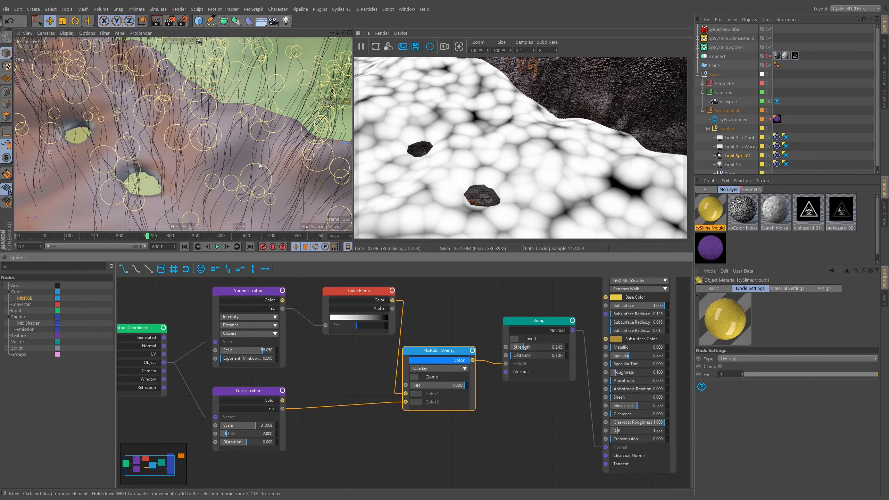
# Set the MixRGB node's blend type to Multiply and check the mixed texture up close in the render
pyautogui.keyDown('alt'); pyautogui.moveTo(258, 165); pyautogui.dragTo(248, 186, button='right'); pyautogui.keyUp('alt')
pyautogui.keyDown('alt'); pyautogui.moveTo(248, 186); pyautogui.dragTo(257, 181, button='middle'); pyautogui.keyUp('alt')
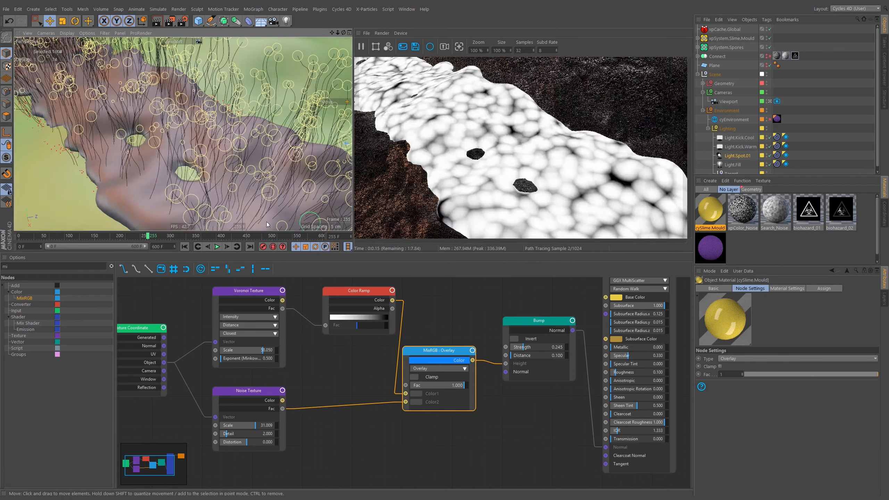
pyautogui.click(452, 368)
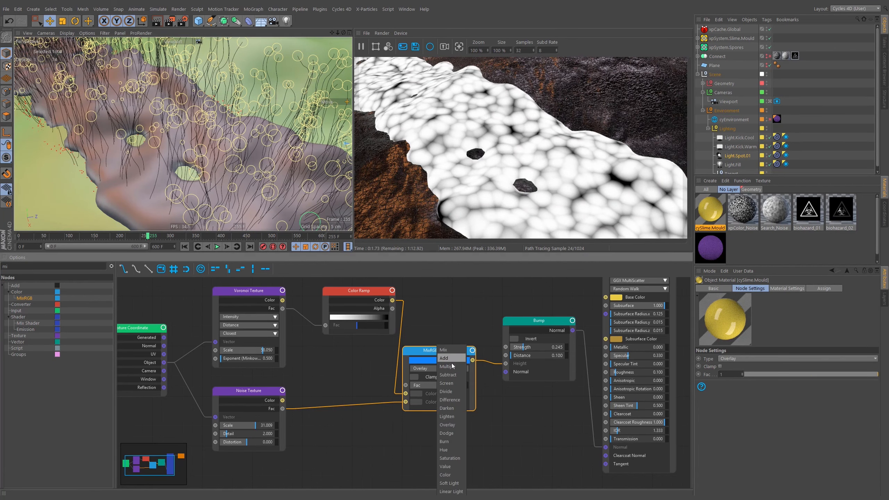
pyautogui.click(452, 366)
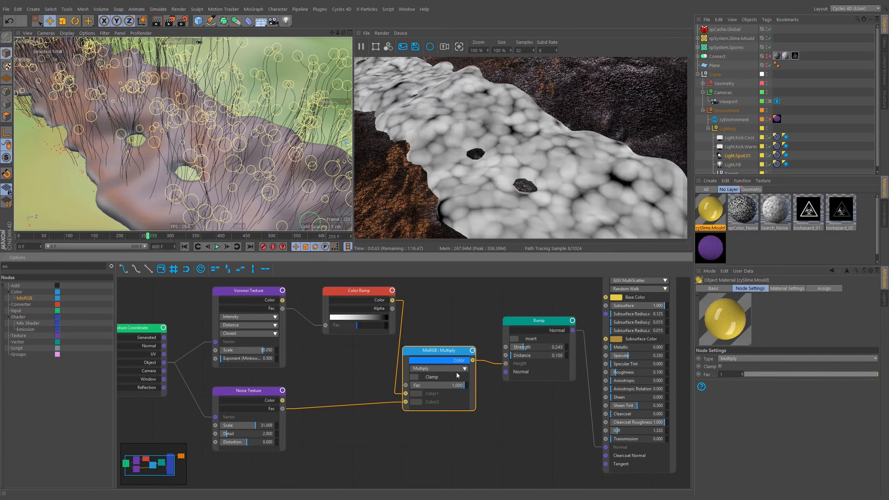
pyautogui.keyDown('alt'); pyautogui.moveTo(197, 148); pyautogui.dragTo(232, 133, button='right'); pyautogui.keyUp('alt')
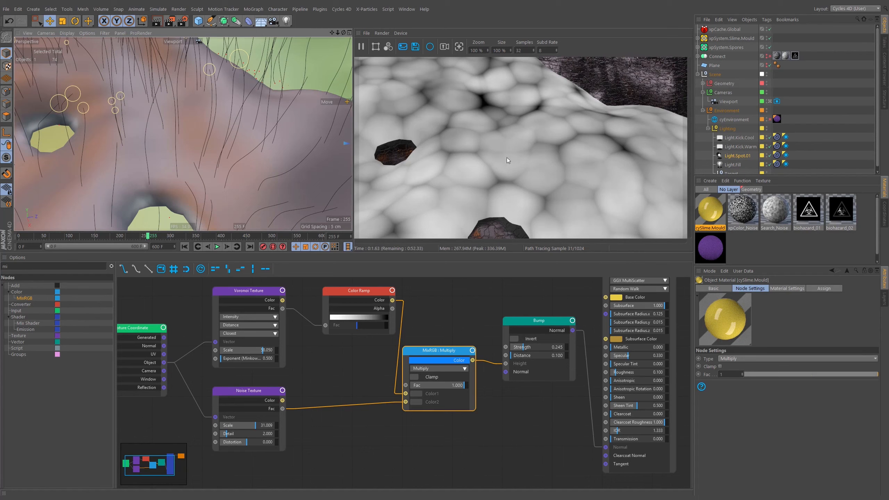
pyautogui.hotkey('ctrl', 'shift', 'z')
pyautogui.hotkey('ctrl', 'shift', 'z')
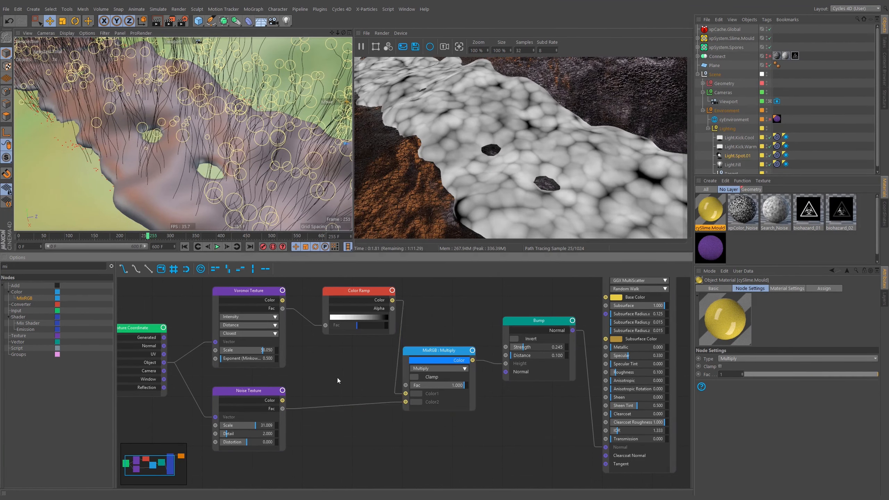
# Duplicate the Noise Texture and MixRGB nodes together, placing the linked copies below the originals
pyautogui.moveTo(338, 379); pyautogui.dragTo(386, 335, button='middle')
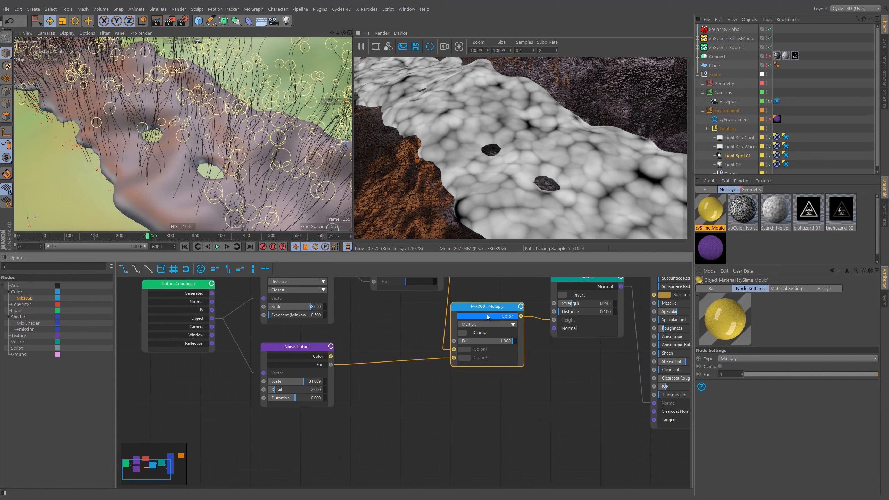
pyautogui.moveTo(487, 317); pyautogui.dragTo(331, 406)
pyautogui.press('Delete')
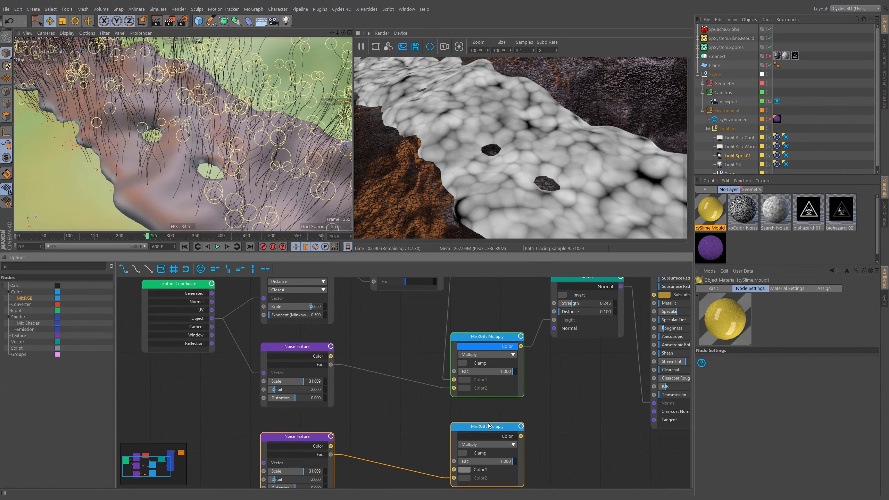
pyautogui.press('h')
# Move the Texture Coordinate and original texture nodes farther from MixRGB, and align the duplicated Noise Texture beneath the original one
pyautogui.moveTo(479, 308); pyautogui.dragTo(251, 453)
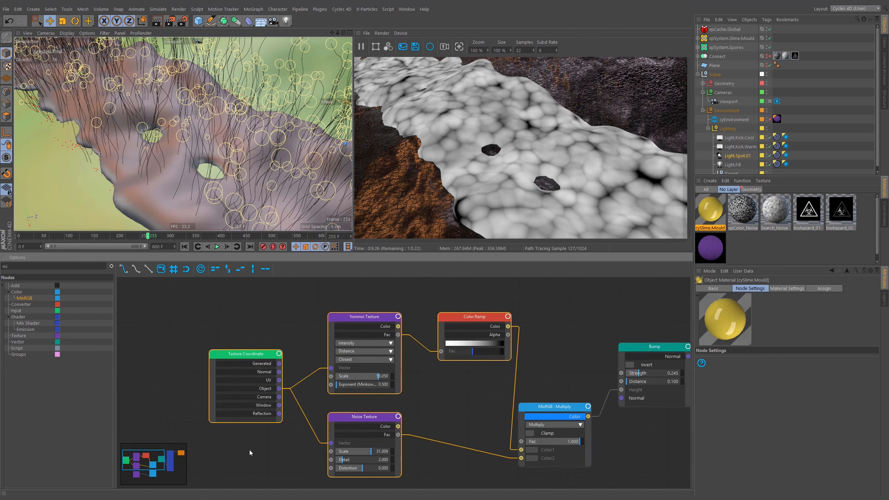
pyautogui.moveTo(483, 322); pyautogui.dragTo(283, 322)
pyautogui.moveTo(471, 446); pyautogui.dragTo(536, 339, button='middle')
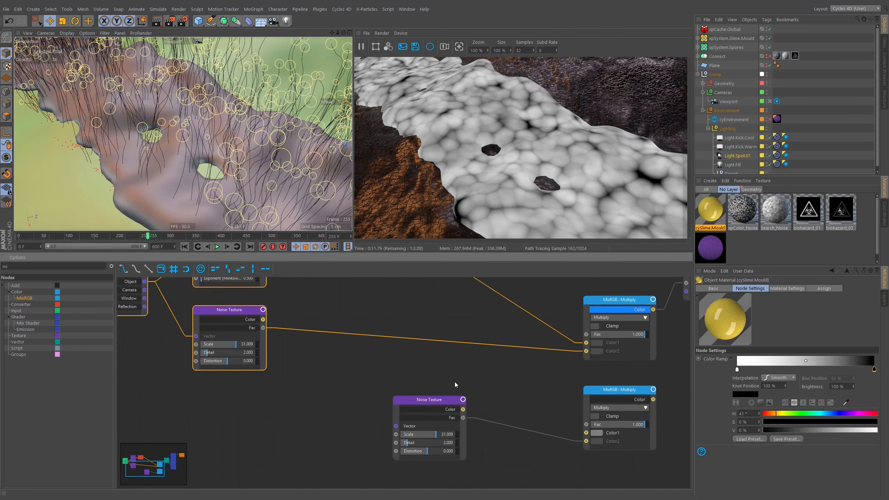
pyautogui.moveTo(405, 405); pyautogui.dragTo(207, 408)
# Rearrange the MixRGB nodes and chain them, feeding the first one's Color into the duplicate's Color1 and the duplicate's Color into Bump Height
pyautogui.moveTo(620, 395); pyautogui.dragTo(456, 371)
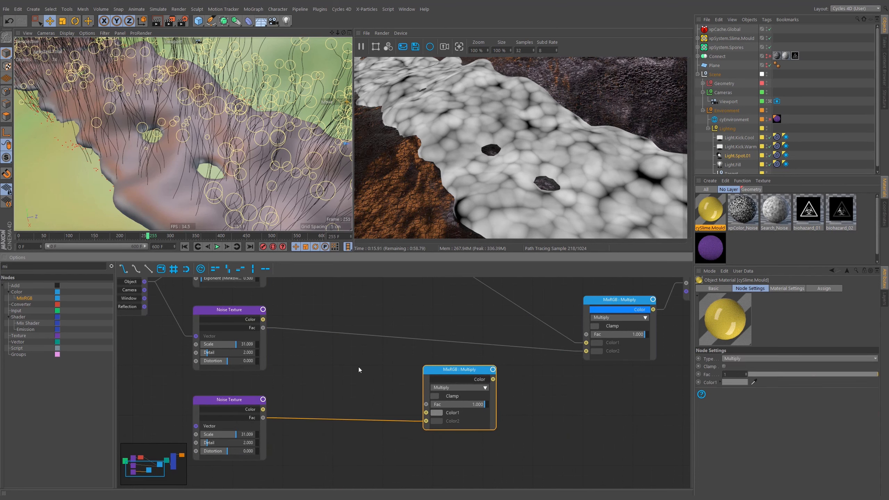
pyautogui.moveTo(358, 367); pyautogui.dragTo(374, 384, button='middle')
pyautogui.moveTo(641, 317); pyautogui.dragTo(610, 307)
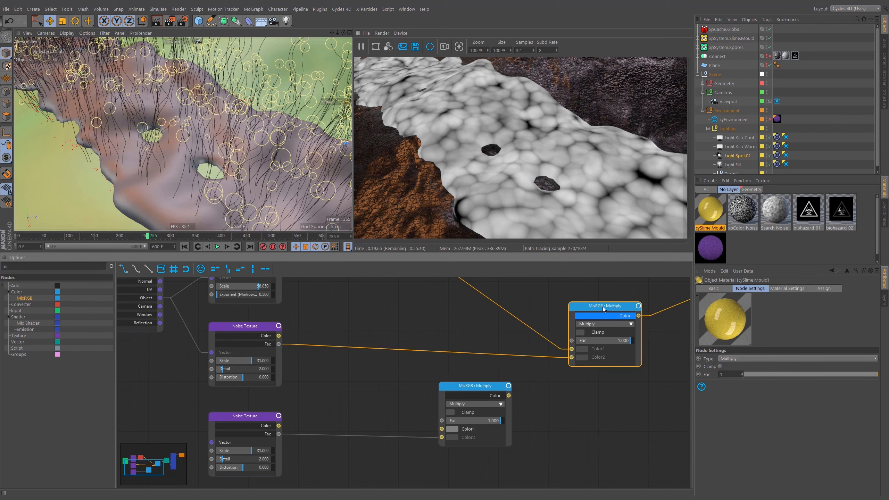
pyautogui.moveTo(604, 307); pyautogui.dragTo(464, 293)
pyautogui.moveTo(504, 375); pyautogui.dragTo(442, 396, button='middle')
pyautogui.moveTo(443, 407); pyautogui.dragTo(588, 326)
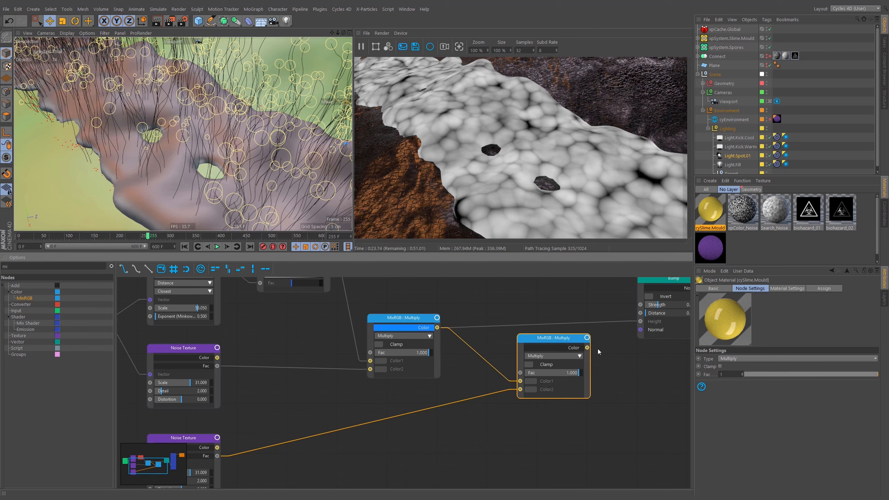
pyautogui.moveTo(587, 348); pyautogui.dragTo(641, 321)
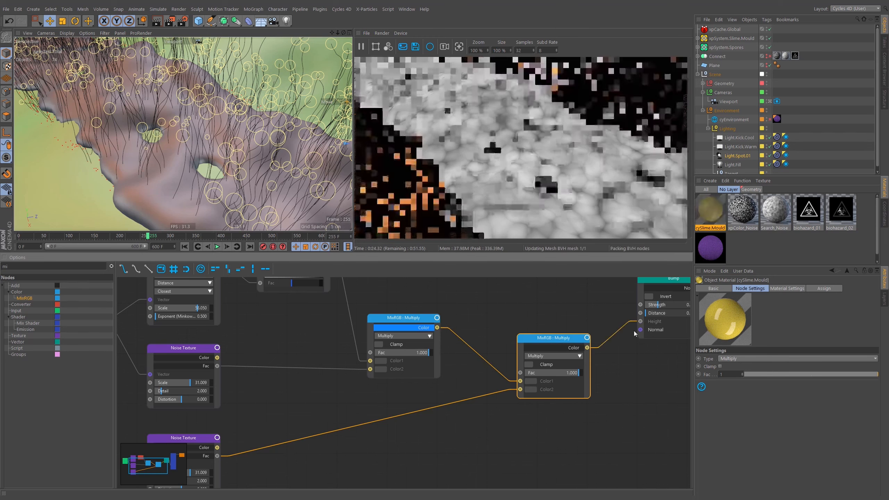
# Preview the second MixRGB's Color output and connect the Texture Coordinate's Object output to the duplicated Noise Texture's Vector
pyautogui.click(579, 350)
pyautogui.moveTo(354, 408); pyautogui.dragTo(419, 349, button='middle')
pyautogui.moveTo(259, 378)
pyautogui.mouseDown()
pyautogui.moveTo(279, 379)
pyautogui.moveTo(259, 377)
pyautogui.mouseUp()
pyautogui.moveTo(314, 367); pyautogui.dragTo(415, 397, button='middle')
pyautogui.moveTo(266, 291); pyautogui.dragTo(317, 435)
pyautogui.moveTo(442, 349); pyautogui.dragTo(406, 330, button='middle')
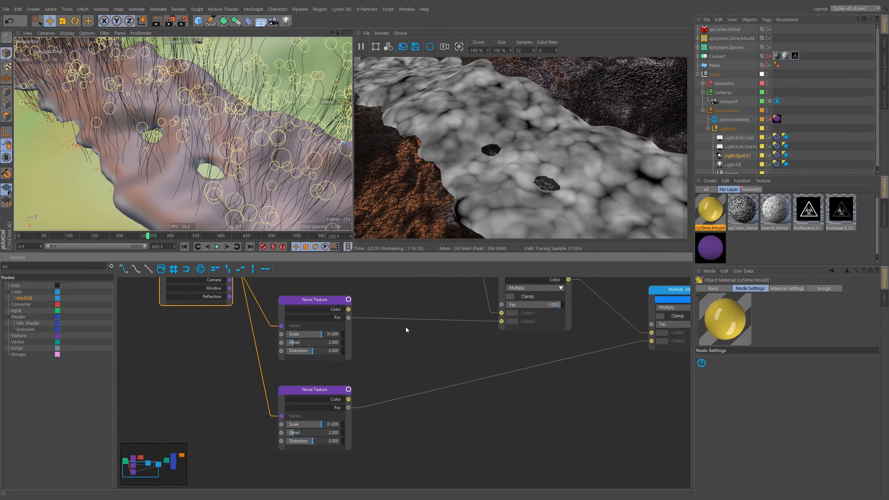
# Set the duplicated Noise Texture to Scale 44.69, Detail 6.21 and Distortion 3.81 with its Fac previewed, and end the preview
pyautogui.click(312, 408)
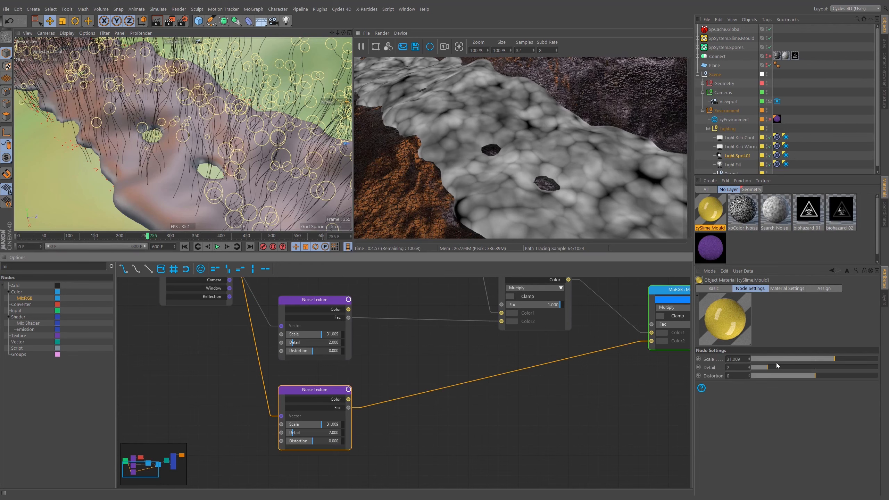
pyautogui.moveTo(836, 360); pyautogui.dragTo(845, 361)
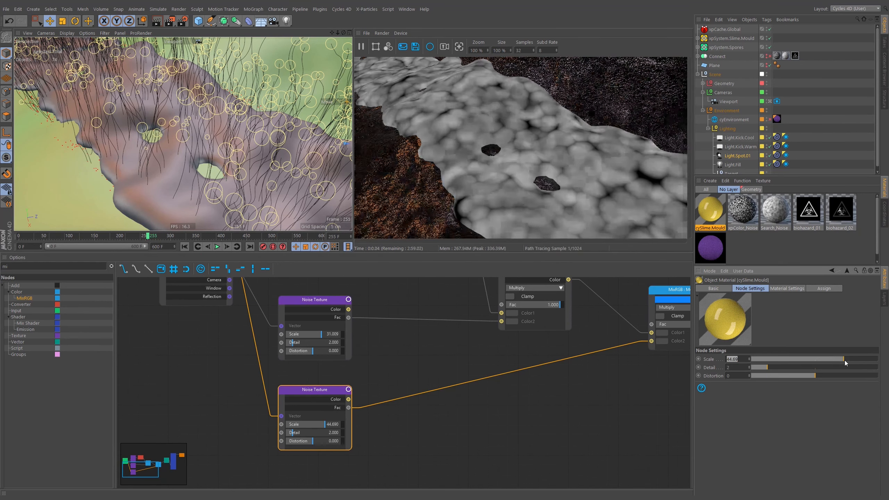
pyautogui.click(338, 408)
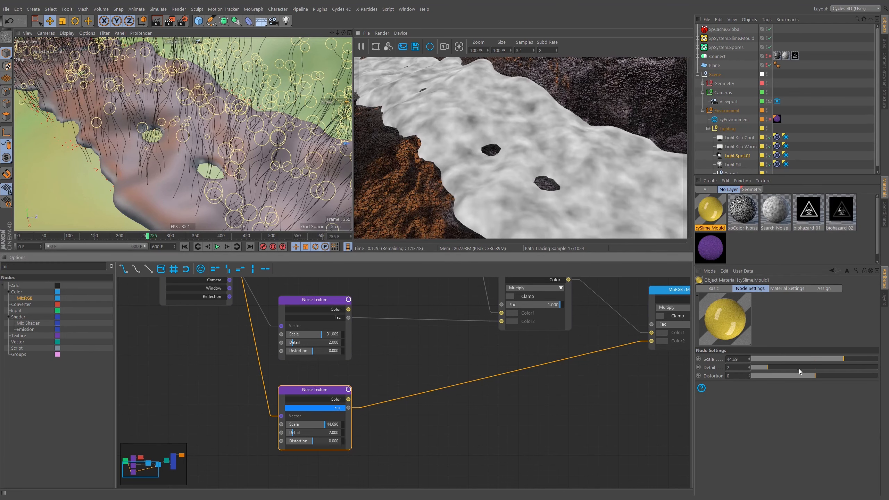
pyautogui.moveTo(792, 370); pyautogui.dragTo(822, 377)
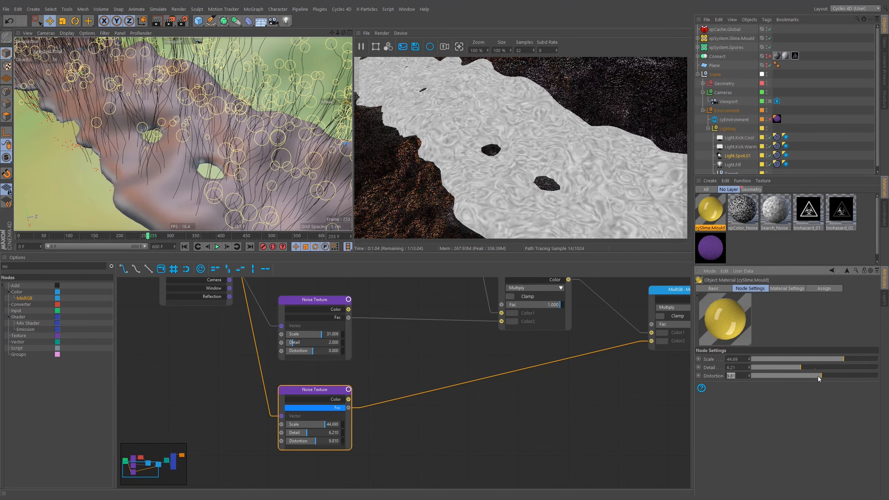
pyautogui.click(818, 377)
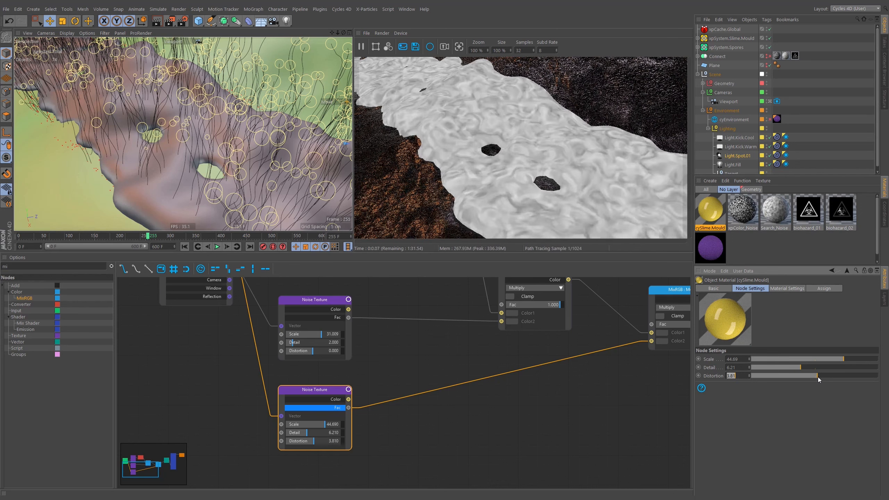
pyautogui.doubleClick(339, 409)
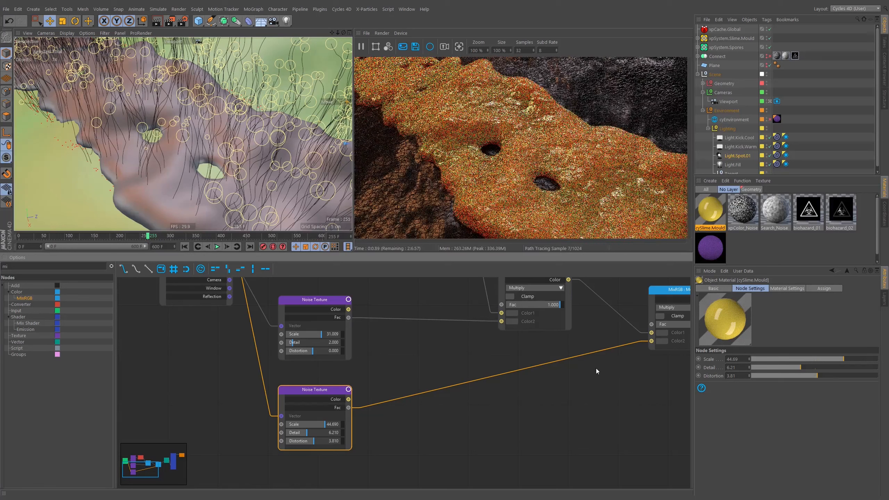
# Move the Bump node closer to the second MixRGB and lower the Principled BSDF to clear space beside the Output node
pyautogui.click(568, 324)
pyautogui.moveTo(600, 333); pyautogui.dragTo(498, 357, button='middle')
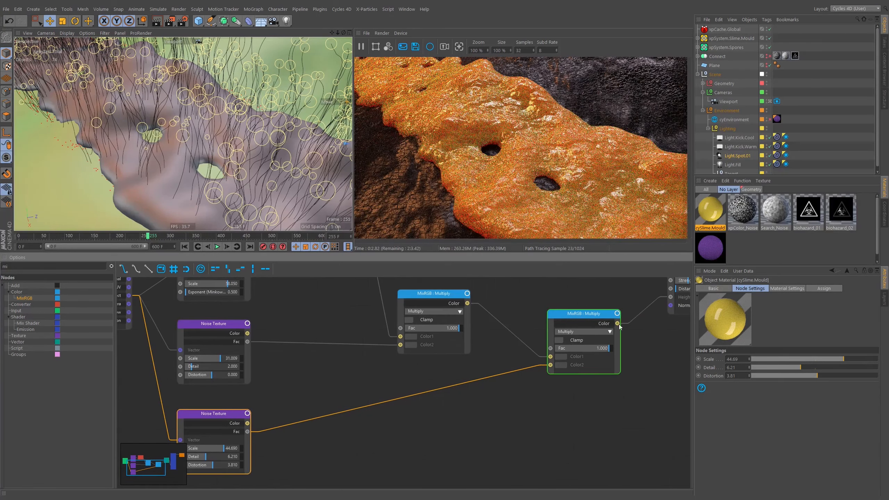
pyautogui.click(604, 324)
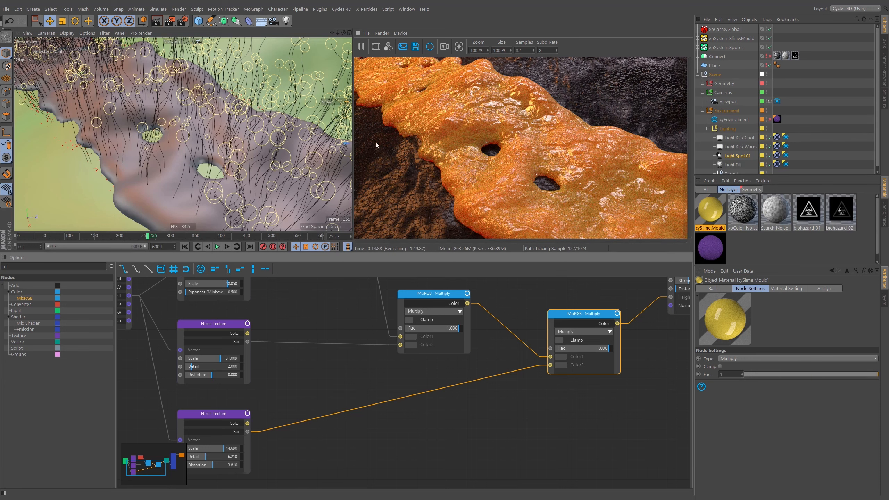
pyautogui.moveTo(607, 297); pyautogui.dragTo(338, 333, button='middle')
pyautogui.moveTo(528, 308); pyautogui.dragTo(510, 370, button='middle')
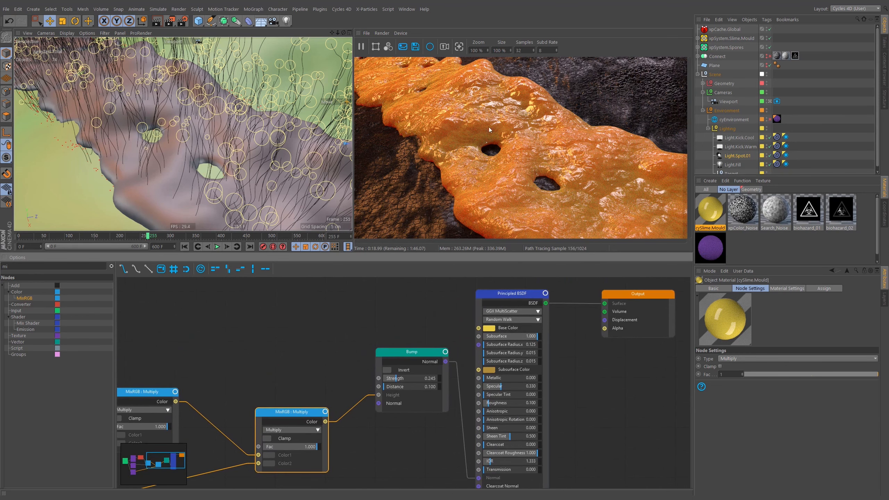
pyautogui.moveTo(441, 321)
pyautogui.mouseDown(button='middle')
pyautogui.moveTo(432, 307)
pyautogui.moveTo(440, 312)
pyautogui.mouseUp(button='middle')
pyautogui.moveTo(421, 353); pyautogui.dragTo(410, 382)
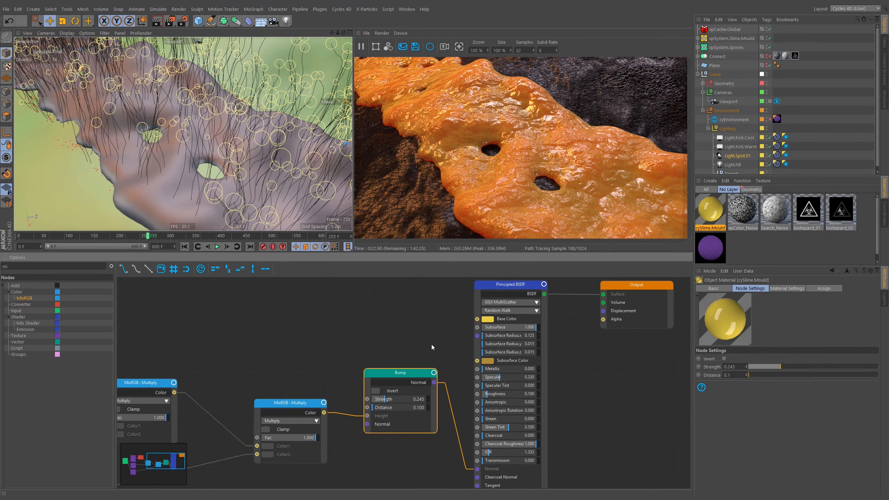
pyautogui.moveTo(432, 345); pyautogui.dragTo(393, 374, button='middle')
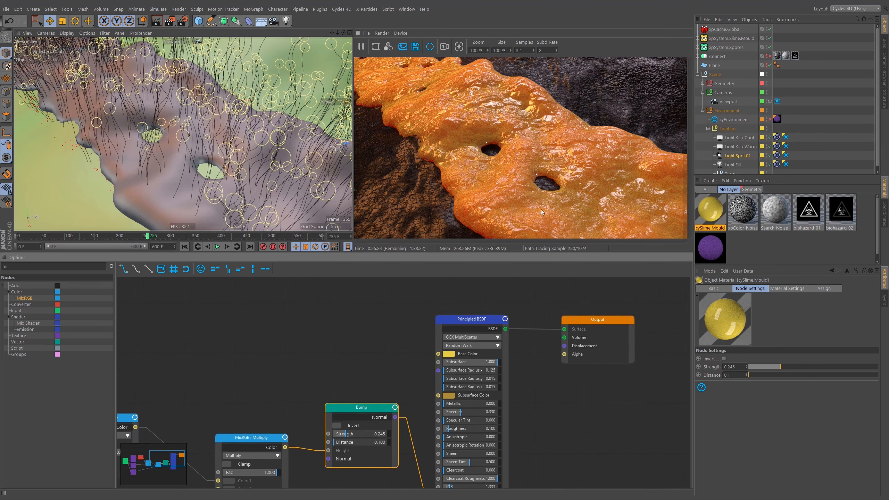
pyautogui.moveTo(471, 320); pyautogui.dragTo(481, 389)
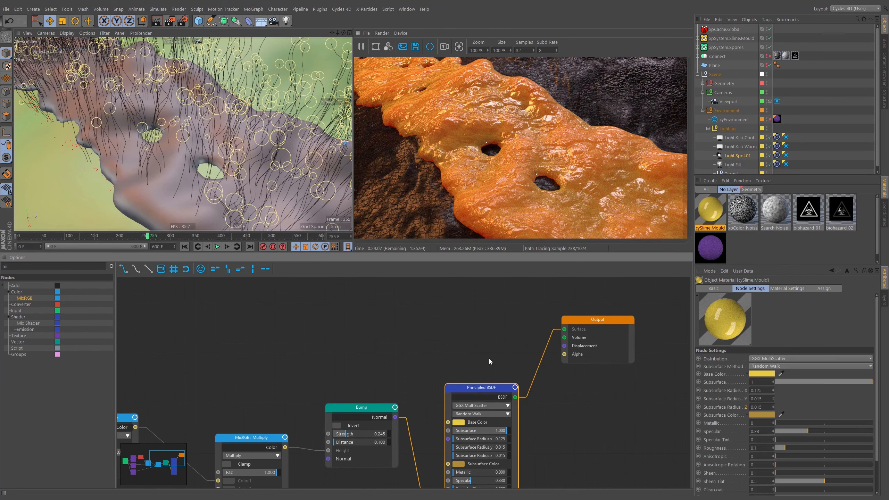
# Search the node list for "diff", add a Diffuse BSDF above the Principled BSDF, and link it to Output Surface and Bump Normal
pyautogui.moveTo(372, 361); pyautogui.dragTo(442, 334, button='middle')
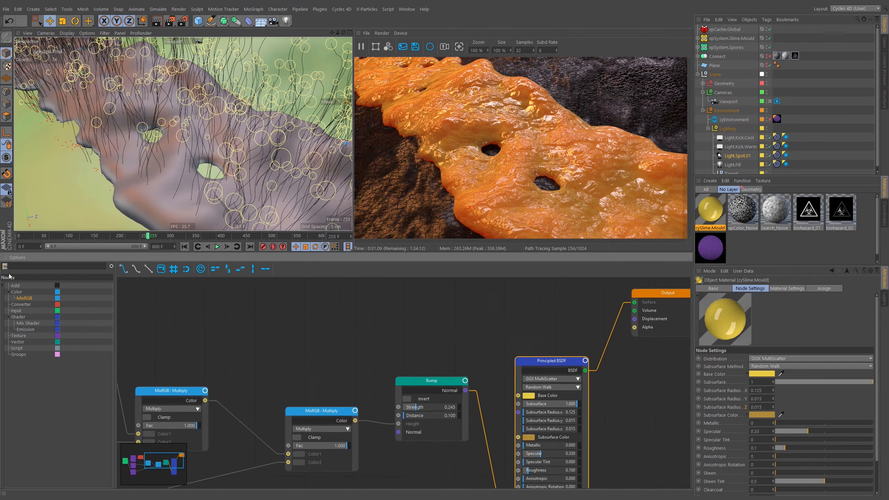
pyautogui.write('d')
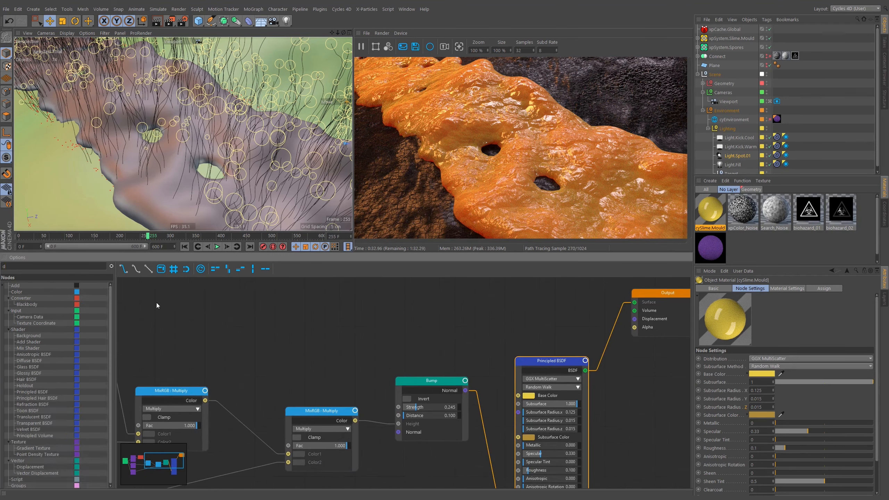
pyautogui.write('iff')
pyautogui.moveTo(31, 319); pyautogui.dragTo(558, 293)
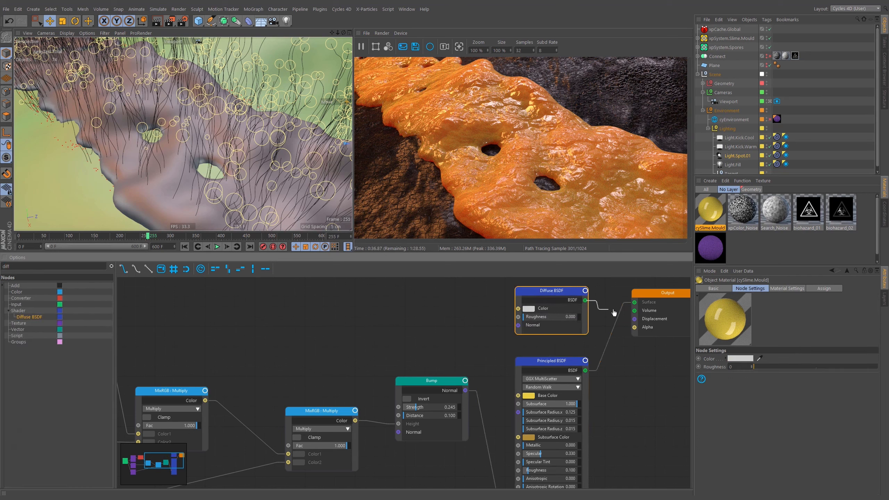
pyautogui.moveTo(614, 312); pyautogui.dragTo(634, 302)
pyautogui.moveTo(518, 325); pyautogui.dragTo(465, 390)
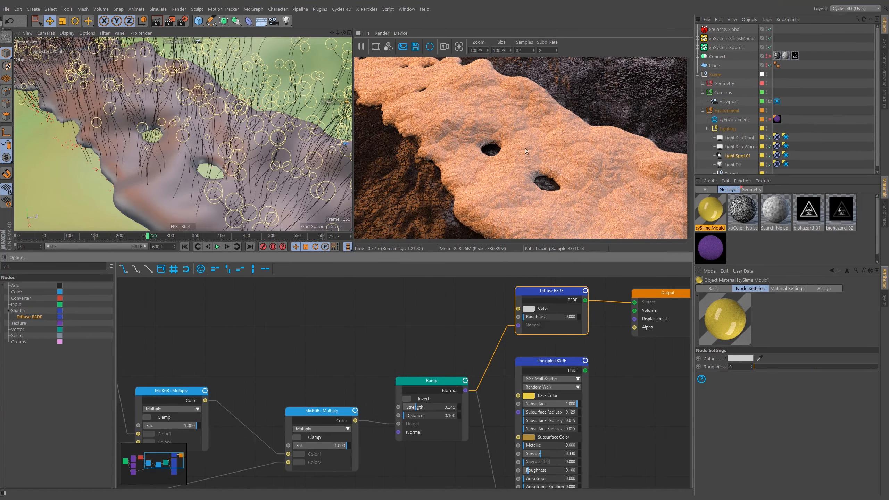
# Lower the second MixRGB's Fac to 0.774
pyautogui.moveTo(358, 471); pyautogui.dragTo(430, 392, button='middle')
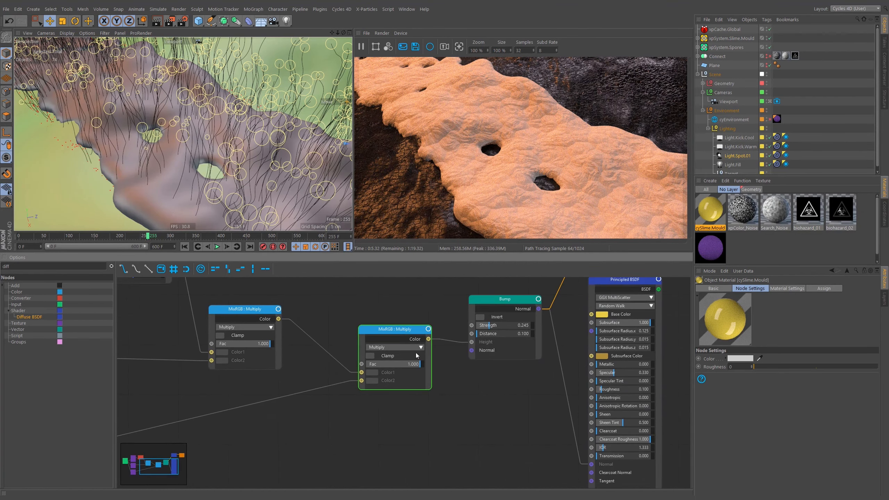
pyautogui.moveTo(408, 363)
pyautogui.mouseDown()
pyautogui.moveTo(378, 366)
pyautogui.moveTo(407, 366)
pyautogui.mouseUp()
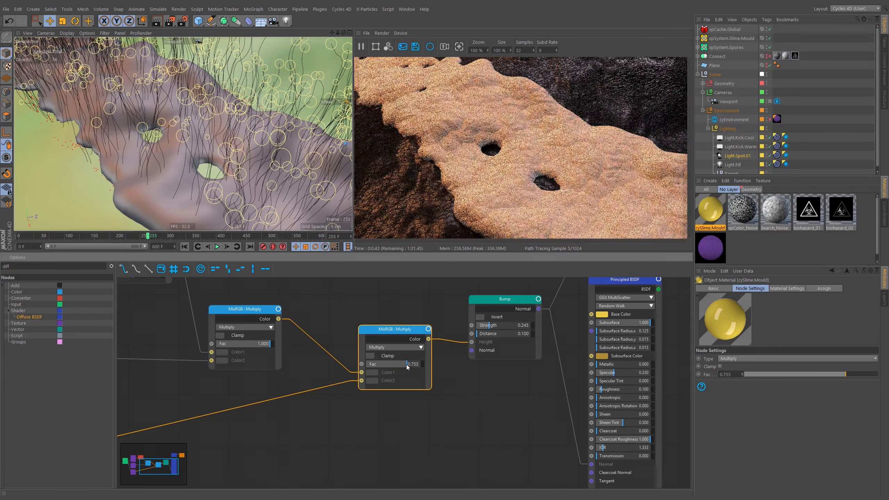
pyautogui.moveTo(409, 365); pyautogui.dragTo(409, 365)
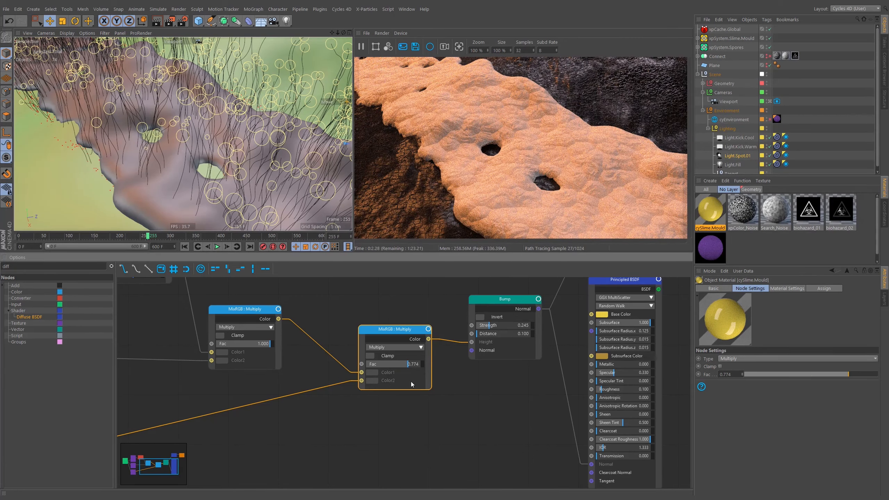
# Preview the first MixRGB's Color and set the original Noise Texture to Scale 16.89, Detail 2.46 and Distortion 15
pyautogui.moveTo(318, 417); pyautogui.dragTo(466, 452, button='middle')
pyautogui.click(471, 341)
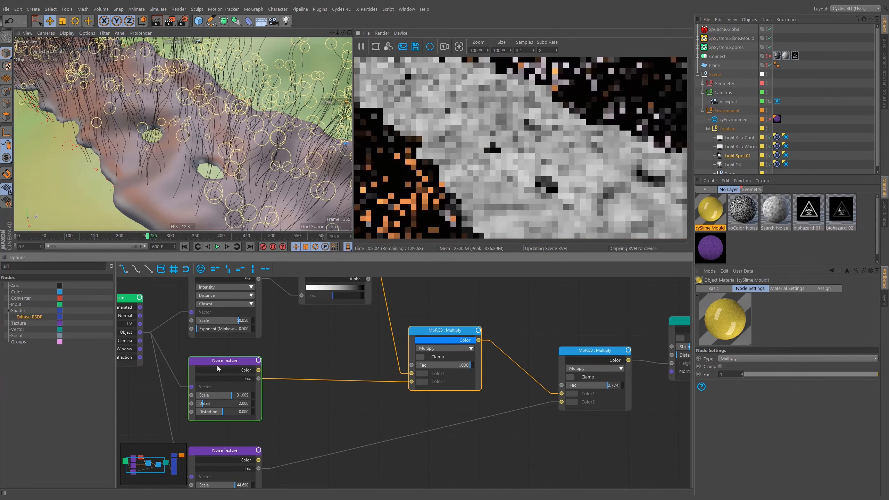
pyautogui.click(224, 360)
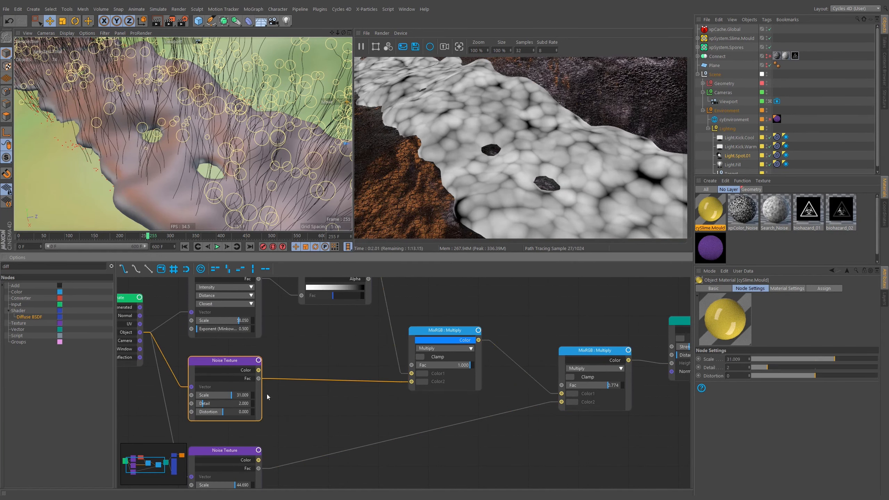
pyautogui.click(827, 360)
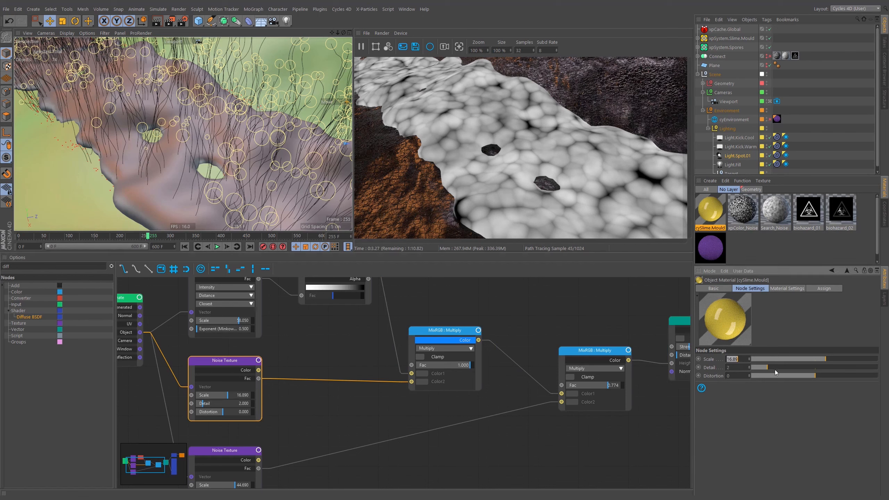
pyautogui.click(771, 368)
pyautogui.click(825, 376)
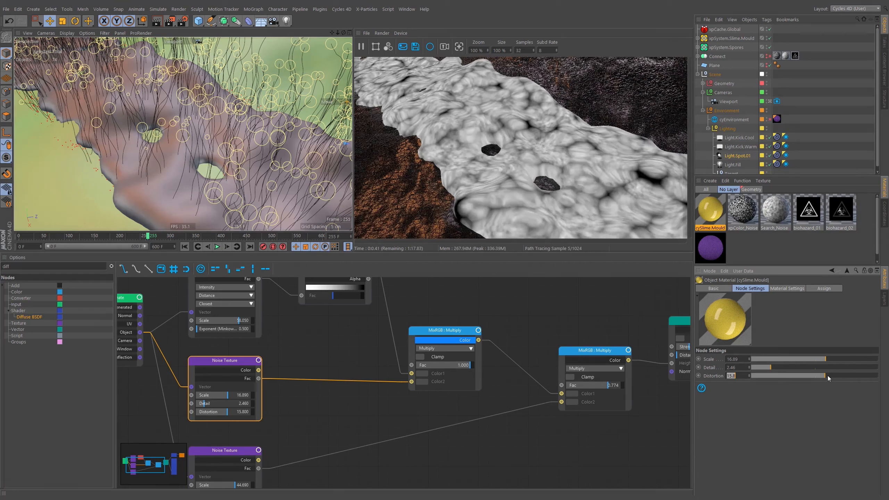
# Set the middle Noise Texture's distortion to 5.45 and return the render from the noise preview to the shaded material
pyautogui.click(824, 377)
pyautogui.moveTo(823, 377); pyautogui.dragTo(819, 377)
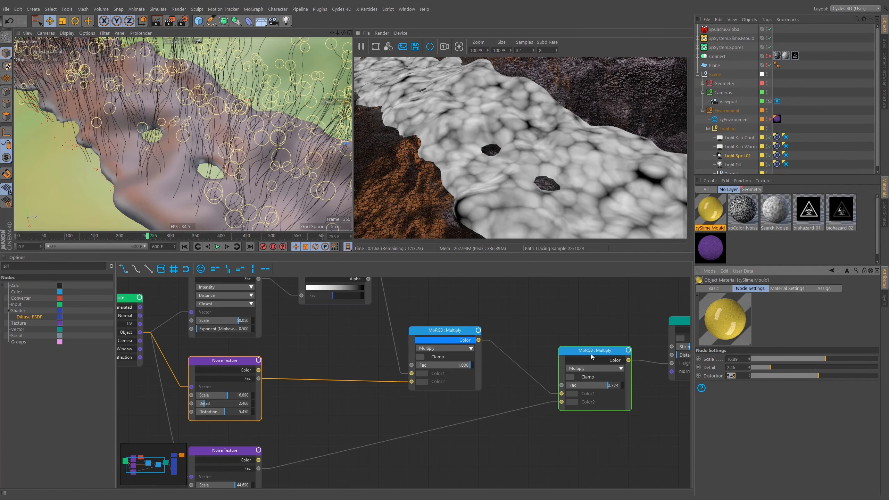
pyautogui.click(474, 339)
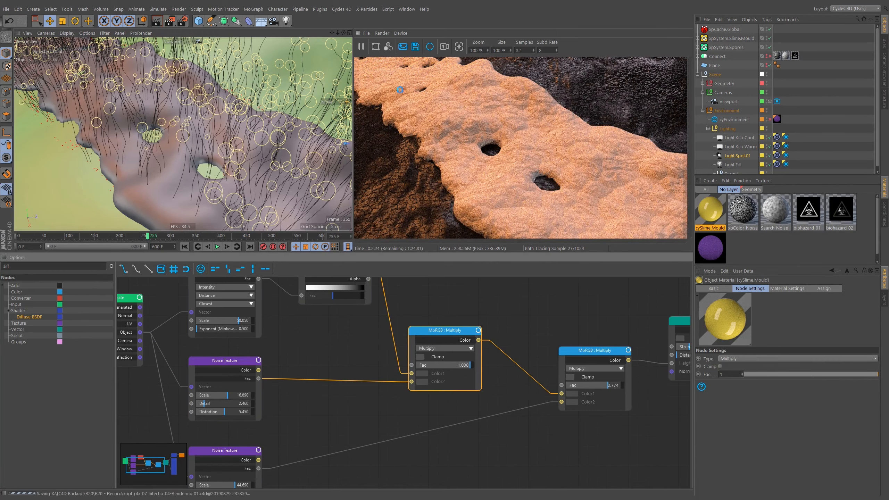
# Move the second Multiply node slightly and connect the Principled BSDF to the Output's Surface input
pyautogui.moveTo(635, 331); pyautogui.dragTo(537, 331, button='middle')
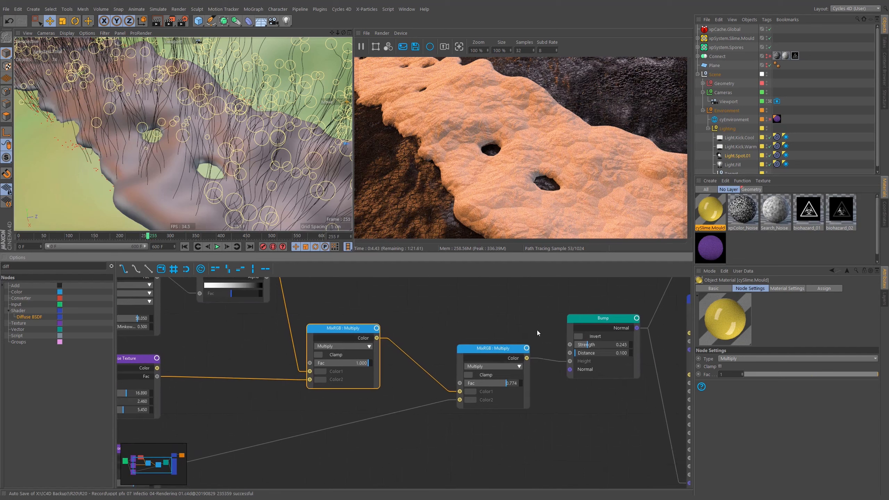
pyautogui.moveTo(497, 348); pyautogui.dragTo(488, 339)
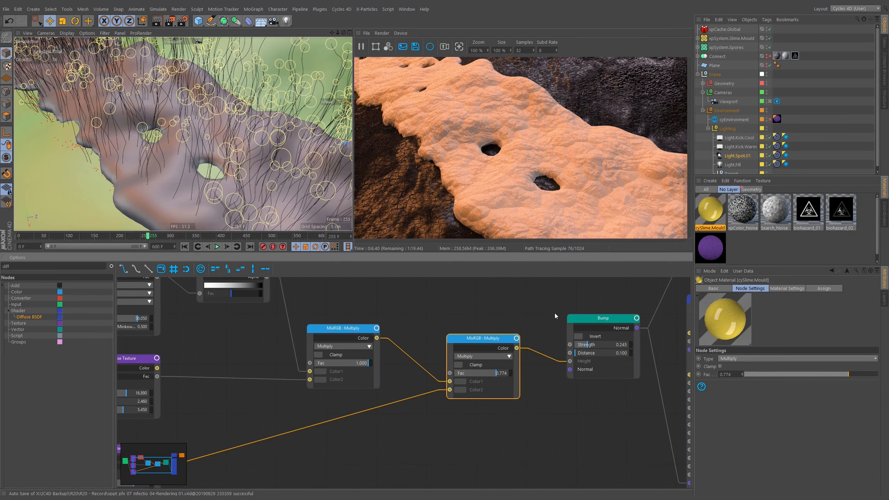
pyautogui.moveTo(554, 313); pyautogui.dragTo(297, 374, button='middle')
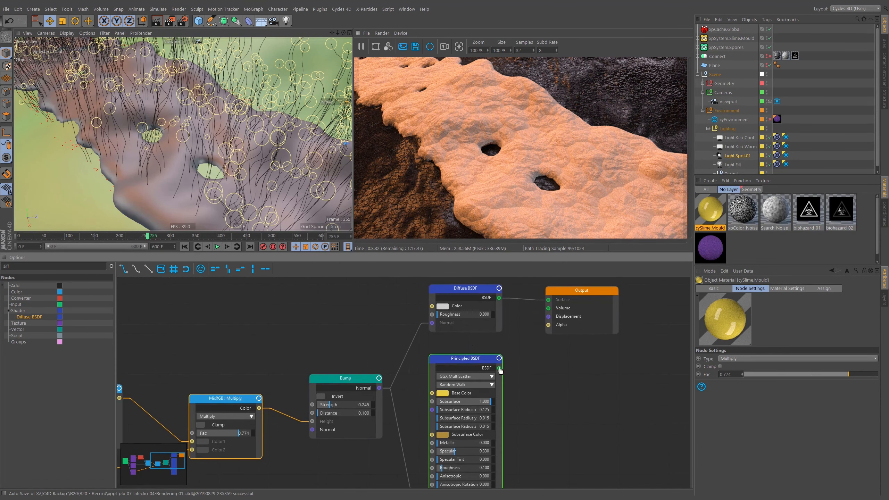
pyautogui.moveTo(499, 368); pyautogui.dragTo(548, 299)
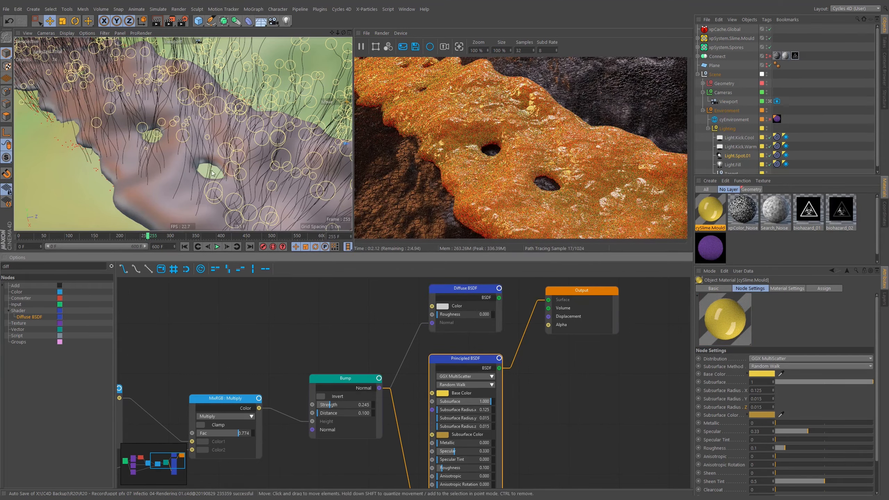
# Examine the slime's orange subsurface shading and bump detail around the skull's face and the growth tip on the crown
pyautogui.keyDown('alt'); pyautogui.moveTo(212, 173); pyautogui.dragTo(197, 154, button='right'); pyautogui.keyUp('alt')
pyautogui.keyDown('alt'); pyautogui.moveTo(266, 84); pyautogui.dragTo(220, 123, button='middle'); pyautogui.keyUp('alt')
pyautogui.keyDown('alt'); pyautogui.moveTo(220, 123); pyautogui.dragTo(180, 160, button='right'); pyautogui.keyUp('alt')
pyautogui.keyDown('alt'); pyautogui.moveTo(242, 133); pyautogui.dragTo(182, 162, button='middle'); pyautogui.keyUp('alt')
pyautogui.keyDown('alt'); pyautogui.moveTo(273, 122); pyautogui.dragTo(185, 167, button='middle'); pyautogui.keyUp('alt')
pyautogui.keyDown('alt'); pyautogui.moveTo(185, 167); pyautogui.dragTo(229, 119, button='right'); pyautogui.keyUp('alt')
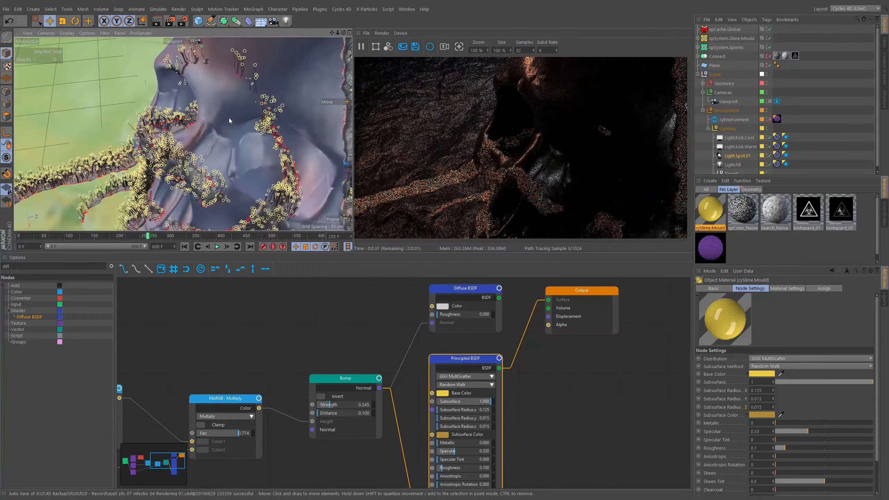
pyautogui.keyDown('alt'); pyautogui.moveTo(230, 121); pyautogui.dragTo(193, 160, button='middle'); pyautogui.keyUp('alt')
pyautogui.keyDown('alt'); pyautogui.moveTo(193, 160); pyautogui.dragTo(224, 133, button='right'); pyautogui.keyUp('alt')
pyautogui.keyDown('alt'); pyautogui.moveTo(183, 134); pyautogui.dragTo(206, 186); pyautogui.keyUp('alt')
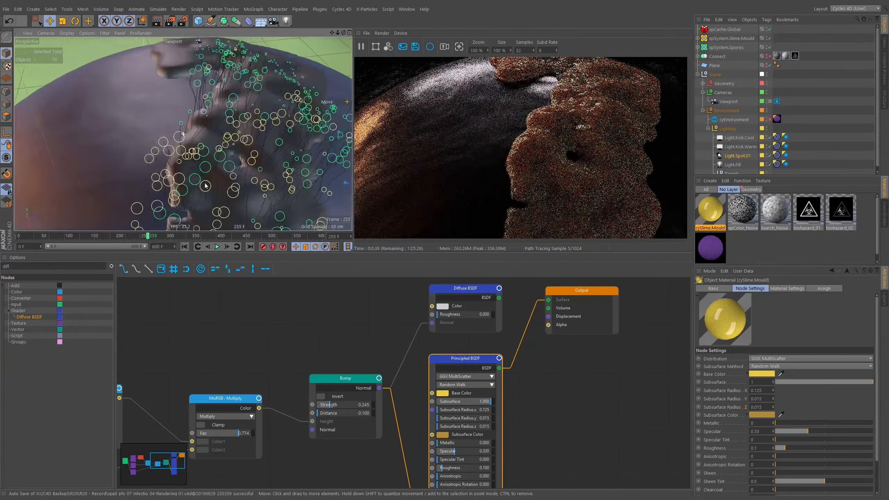
pyautogui.keyDown('alt'); pyautogui.moveTo(205, 186); pyautogui.dragTo(191, 175, button='right'); pyautogui.keyUp('alt')
pyautogui.keyDown('alt'); pyautogui.moveTo(218, 140); pyautogui.dragTo(234, 147, button='right'); pyautogui.keyUp('alt')
pyautogui.keyDown('alt'); pyautogui.moveTo(228, 148); pyautogui.dragTo(232, 176); pyautogui.keyUp('alt')
pyautogui.keyDown('alt'); pyautogui.moveTo(232, 176); pyautogui.dragTo(202, 165, button='middle'); pyautogui.keyUp('alt')
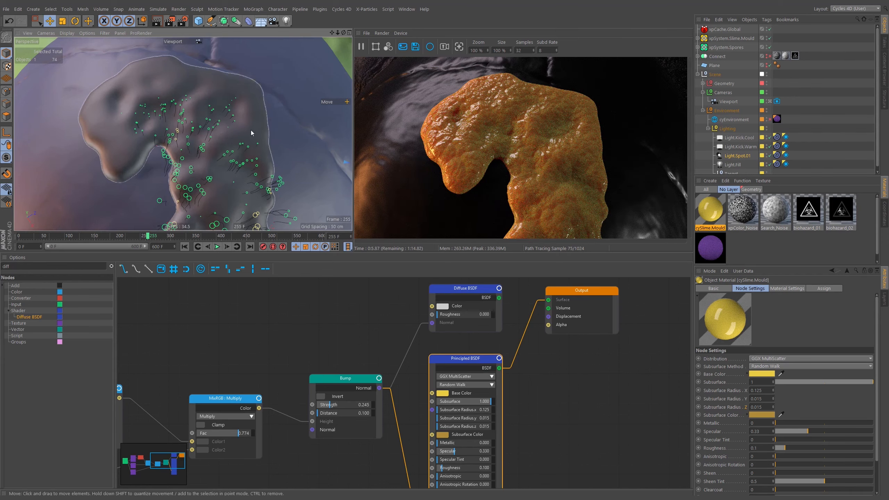
# Inspect the slime across the whole biohazard symbol, ending on a close-up of the strand on the ground
pyautogui.keyDown('alt'); pyautogui.moveTo(251, 130); pyautogui.dragTo(209, 186, button='right'); pyautogui.keyUp('alt')
pyautogui.keyDown('alt'); pyautogui.moveTo(210, 186); pyautogui.dragTo(241, 196); pyautogui.keyUp('alt')
pyautogui.keyDown('alt'); pyautogui.moveTo(252, 203); pyautogui.dragTo(239, 129, button='middle'); pyautogui.keyUp('alt')
pyautogui.keyDown('alt'); pyautogui.moveTo(240, 129); pyautogui.dragTo(210, 140, button='right'); pyautogui.keyUp('alt')
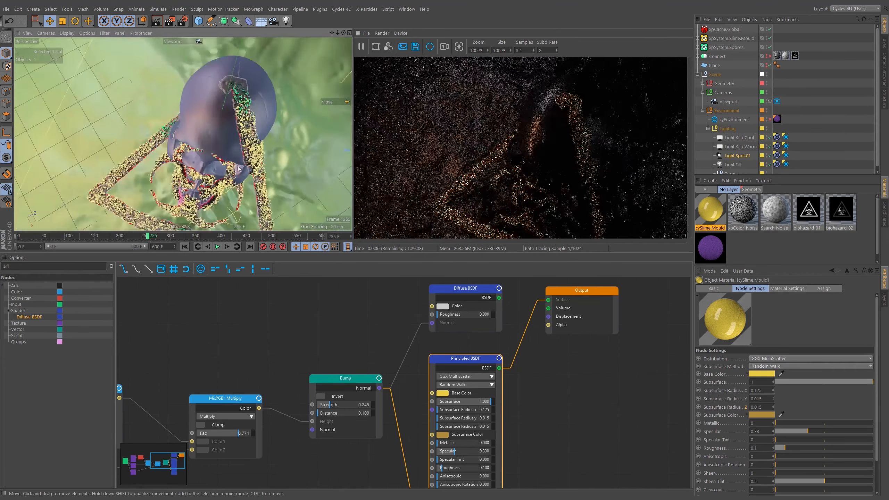
pyautogui.keyDown('alt'); pyautogui.moveTo(210, 140); pyautogui.dragTo(246, 172); pyautogui.keyUp('alt')
pyautogui.keyDown('alt'); pyautogui.moveTo(246, 171); pyautogui.dragTo(230, 178, button='right'); pyautogui.keyUp('alt')
pyautogui.keyDown('alt'); pyautogui.moveTo(230, 179); pyautogui.dragTo(233, 142, button='middle'); pyautogui.keyUp('alt')
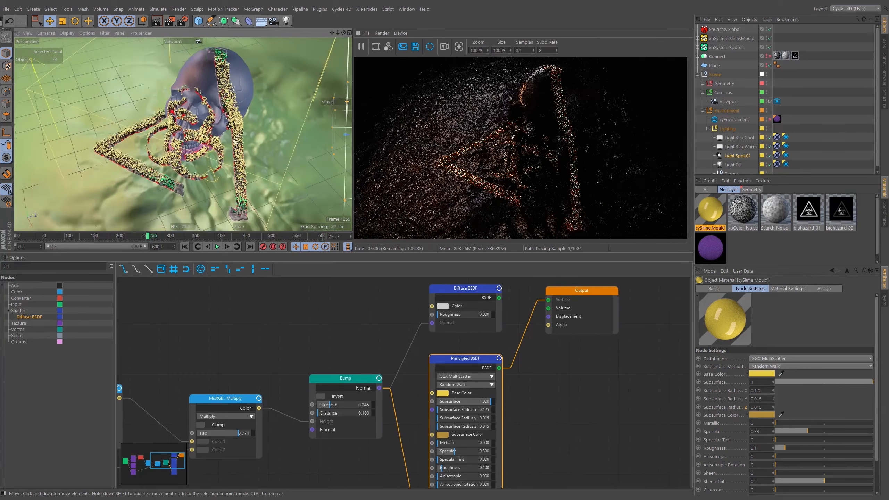
pyautogui.keyDown('alt'); pyautogui.moveTo(234, 142); pyautogui.dragTo(217, 147, button='right'); pyautogui.keyUp('alt')
pyautogui.moveTo(224, 146)
pyautogui.keyDown('alt'); pyautogui.mouseDown()
pyautogui.moveTo(249, 147)
pyautogui.moveTo(226, 160)
pyautogui.mouseUp(); pyautogui.keyUp('alt')
pyautogui.keyDown('alt'); pyautogui.moveTo(229, 161); pyautogui.dragTo(270, 116, button='middle'); pyautogui.keyUp('alt')
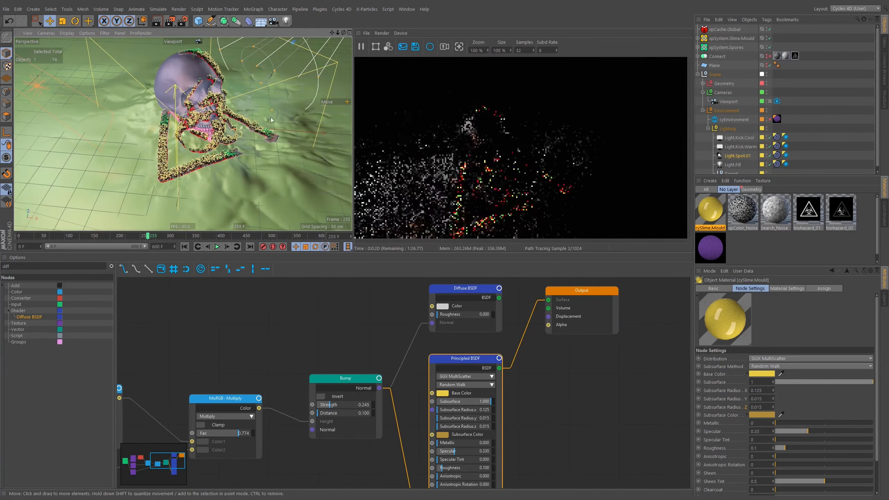
pyautogui.keyDown('alt'); pyautogui.moveTo(196, 168); pyautogui.dragTo(248, 161, button='right'); pyautogui.keyUp('alt')
pyautogui.keyDown('alt'); pyautogui.moveTo(242, 206); pyautogui.dragTo(222, 191, button='middle'); pyautogui.keyUp('alt')
pyautogui.keyDown('alt'); pyautogui.moveTo(222, 192); pyautogui.dragTo(172, 159); pyautogui.keyUp('alt')
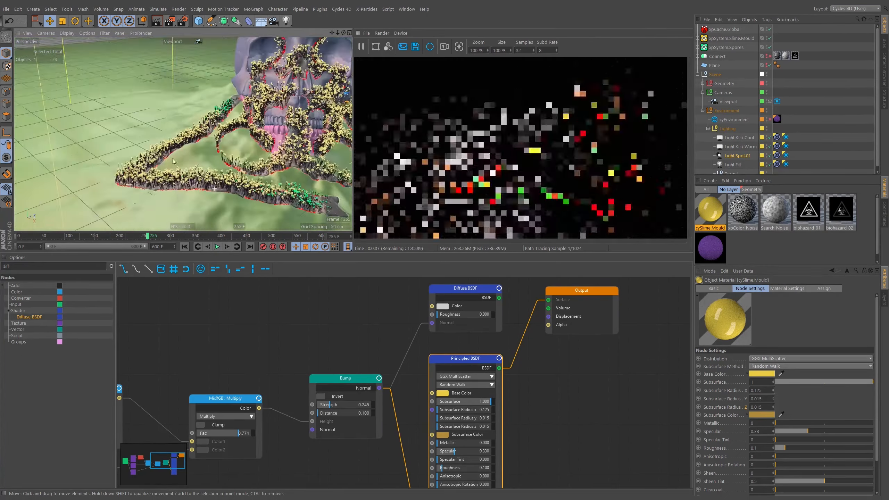
pyautogui.keyDown('alt'); pyautogui.moveTo(172, 159); pyautogui.dragTo(239, 167, button='right'); pyautogui.keyUp('alt')
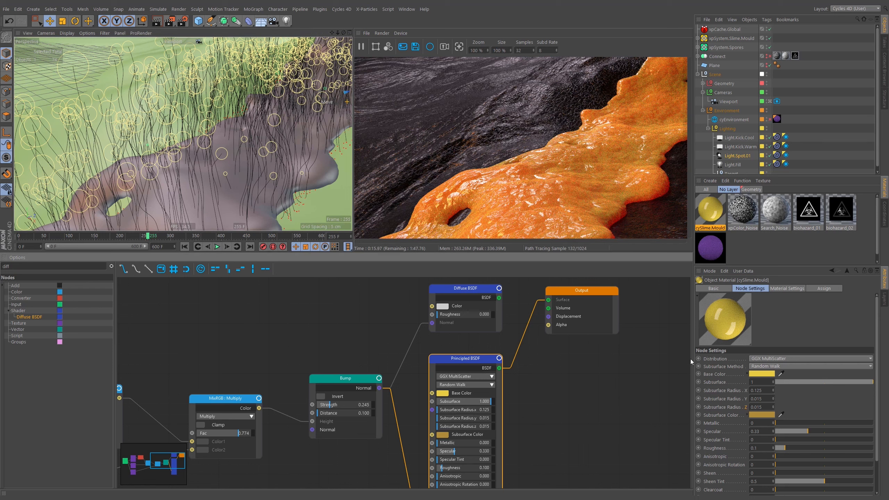
# Try halving the Principled BSDF's subsurface radius X to 0.062 and doubling radius Y and Z to 0.03
pyautogui.click(765, 392)
pyautogui.write('/')
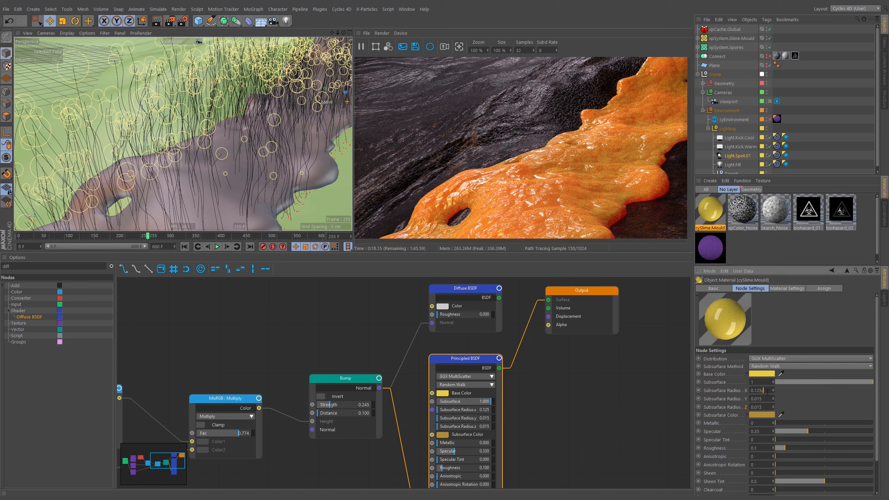
pyautogui.write('2')
pyautogui.press('Return')
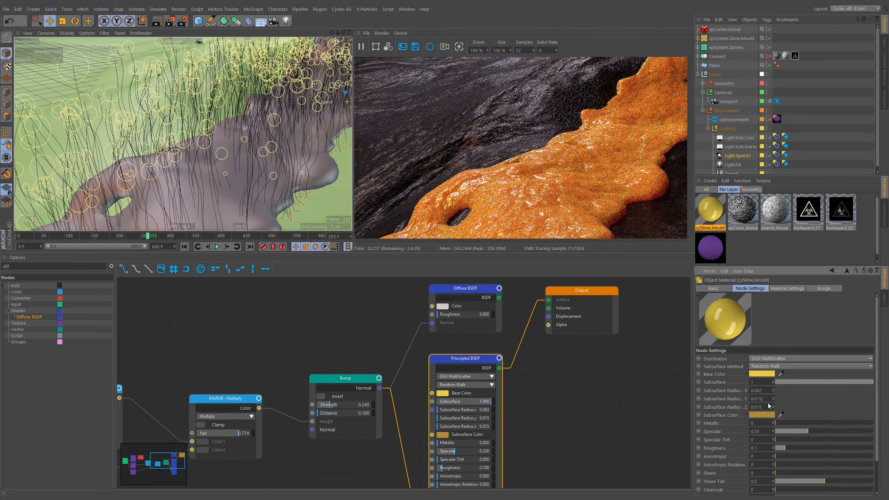
pyautogui.write('2')
pyautogui.press('Return')
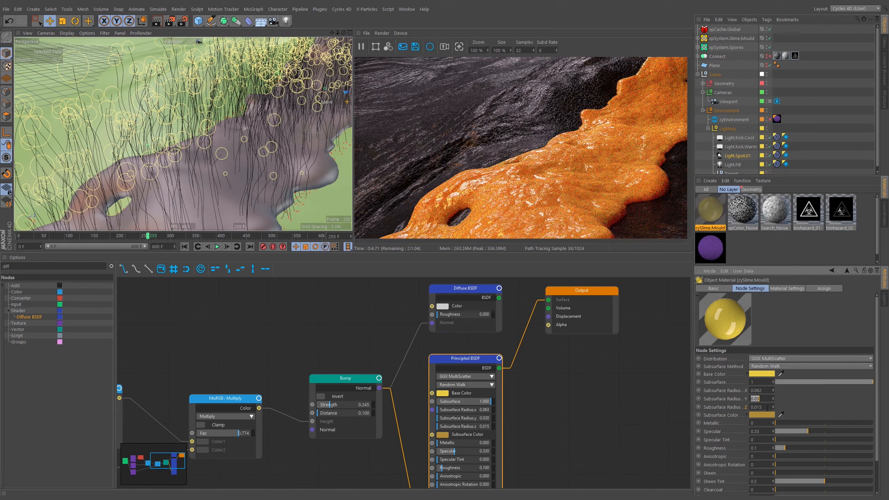
pyautogui.click(766, 408)
pyautogui.write('*2')
pyautogui.press('Return')
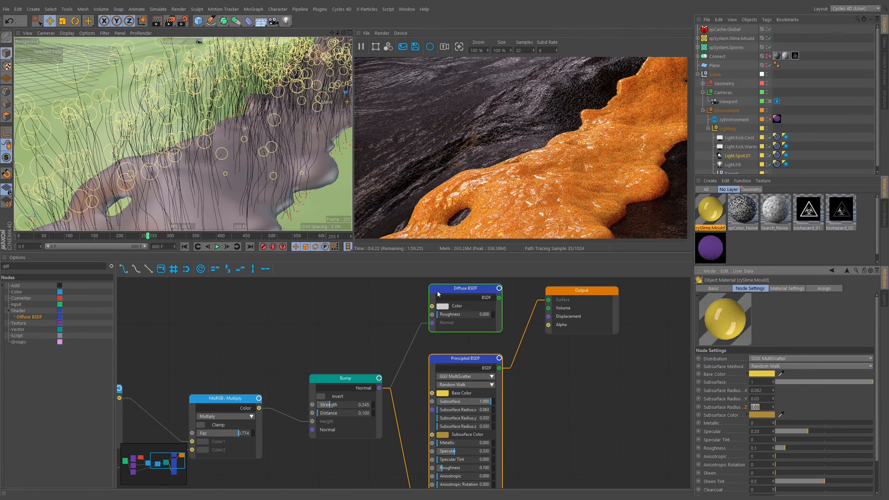
# Examine how light scatters through the slime along the top of the skull, from close up and from afar
pyautogui.keyDown('alt'); pyautogui.moveTo(251, 163); pyautogui.dragTo(251, 162, button='right'); pyautogui.keyUp('alt')
pyautogui.keyDown('alt'); pyautogui.moveTo(242, 143); pyautogui.dragTo(211, 175, button='middle'); pyautogui.keyUp('alt')
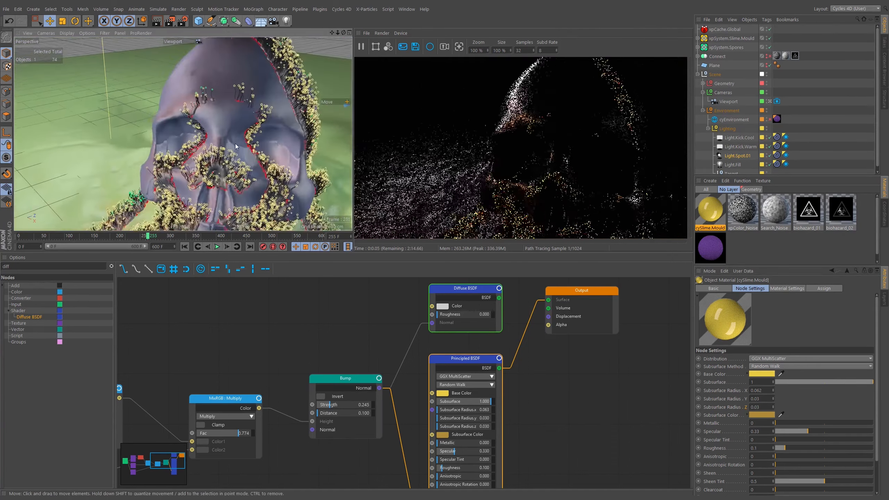
pyautogui.keyDown('alt'); pyautogui.moveTo(210, 175); pyautogui.dragTo(140, 151); pyautogui.keyUp('alt')
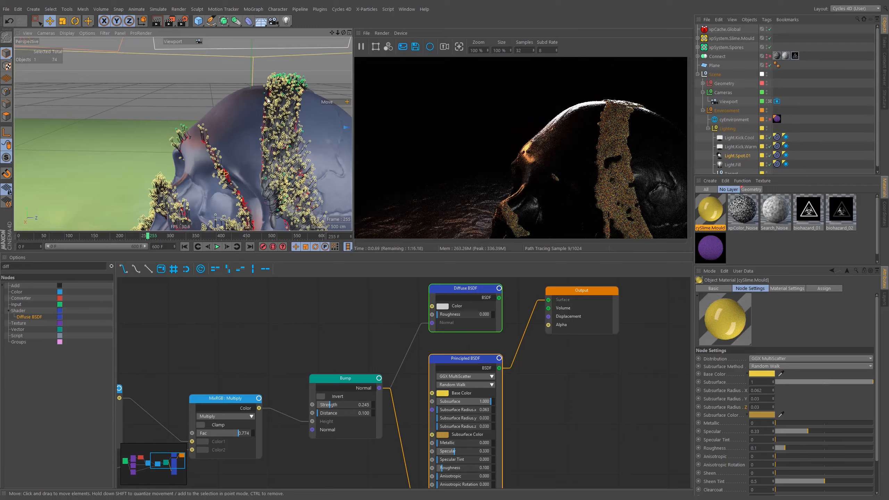
pyautogui.keyDown('alt'); pyautogui.moveTo(268, 90); pyautogui.dragTo(306, 91, button='right'); pyautogui.keyUp('alt')
pyautogui.keyDown('alt'); pyautogui.moveTo(306, 89); pyautogui.dragTo(195, 120); pyautogui.keyUp('alt')
pyautogui.keyDown('alt'); pyautogui.moveTo(244, 118); pyautogui.dragTo(243, 120); pyautogui.keyUp('alt')
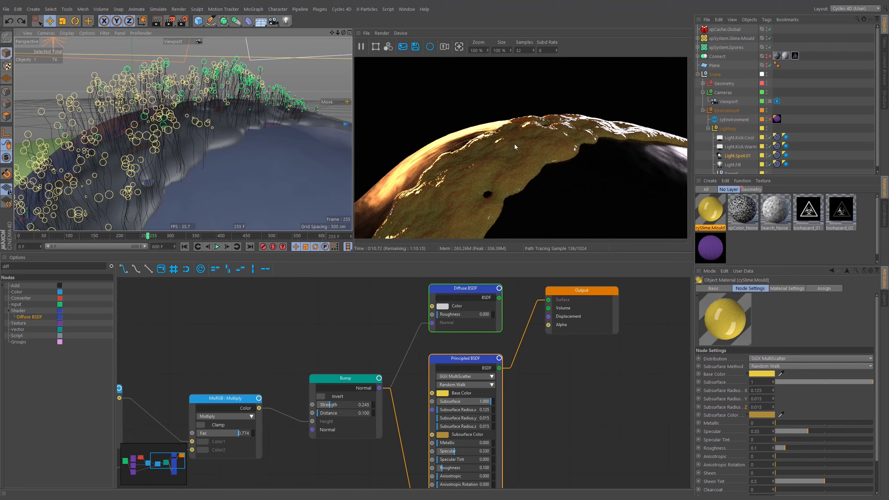
pyautogui.moveTo(515, 145)
pyautogui.keyDown('alt'); pyautogui.mouseDown()
pyautogui.moveTo(525, 157)
pyautogui.moveTo(517, 157)
pyautogui.mouseUp(); pyautogui.keyUp('alt')
pyautogui.keyDown('alt'); pyautogui.moveTo(166, 137); pyautogui.dragTo(211, 201); pyautogui.keyUp('alt')
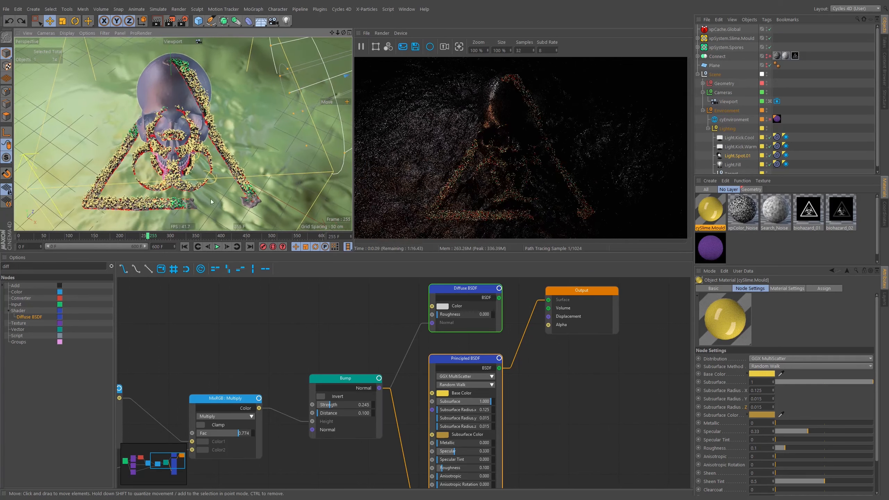
# Go to frame 595 and frame a close view of the fully grown slime over the skull's crown
pyautogui.click(321, 236)
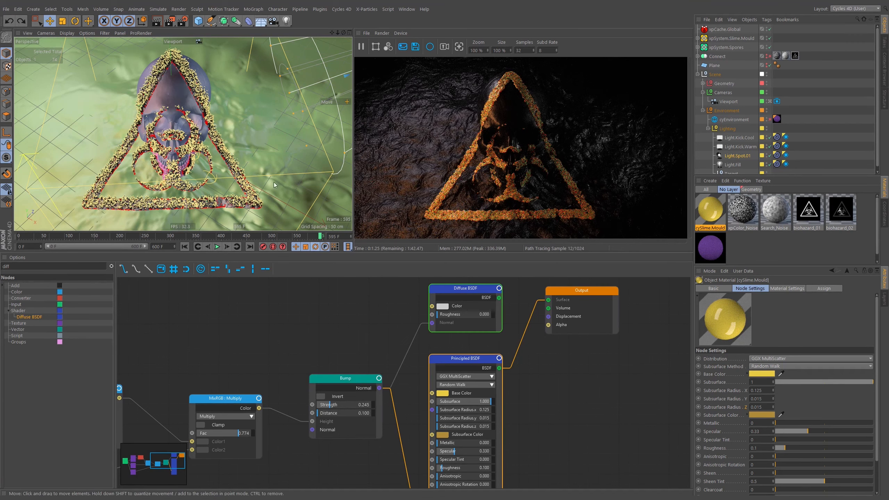
pyautogui.keyDown('alt'); pyautogui.moveTo(173, 157); pyautogui.dragTo(165, 158); pyautogui.keyUp('alt')
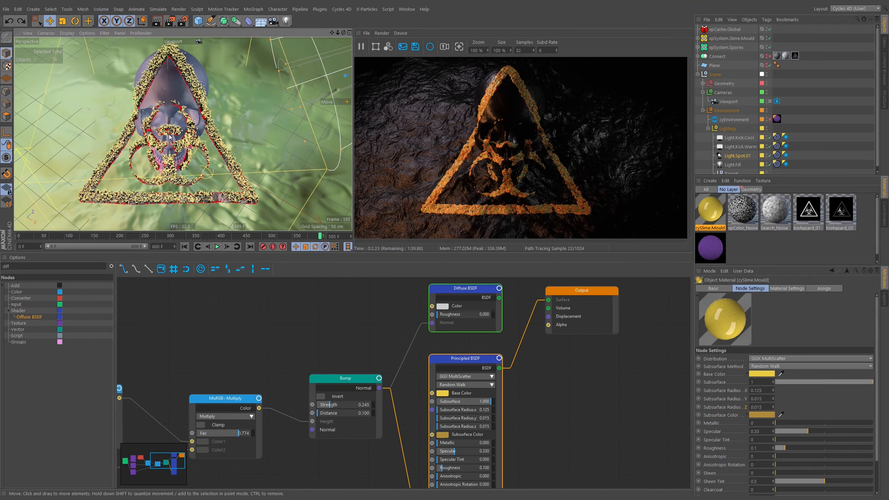
pyautogui.moveTo(168, 137)
pyautogui.keyDown('alt'); pyautogui.mouseDown()
pyautogui.moveTo(150, 115)
pyautogui.moveTo(201, 102)
pyautogui.mouseUp(); pyautogui.keyUp('alt')
pyautogui.scroll(6, 208, 92)
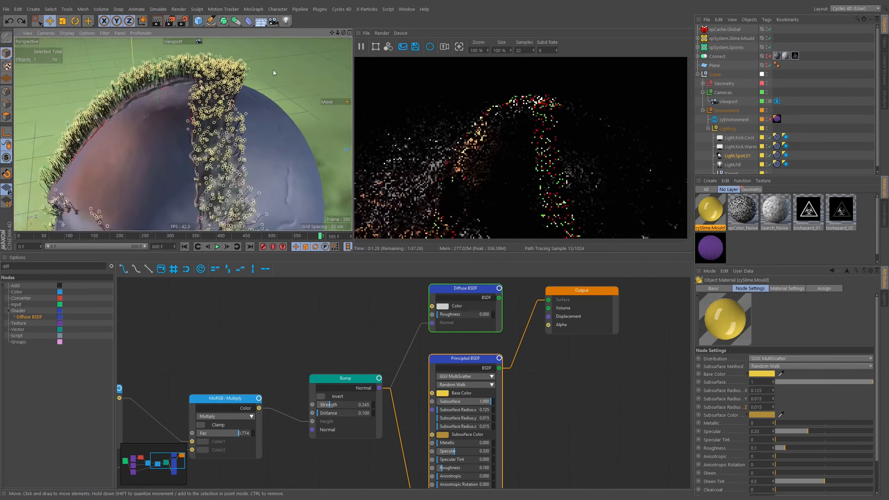
pyautogui.keyDown('alt'); pyautogui.moveTo(212, 112); pyautogui.dragTo(224, 82); pyautogui.keyUp('alt')
pyautogui.scroll(3, 214, 103)
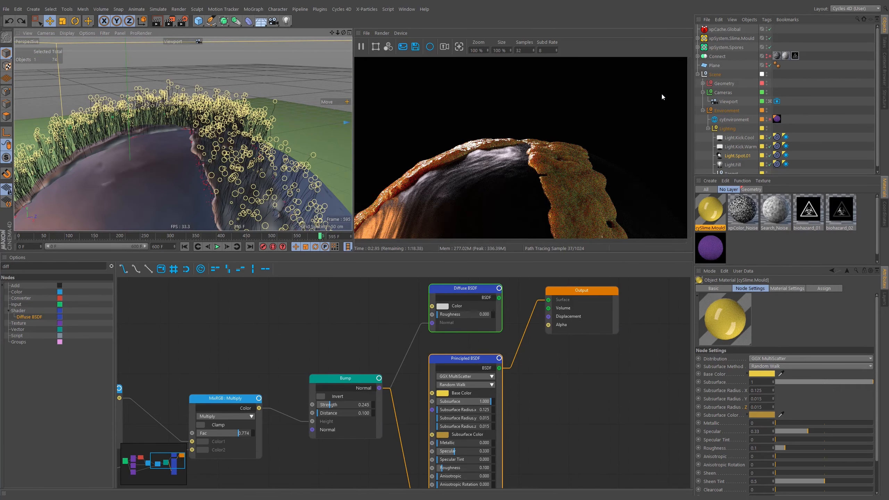
# Collapse the Scene group and create a new Cycles 4D Diffuse BSDF surface material
pyautogui.click(698, 74)
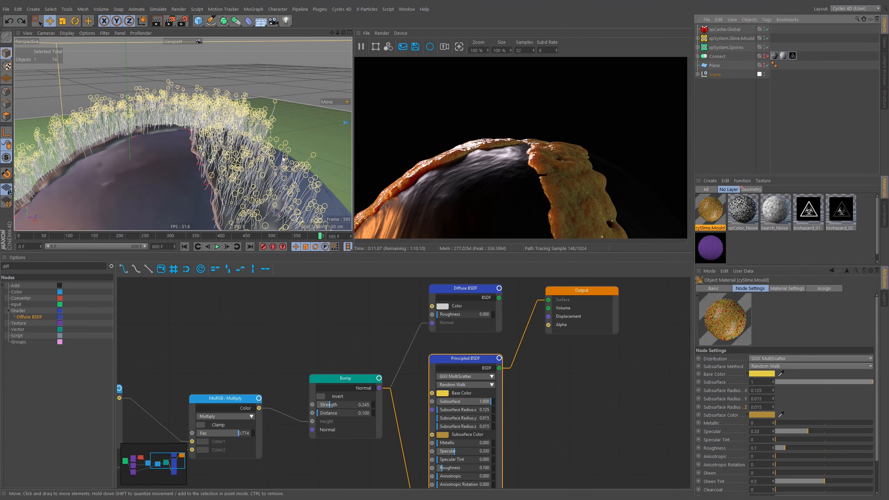
pyautogui.click(708, 180)
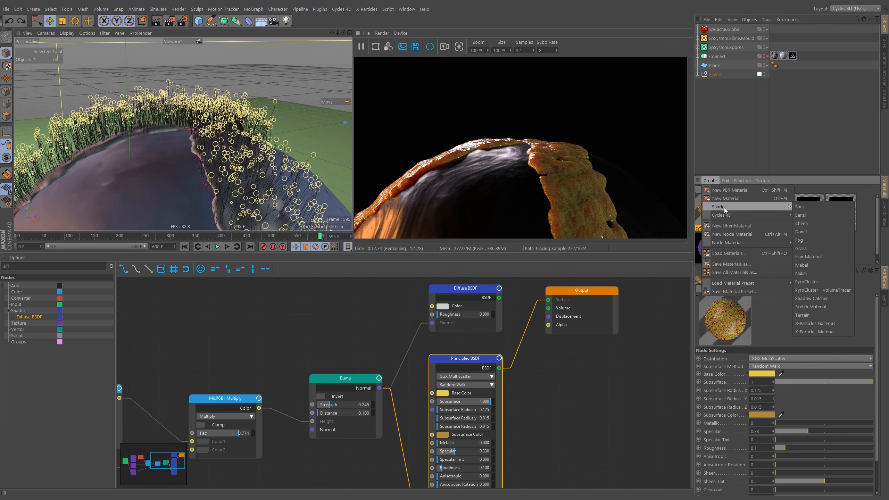
pyautogui.moveTo(725, 215)
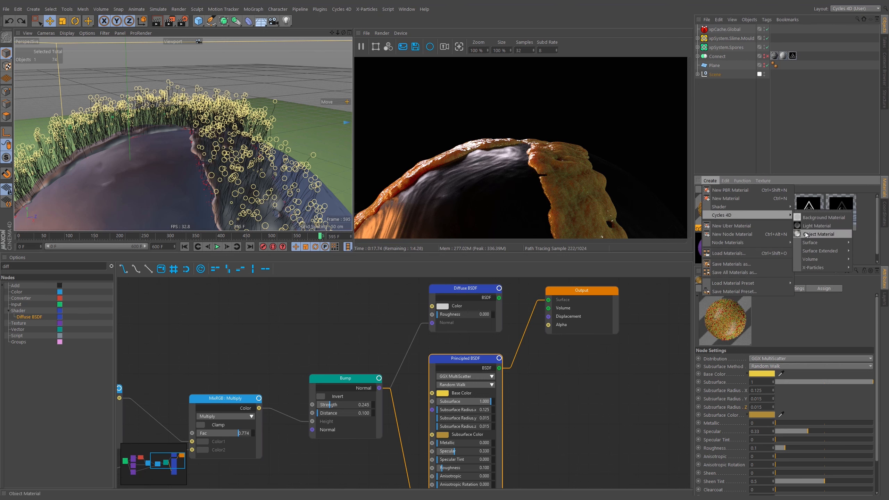
pyautogui.moveTo(805, 241)
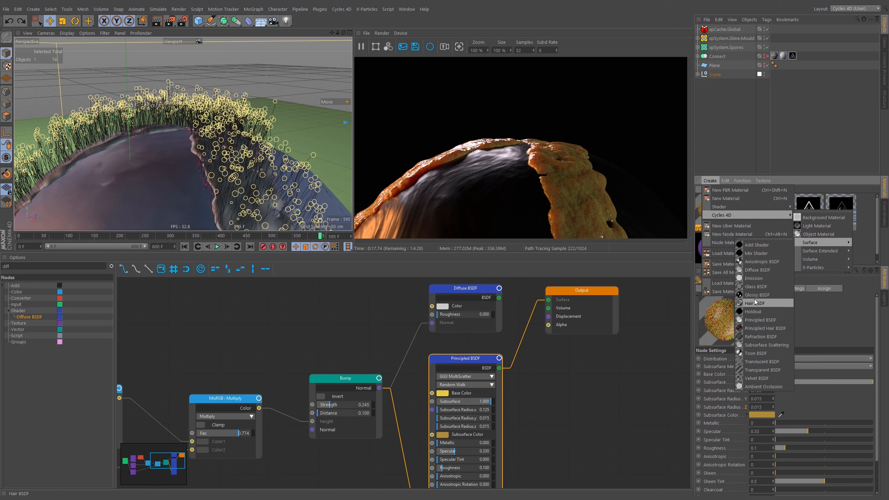
pyautogui.click(759, 270)
# Space the new material's Diffuse BSDF and Output nodes apart in the node graph
pyautogui.moveTo(348, 386); pyautogui.dragTo(590, 377, button='middle')
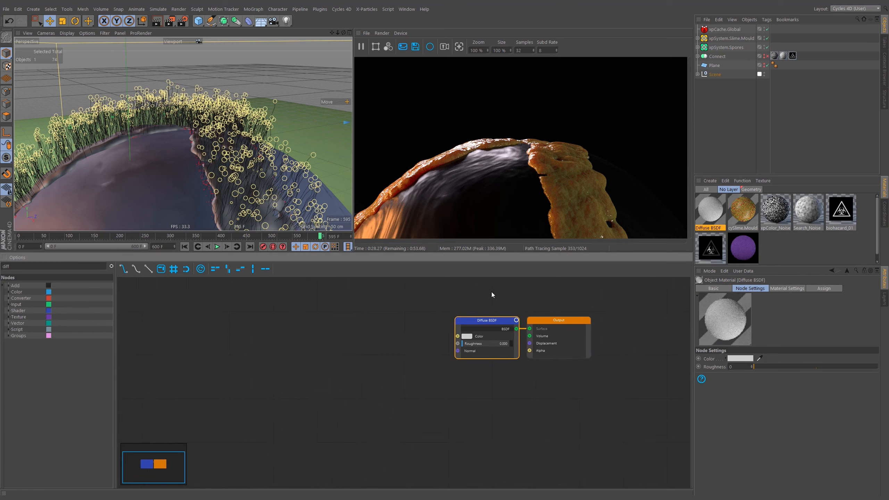
pyautogui.moveTo(475, 322); pyautogui.dragTo(425, 317)
pyautogui.moveTo(558, 320); pyautogui.dragTo(558, 315)
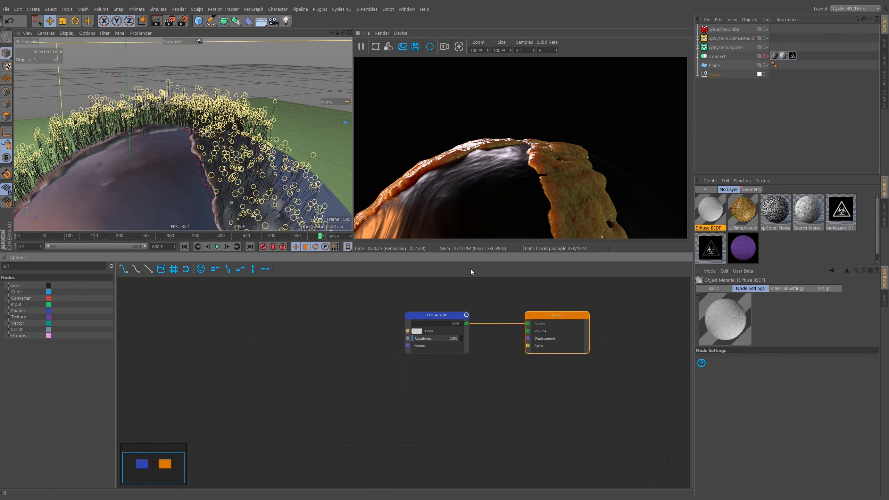
pyautogui.moveTo(484, 307); pyautogui.dragTo(557, 335, button='middle')
# Change the Diffuse BSDF node's colour to a golden yellow with a hue of 47°
pyautogui.click(490, 360)
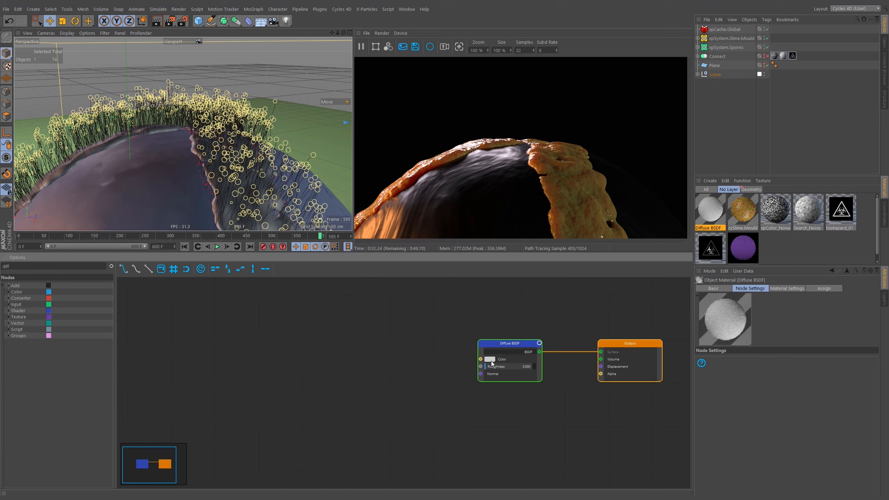
pyautogui.click(491, 361)
pyautogui.click(463, 360)
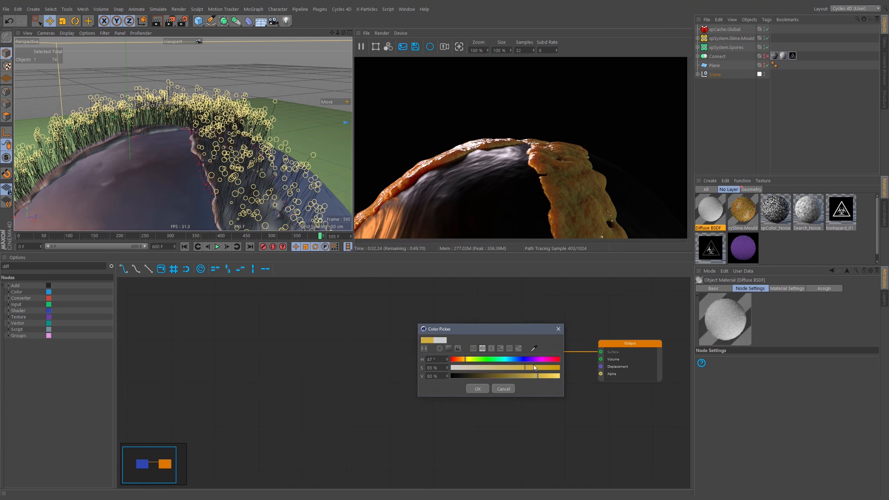
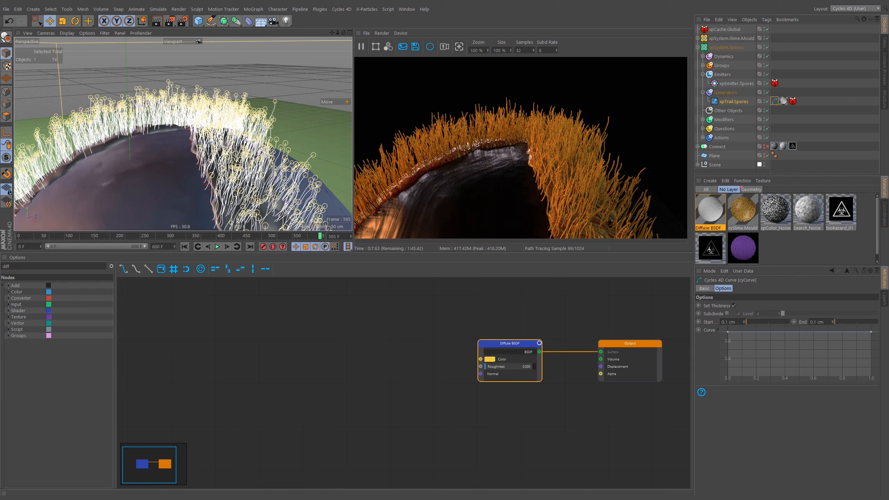
# Set both the Start and End thickness of the spore trail's Cycles 4D Curve tag to 0.05 cm
pyautogui.doubleClick(734, 322)
pyautogui.write('0.05')
pyautogui.click(822, 322)
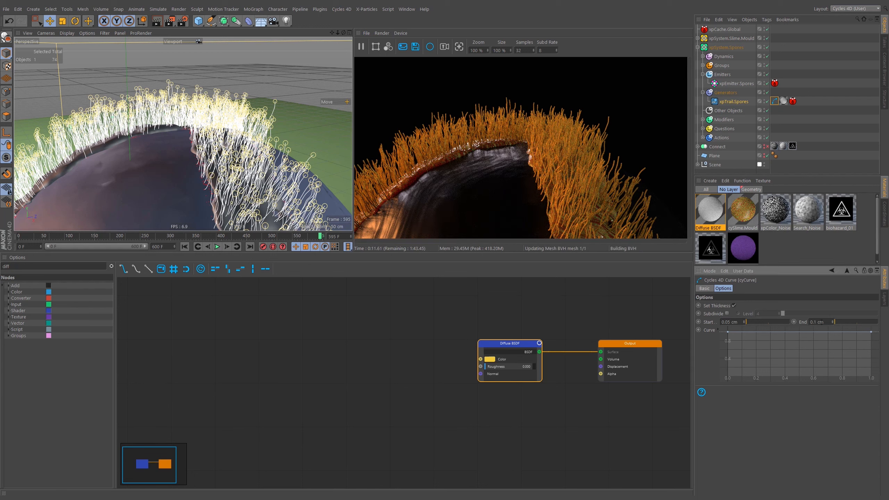
pyautogui.write('0.05')
pyautogui.press('Return')
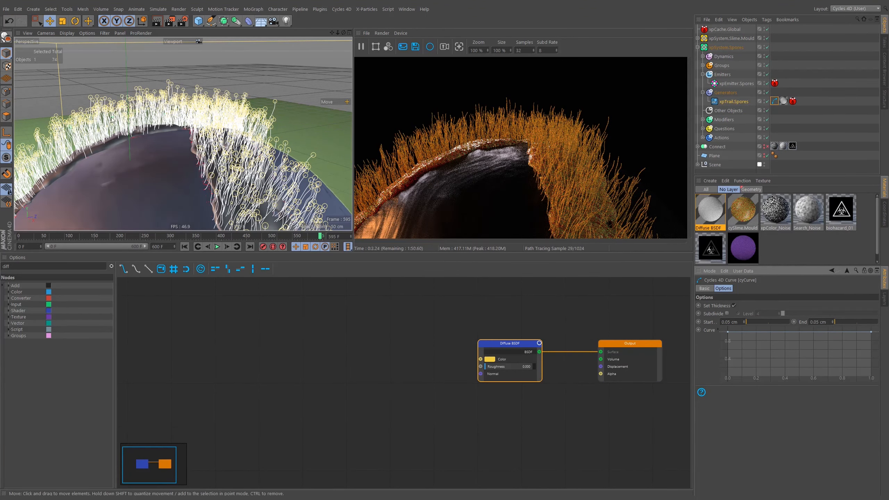
pyautogui.scroll(6, 101, 132)
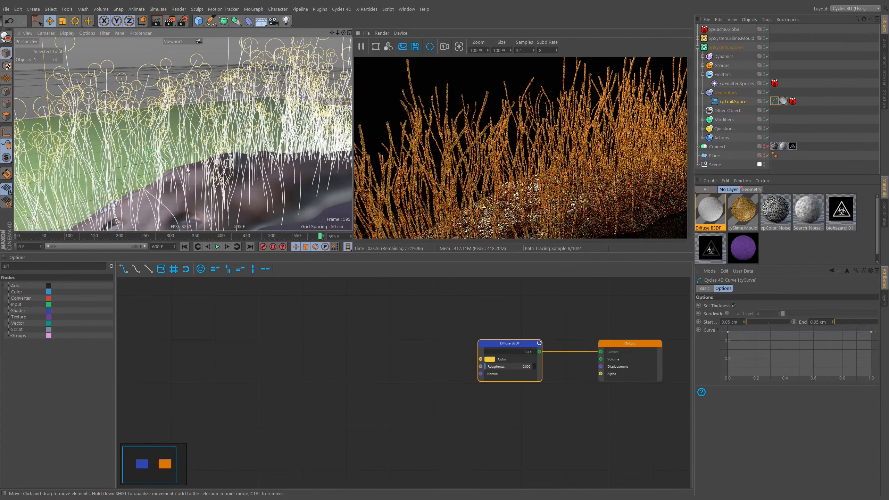
# Open the render settings, switch the renderer to Cycles 4D and enlarge the window to show all its options
pyautogui.click(182, 21)
pyautogui.moveTo(258, 31); pyautogui.dragTo(365, 215)
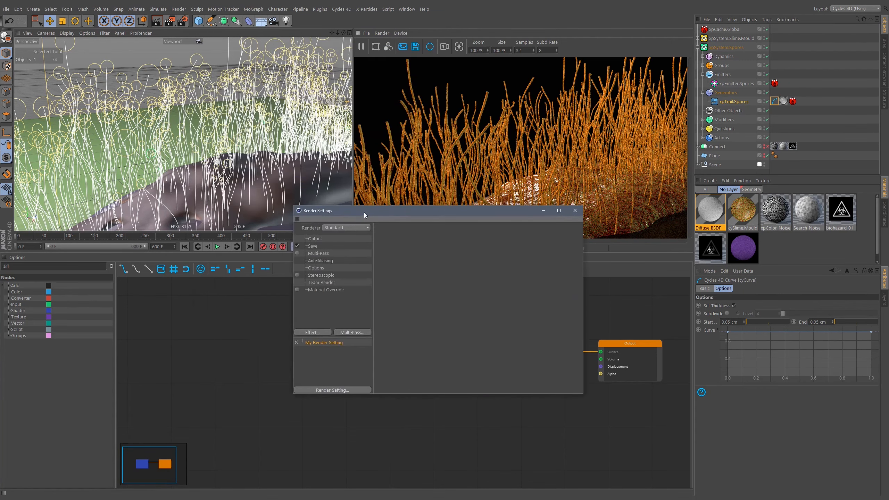
pyautogui.click(350, 228)
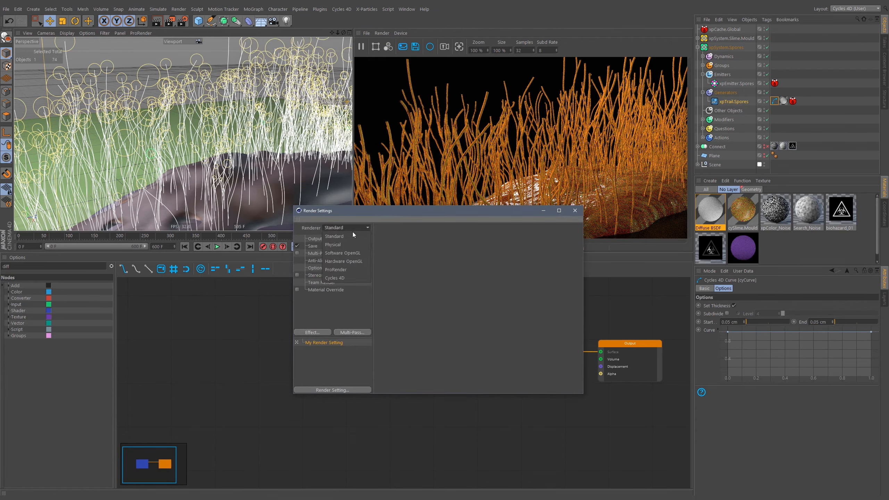
pyautogui.click(339, 278)
pyautogui.moveTo(419, 210); pyautogui.dragTo(132, 54)
pyautogui.moveTo(288, 237); pyautogui.dragTo(383, 400)
pyautogui.moveTo(258, 58); pyautogui.dragTo(270, 46)
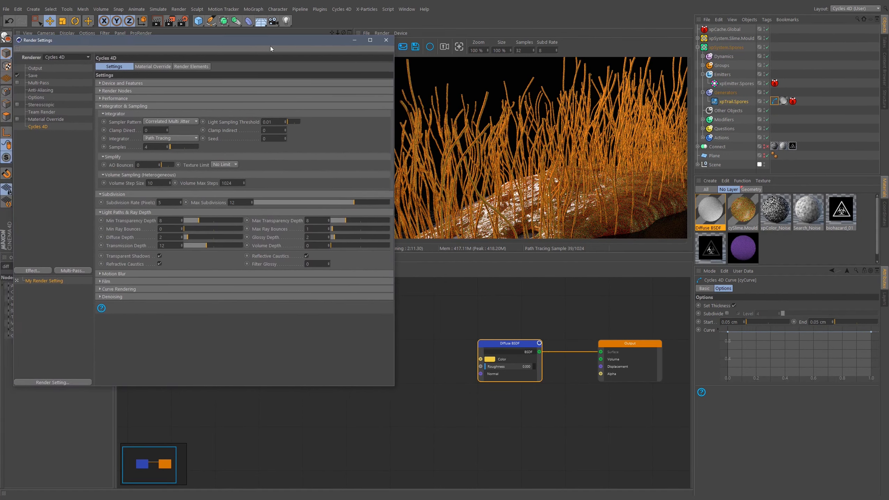
# Set the integrator samples to 24 and review the Performance settings
pyautogui.doubleClick(148, 148)
pyautogui.write('24')
pyautogui.press('Return')
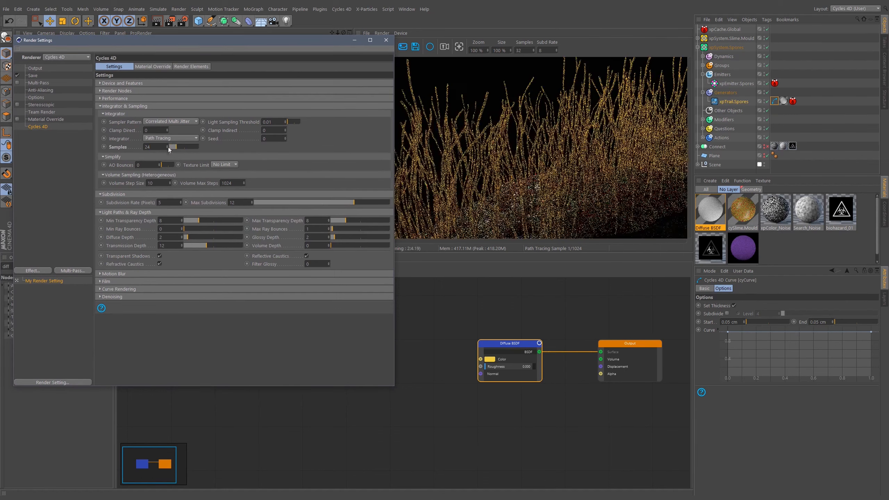
pyautogui.click(123, 106)
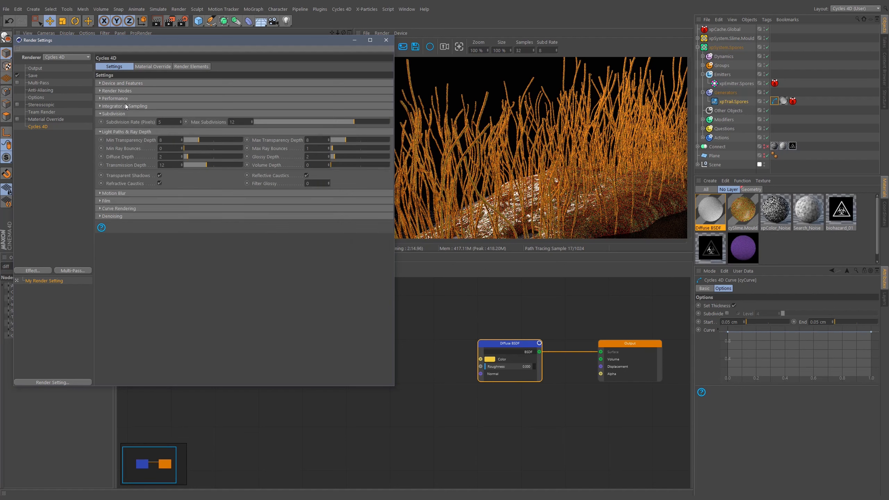
pyautogui.click(128, 98)
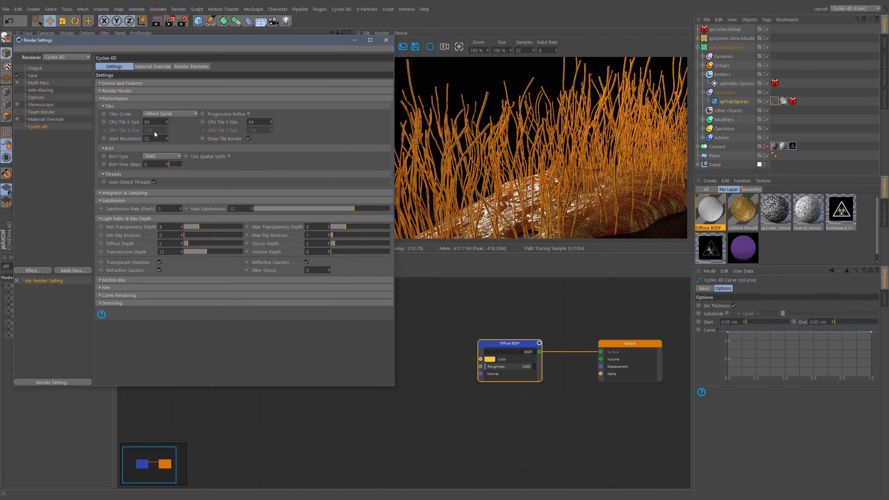
pyautogui.click(122, 99)
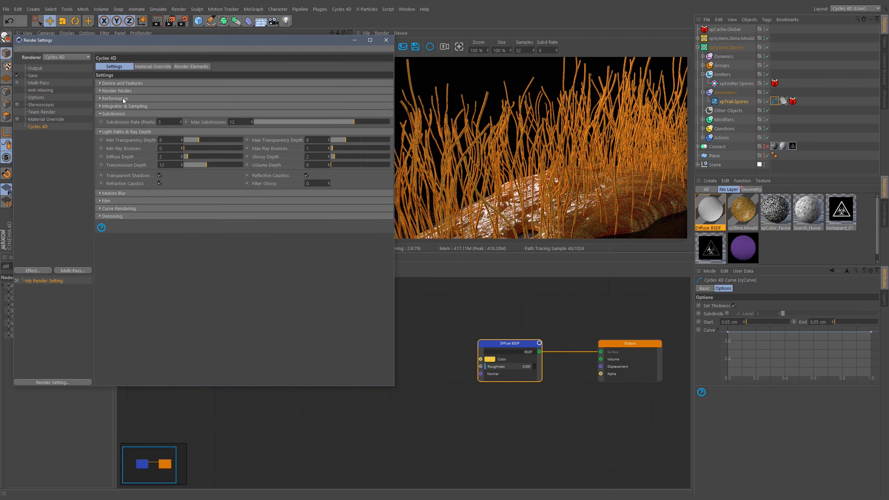
# Set the Cycles 4D render device to CUDA and collapse the device settings
pyautogui.click(129, 90)
pyautogui.click(134, 84)
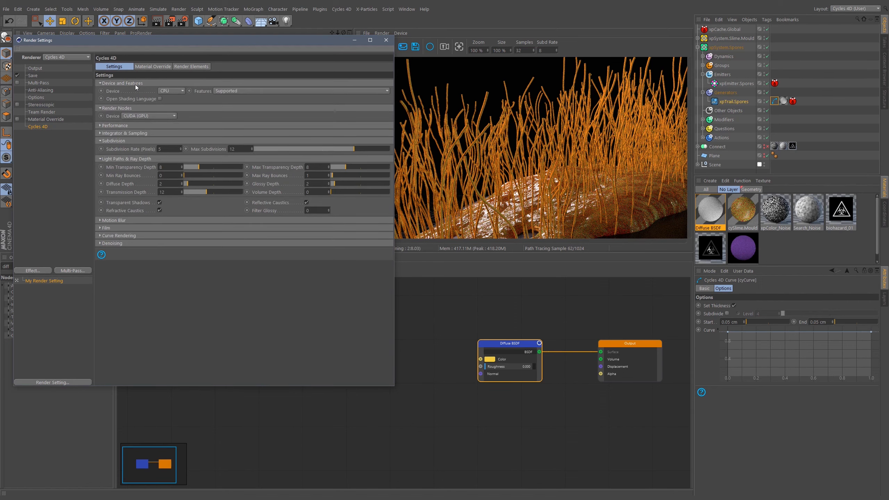
pyautogui.click(171, 106)
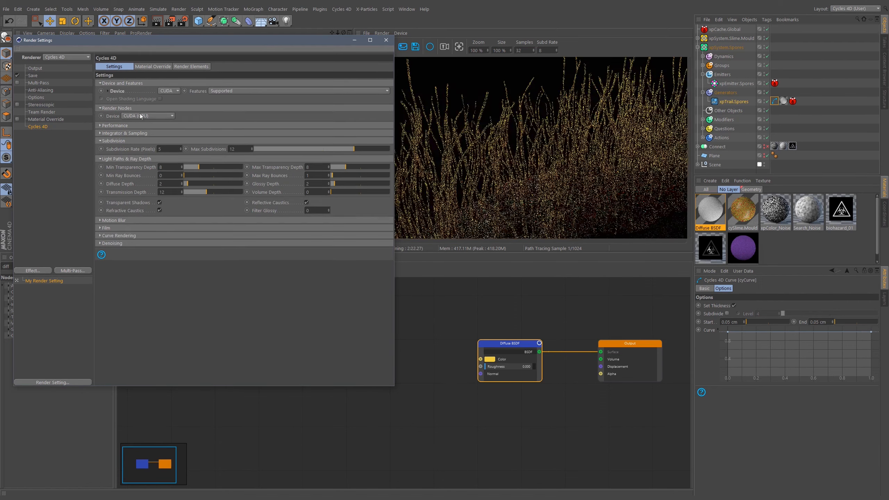
pyautogui.click(108, 91)
pyautogui.click(108, 91)
pyautogui.click(117, 83)
pyautogui.click(123, 90)
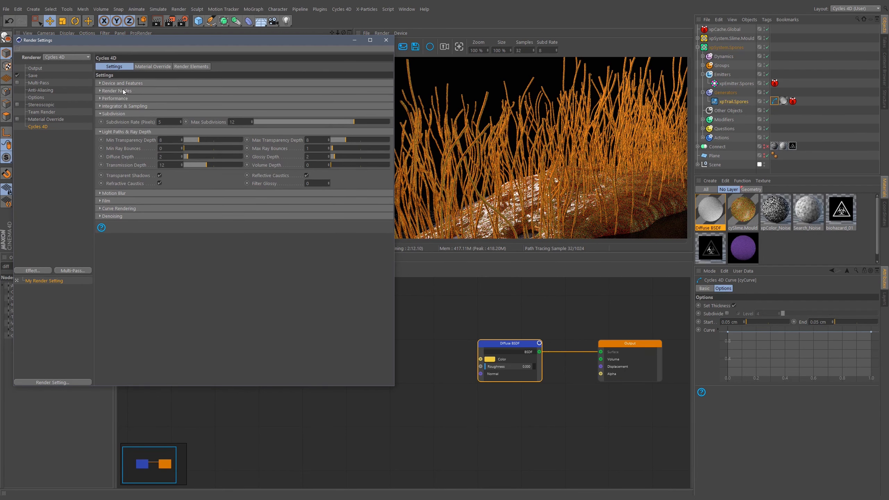
# Set the Curve Type in the Curve Rendering settings to Curve Segments
pyautogui.click(124, 131)
pyautogui.click(126, 113)
pyautogui.click(116, 144)
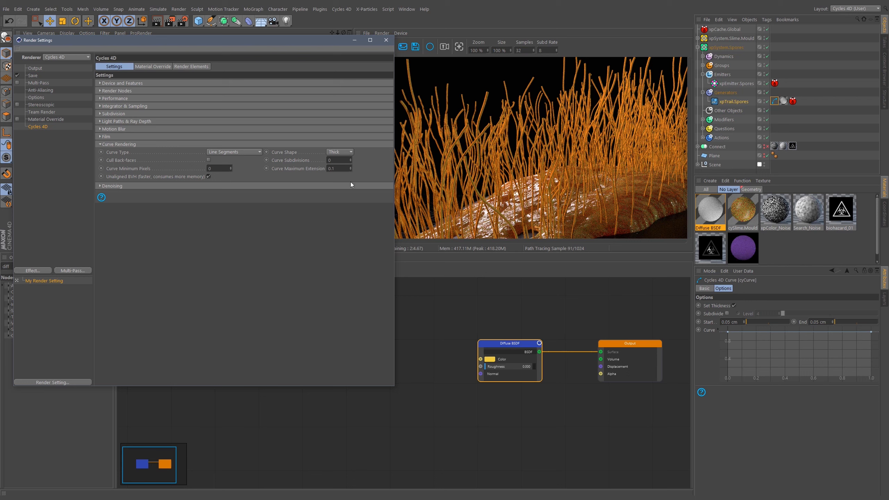
pyautogui.click(230, 152)
pyautogui.click(232, 159)
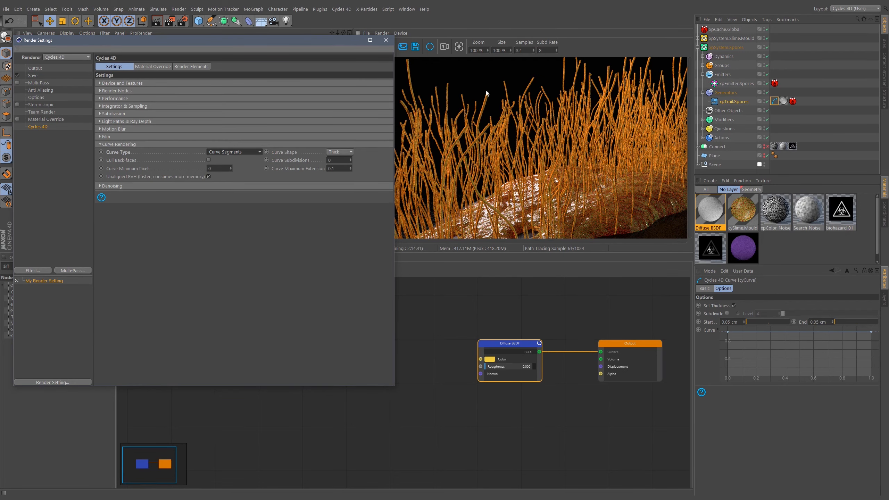
# Set the Curve Subdivisions to 3 and close the render settings
pyautogui.moveTo(300, 41); pyautogui.dragTo(260, 116)
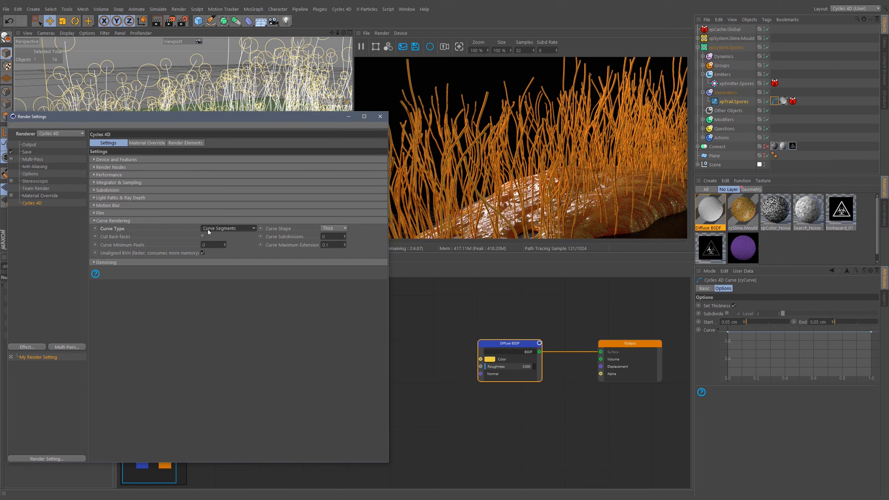
pyautogui.moveTo(326, 236); pyautogui.dragTo(319, 245)
pyautogui.write('2')
pyautogui.press('Return')
pyautogui.write('3')
pyautogui.press('Return')
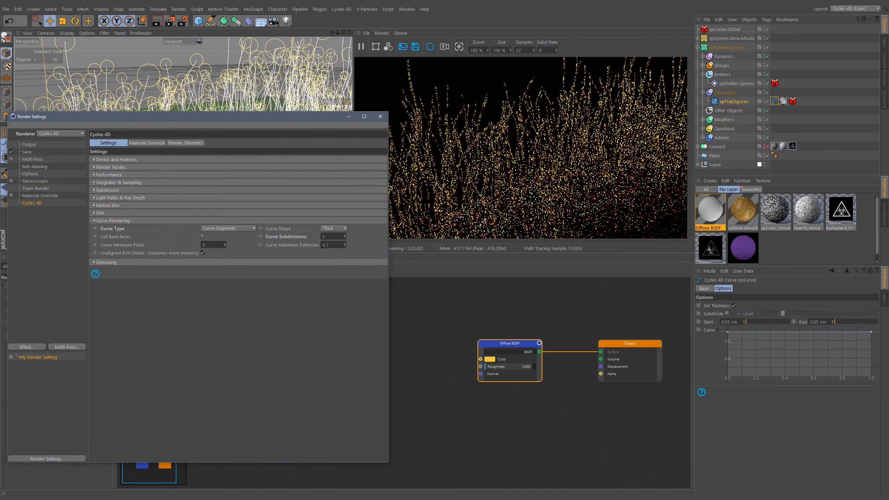
pyautogui.click(381, 118)
# Halve the Start and End thickness of the spore trail's curve tag to 0.025 cm each
pyautogui.keyDown('alt'); pyautogui.moveTo(219, 133); pyautogui.dragTo(275, 123); pyautogui.keyUp('alt')
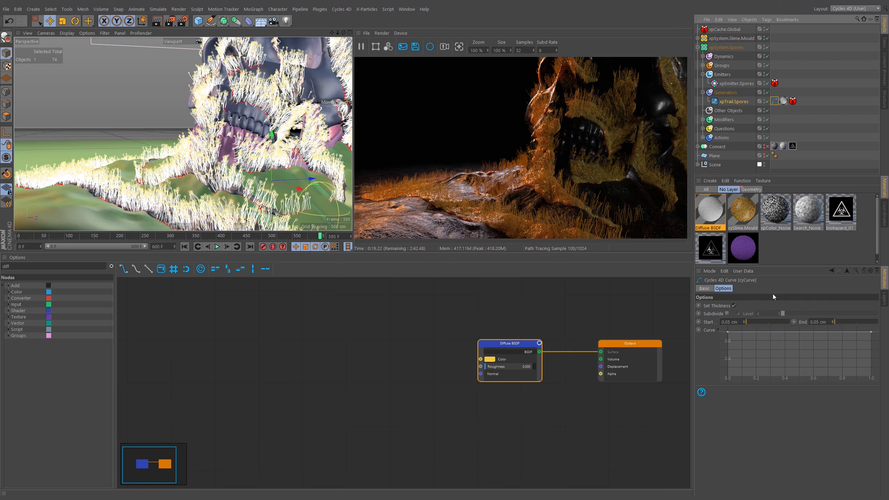
pyautogui.click(738, 323)
pyautogui.write('/2')
pyautogui.press('Return')
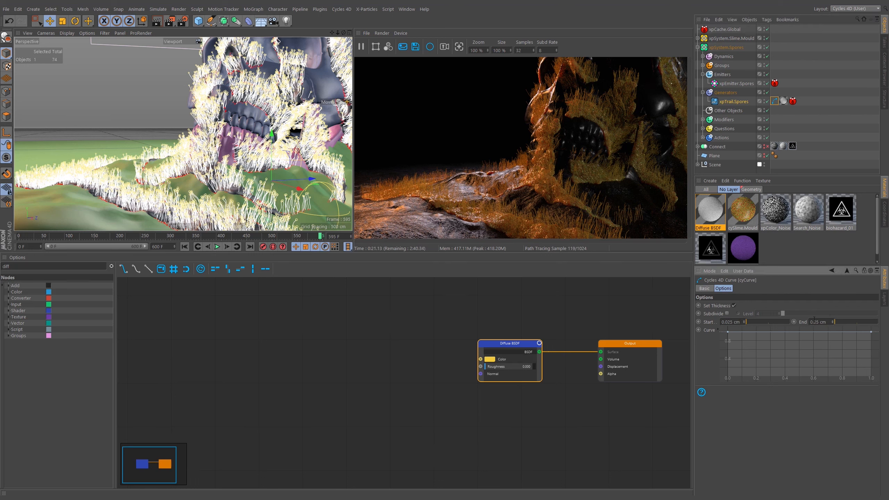
pyautogui.click(830, 322)
pyautogui.write('/2')
pyautogui.press('Return')
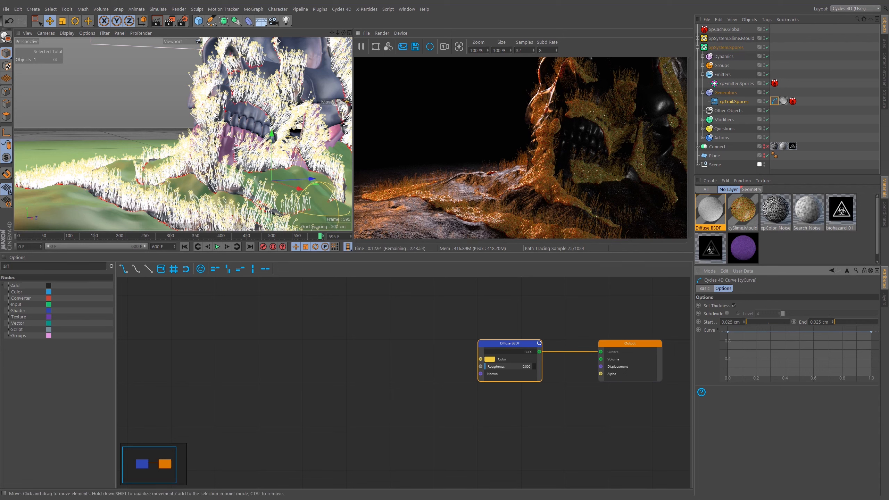
# Frame the spores on the skull's crown and add a Hair Info node to the spore material's graph
pyautogui.keyDown('alt'); pyautogui.moveTo(240, 102); pyautogui.dragTo(210, 162, button='middle'); pyautogui.keyUp('alt')
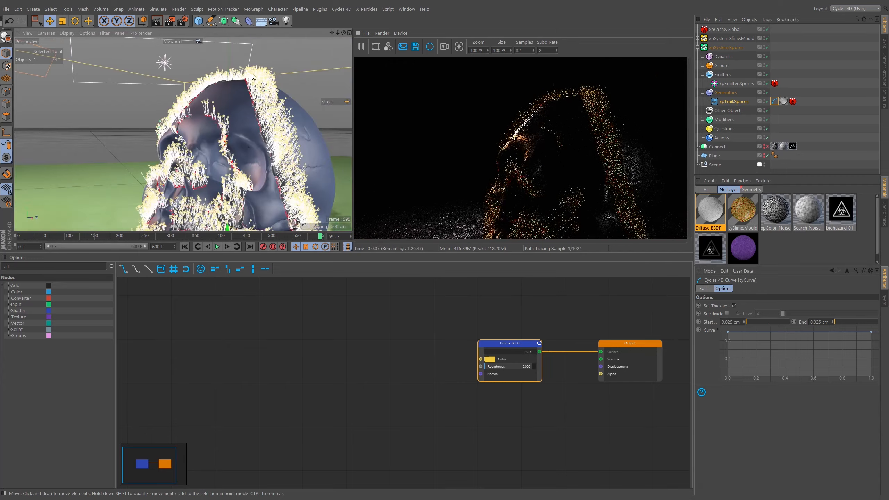
pyautogui.keyDown('alt'); pyautogui.moveTo(240, 102); pyautogui.dragTo(252, 102, button='right'); pyautogui.keyUp('alt')
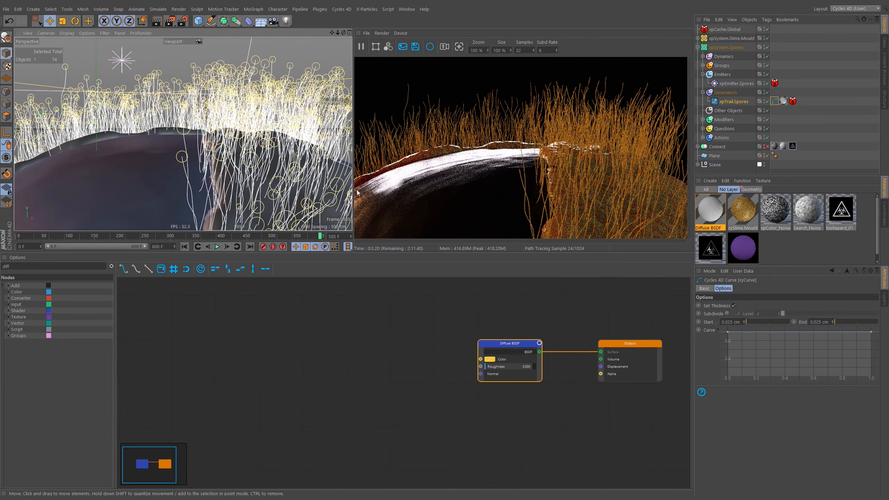
pyautogui.keyDown('alt'); pyautogui.moveTo(238, 137); pyautogui.dragTo(233, 142, button='right'); pyautogui.keyUp('alt')
pyautogui.keyDown('alt'); pyautogui.moveTo(232, 143); pyautogui.dragTo(262, 157); pyautogui.keyUp('alt')
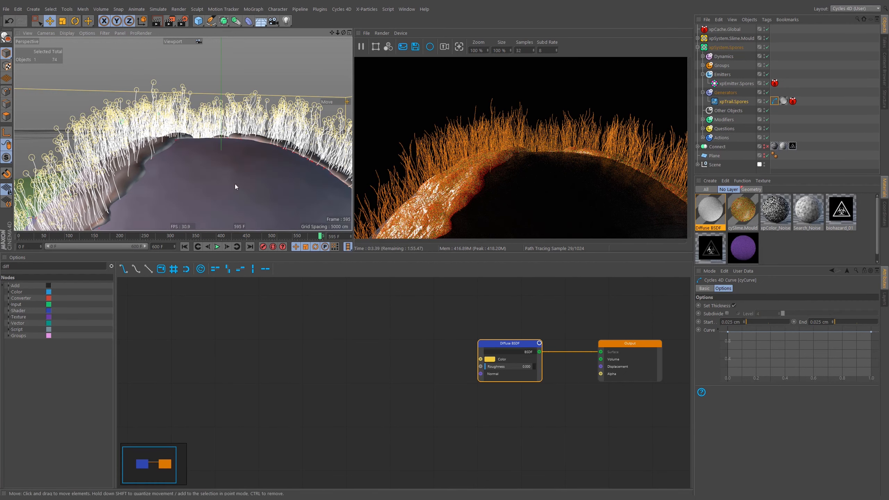
pyautogui.hotkey('ctrl', 'z')
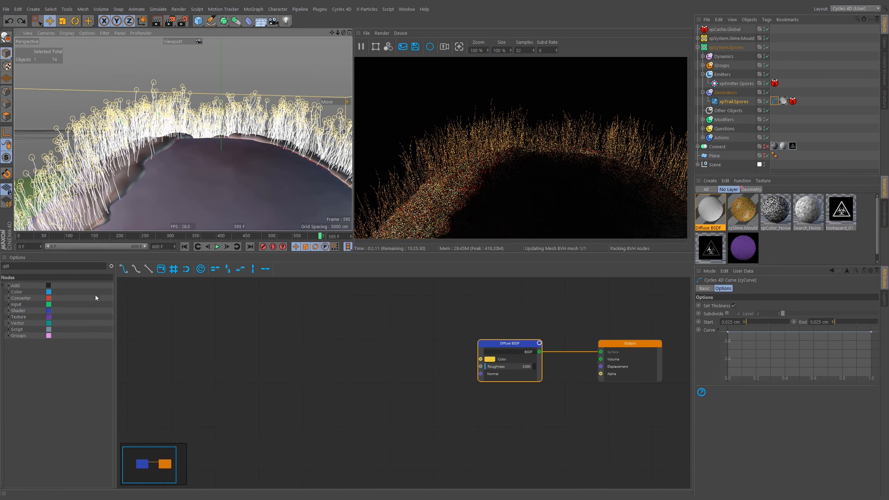
pyautogui.click(9, 292)
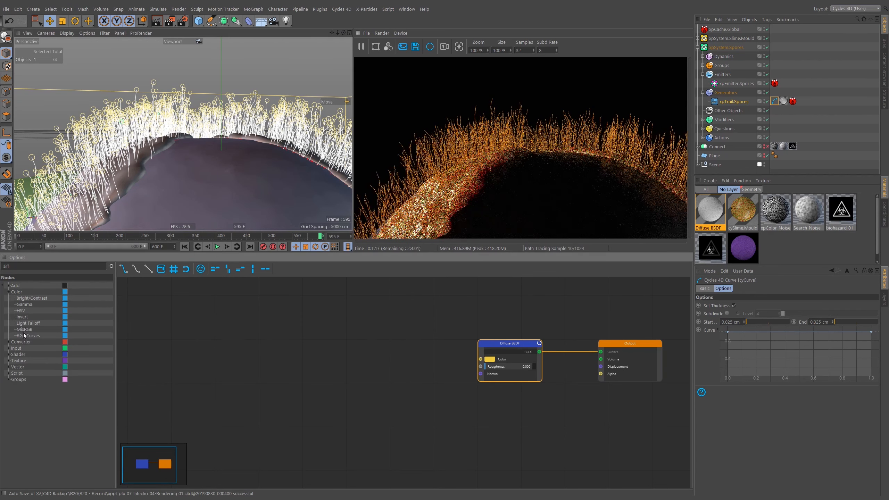
pyautogui.click(9, 292)
pyautogui.doubleClick(9, 267)
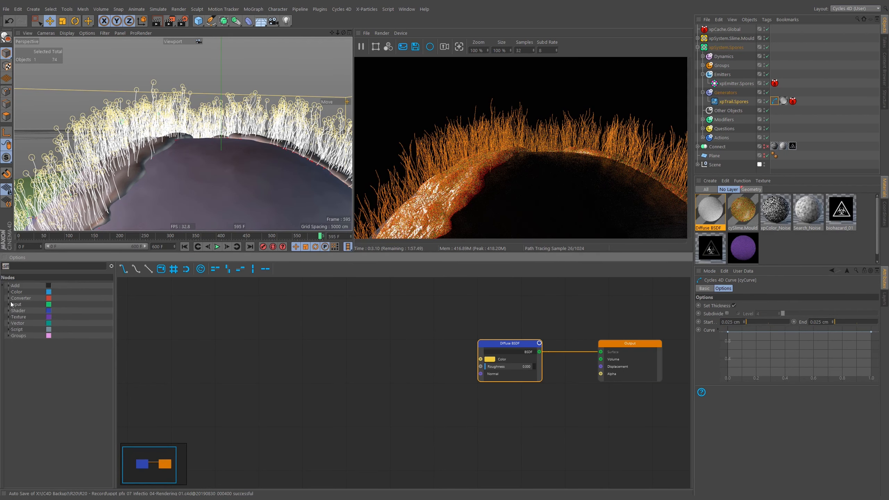
pyautogui.press('BackSpace')
pyautogui.click(9, 305)
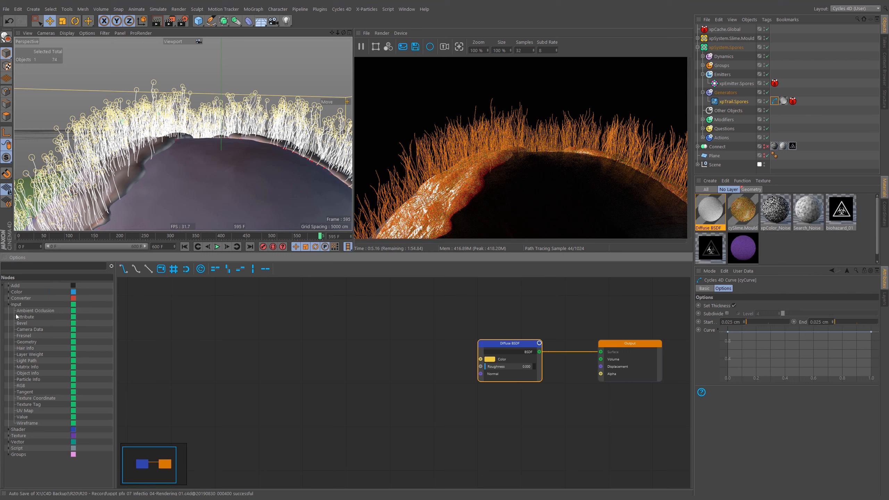
pyautogui.moveTo(36, 349); pyautogui.dragTo(361, 314)
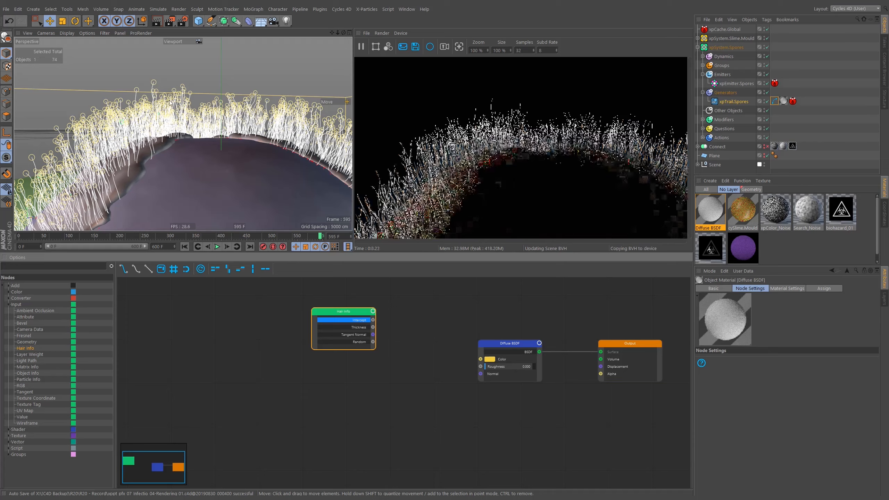
# Add a Color Ramp node between Hair Info and Diffuse BSDF, and connect Hair Info's Intercept output to the ramp's Fac input
pyautogui.keyDown('alt'); pyautogui.moveTo(161, 101); pyautogui.dragTo(214, 106, button='right'); pyautogui.keyUp('alt')
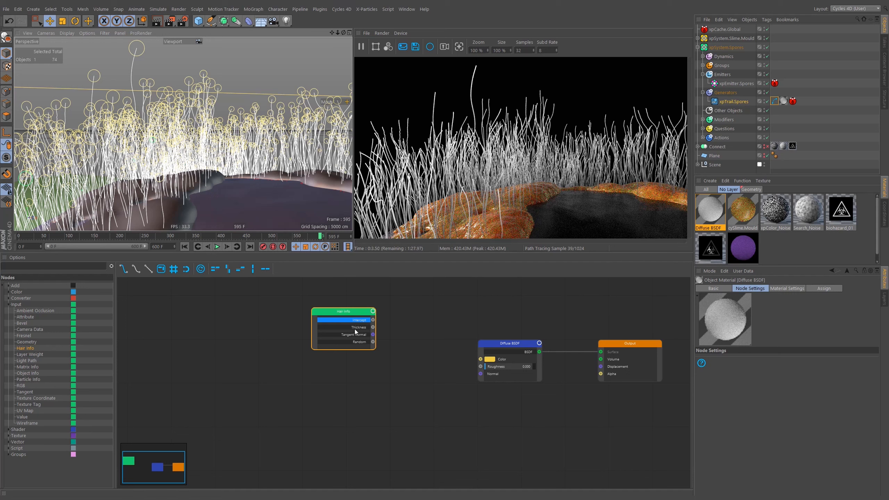
pyautogui.moveTo(350, 313); pyautogui.dragTo(352, 324)
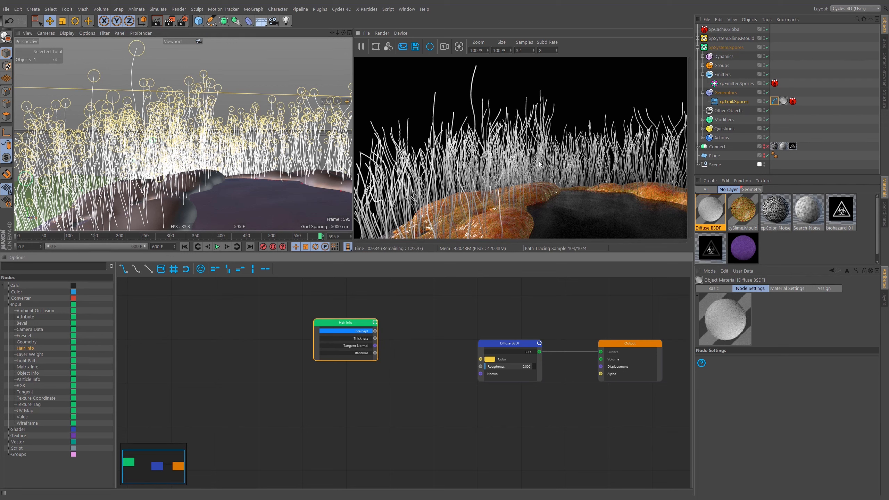
pyautogui.moveTo(373, 322); pyautogui.dragTo(321, 327)
pyautogui.click(22, 265)
pyautogui.write('ram')
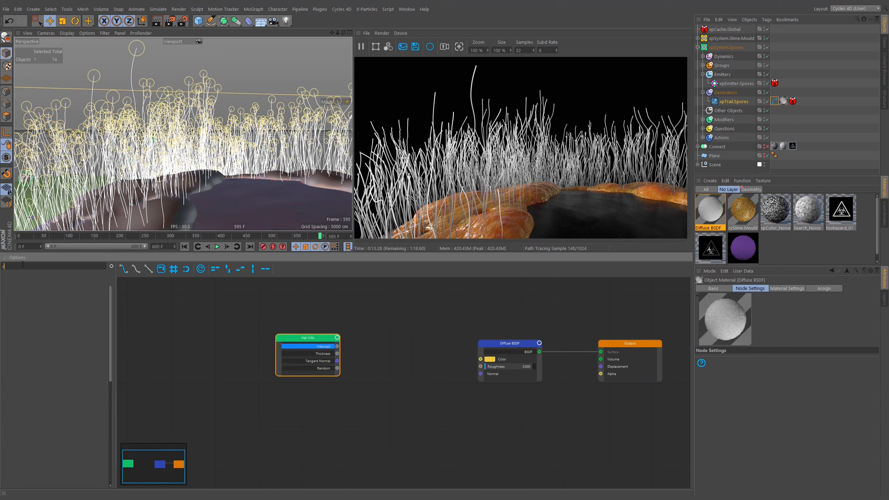
pyautogui.moveTo(215, 339); pyautogui.dragTo(389, 337)
pyautogui.moveTo(338, 346); pyautogui.dragTo(364, 365)
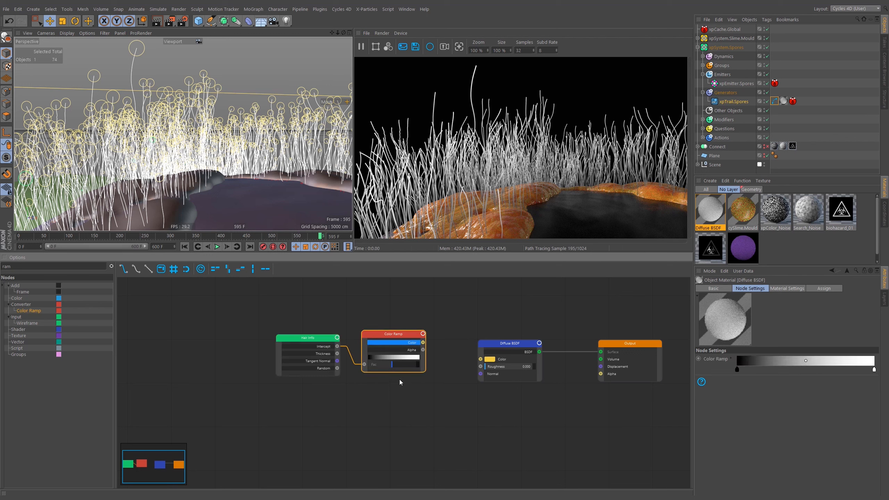
# Recolour both Color Ramp knots with the yellow sampled from Diffuse BSDF's Color swatch, at 61% saturation and 77% value
pyautogui.doubleClick(738, 369)
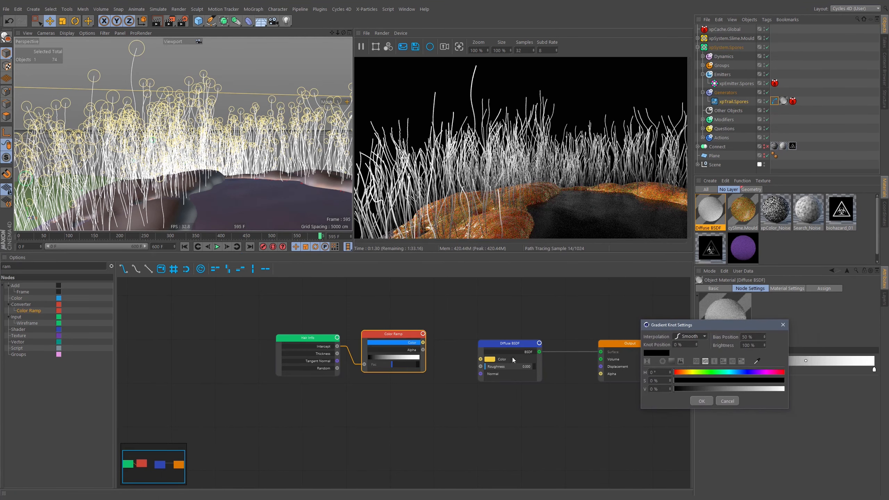
pyautogui.click(757, 362)
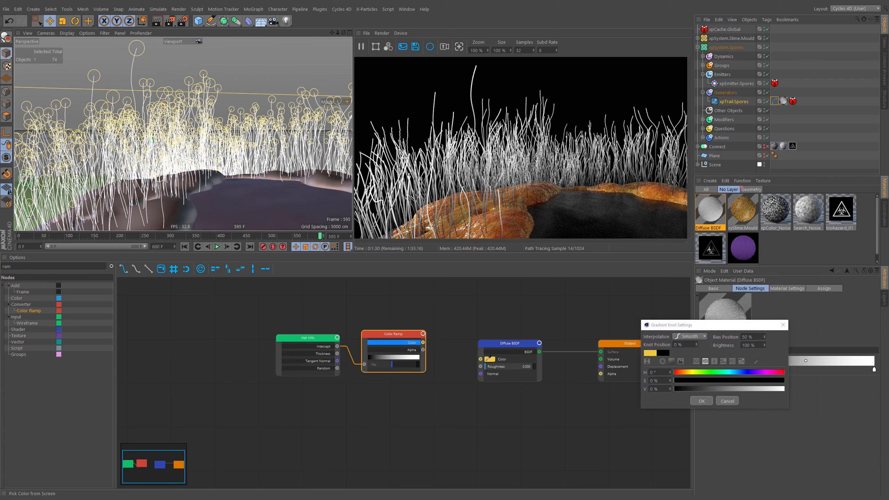
pyautogui.click(490, 360)
pyautogui.click(758, 389)
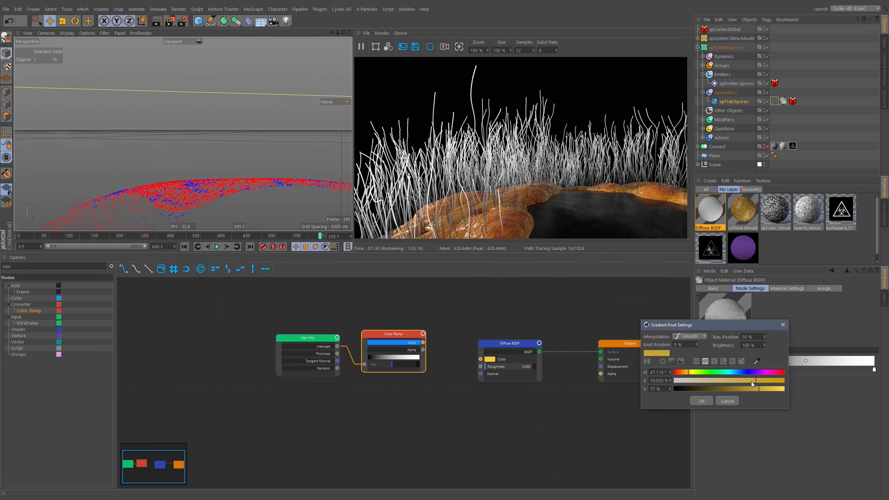
pyautogui.moveTo(752, 381); pyautogui.dragTo(741, 381)
pyautogui.click(701, 402)
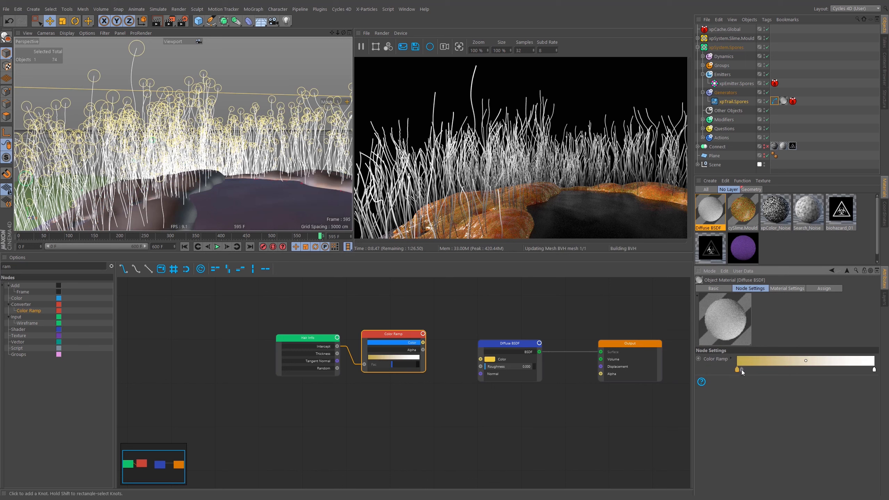
pyautogui.moveTo(874, 371); pyautogui.dragTo(781, 372)
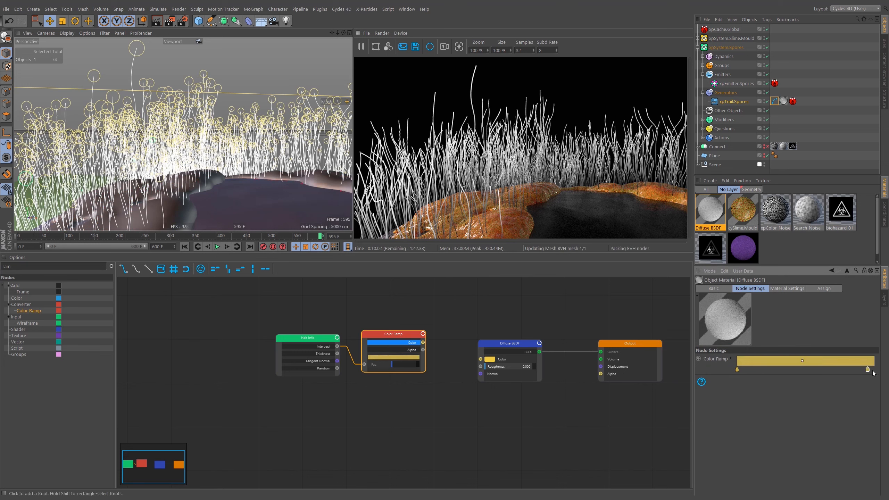
pyautogui.moveTo(872, 371); pyautogui.dragTo(874, 371)
# Recolour the ramp's start knot with an orange-brown sampled from the rendered slime mould, set to 68% saturation and 64% value
pyautogui.click(737, 370)
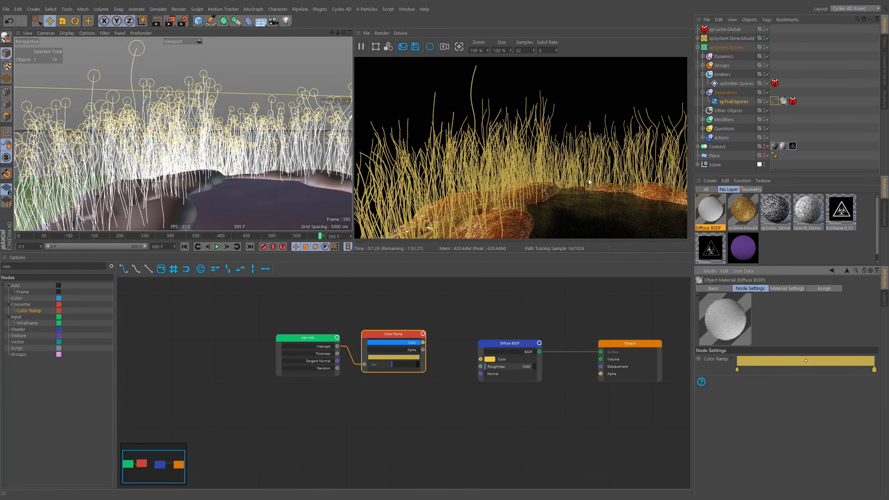
pyautogui.doubleClick(737, 369)
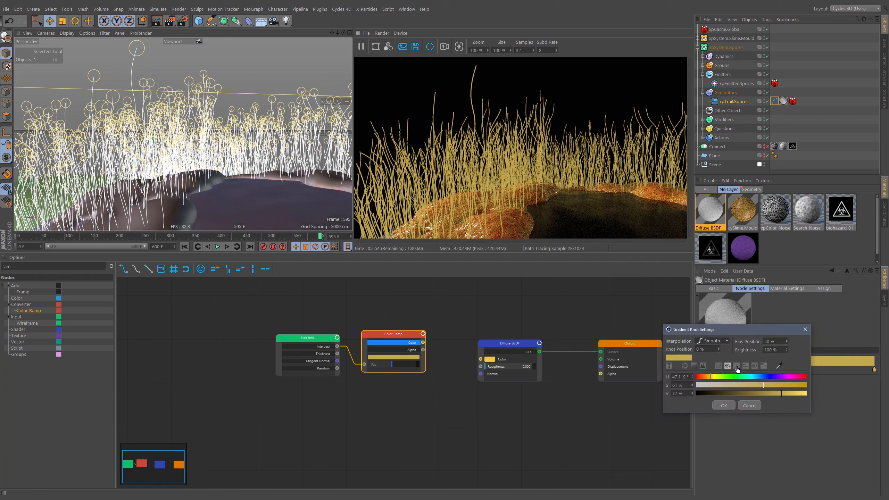
pyautogui.click(779, 366)
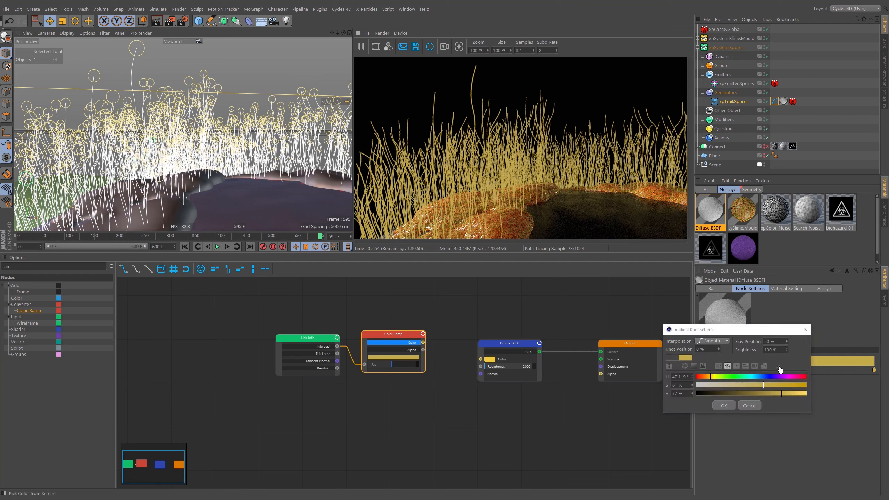
pyautogui.click(506, 227)
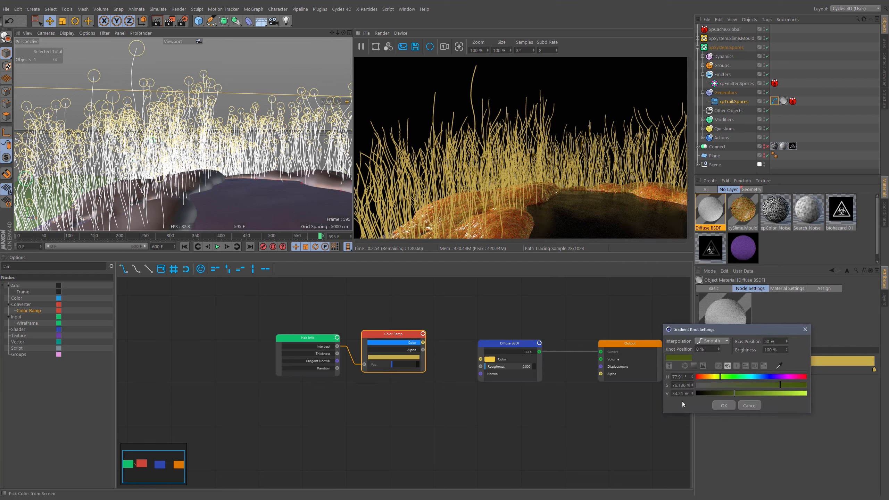
pyautogui.click(780, 366)
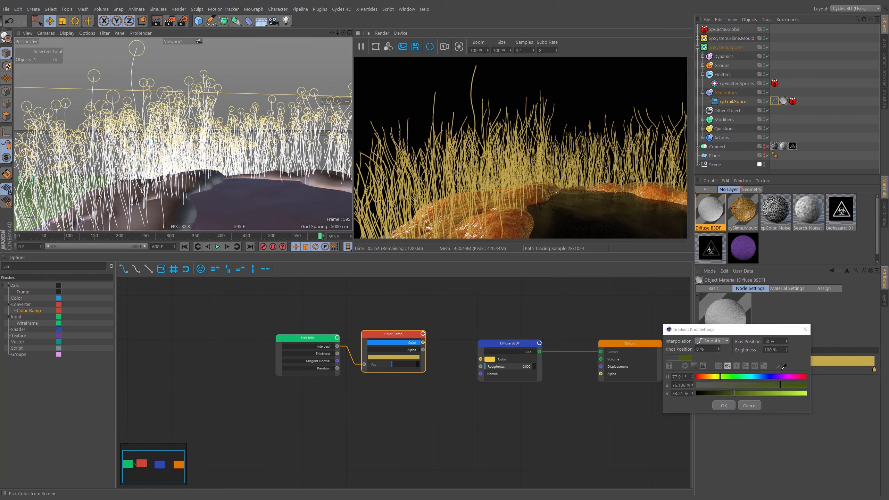
pyautogui.click(499, 231)
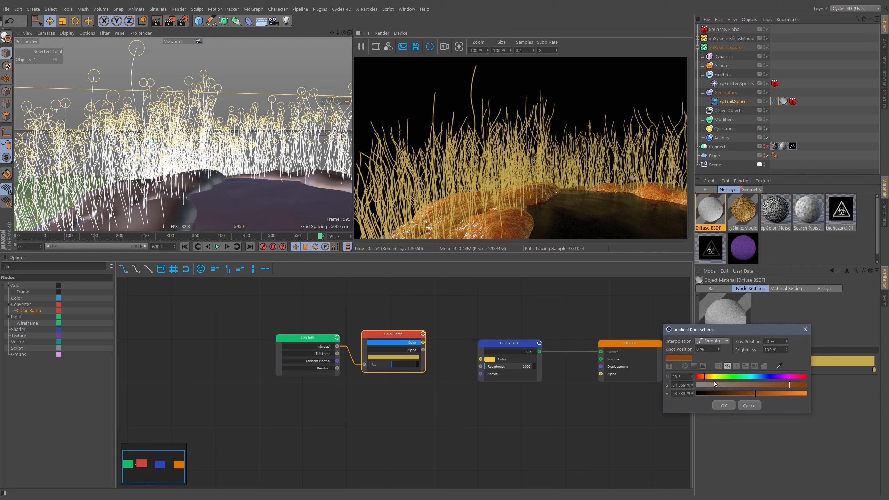
pyautogui.moveTo(755, 393); pyautogui.dragTo(773, 385)
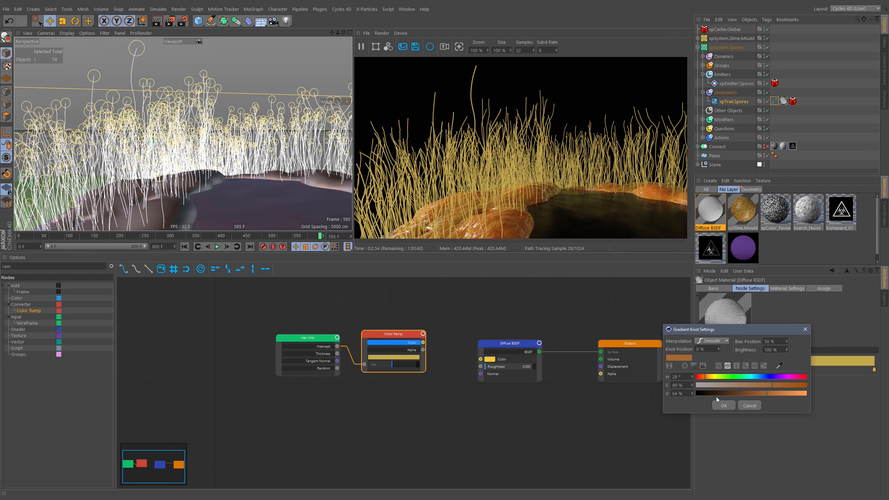
pyautogui.click(719, 405)
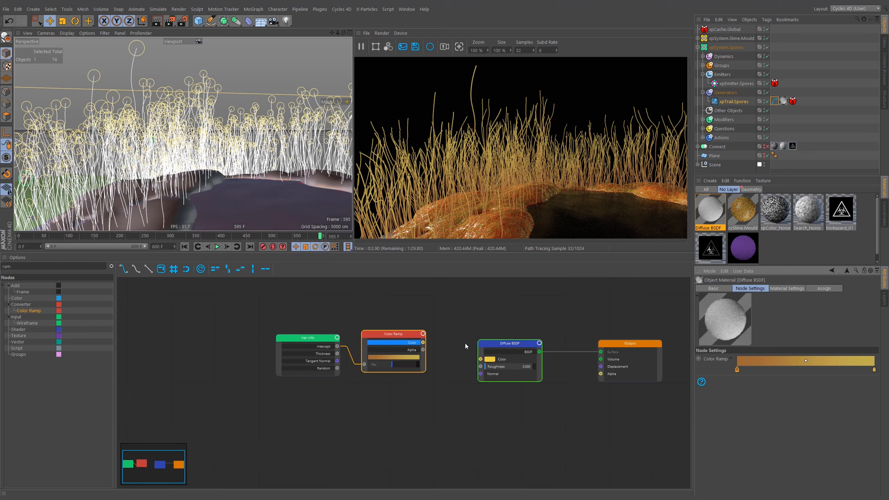
# Connect the Color Ramp's Color output to the Color input of Diffuse BSDF
pyautogui.moveTo(423, 342); pyautogui.dragTo(480, 359)
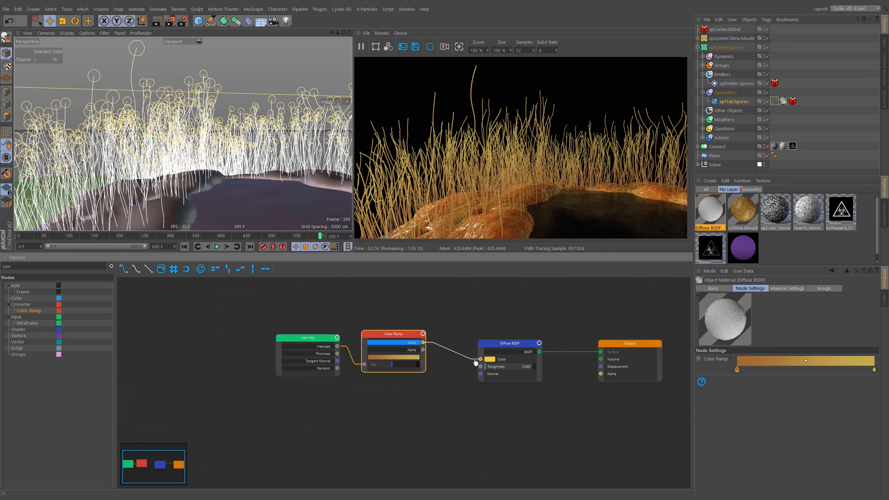
pyautogui.click(410, 344)
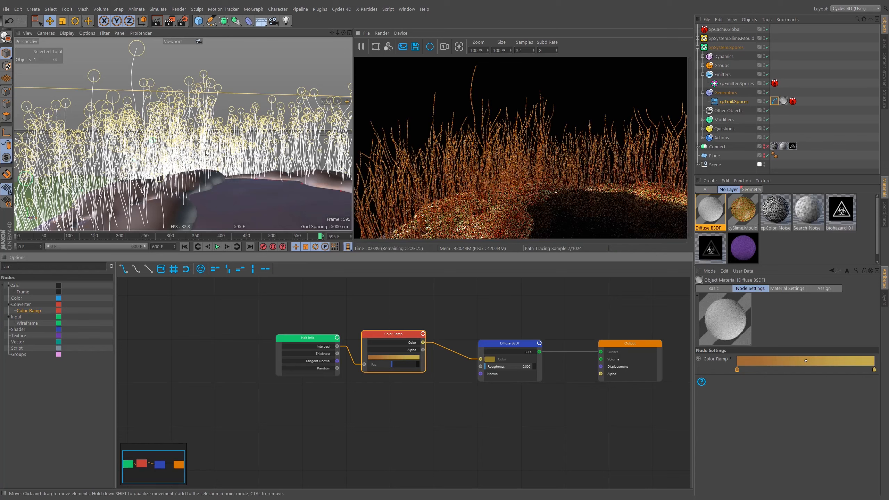
# Examine the spore trails' colour gradient in the live render from several angles around the skull, from face to crown
pyautogui.keyDown('alt'); pyautogui.moveTo(217, 170); pyautogui.dragTo(198, 177, button='right'); pyautogui.keyUp('alt')
pyautogui.keyDown('alt'); pyautogui.moveTo(259, 178); pyautogui.dragTo(248, 160, button='middle'); pyautogui.keyUp('alt')
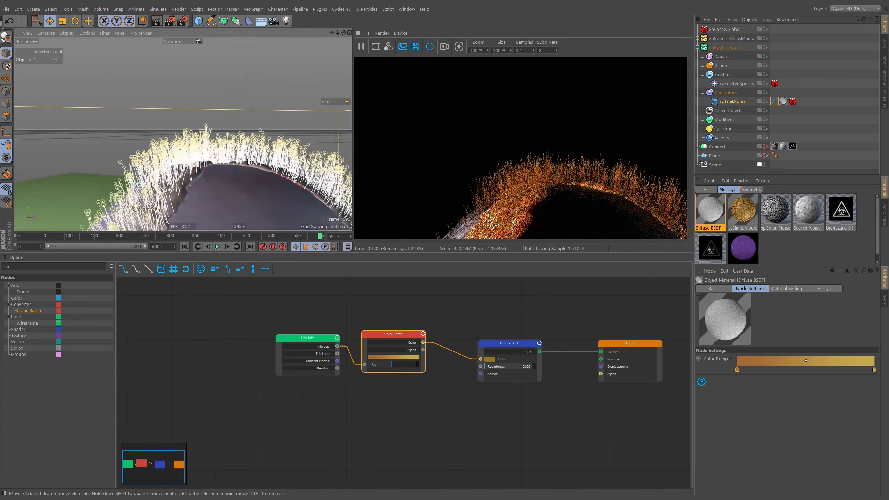
pyautogui.keyDown('alt'); pyautogui.moveTo(248, 159); pyautogui.dragTo(266, 154); pyautogui.keyUp('alt')
pyautogui.keyDown('alt'); pyautogui.moveTo(175, 136); pyautogui.dragTo(199, 128, button='right'); pyautogui.keyUp('alt')
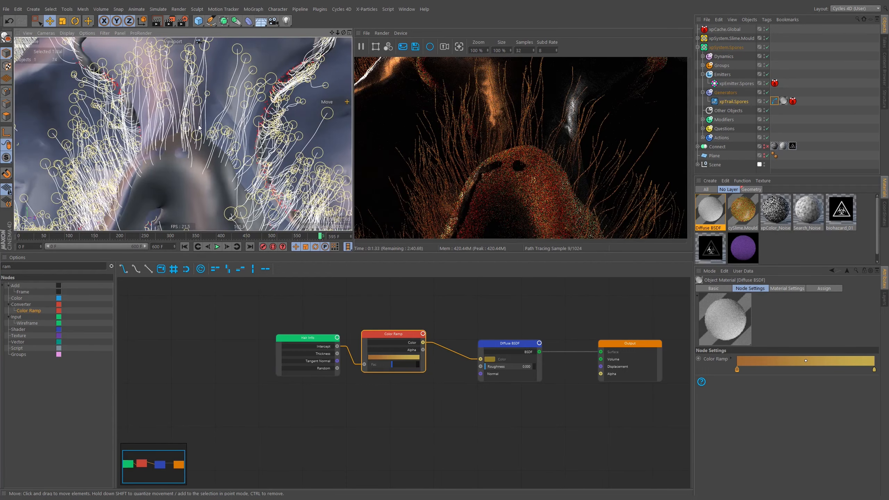
pyautogui.keyDown('alt'); pyautogui.moveTo(199, 128); pyautogui.dragTo(237, 138); pyautogui.keyUp('alt')
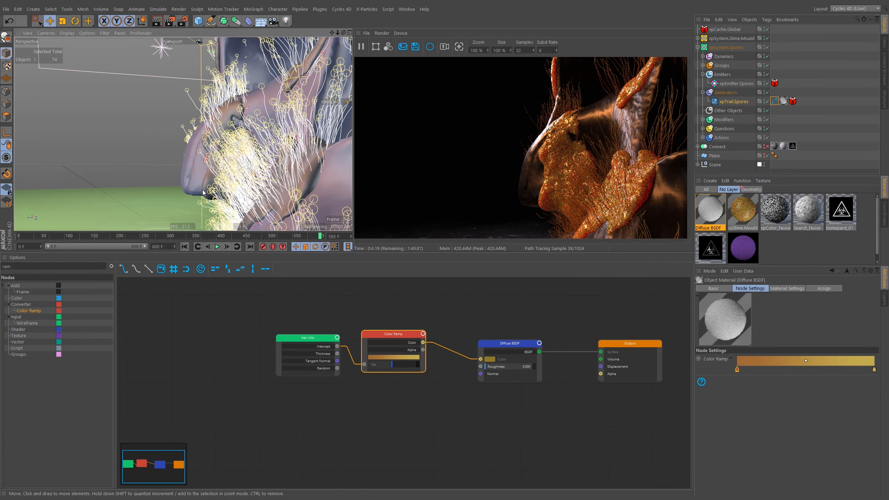
pyautogui.keyDown('alt'); pyautogui.moveTo(259, 106); pyautogui.dragTo(203, 189, button='middle'); pyautogui.keyUp('alt')
pyautogui.keyDown('alt'); pyautogui.moveTo(275, 67); pyautogui.dragTo(209, 168, button='middle'); pyautogui.keyUp('alt')
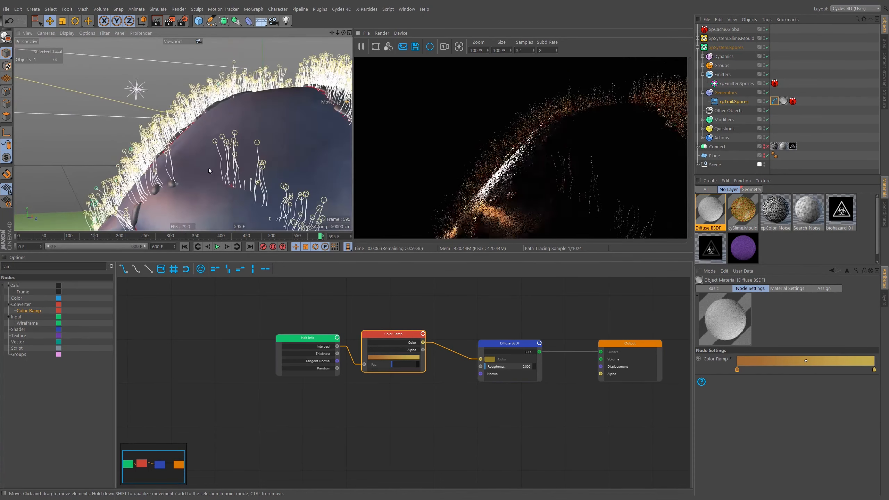
pyautogui.keyDown('alt'); pyautogui.moveTo(209, 170); pyautogui.dragTo(221, 145); pyautogui.keyUp('alt')
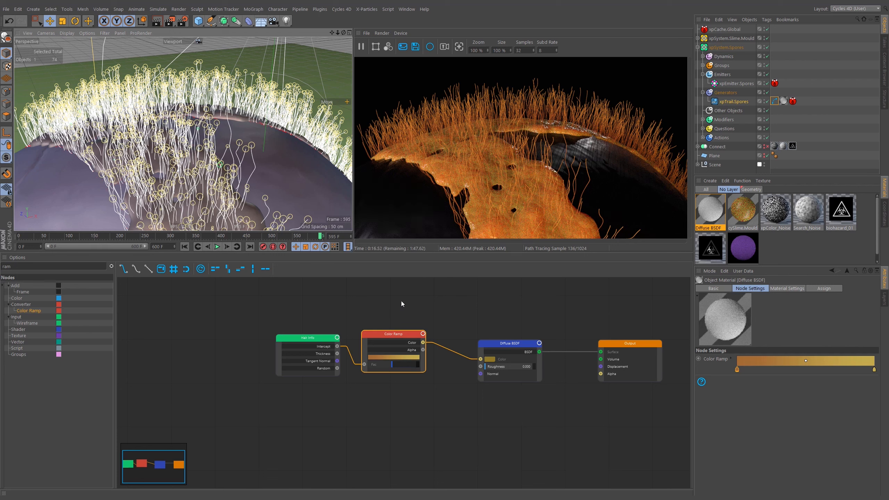
# Spread out the node graph by moving Hair Info and Color Ramp further away from Diffuse BSDF
pyautogui.moveTo(385, 337); pyautogui.dragTo(370, 347)
pyautogui.moveTo(303, 337); pyautogui.dragTo(242, 348)
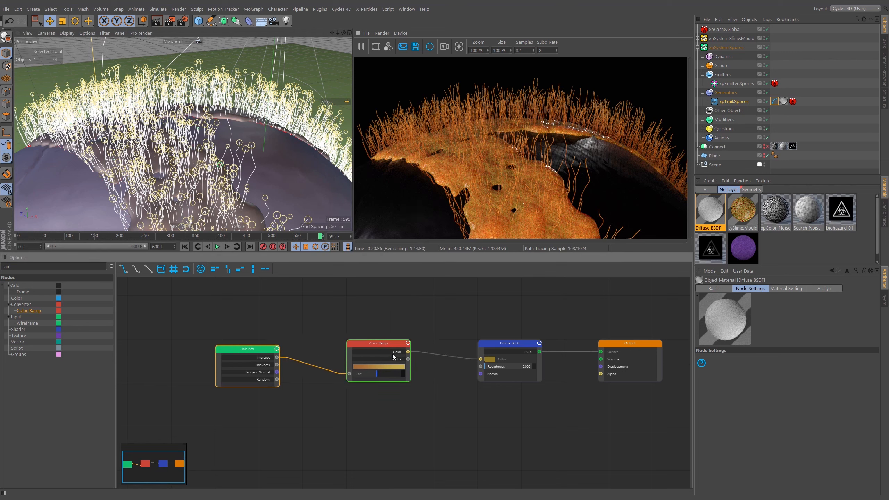
pyautogui.moveTo(393, 347); pyautogui.dragTo(329, 346)
pyautogui.click(498, 346)
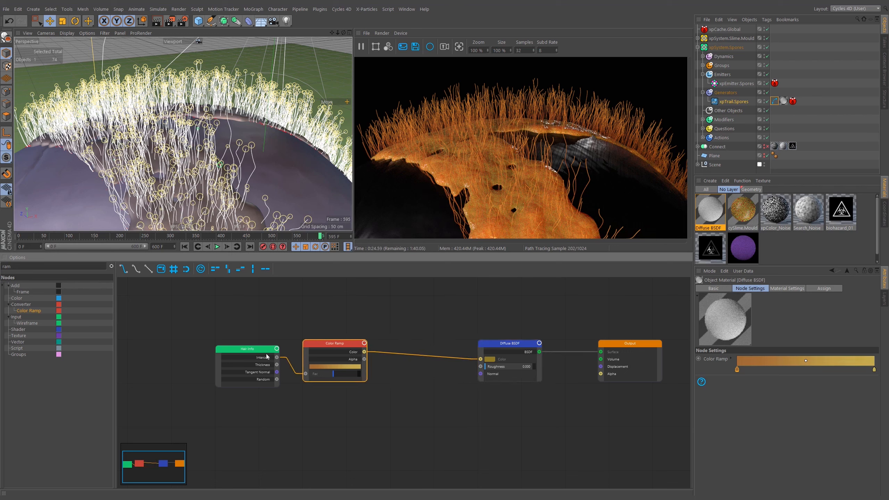
pyautogui.click(261, 379)
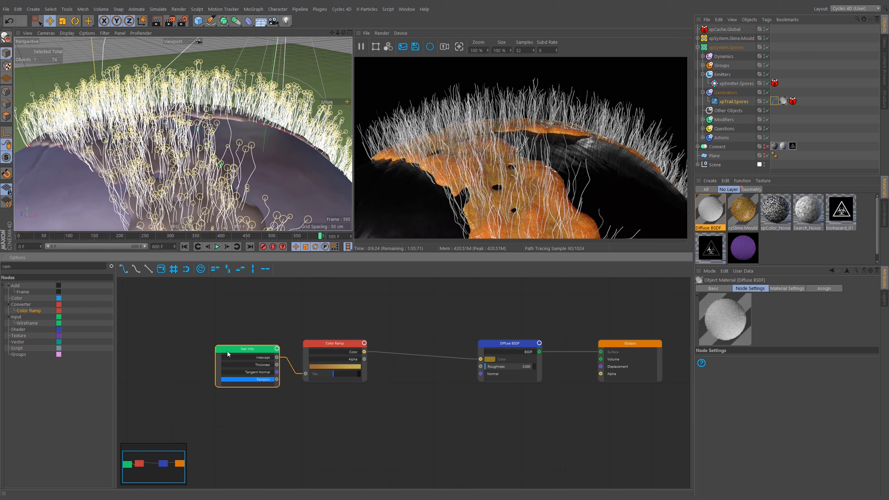
pyautogui.moveTo(228, 355); pyautogui.dragTo(142, 348)
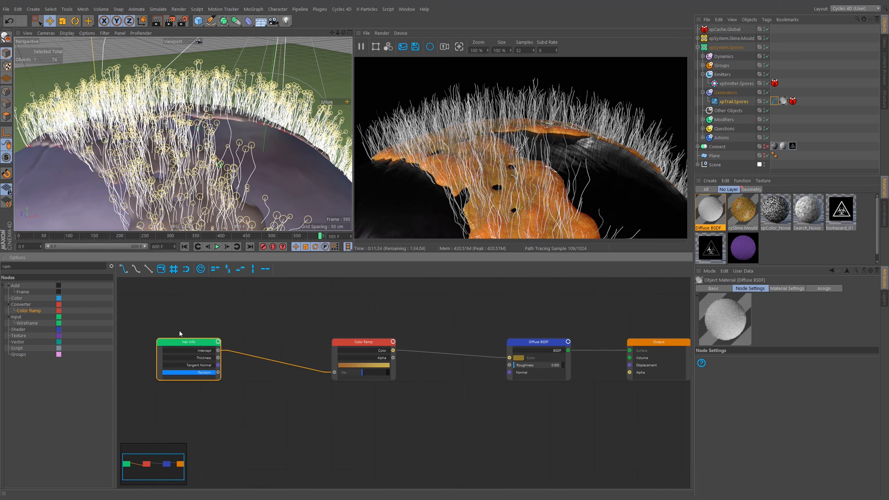
# Try a duplicate Color Ramp with Hair Info's Random output connected to its Fac input, and delete the duplicate
pyautogui.click(360, 342)
pyautogui.keyDown('ctrl'); pyautogui.moveTo(361, 341); pyautogui.dragTo(283, 403); pyautogui.keyUp('ctrl')
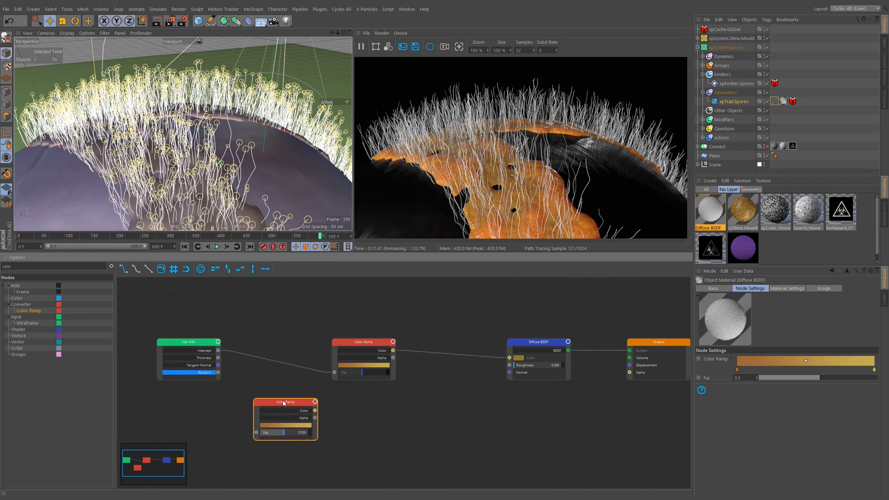
pyautogui.moveTo(257, 433); pyautogui.dragTo(218, 373)
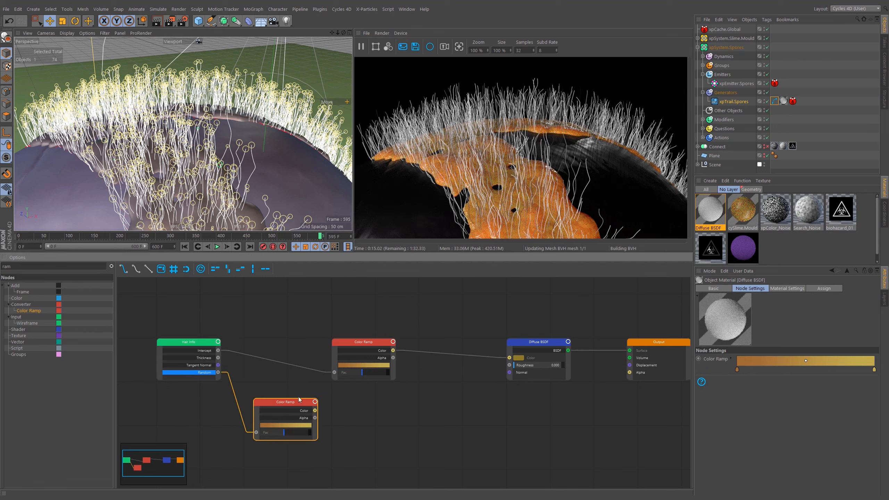
pyautogui.moveTo(314, 402); pyautogui.dragTo(393, 397)
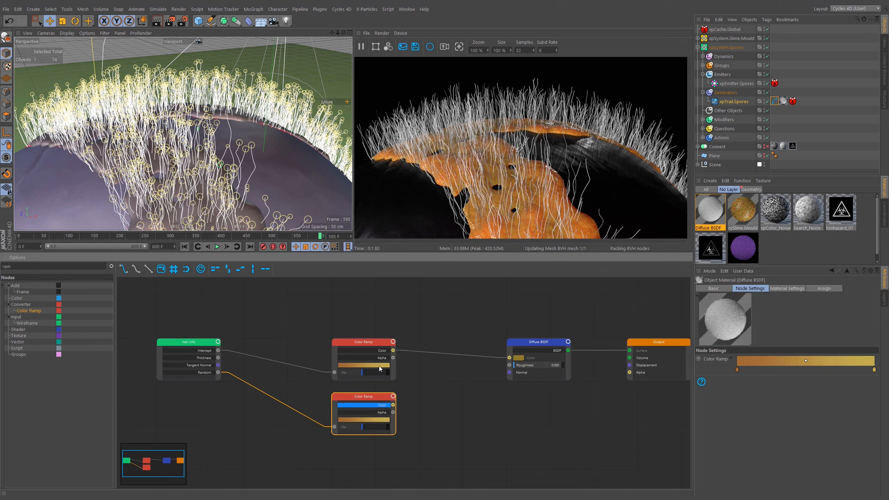
pyautogui.moveTo(381, 342); pyautogui.dragTo(337, 299)
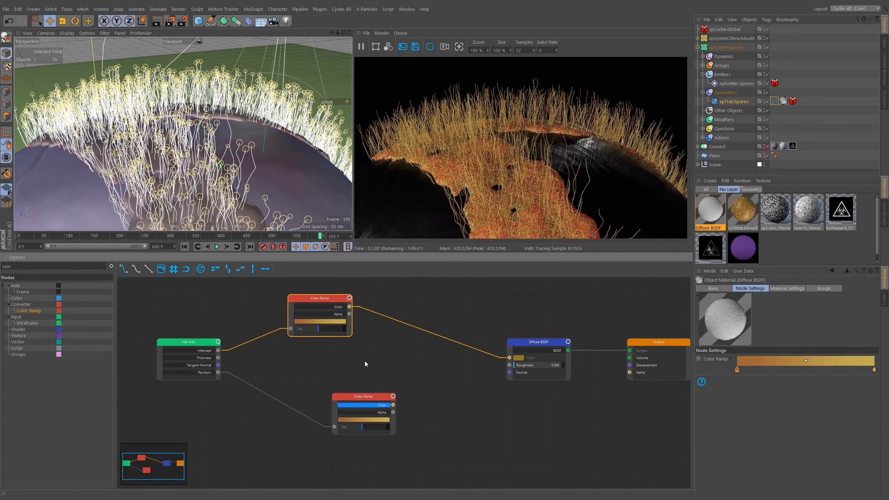
pyautogui.moveTo(365, 363); pyautogui.dragTo(401, 444)
pyautogui.press('Delete')
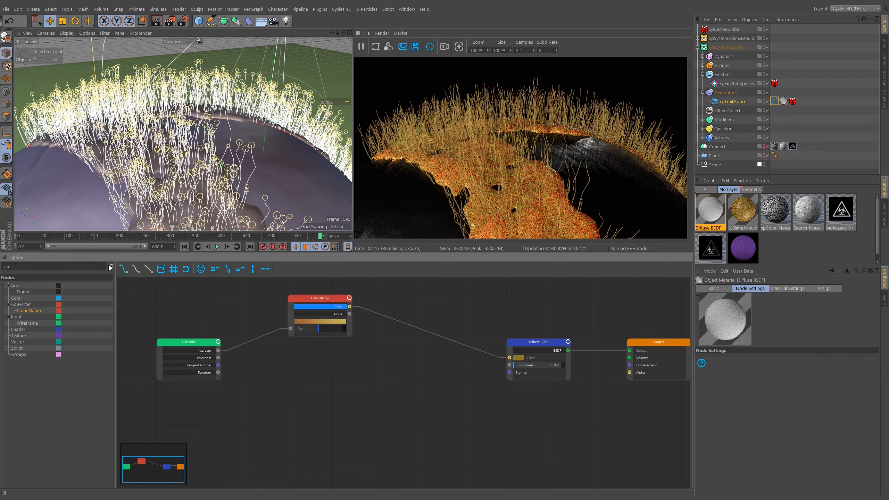
# Add an HSV node on the connection between the Color Ramp and Diffuse BSDF
pyautogui.moveTo(320, 298); pyautogui.dragTo(276, 298)
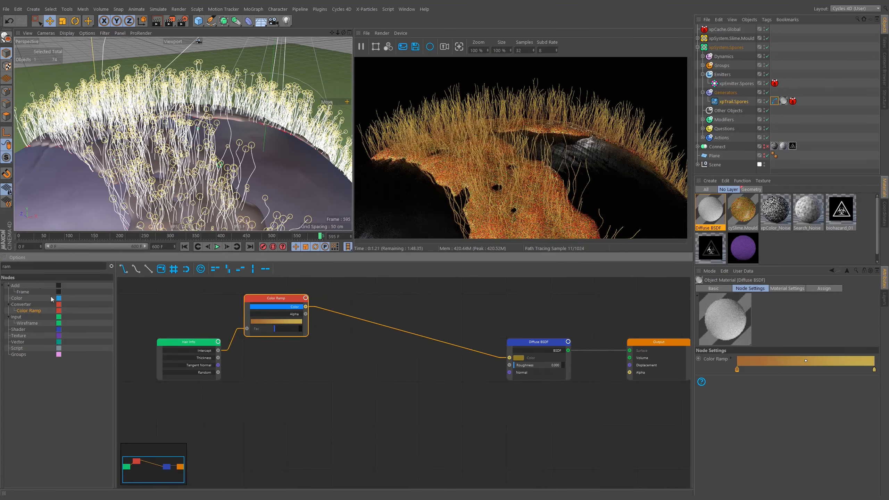
pyautogui.write('hsv')
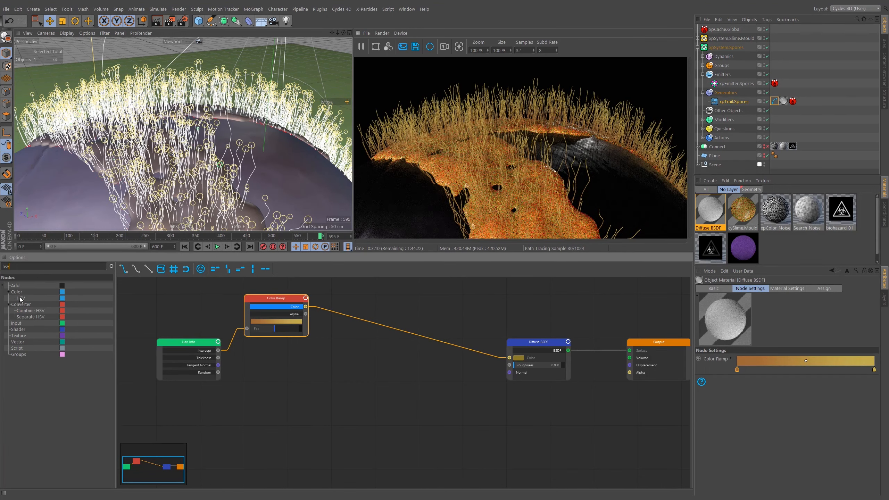
pyautogui.moveTo(366, 362); pyautogui.dragTo(395, 313)
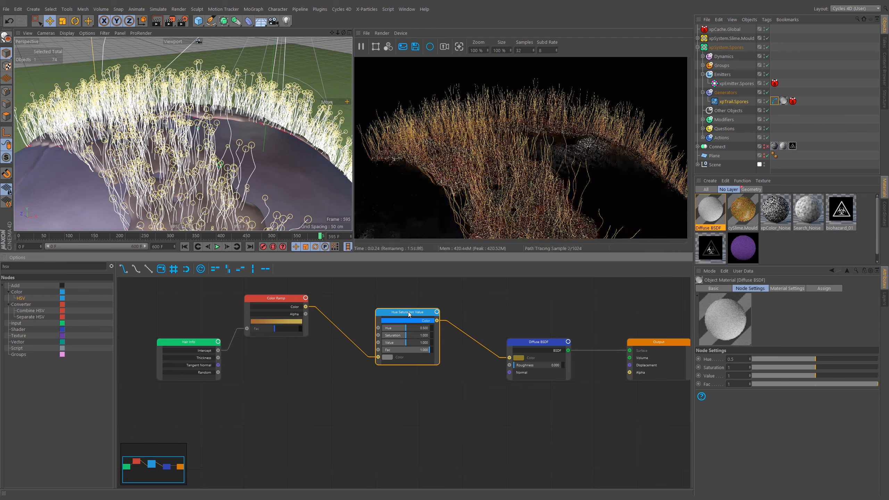
# Rewind the animation, play its opening frames briefly, and frame the skull's teeth and jaw up close
pyautogui.click(185, 246)
pyautogui.click(217, 247)
pyautogui.rightClick(217, 248)
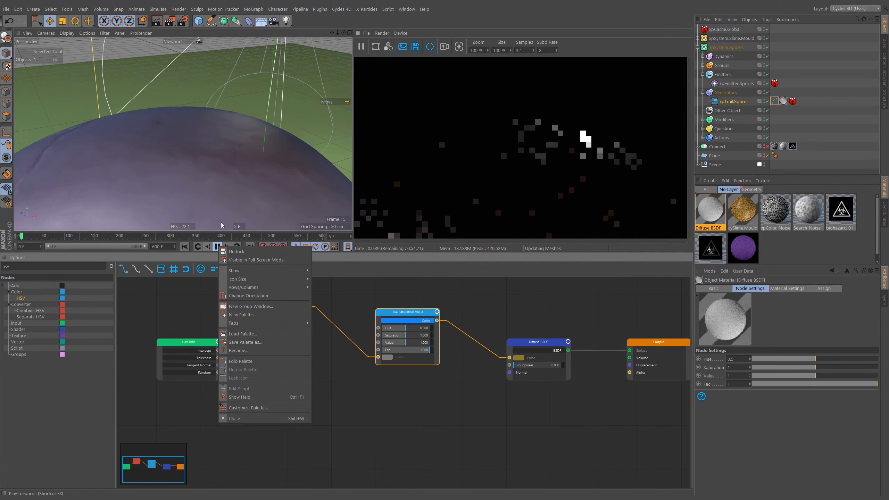
pyautogui.click(215, 249)
pyautogui.keyDown('alt'); pyautogui.moveTo(240, 150); pyautogui.dragTo(175, 155, button='right'); pyautogui.keyUp('alt')
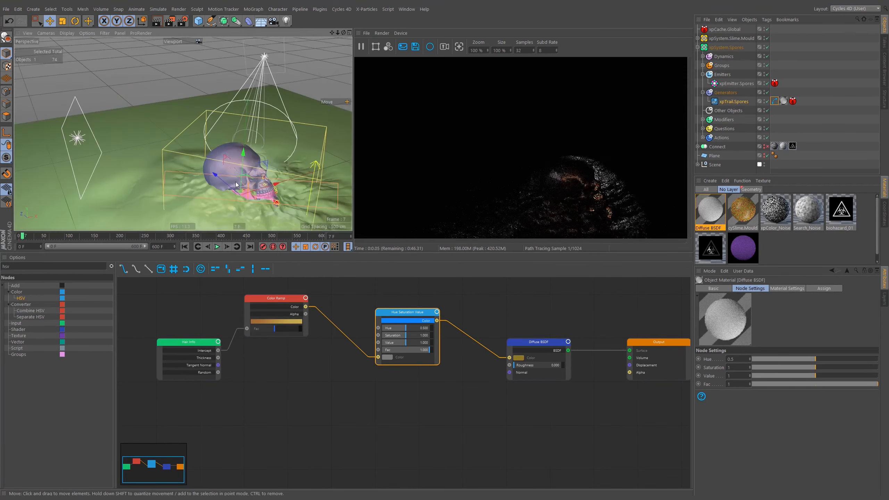
pyautogui.keyDown('alt'); pyautogui.moveTo(175, 154); pyautogui.dragTo(200, 157); pyautogui.keyUp('alt')
pyautogui.keyDown('alt'); pyautogui.moveTo(201, 157); pyautogui.dragTo(273, 160, button='right'); pyautogui.keyUp('alt')
pyautogui.keyDown('alt'); pyautogui.moveTo(273, 159); pyautogui.dragTo(175, 154, button='middle'); pyautogui.keyUp('alt')
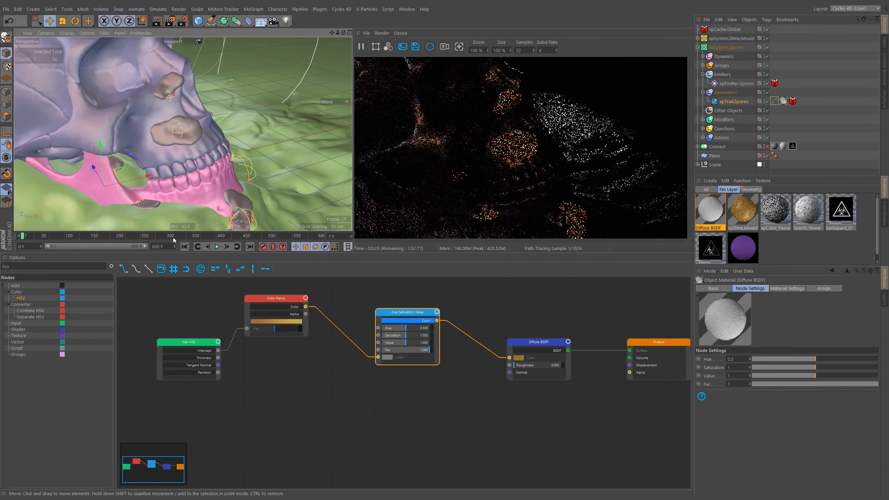
# Move the animation to frame 71 and frame the spore trails around the skull's nasal cavity up close
pyautogui.click(119, 237)
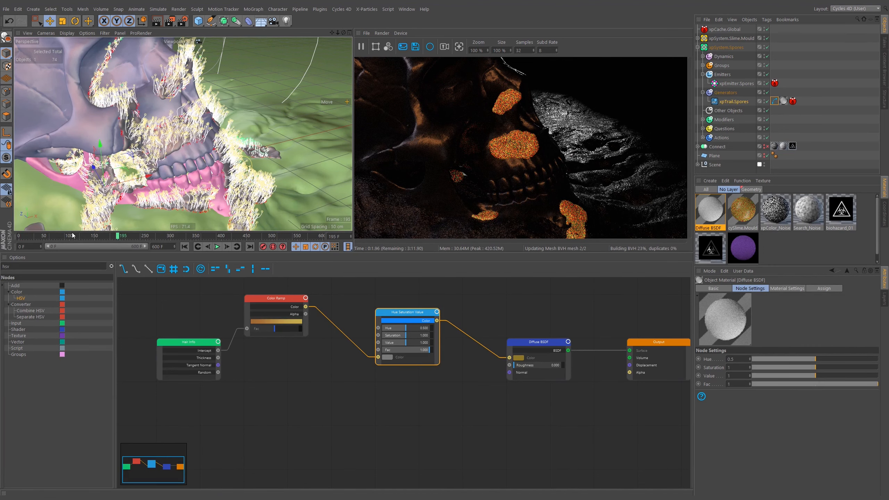
pyautogui.moveTo(73, 236)
pyautogui.mouseDown()
pyautogui.moveTo(46, 238)
pyautogui.moveTo(55, 238)
pyautogui.mouseUp()
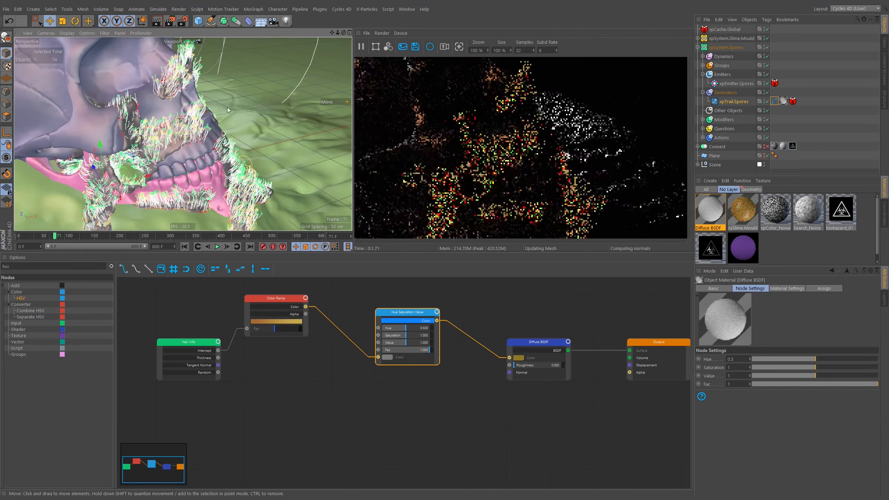
pyautogui.keyDown('alt'); pyautogui.moveTo(157, 57); pyautogui.dragTo(241, 65, button='right'); pyautogui.keyUp('alt')
pyautogui.keyDown('alt'); pyautogui.moveTo(241, 65); pyautogui.dragTo(168, 103); pyautogui.keyUp('alt')
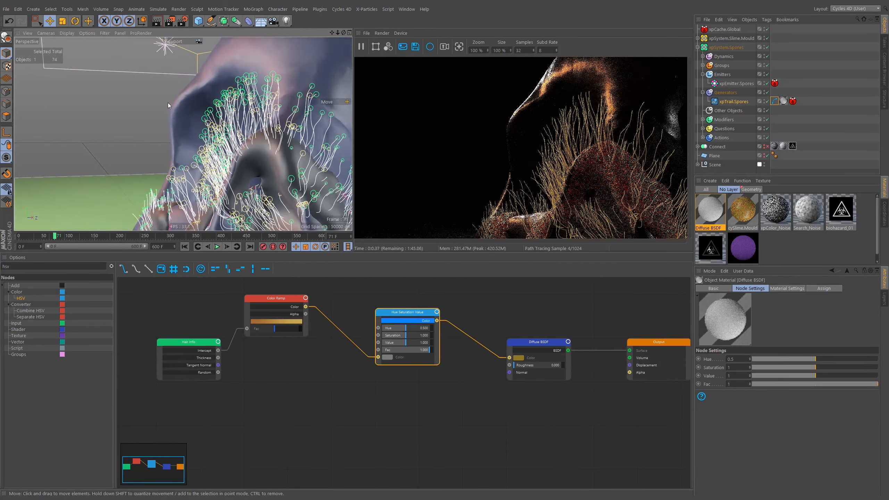
pyautogui.keyDown('alt'); pyautogui.moveTo(248, 157); pyautogui.dragTo(254, 159, button='right'); pyautogui.keyUp('alt')
pyautogui.keyDown('alt'); pyautogui.moveTo(254, 159); pyautogui.dragTo(247, 203); pyautogui.keyUp('alt')
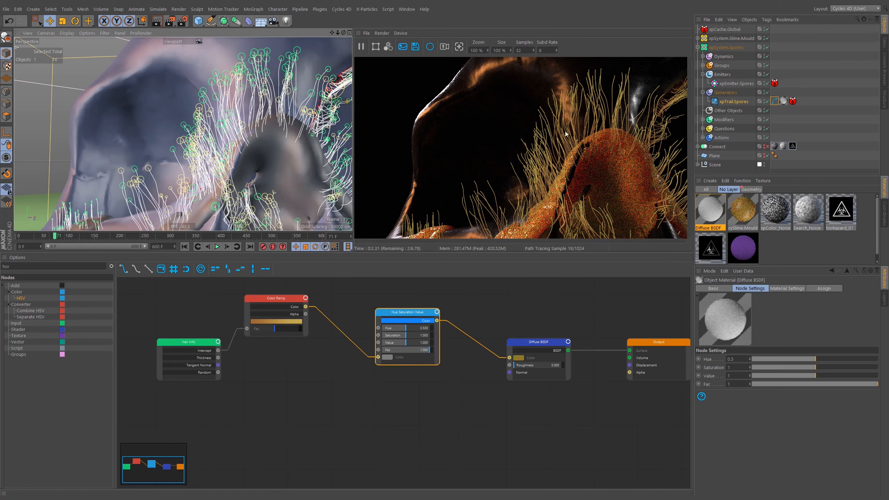
pyautogui.keyDown('alt'); pyautogui.moveTo(317, 205); pyautogui.dragTo(281, 149); pyautogui.keyUp('alt')
pyautogui.keyDown('alt'); pyautogui.moveTo(269, 163); pyautogui.dragTo(251, 166, button='right'); pyautogui.keyUp('alt')
# Try different Hue values on the Hue Saturation Value node, including 0.704, and restore it to 0.5
pyautogui.moveTo(406, 329); pyautogui.dragTo(415, 329)
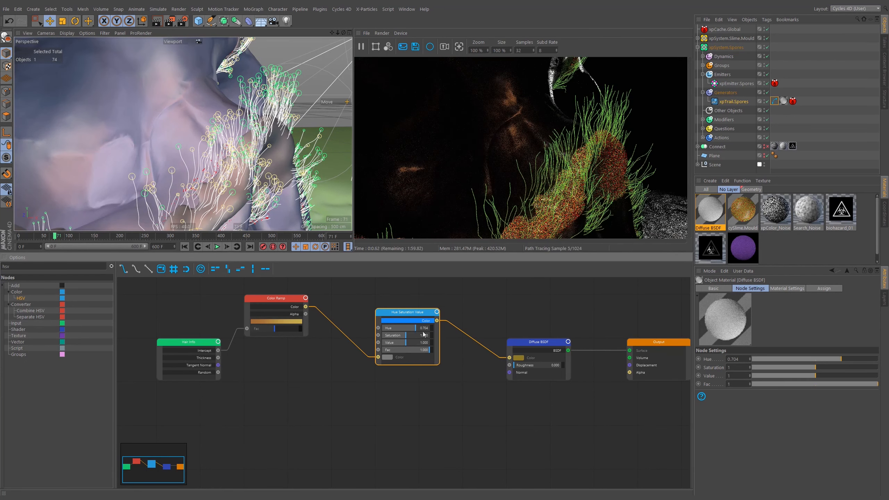
pyautogui.moveTo(416, 330)
pyautogui.mouseDown()
pyautogui.moveTo(384, 331)
pyautogui.moveTo(423, 333)
pyautogui.mouseUp()
pyautogui.moveTo(406, 331); pyautogui.dragTo(406, 331)
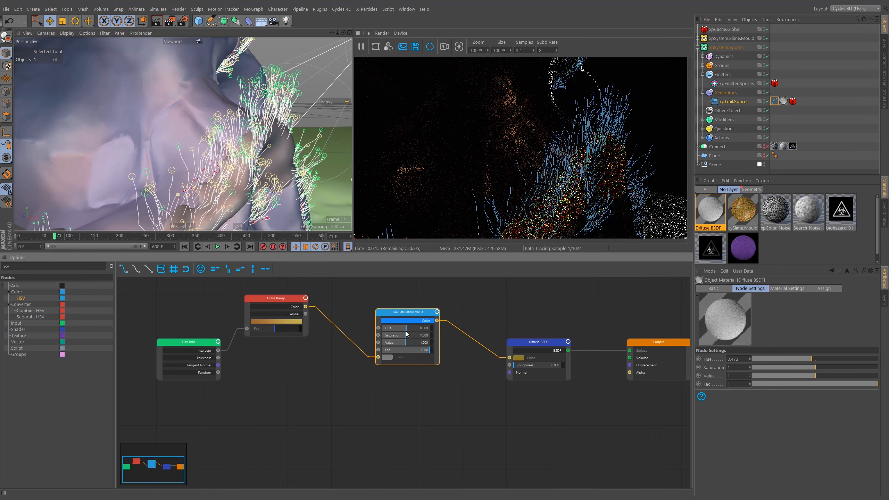
pyautogui.rightClick(749, 359)
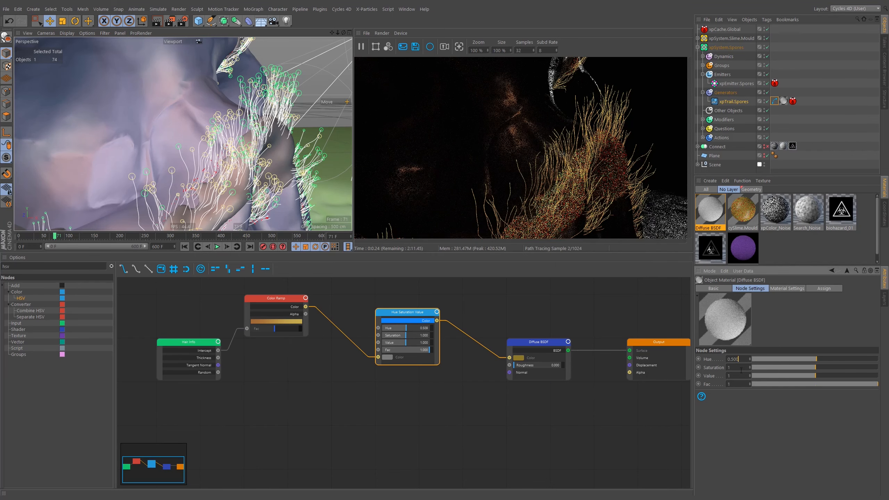
# Connect Hair Info's Random output to the Hue input of Hue Saturation Value, and insert a Range Mapping group on that connection
pyautogui.moveTo(343, 309); pyautogui.dragTo(370, 304, button='middle')
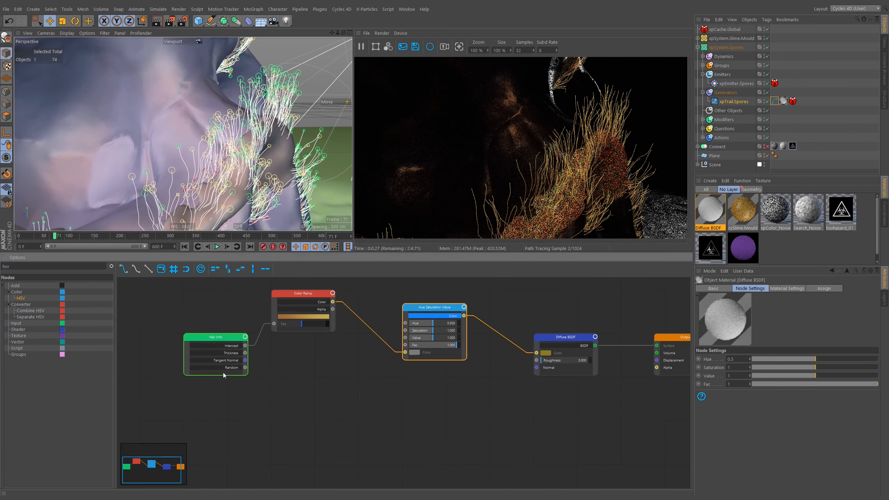
pyautogui.moveTo(246, 368); pyautogui.dragTo(405, 324)
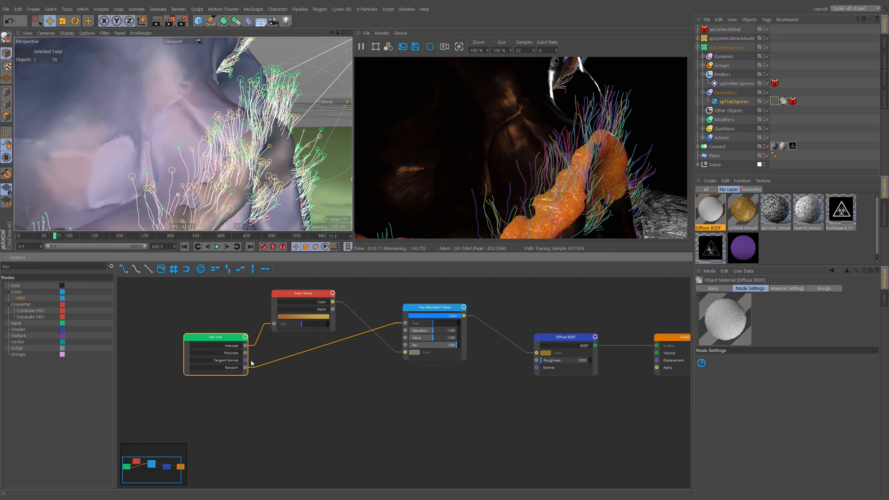
pyautogui.press('BackSpace')
pyautogui.press('BackSpace')
pyautogui.press('BackSpace')
pyautogui.write('ran')
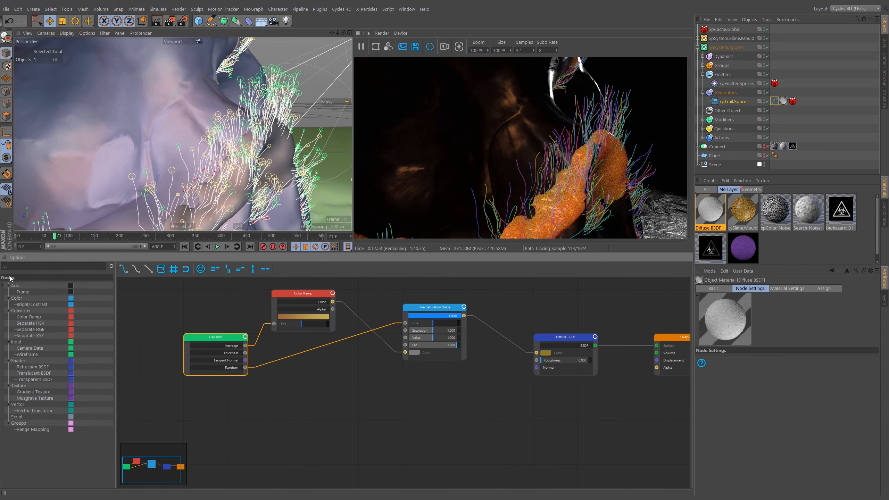
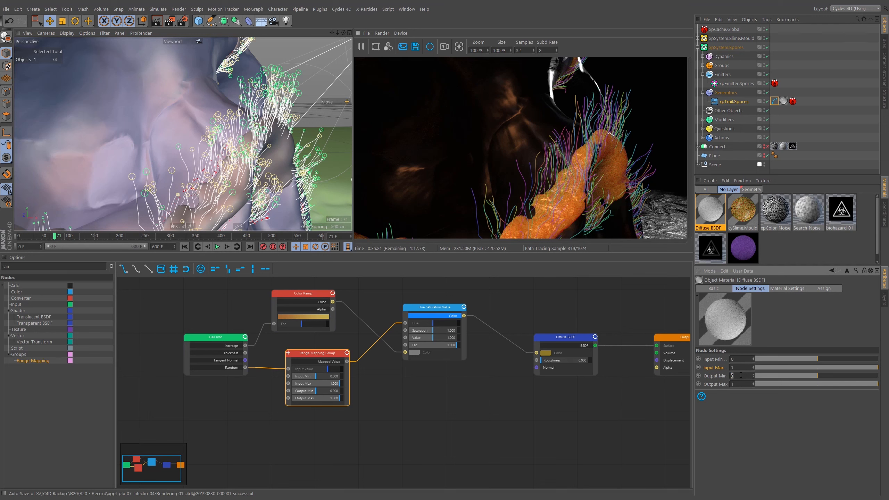
# Try output ranges of 0.4 to 0.6 and 0.48 to 0.52 on the Range Mapping group
pyautogui.press('Tab')
pyautogui.write('.6')
pyautogui.press('Return')
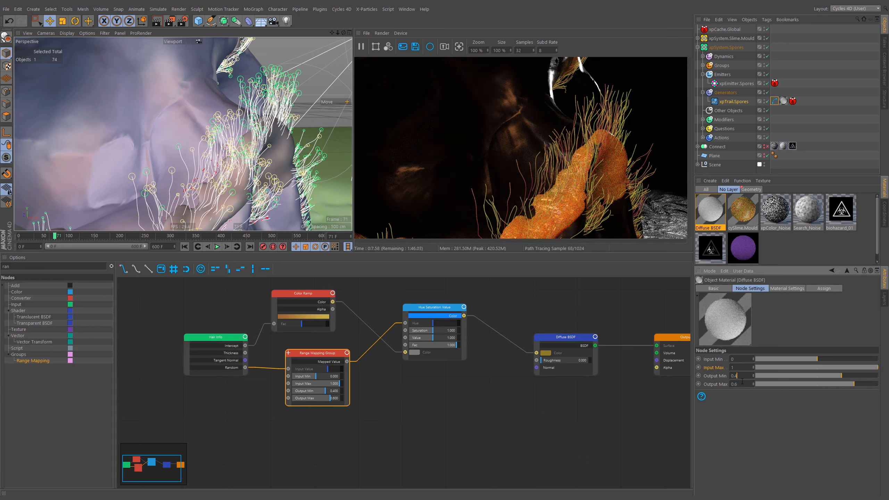
pyautogui.moveTo(738, 384); pyautogui.dragTo(735, 384)
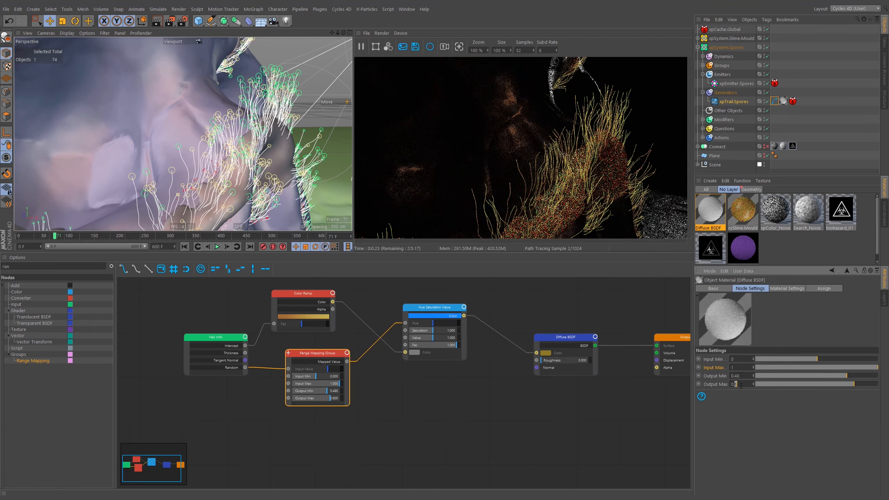
pyautogui.write('52')
pyautogui.click(736, 410)
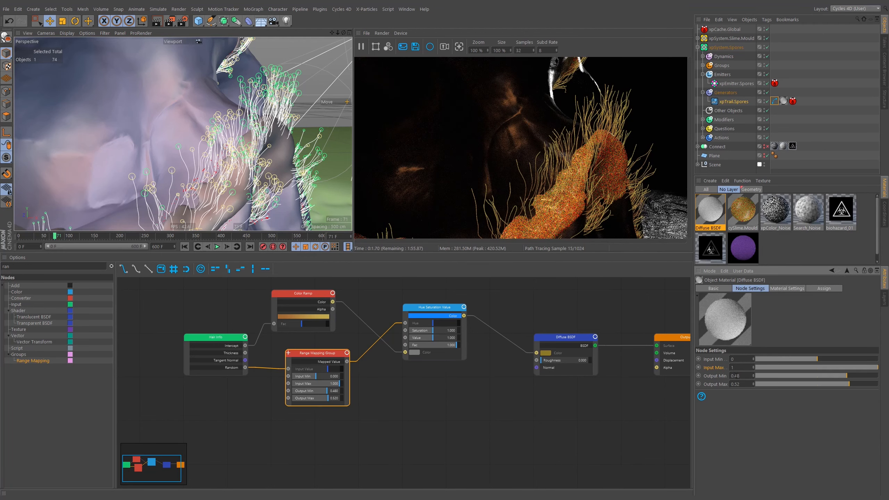
# Set the Range Mapping group's Output Min to 0.45 and Output Max to 0.55
pyautogui.moveTo(739, 385); pyautogui.dragTo(730, 385)
pyautogui.write('0.55')
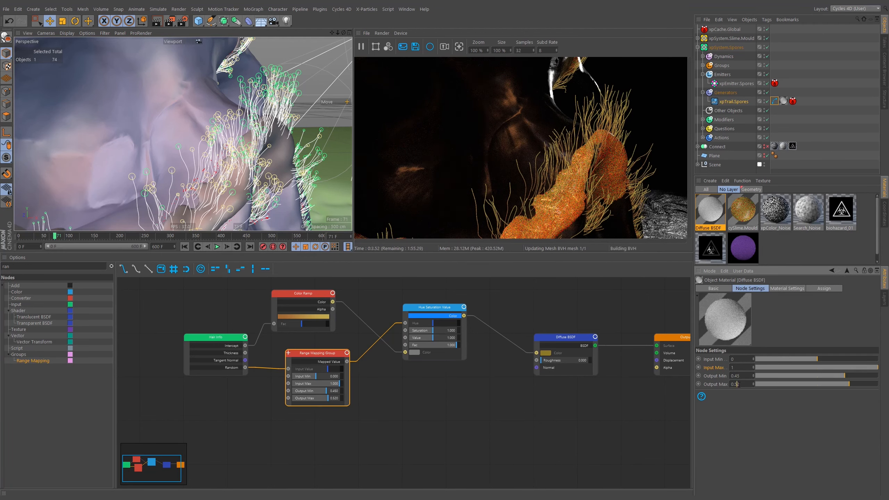
pyautogui.click(737, 404)
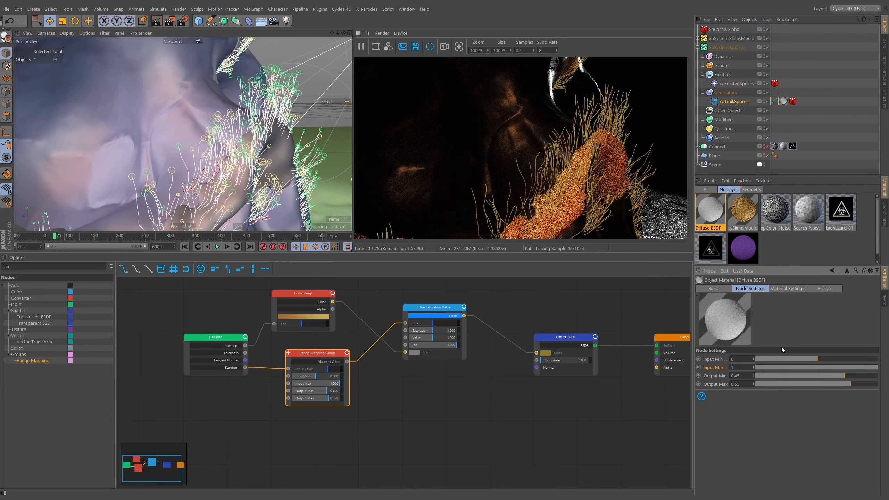
# Tidy the node graph by lining up Hue Saturation Value and the Range Mapping group with the other nodes
pyautogui.keyDown('alt'); pyautogui.moveTo(291, 151); pyautogui.dragTo(256, 142); pyautogui.keyUp('alt')
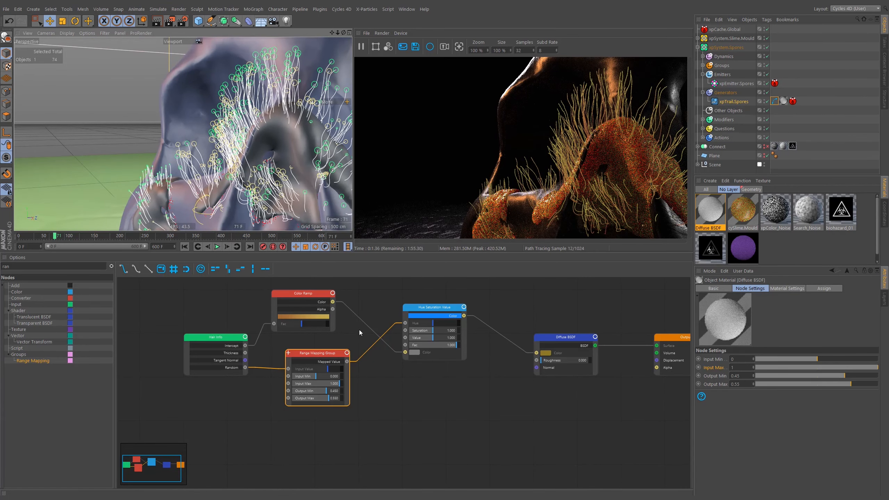
pyautogui.moveTo(429, 307); pyautogui.dragTo(439, 337)
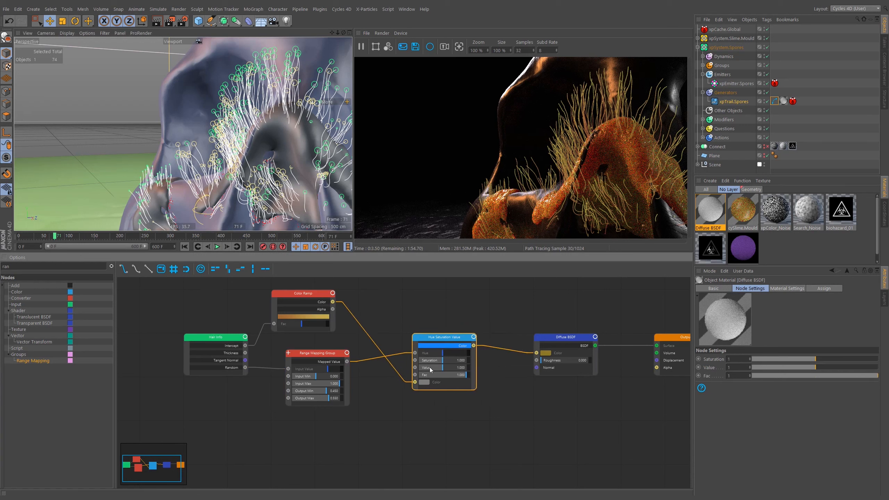
pyautogui.moveTo(321, 355); pyautogui.dragTo(246, 367)
# Try a duplicate Range Mapping group driving Saturation from Hair Info's Random output with an output range of 0 to 1, and delete the duplicate
pyautogui.moveTo(332, 410); pyautogui.dragTo(415, 361)
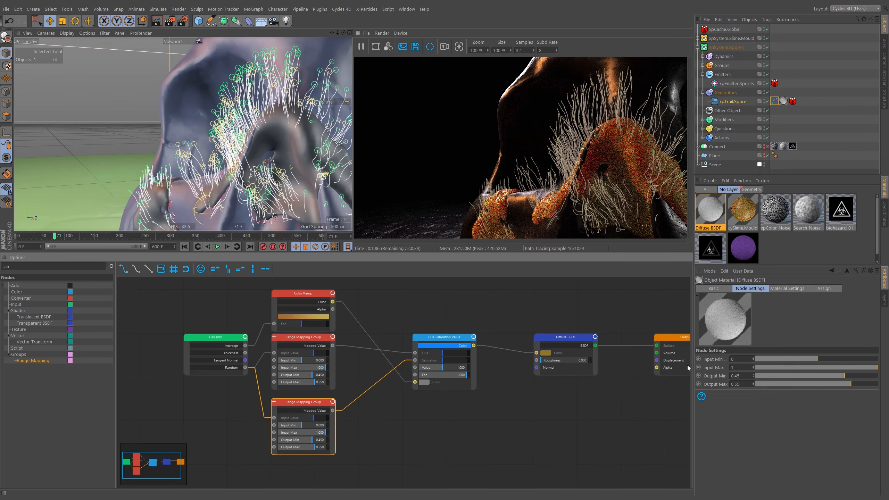
pyautogui.moveTo(750, 376); pyautogui.dragTo(729, 376)
pyautogui.write('0')
pyautogui.press('Tab')
pyautogui.write('1')
pyautogui.press('Return')
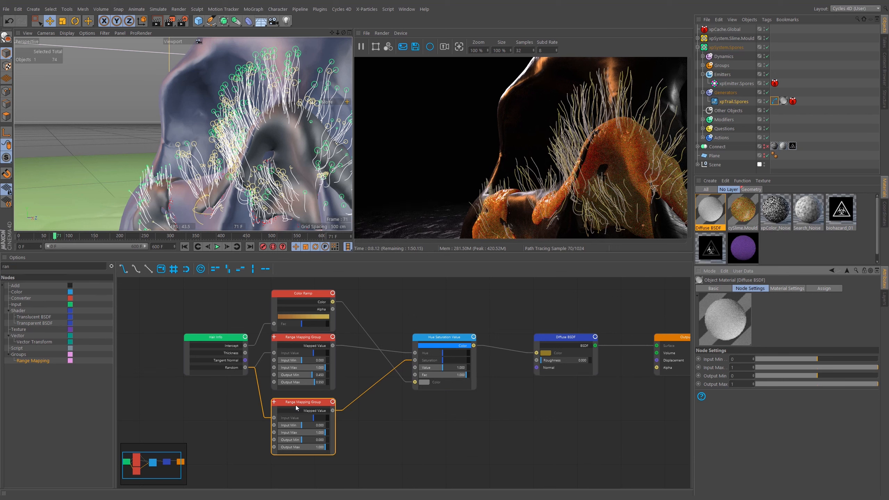
pyautogui.press('Delete')
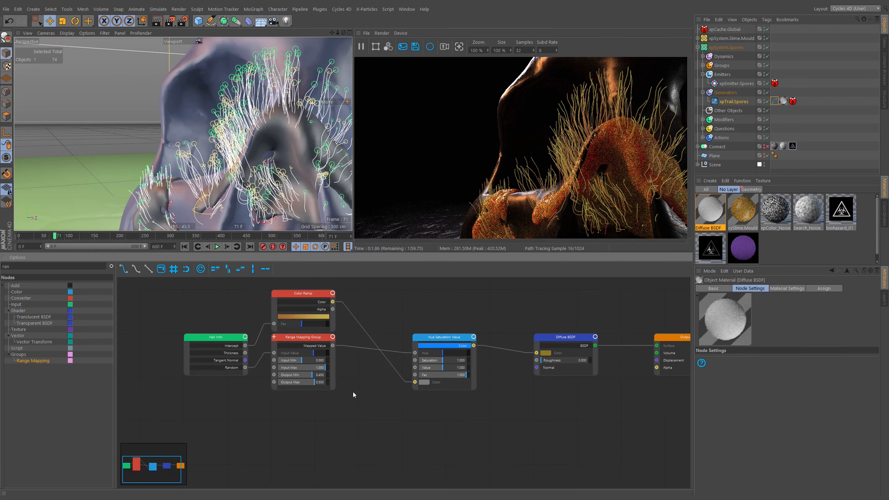
# Turn off the Color output preview on Hue Saturation Value, and enable the purple environment lighting in the Scene group
pyautogui.click(470, 346)
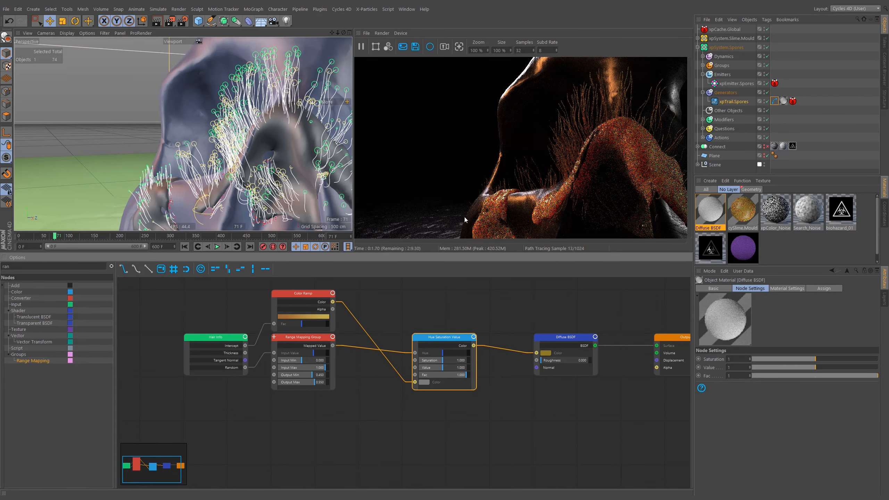
pyautogui.keyDown('alt'); pyautogui.moveTo(244, 143); pyautogui.dragTo(272, 125); pyautogui.keyUp('alt')
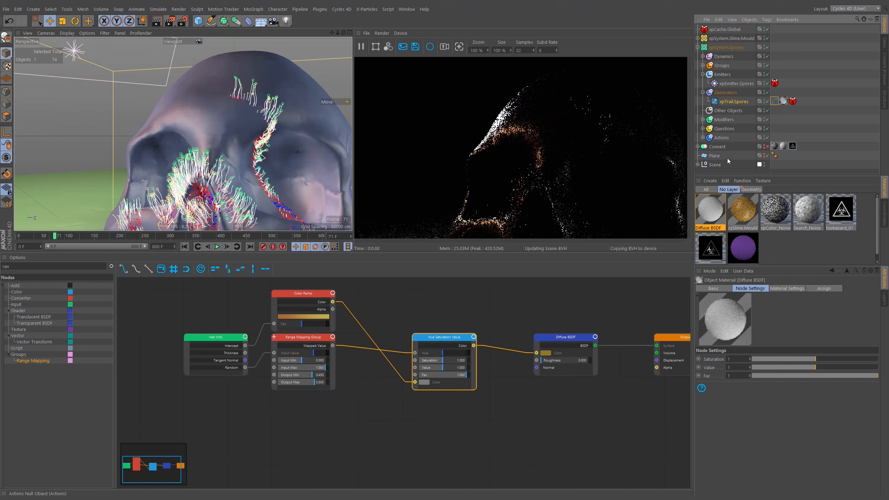
pyautogui.click(698, 164)
pyautogui.scroll(-3, 699, 165)
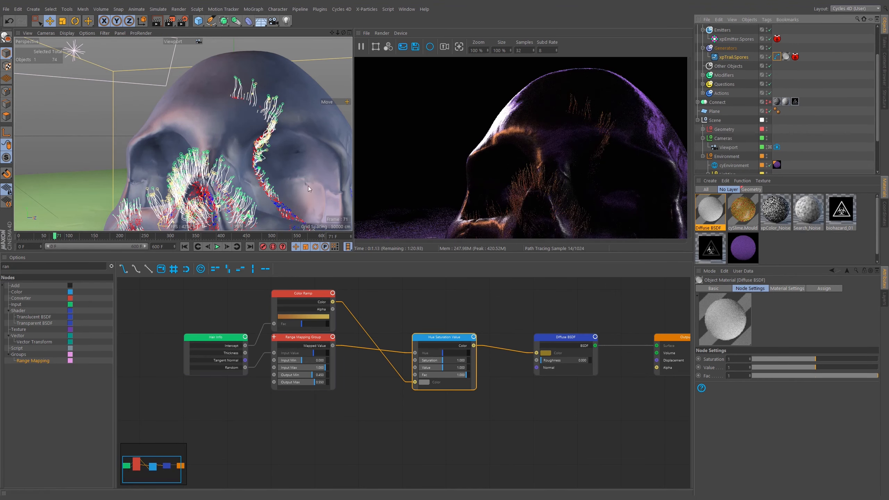
# Examine the lit spore trails around the skull's nose, brow, teeth and cheek from several angles and distances
pyautogui.scroll(-3, 198, 153)
pyautogui.scroll(3, 199, 156)
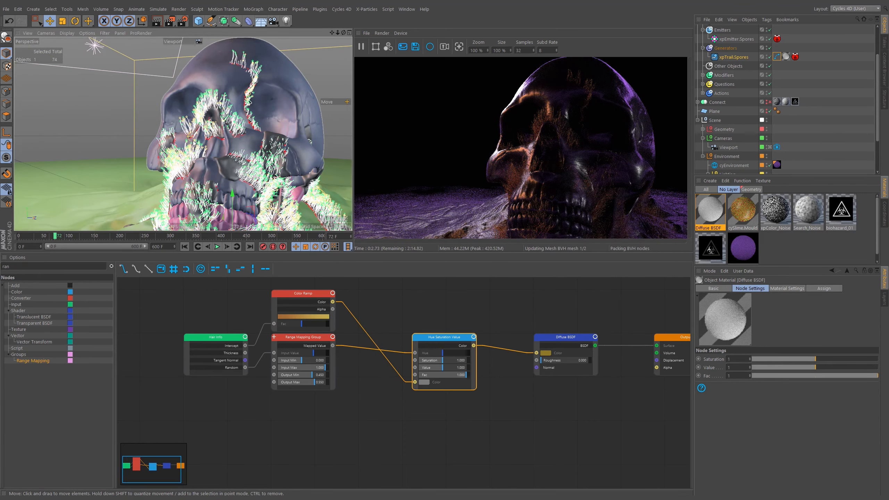
pyautogui.scroll(5, 193, 142)
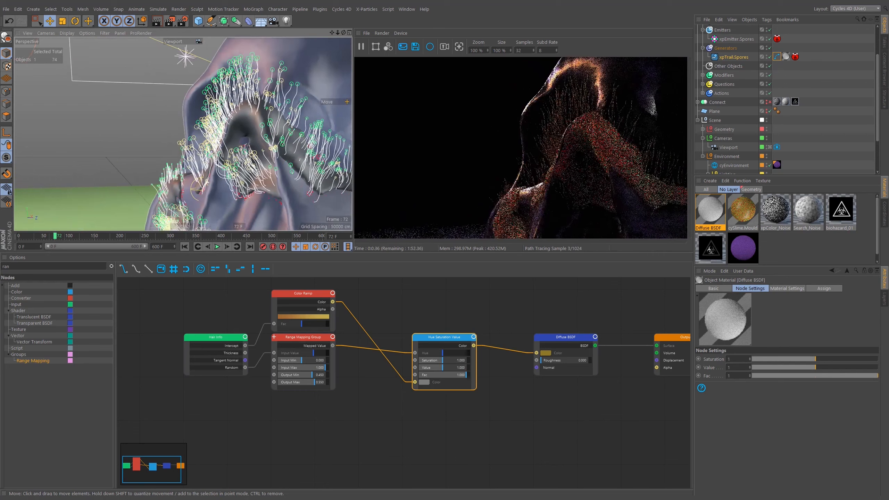
pyautogui.scroll(2, 232, 88)
pyautogui.scroll(2, 247, 129)
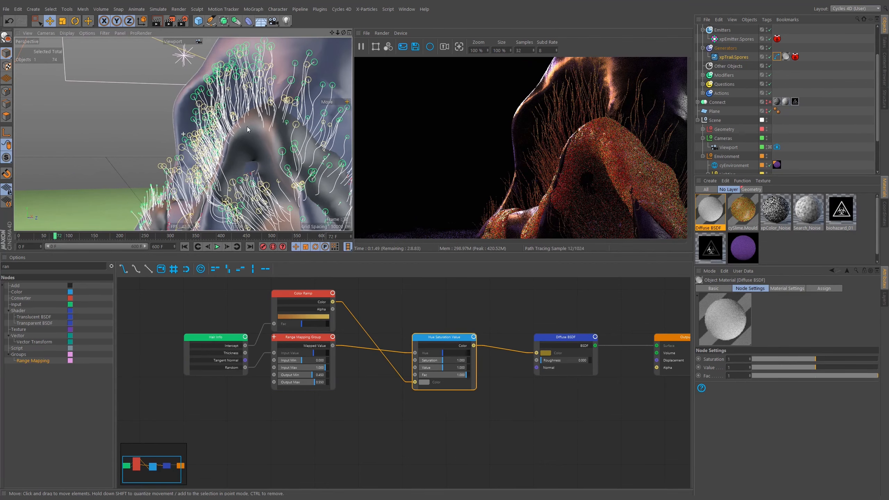
pyautogui.scroll(5, 248, 130)
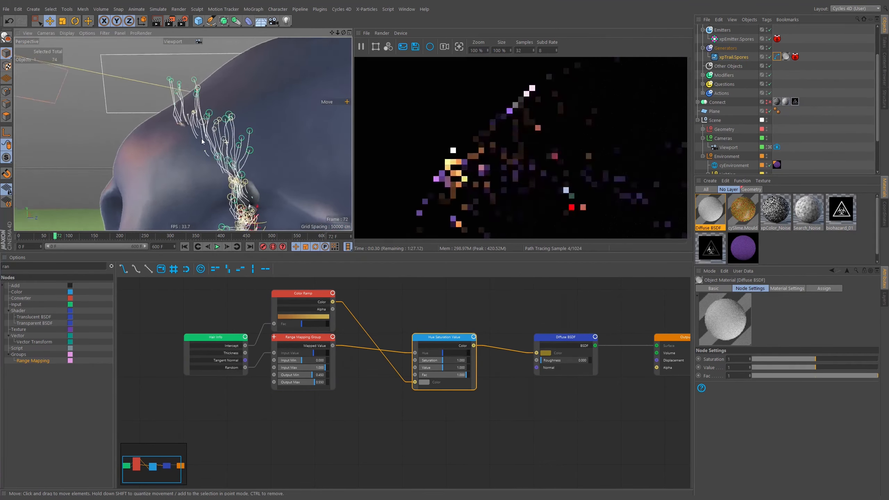
pyautogui.scroll(-4, 203, 141)
pyautogui.scroll(-2, 221, 133)
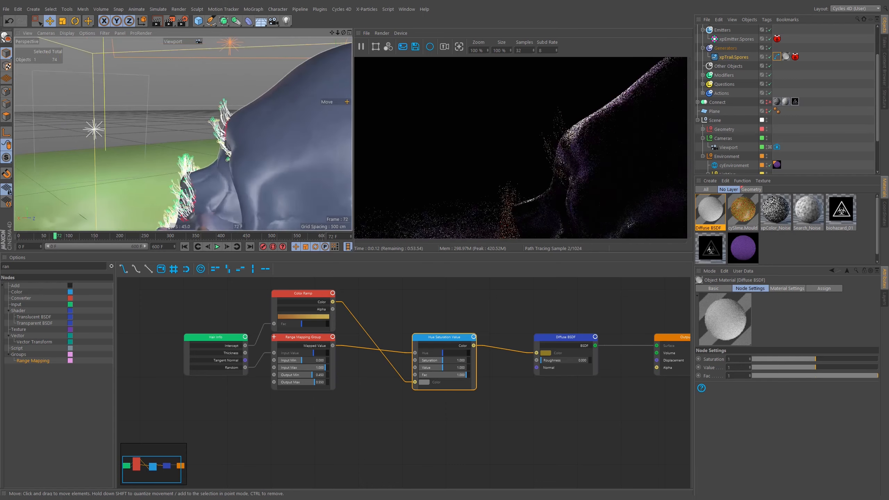
pyautogui.keyDown('alt'); pyautogui.moveTo(220, 134); pyautogui.dragTo(241, 75, button='middle'); pyautogui.keyUp('alt')
pyautogui.keyDown('alt'); pyautogui.moveTo(224, 189); pyautogui.dragTo(244, 172); pyautogui.keyUp('alt')
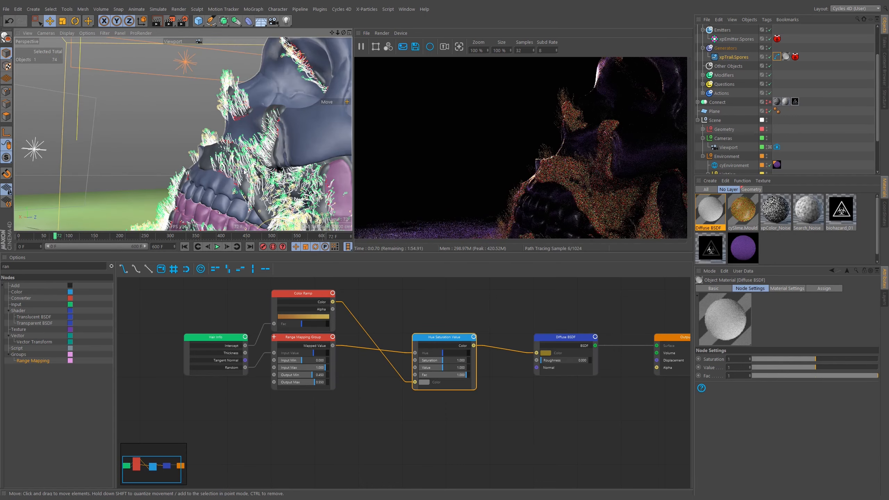
pyautogui.keyDown('alt'); pyautogui.moveTo(244, 172); pyautogui.dragTo(275, 132, button='middle'); pyautogui.keyUp('alt')
pyautogui.keyDown('alt'); pyautogui.moveTo(246, 157); pyautogui.dragTo(276, 158, button='right'); pyautogui.keyUp('alt')
pyautogui.keyDown('alt'); pyautogui.moveTo(246, 212); pyautogui.dragTo(259, 189); pyautogui.keyUp('alt')
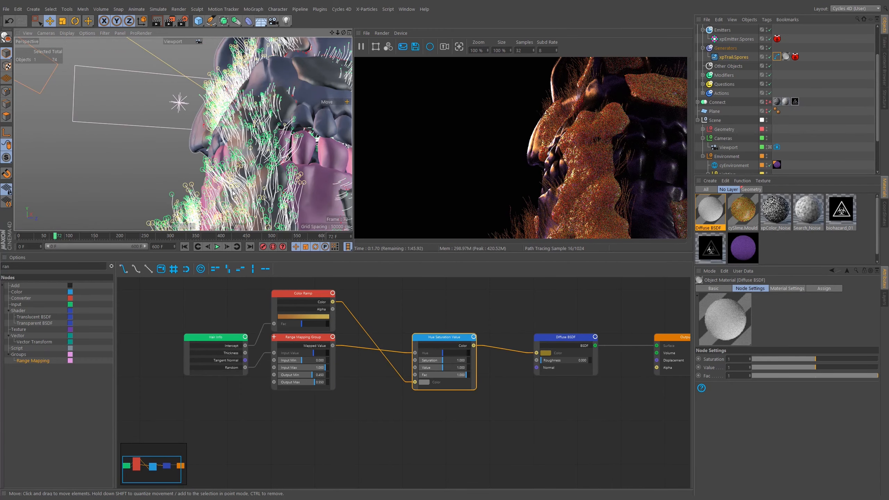
pyautogui.keyDown('alt'); pyautogui.moveTo(251, 134); pyautogui.dragTo(253, 172, button='middle'); pyautogui.keyUp('alt')
pyautogui.keyDown('alt'); pyautogui.moveTo(242, 147); pyautogui.dragTo(270, 140, button='right'); pyautogui.keyUp('alt')
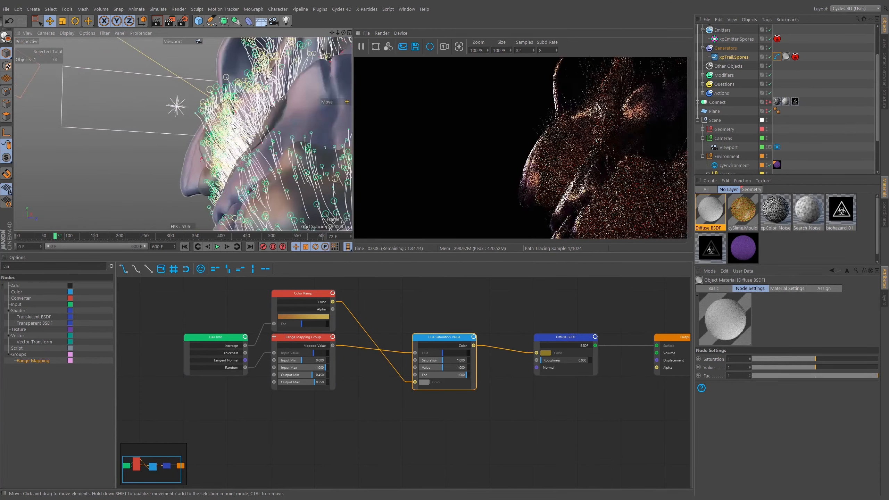
pyautogui.keyDown('alt'); pyautogui.moveTo(249, 116); pyautogui.dragTo(273, 143); pyautogui.keyUp('alt')
pyautogui.keyDown('alt'); pyautogui.moveTo(272, 143); pyautogui.dragTo(267, 154, button='middle'); pyautogui.keyUp('alt')
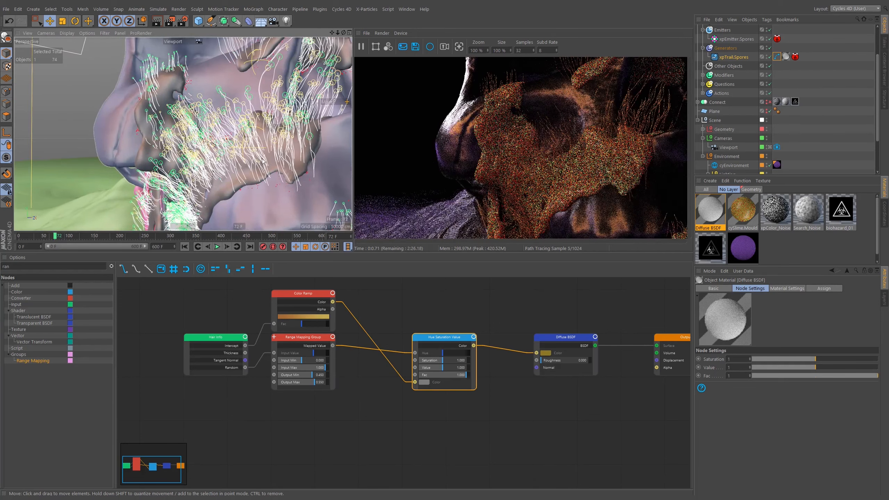
pyautogui.keyDown('alt'); pyautogui.moveTo(278, 124); pyautogui.dragTo(274, 134, button='middle'); pyautogui.keyUp('alt')
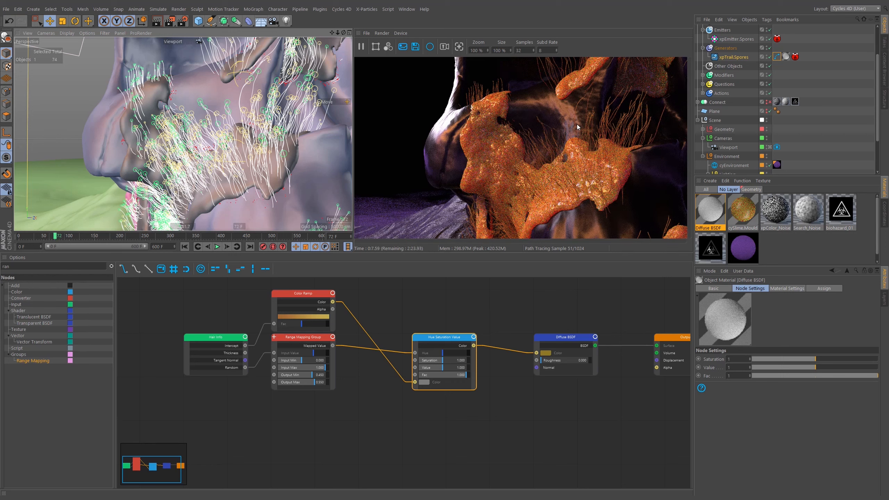
# Collapse the Scene group, select xpEmitter.Spores, and rename the Diffuse BSDF material as cyTrail.Spores
pyautogui.click(697, 120)
pyautogui.click(735, 84)
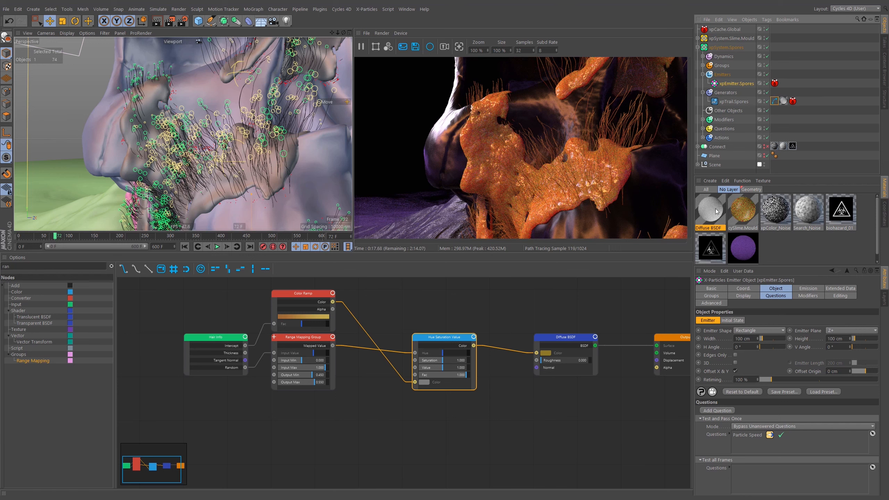
pyautogui.click(711, 228)
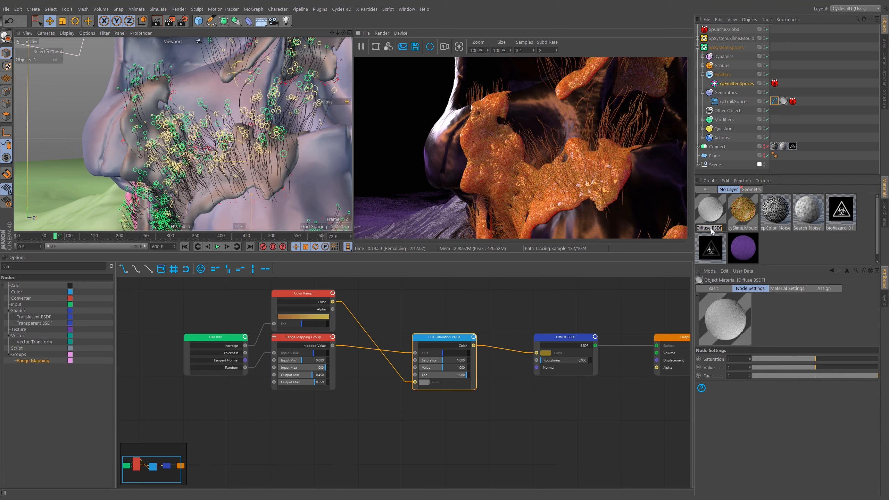
pyautogui.write('cyTrail.Spores')
pyautogui.press('Return')
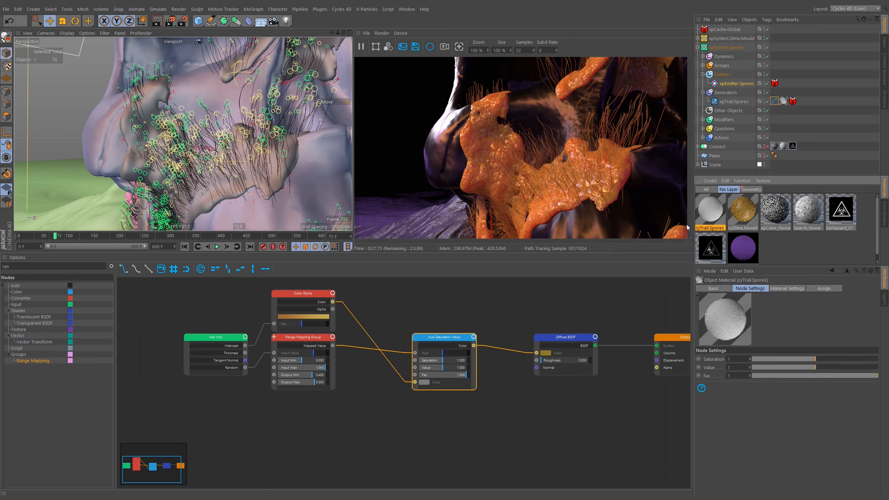
# Create a new Cycles 4D Object Material and space its Principled BSDF and Output nodes apart in the node graph
pyautogui.click(706, 181)
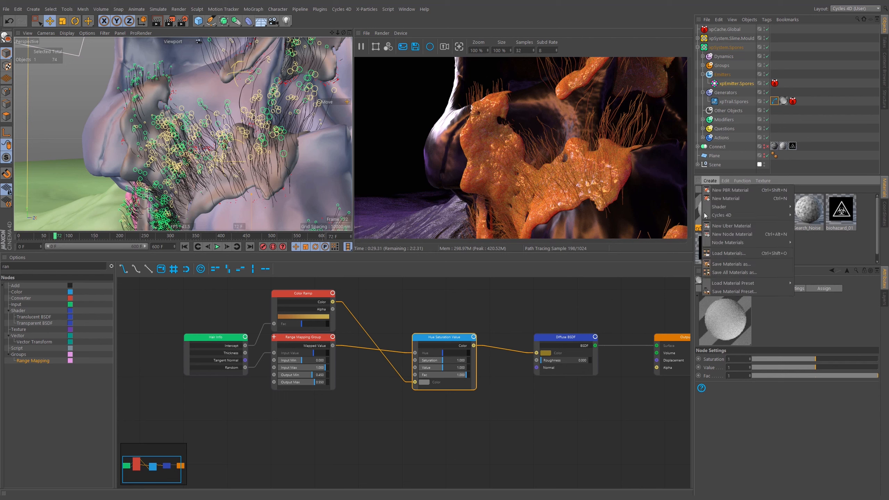
pyautogui.moveTo(737, 206)
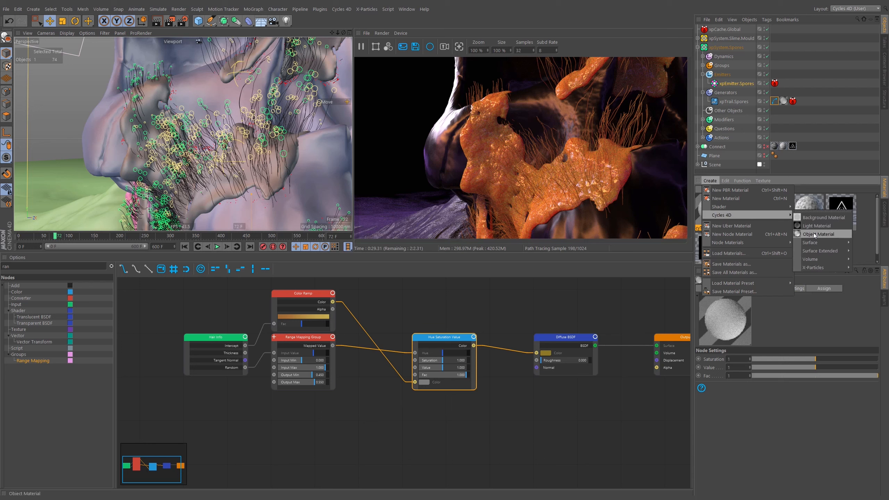
pyautogui.click(813, 237)
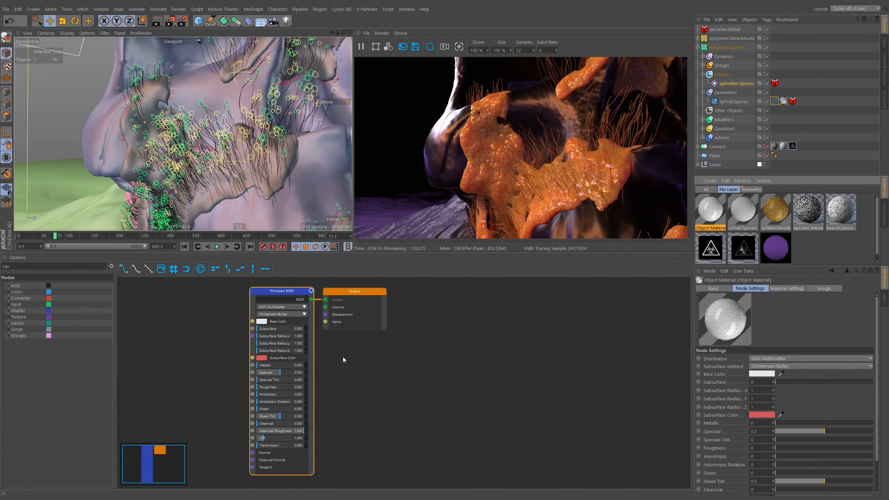
pyautogui.moveTo(344, 357); pyautogui.dragTo(537, 360, button='middle')
pyautogui.moveTo(479, 294); pyautogui.dragTo(434, 285)
pyautogui.moveTo(479, 328); pyautogui.dragTo(554, 343, button='middle')
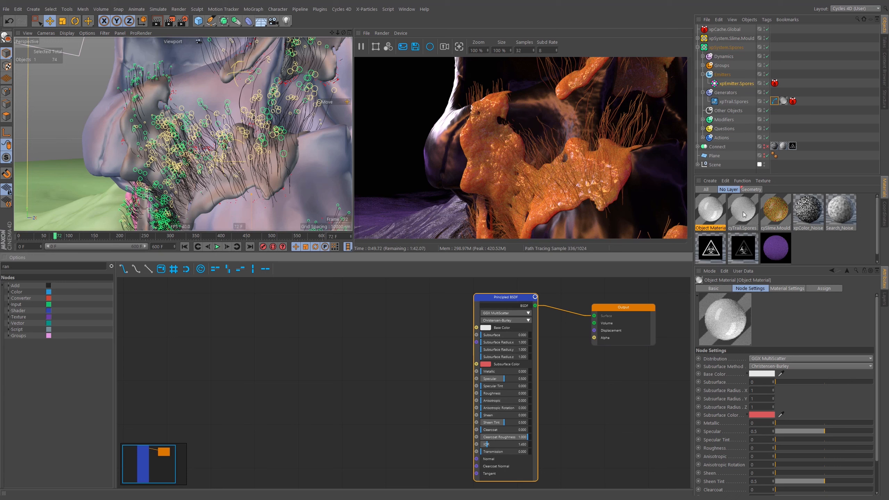
pyautogui.moveTo(433, 324); pyautogui.dragTo(448, 335, button='middle')
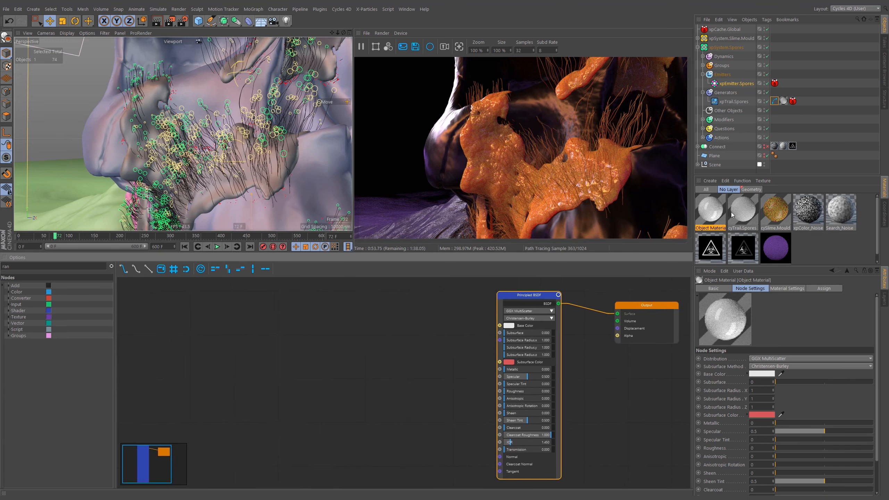
# Assign the new Object Material to xpEmitter.Spores and rename the material as cySpores
pyautogui.moveTo(710, 210); pyautogui.dragTo(737, 83)
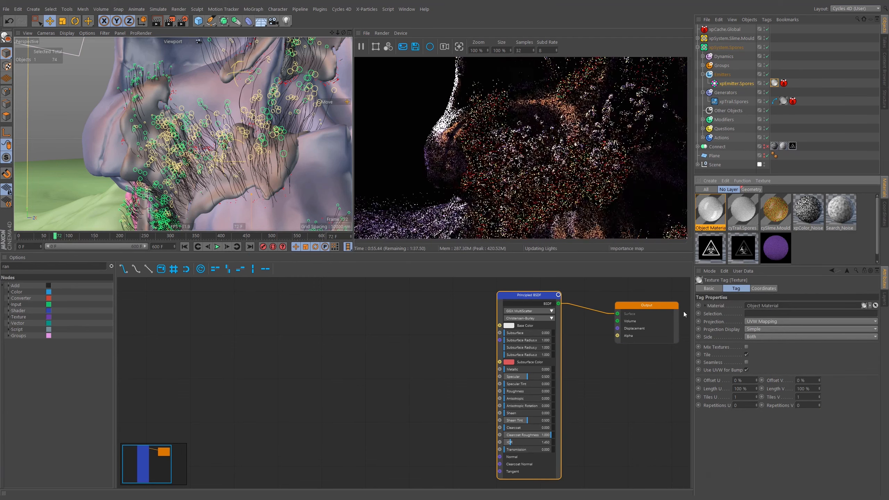
pyautogui.click(713, 224)
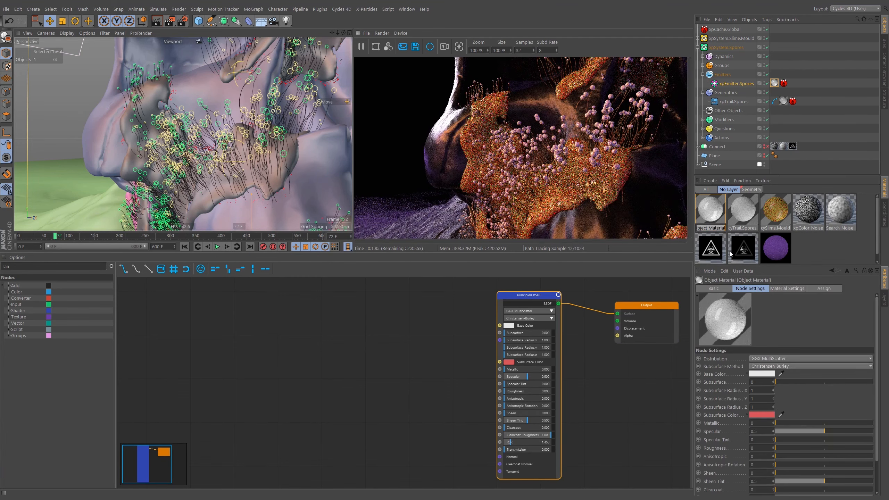
pyautogui.write('cySpores')
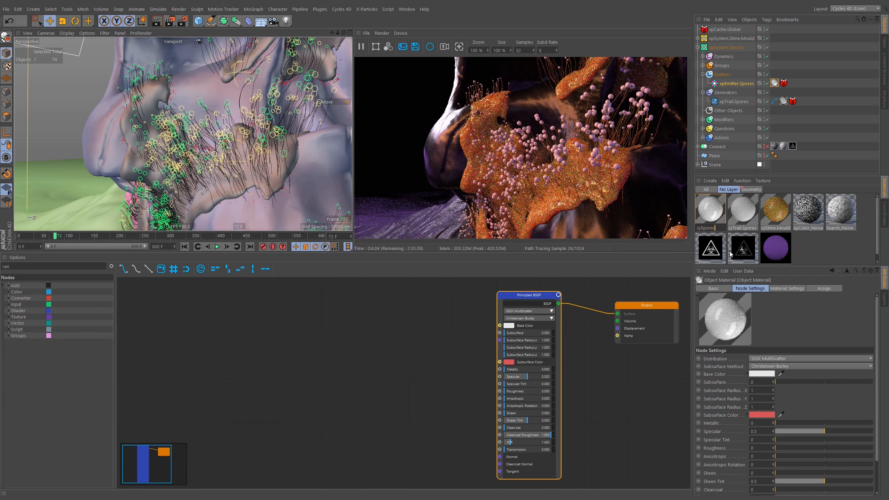
pyautogui.press('Return')
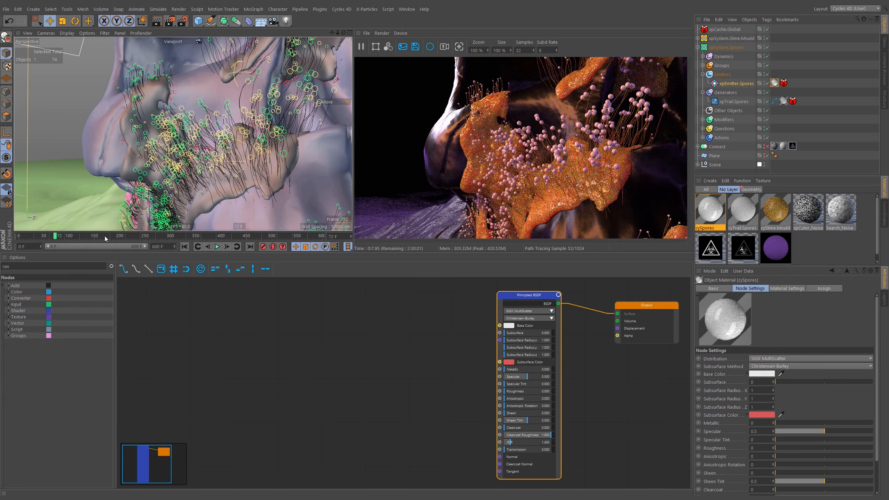
# Go to frame 171 and frame the rendered spores around the skull's nose cavity
pyautogui.moveTo(112, 238); pyautogui.dragTo(120, 240)
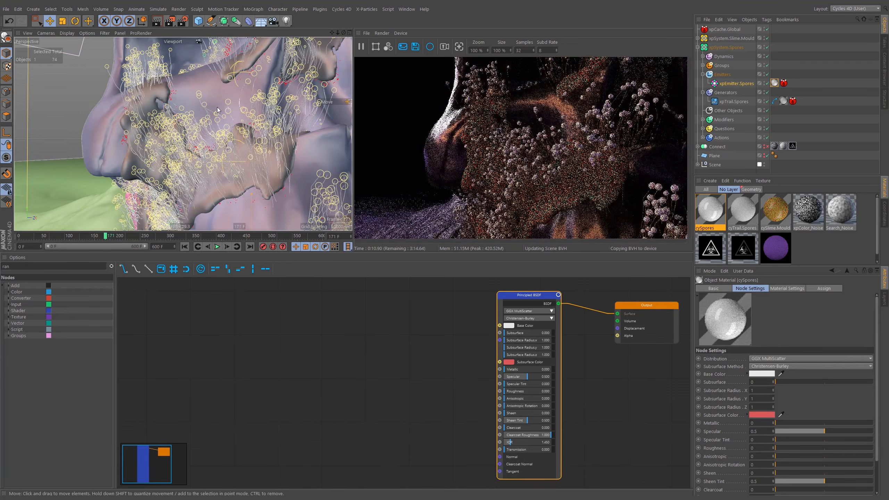
pyautogui.keyDown('alt'); pyautogui.moveTo(237, 61); pyautogui.dragTo(218, 200, button='middle'); pyautogui.keyUp('alt')
pyautogui.keyDown('alt'); pyautogui.moveTo(246, 105); pyautogui.dragTo(239, 207, button='middle'); pyautogui.keyUp('alt')
pyautogui.keyDown('alt'); pyautogui.moveTo(239, 144); pyautogui.dragTo(261, 150); pyautogui.keyUp('alt')
pyautogui.scroll(5, 193, 89)
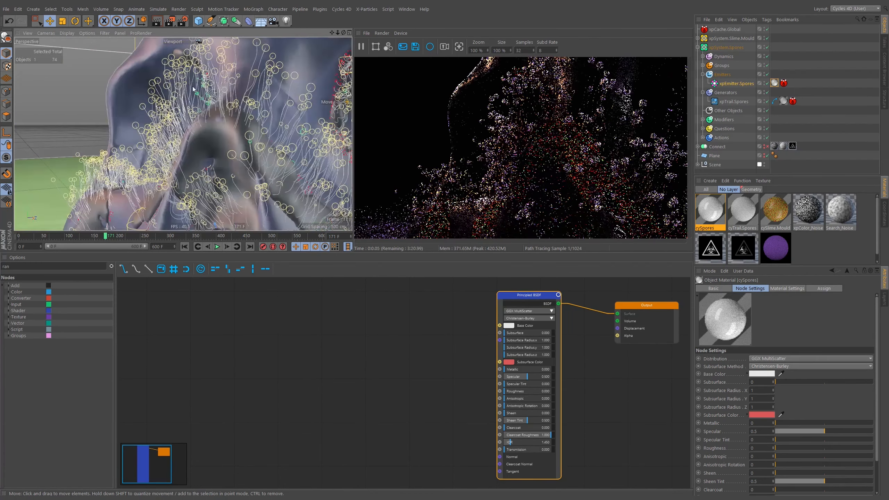
pyautogui.scroll(-5, 192, 89)
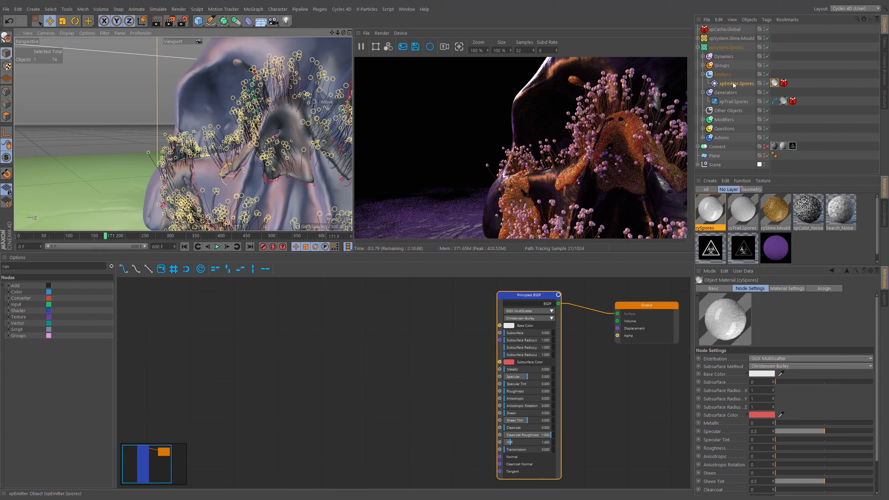
# Add a Cycles 4D cyInstance tag to the xpEmitter.Spores object
pyautogui.rightClick(734, 84)
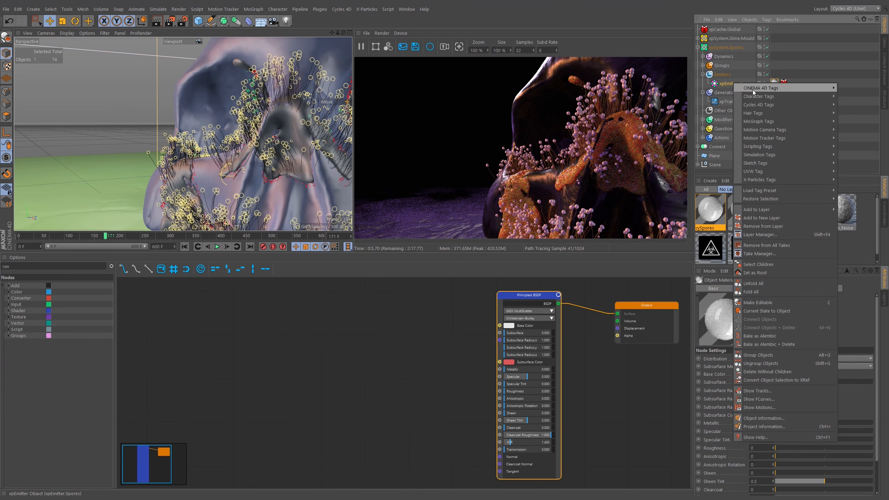
pyautogui.moveTo(762, 106)
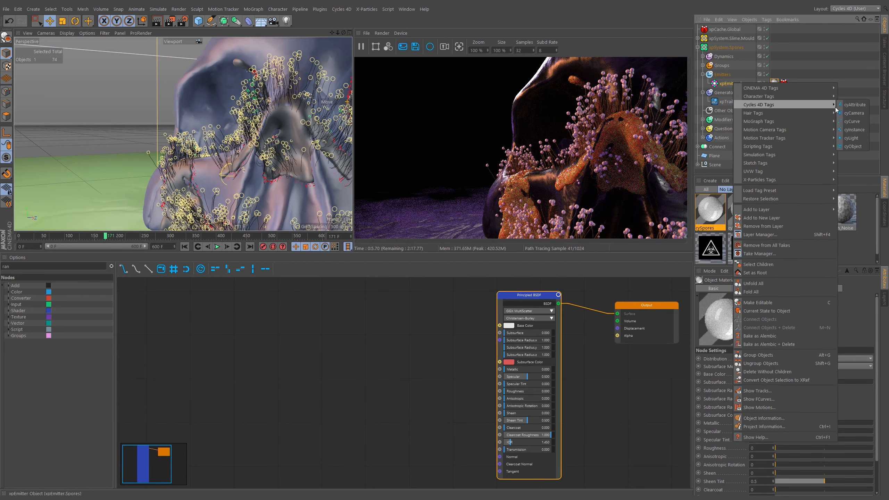
pyautogui.click(854, 130)
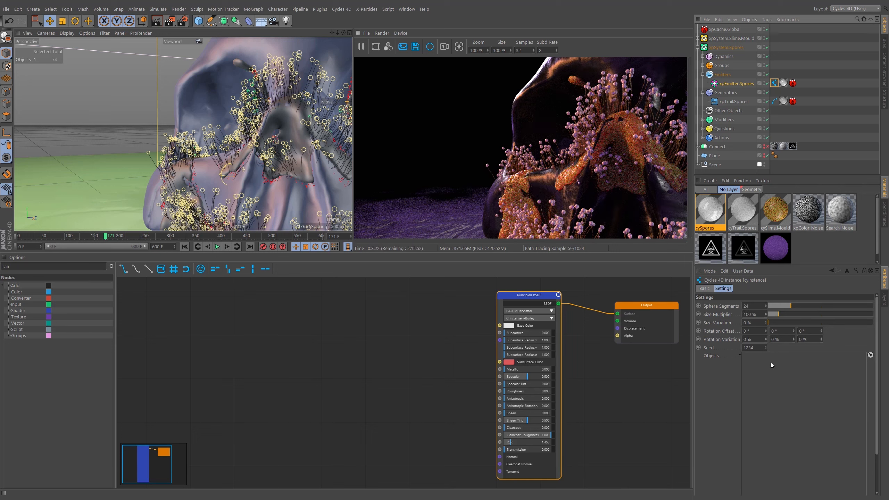
# Set the cyInstance tag's Size Multiplier to 50 % and Size Variation to 25 %
pyautogui.click(751, 315)
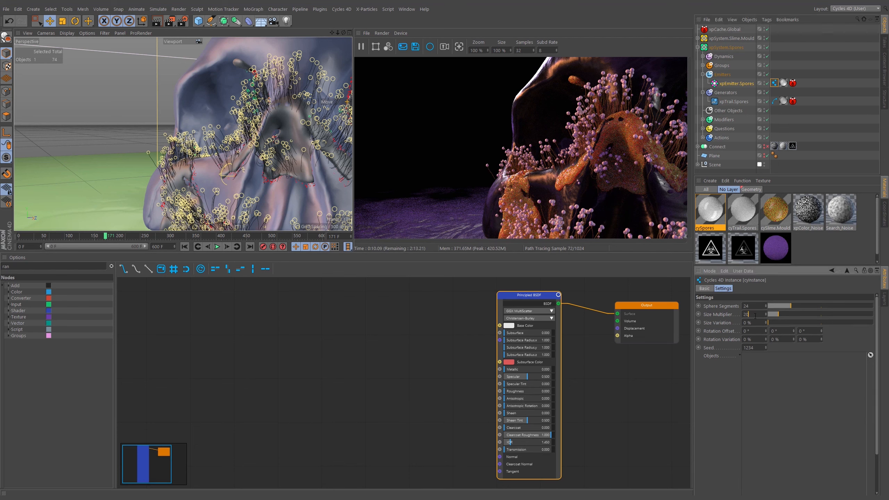
pyautogui.press('Return')
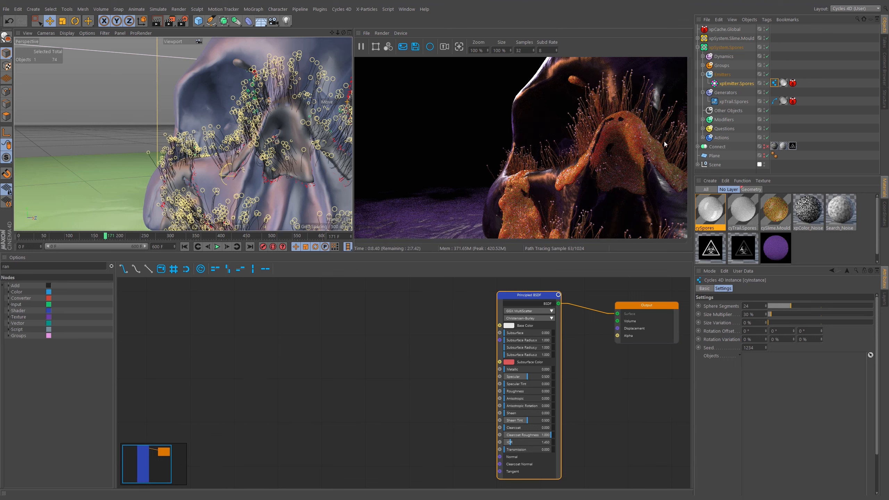
pyautogui.moveTo(754, 317); pyautogui.dragTo(744, 317)
pyautogui.write('50')
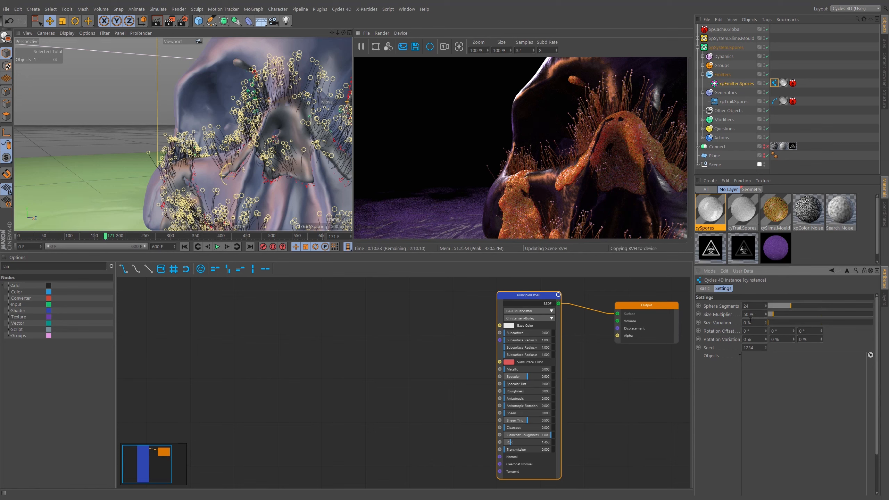
pyautogui.press('Return')
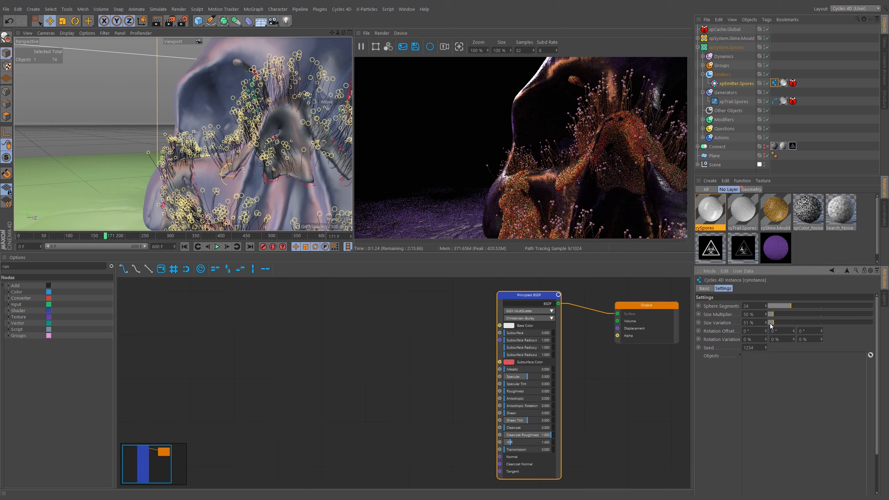
pyautogui.moveTo(770, 323); pyautogui.dragTo(771, 323)
# Examine the resized spores around the skull's nose and the isolated spore at its outer edge from several angles and distances
pyautogui.keyDown('alt'); pyautogui.moveTo(300, 133); pyautogui.dragTo(285, 136, button='right'); pyautogui.keyUp('alt')
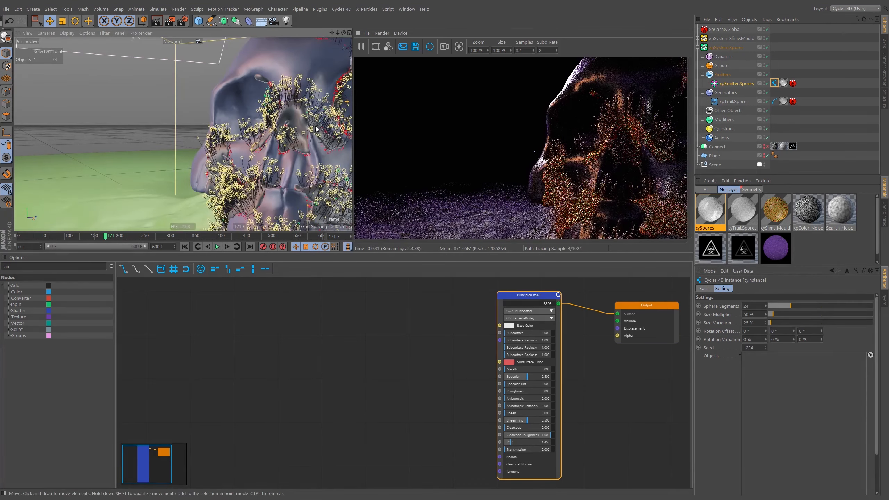
pyautogui.keyDown('alt'); pyautogui.moveTo(288, 139); pyautogui.dragTo(237, 123, button='middle'); pyautogui.keyUp('alt')
pyautogui.keyDown('alt'); pyautogui.moveTo(237, 123); pyautogui.dragTo(313, 66, button='right'); pyautogui.keyUp('alt')
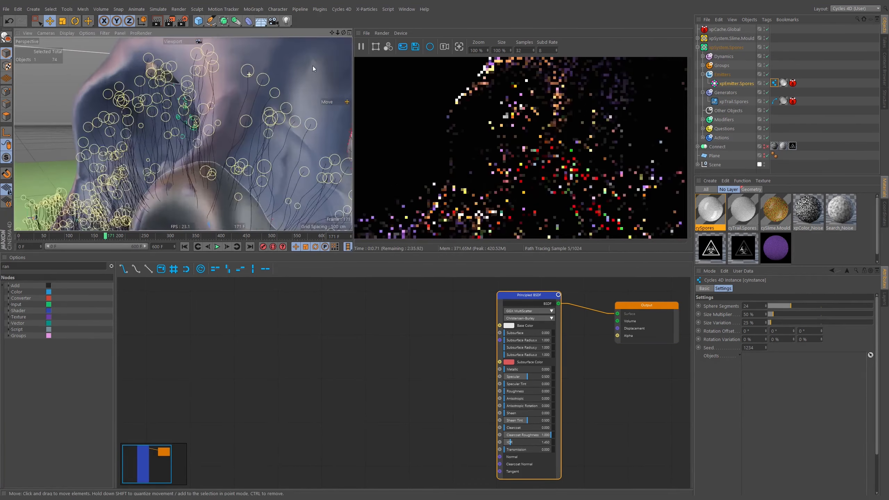
pyautogui.keyDown('alt'); pyautogui.moveTo(313, 66); pyautogui.dragTo(275, 78, button='middle'); pyautogui.keyUp('alt')
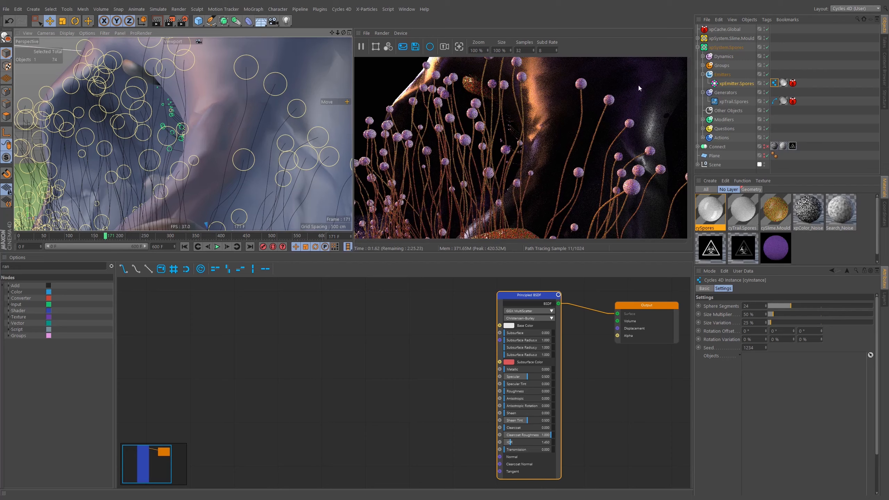
pyautogui.keyDown('alt'); pyautogui.moveTo(148, 140); pyautogui.dragTo(233, 166); pyautogui.keyUp('alt')
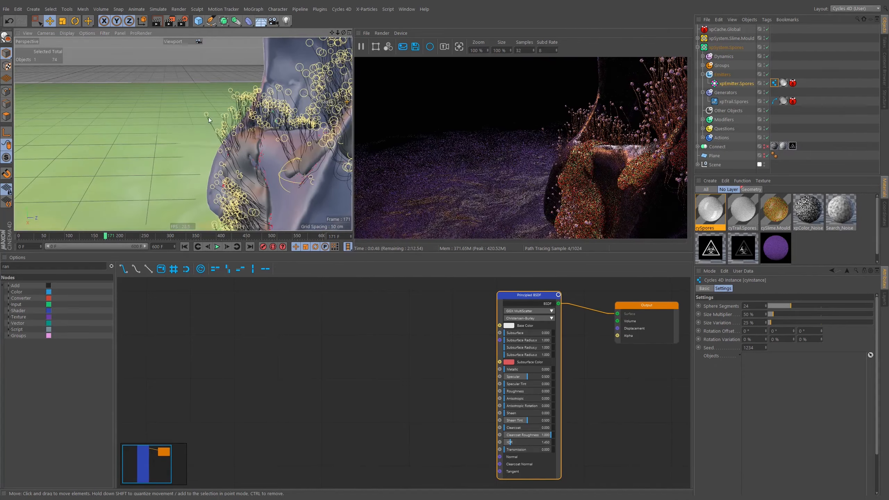
pyautogui.keyDown('alt'); pyautogui.moveTo(206, 114); pyautogui.dragTo(216, 119, button='right'); pyautogui.keyUp('alt')
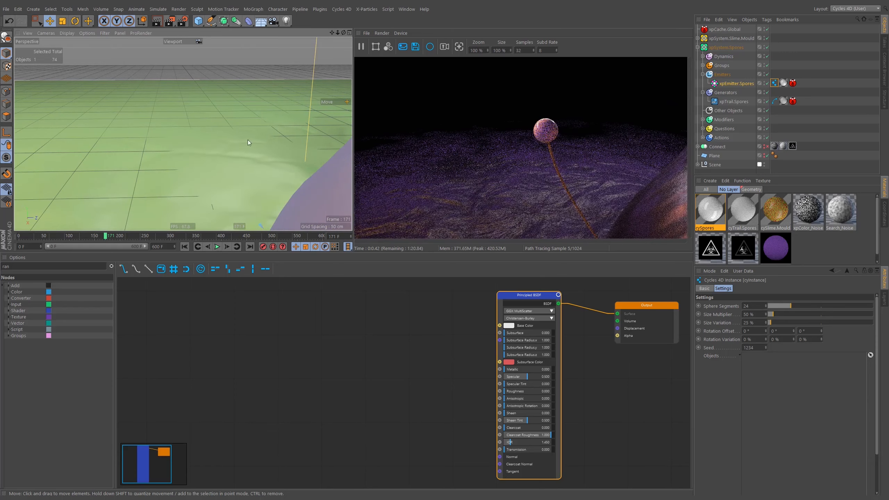
pyautogui.keyDown('alt'); pyautogui.moveTo(317, 174); pyautogui.dragTo(298, 167, button='right'); pyautogui.keyUp('alt')
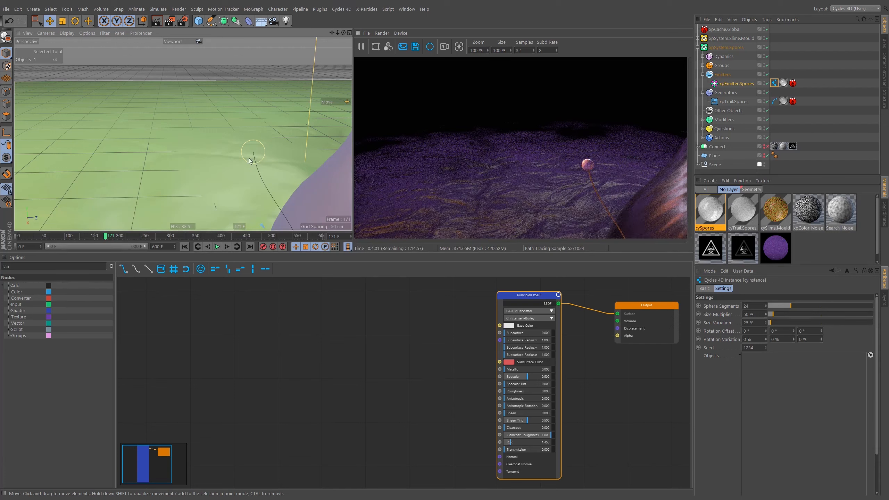
pyautogui.keyDown('alt'); pyautogui.moveTo(310, 192); pyautogui.dragTo(305, 189); pyautogui.keyUp('alt')
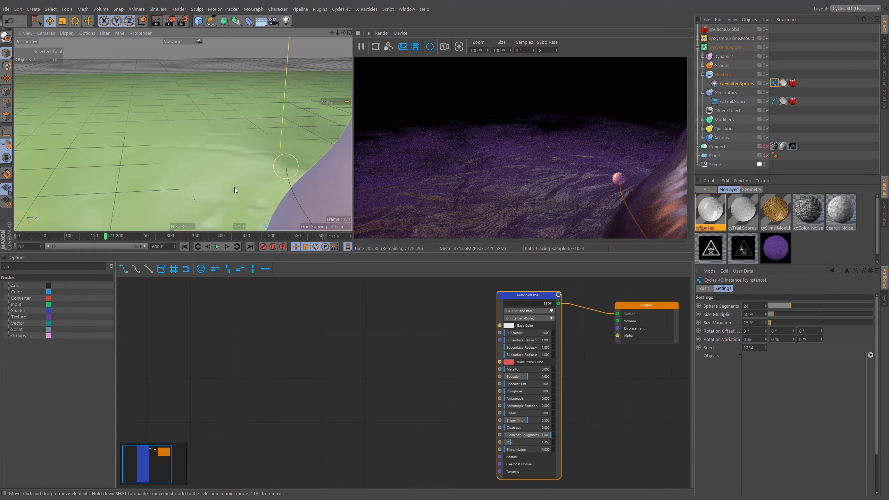
# Enable snapping with Vertex and Polygon Snap, and detach the snap settings as a floating palette over the render preview
pyautogui.click(7, 174)
pyautogui.moveTo(36, 176); pyautogui.dragTo(488, 115)
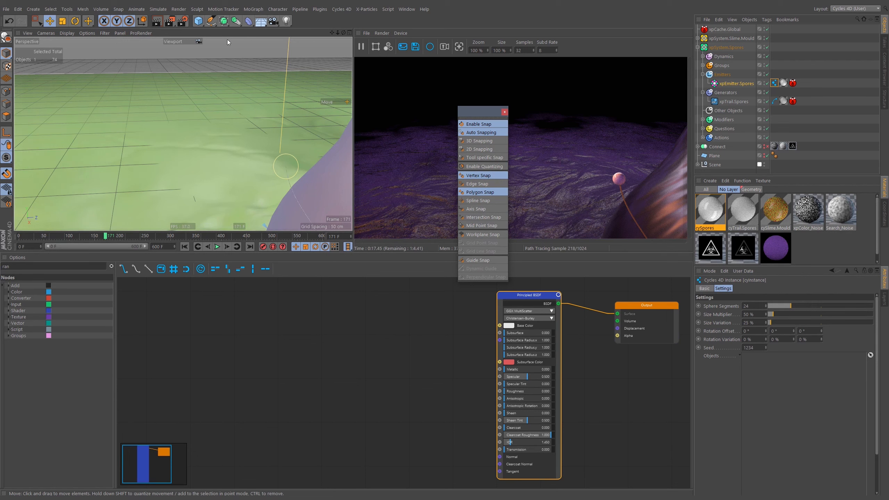
pyautogui.keyDown('alt'); pyautogui.moveTo(295, 195); pyautogui.dragTo(242, 182); pyautogui.keyUp('alt')
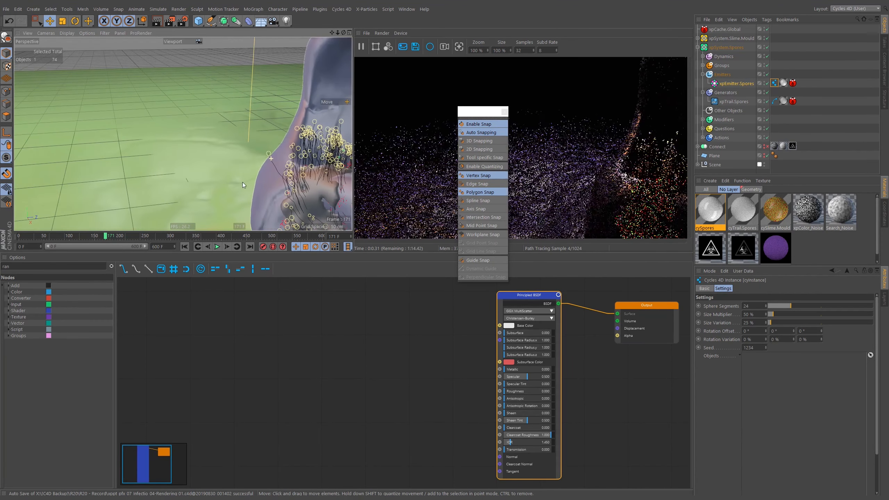
# Add a null object and move it onto the isolated spore particle at the skull's outer edge
pyautogui.click(788, 58)
pyautogui.click(208, 23)
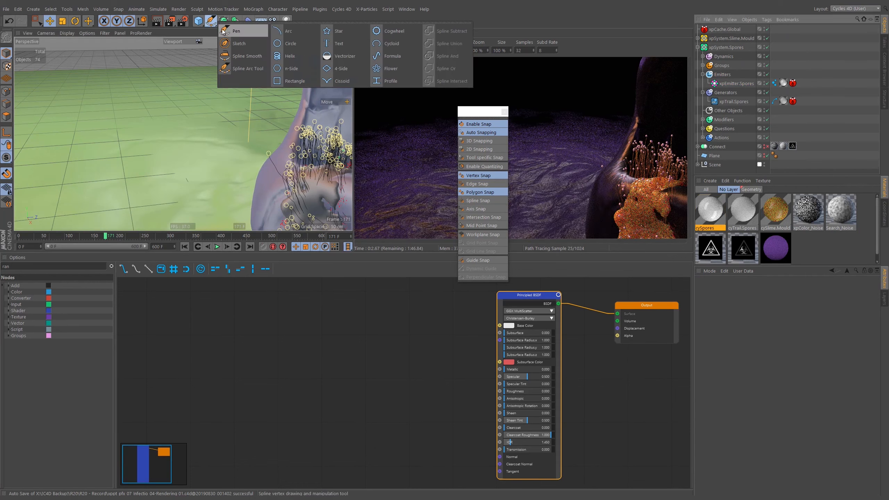
pyautogui.click(197, 23)
pyautogui.click(223, 28)
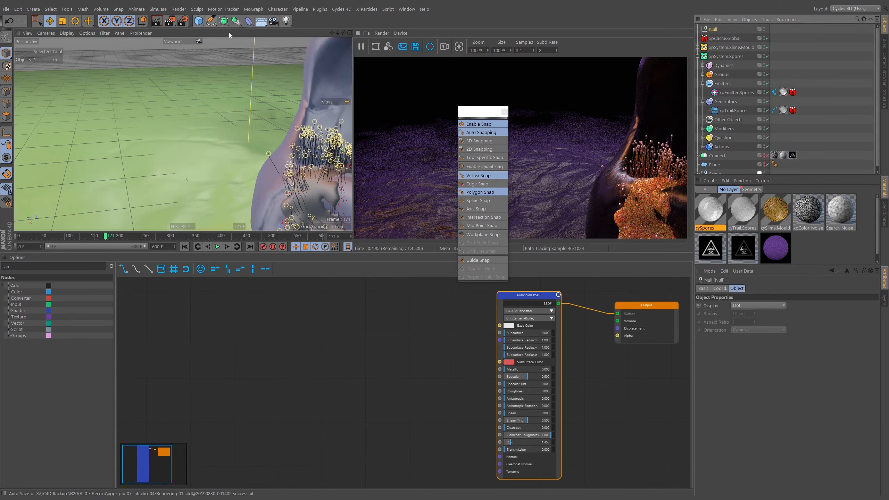
pyautogui.press('e')
pyautogui.moveTo(301, 166); pyautogui.dragTo(269, 153)
pyautogui.scroll(5, 276, 153)
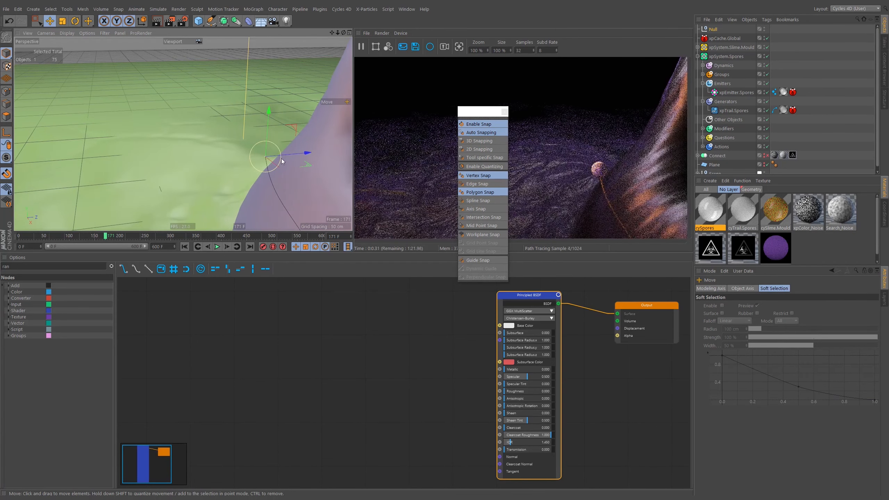
# Add a sphere primitive as the null's parent, at the null's position, and set its radius to 0.2 cm
pyautogui.click(198, 22)
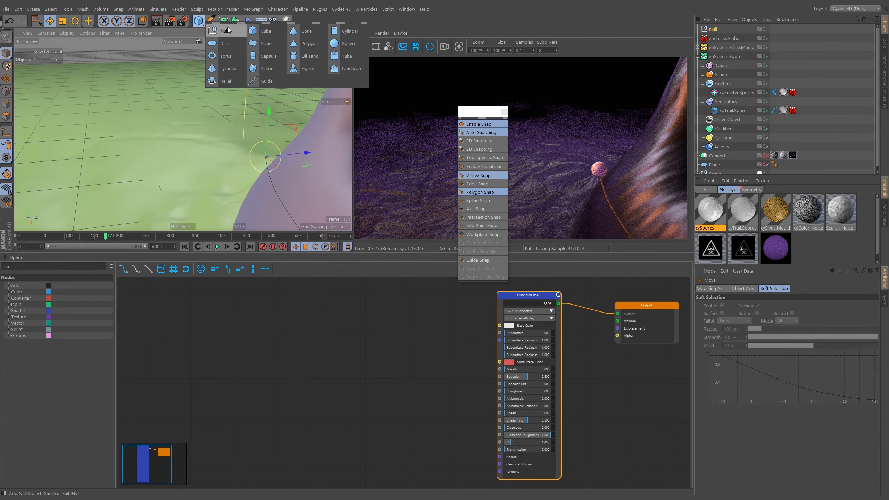
pyautogui.click(338, 47)
pyautogui.doubleClick(746, 306)
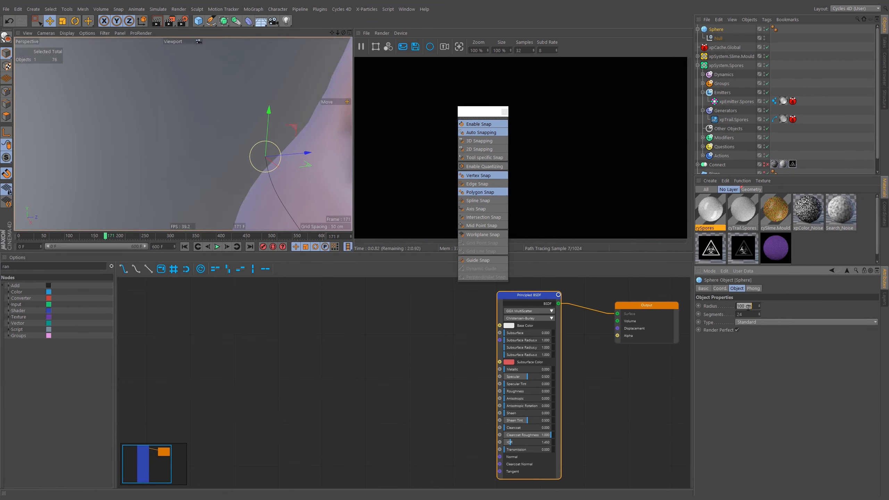
pyautogui.write('0.1')
pyautogui.press('Return')
pyautogui.write('0.2')
pyautogui.press('Return')
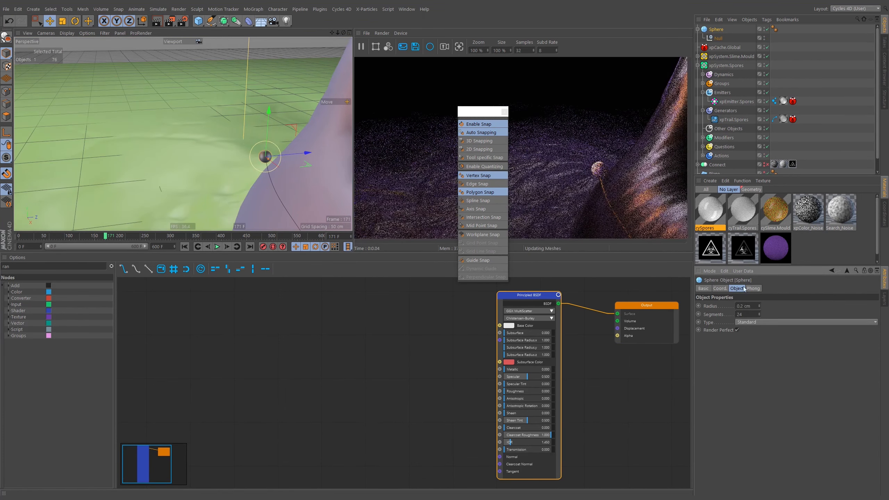
# Ungroup the null from the sphere and delete the null
pyautogui.hotkey('shift', 'g')
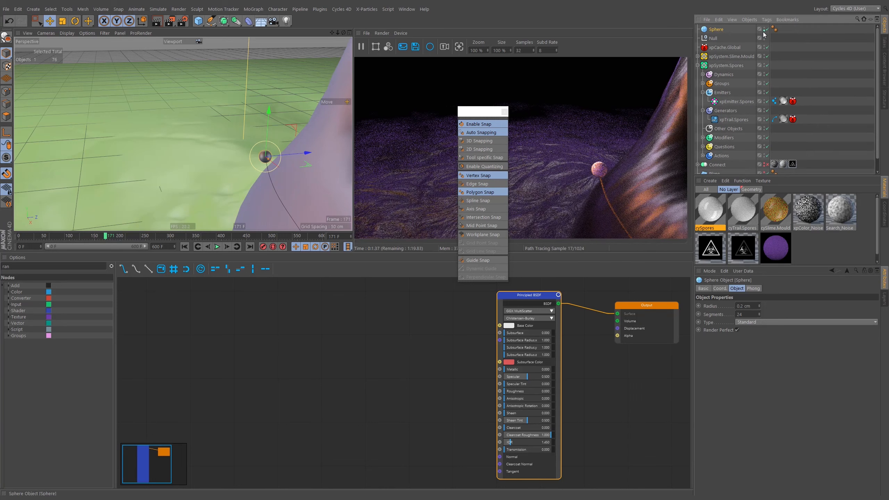
pyautogui.click(712, 37)
pyautogui.press('Delete')
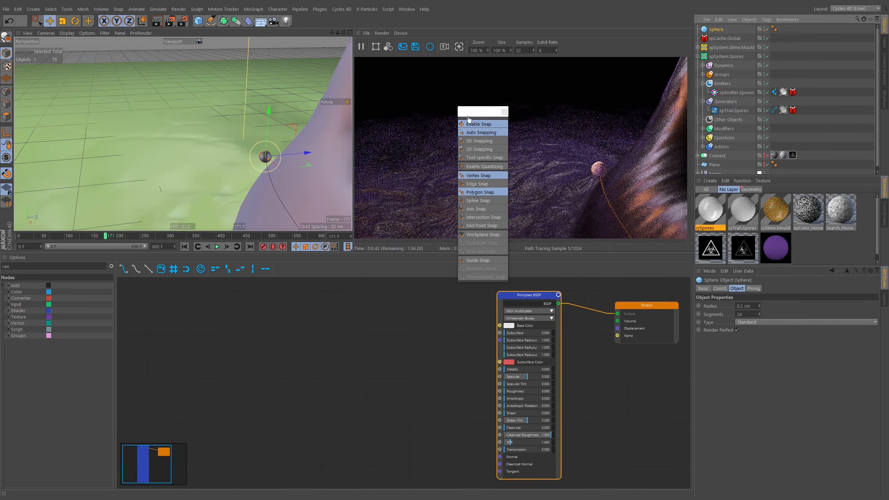
# Disable snapping and set the project's View Clipping to Small for close-up work on the sphere
pyautogui.click(468, 124)
pyautogui.keyDown('alt'); pyautogui.moveTo(261, 156); pyautogui.dragTo(284, 154); pyautogui.keyUp('alt')
pyautogui.scroll(-4, 279, 161)
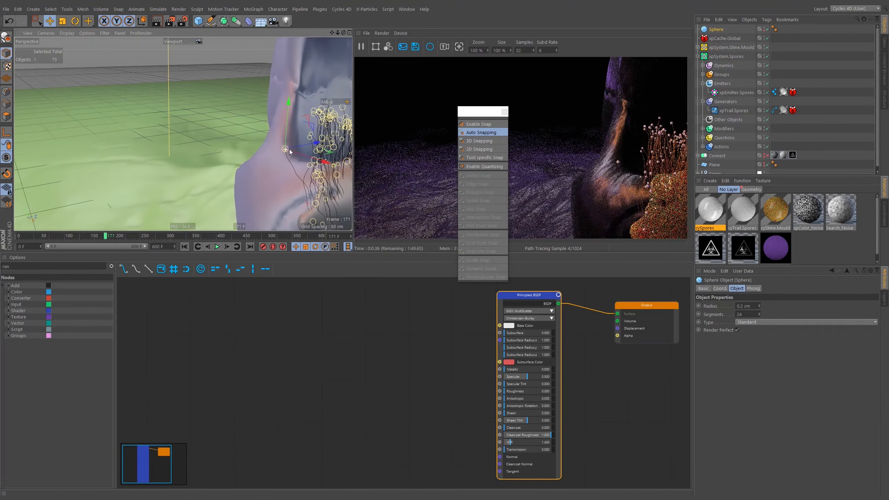
pyautogui.keyDown('alt'); pyautogui.moveTo(285, 149); pyautogui.dragTo(355, 135, button='right'); pyautogui.keyUp('alt')
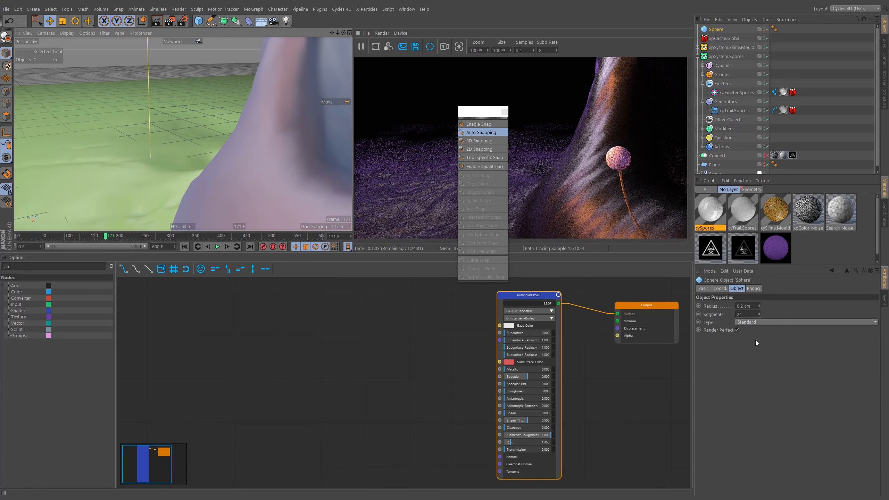
pyautogui.hotkey('ctrl', 'd')
pyautogui.click(764, 413)
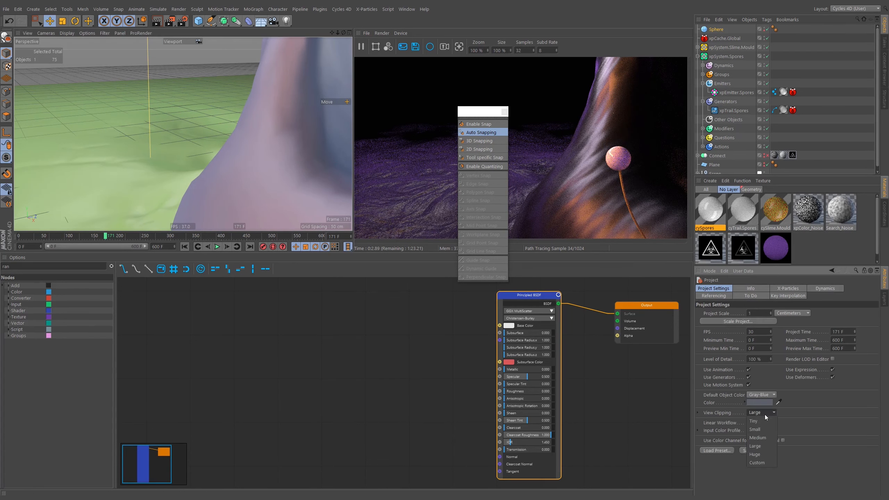
pyautogui.click(766, 428)
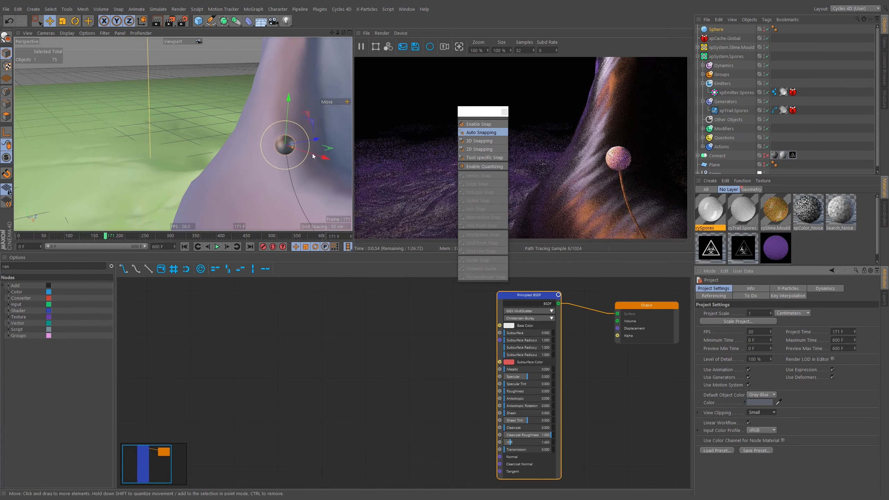
pyautogui.keyDown('alt'); pyautogui.moveTo(287, 148); pyautogui.dragTo(325, 143, button='right'); pyautogui.keyUp('alt')
pyautogui.moveTo(287, 150); pyautogui.dragTo(204, 138)
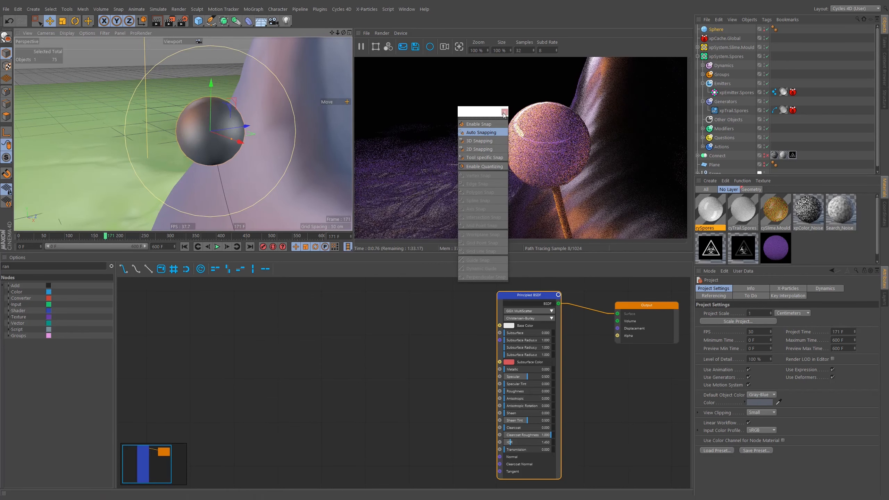
# Try the cyInstance tag with Size Multiplier 100 % and Size Variation 0 %, and restore them to 50 % and 25 %
pyautogui.click(775, 92)
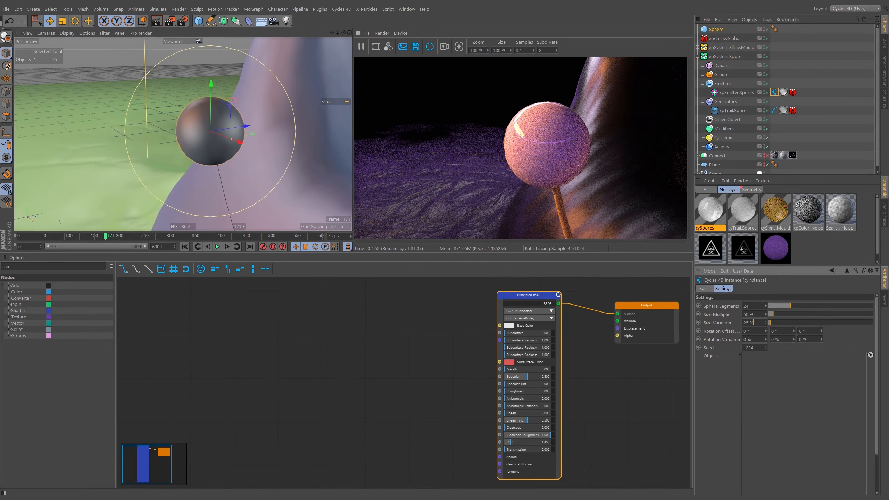
pyautogui.doubleClick(757, 312)
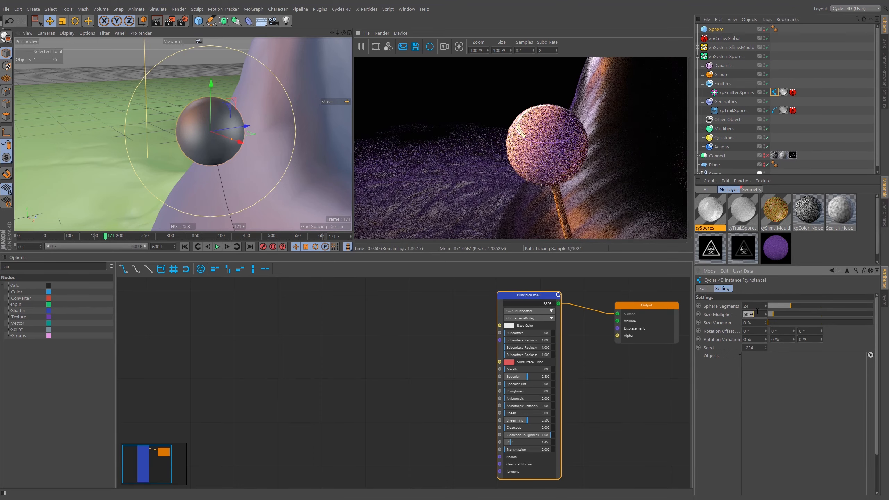
pyautogui.write('100')
pyautogui.press('Return')
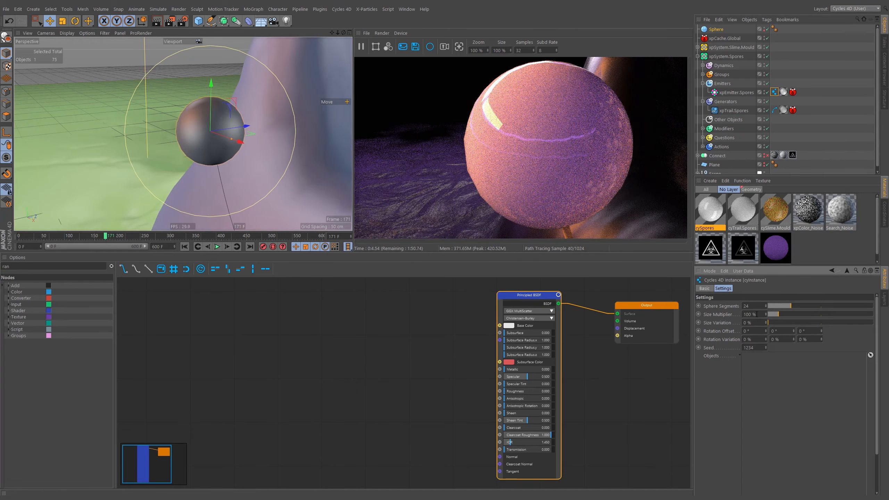
pyautogui.write('0')
pyautogui.press('Tab')
pyautogui.write('25')
pyautogui.press('Return')
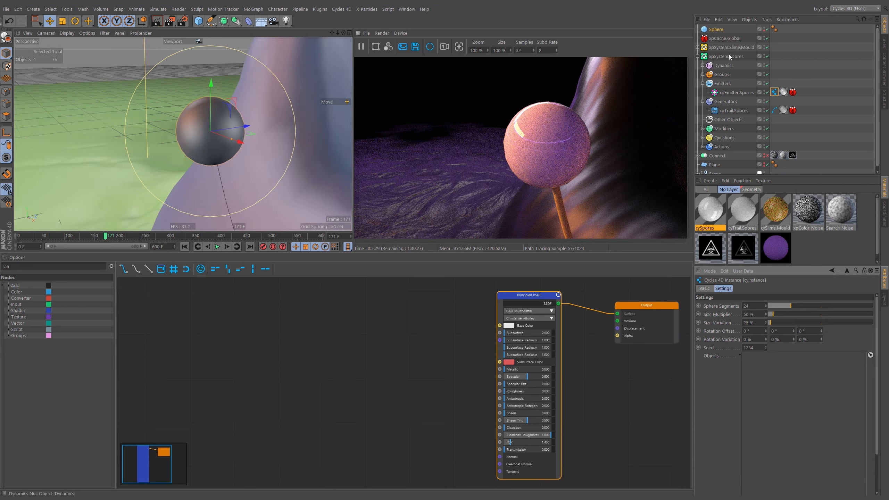
pyautogui.click(716, 30)
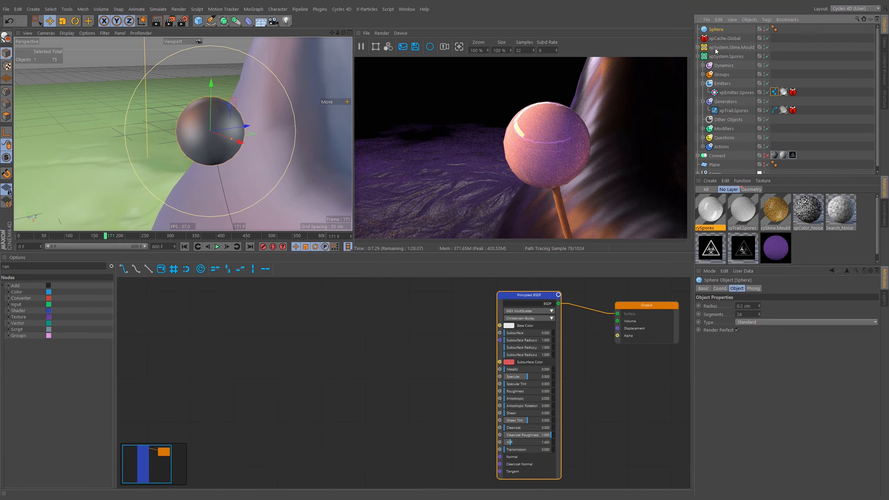
pyautogui.press('Delete')
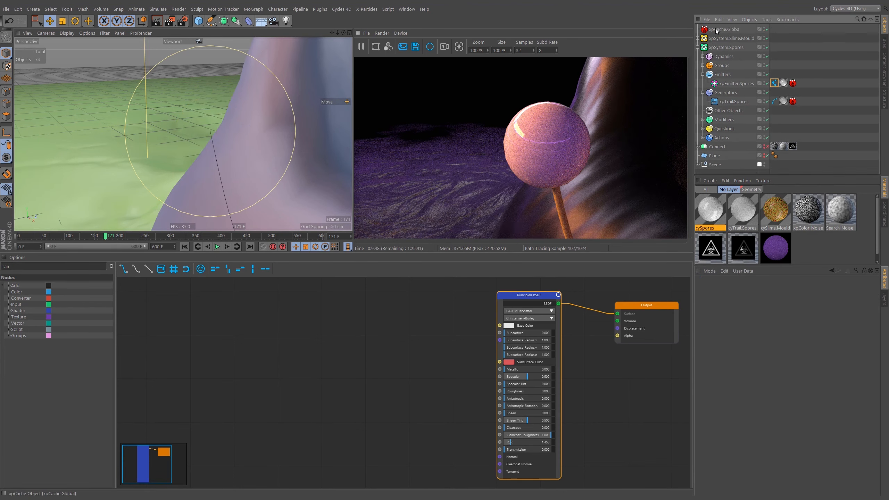
pyautogui.click(724, 110)
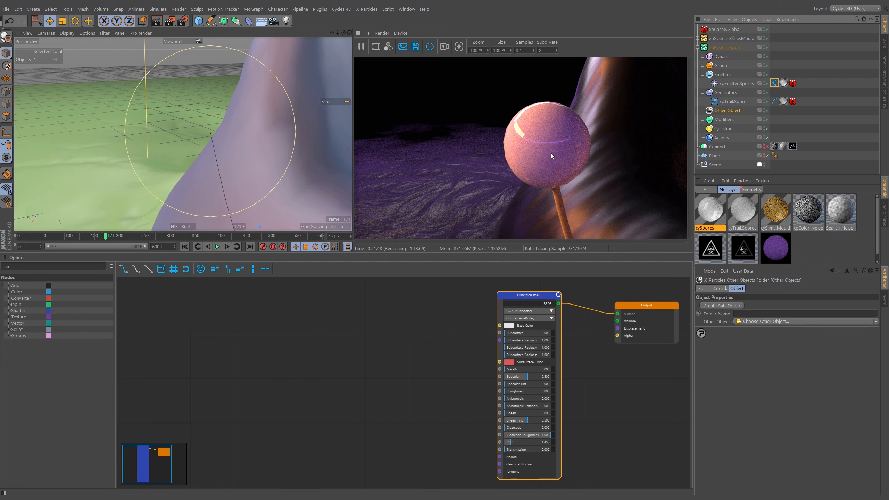
pyautogui.click(198, 22)
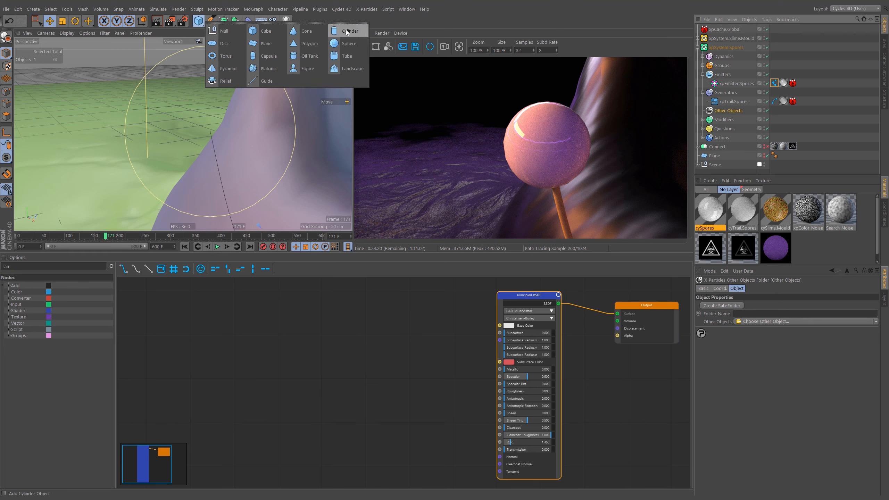
pyautogui.hotkey('ctrl', 'z')
pyautogui.hotkey('ctrl', 'z')
pyautogui.hotkey('ctrl', 'y')
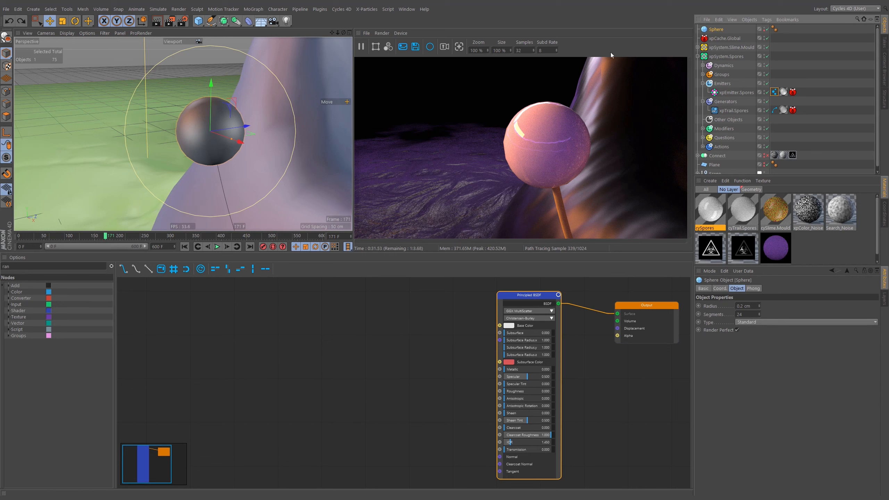
# Enlarge the sphere at the isolated spore to a radius of about 0.266 cm
pyautogui.click(714, 31)
pyautogui.moveTo(233, 140)
pyautogui.mouseDown()
pyautogui.moveTo(253, 146)
pyautogui.moveTo(240, 142)
pyautogui.mouseUp()
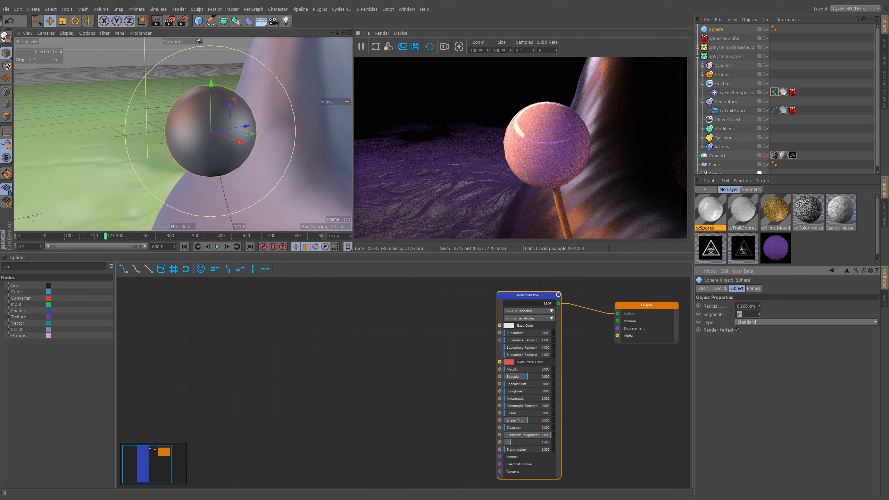
pyautogui.press('Return')
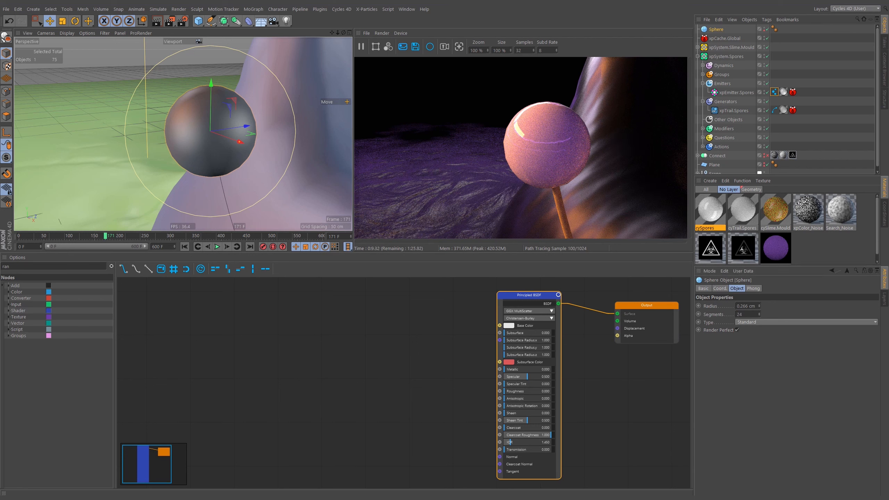
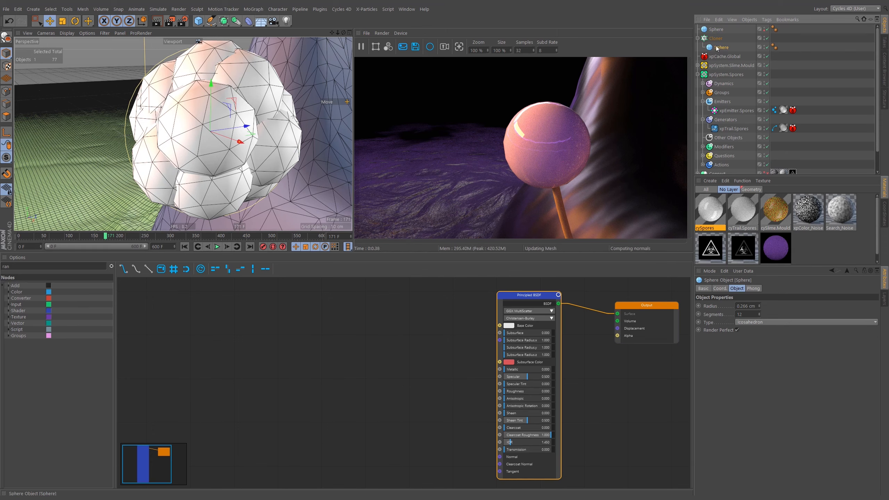
# Set the Cloner's Distribution to Vertex and scale its child sphere down to a radius of about 0.15 cm
pyautogui.press('t')
pyautogui.moveTo(311, 133); pyautogui.dragTo(305, 167)
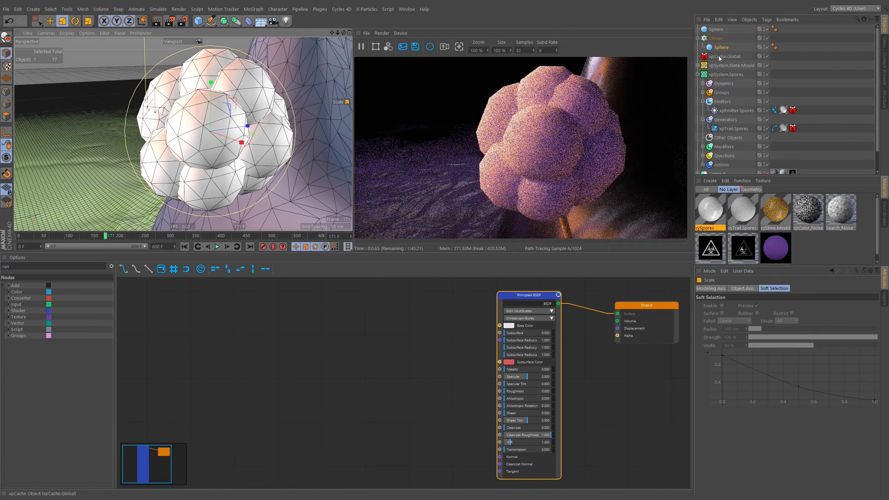
pyautogui.click(716, 38)
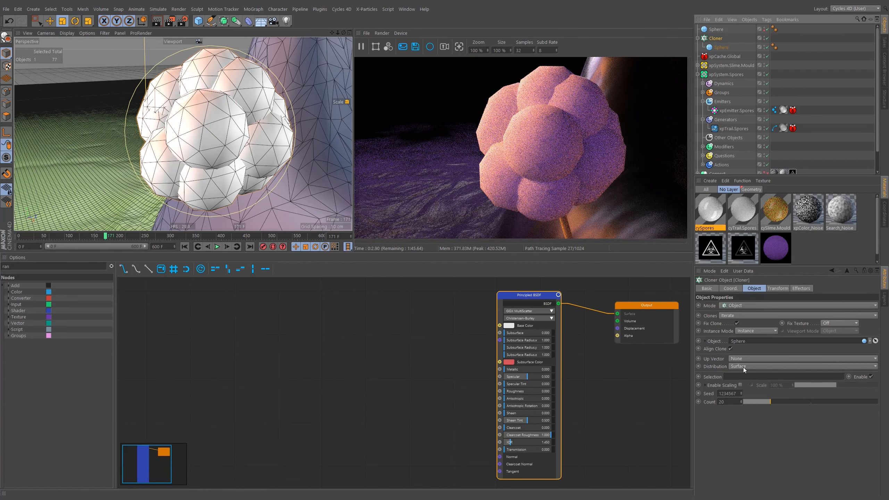
pyautogui.click(747, 365)
pyautogui.click(738, 375)
pyautogui.click(721, 47)
pyautogui.moveTo(278, 153); pyautogui.dragTo(271, 167)
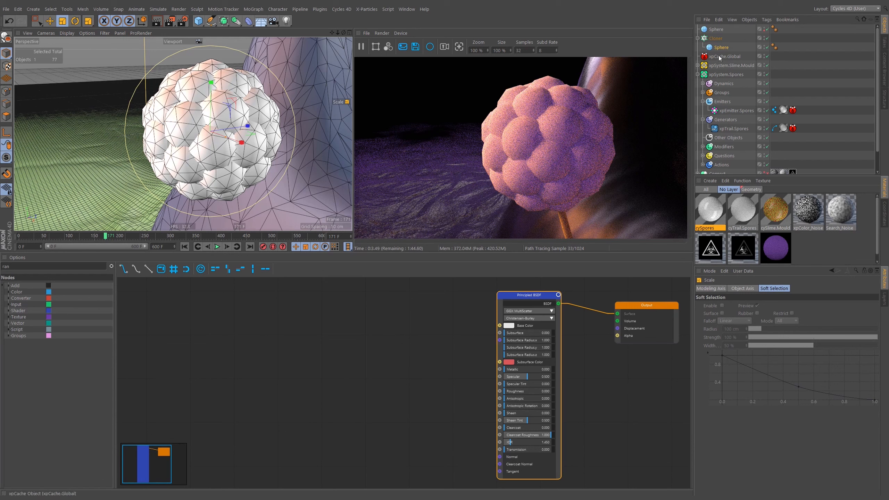
pyautogui.click(715, 38)
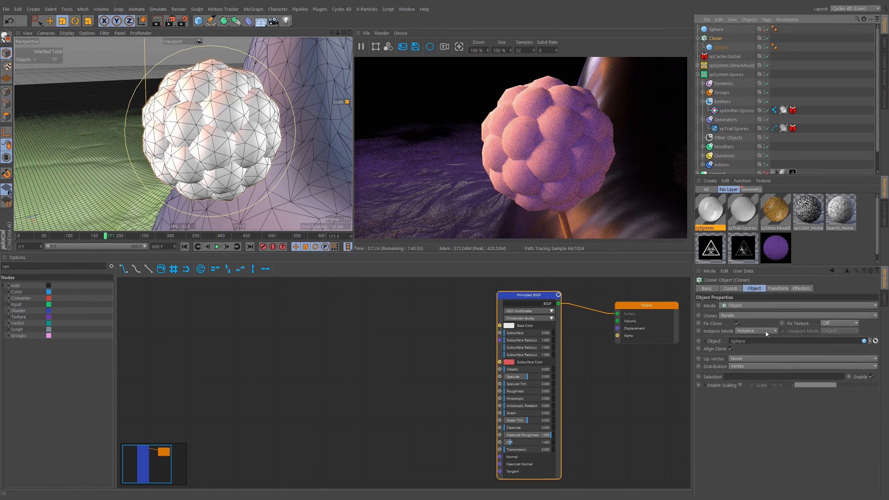
# Rename the guide sphere as Spore Guide Sphere and the Cloner's child sphere as Spore
pyautogui.doubleClick(718, 29)
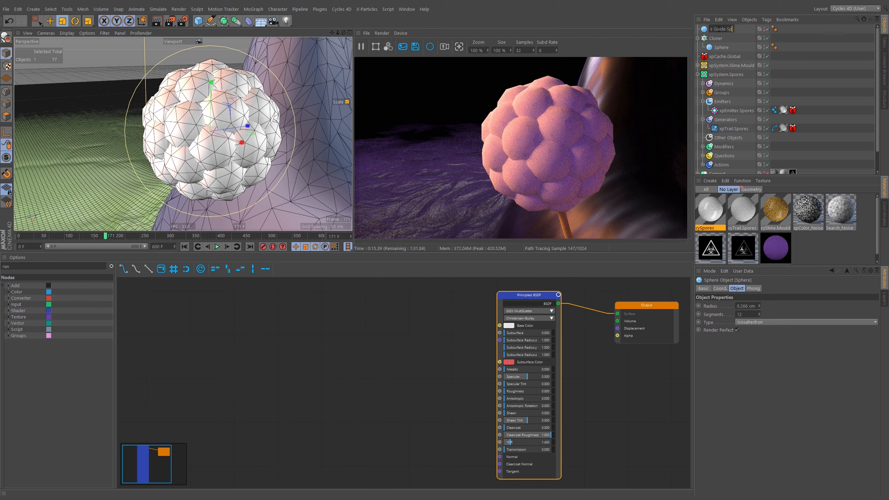
pyautogui.press('Return')
pyautogui.doubleClick(721, 47)
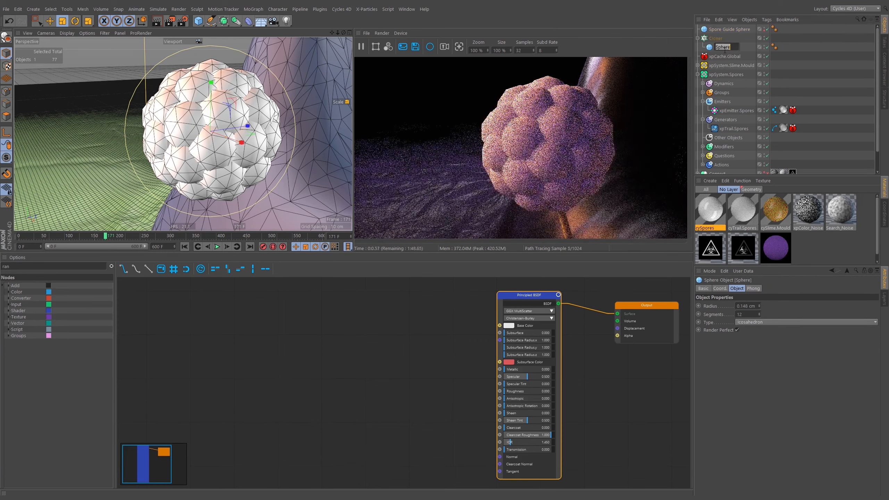
pyautogui.write('Spore')
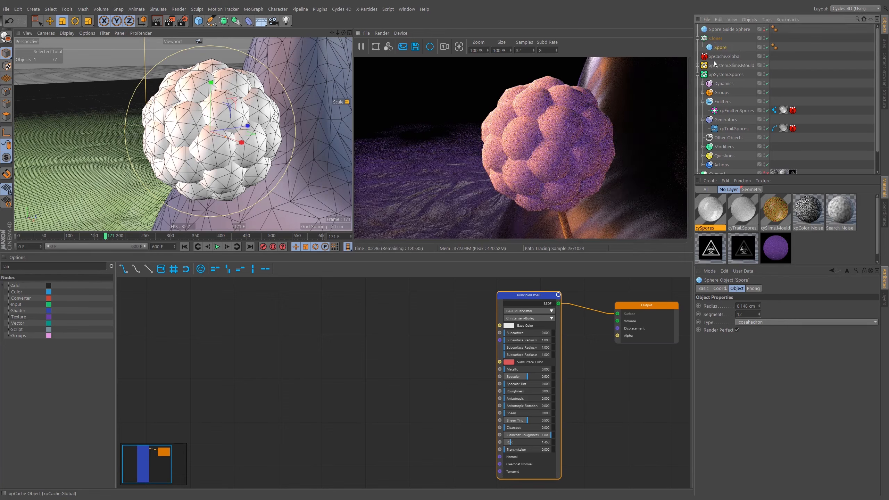
pyautogui.press('Return')
# Rename the Cloner as Spores Bud
pyautogui.click(716, 38)
pyautogui.doubleClick(716, 39)
pyautogui.write('S')
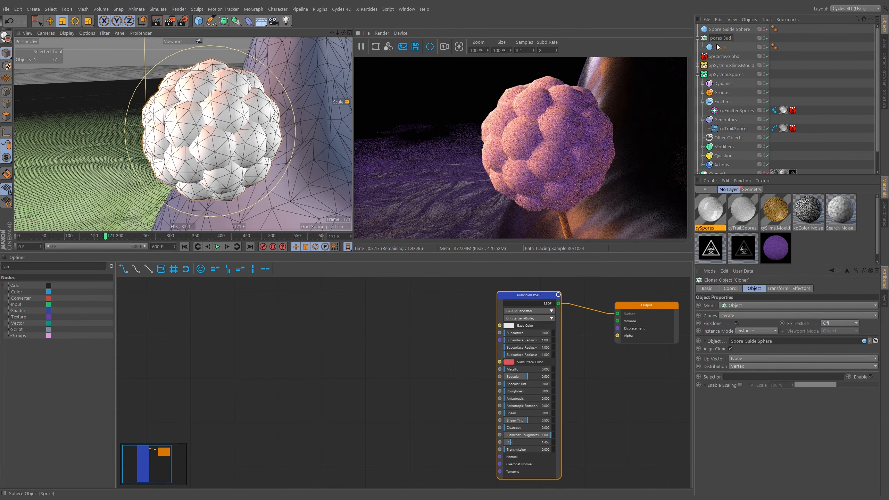
pyautogui.write('pores Bud')
pyautogui.press('Return')
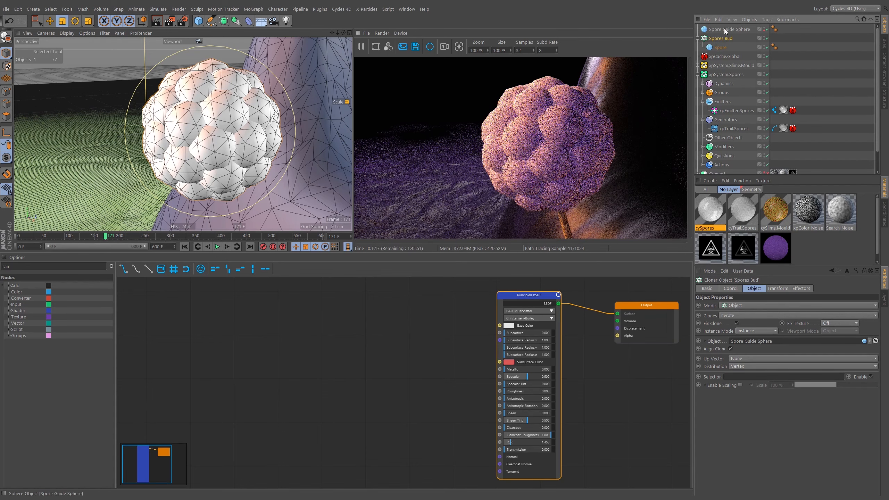
# Scale the Spore sphere inside Spores Bud up slightly
pyautogui.click(724, 32)
pyautogui.click(720, 38)
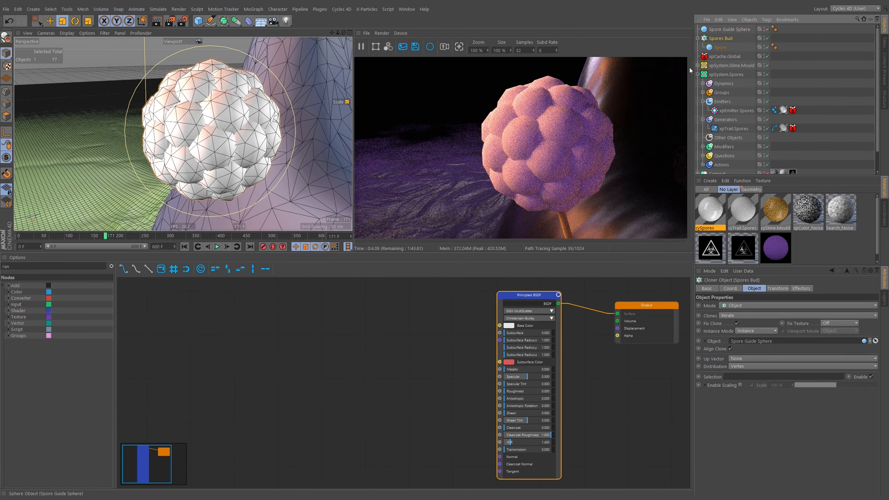
pyautogui.click(729, 31)
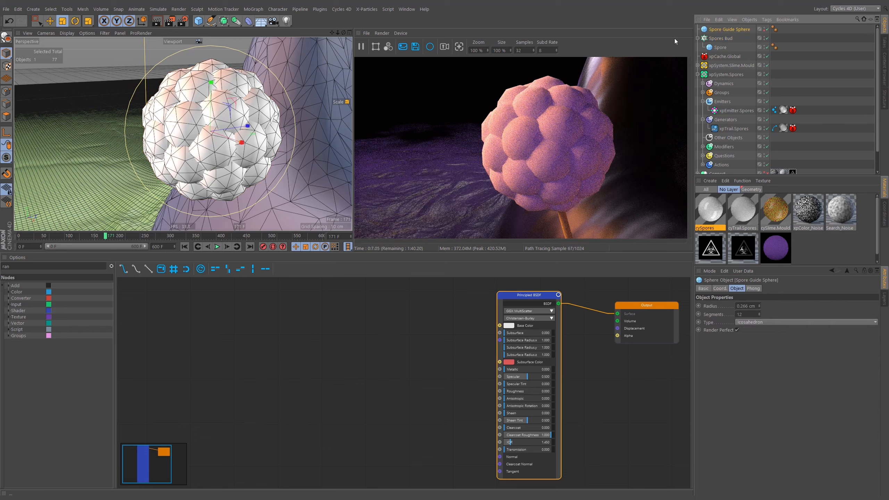
pyautogui.click(719, 47)
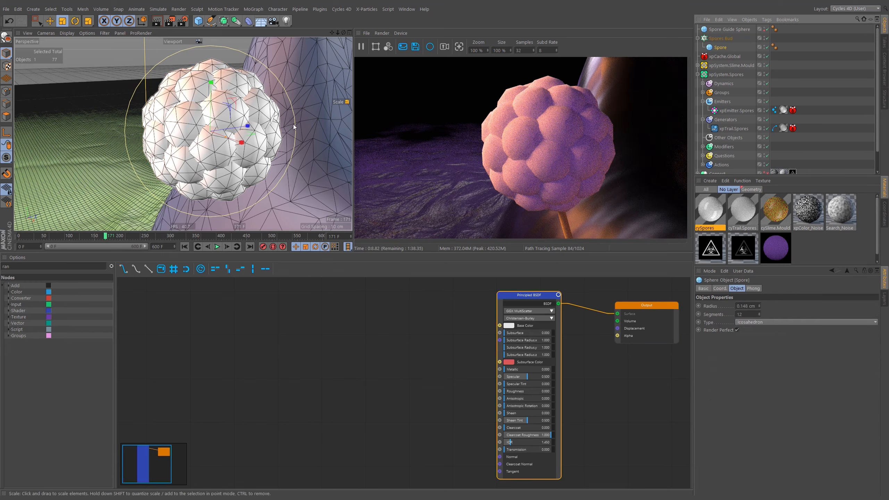
pyautogui.moveTo(296, 125)
pyautogui.mouseDown()
pyautogui.moveTo(293, 138)
pyautogui.moveTo(305, 126)
pyautogui.mouseUp()
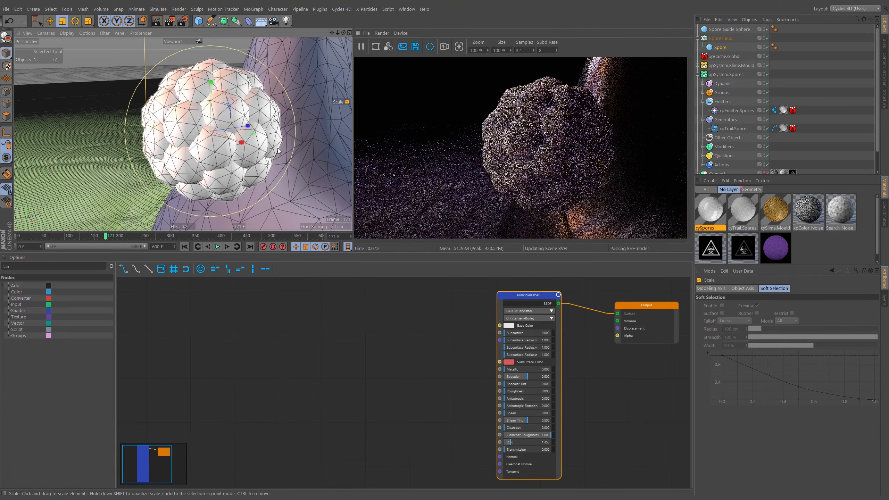
# Undo the last scaling of the Spore sphere and enlarge the Spore Guide Sphere, discarding the second scaling attempt
pyautogui.hotkey('ctrl', 'z')
pyautogui.click(725, 30)
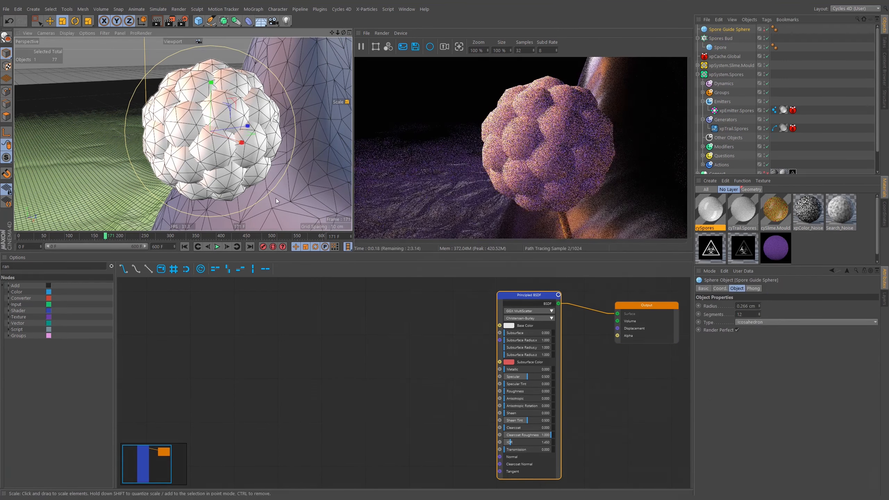
pyautogui.moveTo(276, 198); pyautogui.dragTo(290, 183)
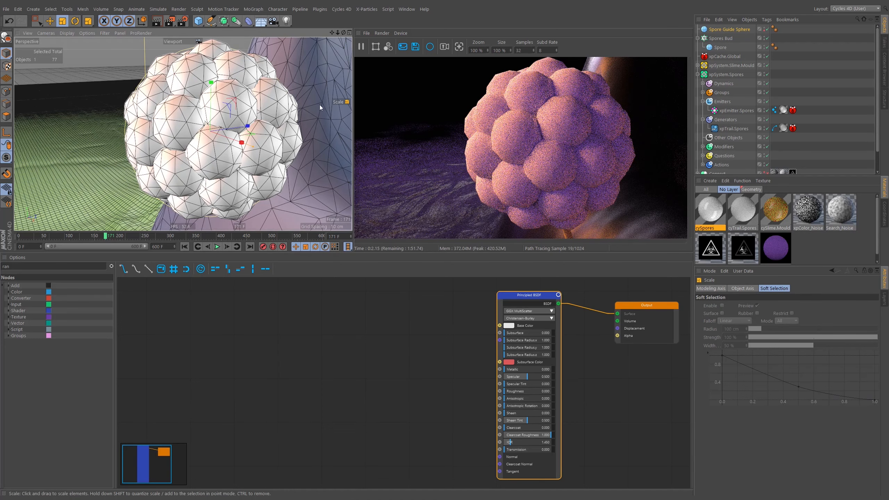
pyautogui.moveTo(319, 106); pyautogui.dragTo(310, 135)
pyautogui.hotkey('ctrl', 'z')
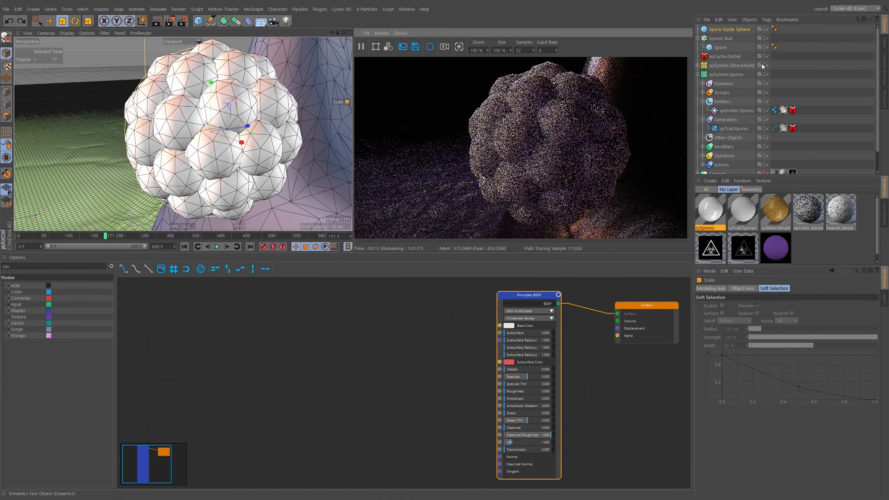
# Group the Spore Guide Sphere and Spores Bud under a null named Spore Geometry
pyautogui.click(722, 30)
pyautogui.hotkey('alt', 'g')
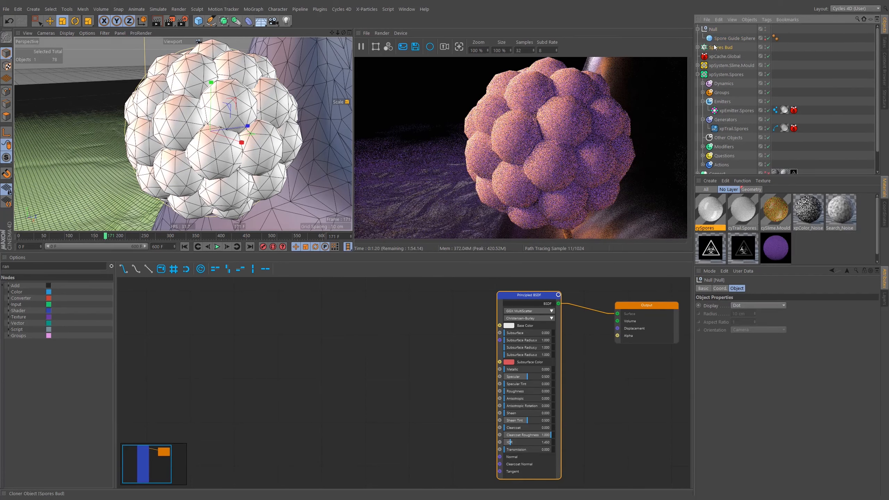
pyautogui.moveTo(718, 45); pyautogui.dragTo(716, 31)
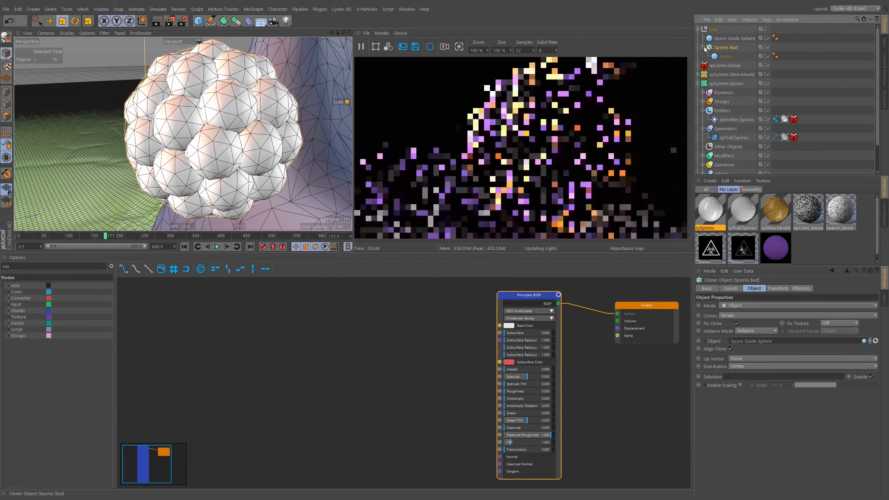
pyautogui.doubleClick(714, 30)
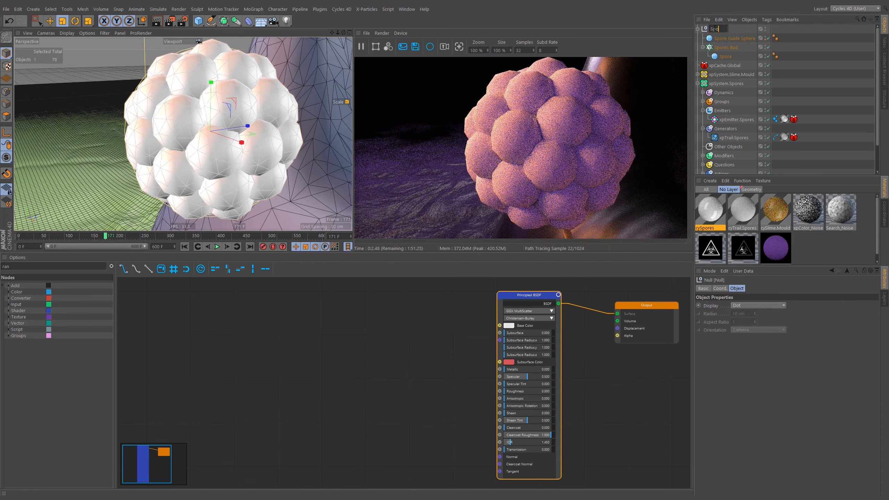
pyautogui.write('Spore Geometry')
pyautogui.press('Return')
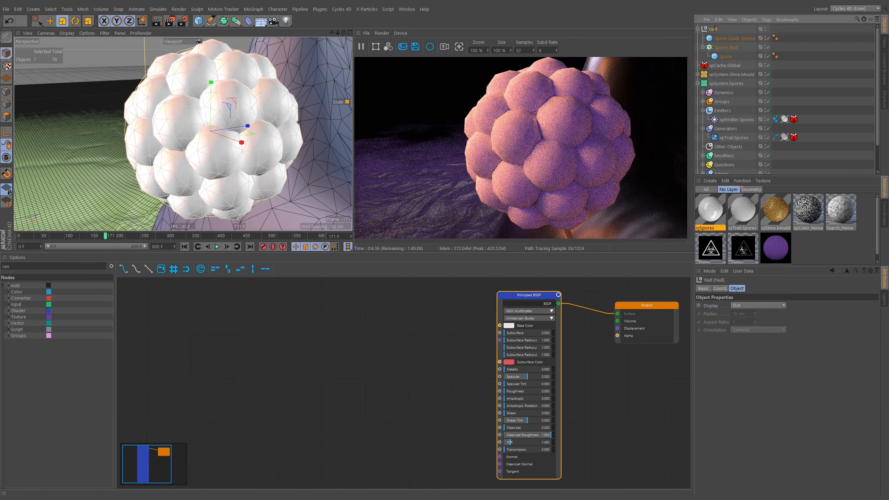
# Parent the Spores Bud cloner under a new Connect object and turn off its Weld option
pyautogui.click(723, 49)
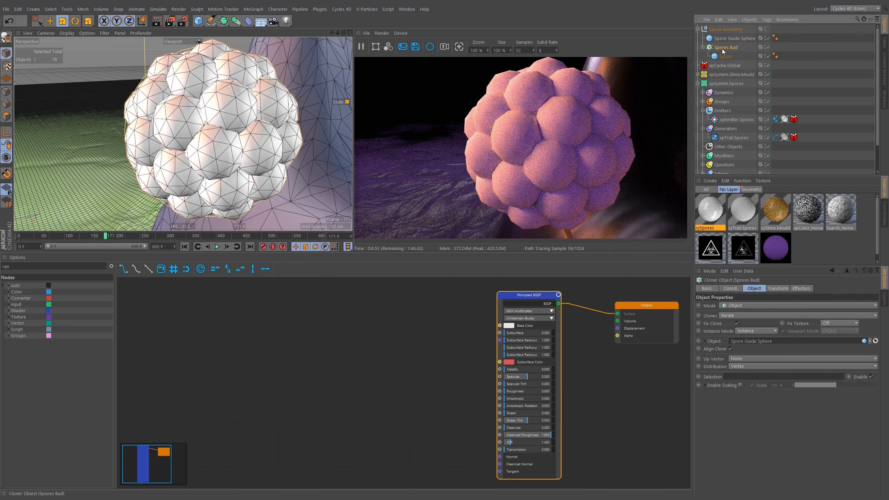
pyautogui.click(236, 20)
pyautogui.keyDown('alt'); pyautogui.click(328, 43); pyautogui.keyUp('alt')
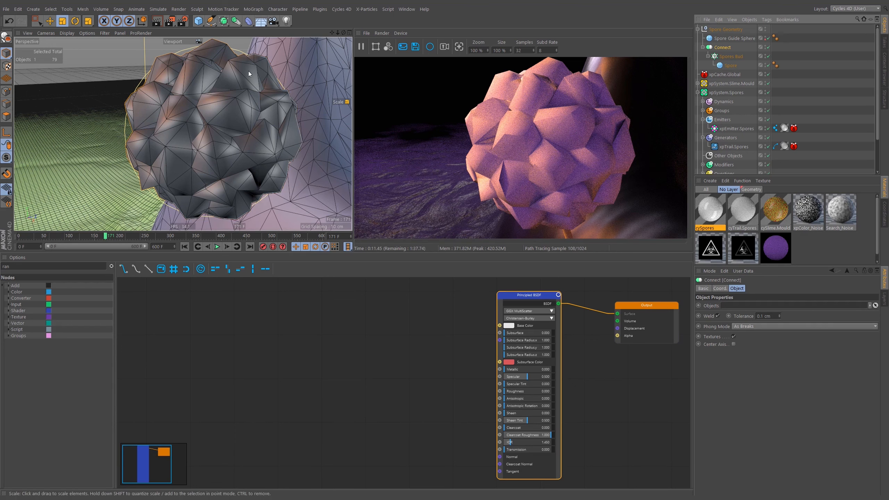
pyautogui.click(717, 316)
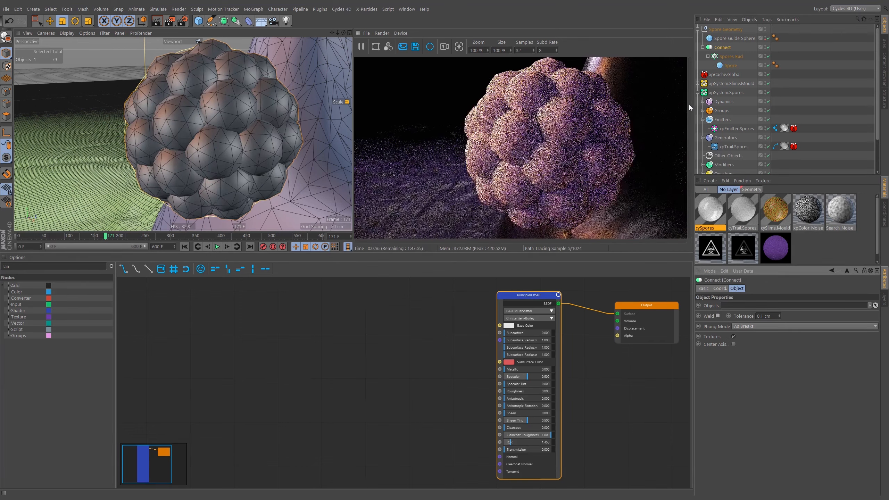
# Try 10 segments on the Spore sphere, and settle on 11
pyautogui.click(730, 66)
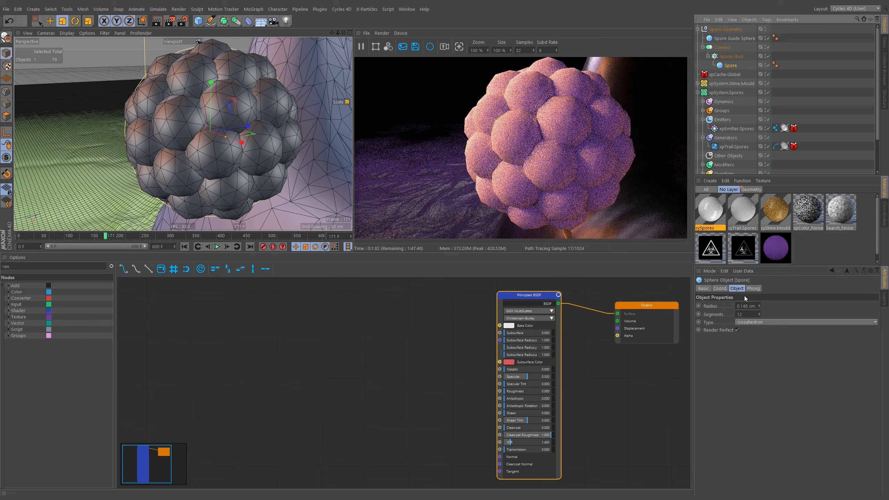
pyautogui.doubleClick(750, 315)
pyautogui.write('10')
pyautogui.press('Return')
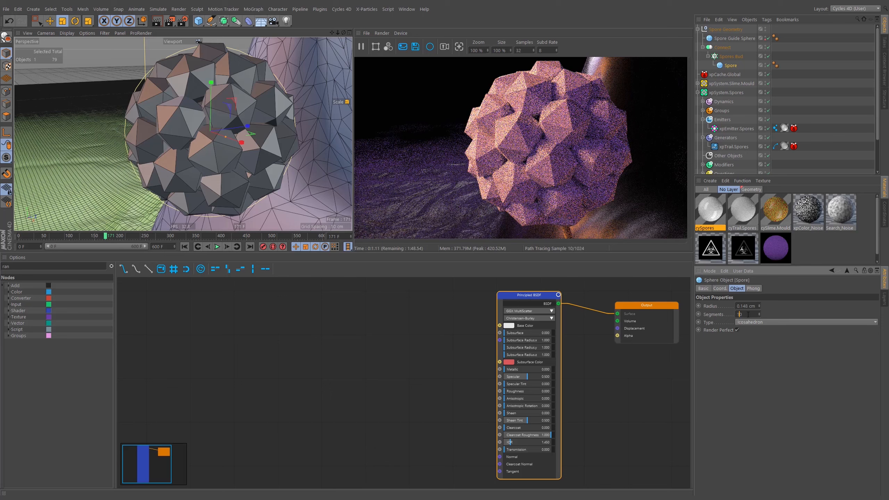
pyautogui.write('11')
pyautogui.press('Return')
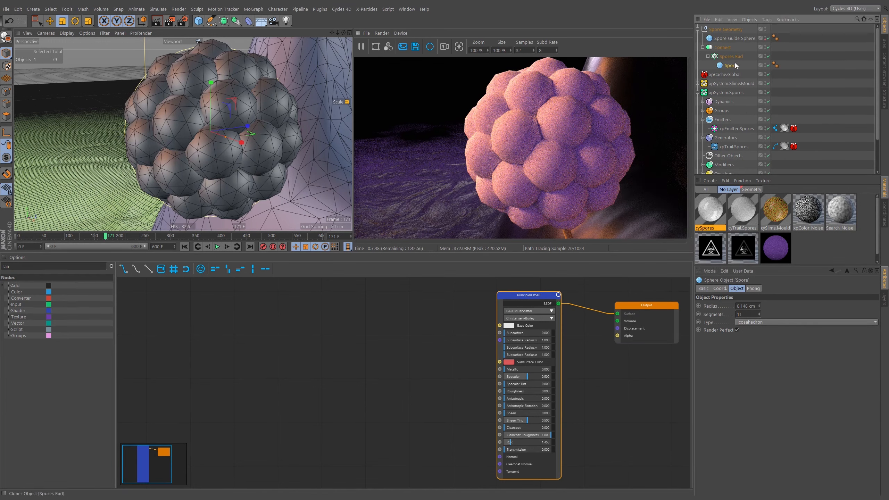
# Scale the Spore Geometry group down and move it away from the trail's spherical spore head
pyautogui.click(724, 56)
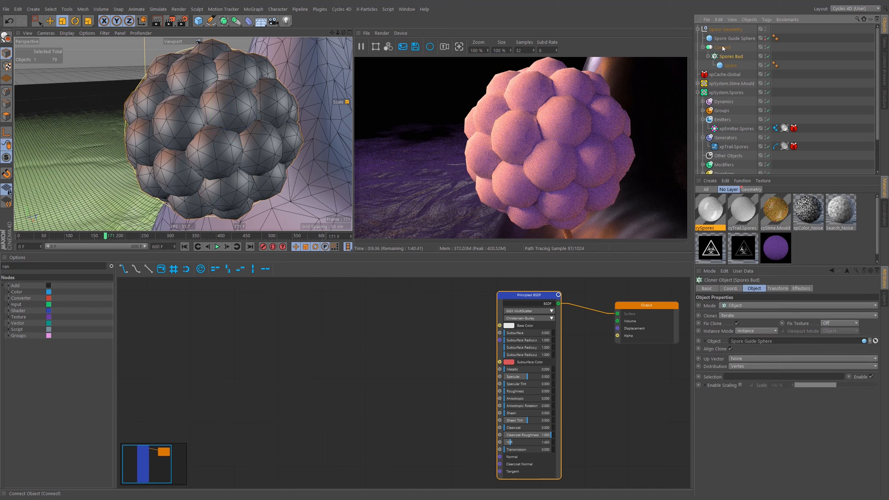
pyautogui.click(725, 30)
pyautogui.press('t')
pyautogui.moveTo(294, 107); pyautogui.dragTo(248, 182)
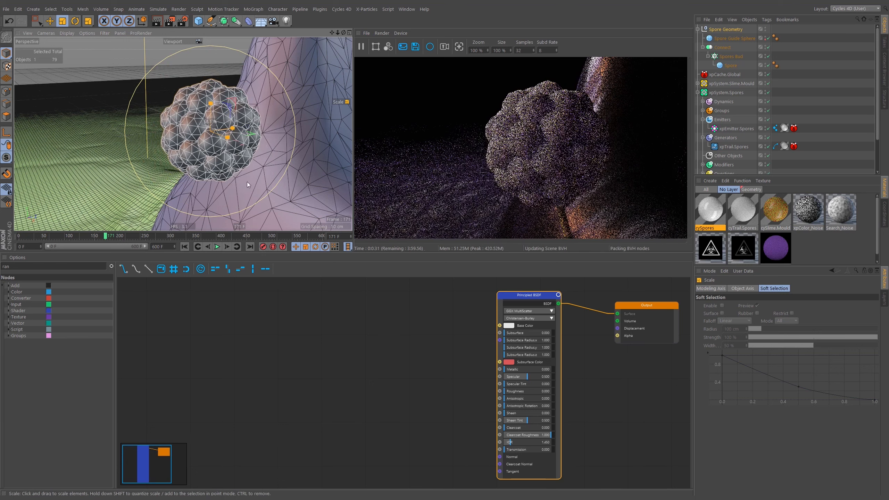
pyautogui.press('e')
pyautogui.moveTo(211, 131); pyautogui.dragTo(136, 113)
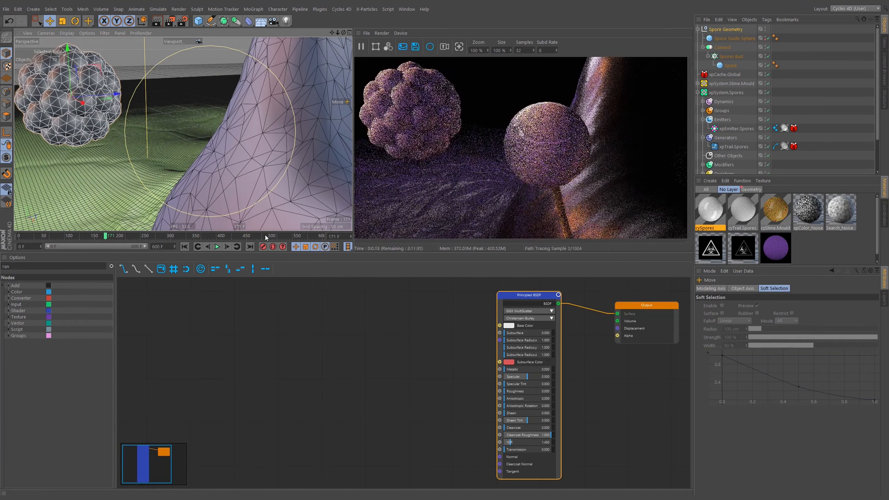
# Rename the Connect object inside Spore Geometry as Spore_Bud
pyautogui.doubleClick(722, 47)
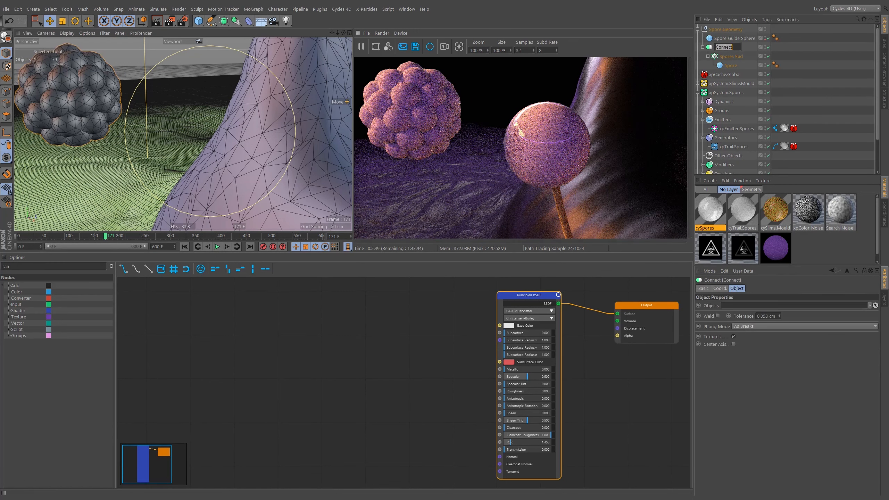
pyautogui.write('Spores')
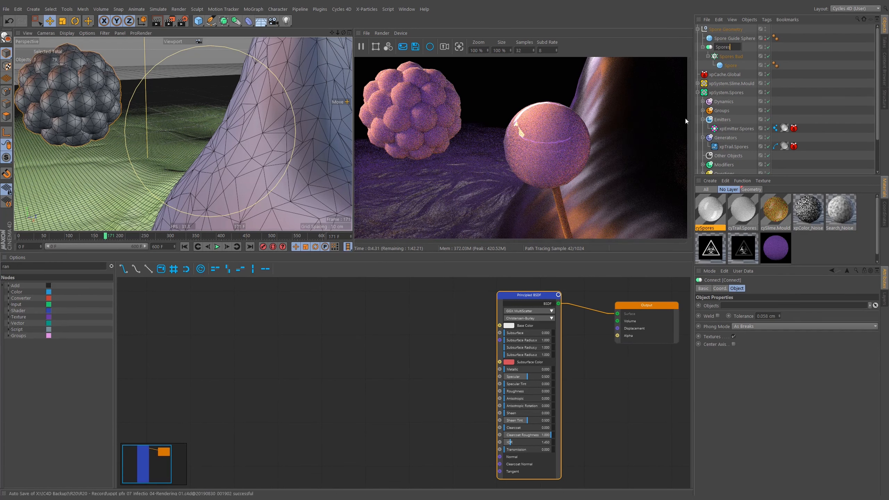
pyautogui.press('BackSpace')
pyautogui.write('_Bud')
pyautogui.press('Return')
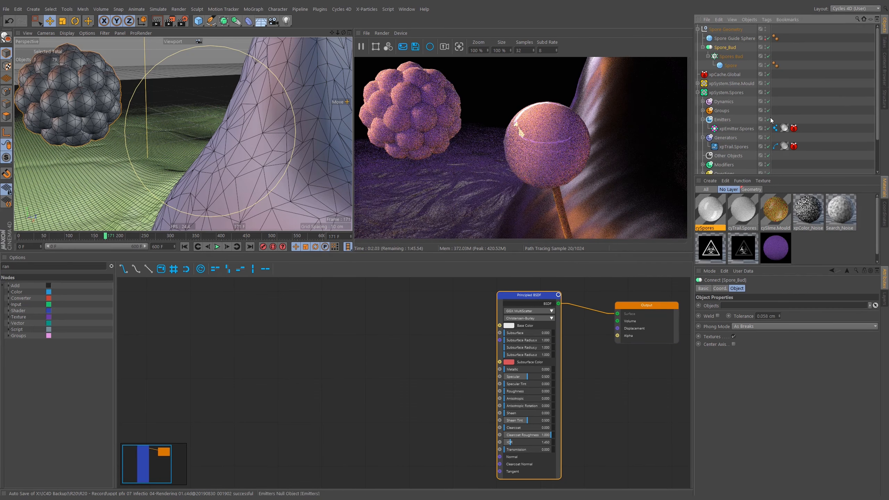
# Assign Spore_Bud as the instanced object in the cyInstance tag of xpEmitter.Spores
pyautogui.click(776, 128)
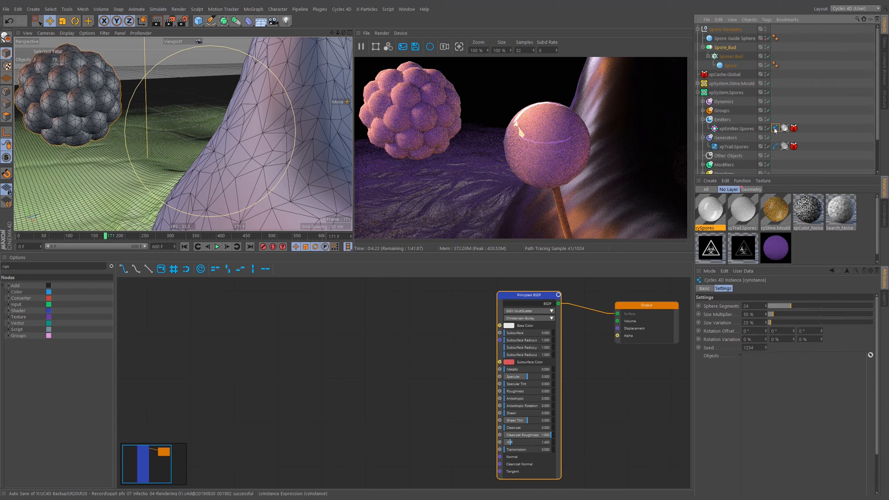
pyautogui.moveTo(728, 47); pyautogui.dragTo(754, 357)
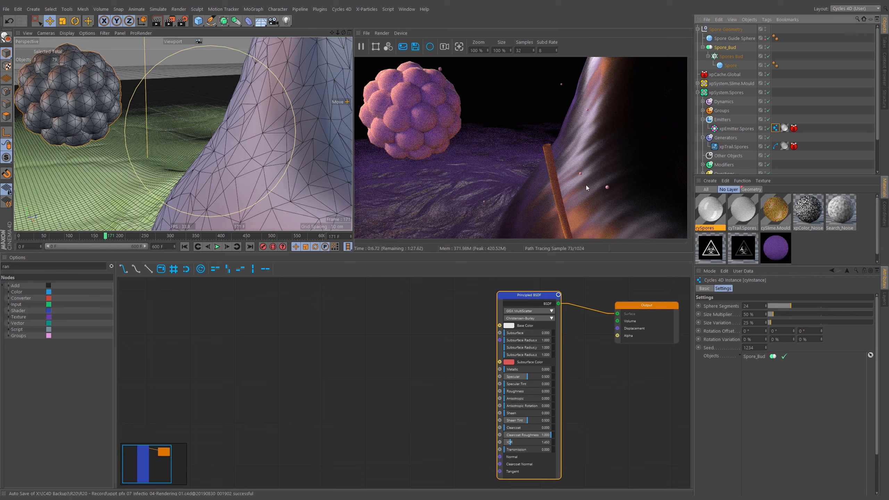
pyautogui.scroll(-5, 284, 139)
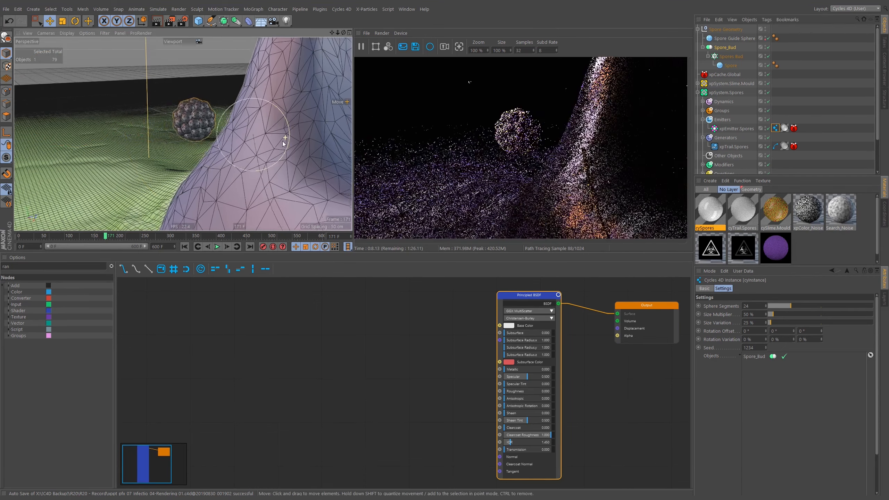
pyautogui.scroll(-5, 281, 145)
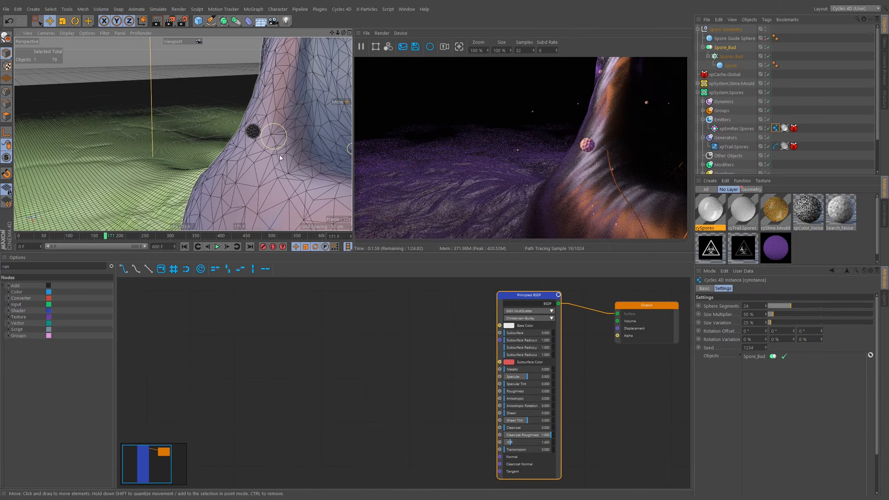
pyautogui.keyDown('alt'); pyautogui.moveTo(279, 155); pyautogui.dragTo(264, 154, button='middle'); pyautogui.keyUp('alt')
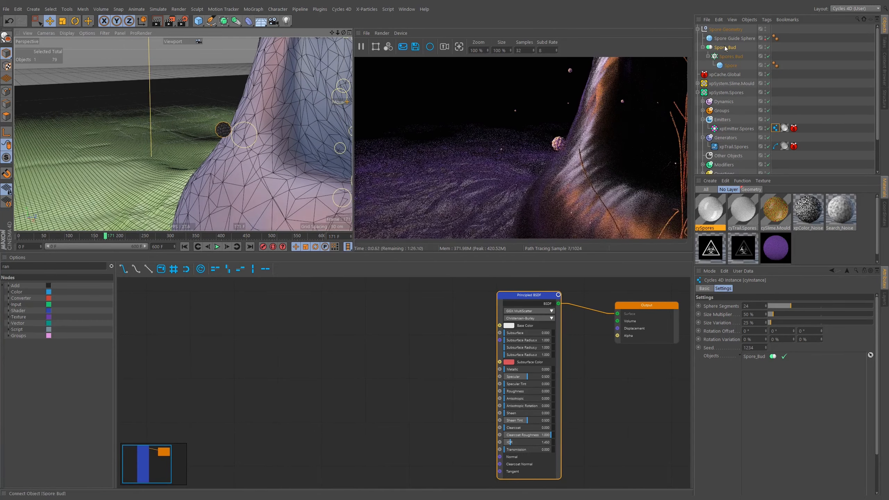
# Examine the spore instances' placement in the render and the coordinates of Spore_Bud, Spores Bud and Spore Guide Sphere
pyautogui.click(726, 49)
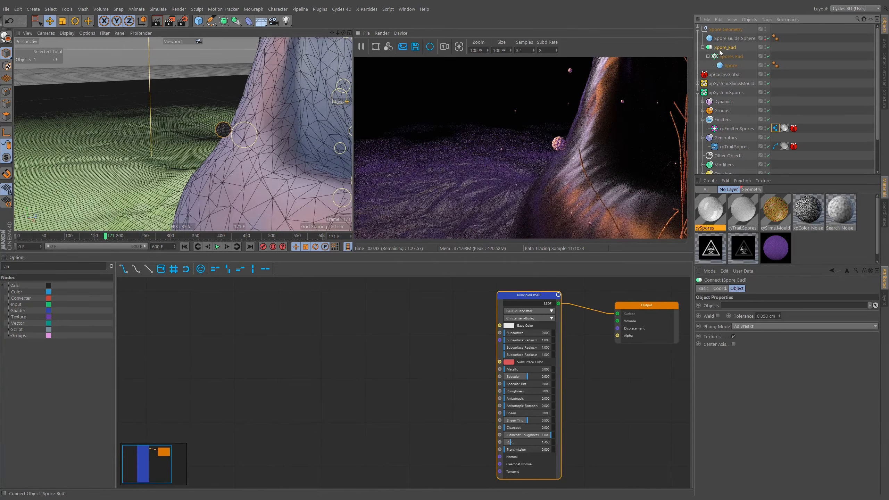
pyautogui.scroll(-15, 223, 123)
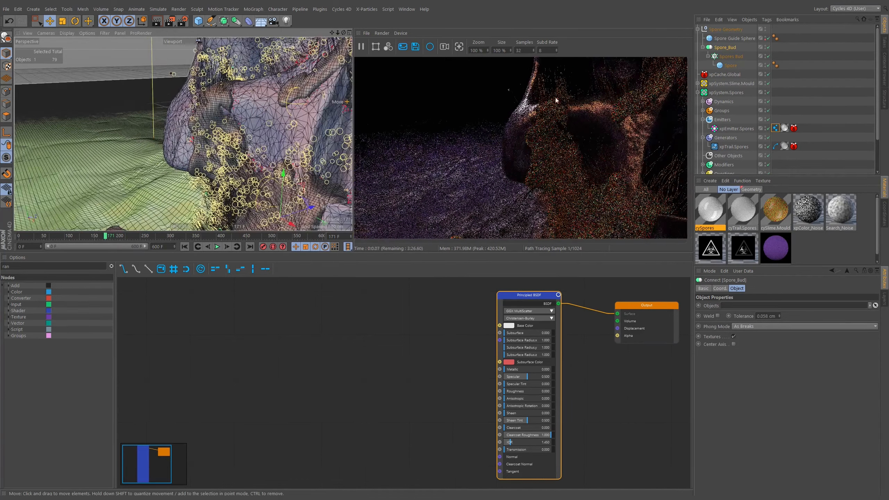
pyautogui.click(744, 56)
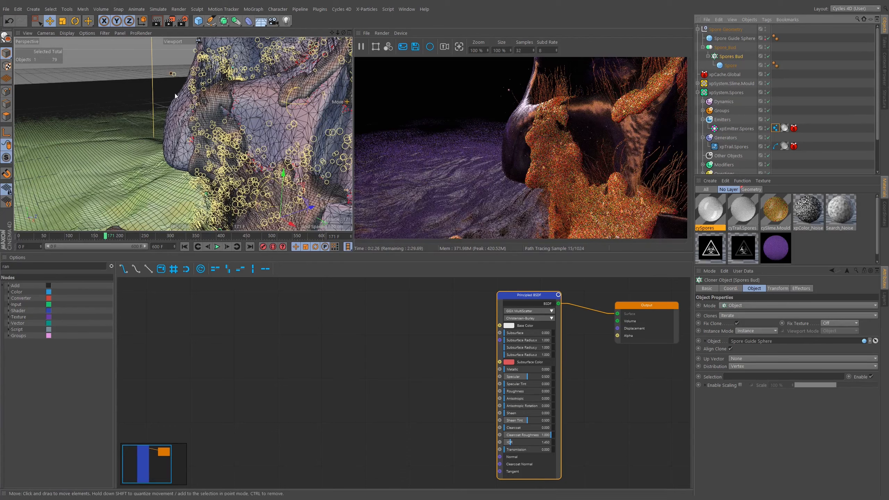
pyautogui.scroll(10, 169, 76)
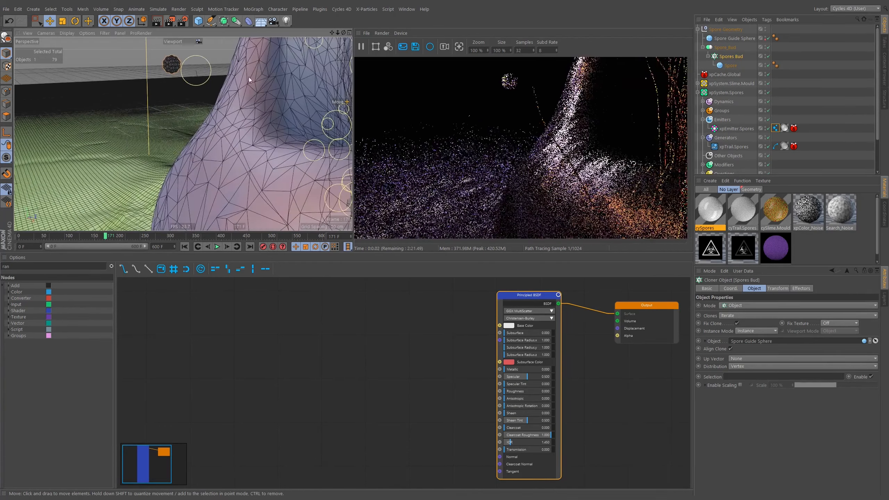
pyautogui.click(734, 288)
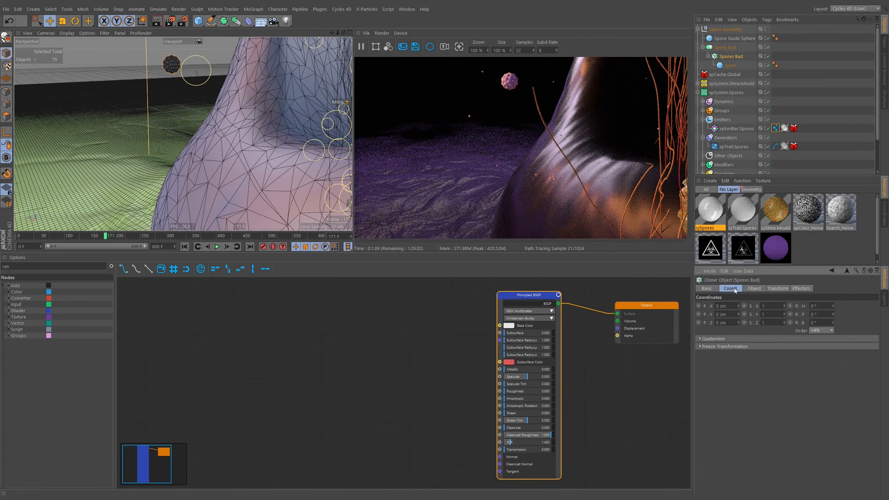
pyautogui.click(726, 47)
pyautogui.click(730, 57)
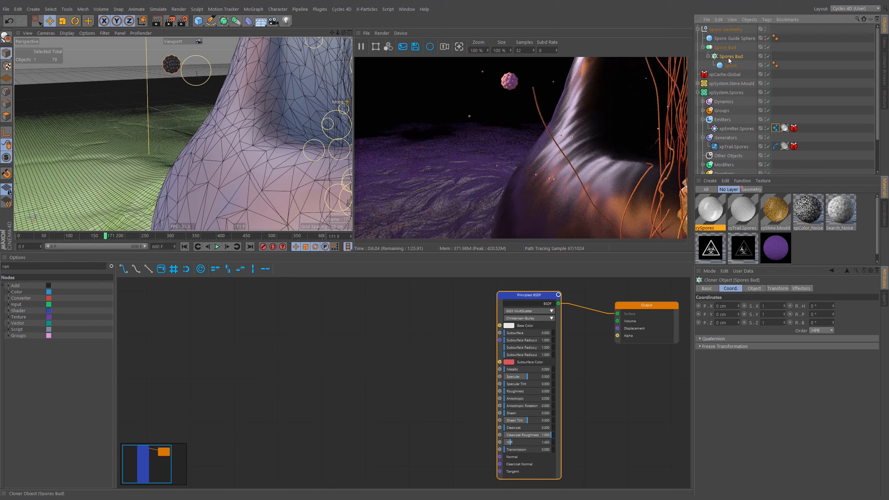
pyautogui.click(735, 38)
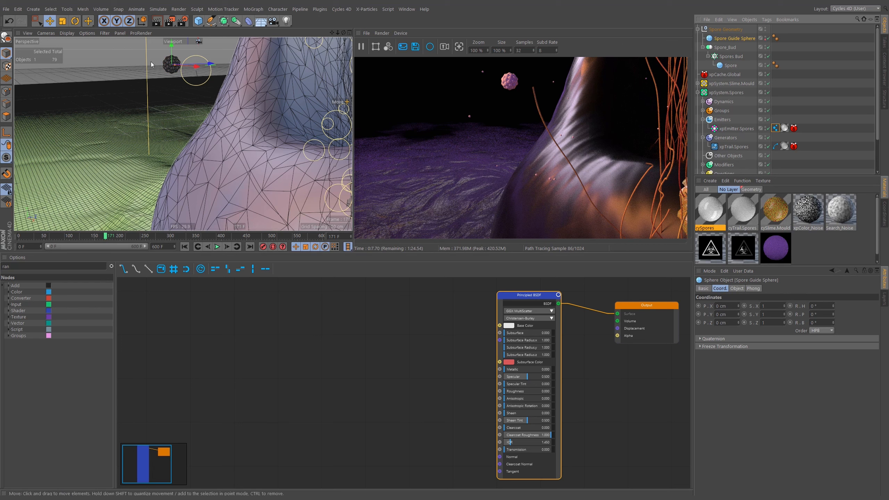
pyautogui.click(728, 56)
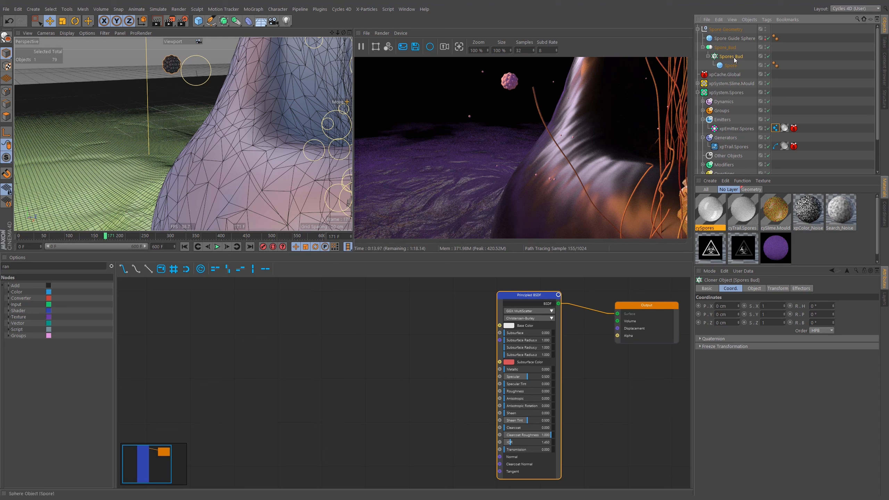
pyautogui.click(725, 48)
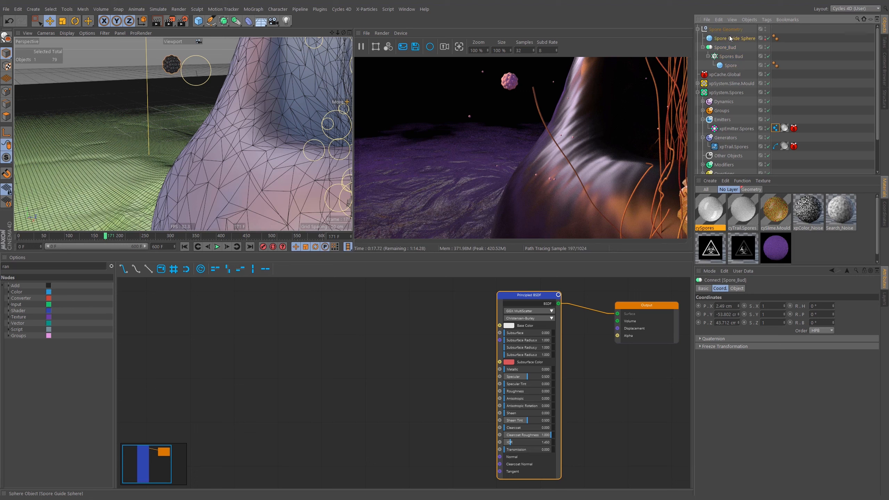
pyautogui.click(703, 48)
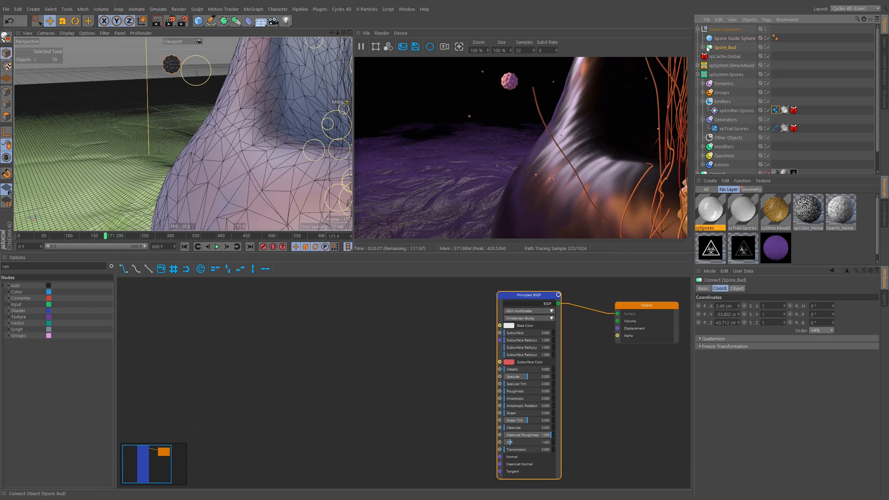
pyautogui.click(724, 39)
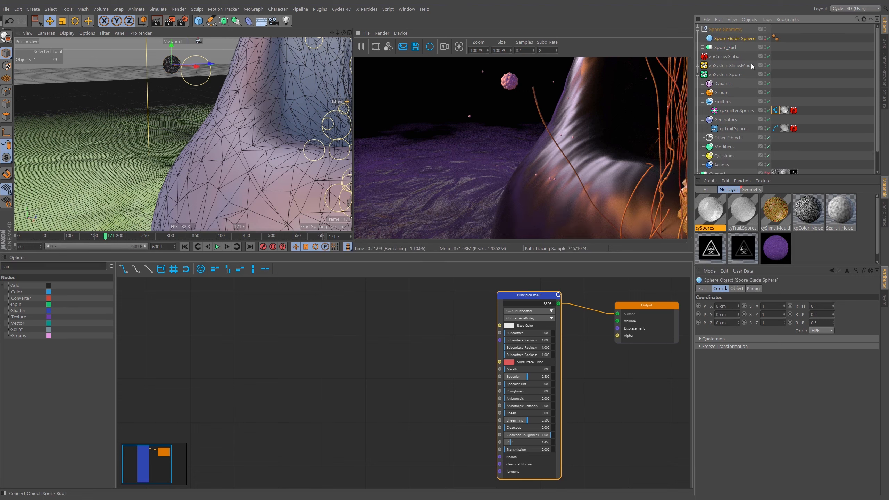
pyautogui.hotkey('shift', 'c')
pyautogui.write('reset psr')
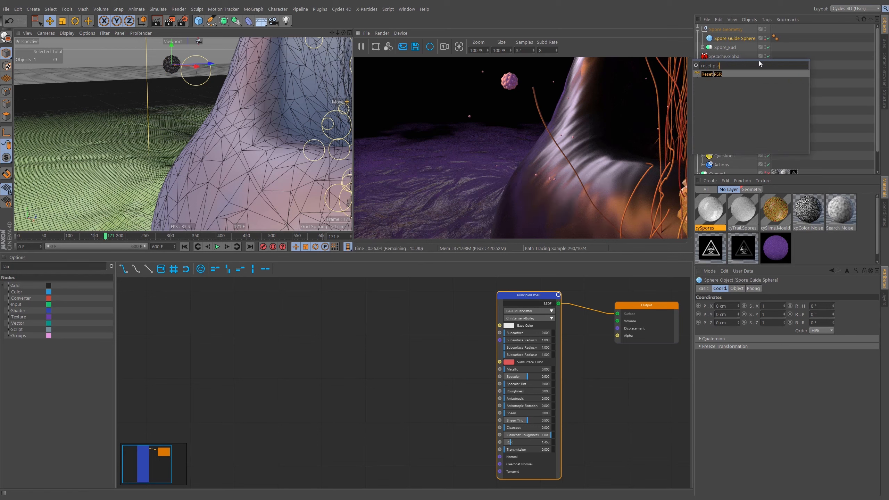
pyautogui.press('Escape')
# Reset the X, Y and Z positions of Spore_Bud and of the Spore Geometry null to 0 cm
pyautogui.click(726, 48)
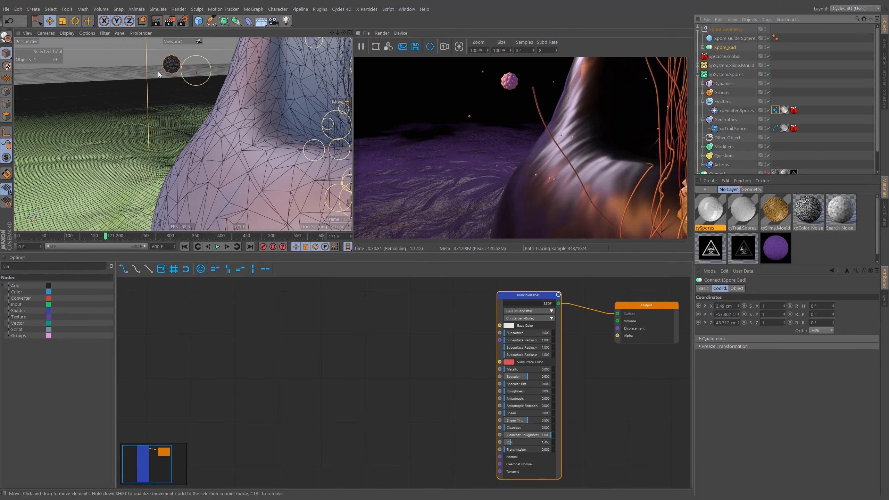
pyautogui.rightClick(739, 305)
pyautogui.rightClick(739, 314)
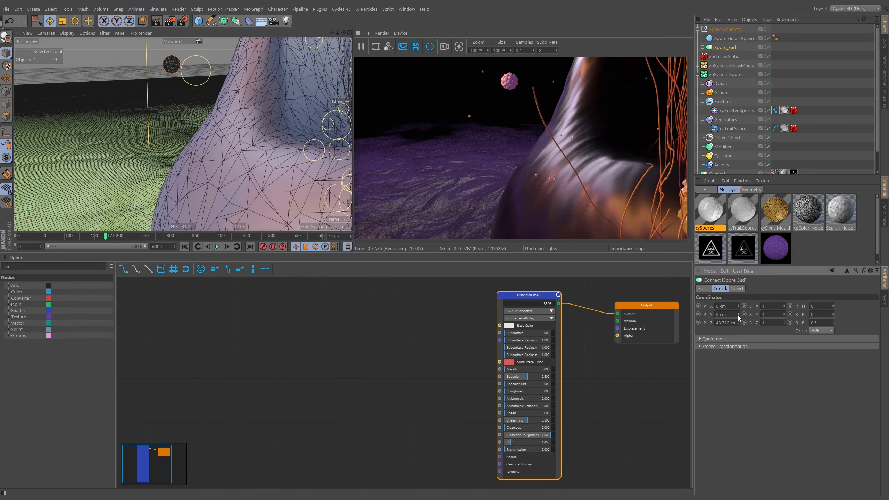
pyautogui.rightClick(739, 323)
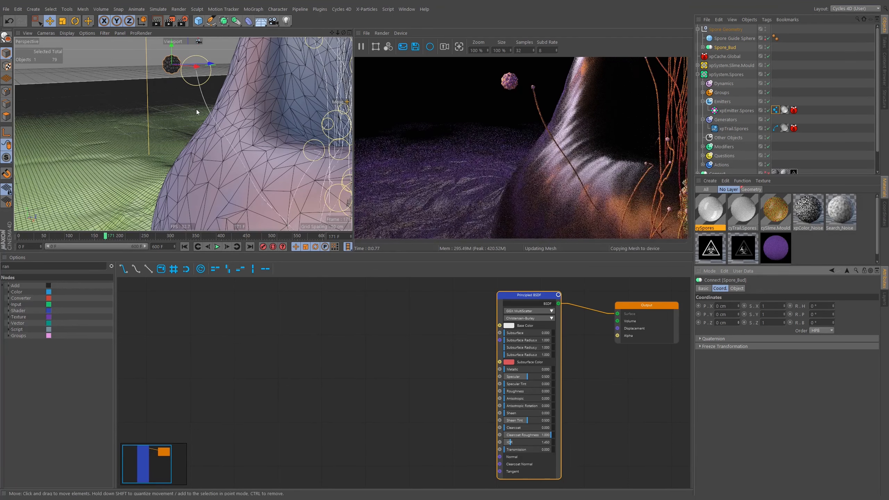
pyautogui.click(726, 29)
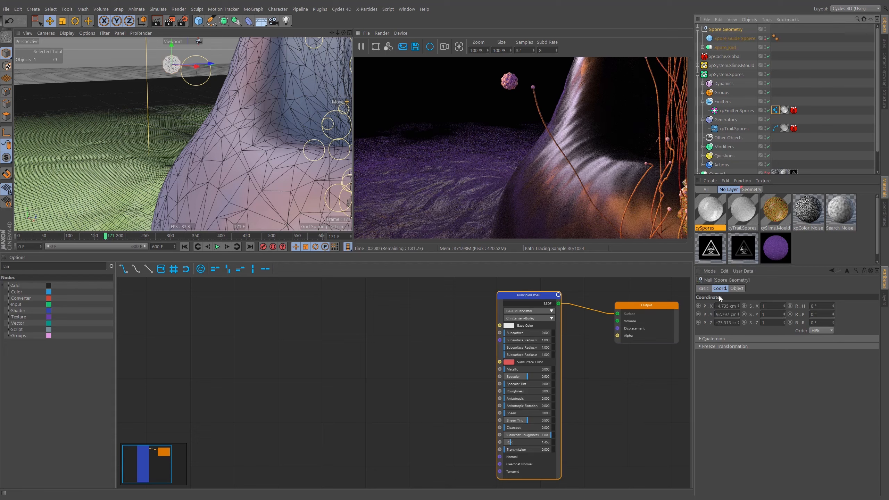
pyautogui.rightClick(740, 305)
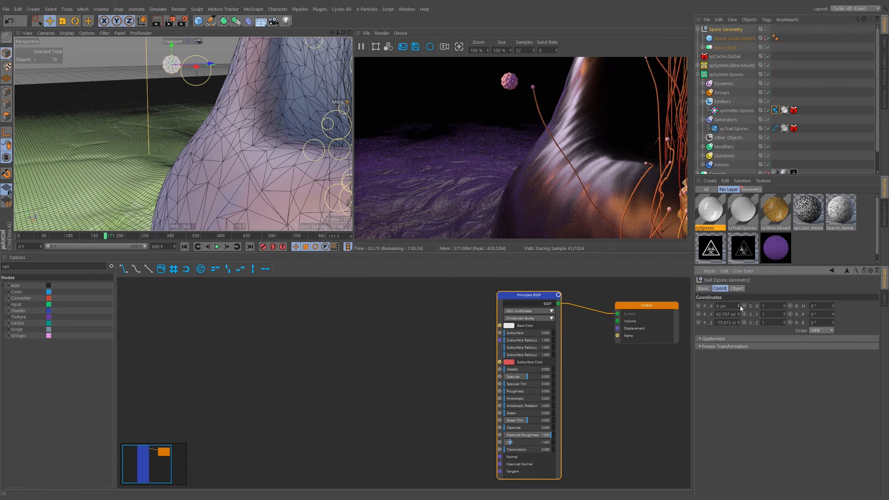
pyautogui.rightClick(739, 324)
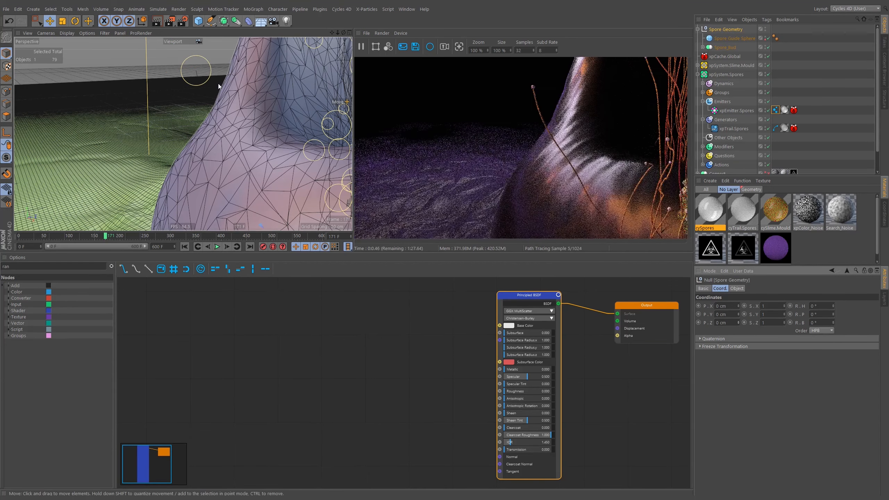
# Examine a spore head up close in the render, the emitter's cyInstance settings, and the sizes of Spore_Bud and Spores Bud
pyautogui.keyDown('alt'); pyautogui.moveTo(198, 71); pyautogui.dragTo(259, 62); pyautogui.keyUp('alt')
pyautogui.keyDown('alt'); pyautogui.moveTo(210, 86); pyautogui.dragTo(254, 107); pyautogui.keyUp('alt')
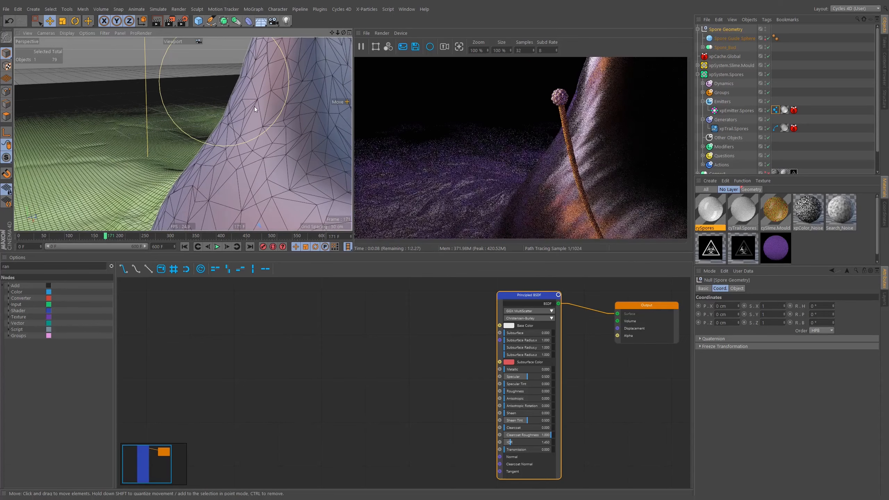
pyautogui.click(252, 108)
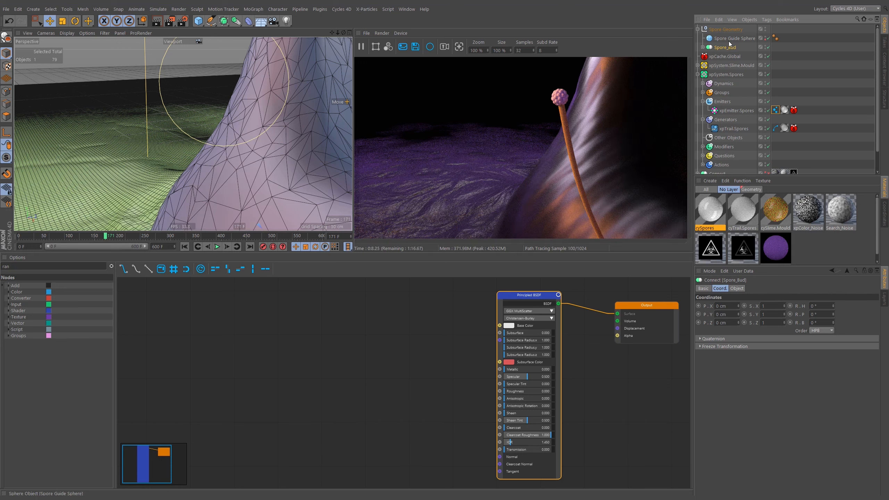
pyautogui.click(704, 46)
pyautogui.click(775, 129)
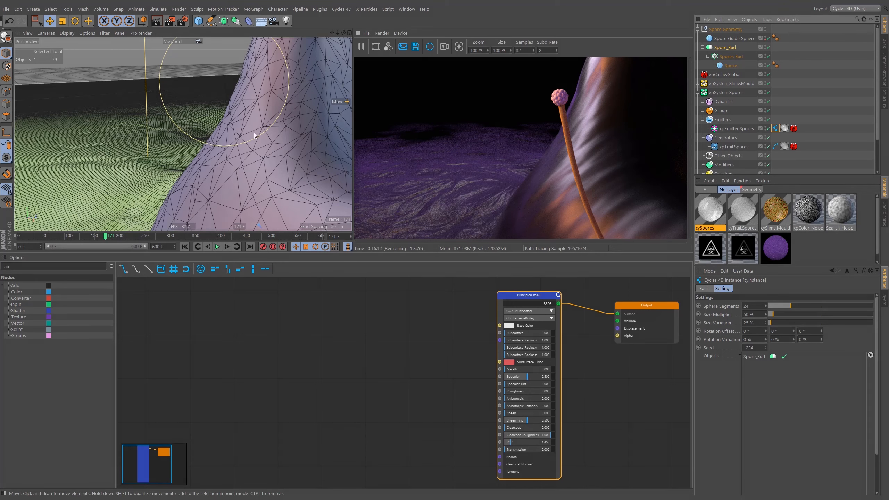
pyautogui.click(724, 47)
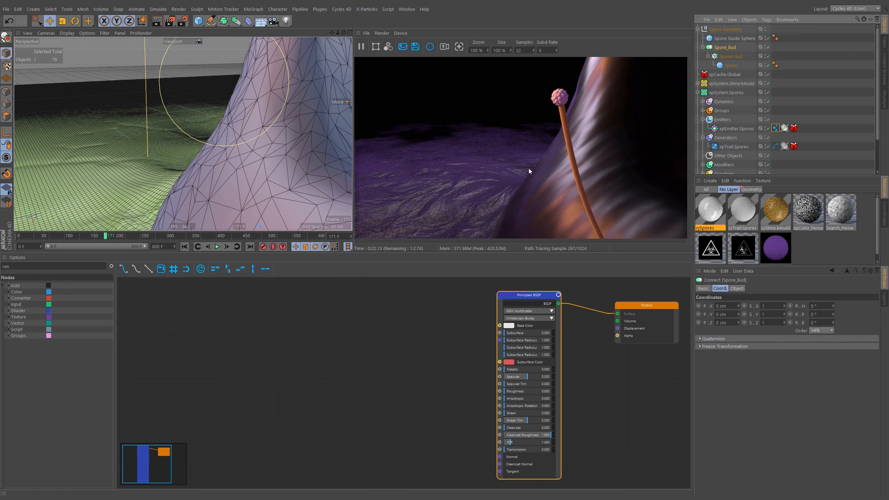
pyautogui.hotkey('shift', 'F7')
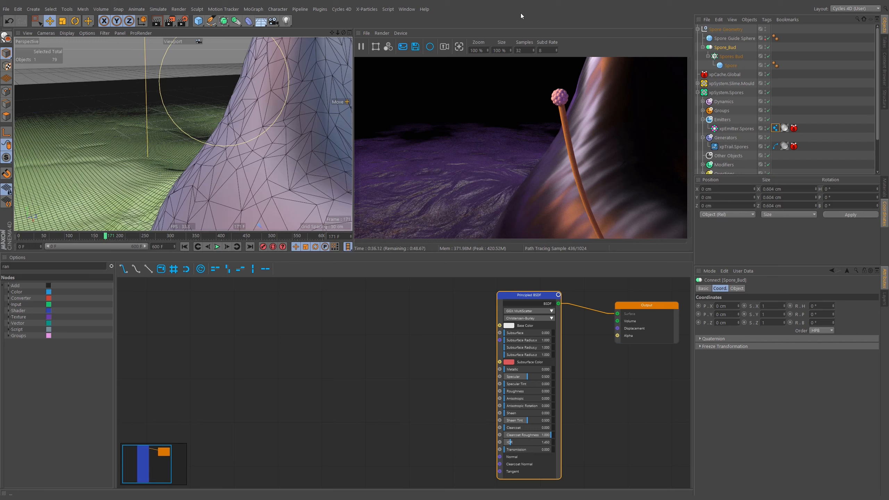
pyautogui.click(725, 57)
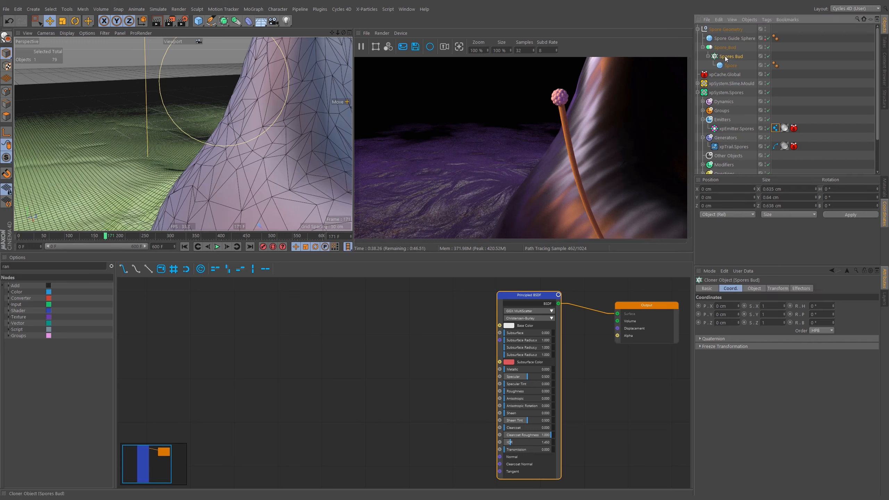
# Scale Spore_Bud up freehand to a size of about 0.65 cm
pyautogui.click(727, 46)
pyautogui.press('t')
pyautogui.moveTo(294, 175); pyautogui.dragTo(357, 147)
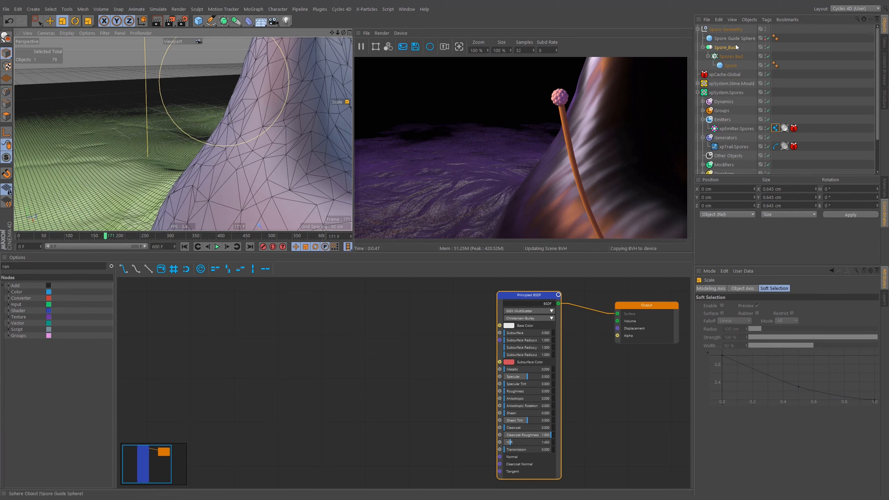
# Scale Spore_Bud up further to a size of about 1 cm on all axes
pyautogui.click(731, 47)
pyautogui.keyDown('alt'); pyautogui.moveTo(242, 133); pyautogui.dragTo(203, 105, button='right'); pyautogui.keyUp('alt')
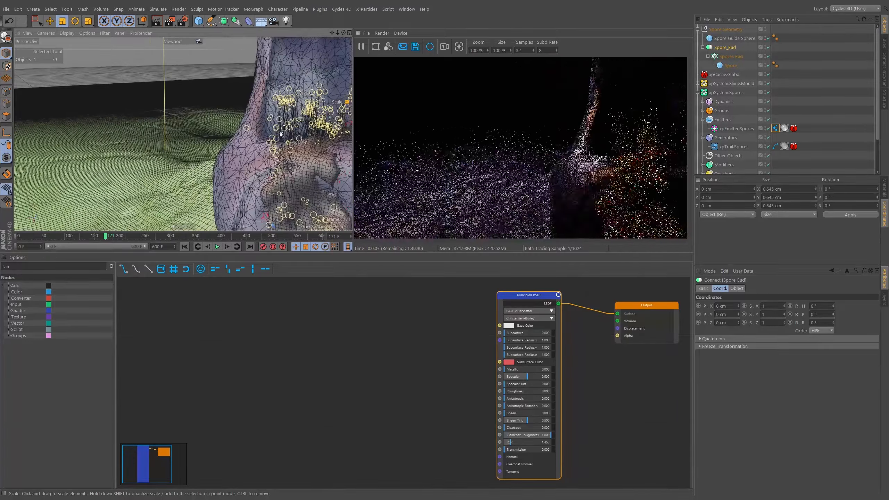
pyautogui.keyDown('alt'); pyautogui.moveTo(203, 105); pyautogui.dragTo(210, 119); pyautogui.keyUp('alt')
pyautogui.keyDown('alt'); pyautogui.moveTo(210, 120); pyautogui.dragTo(247, 163, button='right'); pyautogui.keyUp('alt')
pyautogui.keyDown('alt'); pyautogui.moveTo(247, 163); pyautogui.dragTo(279, 155); pyautogui.keyUp('alt')
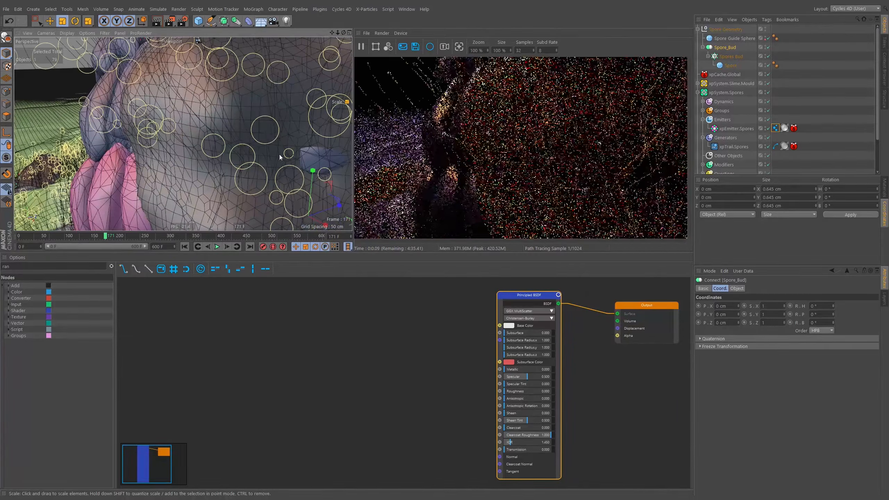
pyautogui.keyDown('alt'); pyautogui.moveTo(234, 116); pyautogui.dragTo(276, 151); pyautogui.keyUp('alt')
pyautogui.keyDown('alt'); pyautogui.moveTo(277, 151); pyautogui.dragTo(503, 144, button='right'); pyautogui.keyUp('alt')
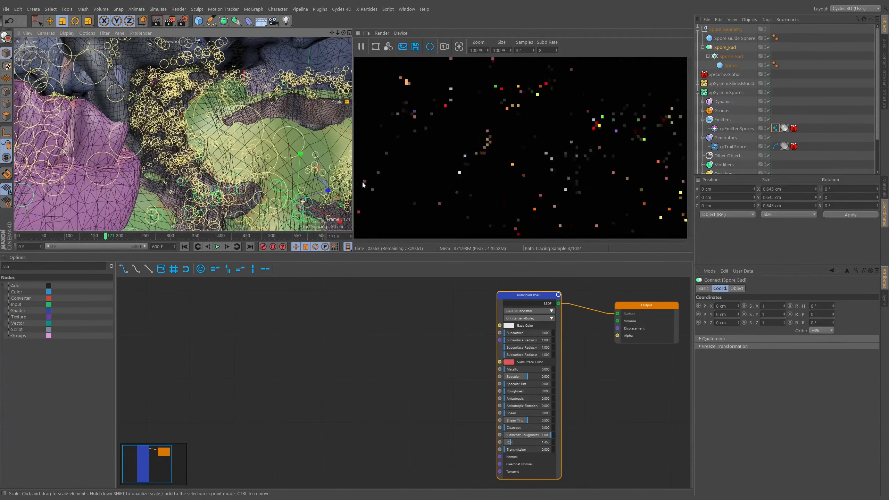
pyautogui.moveTo(290, 194); pyautogui.dragTo(684, 108)
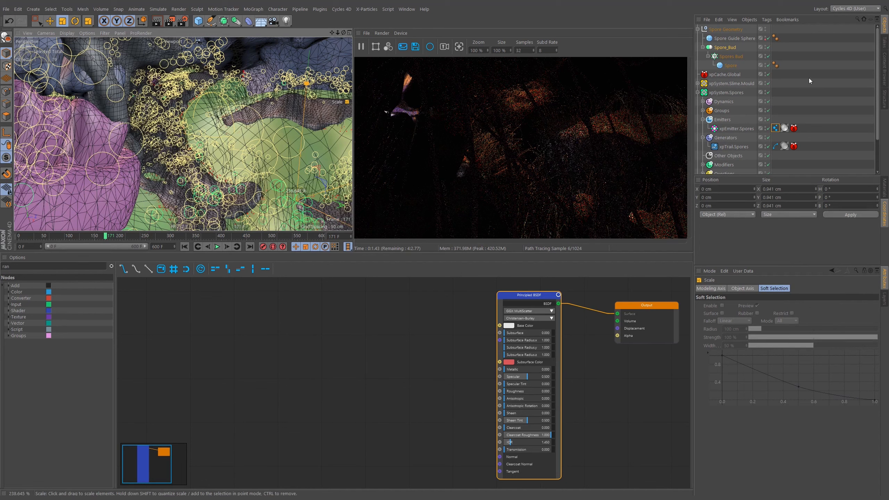
pyautogui.moveTo(843, 66); pyautogui.dragTo(809, 136)
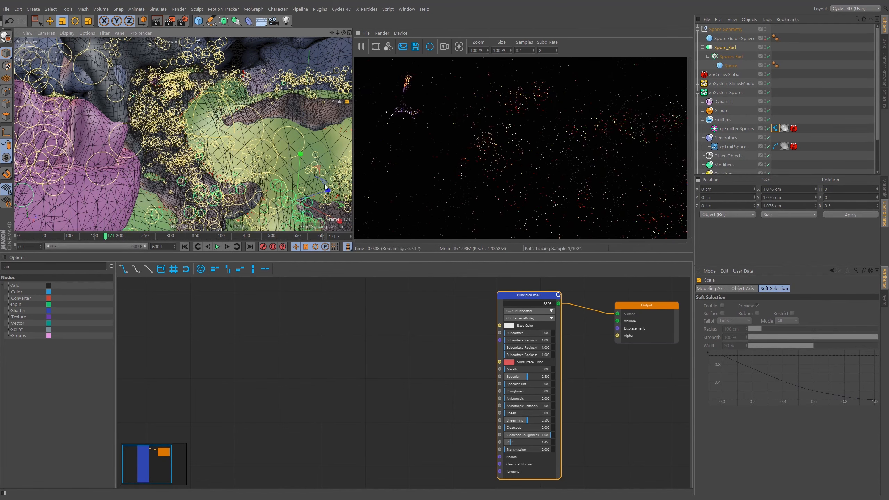
pyautogui.moveTo(325, 188); pyautogui.dragTo(304, 214)
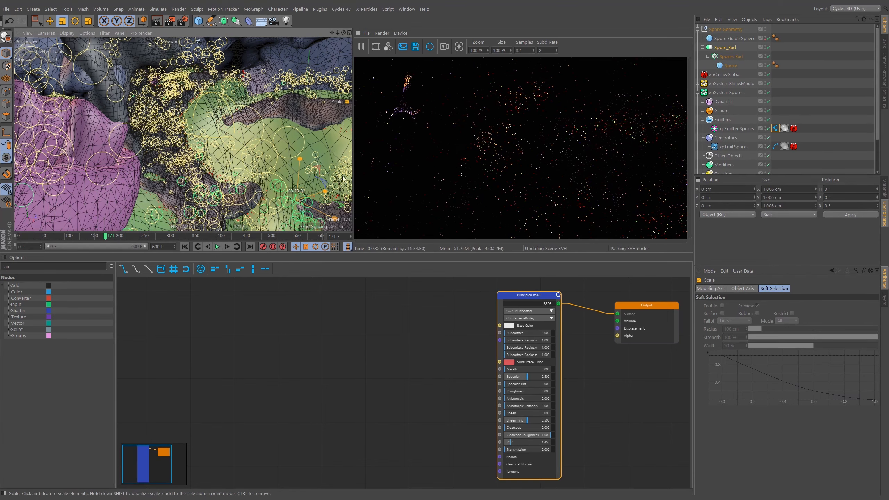
# Examine the enlarged spore heads in the render and compare the sizes of Spore_Bud, Spore Guide Sphere and Spore
pyautogui.moveTo(291, 112)
pyautogui.keyDown('alt'); pyautogui.mouseDown(button='right')
pyautogui.moveTo(242, 149)
pyautogui.moveTo(289, 68)
pyautogui.moveTo(259, 137)
pyautogui.moveTo(279, 123)
pyautogui.mouseUp(button='right'); pyautogui.keyUp('alt')
pyautogui.scroll(10, 279, 123)
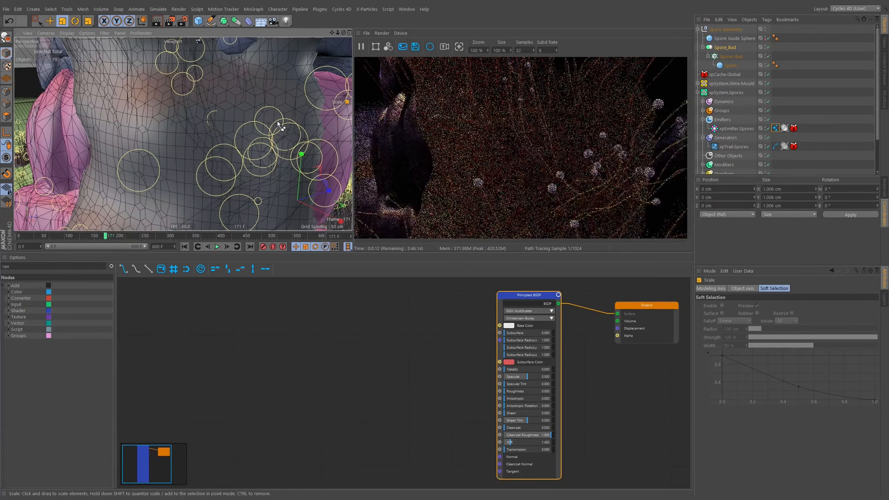
pyautogui.scroll(-5, 276, 121)
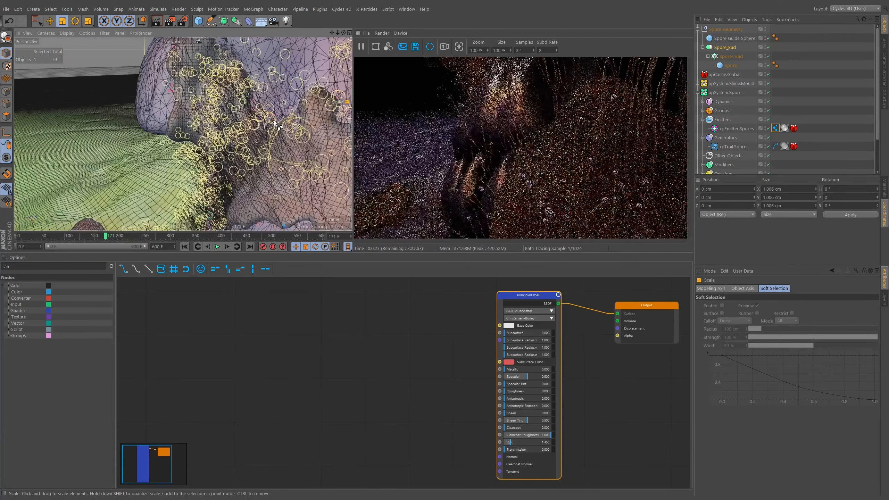
pyautogui.scroll(-5, 275, 122)
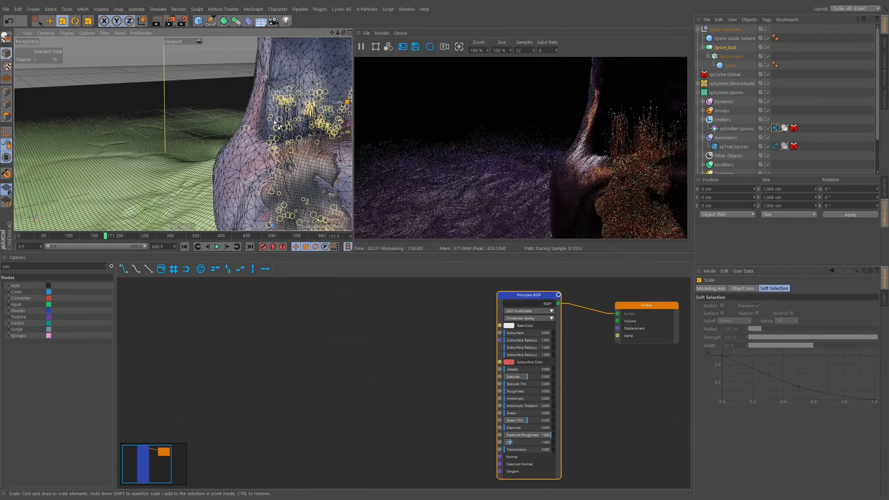
pyautogui.scroll(6, 273, 121)
pyautogui.scroll(5, 272, 122)
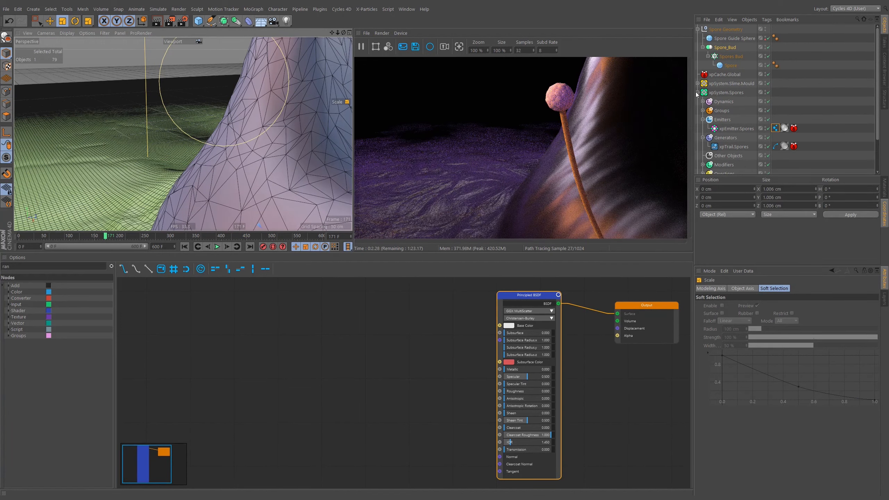
pyautogui.click(728, 65)
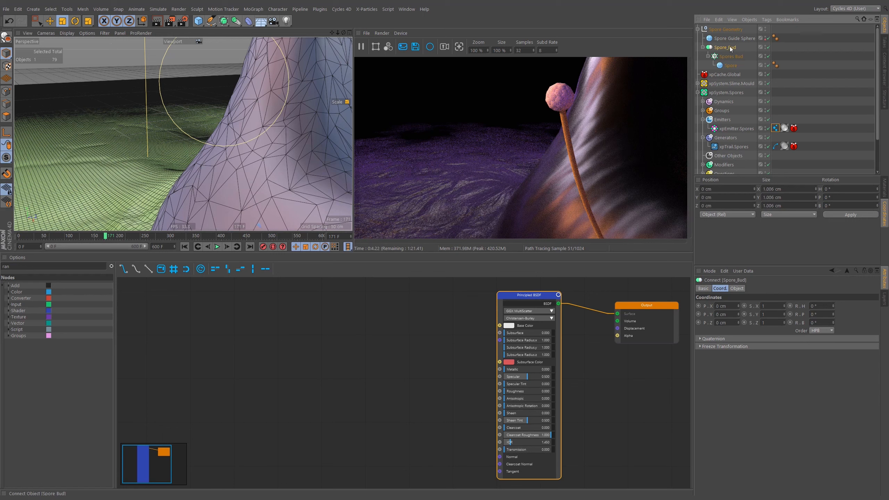
pyautogui.click(740, 39)
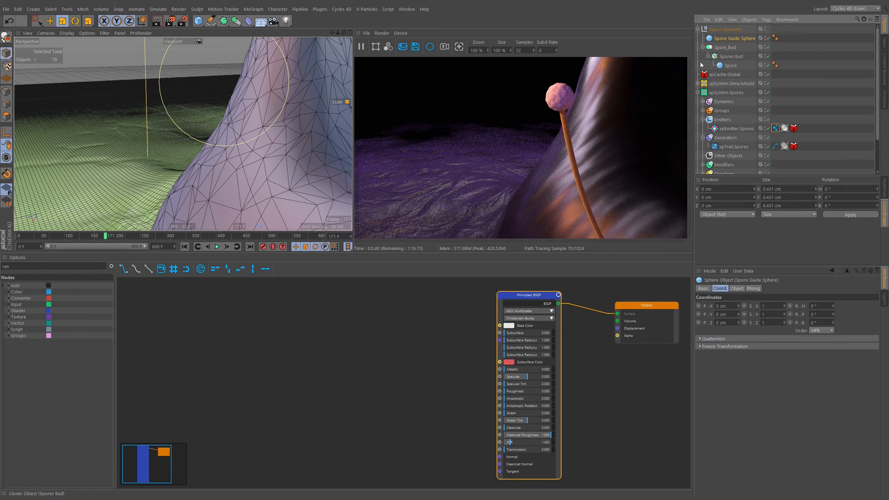
pyautogui.click(730, 50)
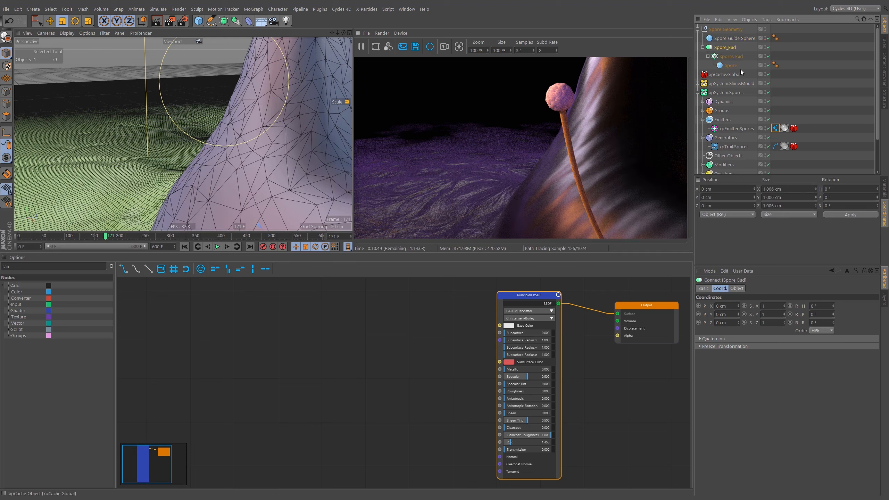
pyautogui.click(731, 66)
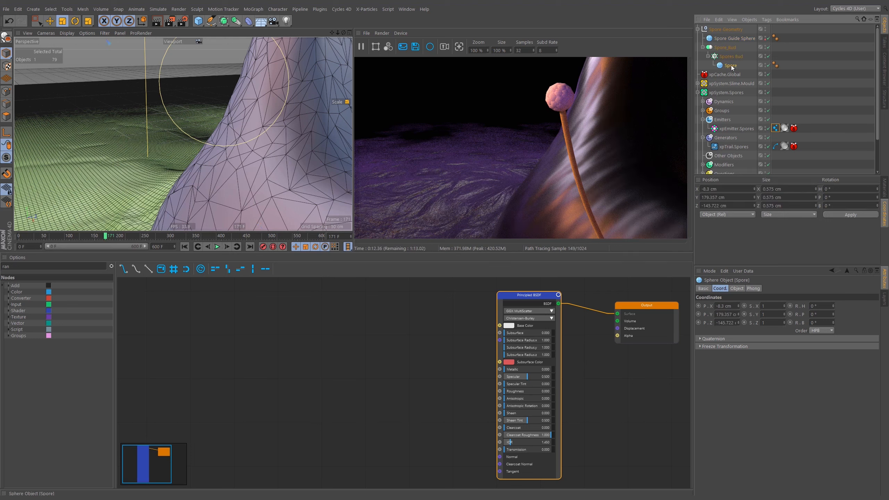
# Try to scale the Spore Guide Sphere freehand and undo the change
pyautogui.click(735, 39)
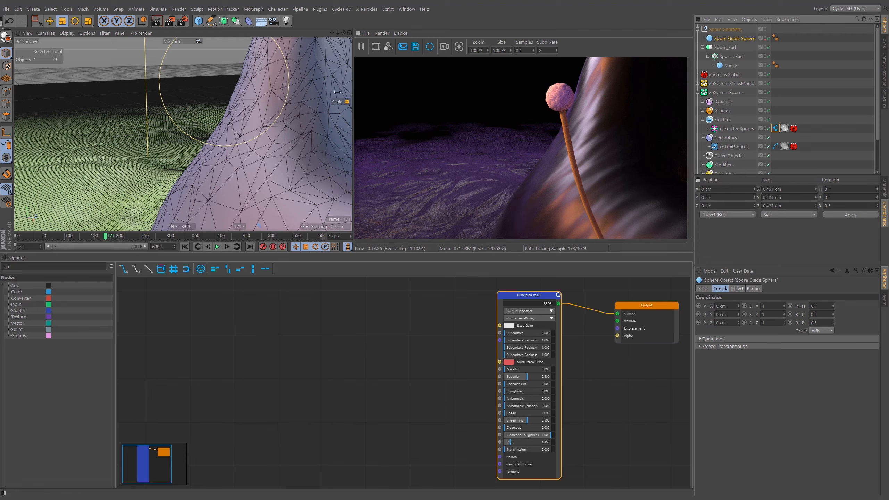
pyautogui.press('t')
pyautogui.moveTo(247, 165); pyautogui.dragTo(359, 128)
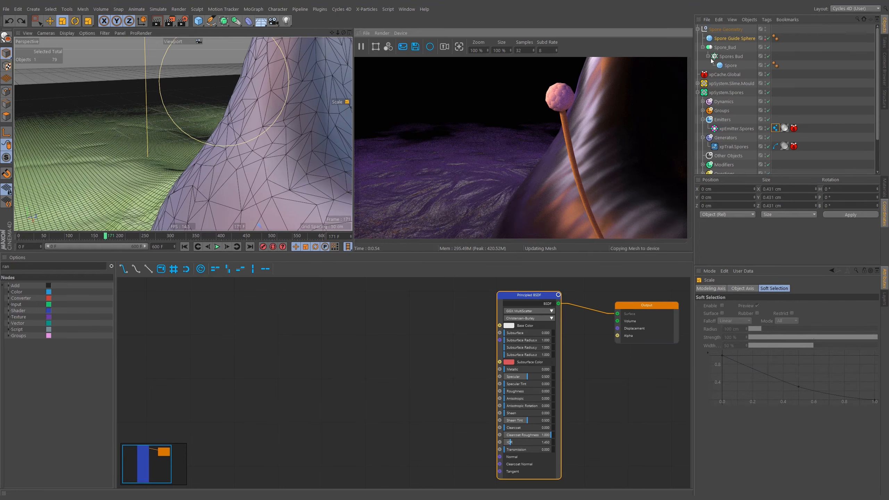
pyautogui.hotkey('ctrl', 'z')
# Try radii of 0.2 cm and 0.5 cm on the Spore sphere inside Spores Bud
pyautogui.click(730, 39)
pyautogui.click(736, 288)
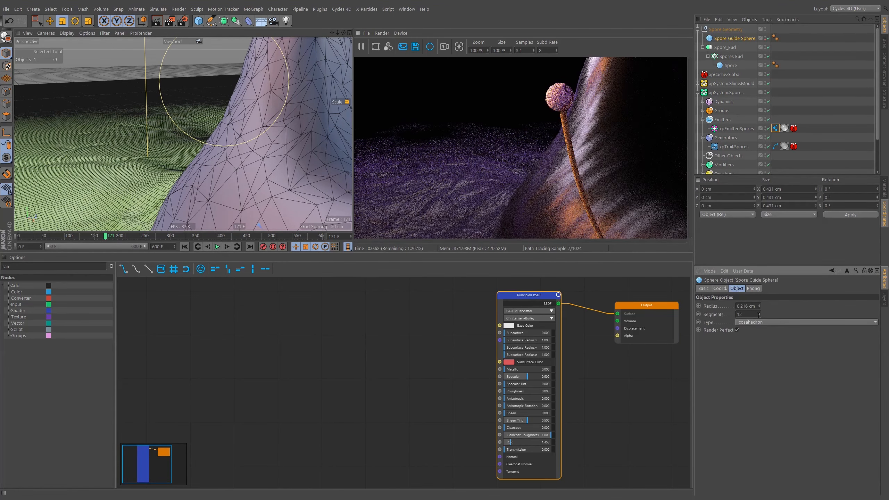
pyautogui.press('space')
pyautogui.click(735, 48)
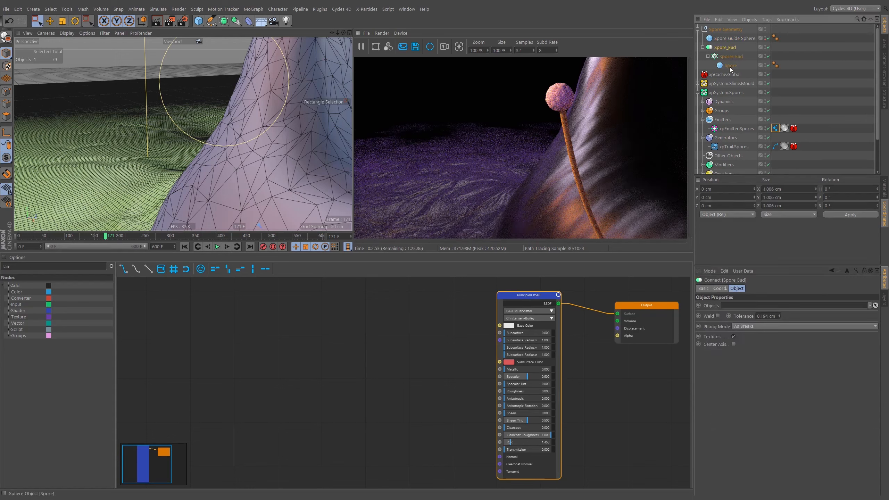
pyautogui.click(731, 67)
pyautogui.doubleClick(753, 306)
pyautogui.write('.2')
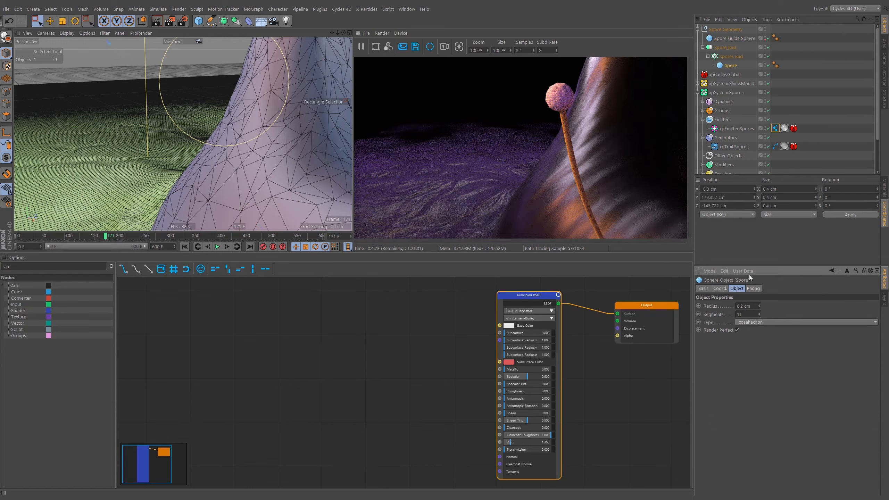
pyautogui.doubleClick(752, 307)
pyautogui.write('.5')
pyautogui.press('Return')
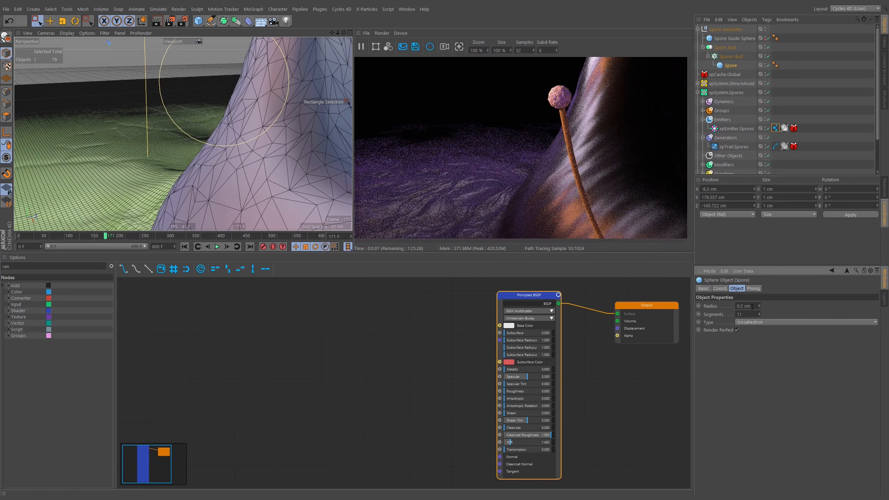
# Set the Spore Guide Sphere's radius to 0.7 cm and the Spore sphere's radius to 0.3 cm
pyautogui.click(736, 38)
pyautogui.doubleClick(748, 305)
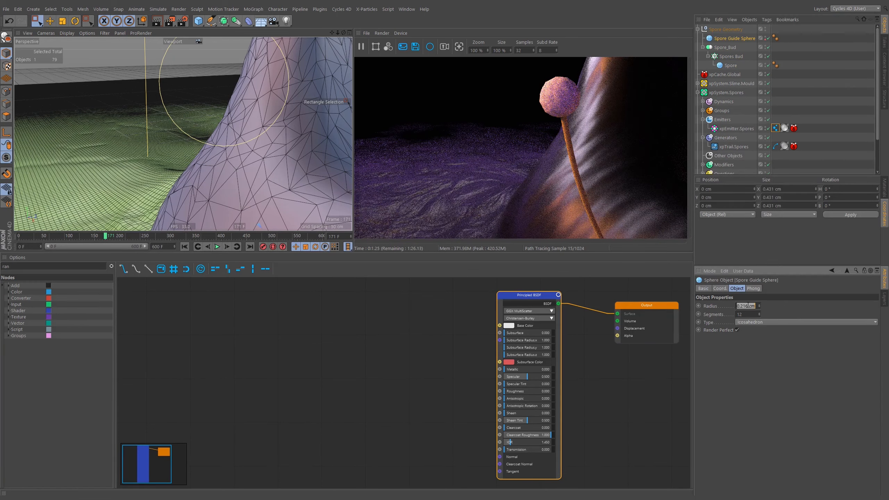
pyautogui.write('0.5')
pyautogui.press('Return')
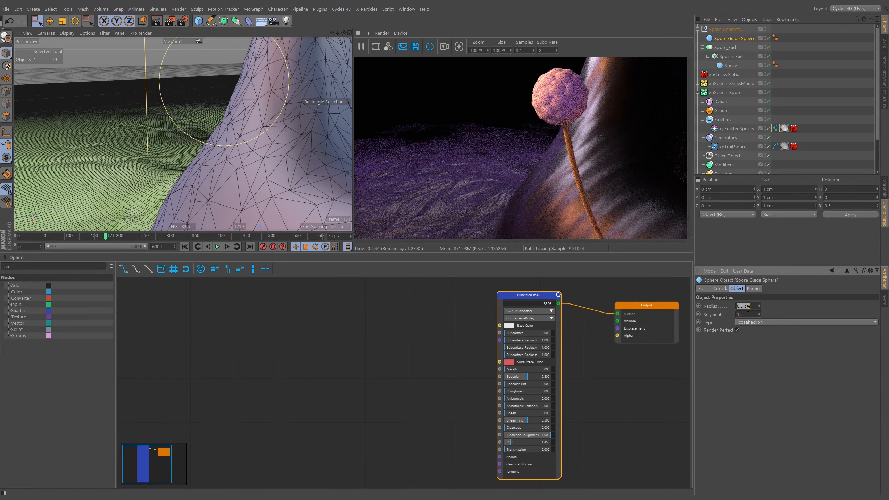
pyautogui.click(749, 308)
pyautogui.write('.7')
pyautogui.press('Return')
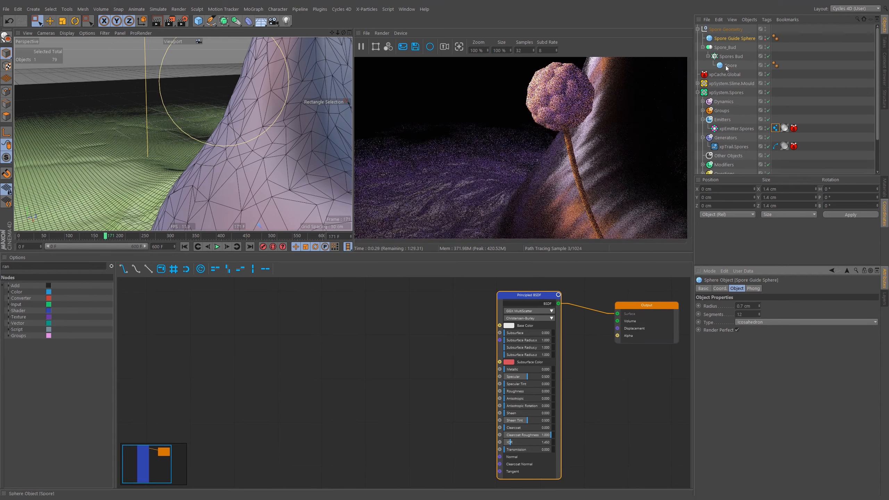
pyautogui.click(729, 66)
pyautogui.click(742, 306)
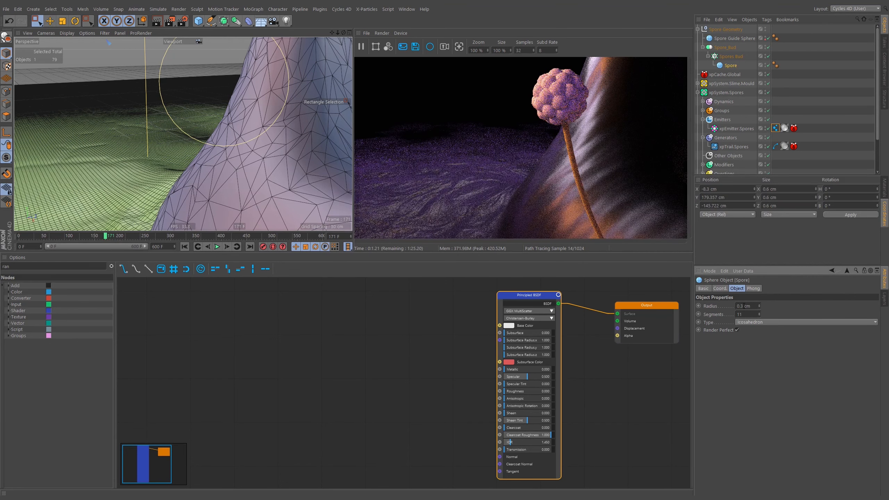
# Check Spore_Bud's size and set the Size Multiplier to 100 % in the cyInstance tag of xpEmitter.Spores
pyautogui.click(723, 49)
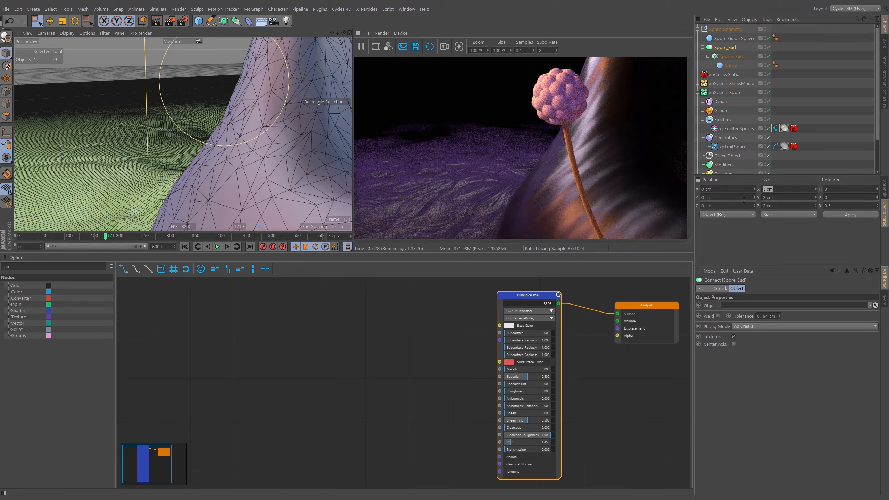
pyautogui.click(777, 129)
pyautogui.doubleClick(749, 314)
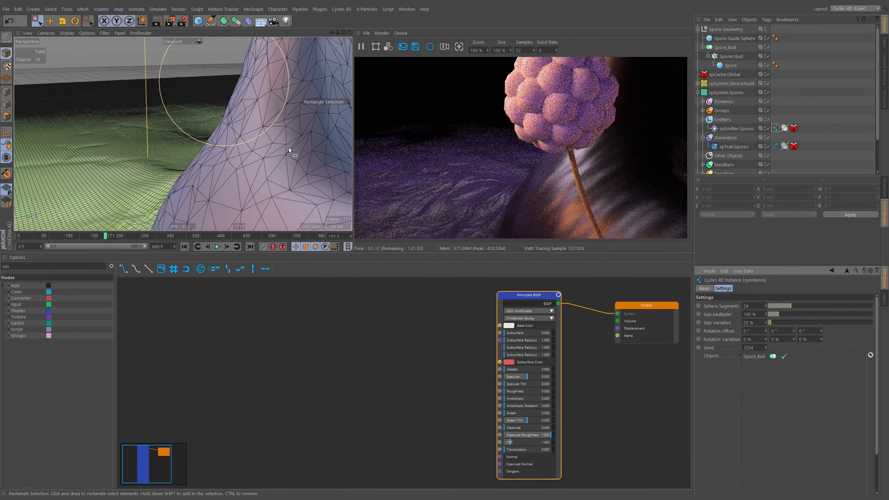
# Examine the spore bud objects and the instance tag settings of xpEmitter.Spores against the rendered spores
pyautogui.keyDown('alt'); pyautogui.moveTo(286, 149); pyautogui.dragTo(334, 167, button='middle'); pyautogui.keyUp('alt')
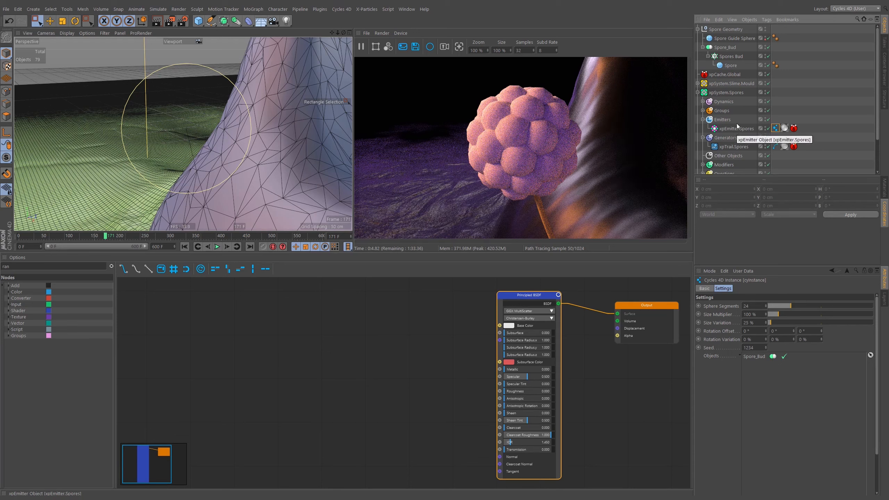
pyautogui.click(728, 49)
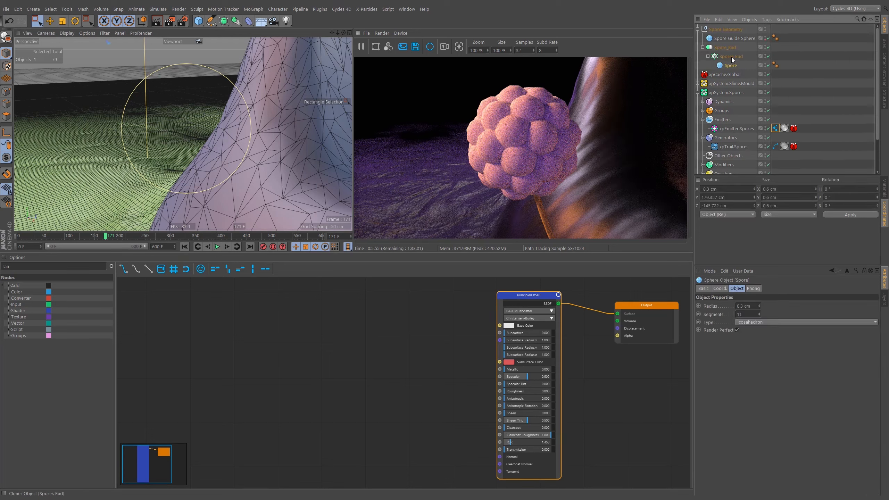
pyautogui.click(728, 39)
pyautogui.click(729, 47)
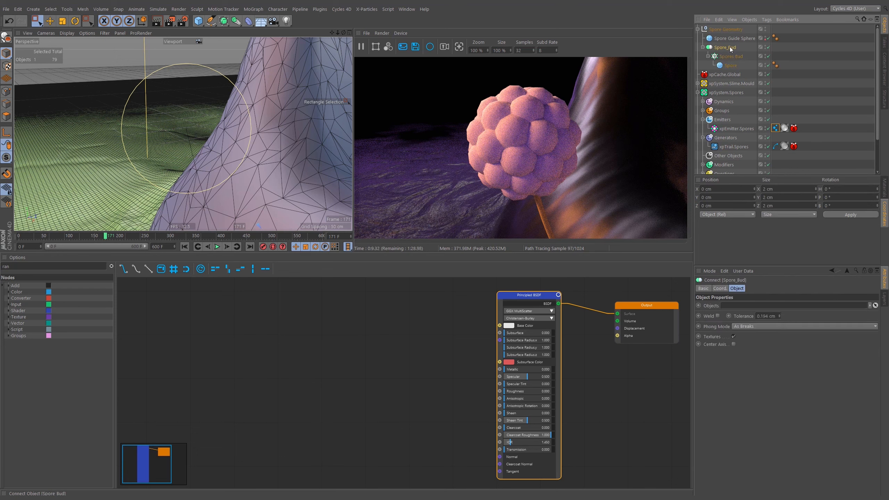
pyautogui.click(776, 129)
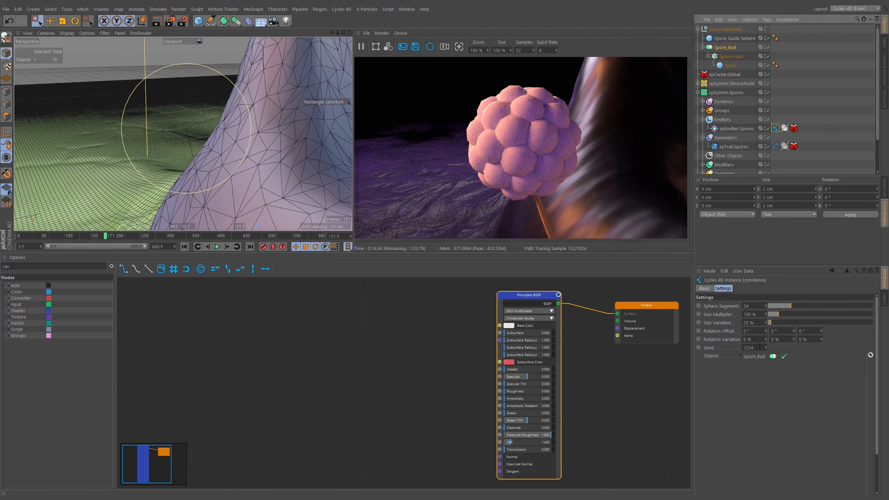
pyautogui.click(749, 339)
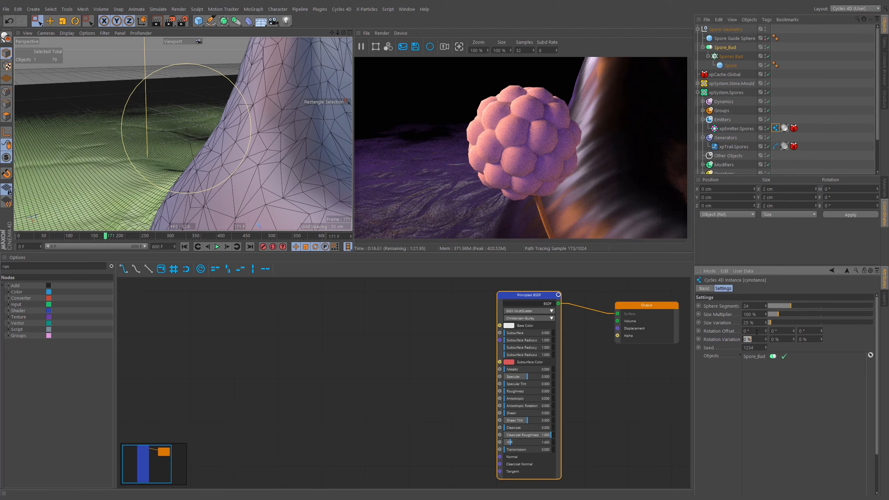
pyautogui.keyDown('alt'); pyautogui.moveTo(274, 165); pyautogui.dragTo(252, 153, button='right'); pyautogui.keyUp('alt')
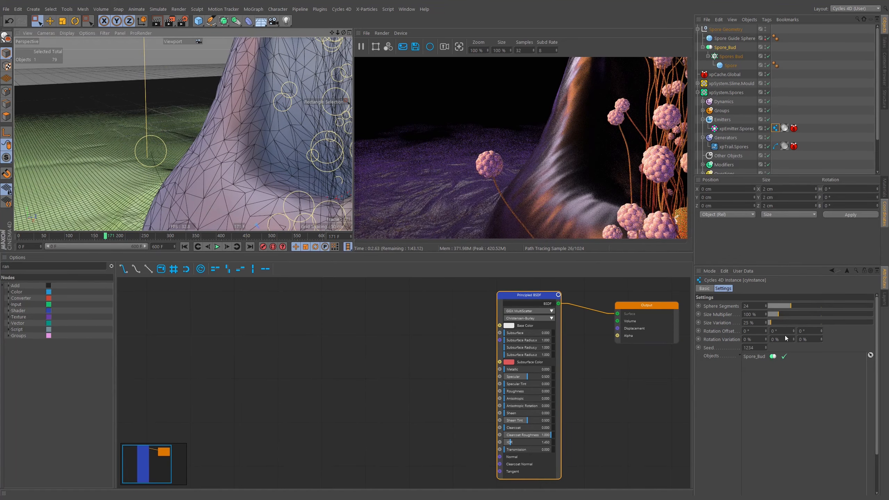
# Set the Spore Guide Sphere's segments to 8
pyautogui.click(726, 39)
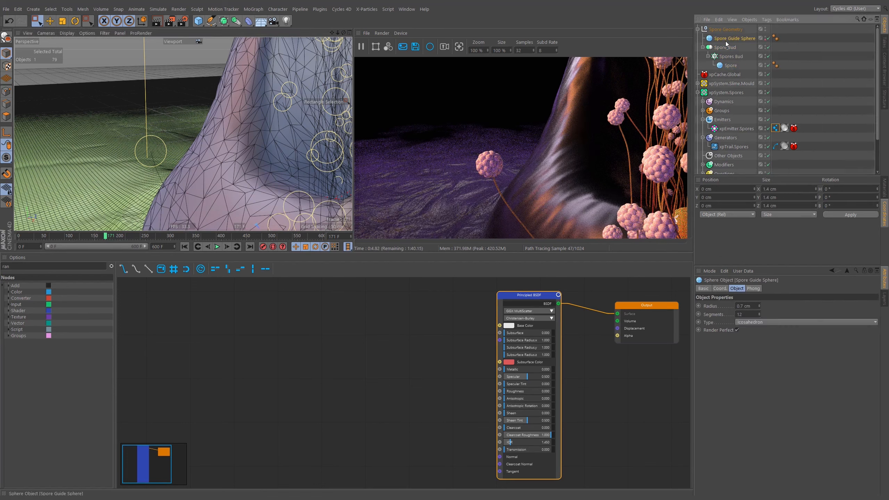
pyautogui.moveTo(746, 315); pyautogui.dragTo(734, 323)
pyautogui.write('8')
pyautogui.press('Return')
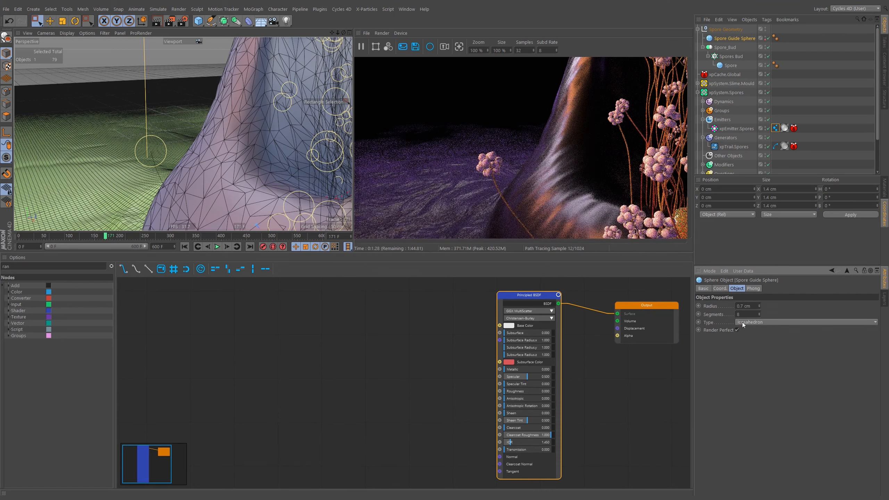
# Try to scale the Spore Guide Sphere down to about 1.2 cm
pyautogui.press('t')
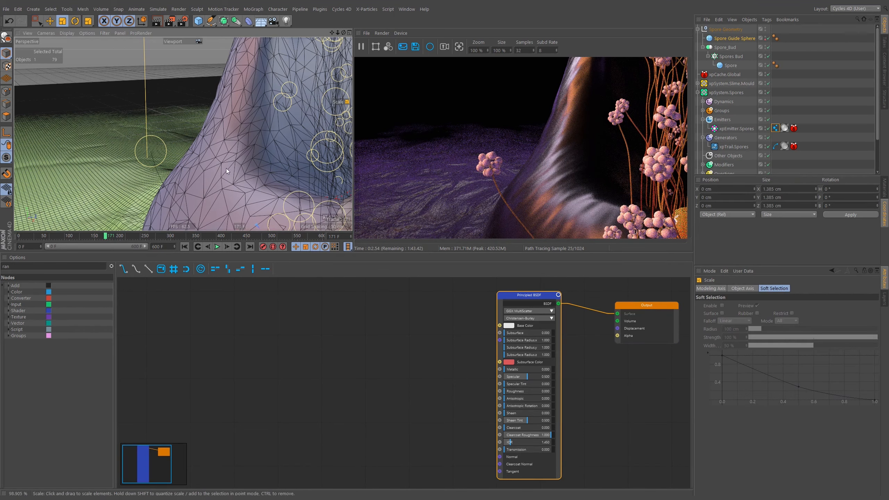
pyautogui.moveTo(224, 171); pyautogui.dragTo(228, 171)
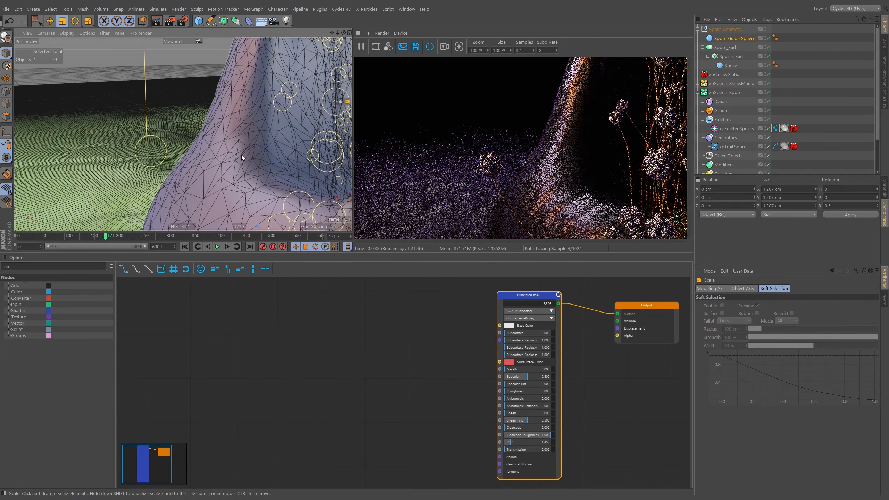
pyautogui.hotkey('ctrl', 'z')
# Scale the Spore sphere inside the Spores Bud cloner up to about 0.78 cm
pyautogui.click(726, 46)
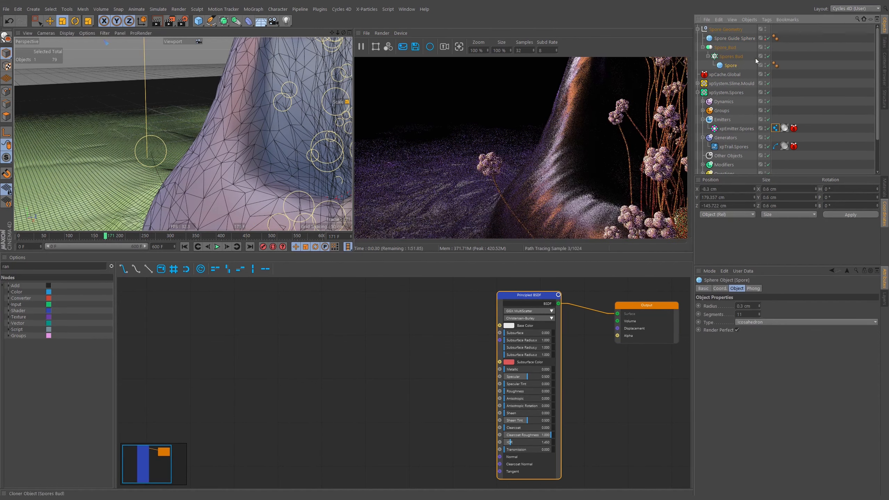
pyautogui.moveTo(232, 176); pyautogui.dragTo(277, 161)
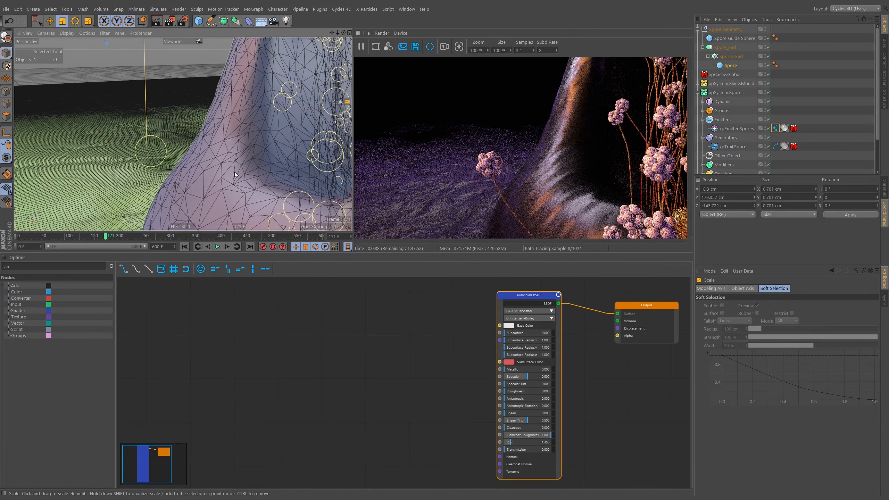
pyautogui.moveTo(239, 178); pyautogui.dragTo(257, 171)
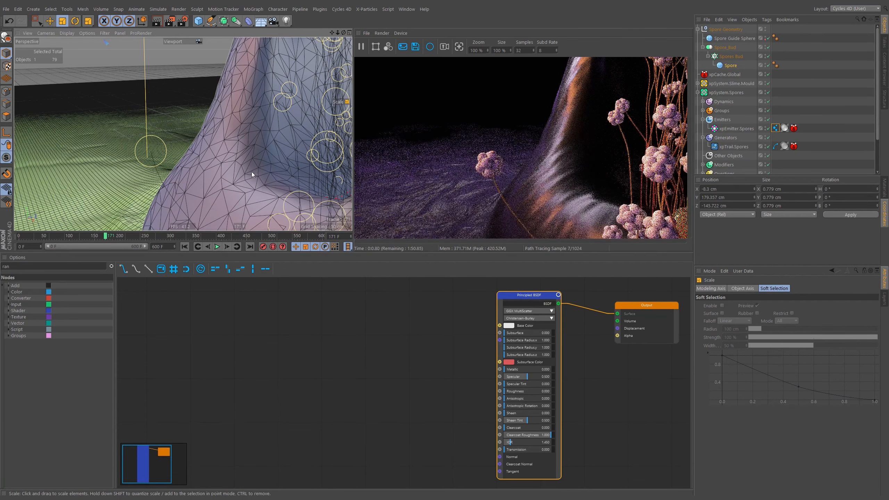
# Set the Rotation Offset in the xpEmitter.Spores instance tag to 360° on all three axes
pyautogui.scroll(-6, 254, 138)
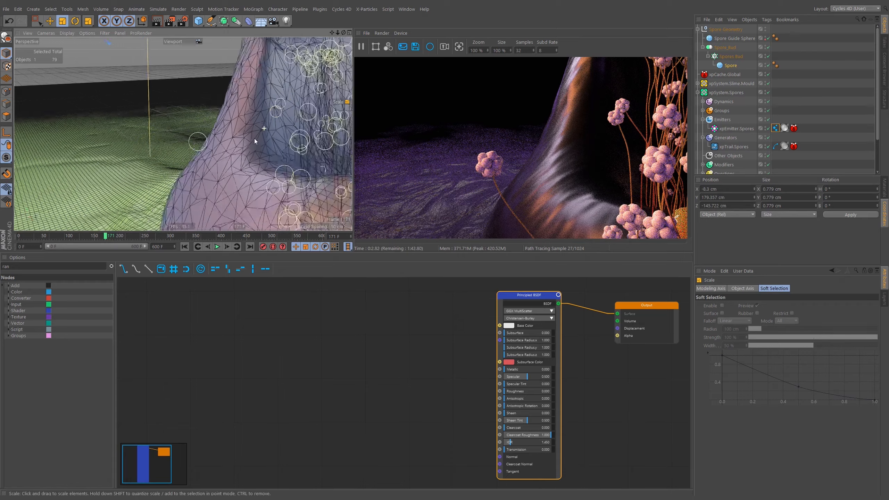
pyautogui.keyDown('alt'); pyautogui.moveTo(247, 146); pyautogui.dragTo(275, 132); pyautogui.keyUp('alt')
pyautogui.scroll(6, 279, 122)
pyautogui.scroll(-1, 320, 128)
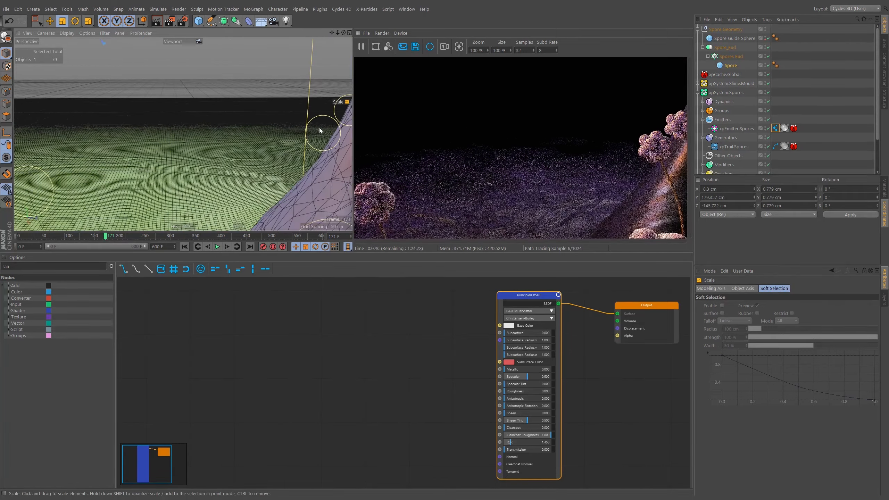
pyautogui.scroll(-1, 328, 167)
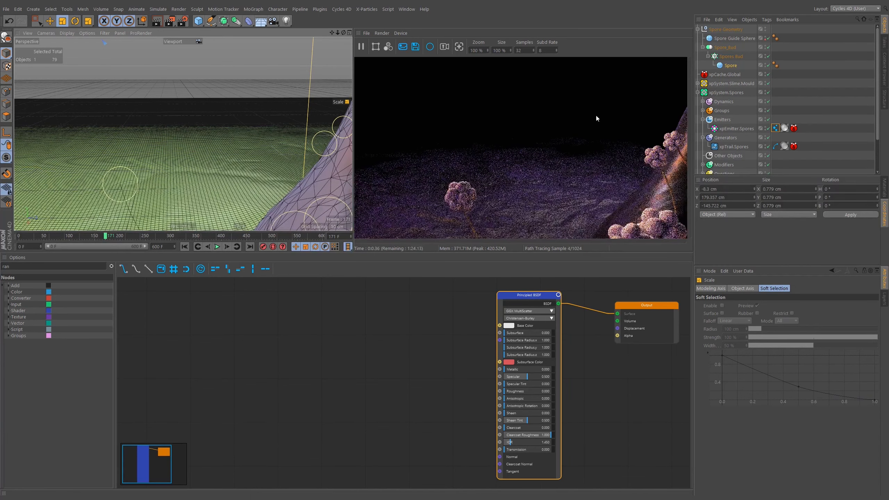
pyautogui.click(775, 128)
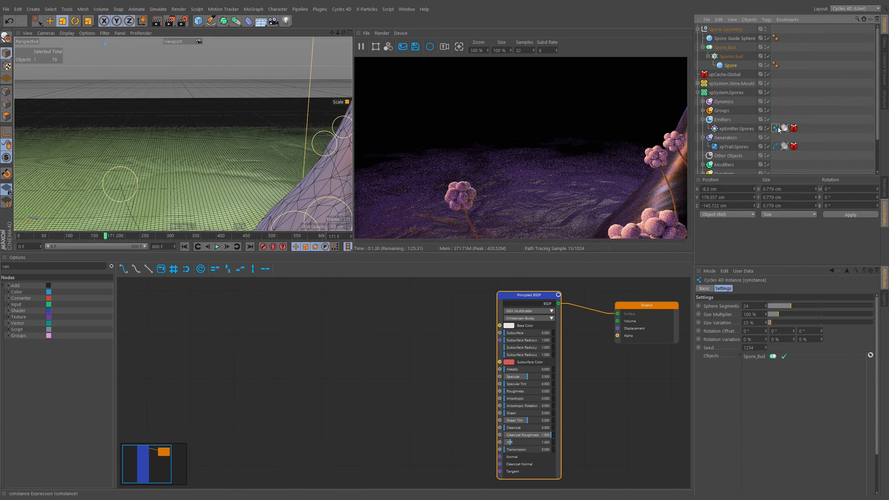
pyautogui.click(756, 331)
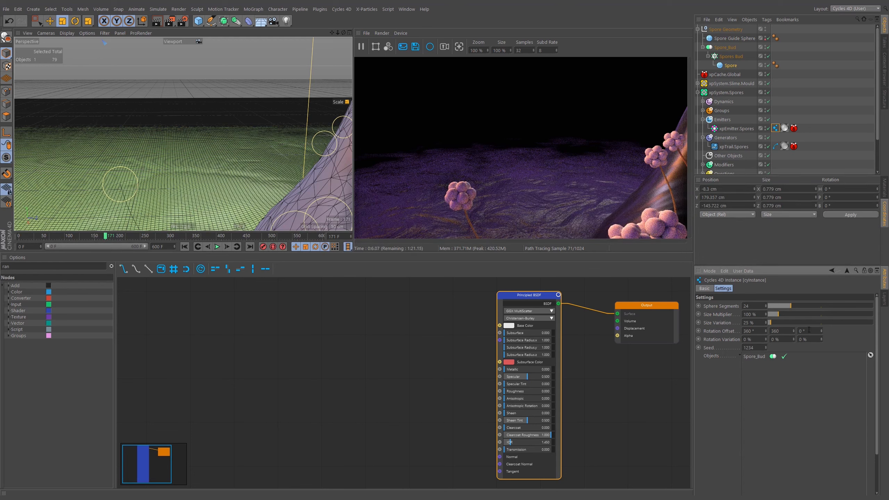
pyautogui.doubleClick(809, 330)
pyautogui.write('360')
# Set the Rotation Variation of the spore instances to 100% on all three axes
pyautogui.doubleClick(754, 339)
pyautogui.write('100')
pyautogui.doubleClick(782, 341)
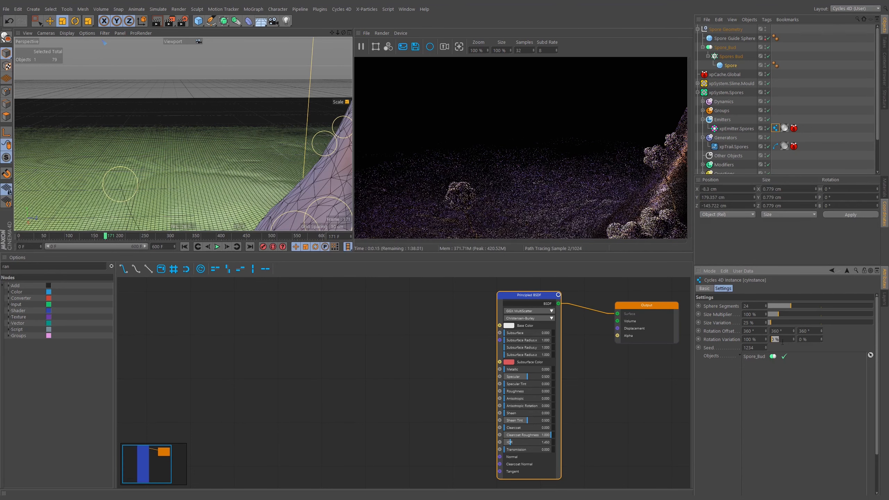
pyautogui.doubleClick(805, 340)
pyautogui.write('100')
pyautogui.doubleClick(780, 341)
pyautogui.write('100')
pyautogui.press('Return')
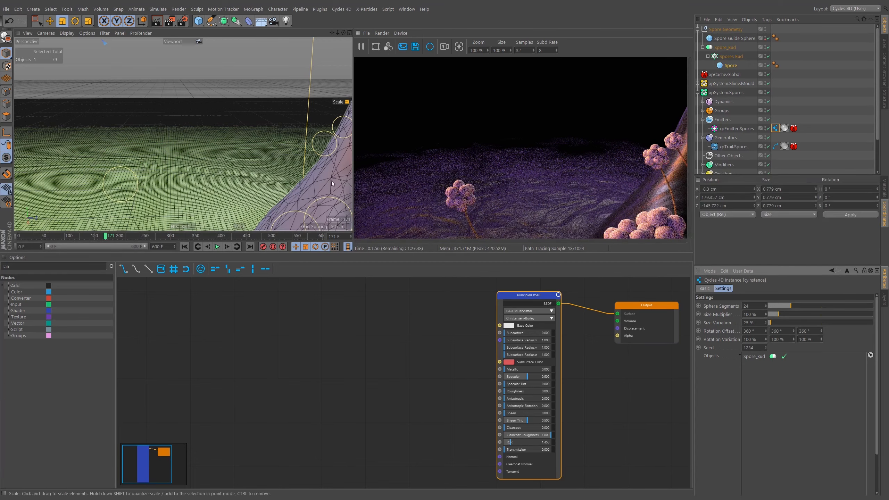
# Reduce the Size Multiplier of the spore instances to 50%
pyautogui.keyDown('alt'); pyautogui.moveTo(328, 174); pyautogui.dragTo(299, 172); pyautogui.keyUp('alt')
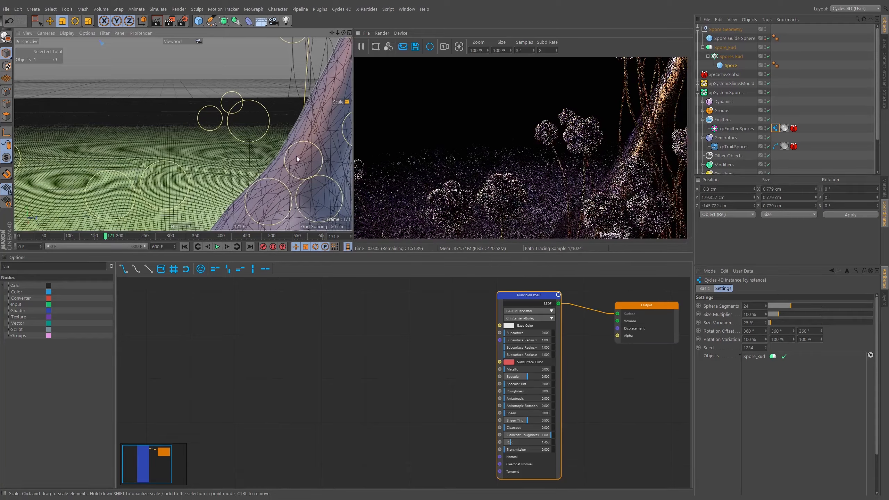
pyautogui.scroll(-6, 296, 155)
pyautogui.scroll(8, 307, 155)
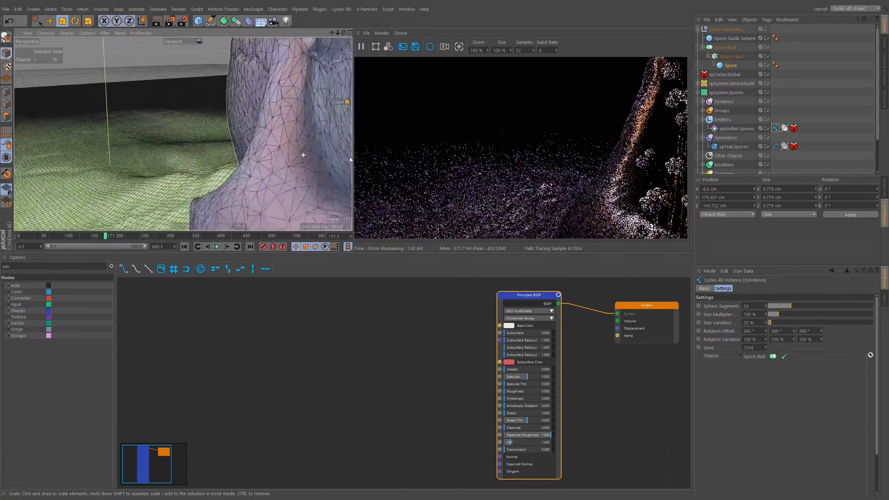
pyautogui.keyDown('alt'); pyautogui.moveTo(305, 155); pyautogui.dragTo(237, 136); pyautogui.keyUp('alt')
pyautogui.scroll(4, 237, 136)
pyautogui.keyDown('alt'); pyautogui.moveTo(237, 136); pyautogui.dragTo(255, 141, button='middle'); pyautogui.keyUp('alt')
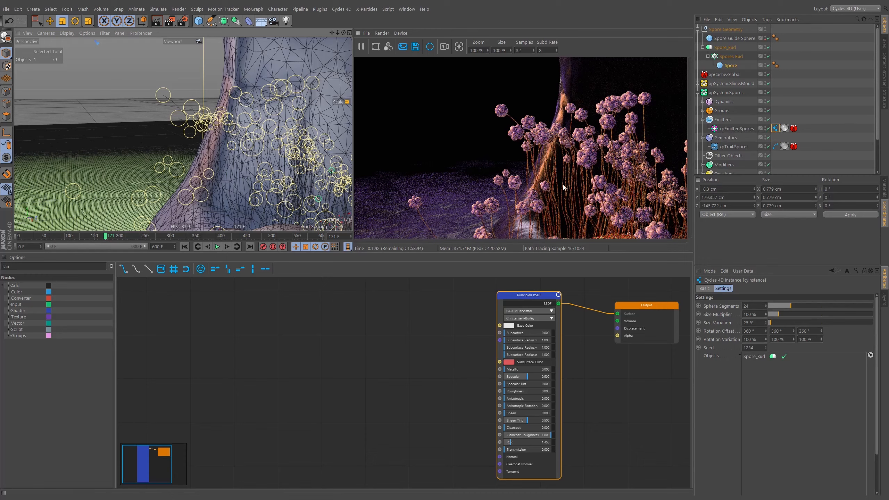
pyautogui.keyDown('alt'); pyautogui.moveTo(305, 160); pyautogui.dragTo(304, 172); pyautogui.keyUp('alt')
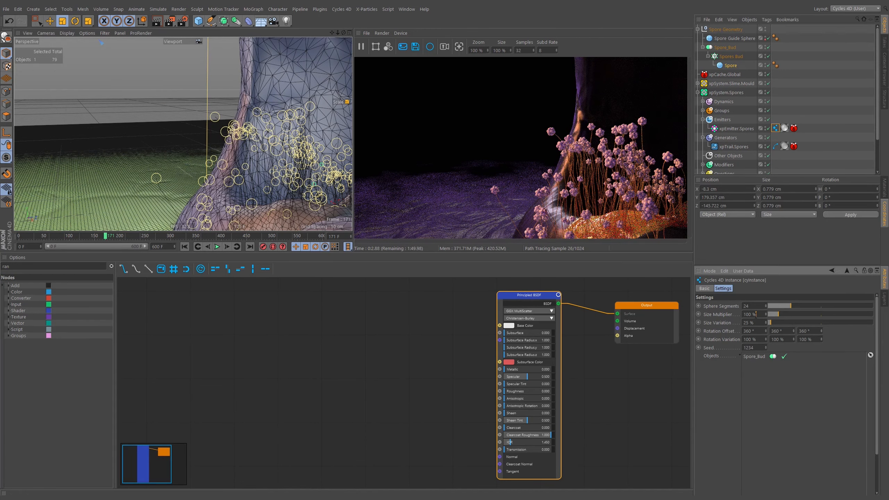
pyautogui.doubleClick(753, 314)
pyautogui.write('50')
pyautogui.press('Return')
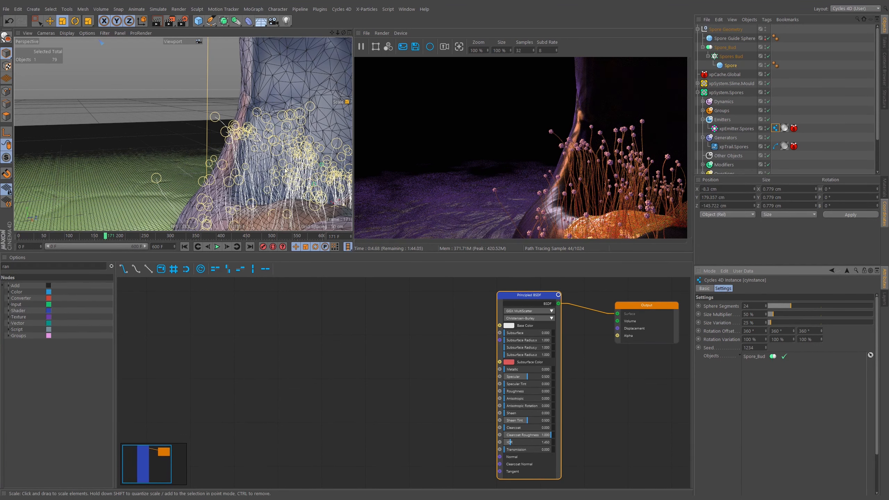
# Set the Start and End thickness in the xpTrail.Spores Cycles 4D Curve tag to 0.05 cm
pyautogui.click(776, 146)
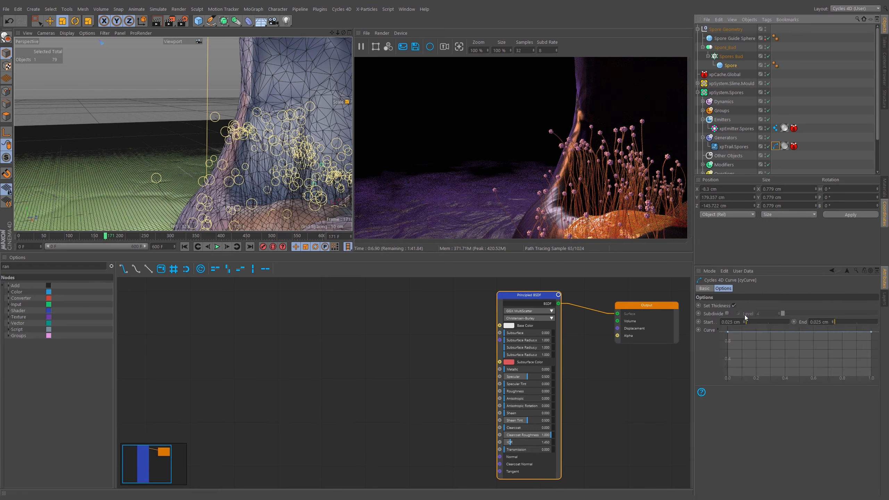
pyautogui.write('2')
pyautogui.press('Return')
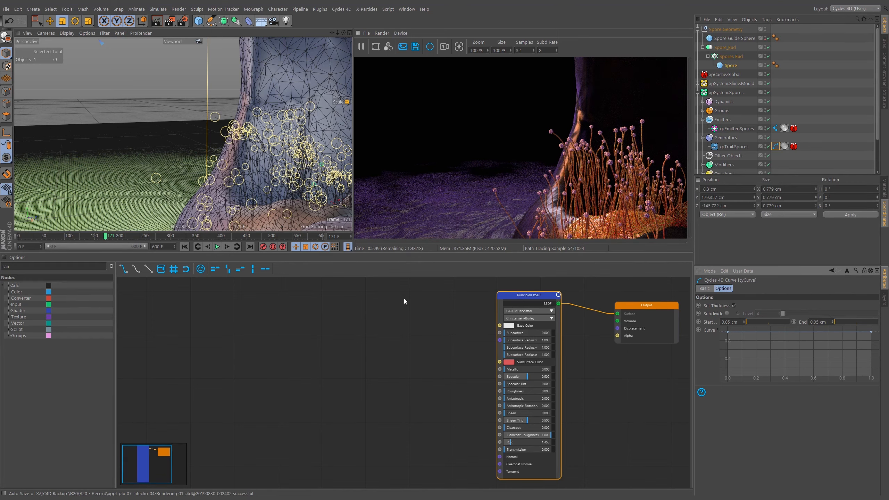
# Change the cySpores material's Principled BSDF base color to blue
pyautogui.keyDown('alt'); pyautogui.moveTo(196, 141); pyautogui.dragTo(133, 110, button='middle'); pyautogui.keyUp('alt')
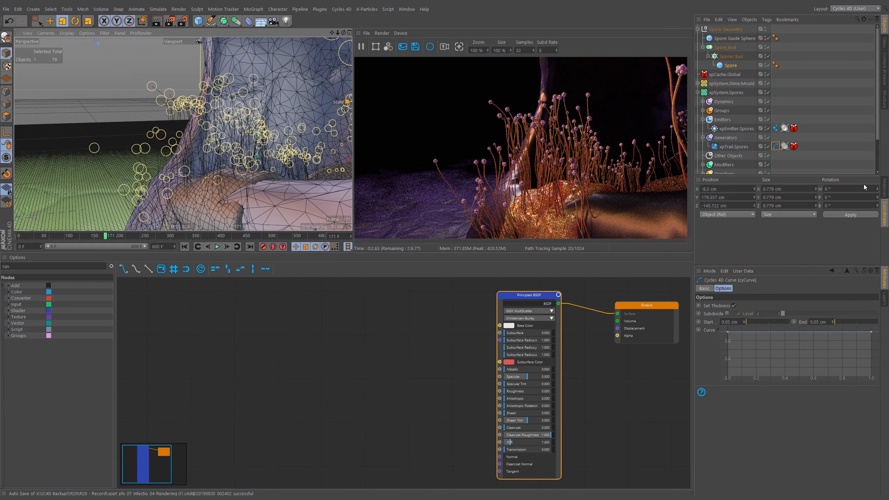
pyautogui.click(887, 188)
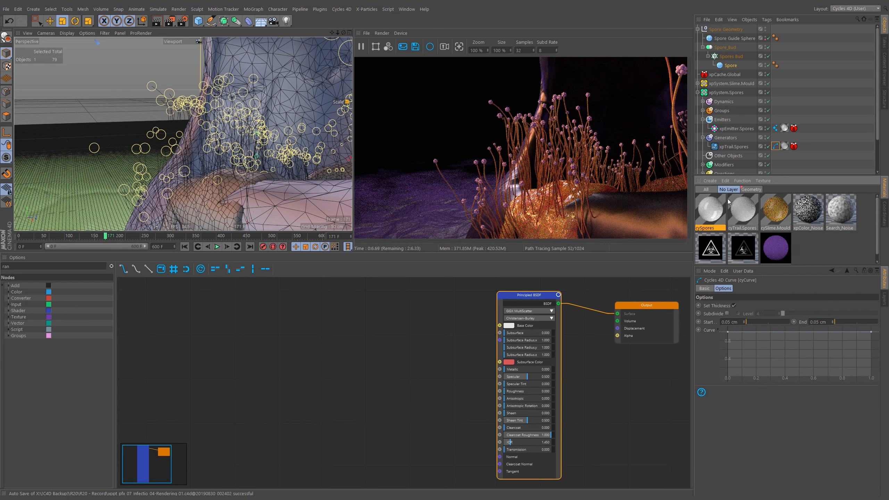
pyautogui.click(711, 219)
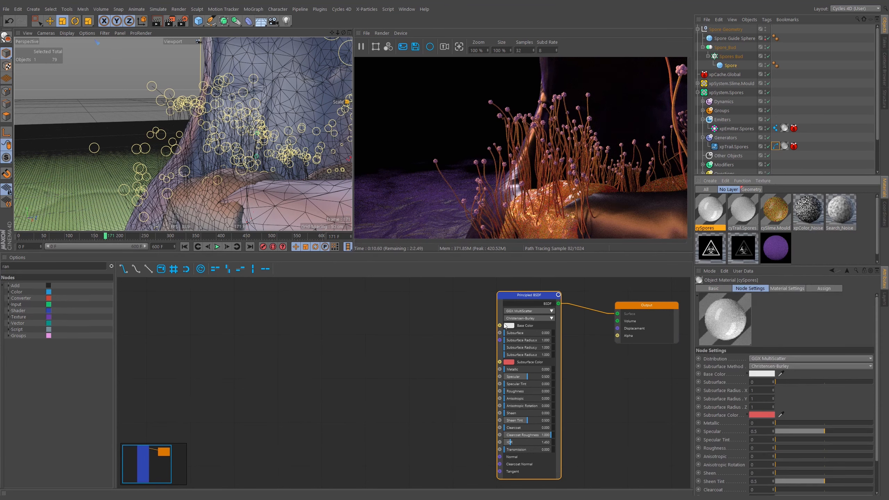
pyautogui.click(514, 327)
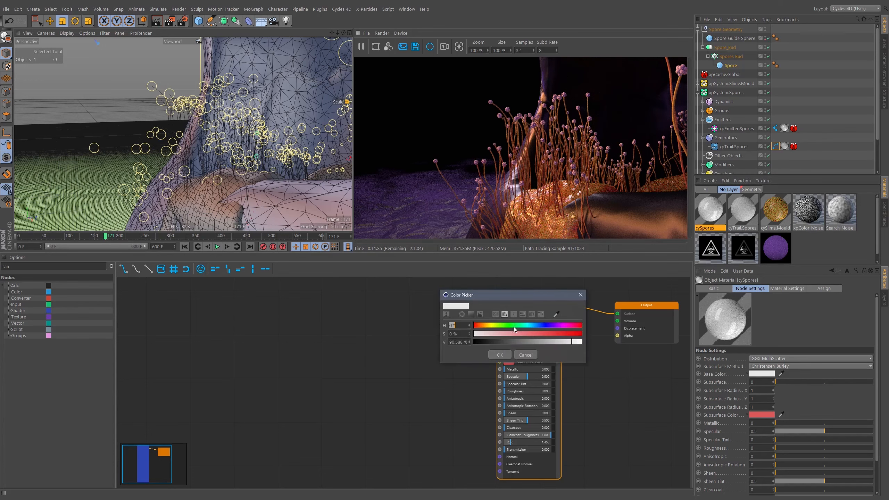
pyautogui.click(542, 326)
pyautogui.click(547, 333)
pyautogui.click(499, 355)
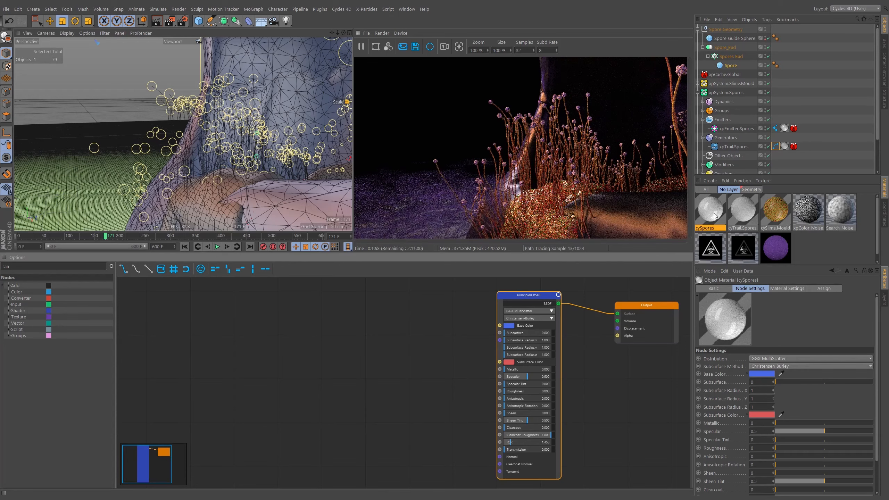
# Move the cySpores material tag from xpEmitter.Spores onto the Spore_Bud object used by its Cycles 4D Instance tag
pyautogui.moveTo(715, 214); pyautogui.dragTo(784, 129)
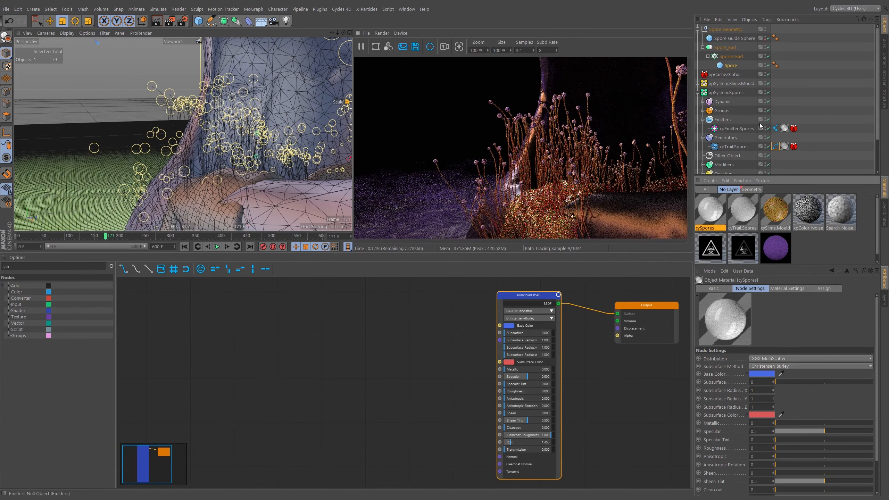
pyautogui.click(776, 128)
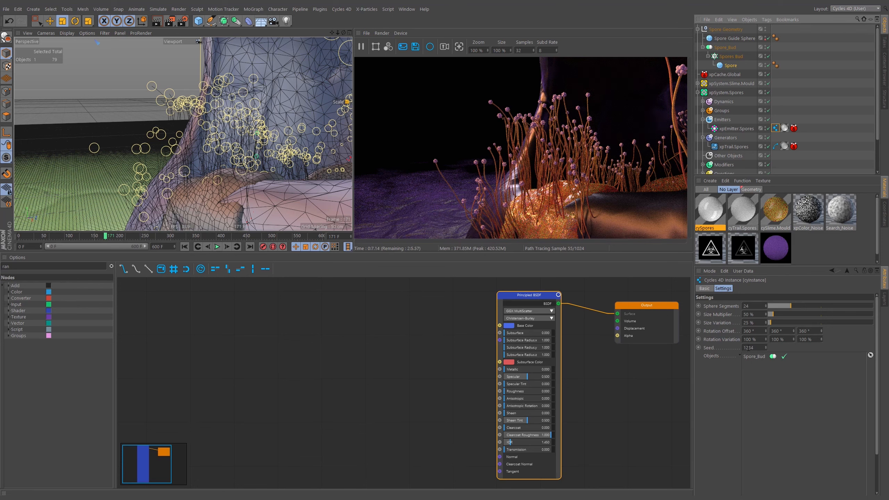
pyautogui.click(754, 357)
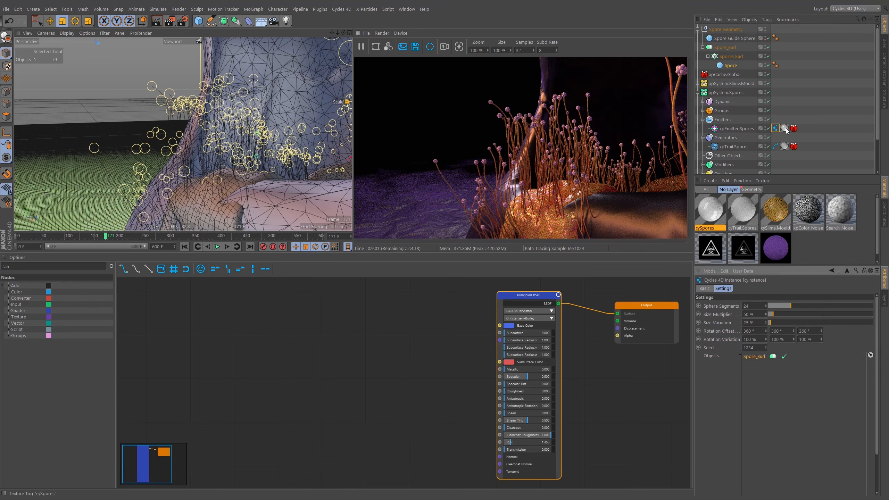
pyautogui.moveTo(789, 51); pyautogui.dragTo(790, 49)
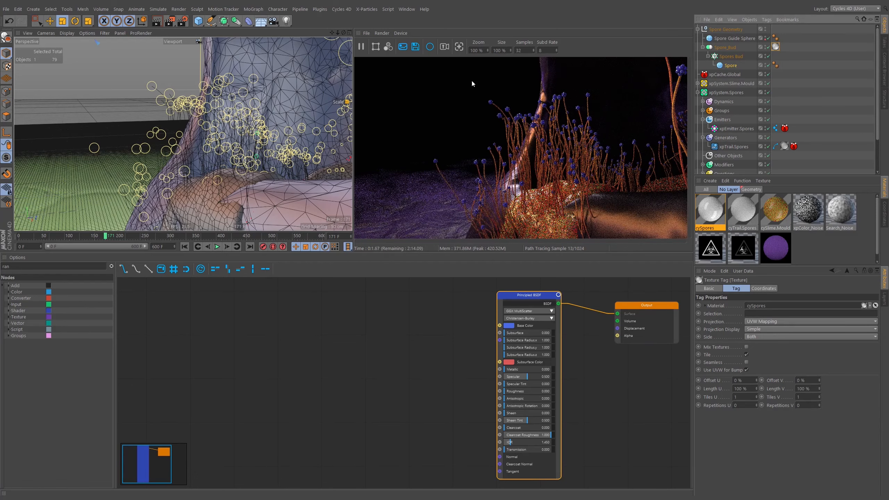
# Set the cySpores material's Principled BSDF base color to a warm yellow with hue 41°, saturation 60% and value 93%
pyautogui.keyDown('alt'); pyautogui.moveTo(245, 140); pyautogui.dragTo(190, 134, button='right'); pyautogui.keyUp('alt')
pyautogui.keyDown('alt'); pyautogui.moveTo(189, 135); pyautogui.dragTo(248, 169); pyautogui.keyUp('alt')
pyautogui.keyDown('alt'); pyautogui.moveTo(248, 169); pyautogui.dragTo(258, 152, button='right'); pyautogui.keyUp('alt')
pyautogui.keyDown('alt'); pyautogui.moveTo(258, 153); pyautogui.dragTo(212, 174); pyautogui.keyUp('alt')
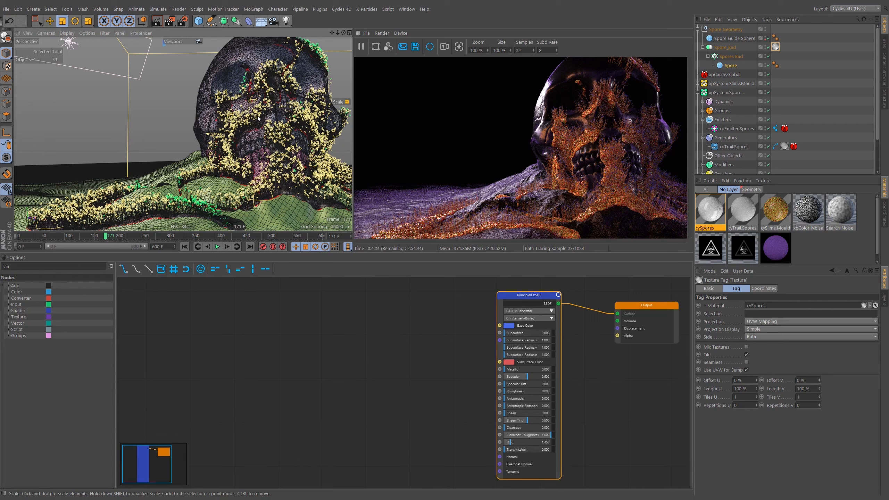
pyautogui.click(516, 327)
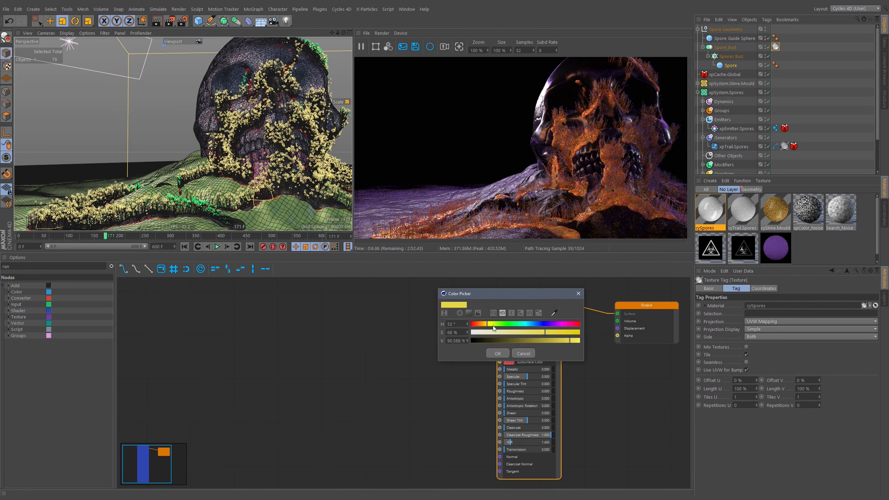
pyautogui.moveTo(569, 340); pyautogui.dragTo(575, 340)
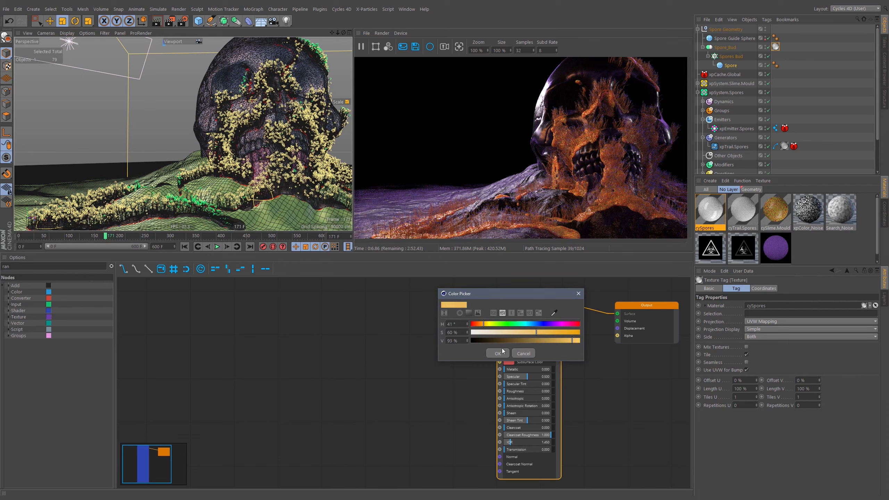
pyautogui.click(501, 353)
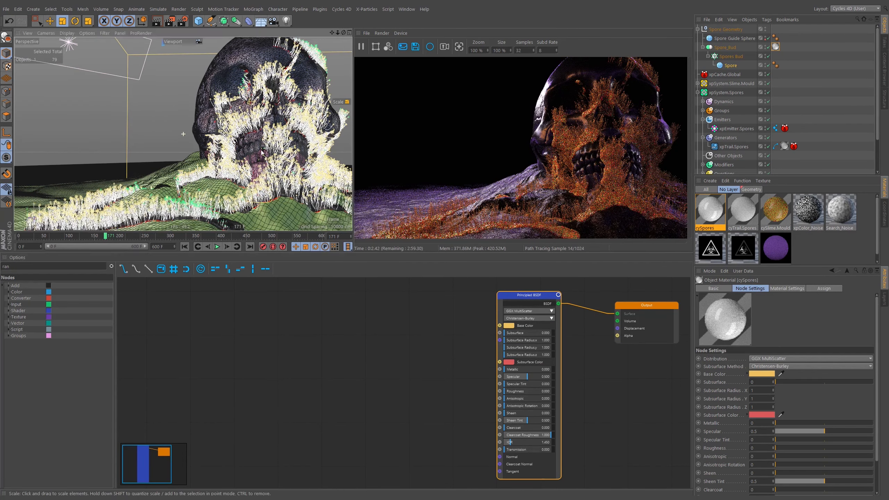
# Brighten the cySpores base color to hue 45°, saturation 59% and value 100%, and inspect the spores around the skull
pyautogui.keyDown('alt'); pyautogui.moveTo(252, 130); pyautogui.dragTo(269, 107); pyautogui.keyUp('alt')
pyautogui.keyDown('alt'); pyautogui.moveTo(270, 107); pyautogui.dragTo(350, 88, button='right'); pyautogui.keyUp('alt')
pyautogui.keyDown('alt'); pyautogui.moveTo(183, 132); pyautogui.dragTo(329, 196, button='middle'); pyautogui.keyUp('alt')
pyautogui.keyDown('alt'); pyautogui.moveTo(213, 175); pyautogui.dragTo(263, 114); pyautogui.keyUp('alt')
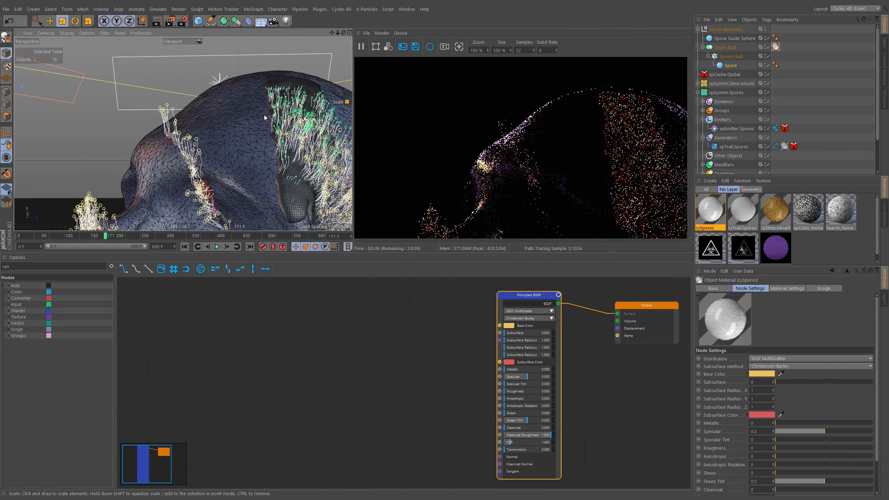
pyautogui.click(510, 325)
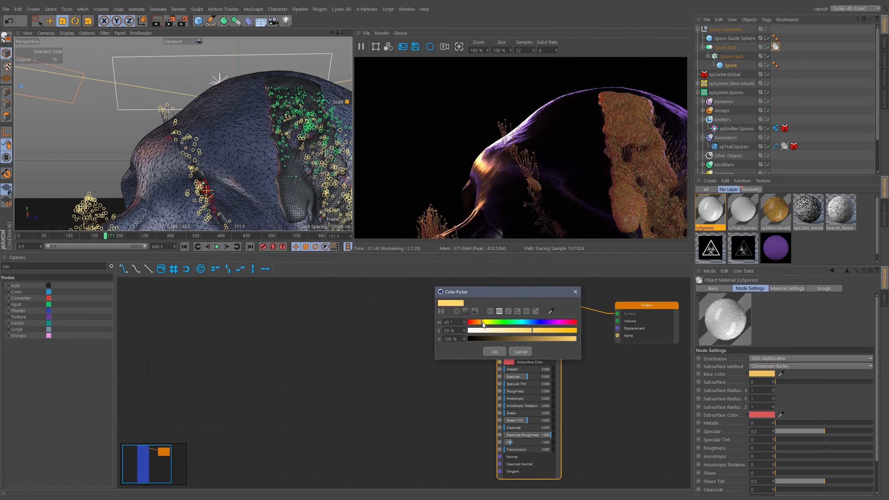
pyautogui.click(495, 351)
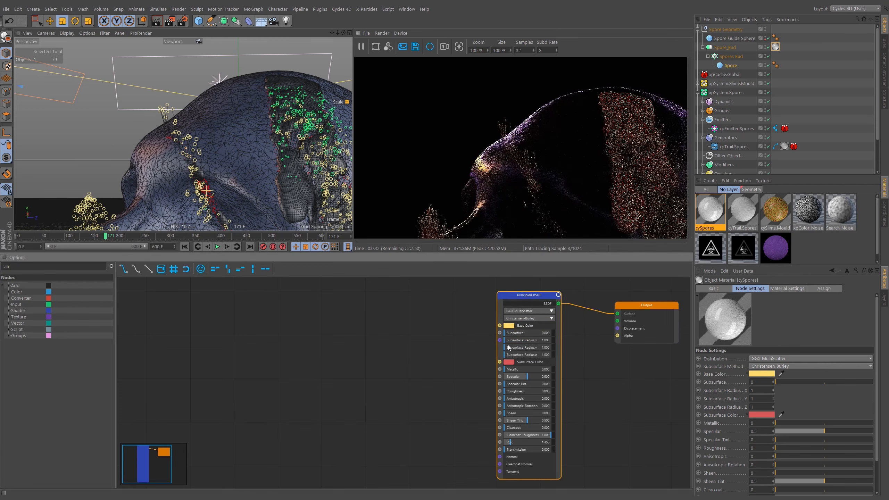
pyautogui.keyDown('alt'); pyautogui.moveTo(280, 130); pyautogui.dragTo(250, 146); pyautogui.keyUp('alt')
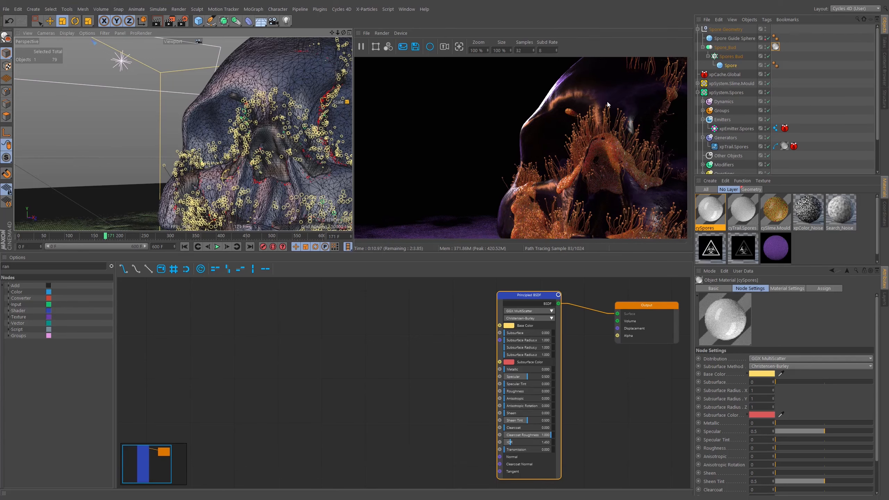
pyautogui.keyDown('alt'); pyautogui.moveTo(196, 147); pyautogui.dragTo(251, 143); pyautogui.keyUp('alt')
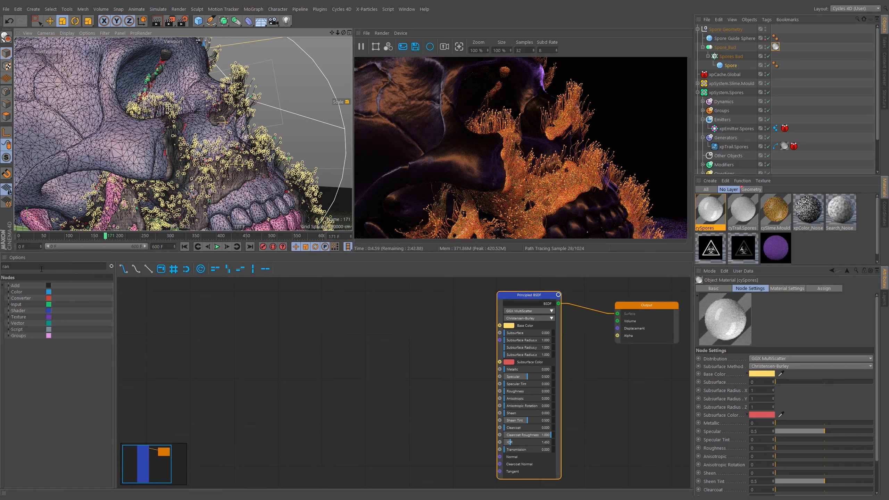
# Move the Hair Info, Color Ramp and Range Mapping Group nodes of cyTrail.Spores closer to the Hue Saturation Value node
pyautogui.moveTo(41, 268); pyautogui.dragTo(10, 280)
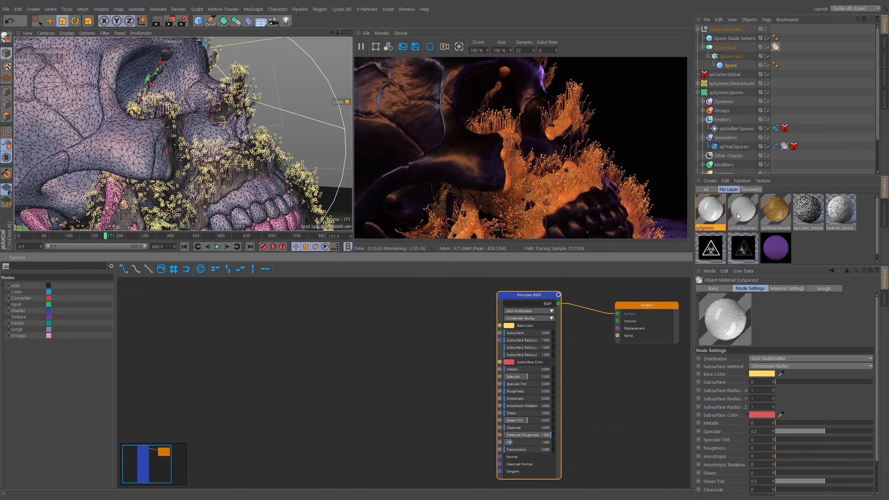
pyautogui.click(746, 219)
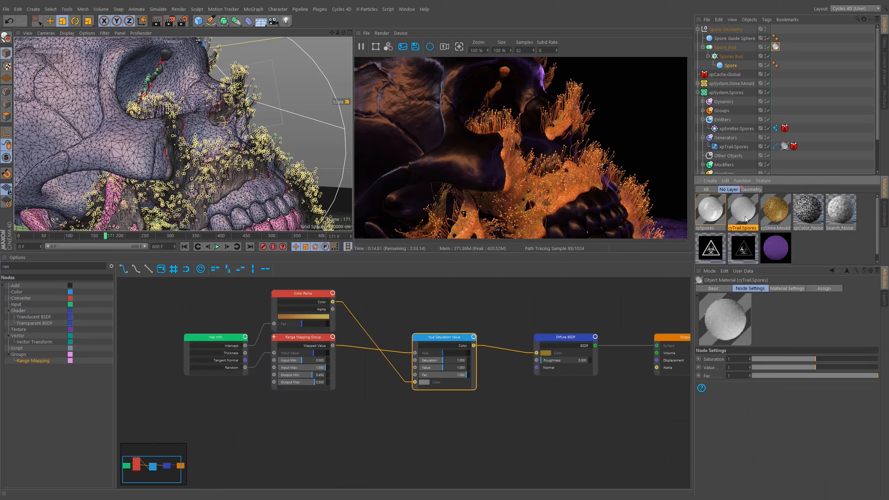
pyautogui.moveTo(381, 288); pyautogui.dragTo(182, 392)
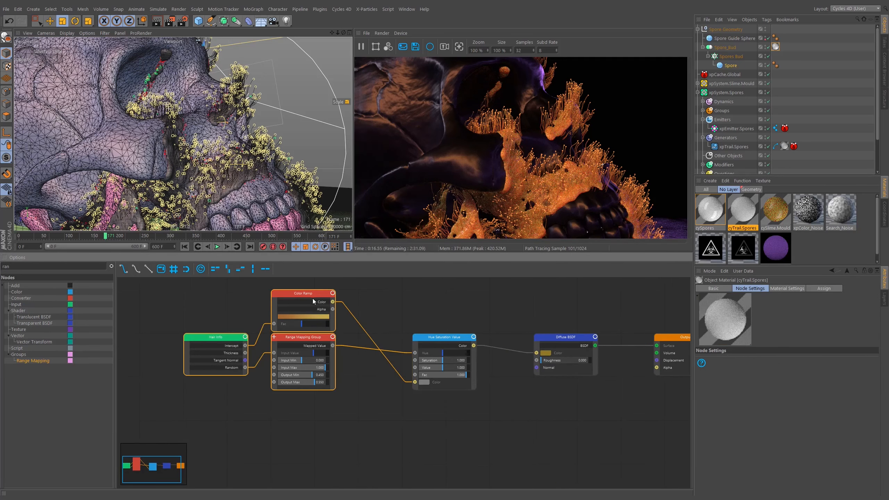
pyautogui.moveTo(318, 302); pyautogui.dragTo(362, 333)
pyautogui.click(445, 309)
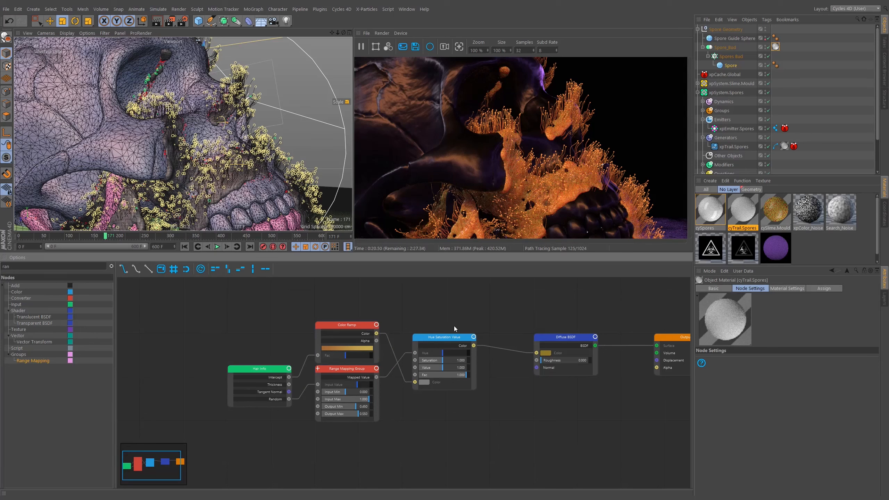
# Copy cyTrail.Spores' Color Ramp, Range Mapping Group and Hue Saturation Value nodes into cySpores and connect the latter's Color to Base Color
pyautogui.moveTo(479, 307); pyautogui.dragTo(316, 389)
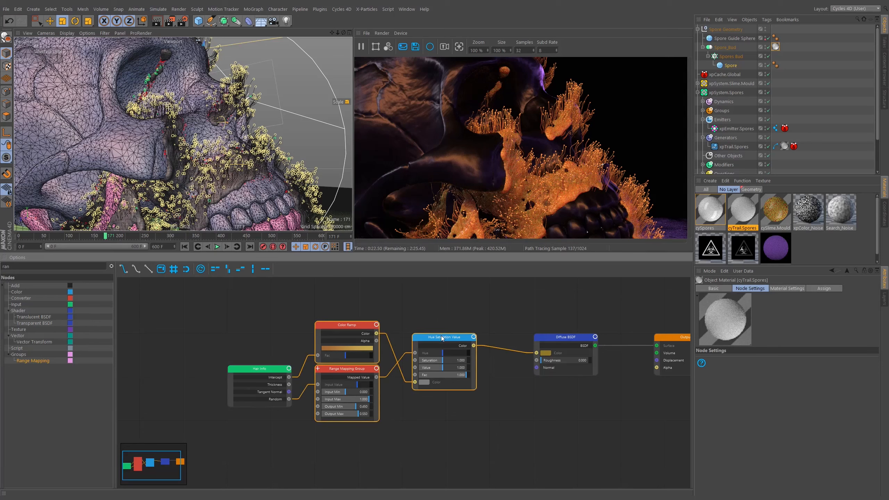
pyautogui.moveTo(355, 325); pyautogui.dragTo(361, 325)
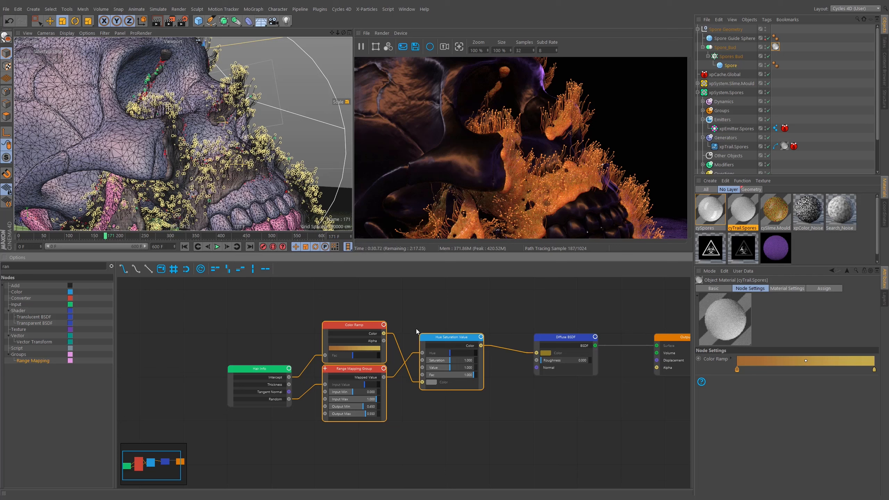
pyautogui.click(455, 336)
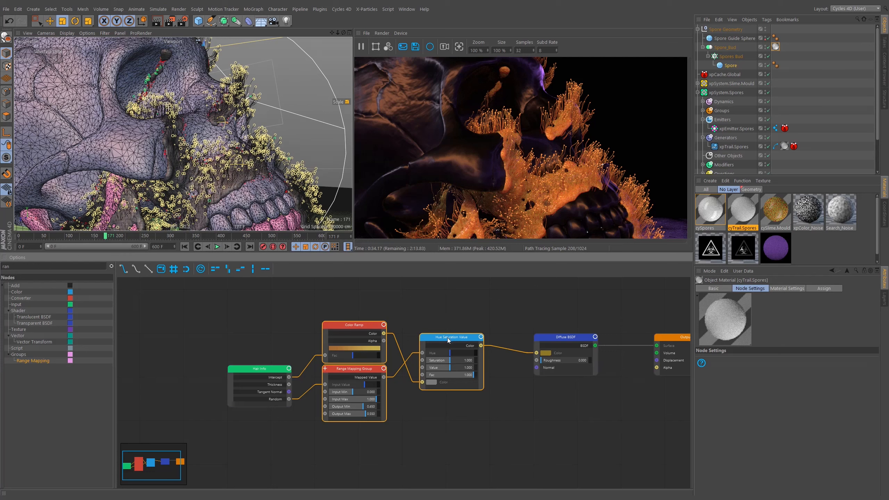
pyautogui.rightClick(448, 338)
pyautogui.click(711, 210)
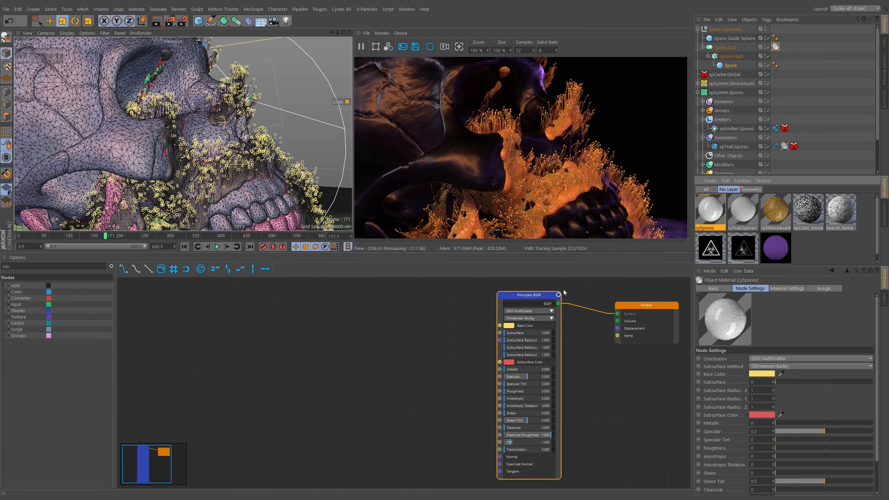
pyautogui.rightClick(358, 330)
pyautogui.click(381, 321)
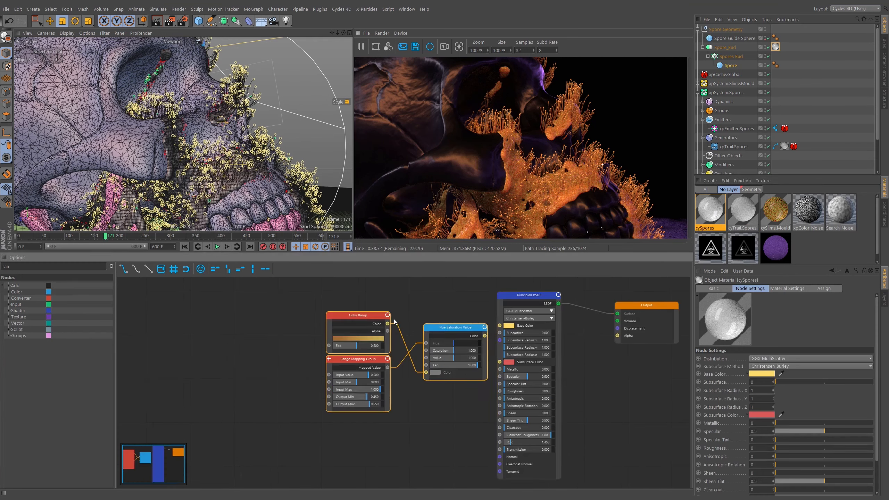
pyautogui.moveTo(464, 321); pyautogui.dragTo(507, 319)
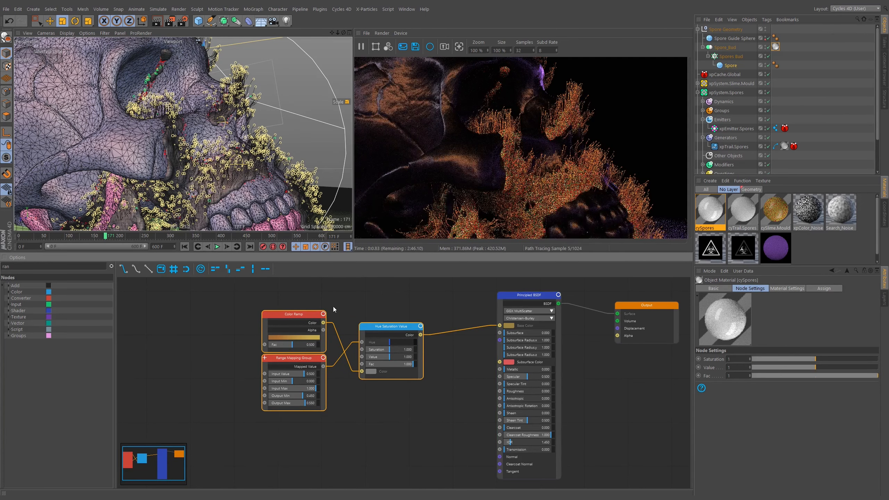
# Add a Particle Info node to cySpores and connect its Random output to the Range Mapping Group's Input Value
pyautogui.moveTo(333, 306); pyautogui.dragTo(399, 302, button='middle')
pyautogui.moveTo(26, 267); pyautogui.dragTo(1, 288)
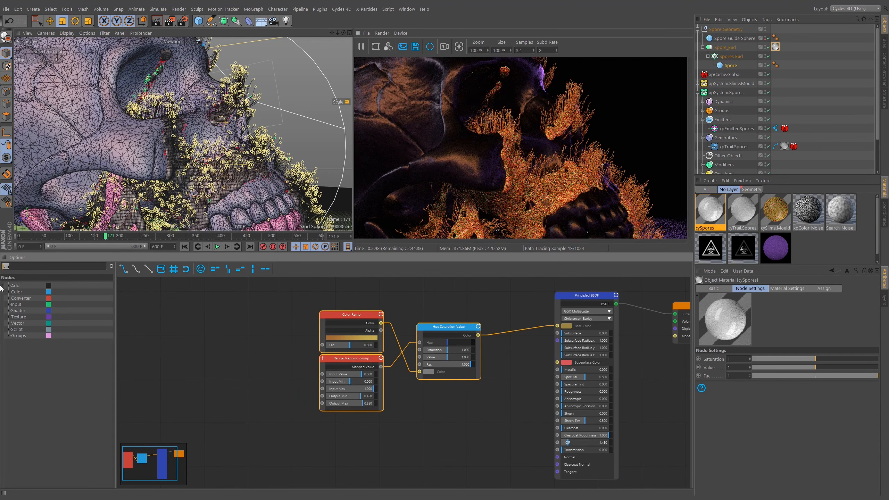
pyautogui.write('parti')
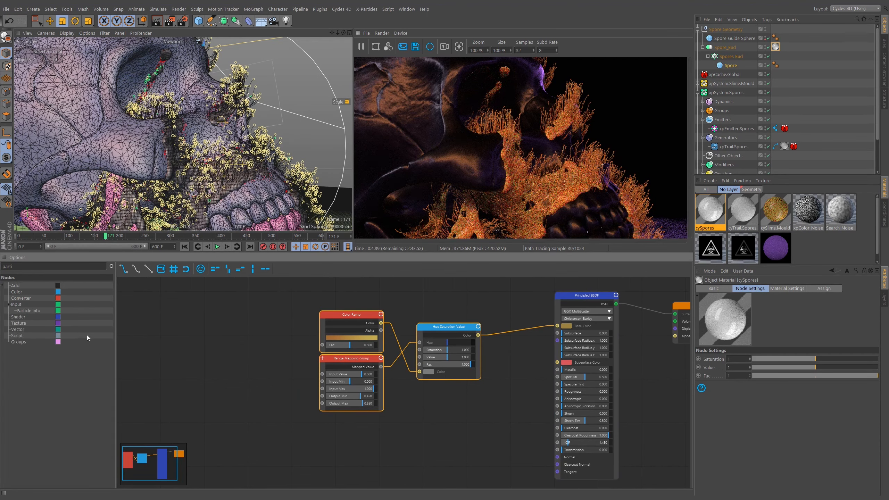
pyautogui.moveTo(103, 328); pyautogui.dragTo(222, 313)
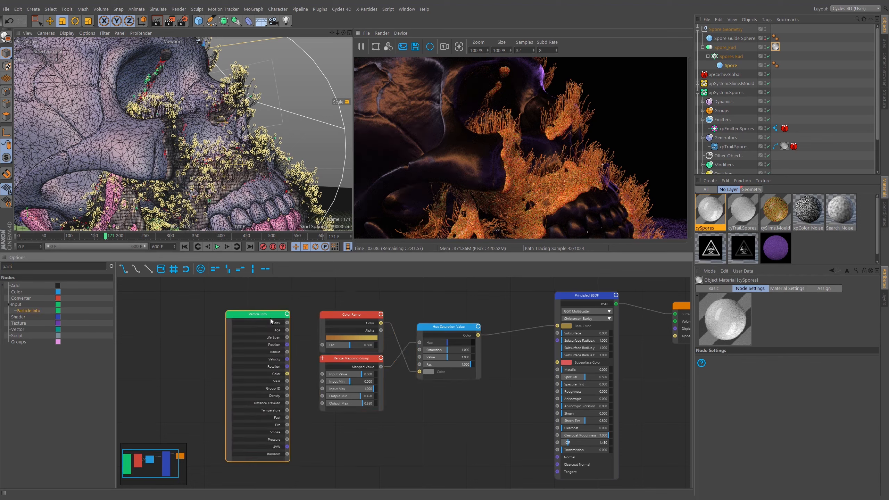
pyautogui.click(277, 446)
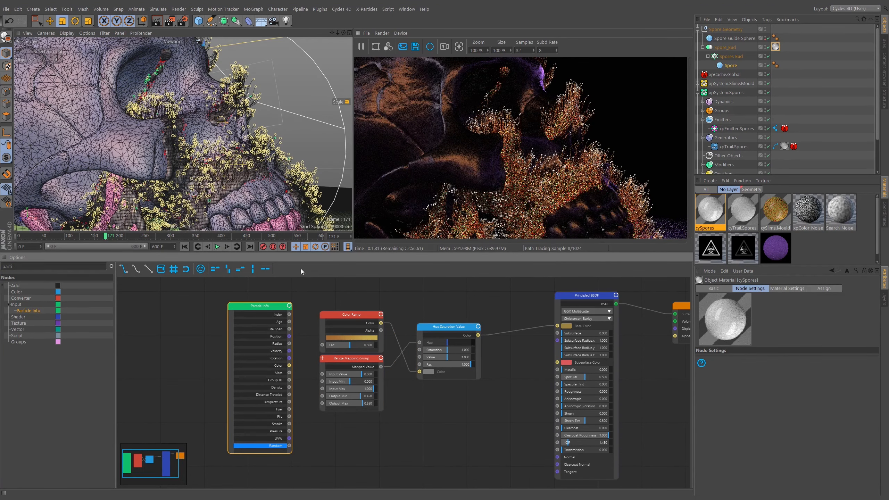
pyautogui.keyDown('alt'); pyautogui.moveTo(231, 73); pyautogui.dragTo(294, 61, button='right'); pyautogui.keyUp('alt')
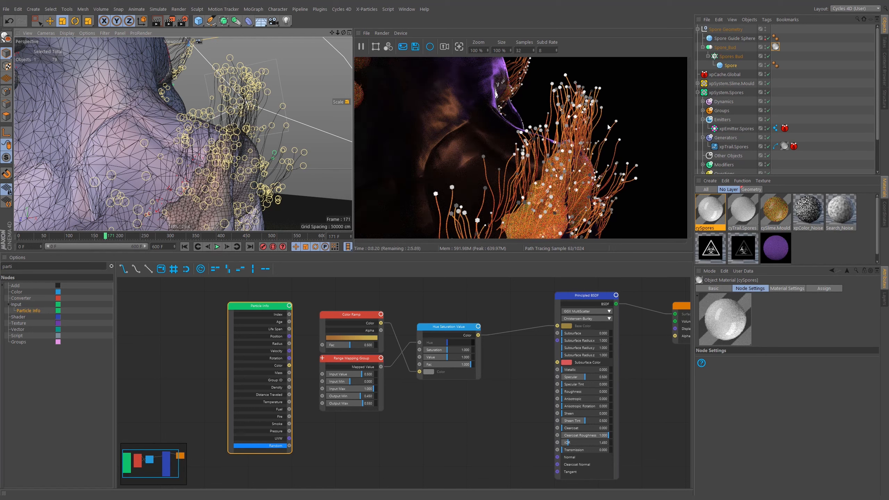
pyautogui.moveTo(289, 446); pyautogui.dragTo(323, 374)
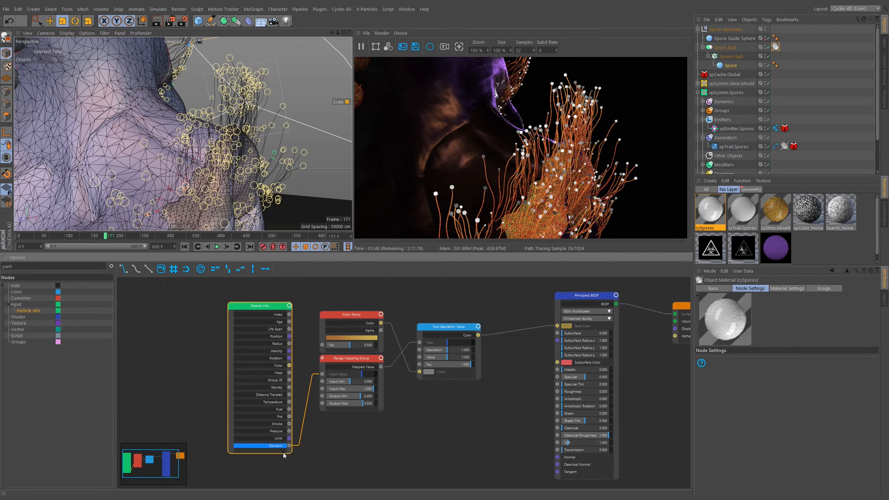
# Move the Particle Info node farther from the Range Mapping Group and delete the Color Ramp node from cySpores
pyautogui.click(353, 314)
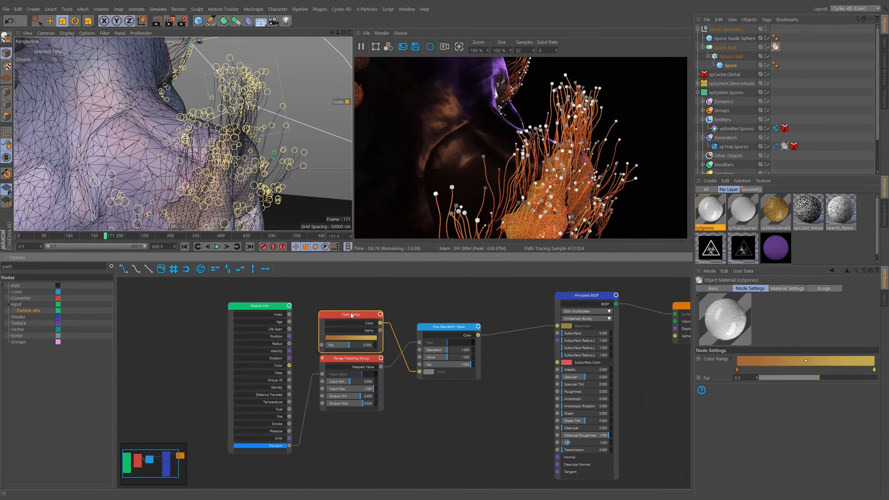
pyautogui.moveTo(351, 315); pyautogui.dragTo(351, 309)
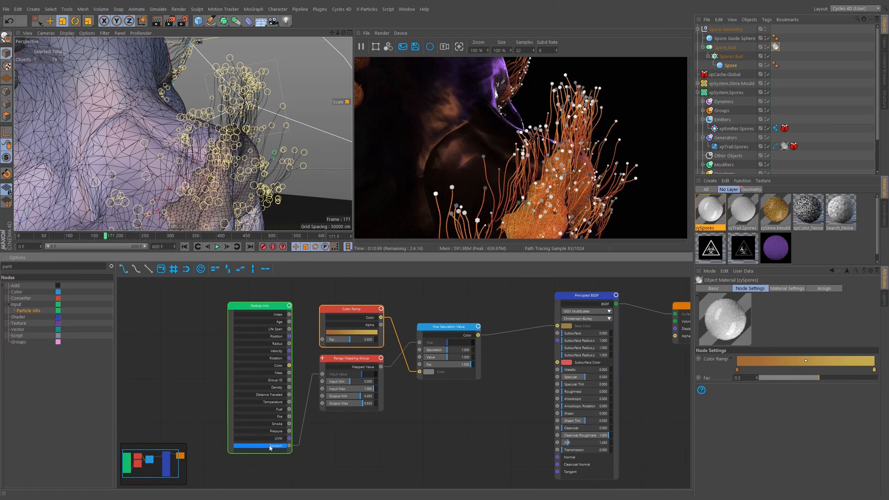
pyautogui.moveTo(270, 305); pyautogui.dragTo(247, 303)
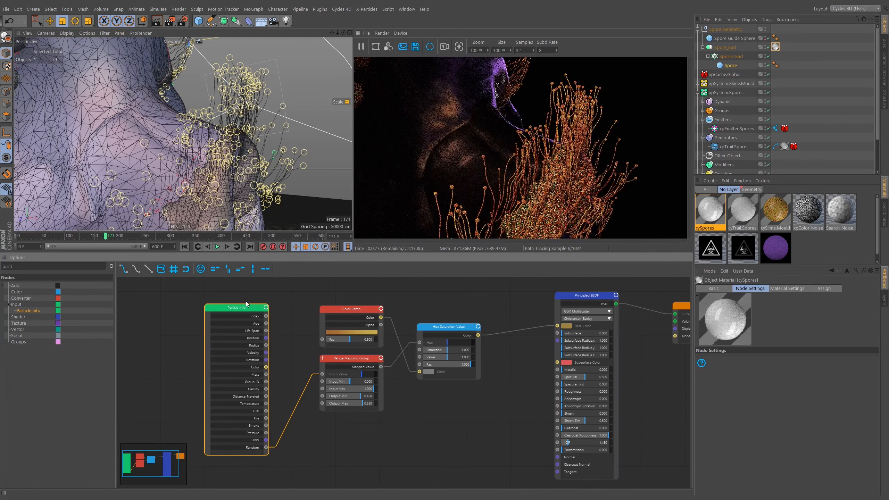
pyautogui.click(353, 318)
pyautogui.press('Delete')
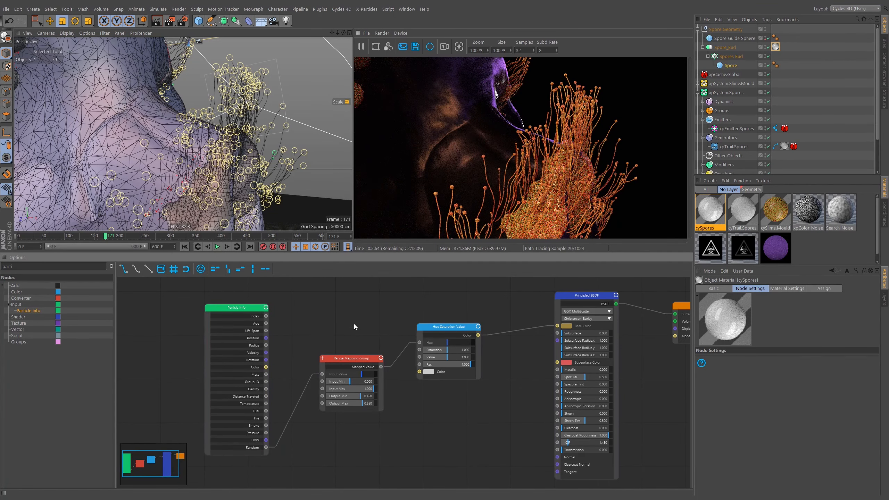
# Reposition the Range Mapping Group and Hue Saturation Value nodes between Particle Info and the Principled BSDF
pyautogui.click(357, 359)
pyautogui.moveTo(357, 359); pyautogui.dragTo(366, 334)
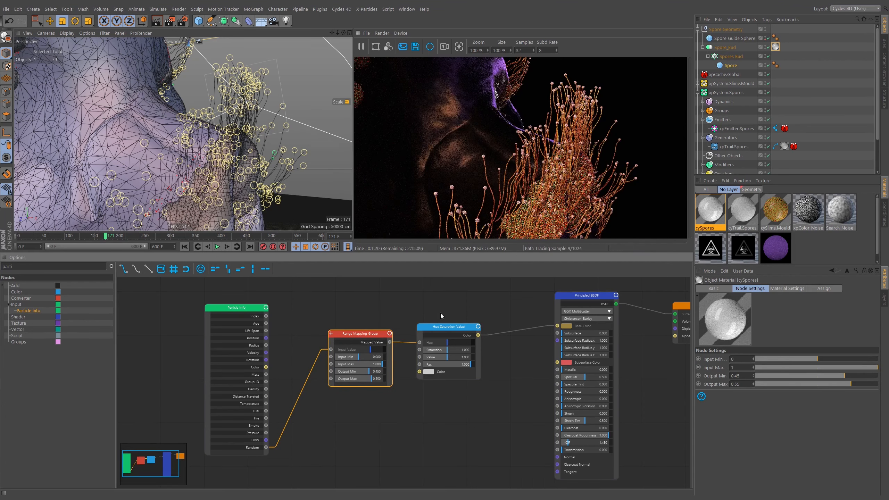
pyautogui.moveTo(445, 328); pyautogui.dragTo(452, 340)
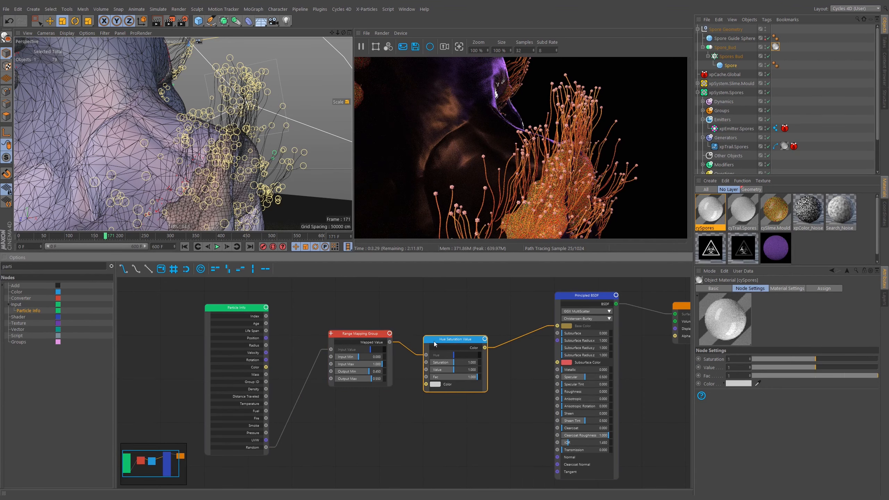
# Move the Range Mapping Group beside Hue Saturation Value and set the latter's Color to a warm yellow-orange with a 42° hue
pyautogui.moveTo(364, 333); pyautogui.dragTo(372, 339)
pyautogui.click(455, 389)
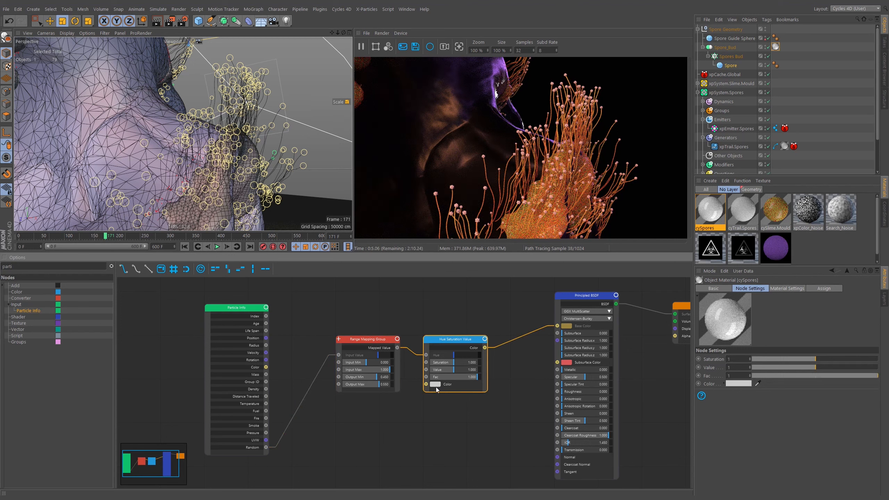
pyautogui.click(736, 384)
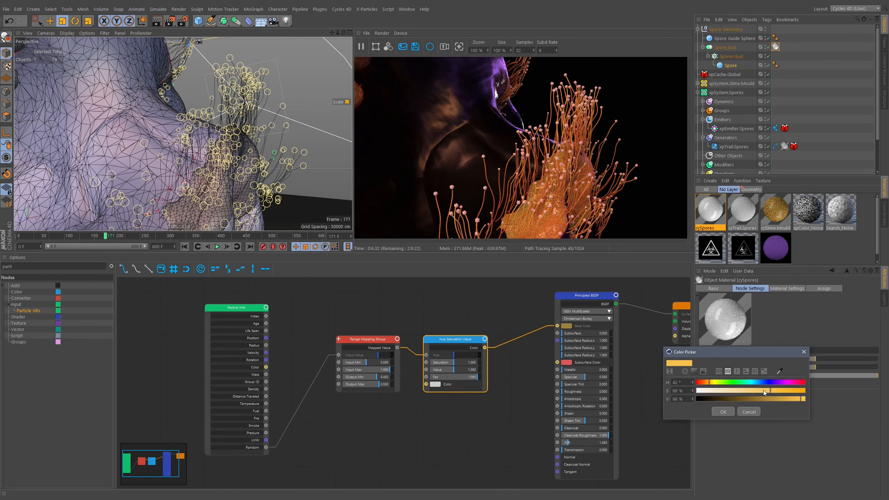
pyautogui.click(724, 412)
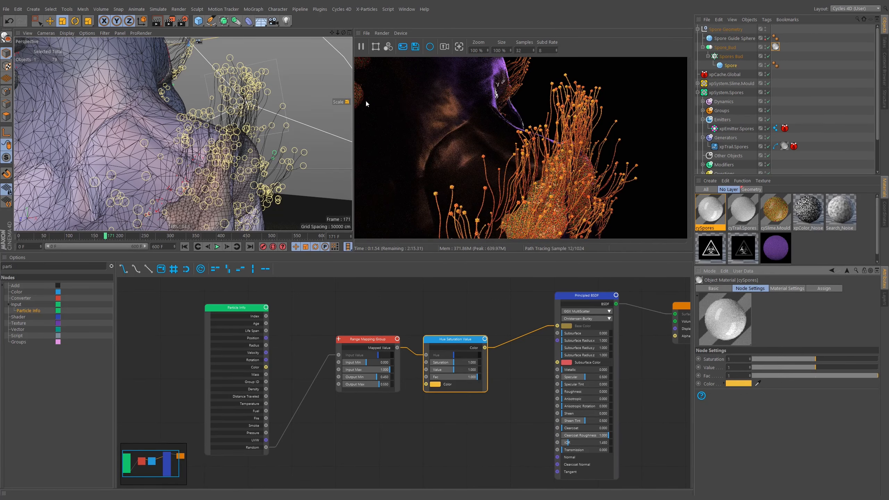
# Examine the recolored spores close up and across the whole skull at frame 171 in the live render
pyautogui.keyDown('alt'); pyautogui.moveTo(250, 66); pyautogui.dragTo(291, 79, button='right'); pyautogui.keyUp('alt')
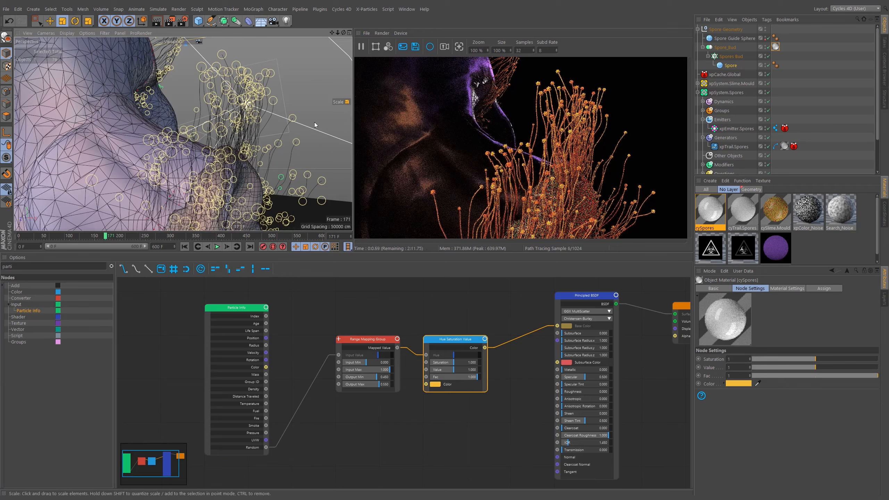
pyautogui.keyDown('alt'); pyautogui.moveTo(239, 66); pyautogui.dragTo(193, 138, button='right'); pyautogui.keyUp('alt')
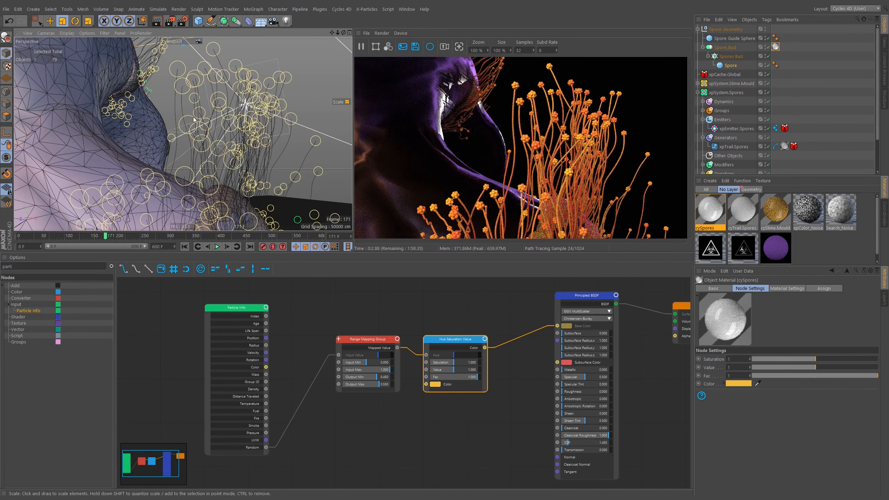
pyautogui.keyDown('alt'); pyautogui.moveTo(187, 106); pyautogui.dragTo(175, 155); pyautogui.keyUp('alt')
pyautogui.keyDown('alt'); pyautogui.moveTo(233, 151); pyautogui.dragTo(175, 147); pyautogui.keyUp('alt')
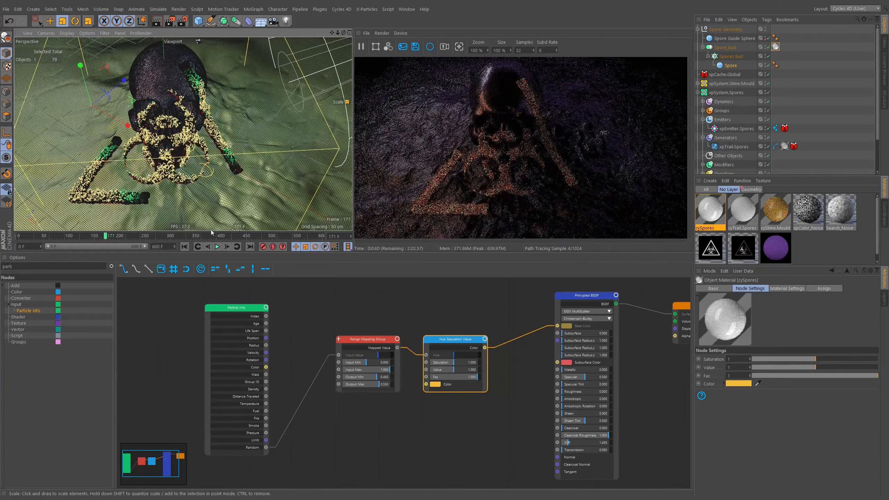
# Go to frame 594 and examine the spore growth along the triangle symbol and over the top of the skull
pyautogui.click(325, 236)
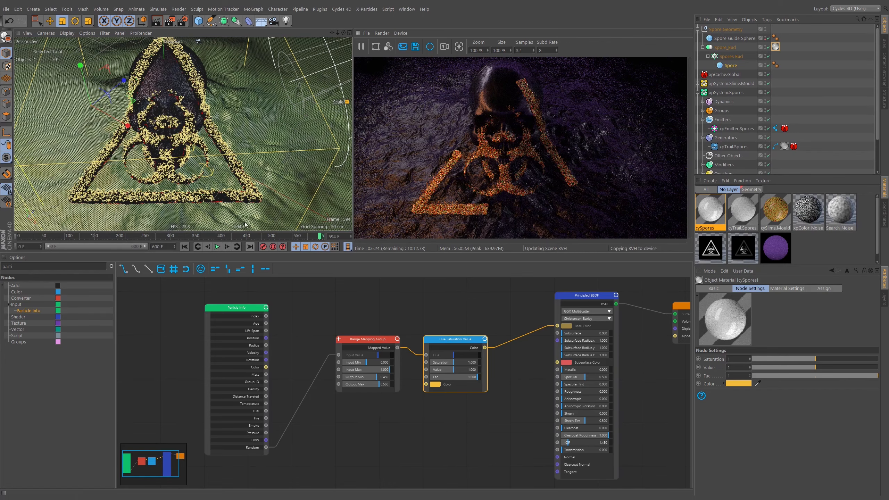
pyautogui.keyDown('alt'); pyautogui.moveTo(195, 186); pyautogui.dragTo(164, 175); pyautogui.keyUp('alt')
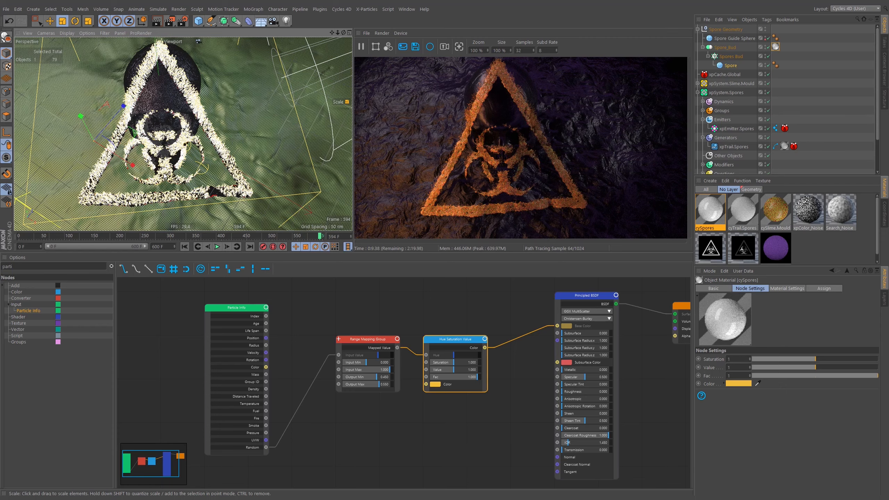
pyautogui.scroll(10, 163, 51)
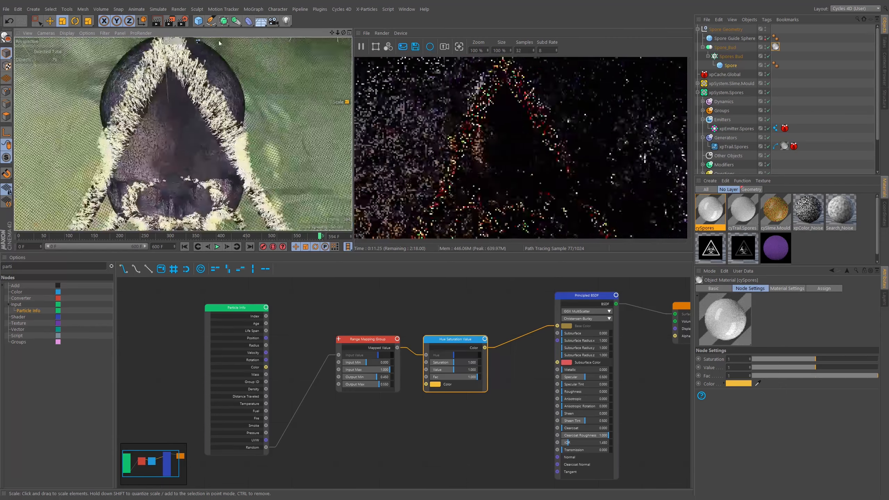
pyautogui.keyDown('alt'); pyautogui.moveTo(163, 51); pyautogui.dragTo(189, 70); pyautogui.keyUp('alt')
pyautogui.keyDown('alt'); pyautogui.moveTo(190, 63); pyautogui.dragTo(205, 119, button='middle'); pyautogui.keyUp('alt')
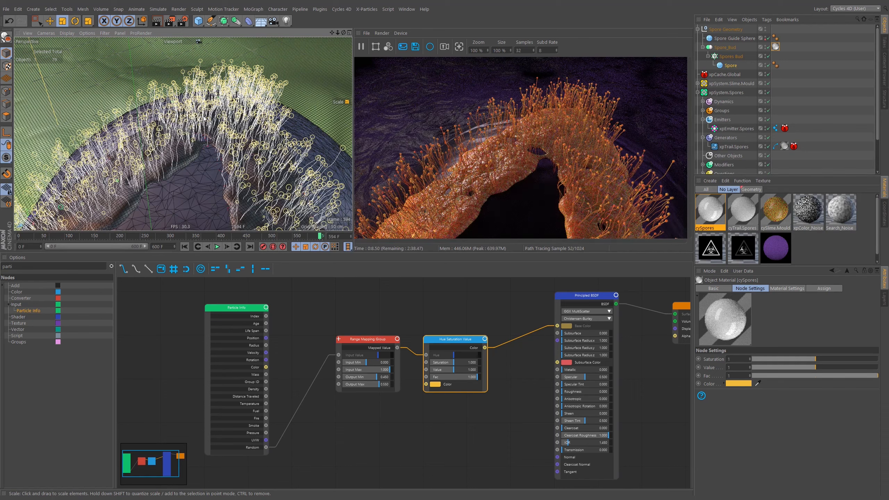
pyautogui.keyDown('alt'); pyautogui.moveTo(193, 132); pyautogui.dragTo(234, 176); pyautogui.keyUp('alt')
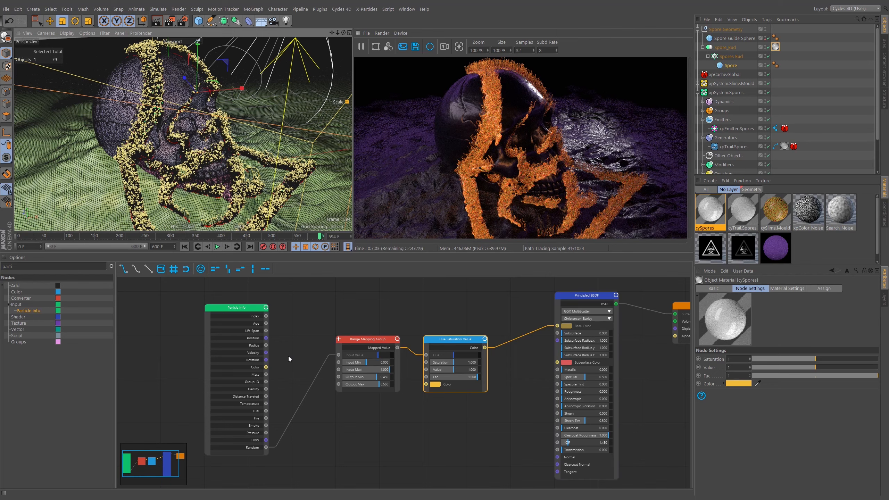
# Examine the spore growth around the skull's jaw, teeth, brow and nose from low, close and distant angles
pyautogui.keyDown('alt'); pyautogui.moveTo(224, 159); pyautogui.dragTo(256, 109); pyautogui.keyUp('alt')
pyautogui.keyDown('alt'); pyautogui.moveTo(256, 111); pyautogui.dragTo(176, 121, button='middle'); pyautogui.keyUp('alt')
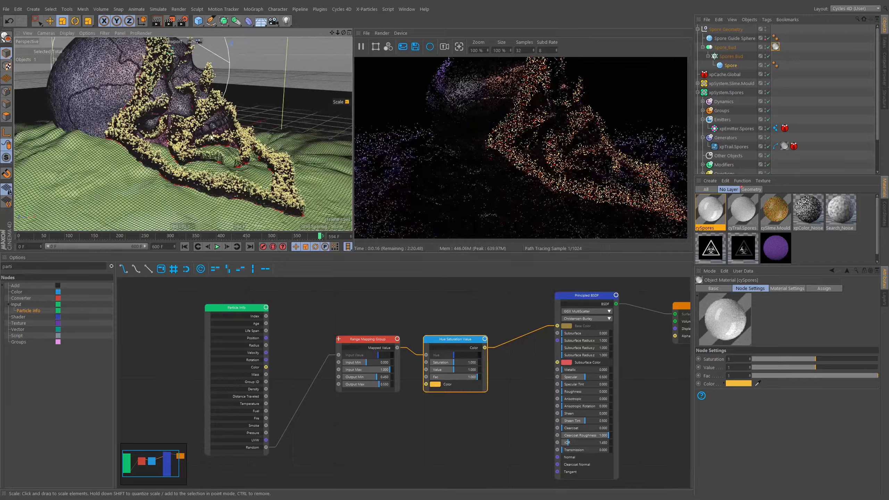
pyautogui.keyDown('alt'); pyautogui.moveTo(176, 121); pyautogui.dragTo(227, 154, button='right'); pyautogui.keyUp('alt')
pyautogui.keyDown('alt'); pyautogui.moveTo(227, 154); pyautogui.dragTo(278, 183, button='middle'); pyautogui.keyUp('alt')
pyautogui.keyDown('alt'); pyautogui.moveTo(279, 183); pyautogui.dragTo(252, 158); pyautogui.keyUp('alt')
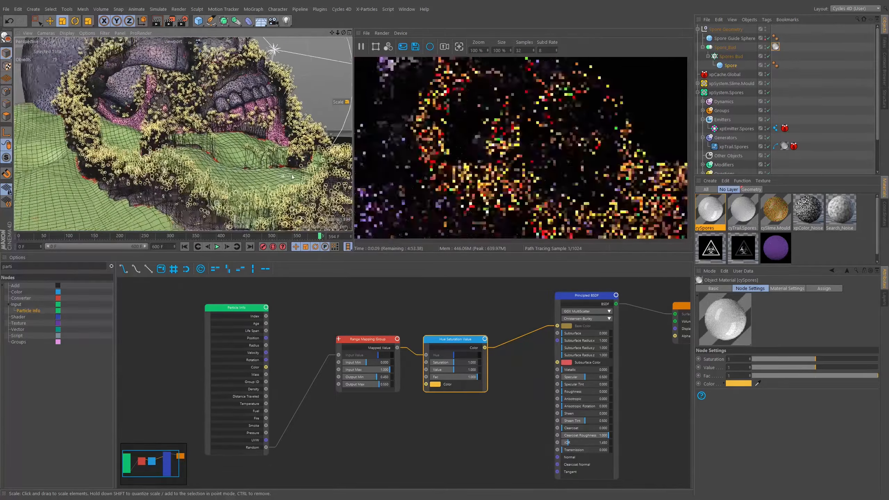
pyautogui.keyDown('alt'); pyautogui.moveTo(252, 157); pyautogui.dragTo(291, 175, button='right'); pyautogui.keyUp('alt')
pyautogui.keyDown('alt'); pyautogui.moveTo(290, 175); pyautogui.dragTo(281, 171, button='middle'); pyautogui.keyUp('alt')
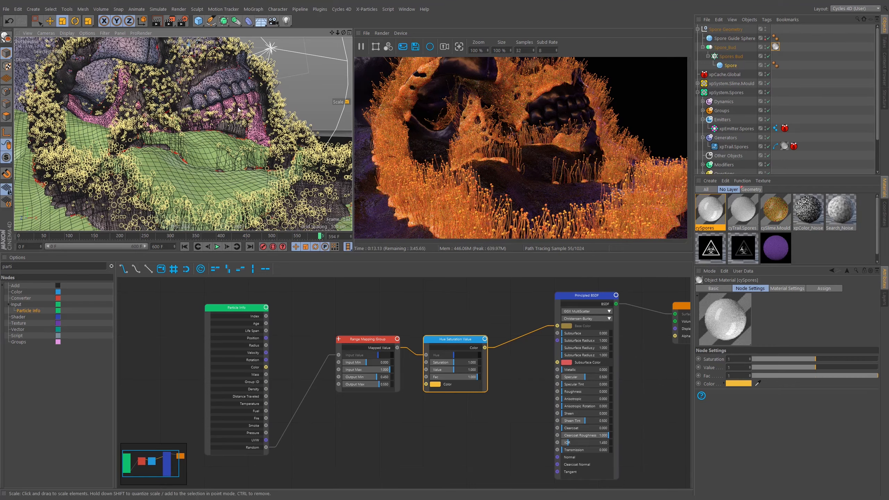
pyautogui.keyDown('alt'); pyautogui.moveTo(237, 110); pyautogui.dragTo(242, 136); pyautogui.keyUp('alt')
pyautogui.keyDown('alt'); pyautogui.moveTo(183, 134); pyautogui.dragTo(218, 90); pyautogui.keyUp('alt')
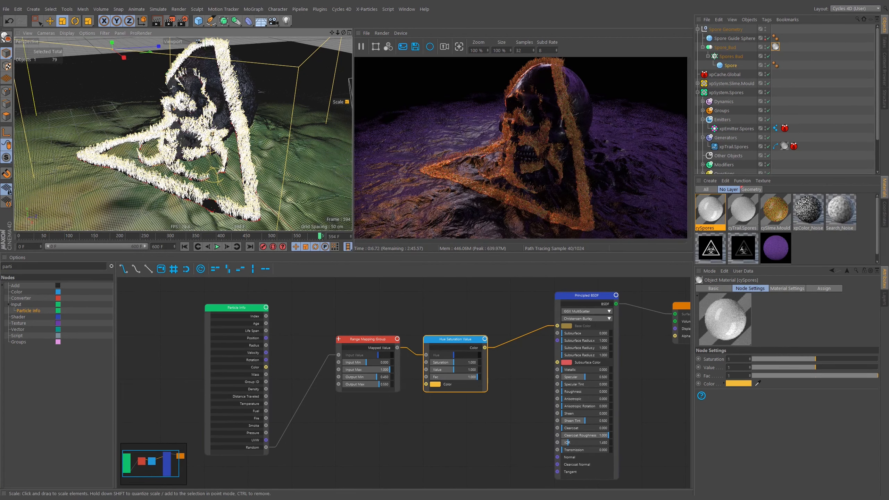
pyautogui.scroll(10, 274, 68)
pyautogui.keyDown('alt'); pyautogui.moveTo(274, 68); pyautogui.dragTo(252, 169); pyautogui.keyUp('alt')
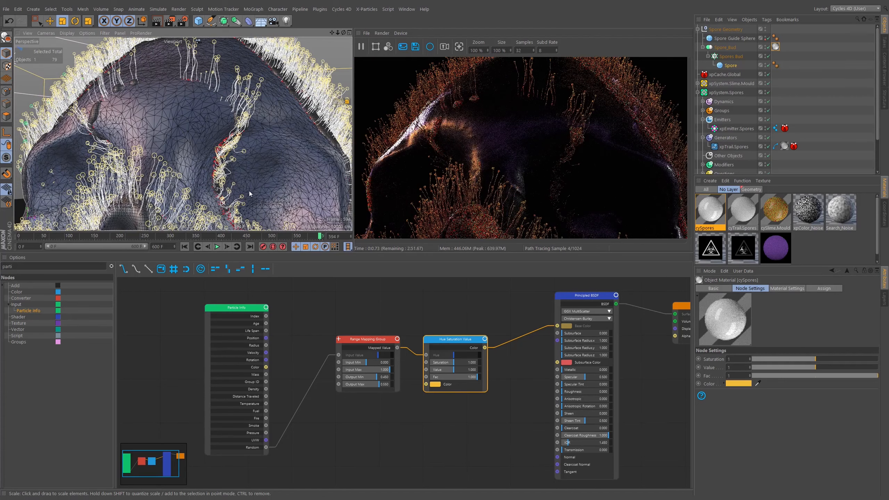
pyautogui.scroll(-4, 225, 163)
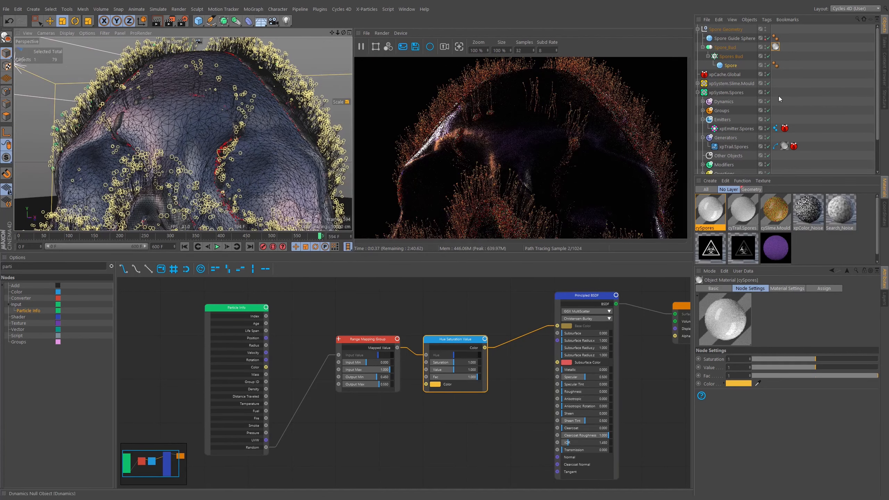
# Open the Viewport camera from the scene's Cameras group and set its focal length to 80
pyautogui.click(698, 28)
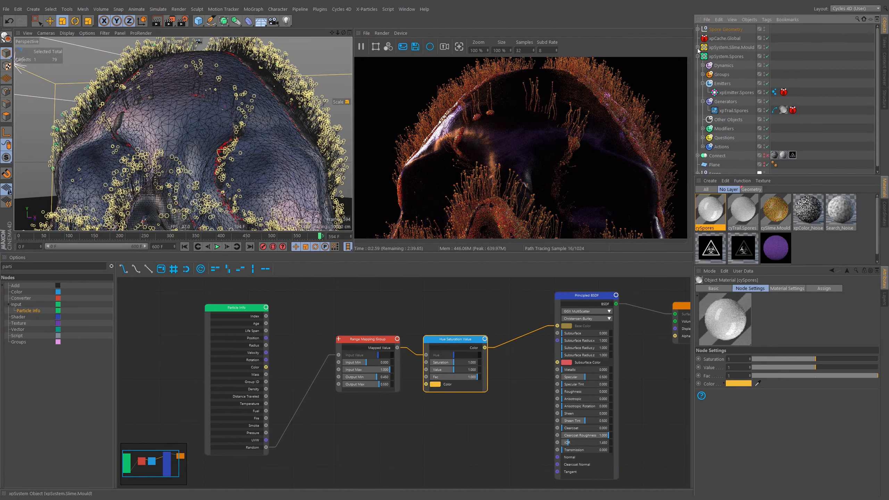
pyautogui.click(698, 83)
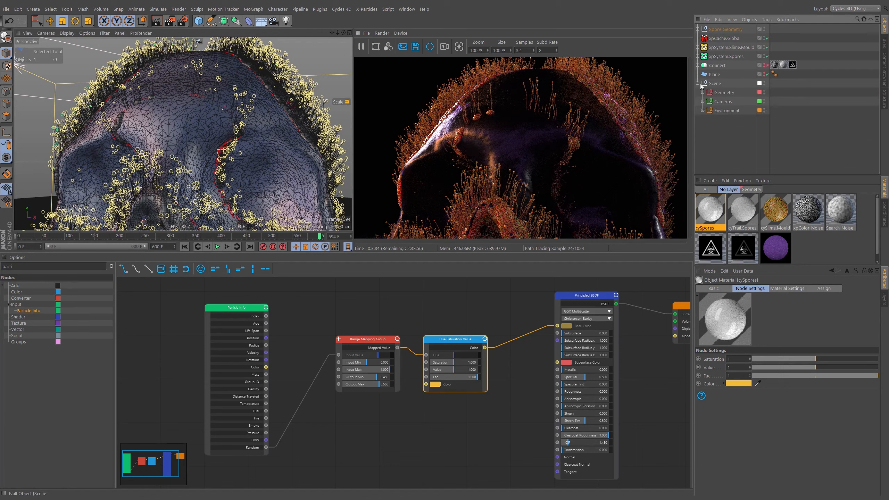
pyautogui.click(703, 101)
pyautogui.click(723, 110)
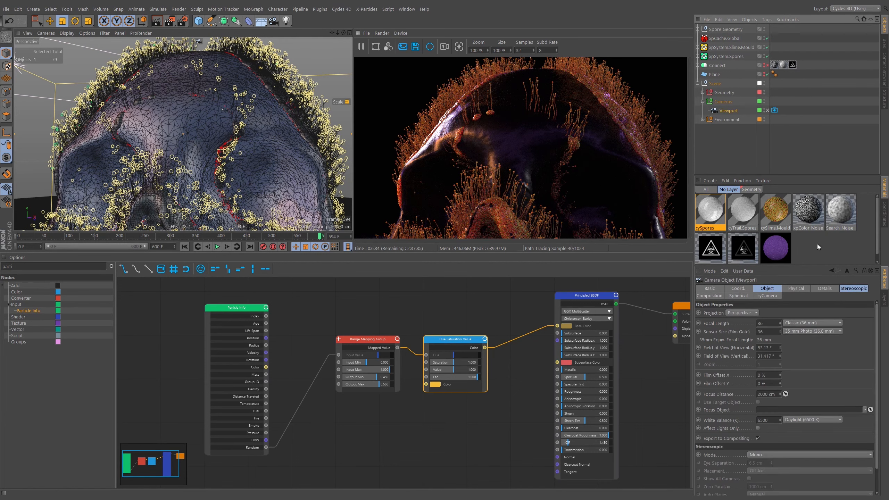
pyautogui.doubleClick(761, 323)
pyautogui.write('80')
pyautogui.press('Return')
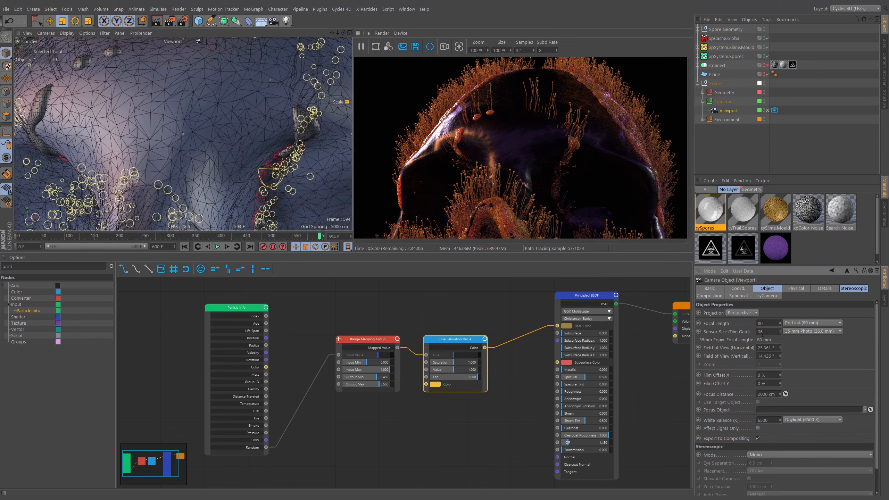
# Frame the skull's eye sockets and nose, and add a Cycles 4D camera from that view
pyautogui.keyDown('alt'); pyautogui.moveTo(169, 130); pyautogui.dragTo(147, 130, button='right'); pyautogui.keyUp('alt')
pyautogui.moveTo(168, 128)
pyautogui.keyDown('alt'); pyautogui.mouseDown()
pyautogui.moveTo(179, 109)
pyautogui.moveTo(178, 117)
pyautogui.mouseUp(); pyautogui.keyUp('alt')
pyautogui.keyDown('alt'); pyautogui.moveTo(177, 117); pyautogui.dragTo(168, 119, button='right'); pyautogui.keyUp('alt')
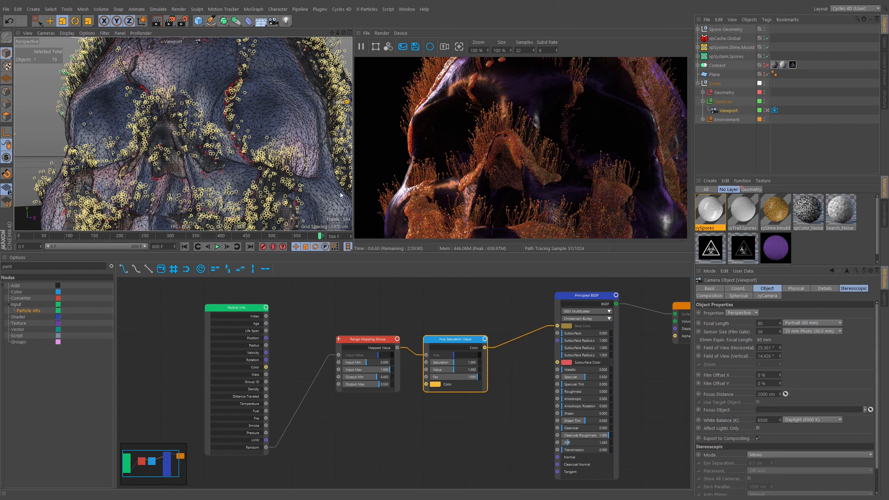
pyautogui.keyDown('alt'); pyautogui.moveTo(210, 149); pyautogui.dragTo(143, 143); pyautogui.keyUp('alt')
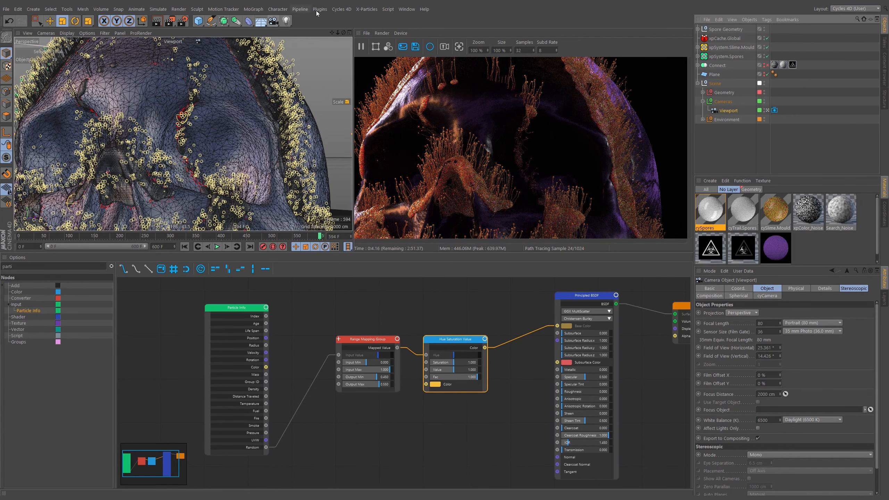
pyautogui.click(343, 9)
pyautogui.click(353, 30)
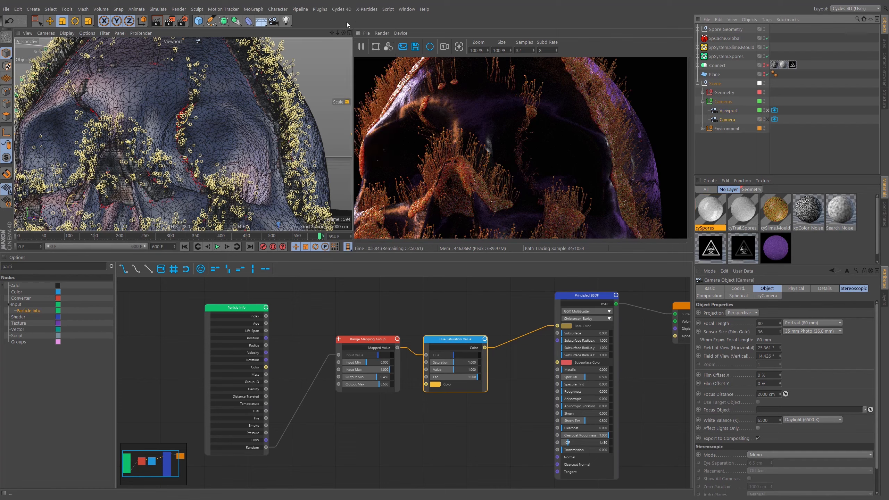
# Look through the new camera and rename it Shot.01
pyautogui.click(767, 119)
pyautogui.moveTo(760, 110); pyautogui.dragTo(760, 120)
pyautogui.doubleClick(727, 119)
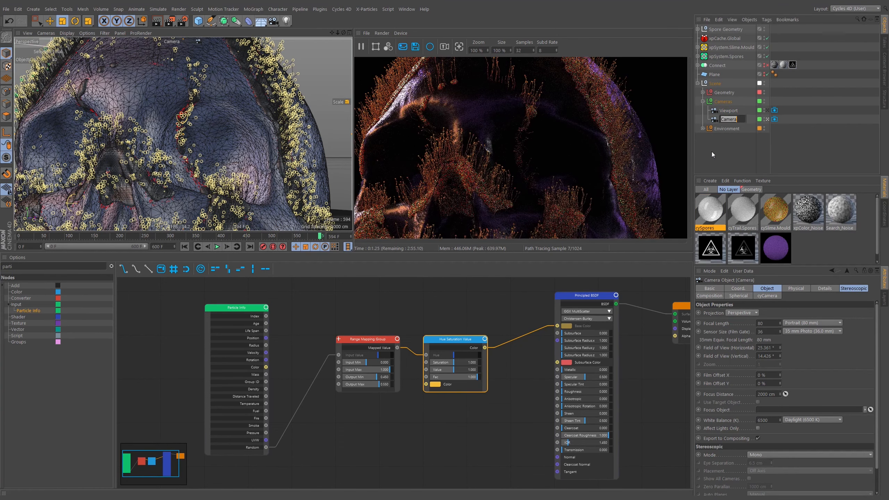
pyautogui.write('Shot.01')
pyautogui.press('Return')
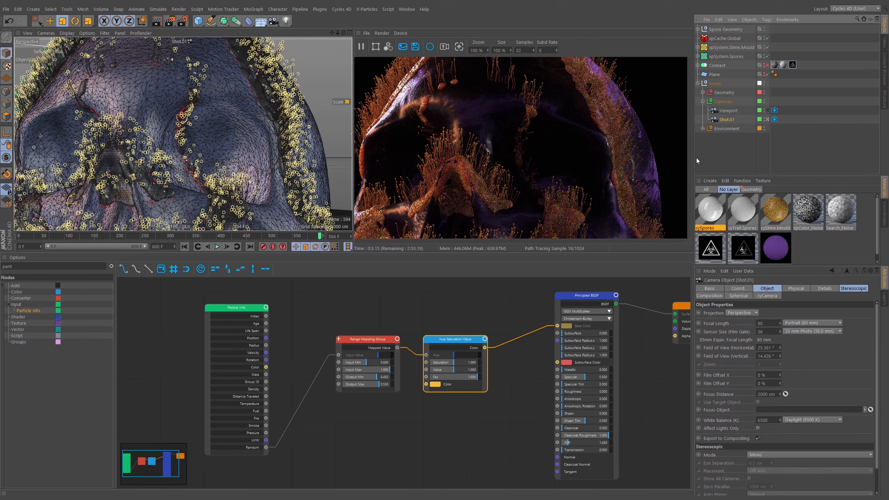
# Go to frame 77 and compose Shot.01 as a close-up of the skull's nose and eye socket
pyautogui.keyDown('alt'); pyautogui.moveTo(115, 146); pyautogui.dragTo(182, 143); pyautogui.keyUp('alt')
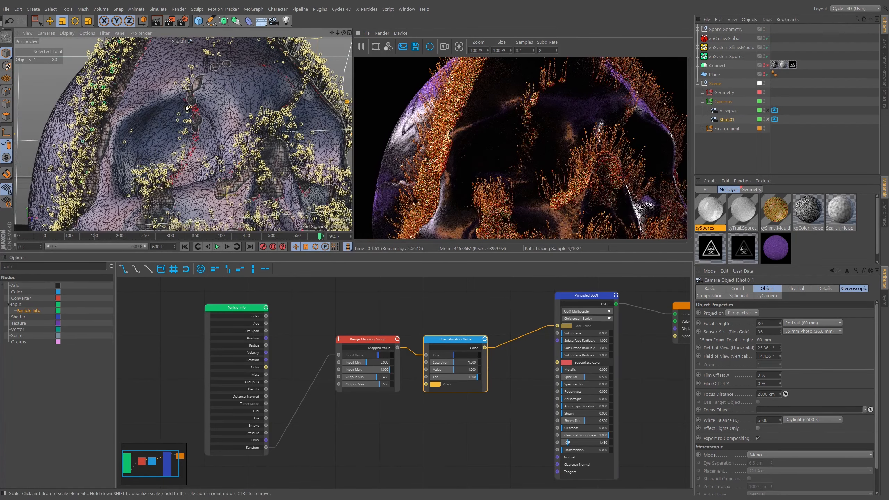
pyautogui.keyDown('alt'); pyautogui.moveTo(212, 113); pyautogui.dragTo(179, 133, button='middle'); pyautogui.keyUp('alt')
pyautogui.keyDown('alt'); pyautogui.moveTo(154, 133); pyautogui.dragTo(182, 132, button='right'); pyautogui.keyUp('alt')
pyautogui.keyDown('alt'); pyautogui.moveTo(182, 132); pyautogui.dragTo(238, 105, button='middle'); pyautogui.keyUp('alt')
pyautogui.keyDown('alt'); pyautogui.moveTo(238, 105); pyautogui.dragTo(168, 137, button='right'); pyautogui.keyUp('alt')
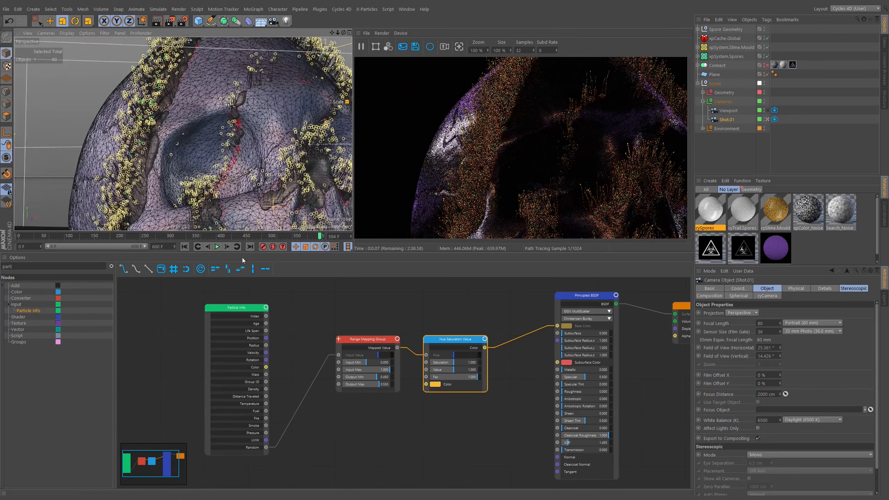
pyautogui.click(45, 236)
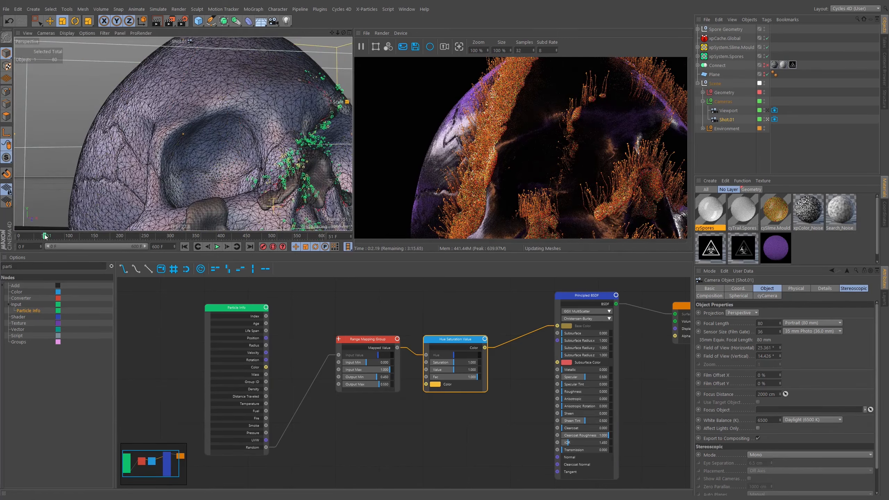
pyautogui.moveTo(64, 237); pyautogui.dragTo(58, 238)
pyautogui.keyDown('alt'); pyautogui.moveTo(196, 147); pyautogui.dragTo(120, 150); pyautogui.keyUp('alt')
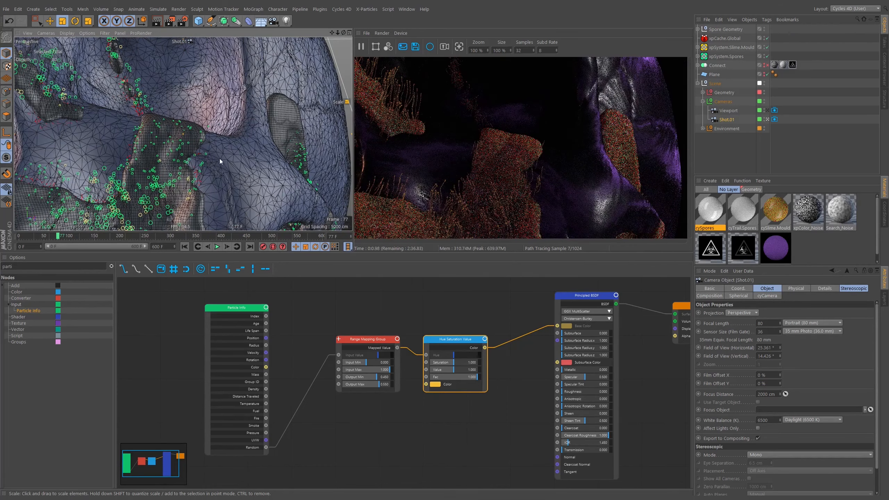
pyautogui.keyDown('alt'); pyautogui.moveTo(224, 157); pyautogui.dragTo(202, 153); pyautogui.keyUp('alt')
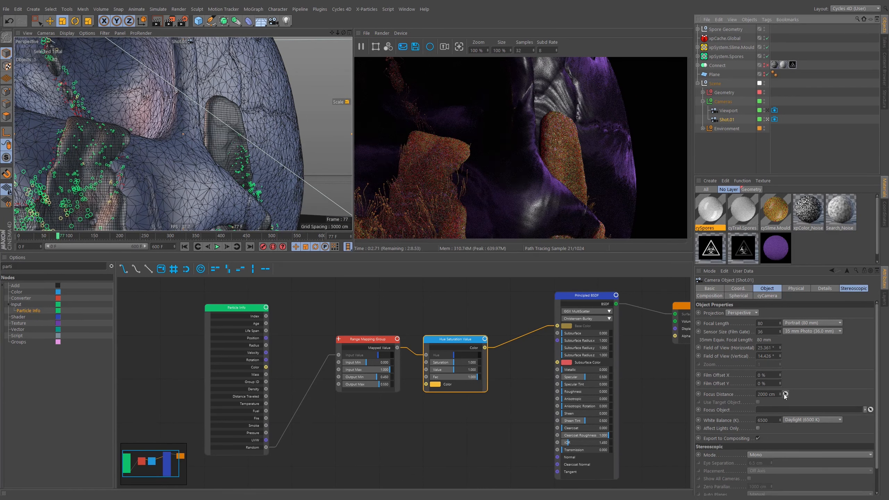
# Pick the spore-covered growth beside the eye socket as Shot.01's focus point and set the cyCamera depth of field Size to 0.01
pyautogui.click(91, 140)
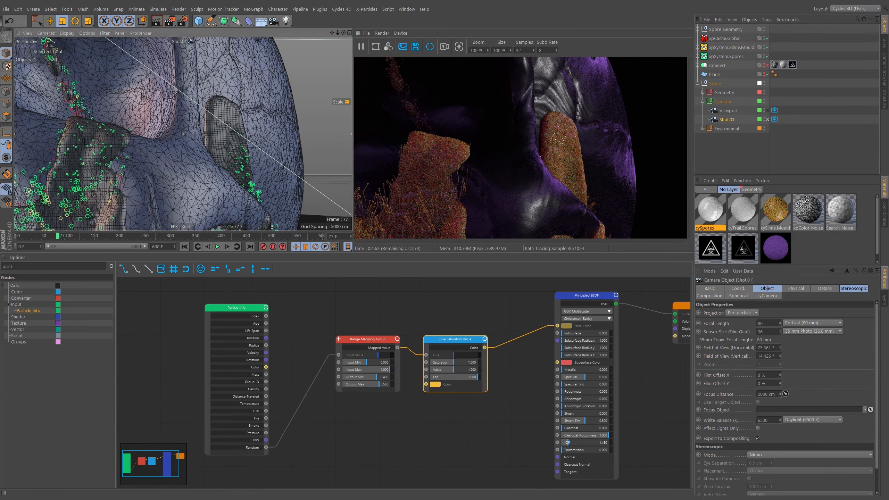
pyautogui.click(774, 119)
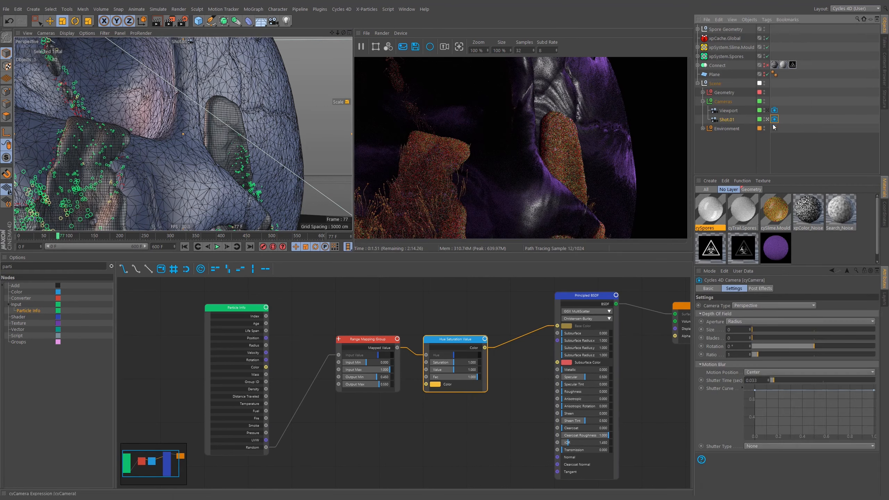
pyautogui.click(735, 331)
pyautogui.write('.01')
pyautogui.press('Return')
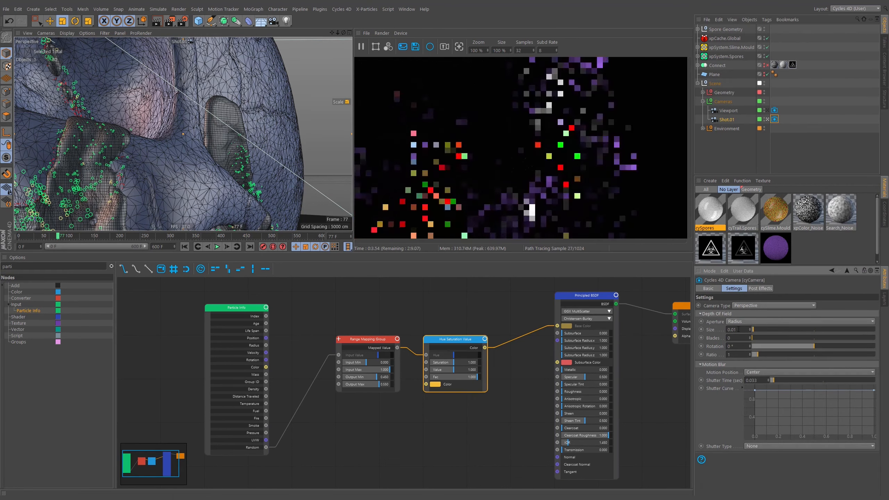
# Set Shot.01's cyCamera depth of field Size to 0.025
pyautogui.moveTo(736, 330); pyautogui.dragTo(724, 331)
pyautogui.write('.')
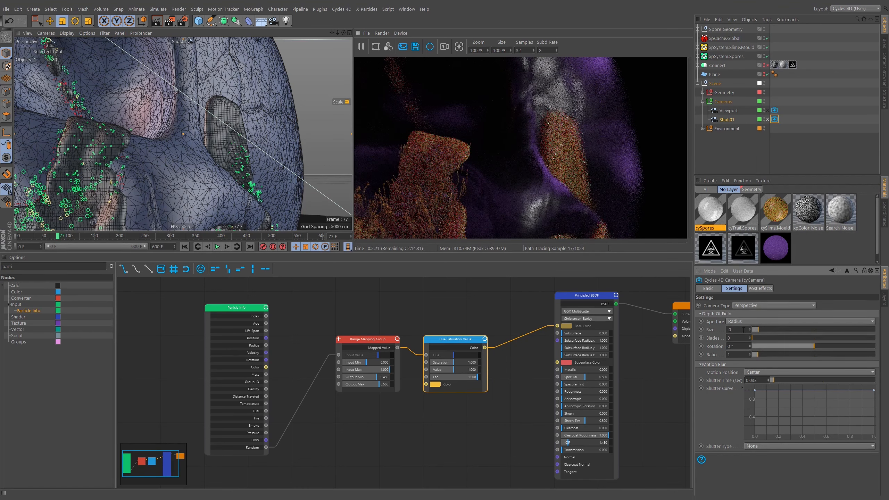
pyautogui.press('Return')
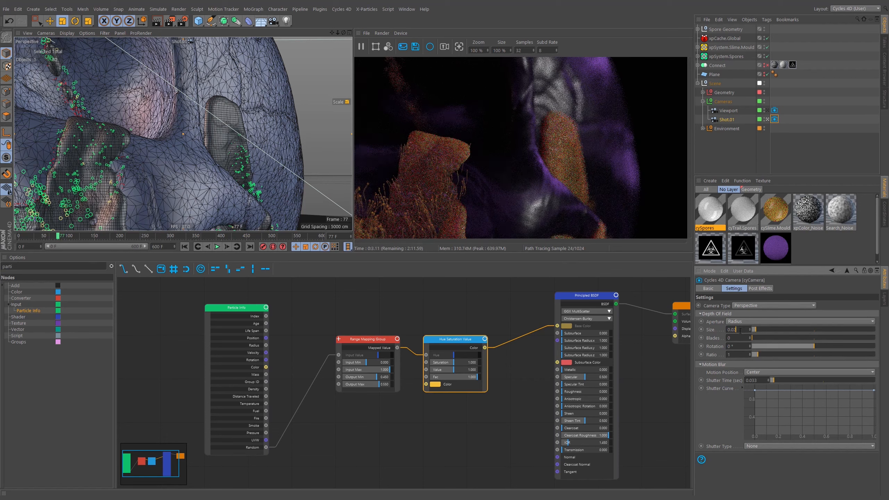
pyautogui.write('5')
pyautogui.press('Return')
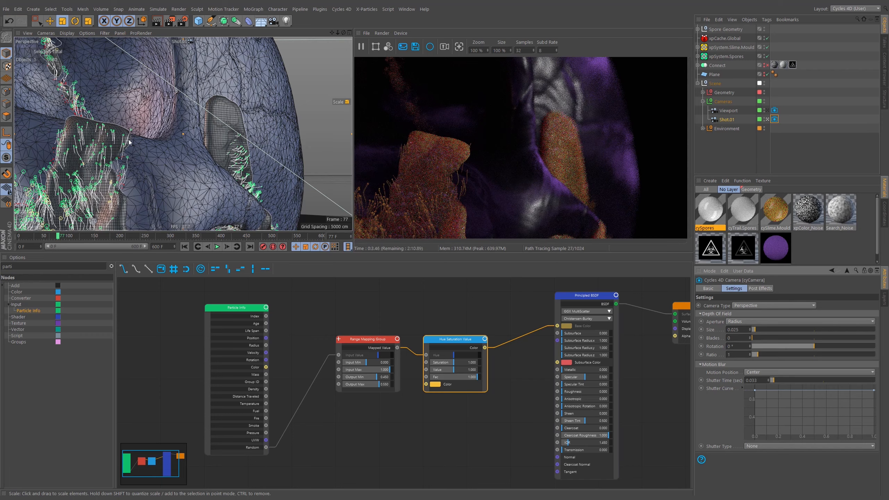
# Shift Shot.01's framing sideways, record its starting keyframe at frame 0 and turn on automatic keyframing
pyautogui.keyDown('alt'); pyautogui.moveTo(129, 140); pyautogui.dragTo(168, 147, button='middle'); pyautogui.keyUp('alt')
pyautogui.click(184, 246)
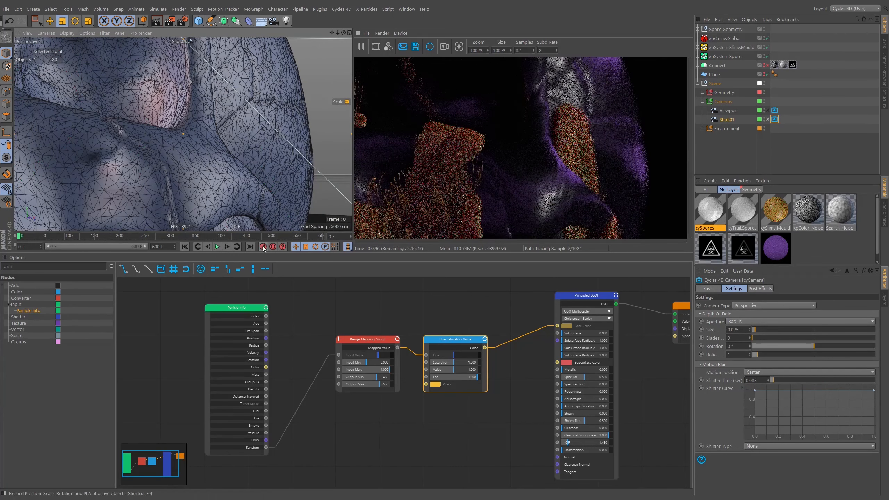
pyautogui.click(273, 247)
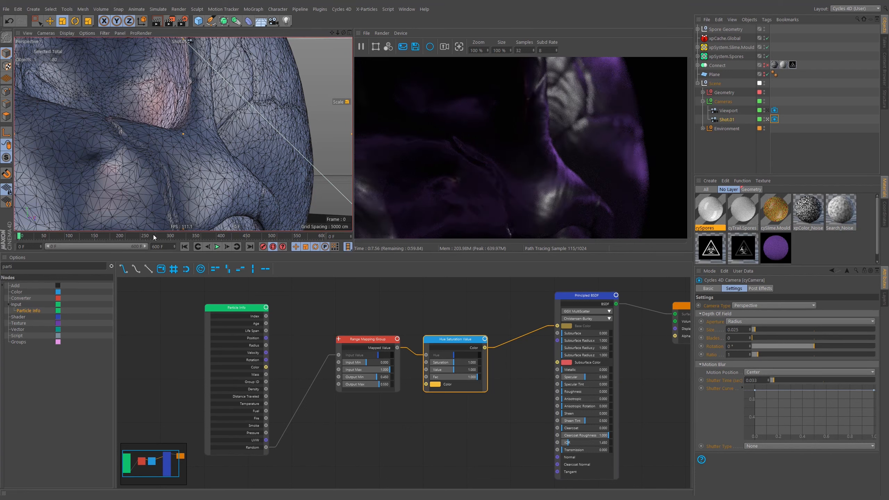
# At frame 180, orbit Shot.01 round to a side profile of the nose and its spore growth as the ending keyframe
pyautogui.click(104, 236)
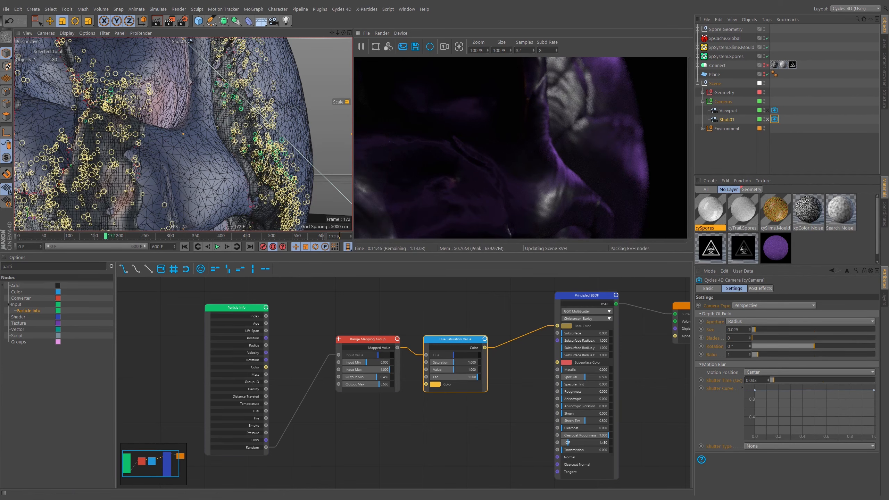
pyautogui.doubleClick(339, 237)
pyautogui.write('180')
pyautogui.press('Return')
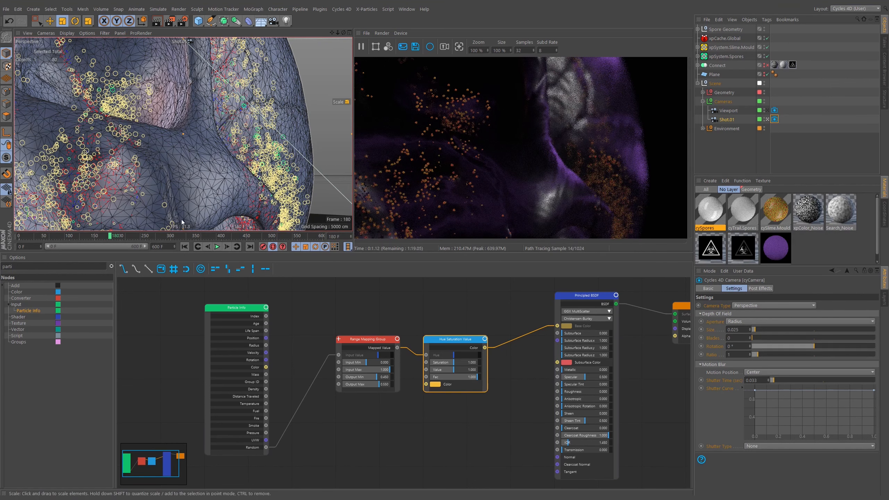
pyautogui.click(227, 247)
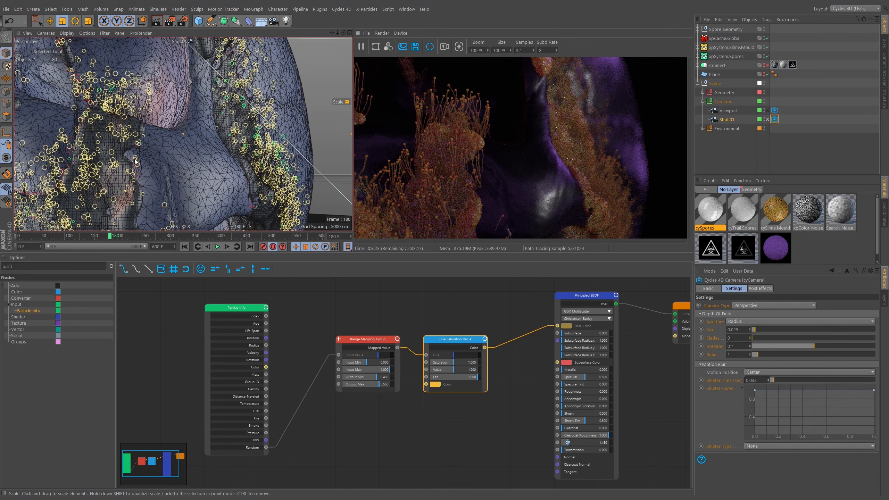
pyautogui.keyDown('alt'); pyautogui.moveTo(156, 138); pyautogui.dragTo(276, 160); pyautogui.keyUp('alt')
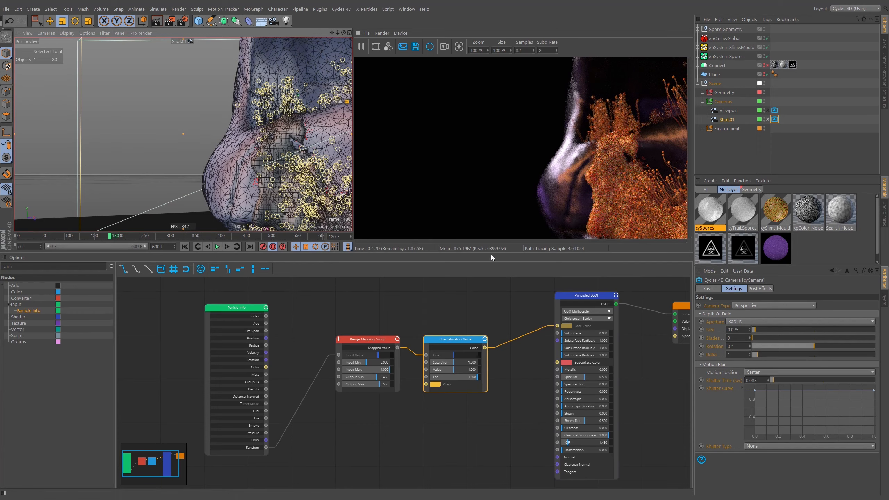
pyautogui.moveTo(250, 160)
pyautogui.keyDown('alt'); pyautogui.mouseDown()
pyautogui.moveTo(104, 156)
pyautogui.moveTo(246, 158)
pyautogui.mouseUp(); pyautogui.keyUp('alt')
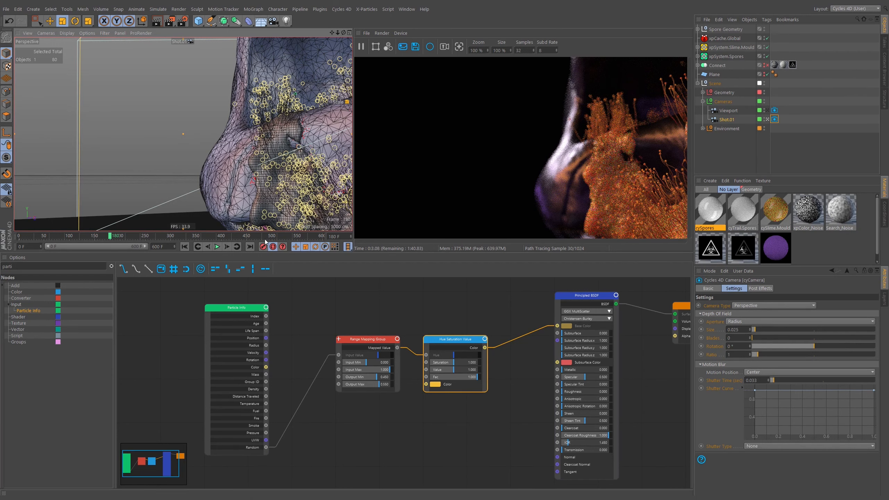
# Set the interpolation of all Shot.01 keyframes to Linear and scrub the camera move back to frame 67
pyautogui.click(727, 119)
pyautogui.click(740, 288)
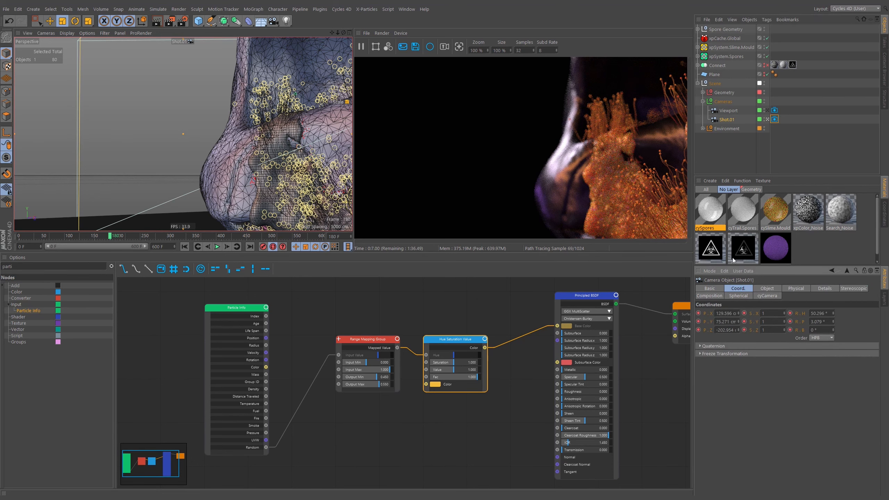
pyautogui.moveTo(5, 233); pyautogui.dragTo(6, 234)
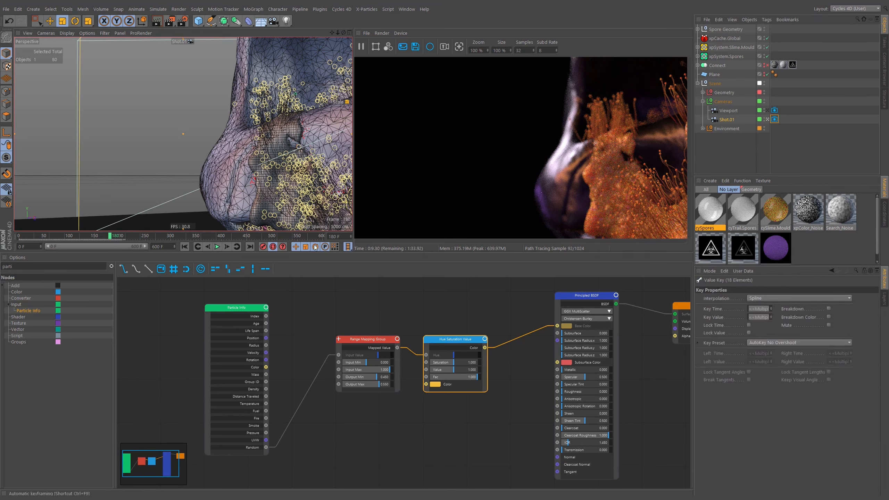
pyautogui.click(758, 342)
pyautogui.click(704, 343)
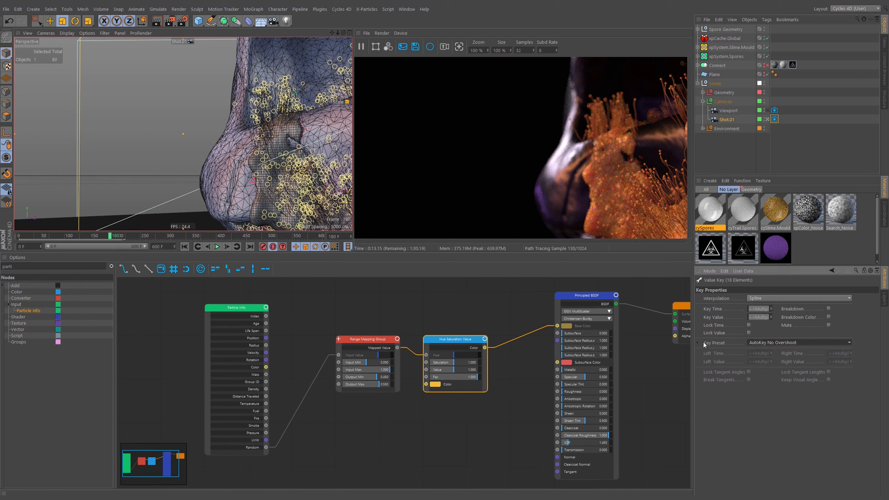
pyautogui.click(704, 344)
pyautogui.click(763, 298)
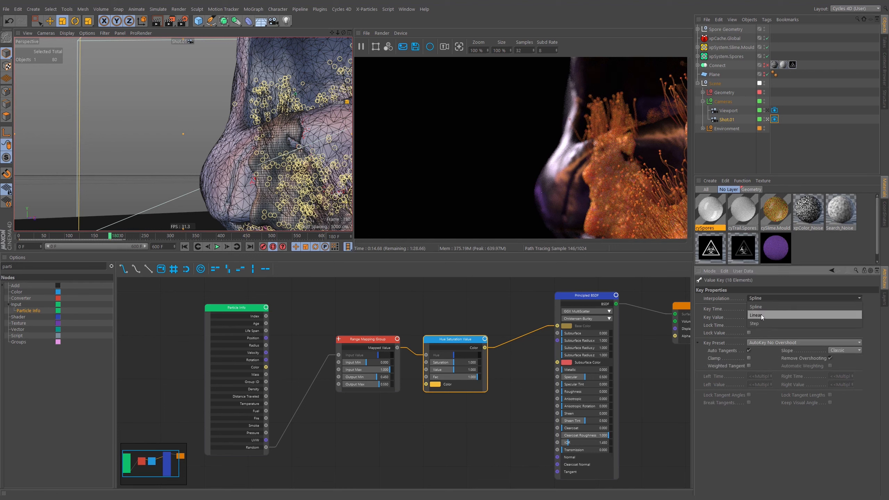
pyautogui.click(761, 314)
pyautogui.click(702, 344)
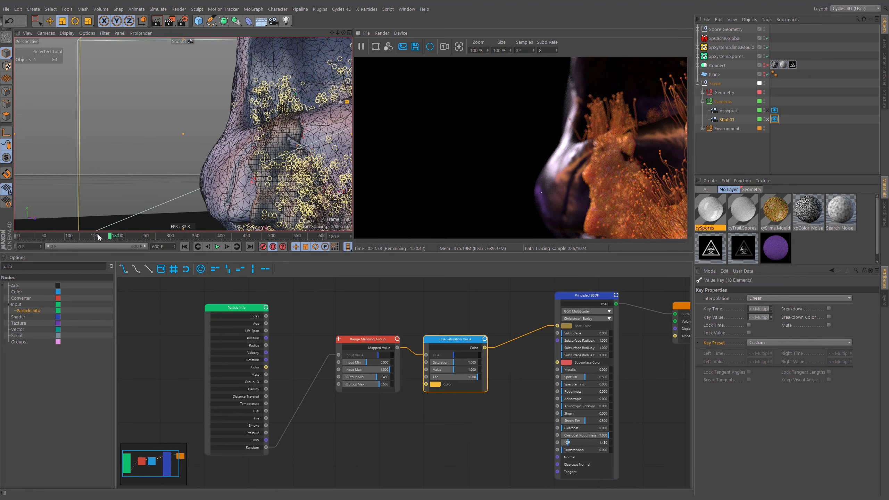
pyautogui.moveTo(84, 237); pyautogui.dragTo(86, 238)
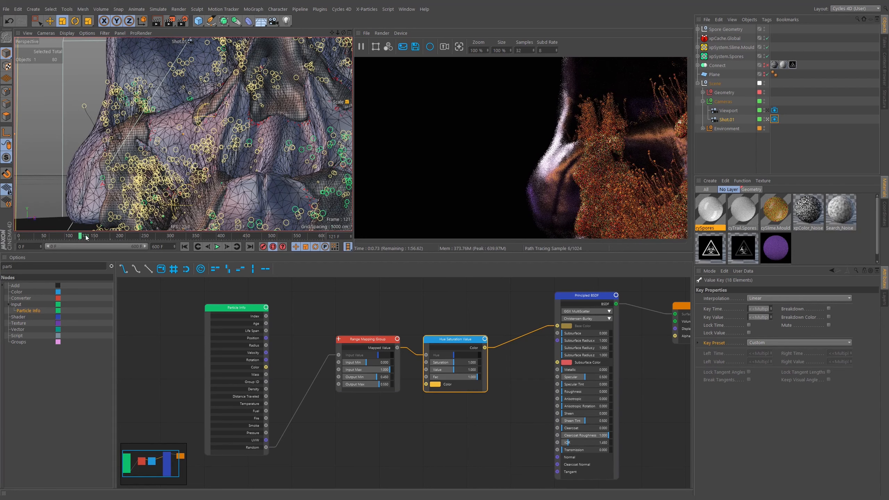
pyautogui.click(52, 238)
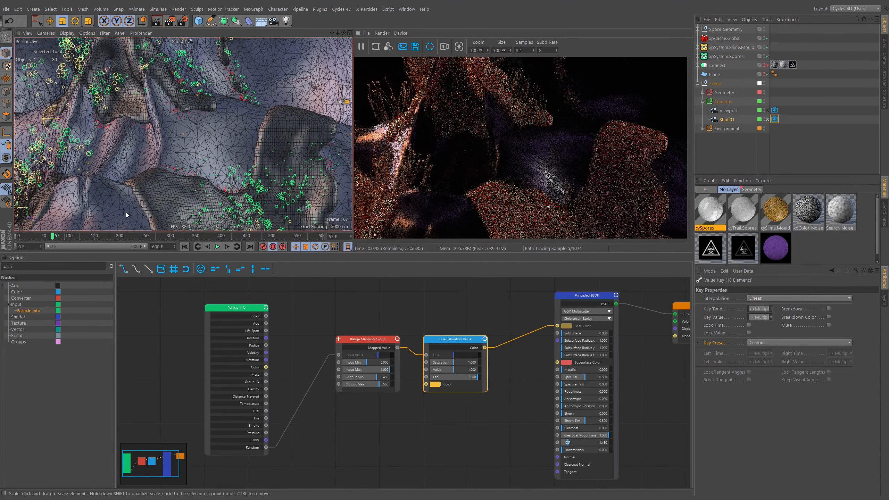
pyautogui.keyDown('ctrl'); pyautogui.moveTo(732, 122); pyautogui.dragTo(733, 124); pyautogui.keyUp('ctrl')
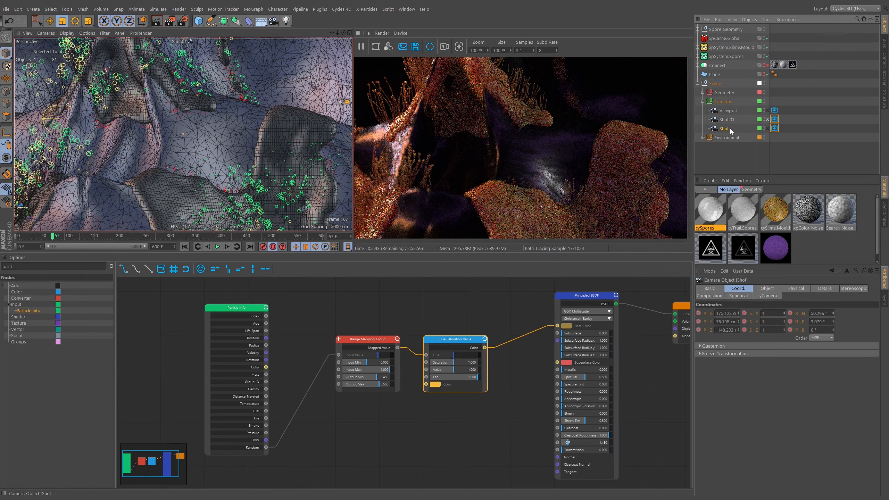
pyautogui.doubleClick(732, 129)
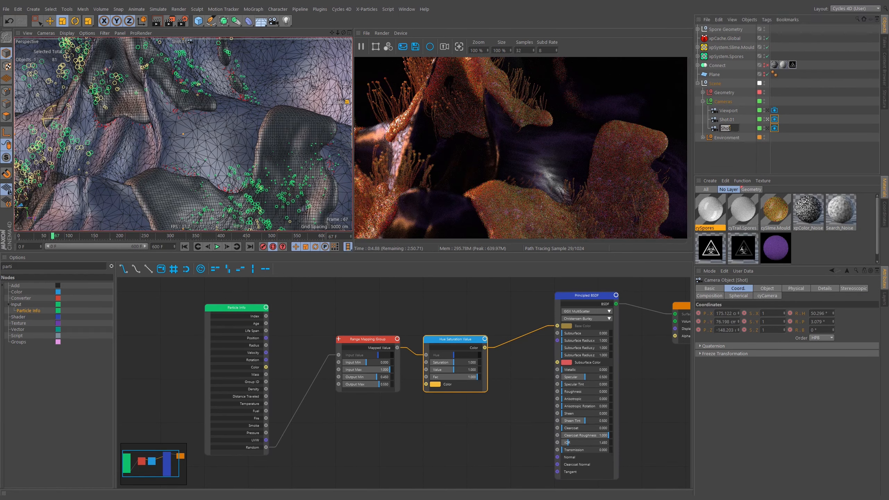
pyautogui.click(726, 128)
pyautogui.press('Delete')
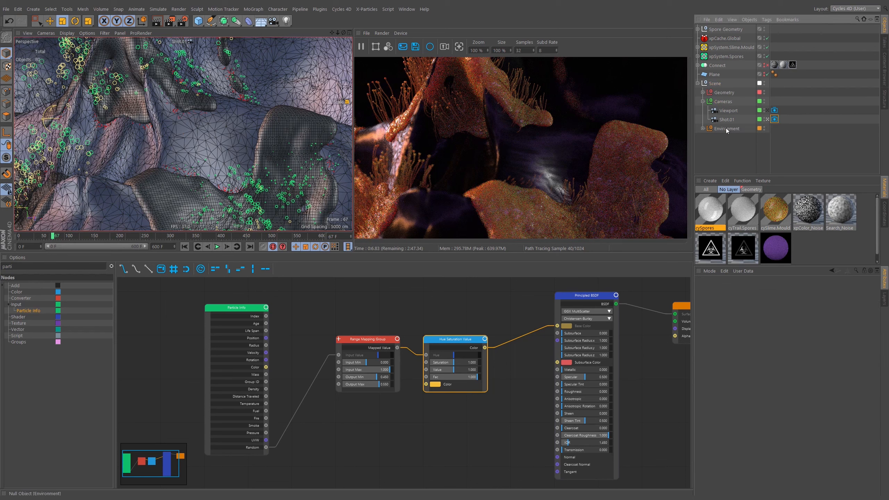
pyautogui.click(731, 120)
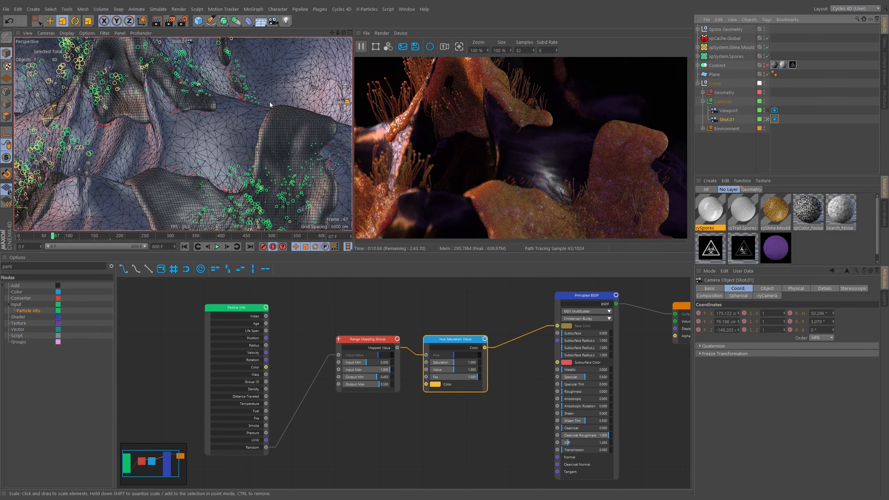
# Look through the Viewport camera, select it and turn off automatic keyframing
pyautogui.click(767, 111)
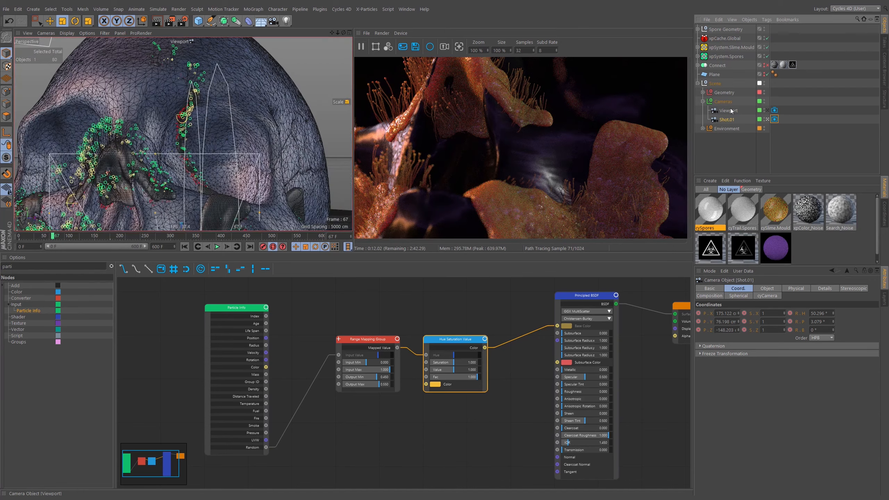
pyautogui.click(730, 111)
pyautogui.click(273, 247)
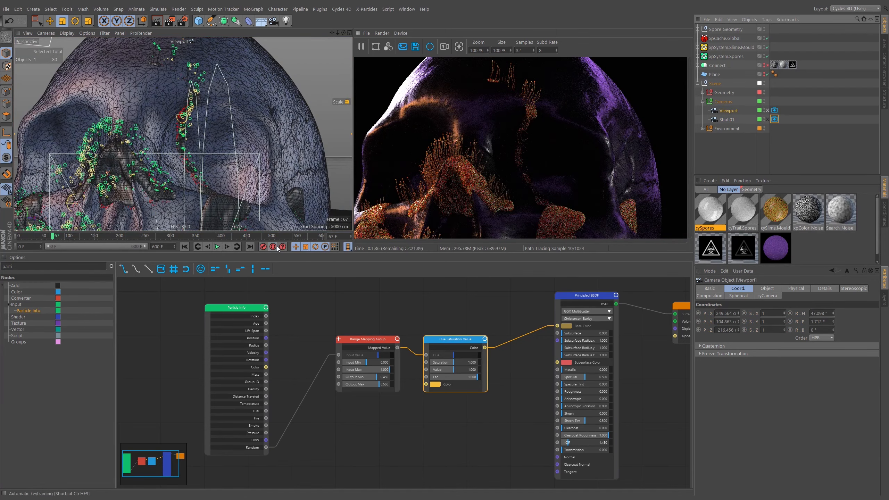
# Frame the skull from above with the surrounding ground and add a Cycles 4D camera from that view
pyautogui.keyDown('alt'); pyautogui.moveTo(168, 159); pyautogui.dragTo(171, 155, button='middle'); pyautogui.keyUp('alt')
pyautogui.moveTo(172, 155)
pyautogui.keyDown('alt'); pyautogui.mouseDown()
pyautogui.moveTo(247, 149)
pyautogui.moveTo(182, 163)
pyautogui.mouseUp(); pyautogui.keyUp('alt')
pyautogui.keyDown('alt'); pyautogui.moveTo(182, 163); pyautogui.dragTo(251, 127, button='middle'); pyautogui.keyUp('alt')
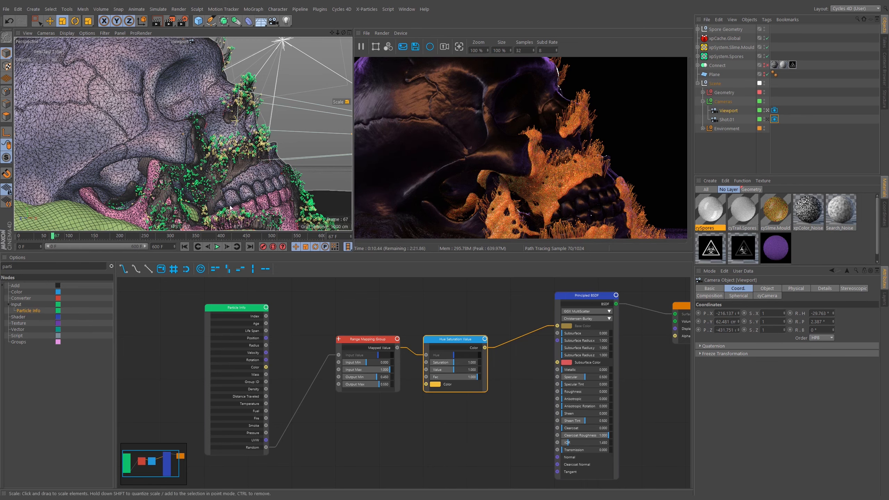
pyautogui.keyDown('alt'); pyautogui.moveTo(182, 179); pyautogui.dragTo(149, 162); pyautogui.keyUp('alt')
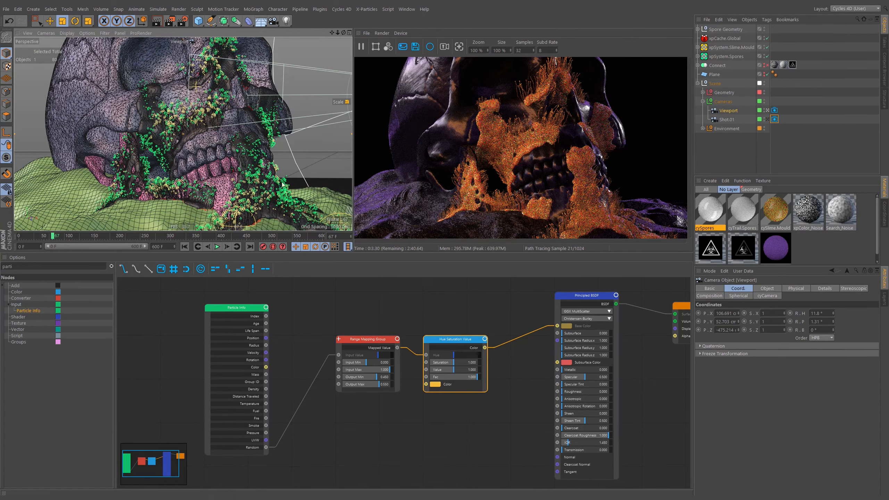
pyautogui.keyDown('alt'); pyautogui.moveTo(282, 184); pyautogui.dragTo(230, 172); pyautogui.keyUp('alt')
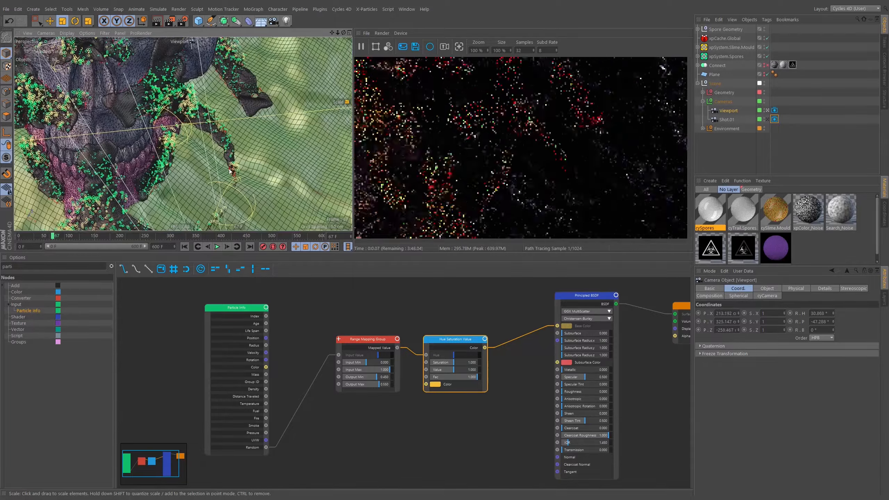
pyautogui.keyDown('alt'); pyautogui.moveTo(230, 171); pyautogui.dragTo(102, 235, button='right'); pyautogui.keyUp('alt')
pyautogui.keyDown('alt'); pyautogui.moveTo(181, 170); pyautogui.dragTo(174, 135, button='middle'); pyautogui.keyUp('alt')
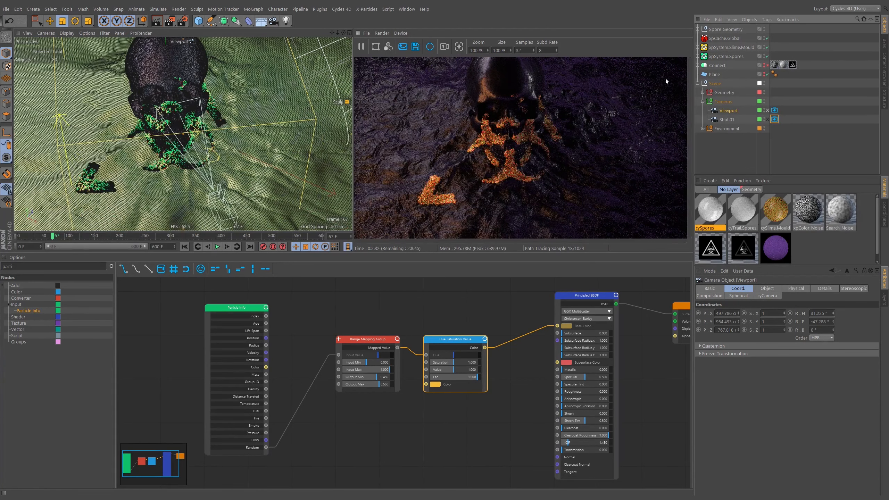
pyautogui.click(341, 9)
pyautogui.click(350, 21)
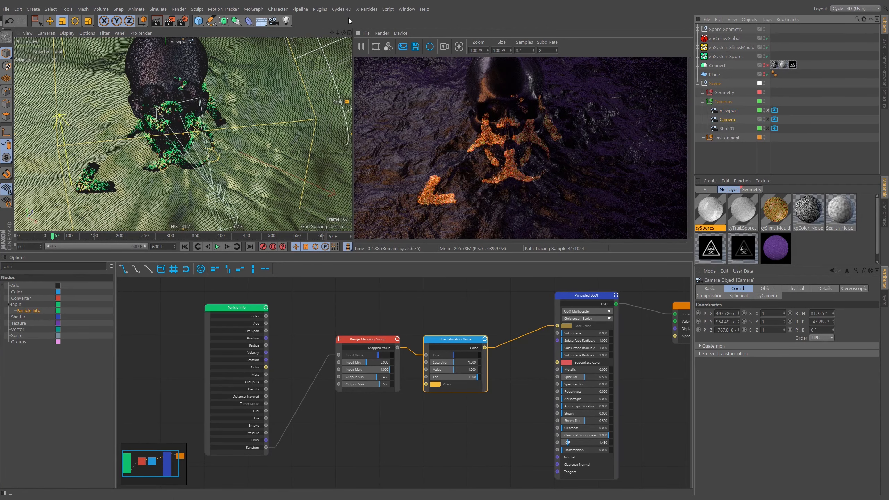
# Look through the new camera and rename it Shot.03
pyautogui.click(766, 120)
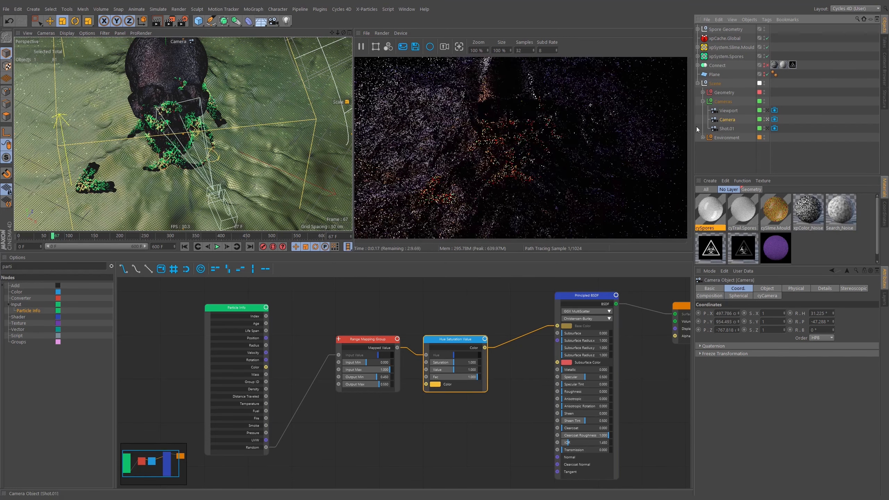
pyautogui.doubleClick(728, 119)
pyautogui.write('Sh')
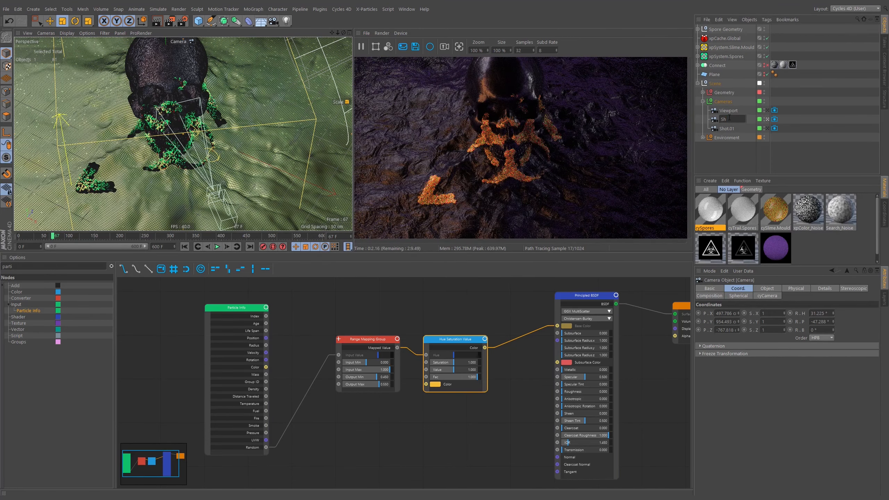
pyautogui.write('ot.03')
pyautogui.press('Return')
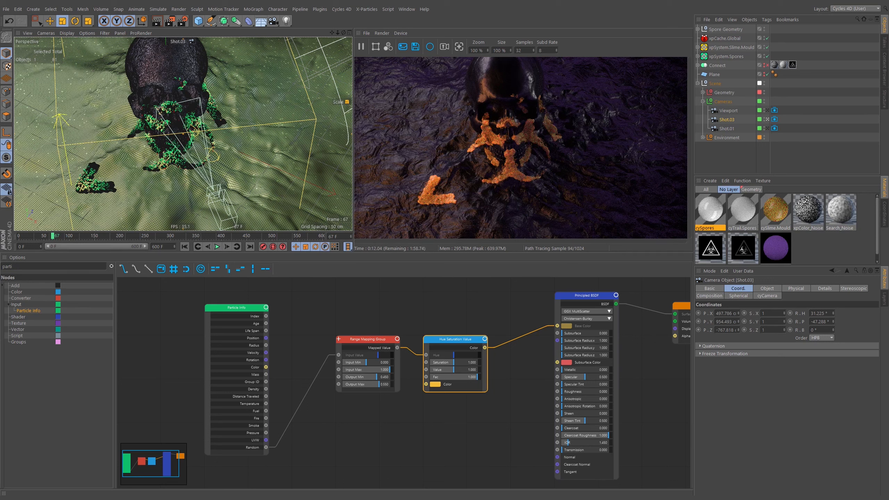
# Compose Shot.03 as a low side close-up of the skull's teeth and the spore-covered growth around the jaw
pyautogui.keyDown('alt'); pyautogui.moveTo(164, 120); pyautogui.dragTo(224, 122, button='right'); pyautogui.keyUp('alt')
pyautogui.keyDown('alt'); pyautogui.moveTo(224, 122); pyautogui.dragTo(179, 102); pyautogui.keyUp('alt')
pyautogui.keyDown('alt'); pyautogui.moveTo(179, 101); pyautogui.dragTo(222, 134, button='right'); pyautogui.keyUp('alt')
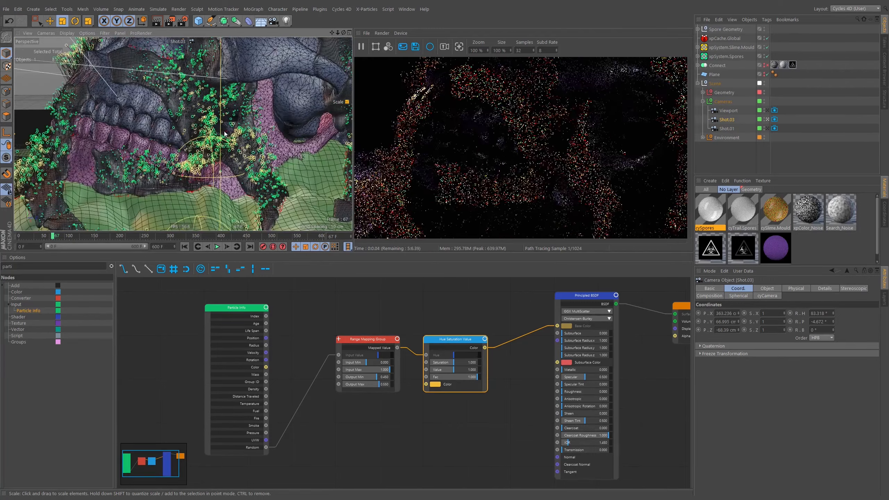
pyautogui.keyDown('alt'); pyautogui.moveTo(222, 135); pyautogui.dragTo(218, 130); pyautogui.keyUp('alt')
pyautogui.keyDown('alt'); pyautogui.moveTo(218, 129); pyautogui.dragTo(229, 150, button='middle'); pyautogui.keyUp('alt')
pyautogui.keyDown('alt'); pyautogui.moveTo(228, 150); pyautogui.dragTo(225, 147, button='right'); pyautogui.keyUp('alt')
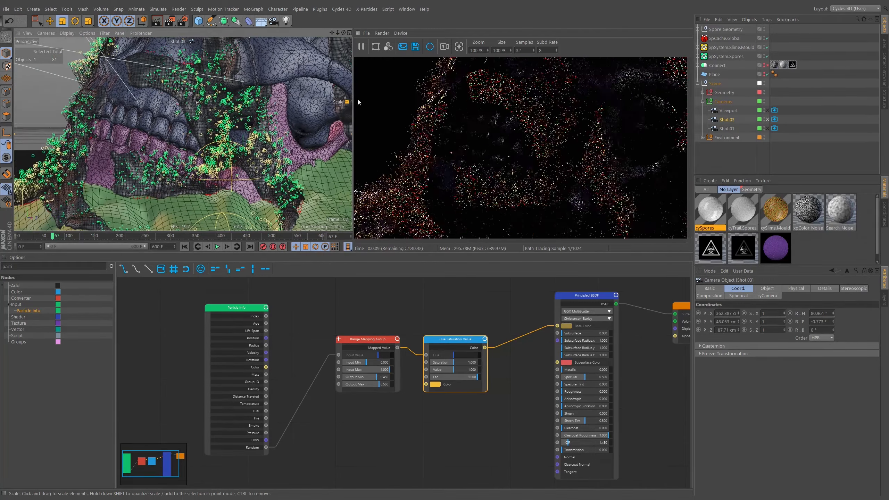
# Add a null object to the Cameras group between Shot.03 and Shot.01 and select it
pyautogui.click(723, 123)
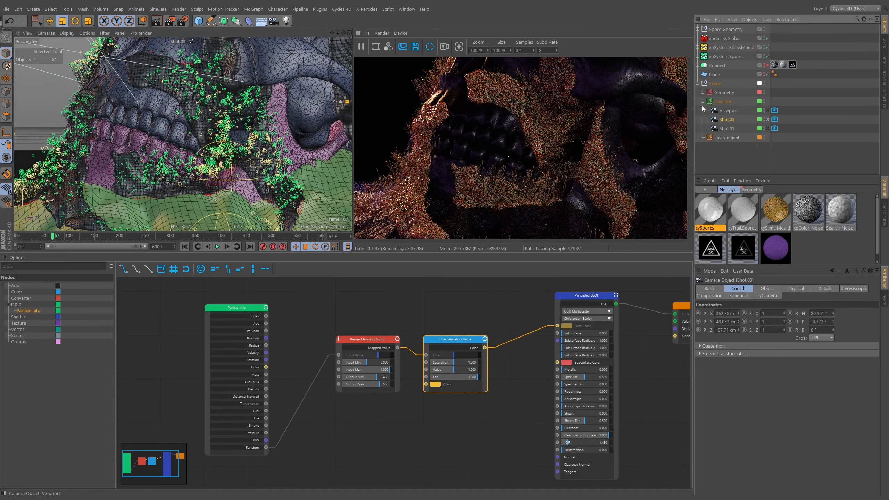
pyautogui.hotkey('alt', 'n')
pyautogui.click(728, 122)
pyautogui.click(725, 128)
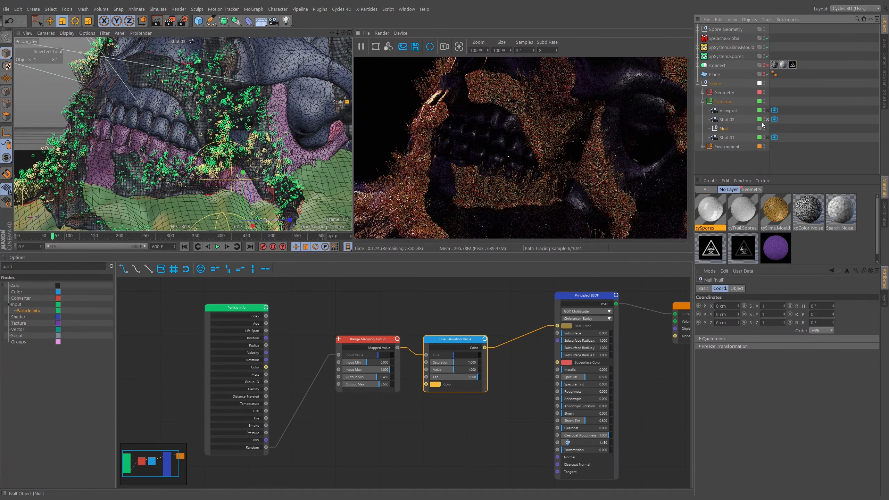
# Rename the null Target.03 and move it onto the skull's teeth beside the jaw growth
pyautogui.doubleClick(725, 129)
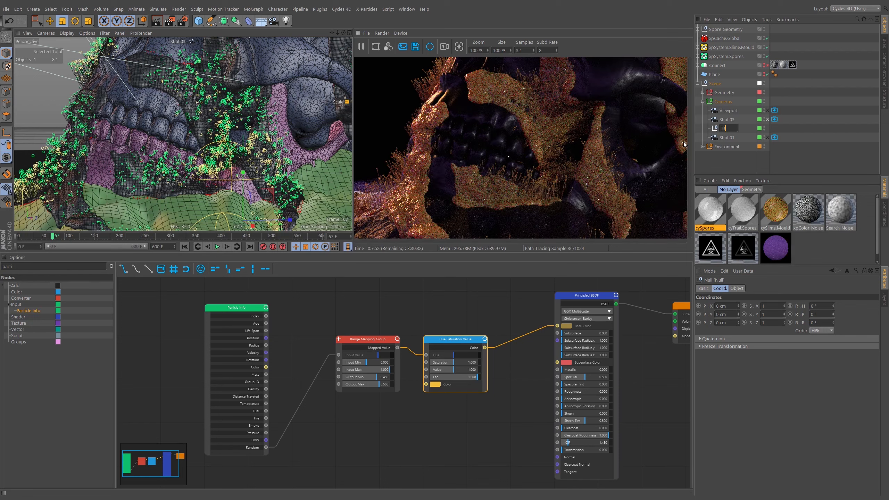
pyautogui.write('.03')
pyautogui.press('Return')
pyautogui.press('e')
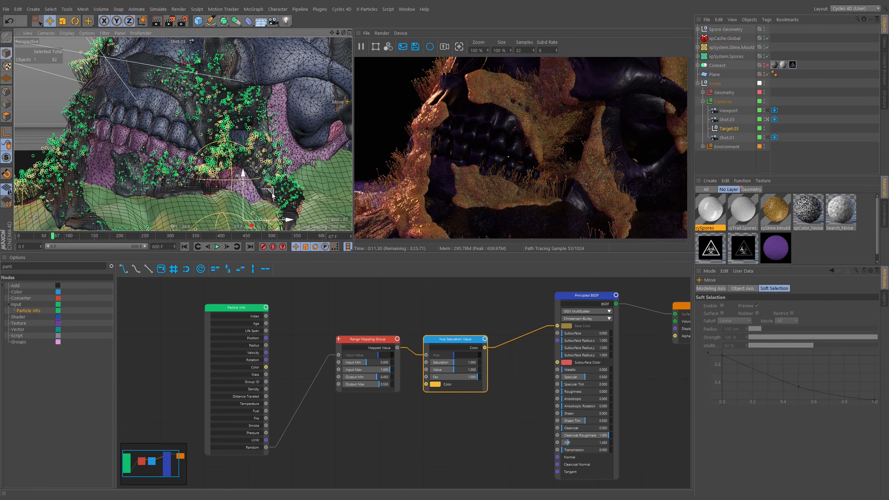
pyautogui.moveTo(239, 159); pyautogui.dragTo(207, 115)
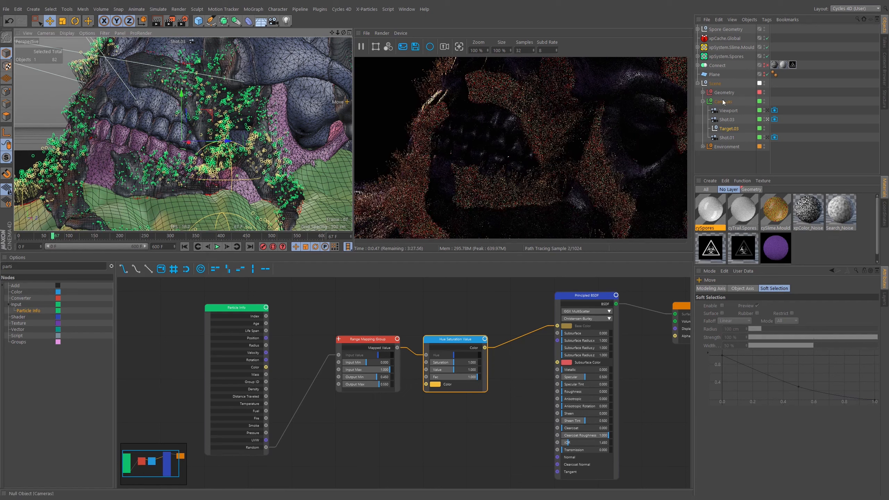
# Add a Target tag to Shot.03 with Target.03 as its target object, and raise that null slightly
pyautogui.click(727, 120)
pyautogui.hotkey('shift', 'c')
pyautogui.write('ta')
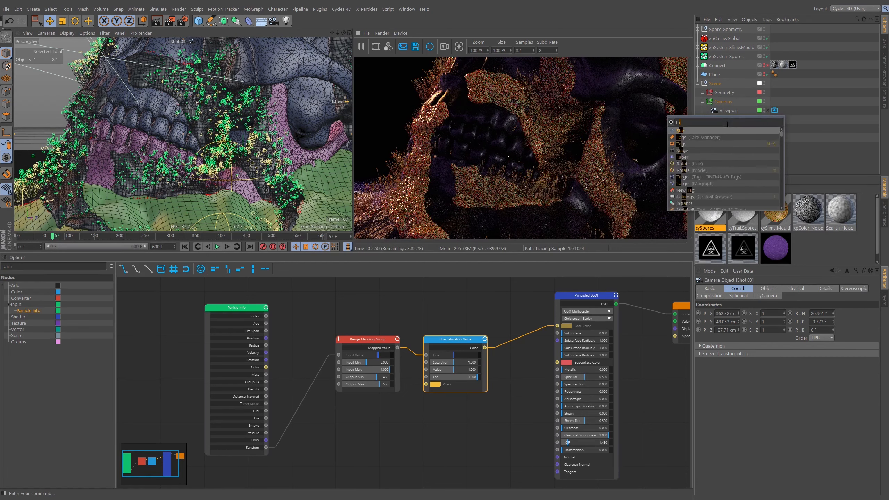
pyautogui.write('r')
pyautogui.click(697, 144)
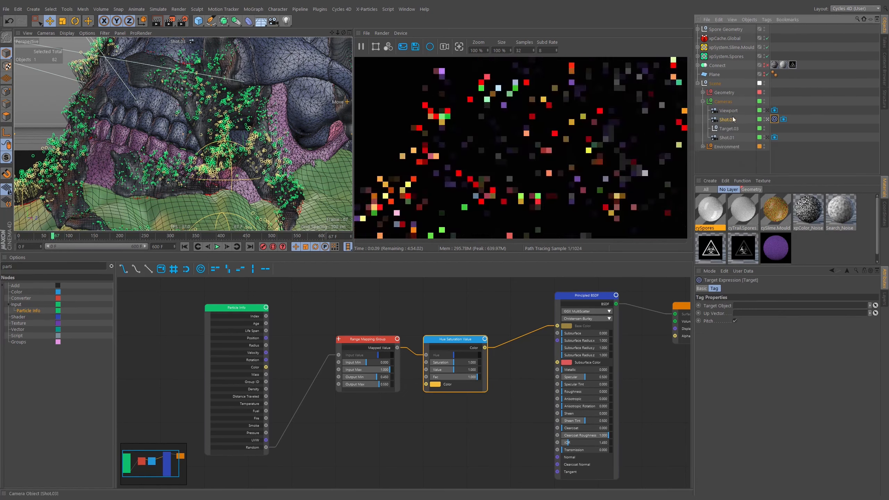
pyautogui.moveTo(726, 129); pyautogui.dragTo(721, 170)
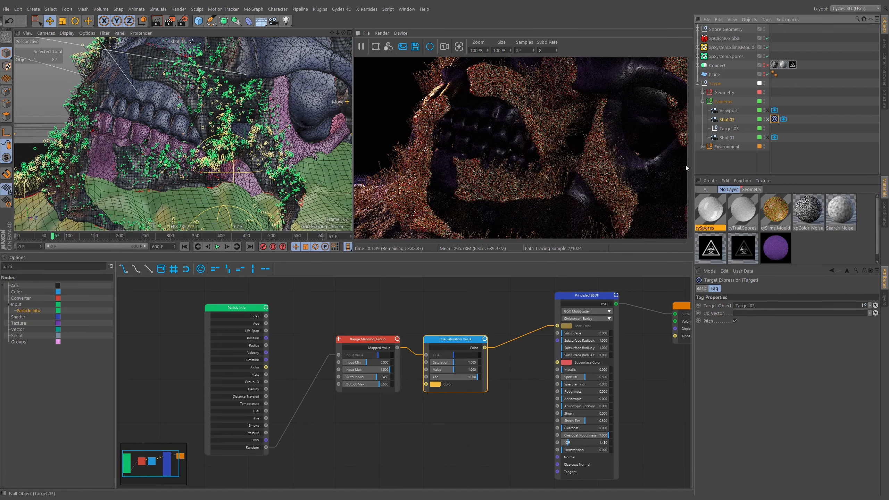
pyautogui.click(727, 128)
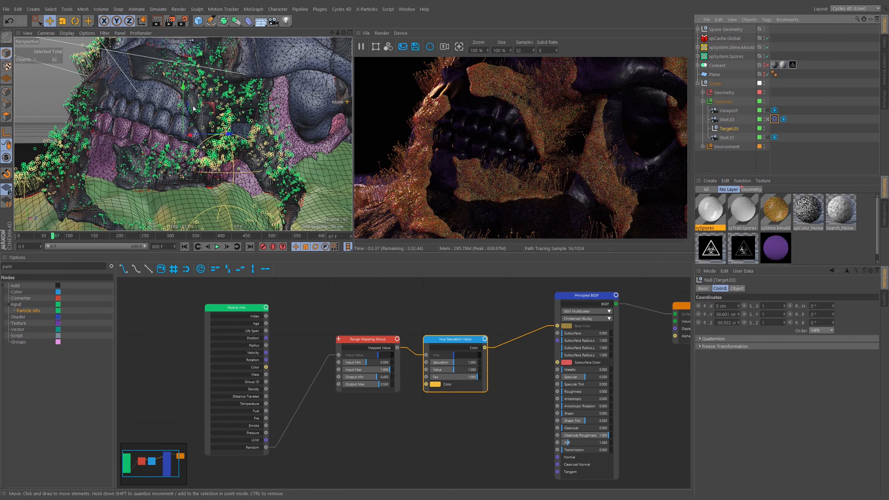
pyautogui.moveTo(184, 98)
pyautogui.mouseDown()
pyautogui.moveTo(182, 84)
pyautogui.moveTo(183, 92)
pyautogui.mouseUp()
# Orbit Shot.03 to a side close-up of the teeth at frame 0, keyframe it, and hold that framing at frame 60
pyautogui.click(727, 121)
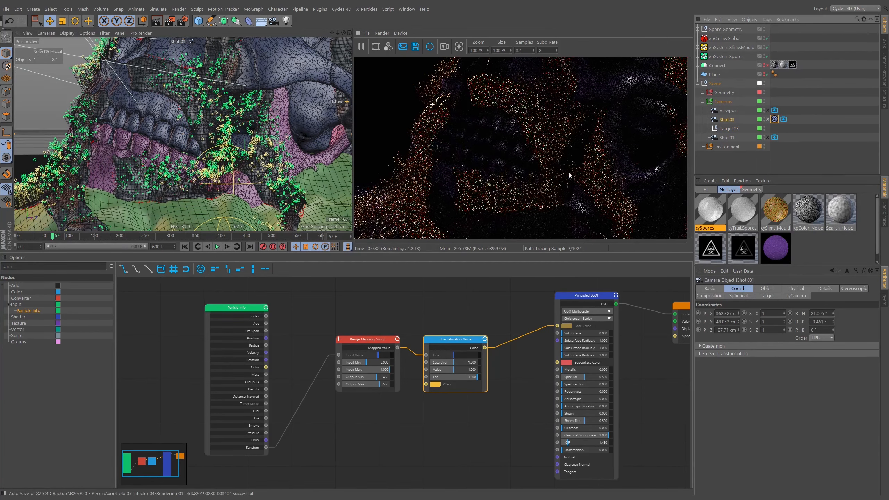
pyautogui.click(185, 247)
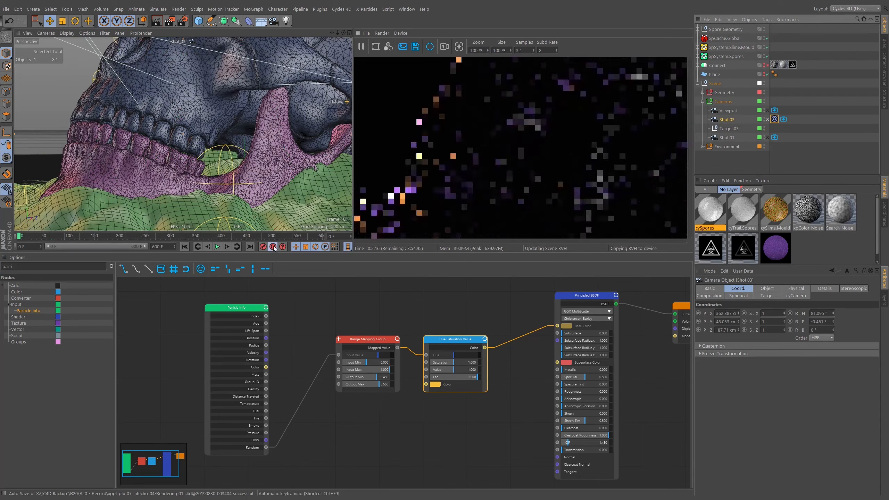
pyautogui.keyDown('alt'); pyautogui.moveTo(225, 136); pyautogui.dragTo(173, 142); pyautogui.keyUp('alt')
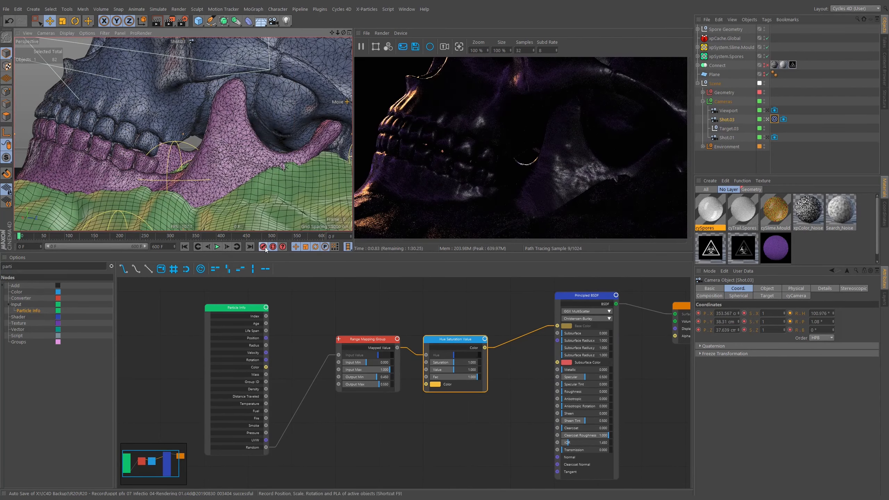
pyautogui.moveTo(21, 237); pyautogui.dragTo(68, 239)
pyautogui.click(51, 238)
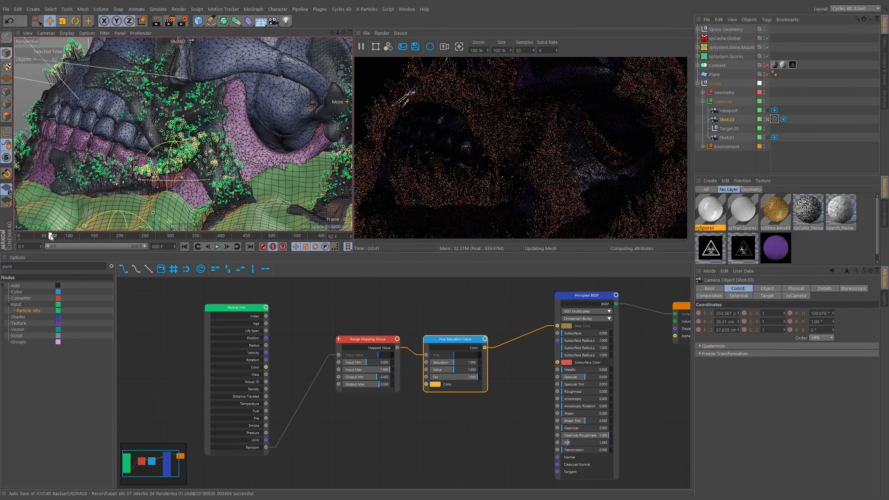
pyautogui.moveTo(51, 238); pyautogui.dragTo(49, 238)
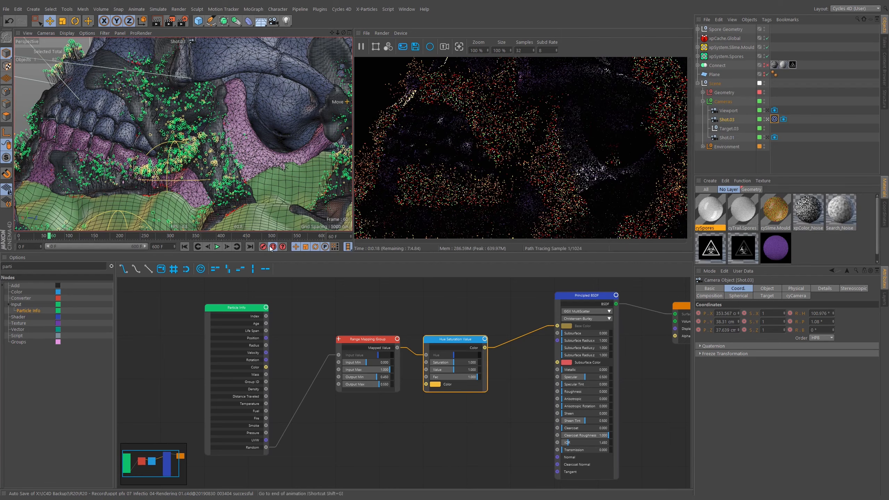
# At frame 240, keyframe Shot.03 high above the skull, looking down on its face and the biohazard-shaped growth
pyautogui.click(150, 236)
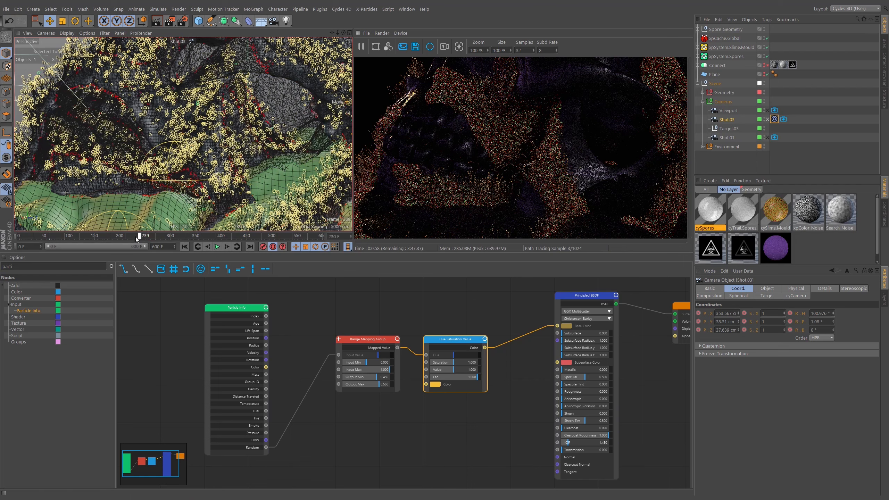
pyautogui.click(135, 237)
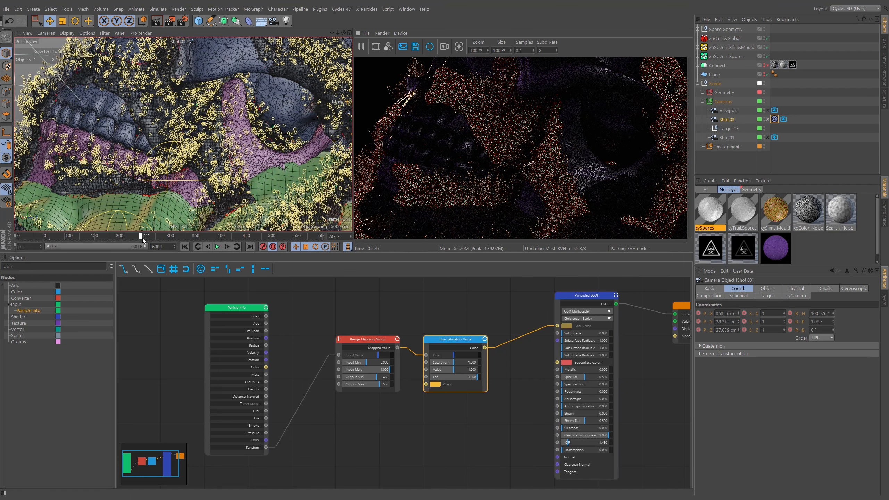
pyautogui.click(144, 238)
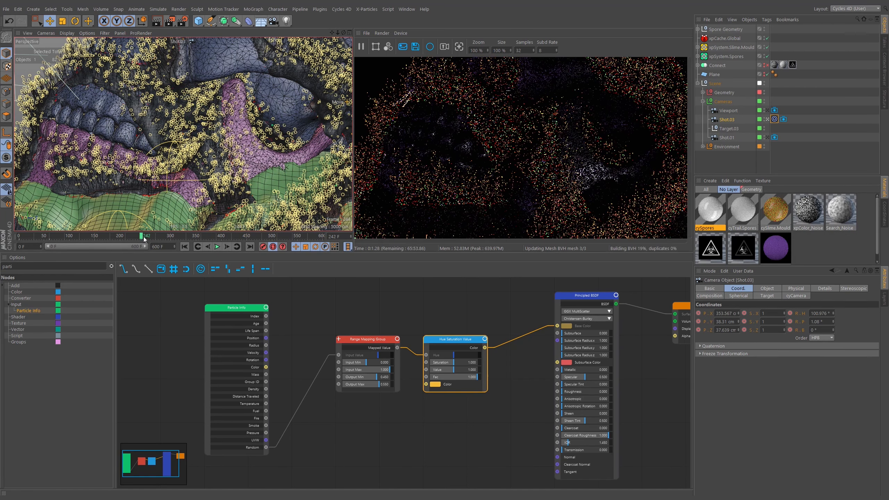
pyautogui.keyDown('alt'); pyautogui.moveTo(156, 125); pyautogui.dragTo(171, 138); pyautogui.keyUp('alt')
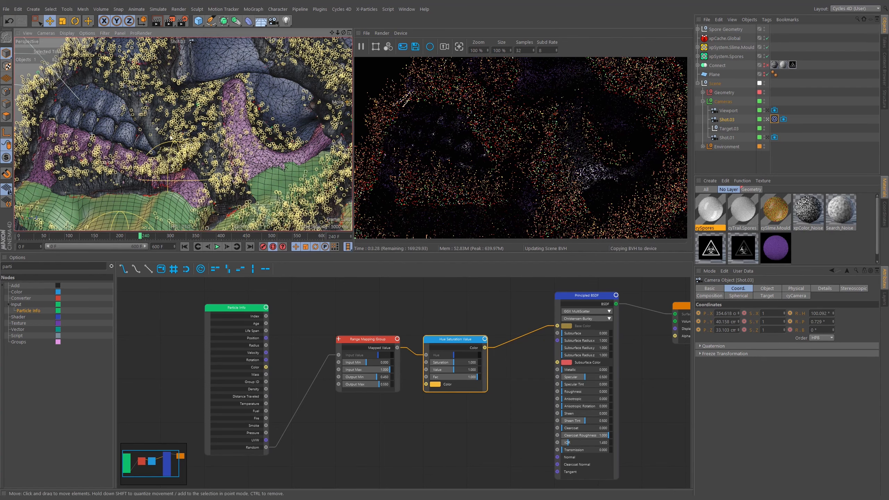
pyautogui.keyDown('alt'); pyautogui.moveTo(222, 161); pyautogui.dragTo(148, 139); pyautogui.keyUp('alt')
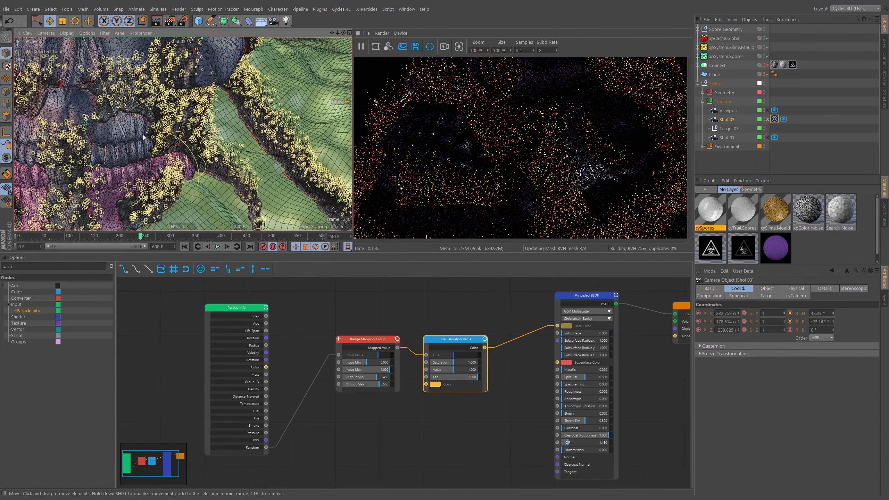
pyautogui.keyDown('alt'); pyautogui.moveTo(144, 138); pyautogui.dragTo(84, 140, button='right'); pyautogui.keyUp('alt')
pyautogui.keyDown('alt'); pyautogui.moveTo(197, 124); pyautogui.dragTo(183, 137, button='right'); pyautogui.keyUp('alt')
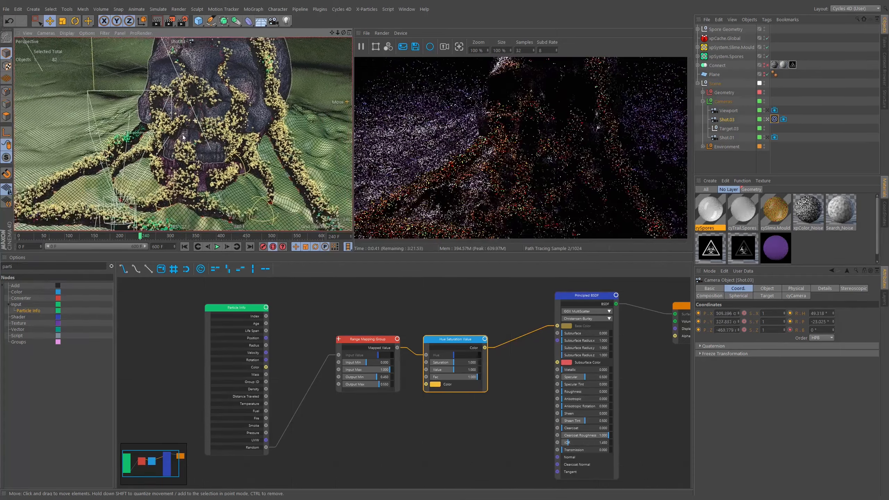
pyautogui.keyDown('alt'); pyautogui.moveTo(183, 137); pyautogui.dragTo(180, 167); pyautogui.keyUp('alt')
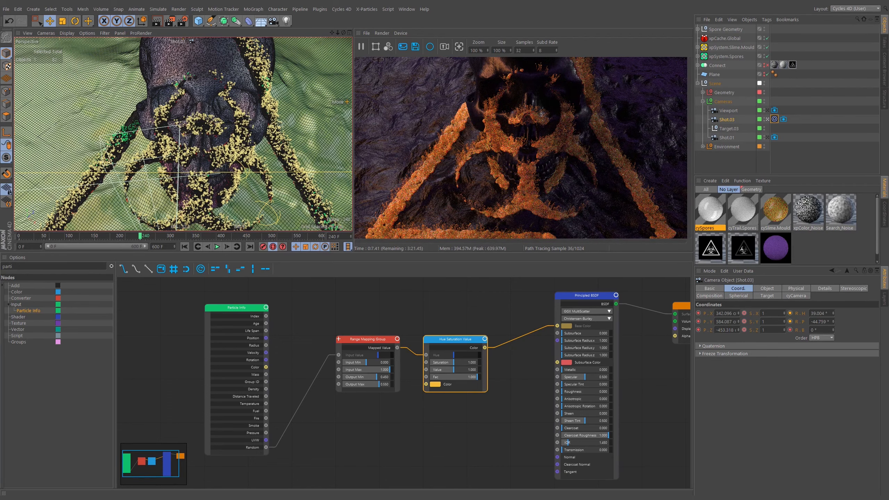
pyautogui.keyDown('alt'); pyautogui.moveTo(203, 145); pyautogui.dragTo(196, 160, button='right'); pyautogui.keyUp('alt')
pyautogui.keyDown('alt'); pyautogui.moveTo(196, 159); pyautogui.dragTo(202, 161); pyautogui.keyUp('alt')
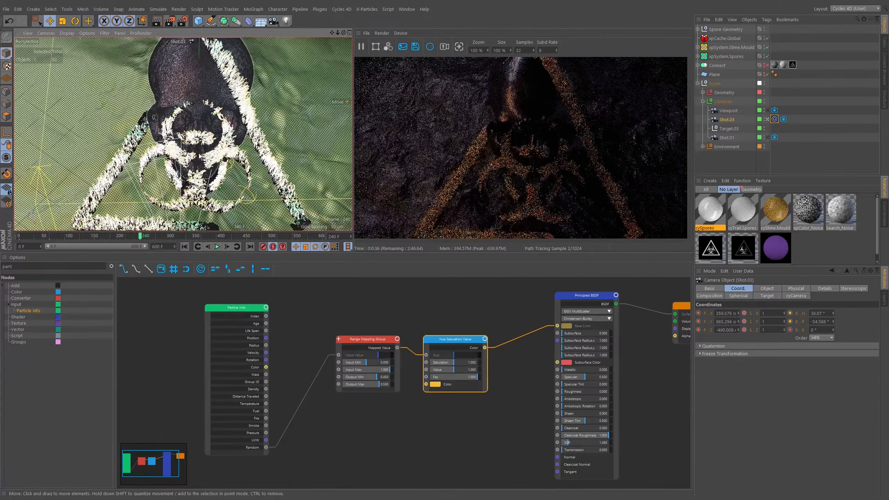
pyautogui.keyDown('alt'); pyautogui.moveTo(201, 162); pyautogui.dragTo(198, 158, button='right'); pyautogui.keyUp('alt')
pyautogui.keyDown('alt'); pyautogui.moveTo(198, 159); pyautogui.dragTo(202, 160); pyautogui.keyUp('alt')
pyautogui.keyDown('alt'); pyautogui.moveTo(201, 160); pyautogui.dragTo(232, 142, button='right'); pyautogui.keyUp('alt')
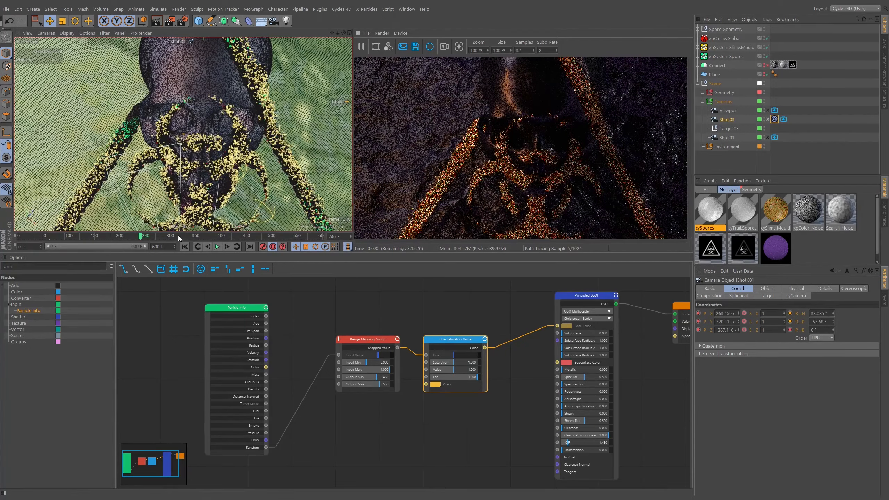
# At frame 500, pull Shot.03 back to frame the whole spore triangle from above and roll the camera slightly
pyautogui.moveTo(178, 236); pyautogui.dragTo(272, 238)
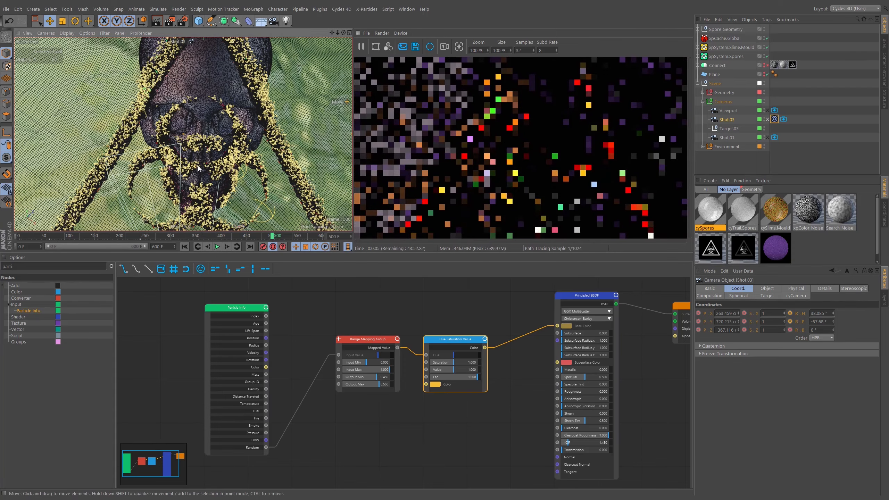
pyautogui.scroll(-5, 186, 177)
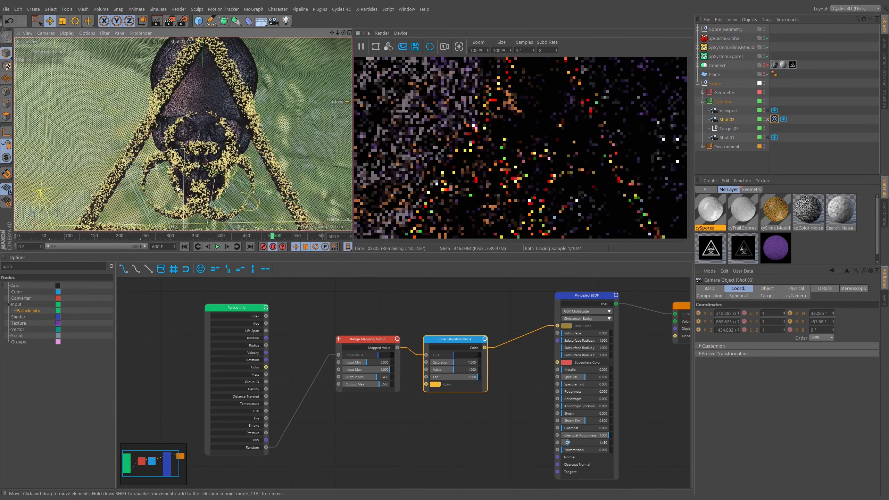
pyautogui.scroll(-5, 168, 193)
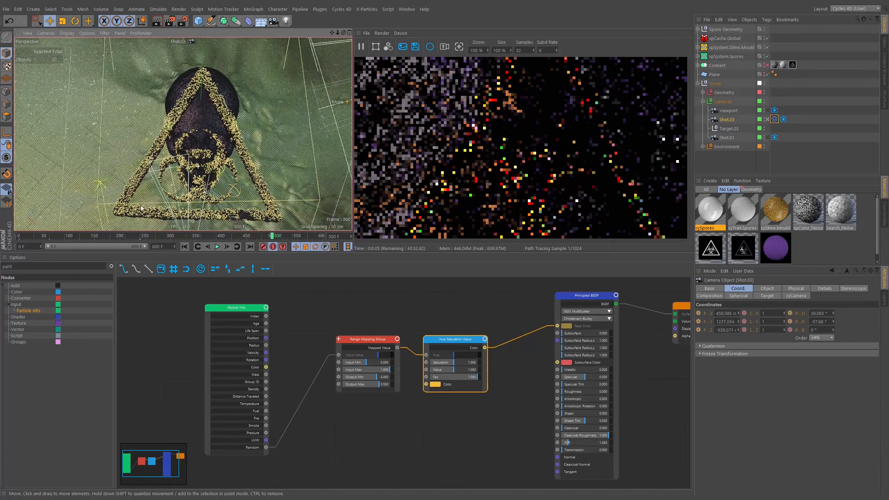
pyautogui.keyDown('alt'); pyautogui.moveTo(122, 218); pyautogui.dragTo(118, 222, button='right'); pyautogui.keyUp('alt')
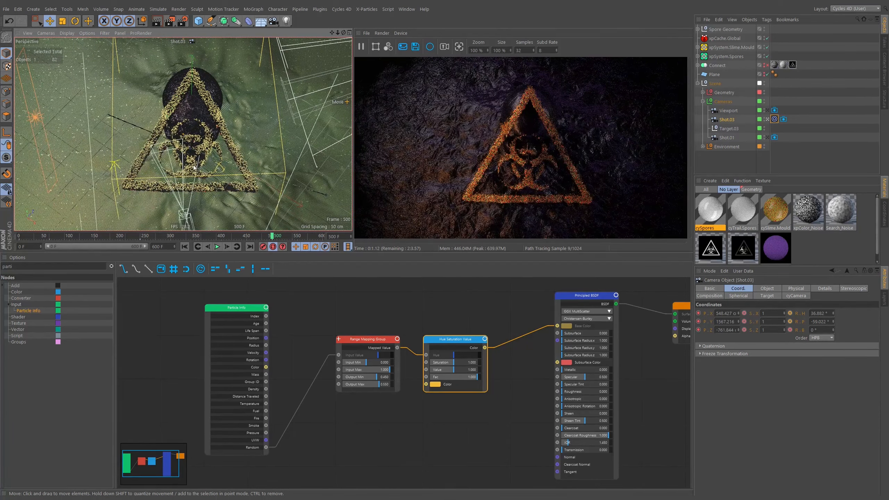
pyautogui.keyDown('alt'); pyautogui.moveTo(191, 145); pyautogui.dragTo(182, 150, button='right'); pyautogui.keyUp('alt')
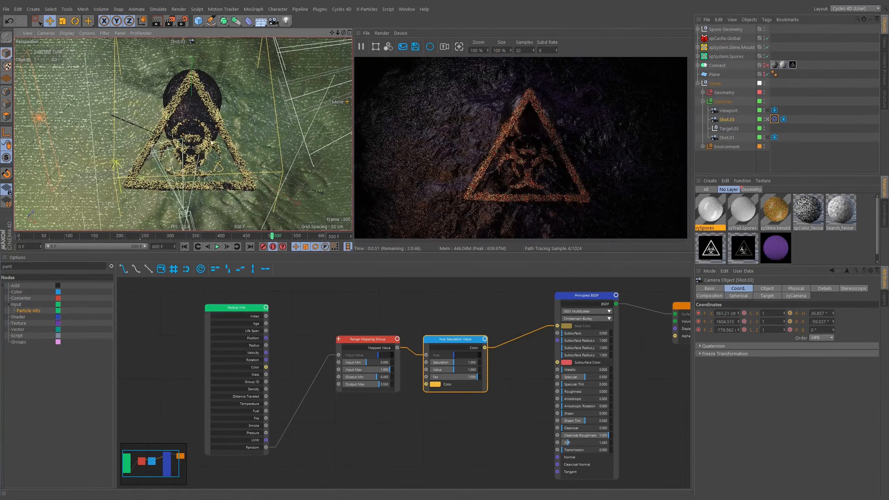
pyautogui.moveTo(343, 33); pyautogui.dragTo(340, 39, button='right')
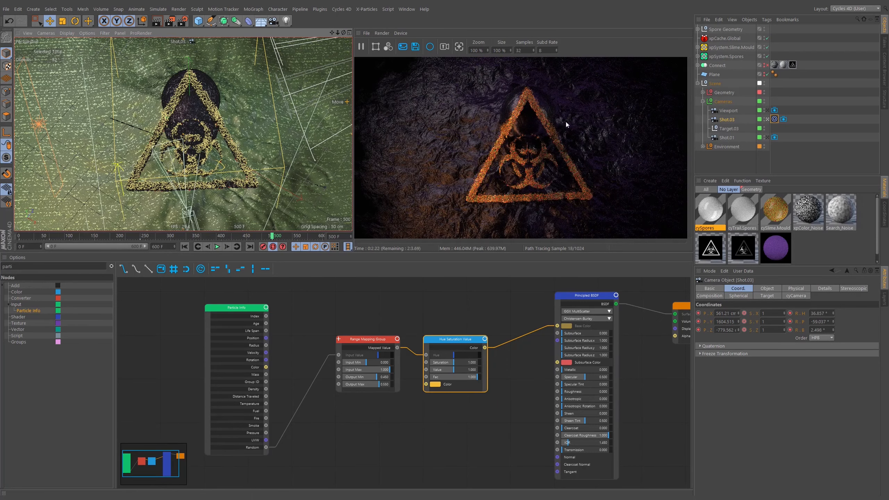
pyautogui.moveTo(344, 33); pyautogui.dragTo(338, 42, button='right')
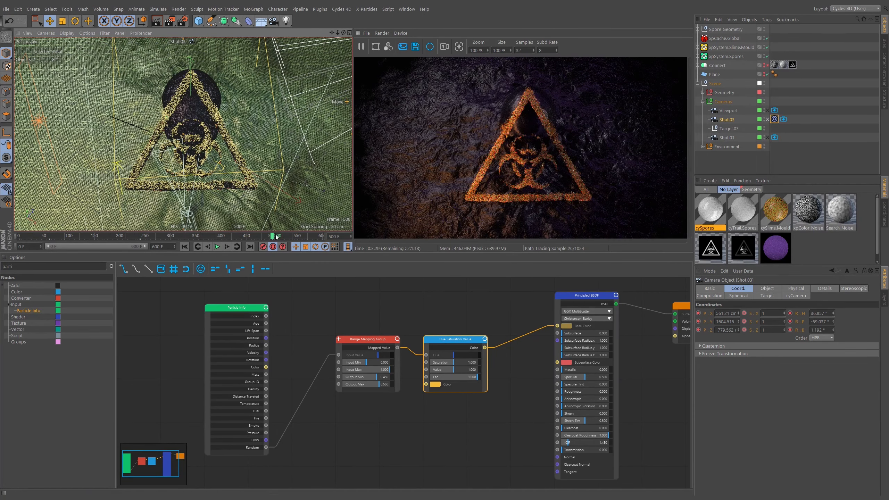
# Preview Shot.03's camera move by scrubbing and playing the animation with the live render paused
pyautogui.moveTo(252, 238); pyautogui.dragTo(58, 232)
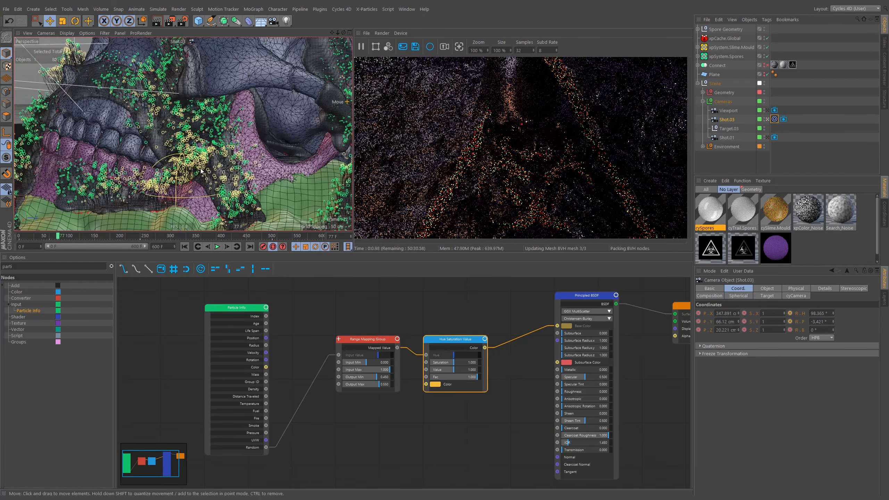
pyautogui.click(781, 125)
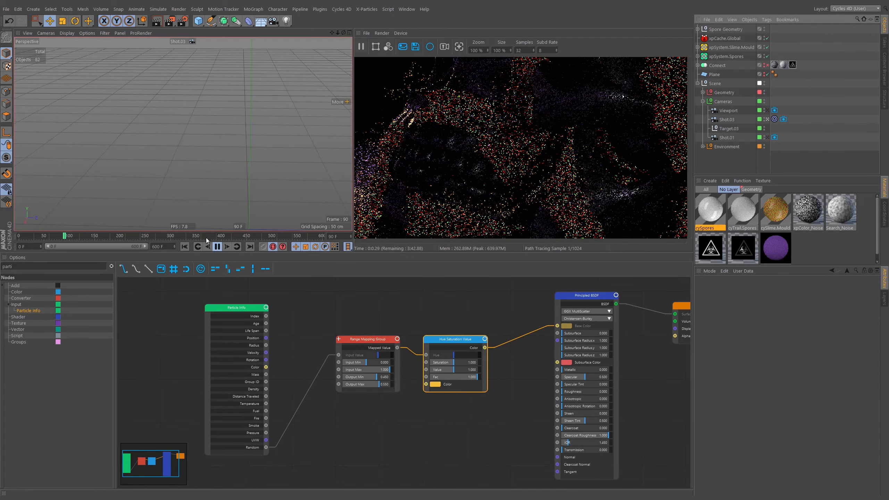
pyautogui.click(361, 47)
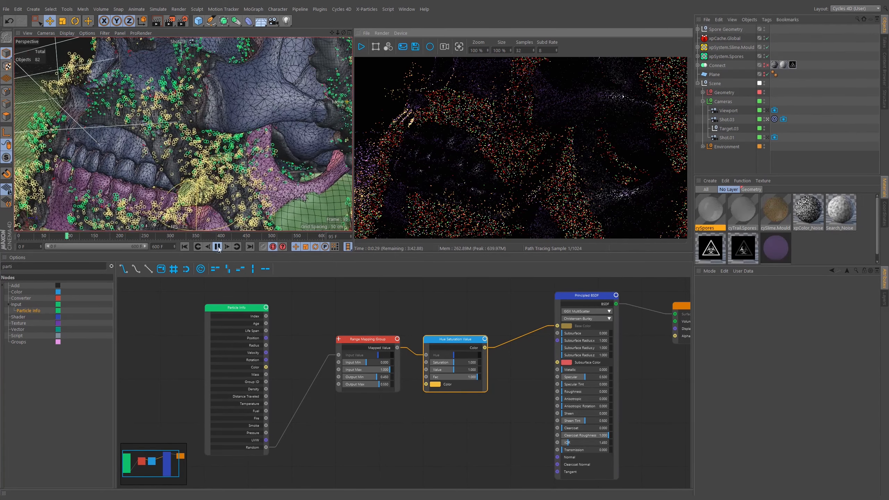
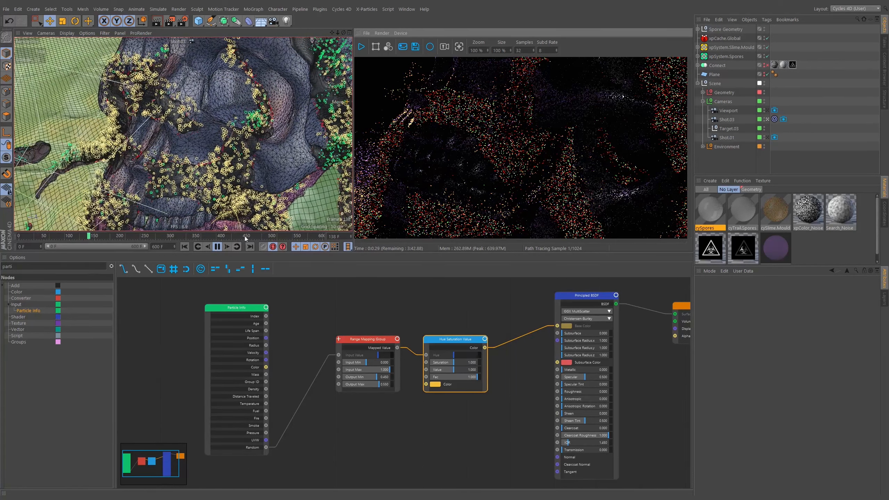
pyautogui.click(219, 247)
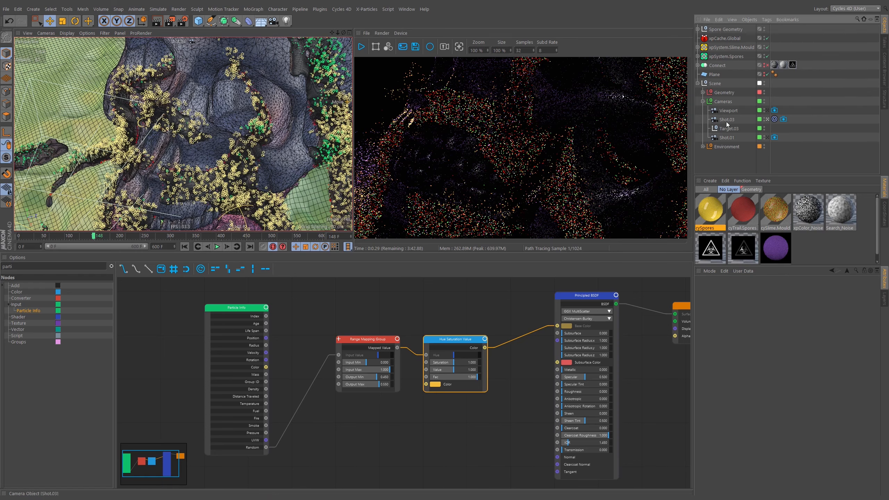
# Switch the view to the Viewport camera and select it
pyautogui.click(728, 139)
pyautogui.click(809, 105)
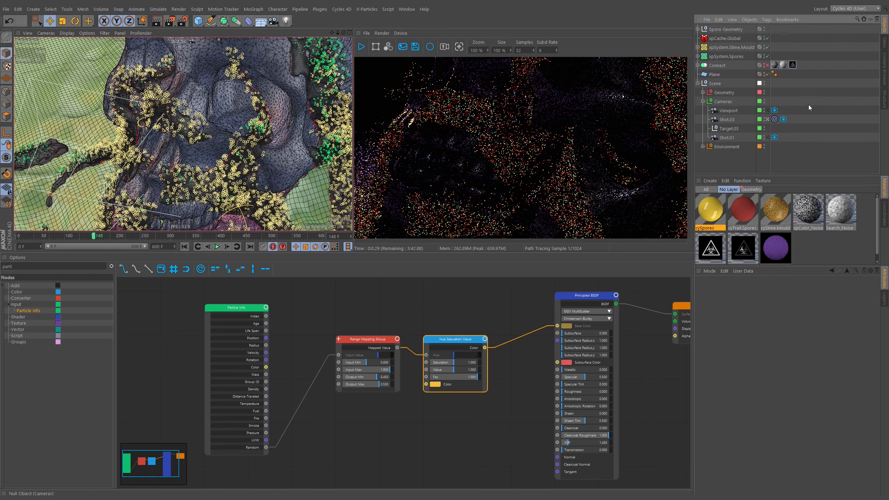
pyautogui.click(767, 111)
pyautogui.click(736, 111)
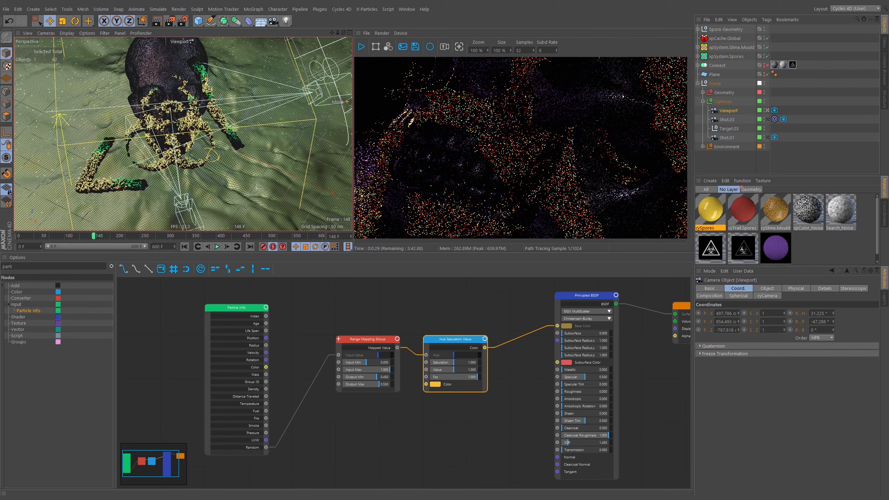
# Move the Viewport camera in close on the side of the skull at the jaw and teeth, and resume the live render
pyautogui.keyDown('alt'); pyautogui.moveTo(186, 136); pyautogui.dragTo(207, 137, button='right'); pyautogui.keyUp('alt')
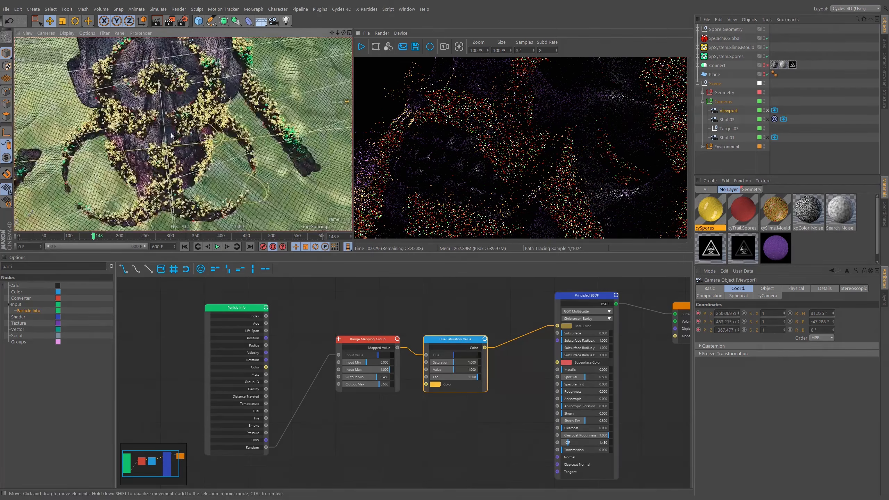
pyautogui.keyDown('alt'); pyautogui.moveTo(185, 137); pyautogui.dragTo(207, 129); pyautogui.keyUp('alt')
pyautogui.keyDown('alt'); pyautogui.moveTo(196, 136); pyautogui.dragTo(208, 137, button='right'); pyautogui.keyUp('alt')
pyautogui.keyDown('alt'); pyautogui.moveTo(204, 140); pyautogui.dragTo(208, 137); pyautogui.keyUp('alt')
pyautogui.moveTo(207, 137)
pyautogui.keyDown('alt'); pyautogui.mouseDown(button='right')
pyautogui.moveTo(186, 138)
pyautogui.moveTo(217, 138)
pyautogui.moveTo(196, 137)
pyautogui.mouseUp(button='right'); pyautogui.keyUp('alt')
pyautogui.moveTo(207, 138)
pyautogui.keyDown('alt'); pyautogui.mouseDown(button='middle')
pyautogui.moveTo(251, 142)
pyautogui.moveTo(203, 153)
pyautogui.mouseUp(button='middle'); pyautogui.keyUp('alt')
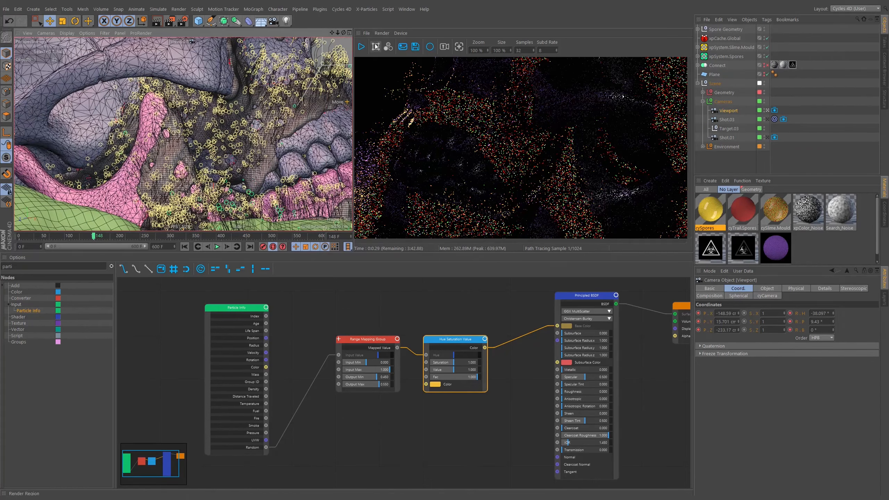
pyautogui.click(365, 46)
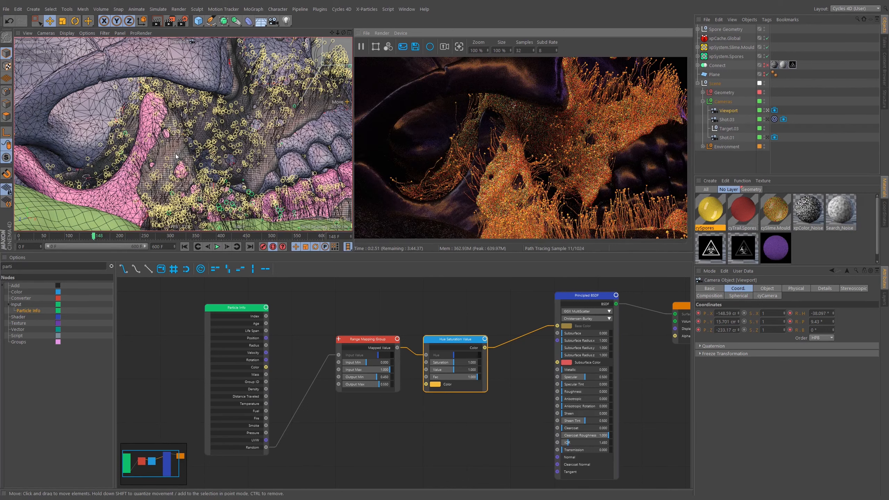
# Reframe the Viewport camera on the eye socket and spore-covered cheekbone, checking an earlier frame of the growth
pyautogui.keyDown('alt'); pyautogui.moveTo(174, 156); pyautogui.dragTo(195, 162, button='middle'); pyautogui.keyUp('alt')
pyautogui.keyDown('alt'); pyautogui.moveTo(195, 162); pyautogui.dragTo(285, 142); pyautogui.keyUp('alt')
pyautogui.keyDown('alt'); pyautogui.moveTo(285, 142); pyautogui.dragTo(308, 143, button='middle'); pyautogui.keyUp('alt')
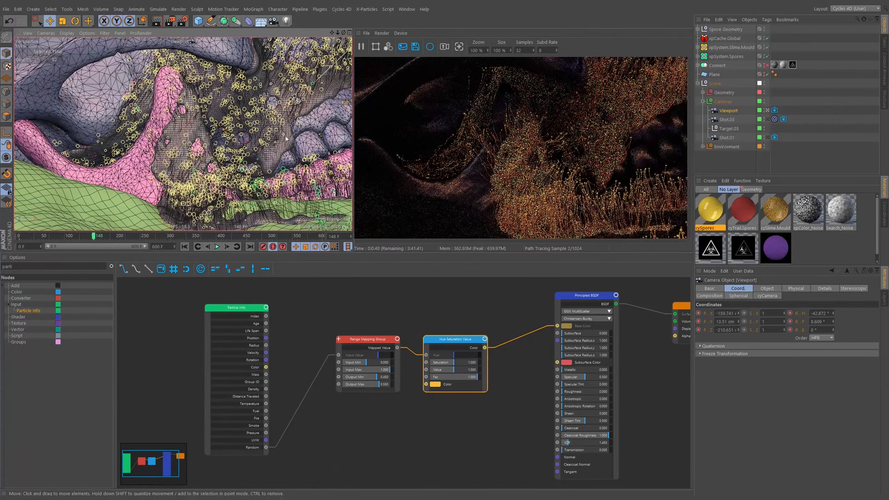
pyautogui.keyDown('alt'); pyautogui.moveTo(308, 143); pyautogui.dragTo(262, 137); pyautogui.keyUp('alt')
pyautogui.keyDown('alt'); pyautogui.moveTo(263, 137); pyautogui.dragTo(229, 147, button='middle'); pyautogui.keyUp('alt')
pyautogui.keyDown('alt'); pyautogui.moveTo(230, 147); pyautogui.dragTo(181, 163); pyautogui.keyUp('alt')
pyautogui.keyDown('alt'); pyautogui.moveTo(180, 162); pyautogui.dragTo(212, 146, button='middle'); pyautogui.keyUp('alt')
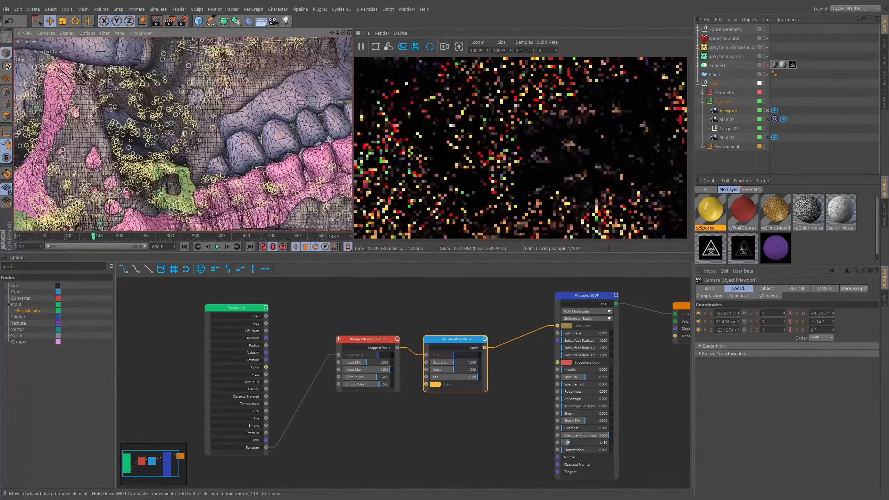
pyautogui.scroll(3, 226, 135)
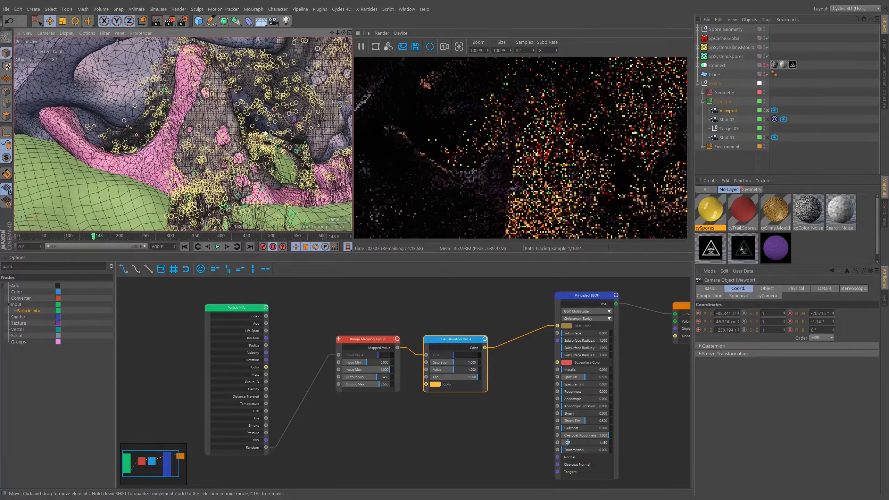
pyautogui.moveTo(234, 136)
pyautogui.keyDown('alt'); pyautogui.mouseDown(button='middle')
pyautogui.moveTo(160, 143)
pyautogui.moveTo(224, 148)
pyautogui.mouseUp(button='middle'); pyautogui.keyUp('alt')
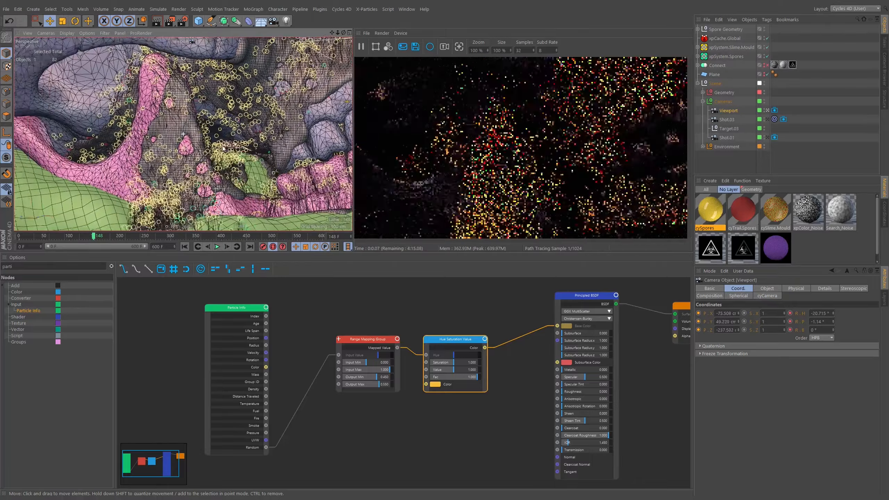
pyautogui.keyDown('alt'); pyautogui.moveTo(224, 149); pyautogui.dragTo(184, 164); pyautogui.keyUp('alt')
pyautogui.keyDown('alt'); pyautogui.moveTo(195, 148); pyautogui.dragTo(295, 152, button='middle'); pyautogui.keyUp('alt')
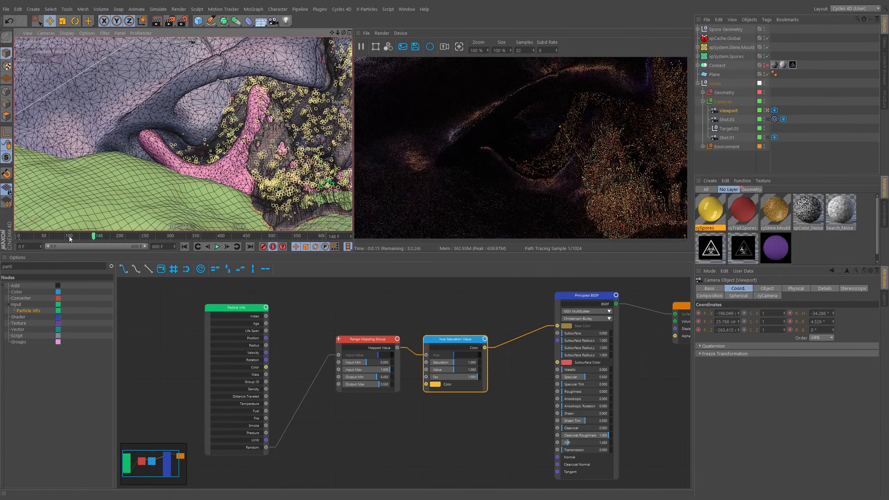
pyautogui.moveTo(64, 234); pyautogui.dragTo(73, 236)
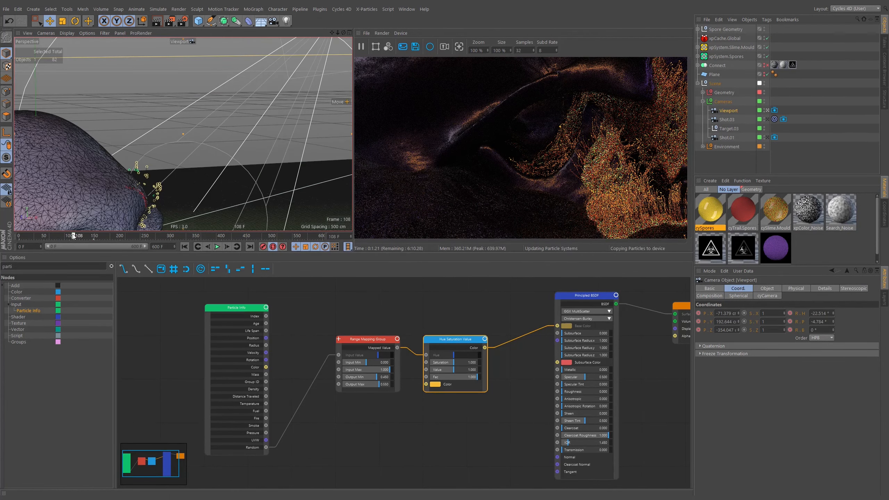
pyautogui.click(94, 238)
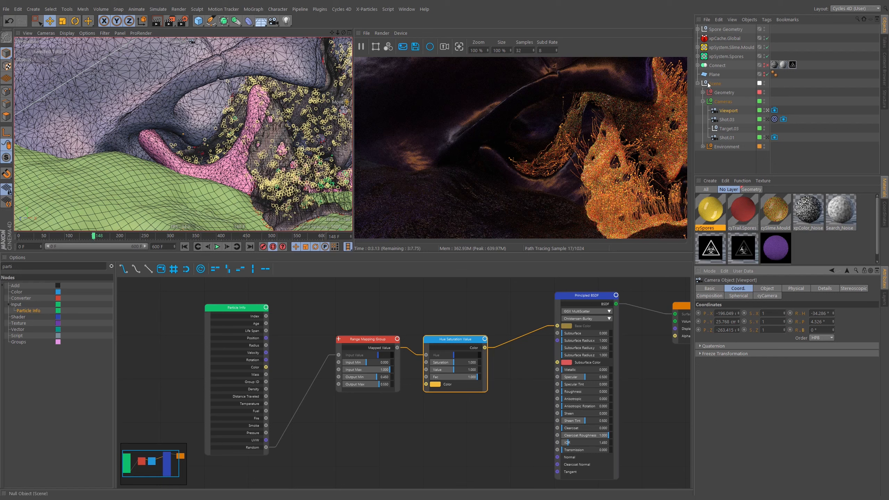
# Add a Cycles 4D camera from the current view, place it between Shot.01 and Shot.03, and name it Shot.02
pyautogui.click(341, 9)
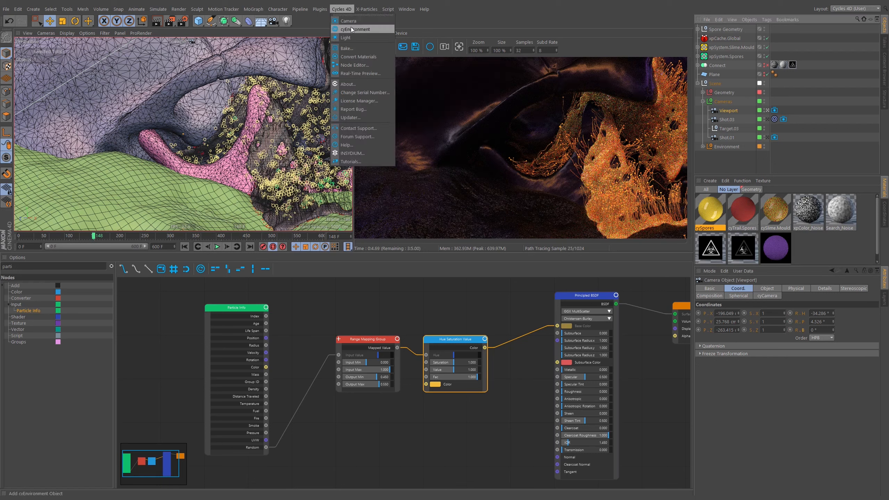
pyautogui.click(365, 19)
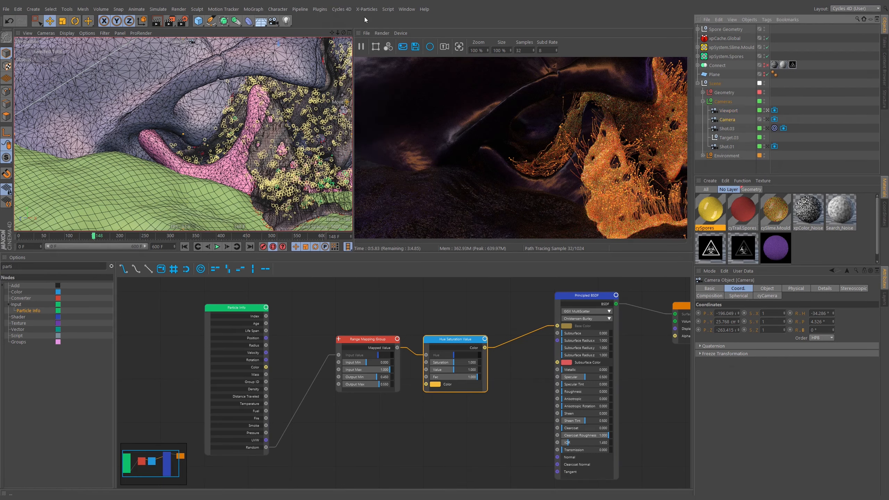
pyautogui.keyDown('ctrl'); pyautogui.click(729, 138); pyautogui.keyUp('ctrl')
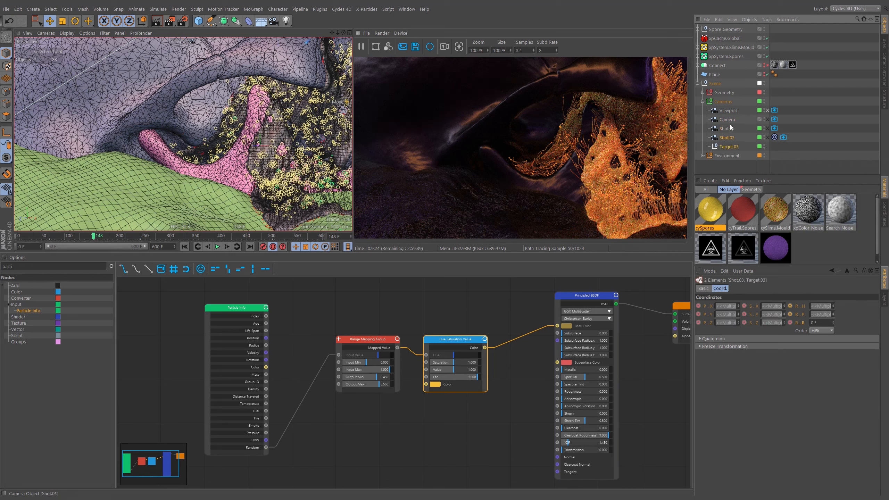
pyautogui.moveTo(734, 123); pyautogui.dragTo(734, 133)
pyautogui.doubleClick(730, 130)
pyautogui.write('Sh')
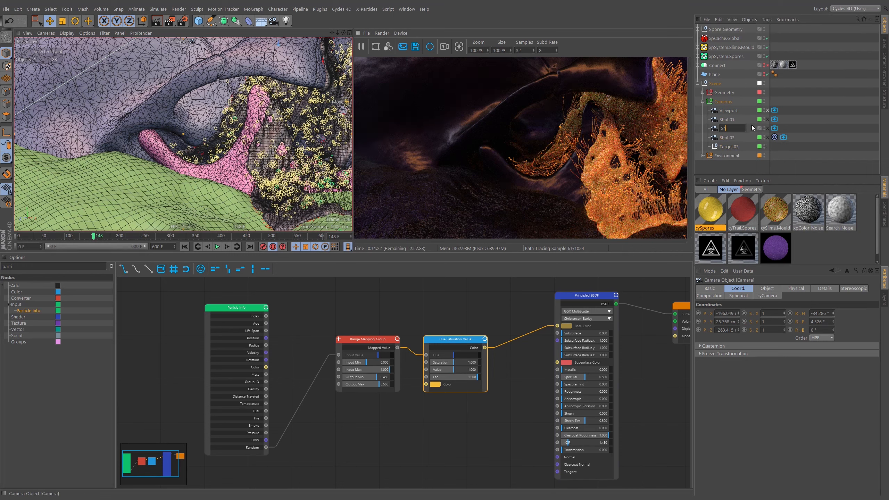
pyautogui.write('ot.02')
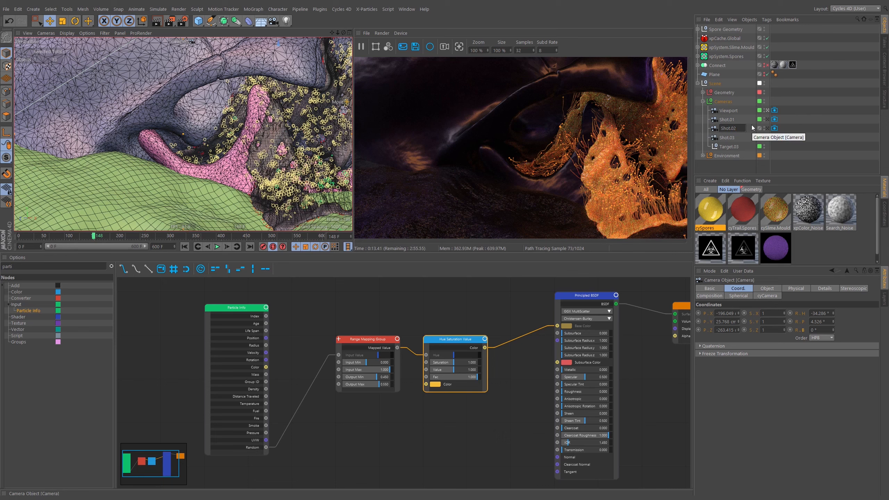
pyautogui.press('Return')
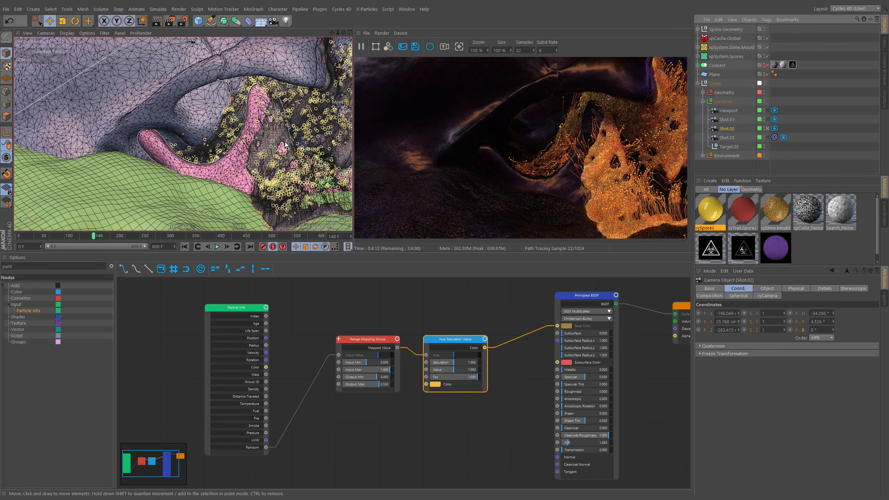
# Keyframe Shot.02's close framing of the eye socket and cheekbone, and set that key's time to frame 80
pyautogui.keyDown('alt'); pyautogui.moveTo(284, 147); pyautogui.dragTo(283, 144, button='middle'); pyautogui.keyUp('alt')
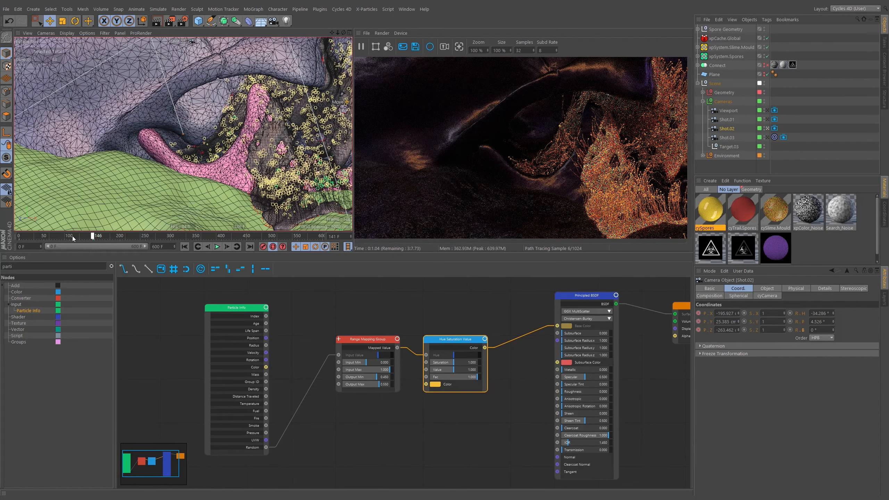
pyautogui.moveTo(75, 238); pyautogui.dragTo(96, 240)
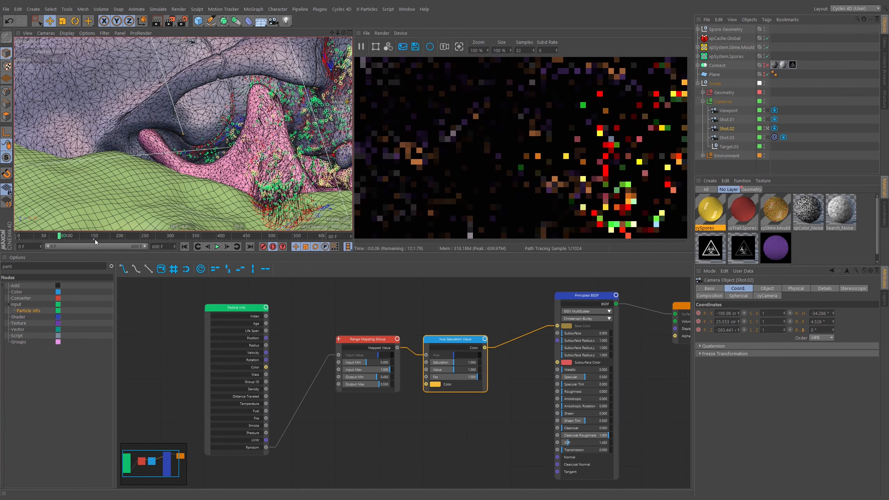
pyautogui.click(94, 240)
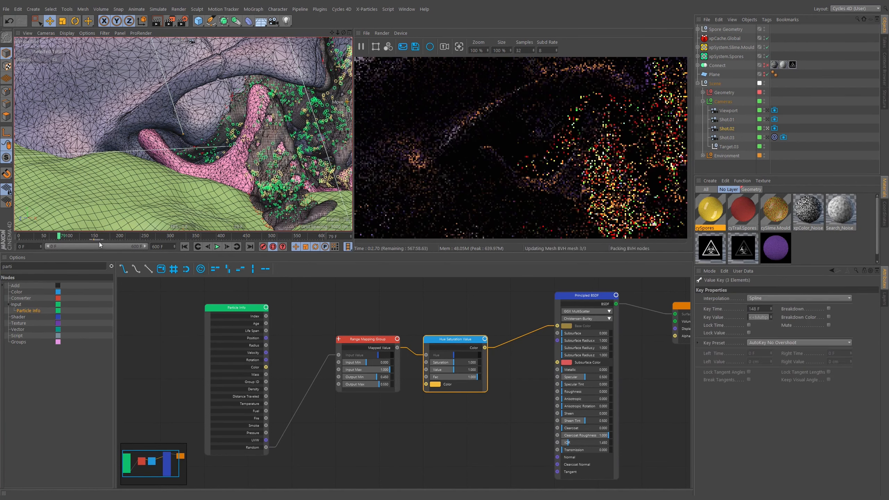
pyautogui.moveTo(763, 309); pyautogui.dragTo(740, 313)
pyautogui.write('80')
pyautogui.press('Return')
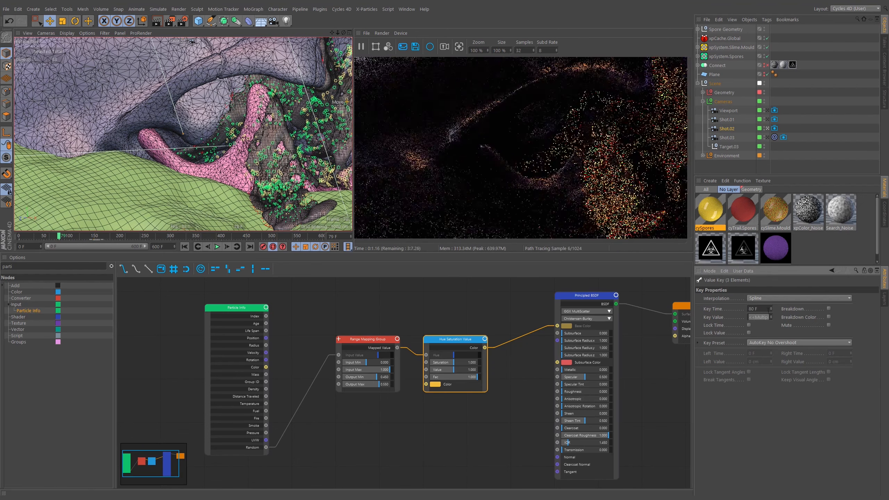
# At frame 260, keyframe Shot.02 moved along the skull to frame the teeth and the spore-covered front edge, and scrub back through the move
pyautogui.moveTo(64, 237); pyautogui.dragTo(173, 239)
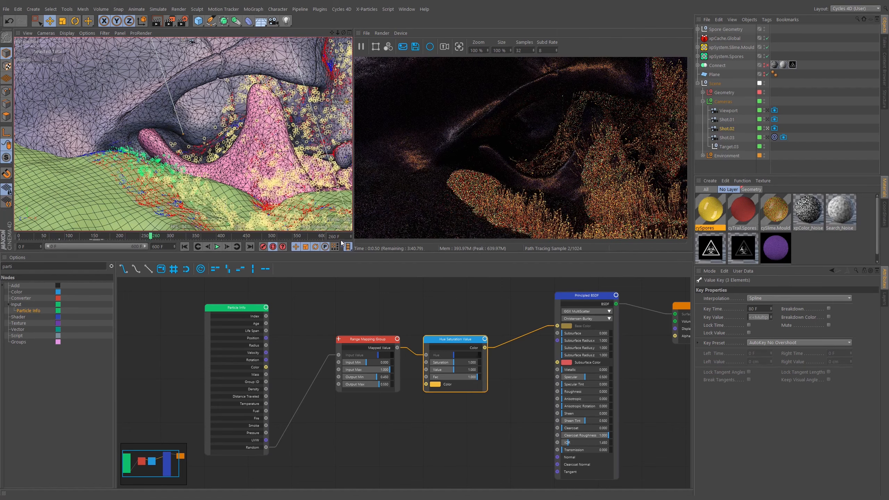
pyautogui.keyDown('alt'); pyautogui.moveTo(247, 153); pyautogui.dragTo(146, 160, button='middle'); pyautogui.keyUp('alt')
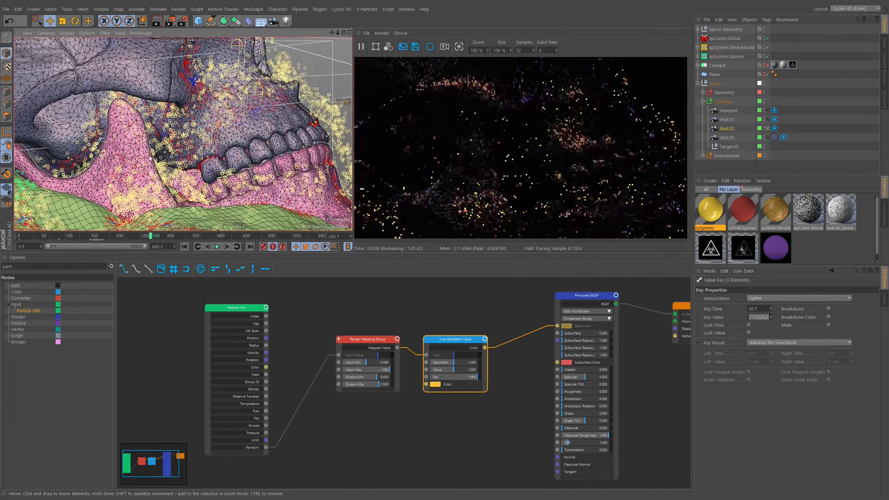
pyautogui.keyDown('alt'); pyautogui.moveTo(249, 176); pyautogui.dragTo(221, 177, button='middle'); pyautogui.keyUp('alt')
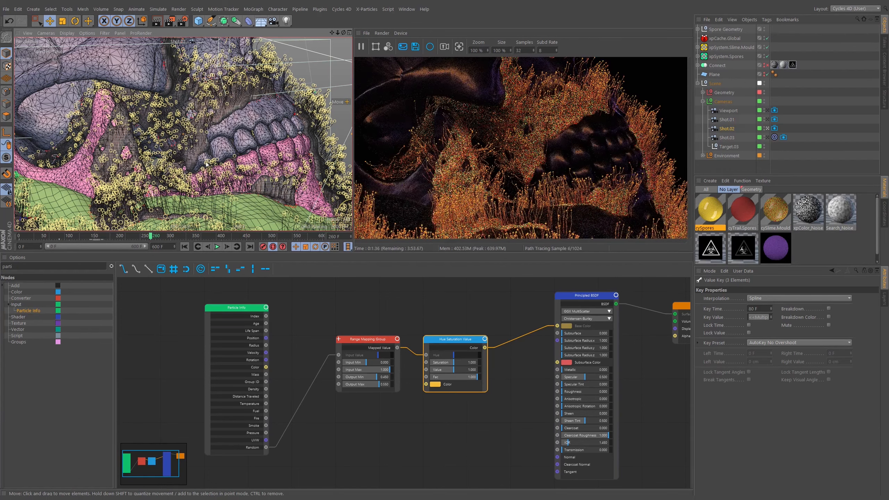
pyautogui.keyDown('alt'); pyautogui.moveTo(167, 157); pyautogui.dragTo(64, 146, button='middle'); pyautogui.keyUp('alt')
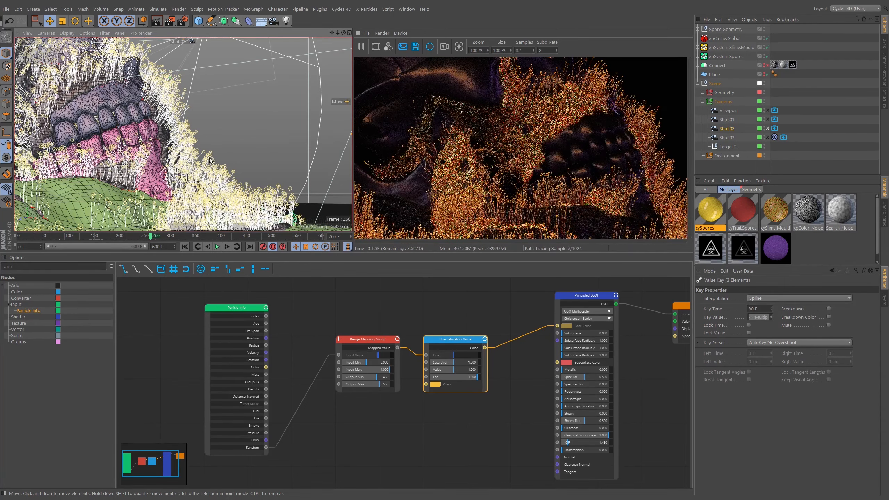
pyautogui.keyDown('alt'); pyautogui.moveTo(210, 163); pyautogui.dragTo(205, 166, button='middle'); pyautogui.keyUp('alt')
pyautogui.keyDown('alt'); pyautogui.moveTo(206, 166); pyautogui.dragTo(205, 168, button='right'); pyautogui.keyUp('alt')
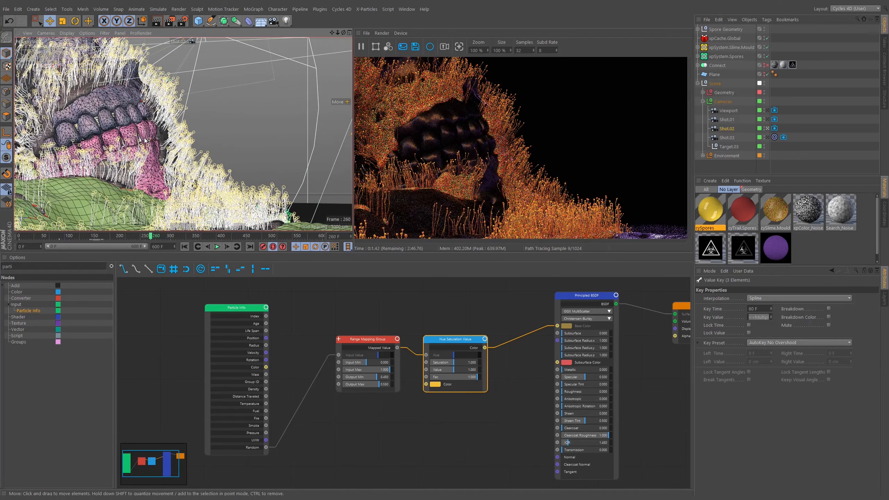
pyautogui.keyDown('alt'); pyautogui.moveTo(145, 141); pyautogui.dragTo(154, 139); pyautogui.keyUp('alt')
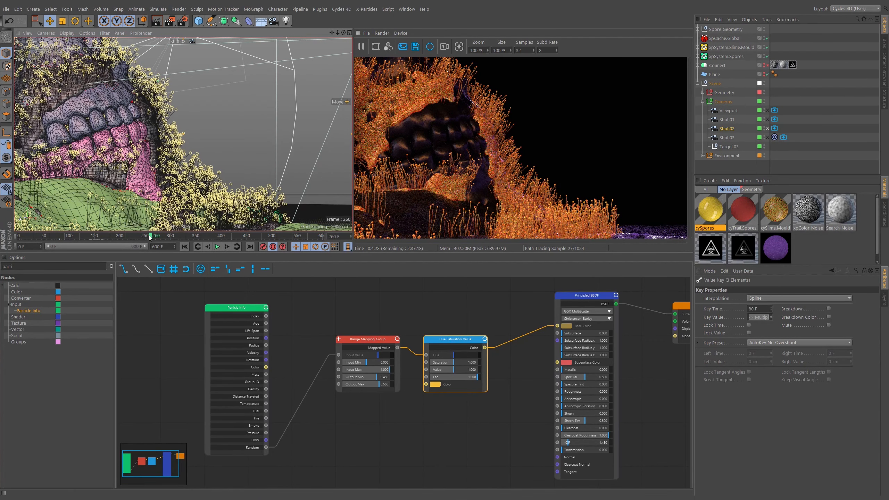
pyautogui.moveTo(133, 237); pyautogui.dragTo(121, 237)
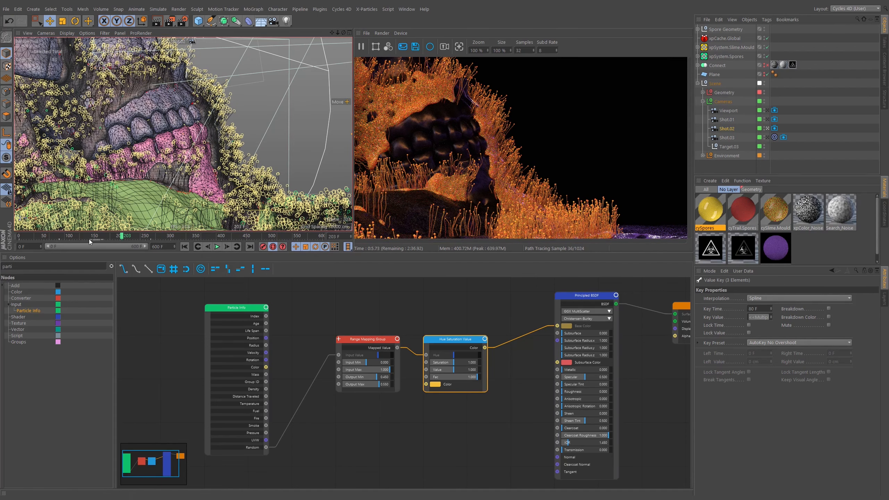
pyautogui.moveTo(83, 237); pyautogui.dragTo(65, 238)
# Switch the view to the Shot.03 camera and scrub its move up to frame 333
pyautogui.click(767, 138)
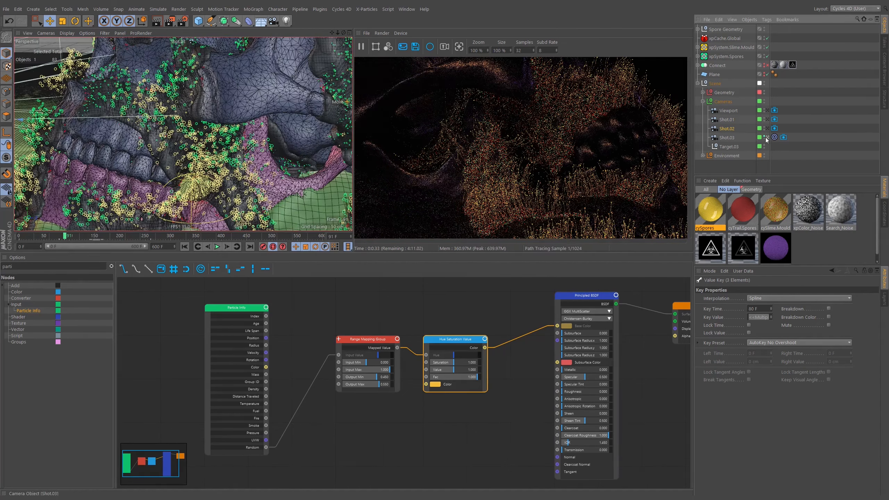
pyautogui.click(170, 237)
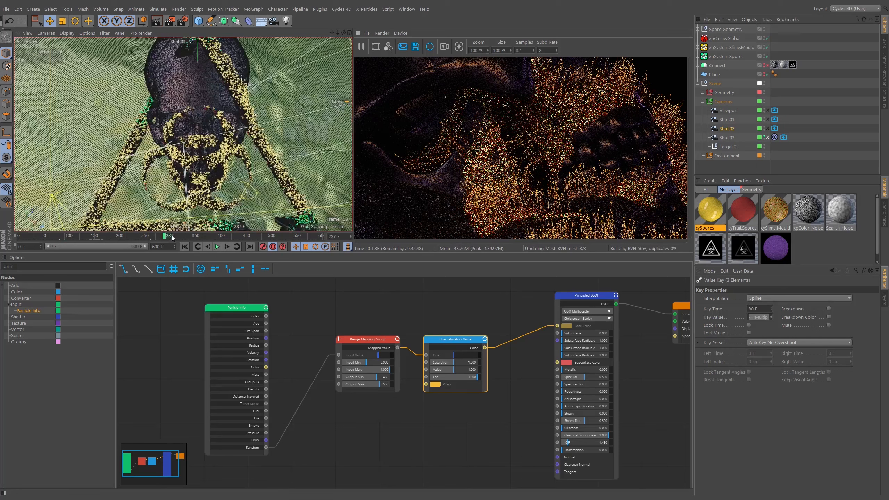
pyautogui.moveTo(126, 236); pyautogui.dragTo(187, 239)
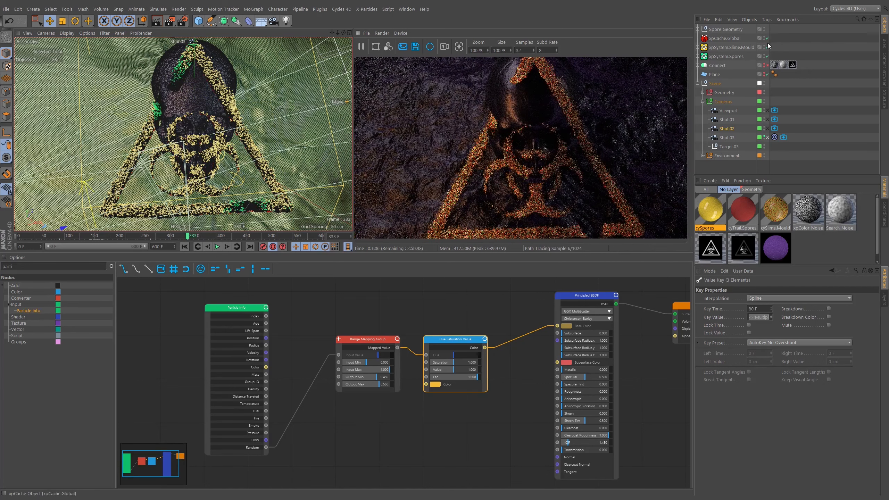
# Pause the live render and disable the xpSystem.Slime.Mould and xpSystem.Spores particle systems
pyautogui.click(358, 48)
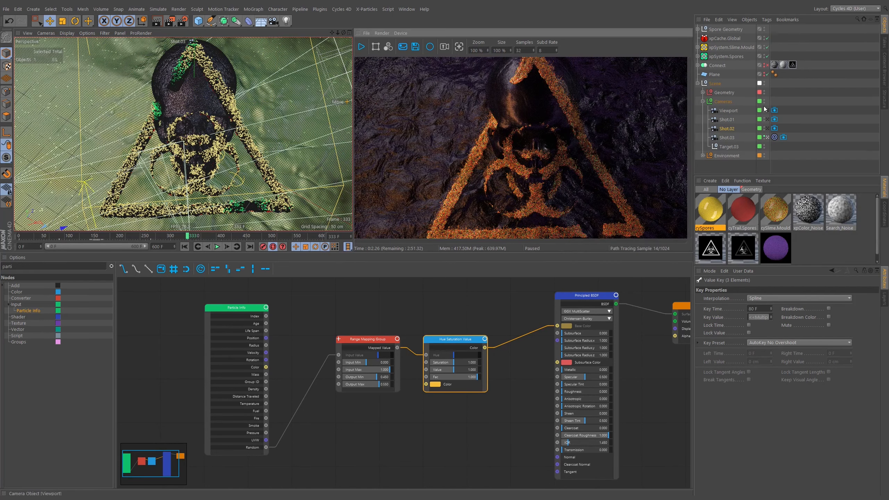
pyautogui.click(807, 88)
pyautogui.moveTo(767, 48); pyautogui.dragTo(768, 57)
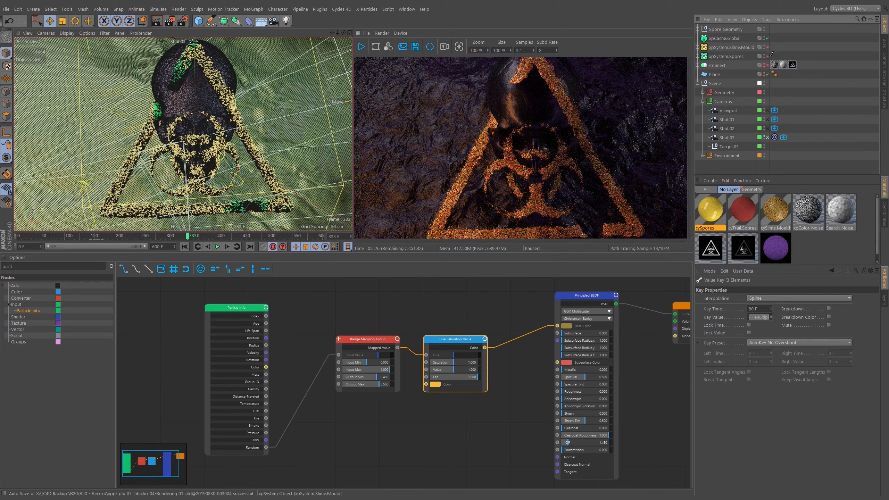
# Play the animation from the start through Shot.03, select that camera, and stop playback at frame 340
pyautogui.click(184, 247)
pyautogui.click(218, 247)
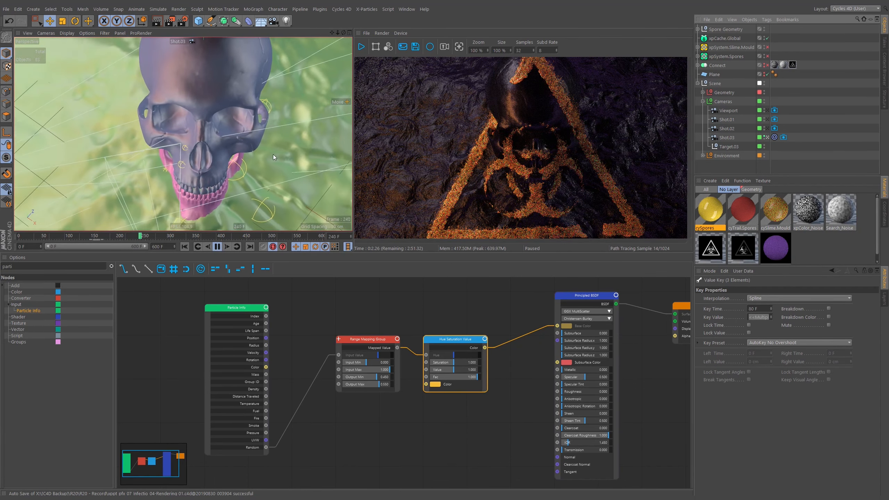
pyautogui.click(722, 138)
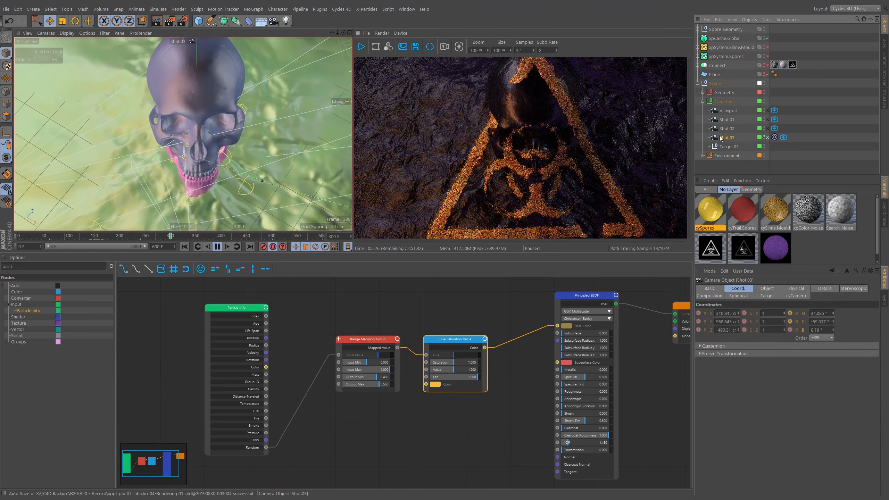
pyautogui.click(219, 247)
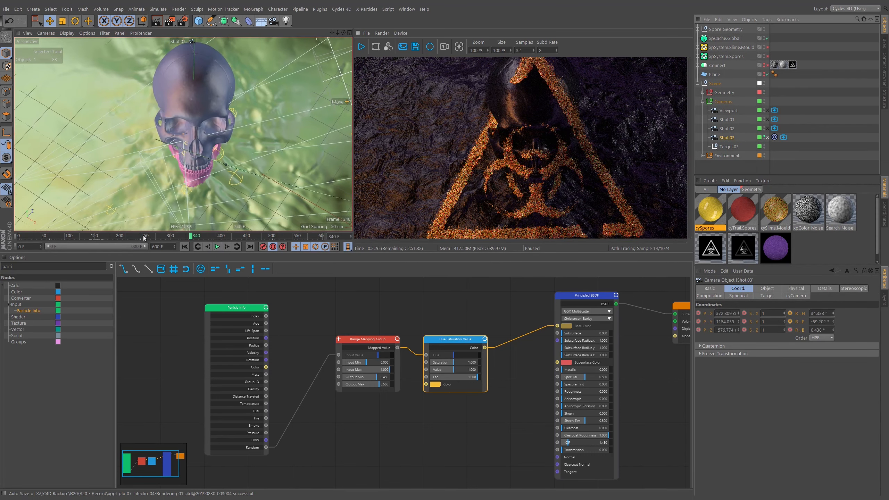
# Scrub the timeline back and forth to review the Shot.03 camera move from the skull's teeth out to the wide view
pyautogui.moveTo(142, 236); pyautogui.dragTo(196, 246)
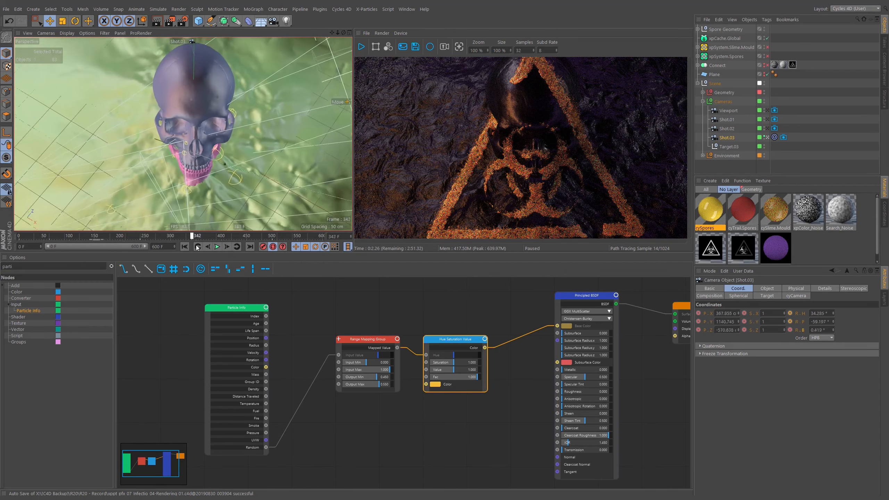
pyautogui.click(140, 238)
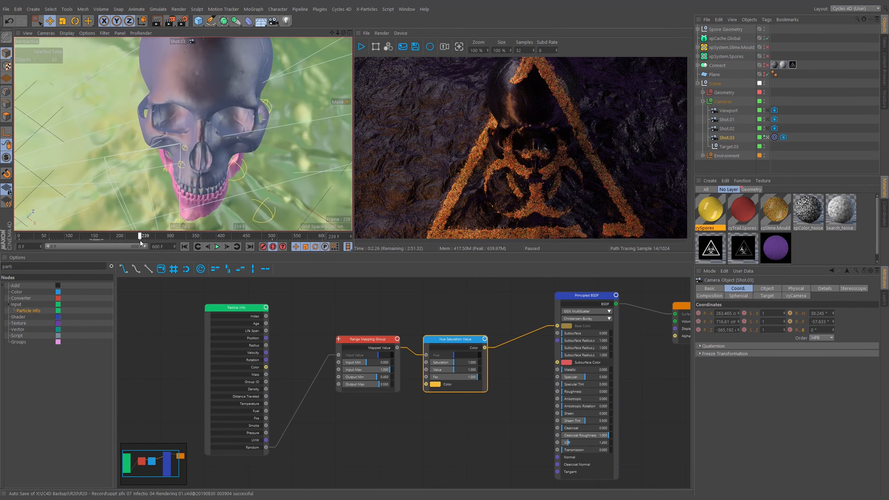
pyautogui.moveTo(140, 241); pyautogui.dragTo(27, 244)
pyautogui.click(141, 240)
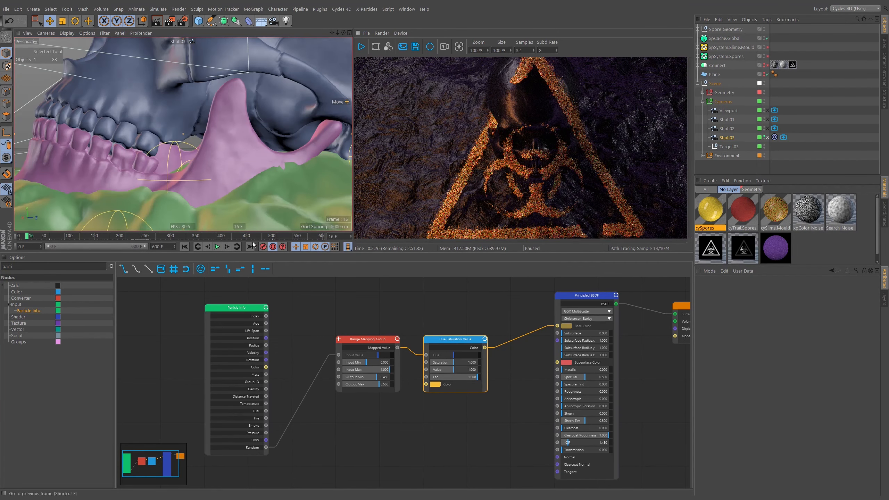
# Enable the xpSystem.Slime.Mould particle system and stop playback at frame 135
pyautogui.click(698, 48)
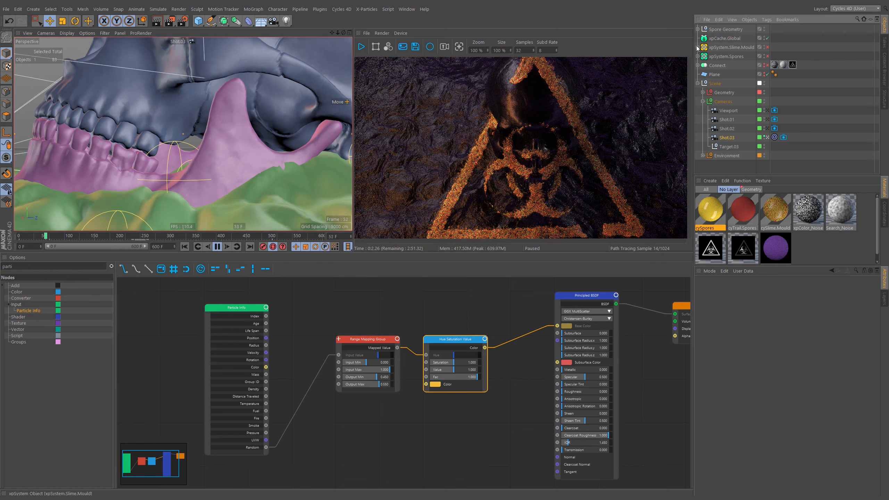
pyautogui.click(794, 47)
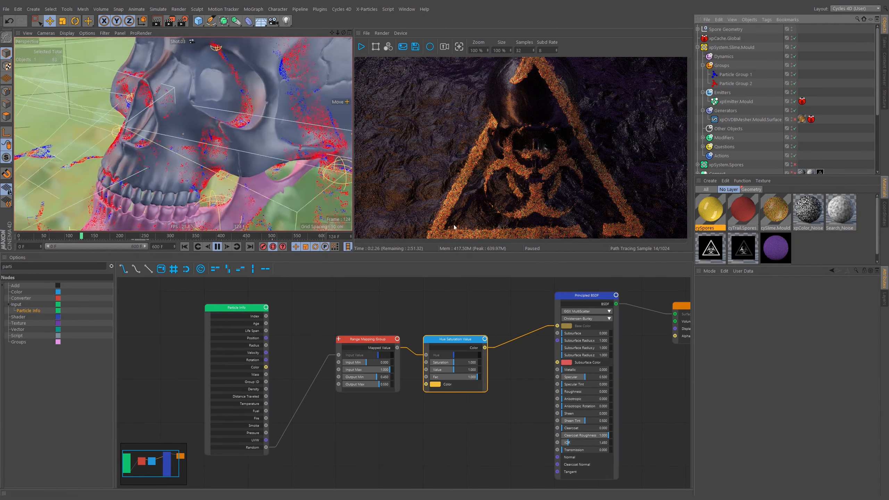
pyautogui.click(217, 247)
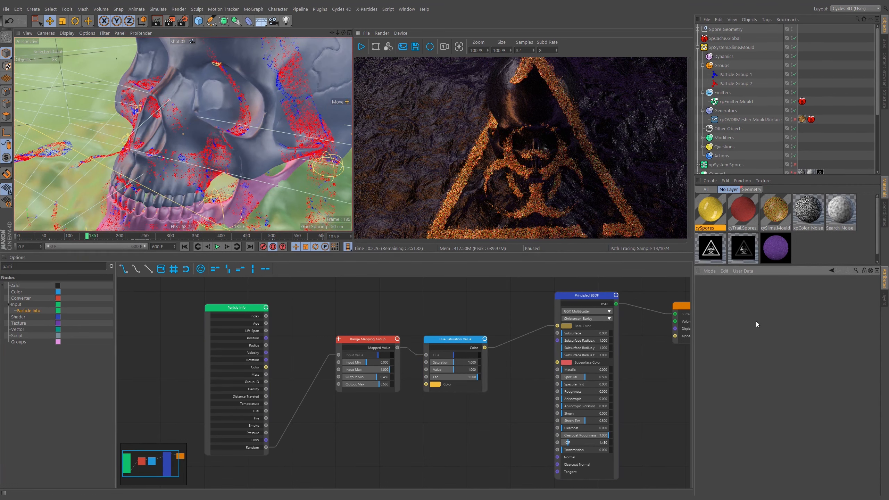
# Set the project's View Clipping to Large
pyautogui.hotkey('ctrl', 'd')
pyautogui.click(756, 413)
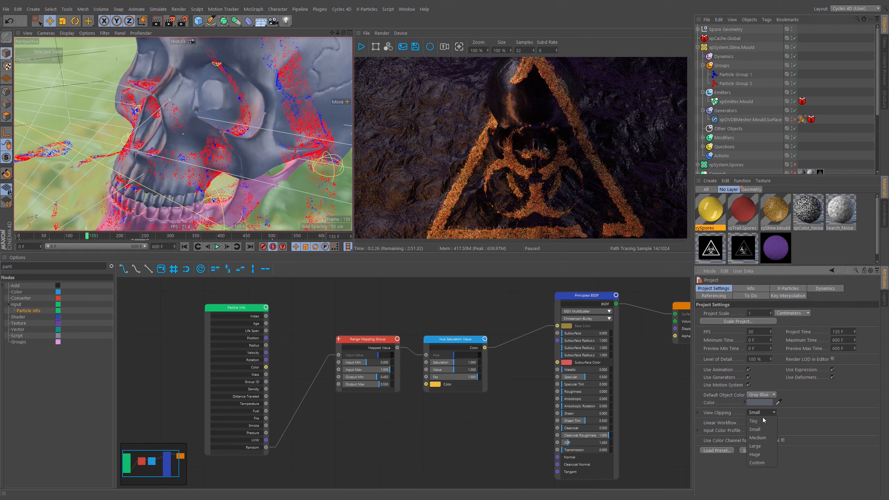
pyautogui.click(757, 446)
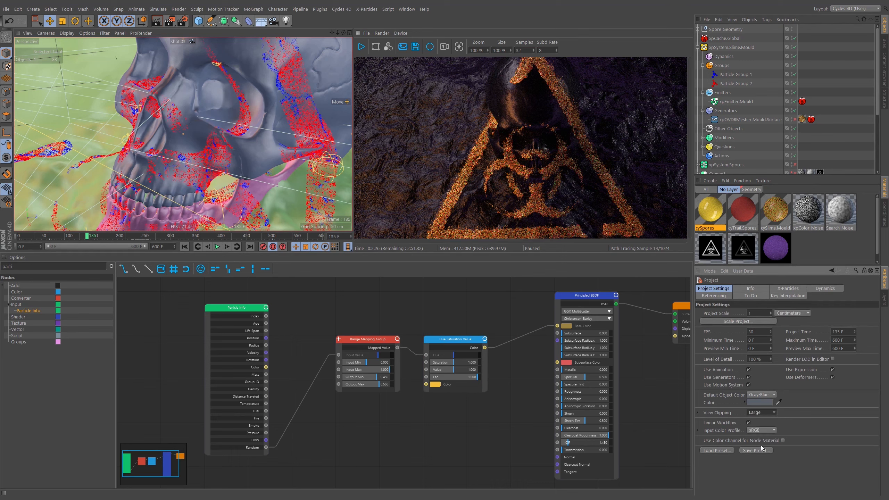
# Play and scrub the slime mould growth through Shot.03, enable xpSystem.Spores, and stop playback at frame 154
pyautogui.click(218, 247)
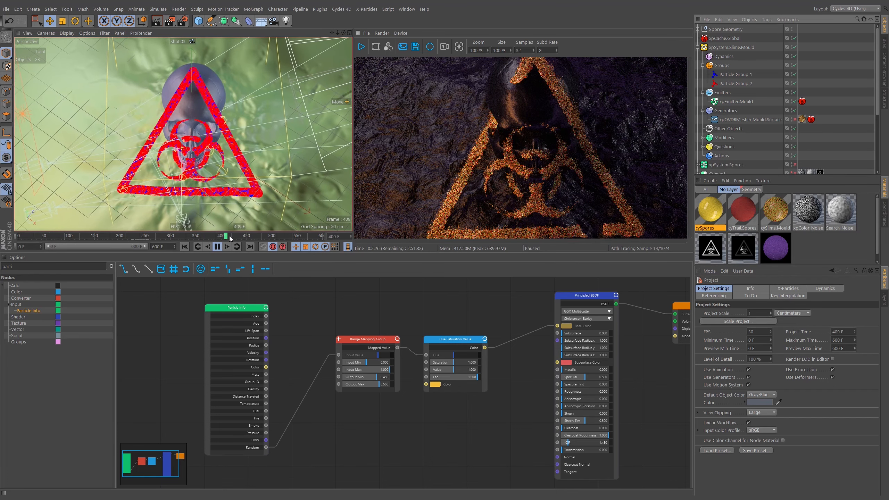
pyautogui.moveTo(247, 239); pyautogui.dragTo(62, 232)
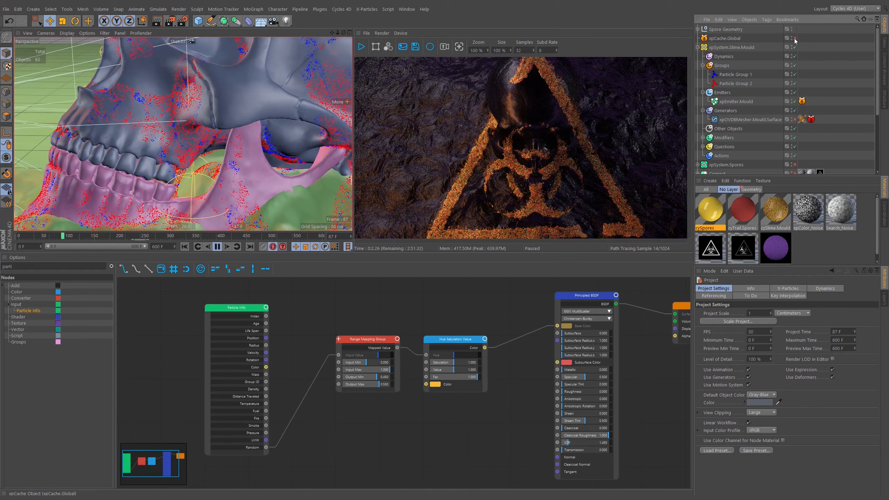
pyautogui.click(698, 48)
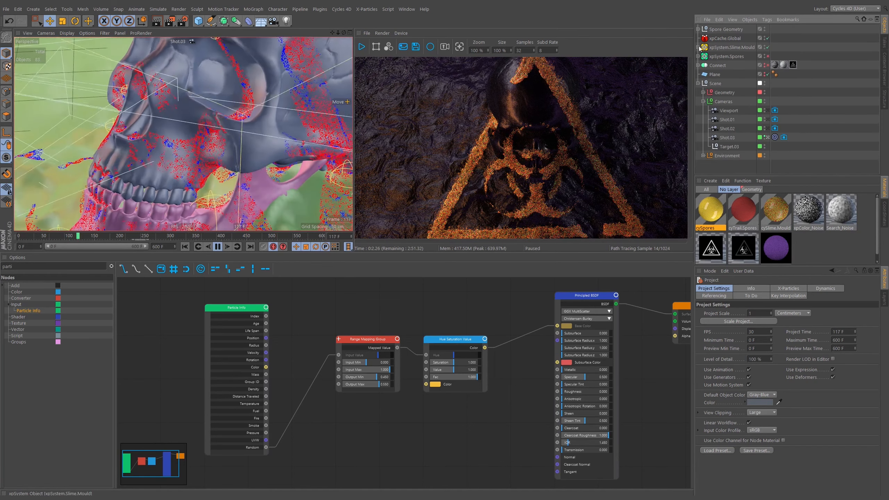
pyautogui.click(767, 56)
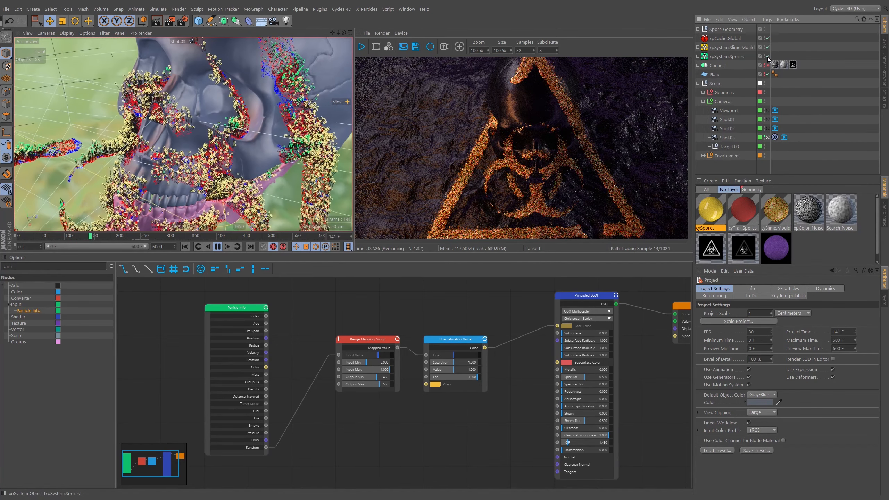
pyautogui.click(216, 247)
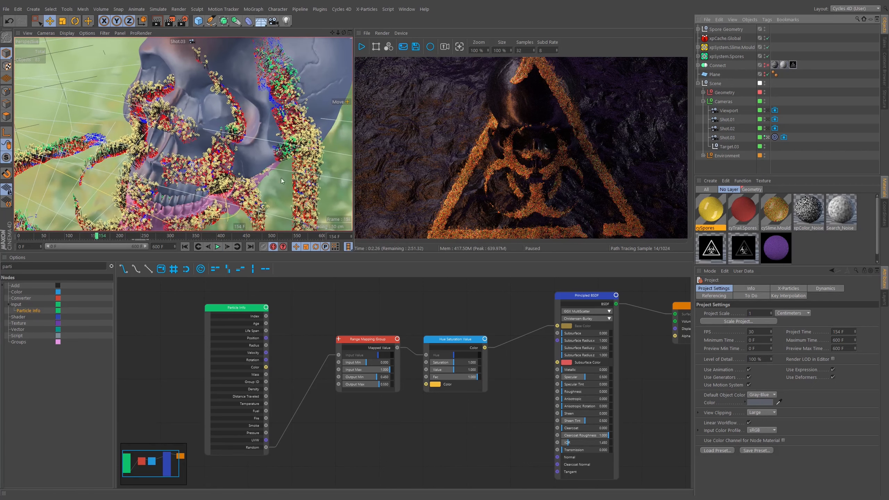
# Restart the live render, enable the slime mould's surface mesher, and advance to frame 157
pyautogui.click(361, 46)
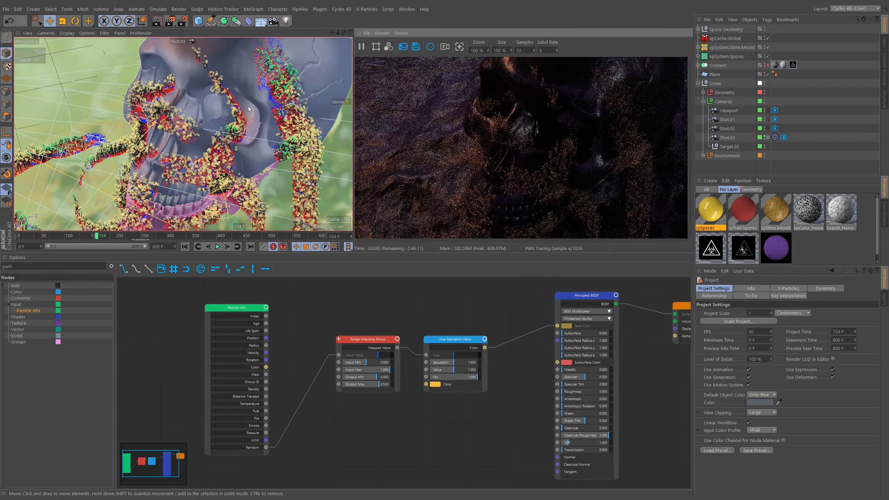
pyautogui.click(217, 248)
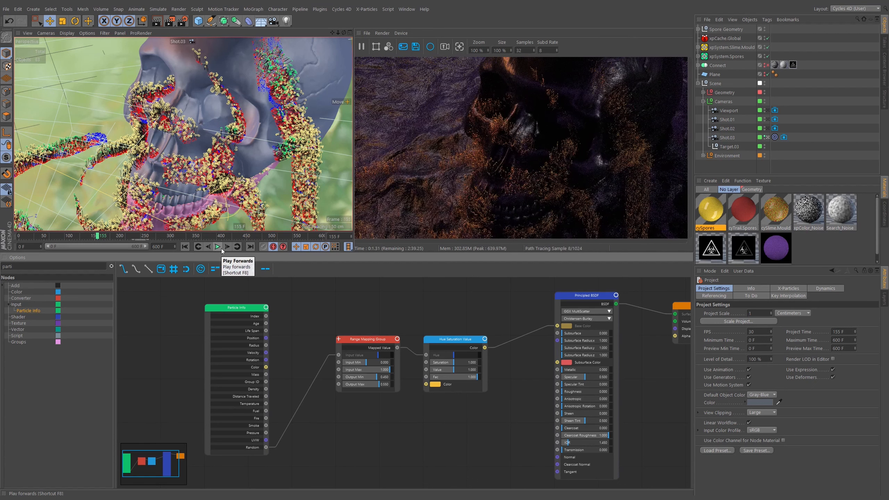
pyautogui.click(226, 247)
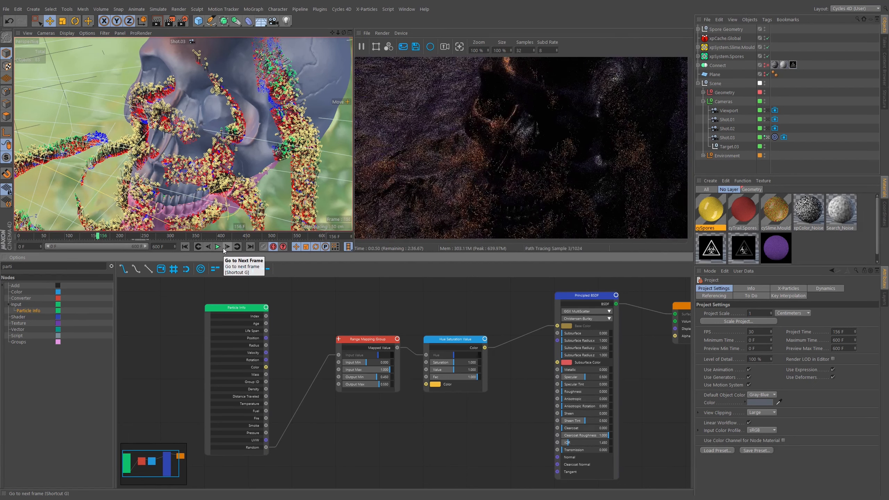
pyautogui.click(699, 47)
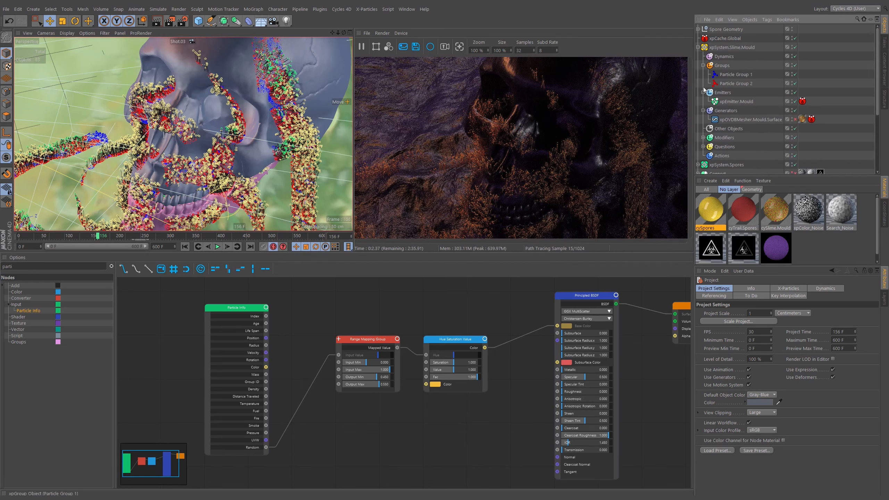
pyautogui.click(698, 47)
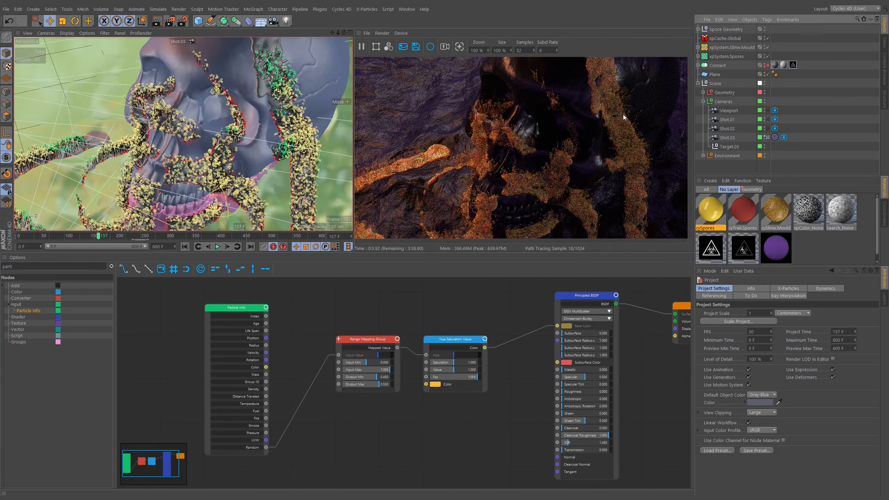
# Set the depth of field aperture size of Shot.03's Cycles camera tag to 0.1
pyautogui.click(784, 137)
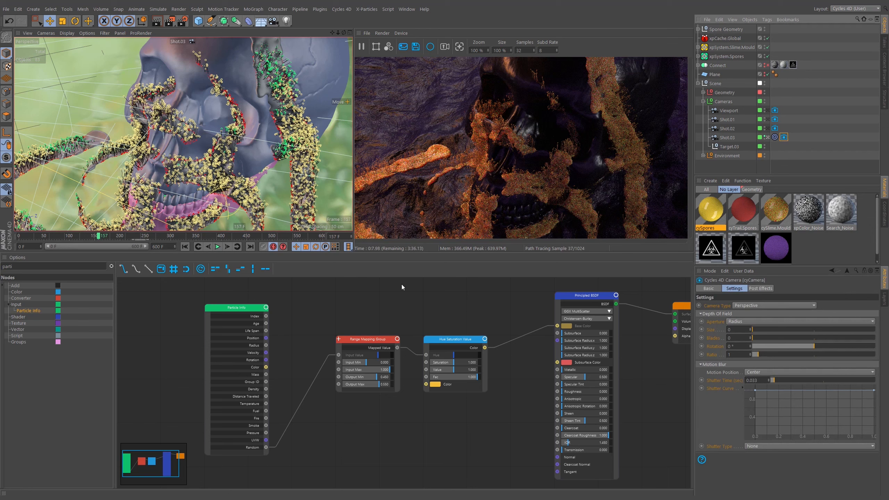
pyautogui.click(274, 249)
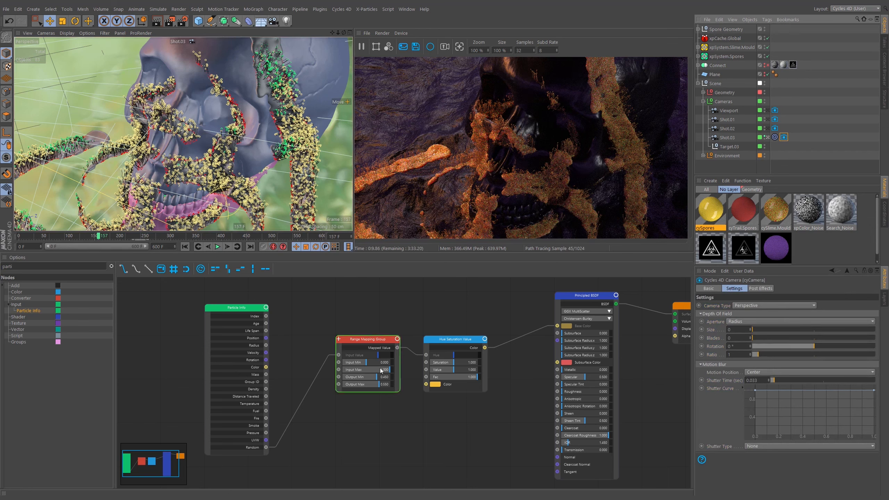
pyautogui.doubleClick(738, 330)
pyautogui.write('0.1')
pyautogui.press('Return')
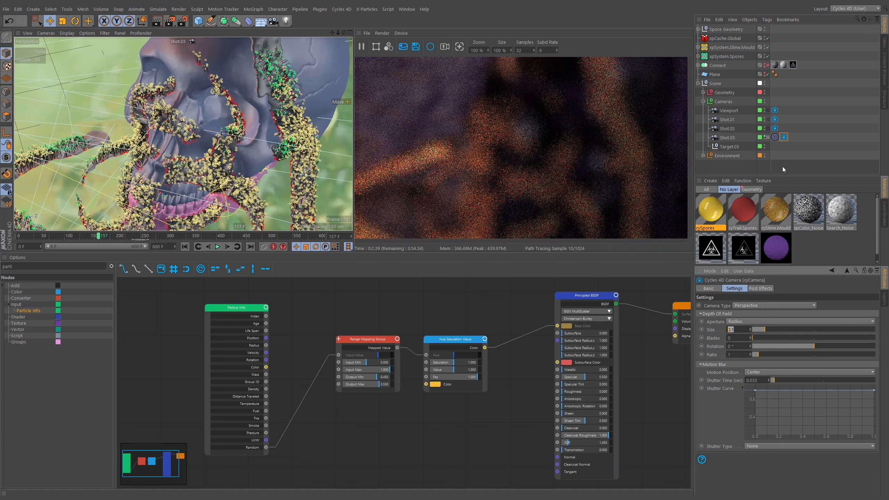
# Try focusing Shot.03 with Use Target Object and reopen its Cycles camera tag settings
pyautogui.click(728, 137)
pyautogui.click(767, 289)
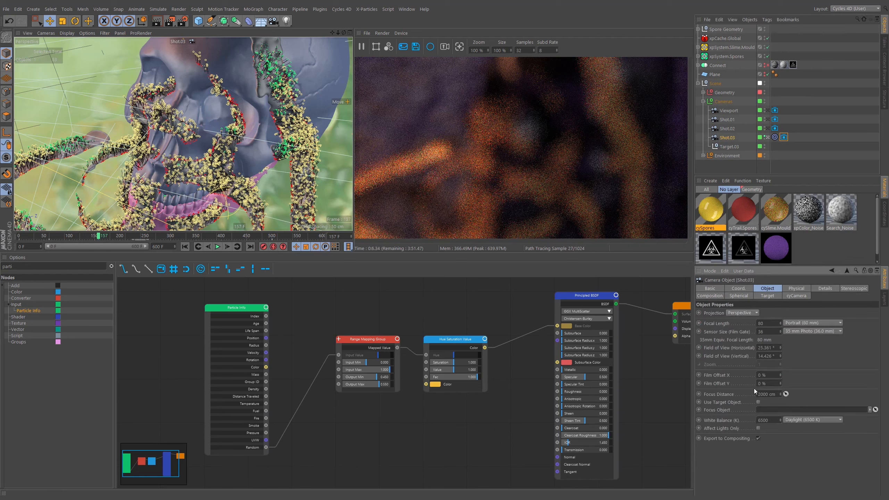
pyautogui.click(759, 402)
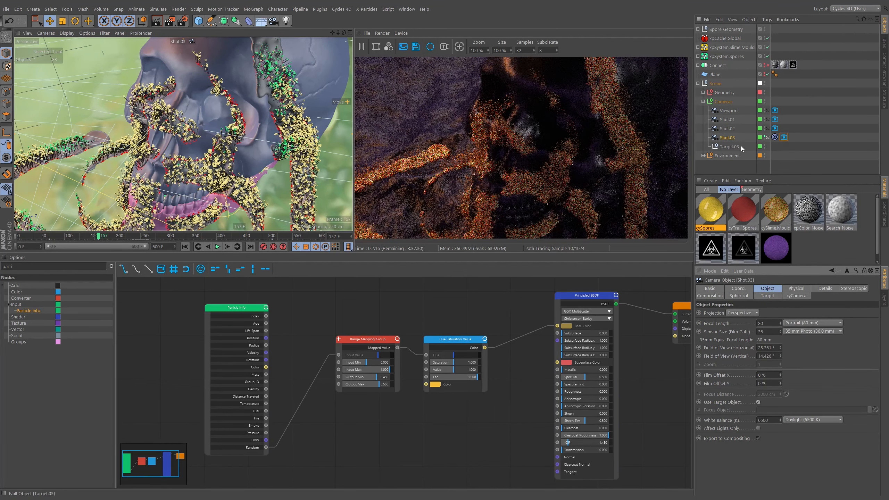
pyautogui.click(784, 137)
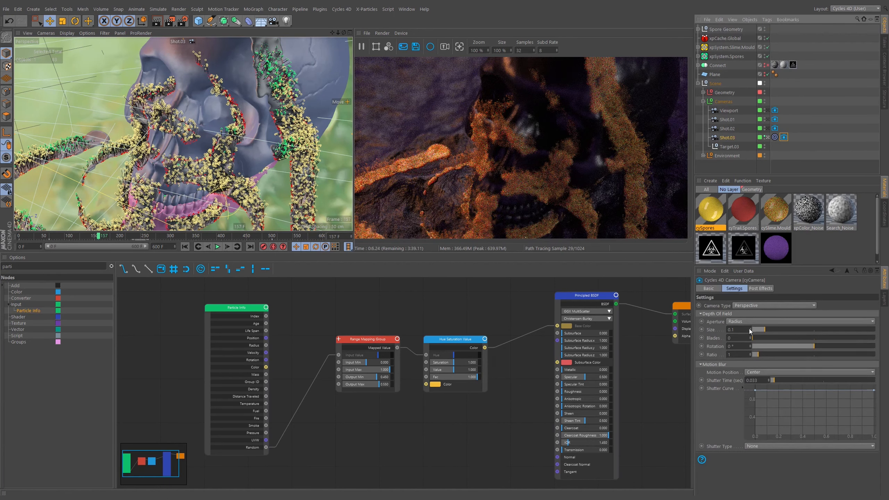
# Duplicate the Target.03 null and rename the copy Focus.03
pyautogui.click(731, 147)
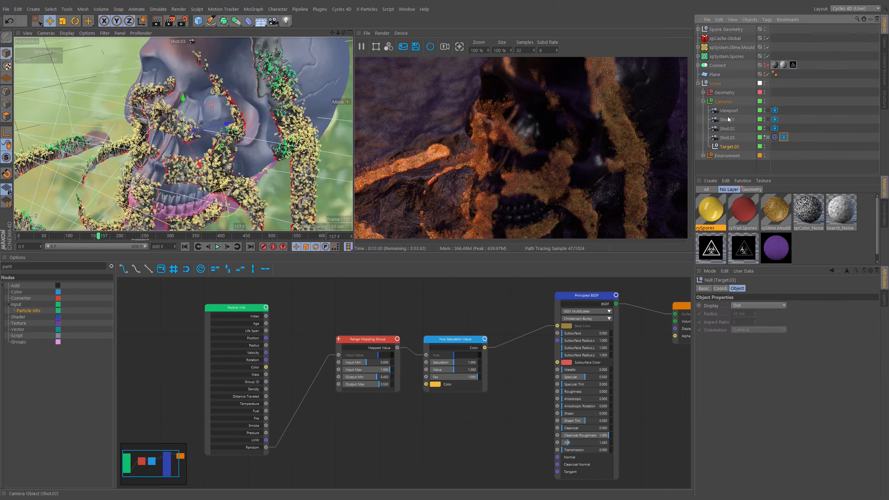
pyautogui.keyDown('ctrl'); pyautogui.moveTo(729, 149); pyautogui.dragTo(730, 151); pyautogui.keyUp('ctrl')
pyautogui.doubleClick(730, 155)
pyautogui.write('Foc')
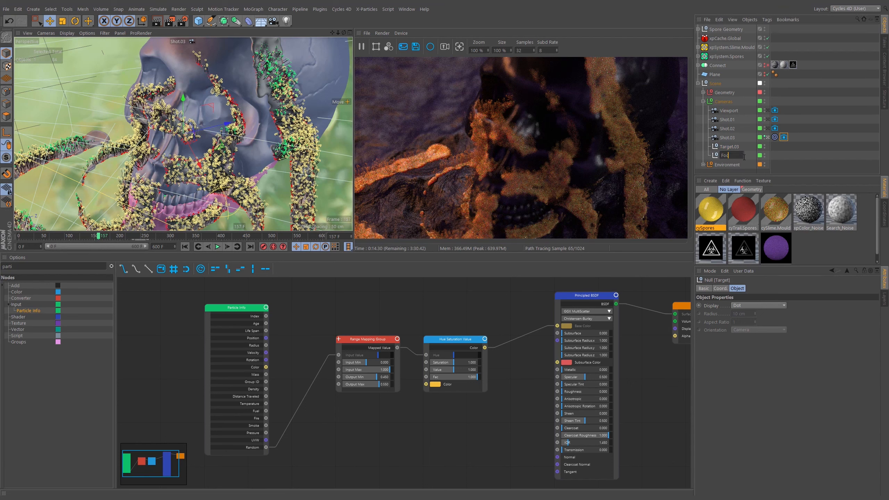
pyautogui.write('us.03')
pyautogui.press('Return')
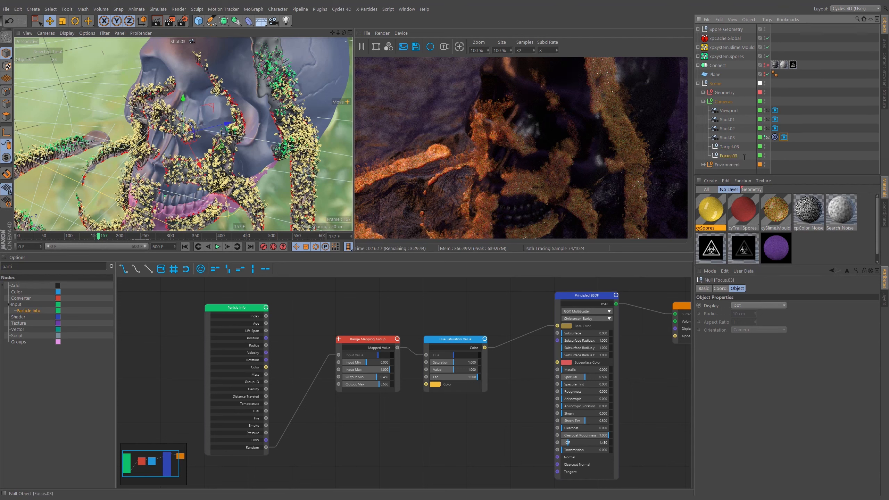
# Turn off Use Target Object on Shot.03 and assign the Focus.03 null as its Focus Object
pyautogui.click(732, 137)
pyautogui.click(785, 137)
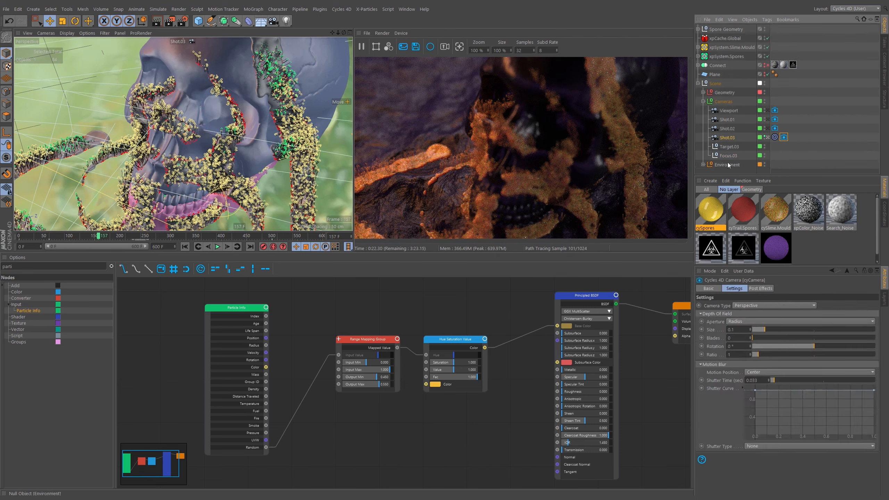
pyautogui.click(728, 138)
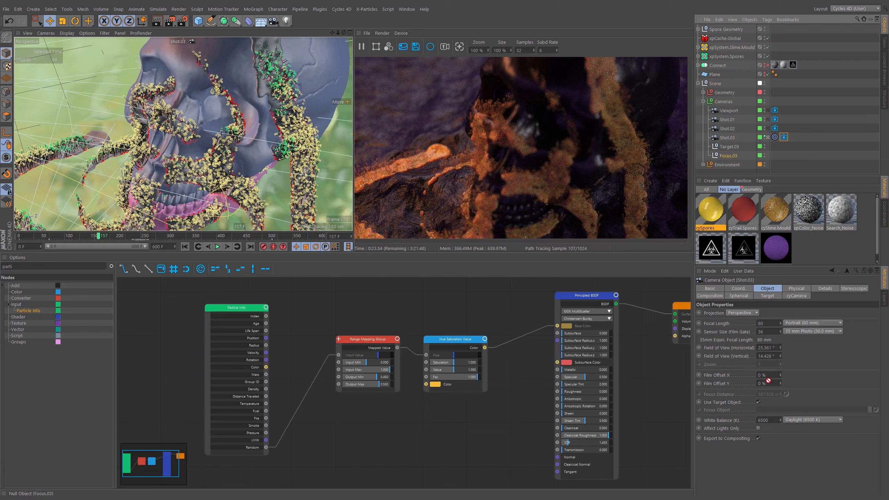
pyautogui.moveTo(768, 381); pyautogui.dragTo(762, 403)
pyautogui.click(759, 402)
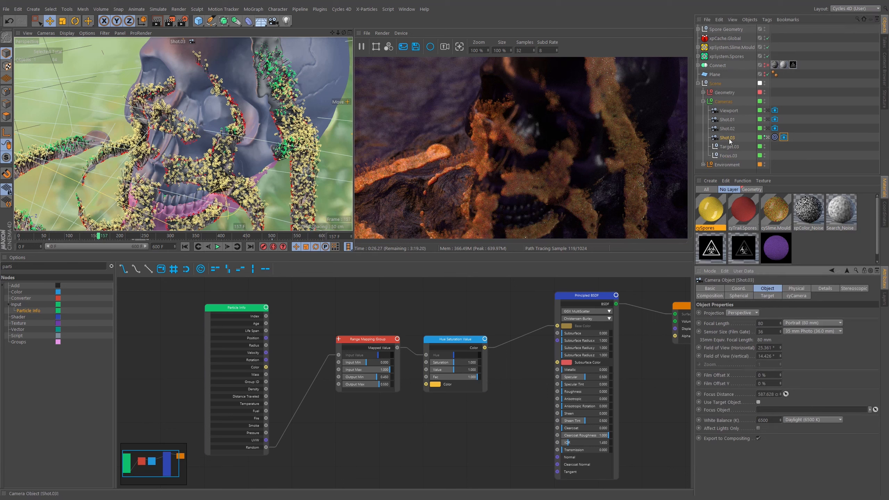
pyautogui.moveTo(728, 155); pyautogui.dragTo(736, 184)
pyautogui.moveTo(780, 417); pyautogui.dragTo(785, 413)
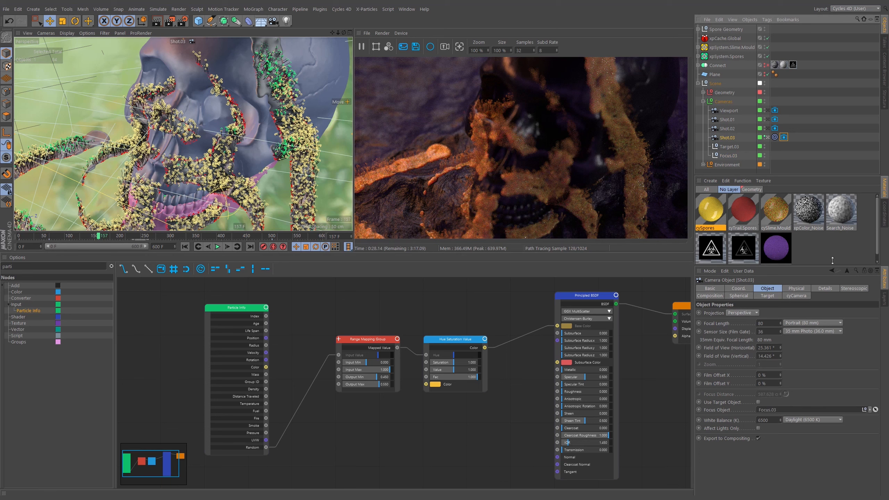
# Enable snapping with Vertex Snap off and Polygon Snap on, and move the Focus.03 null across the skull's face toward the nose
pyautogui.click(729, 155)
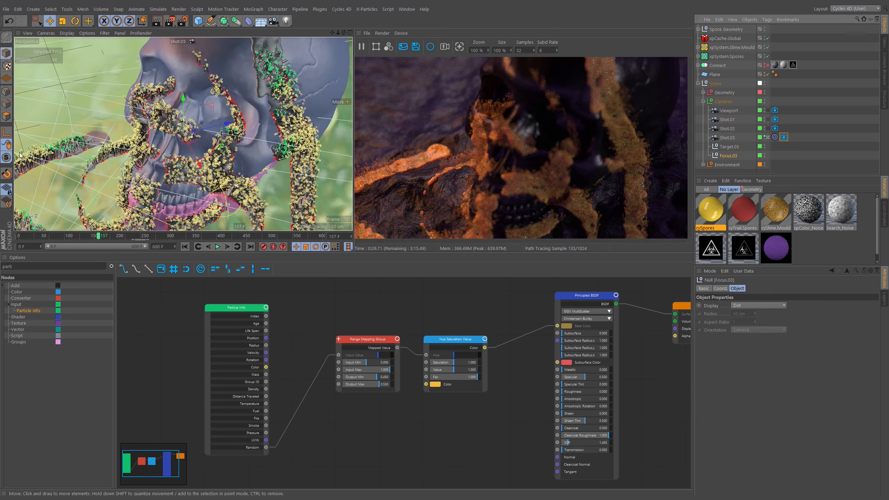
pyautogui.click(7, 190)
pyautogui.moveTo(35, 171); pyautogui.dragTo(381, 35)
pyautogui.click(361, 50)
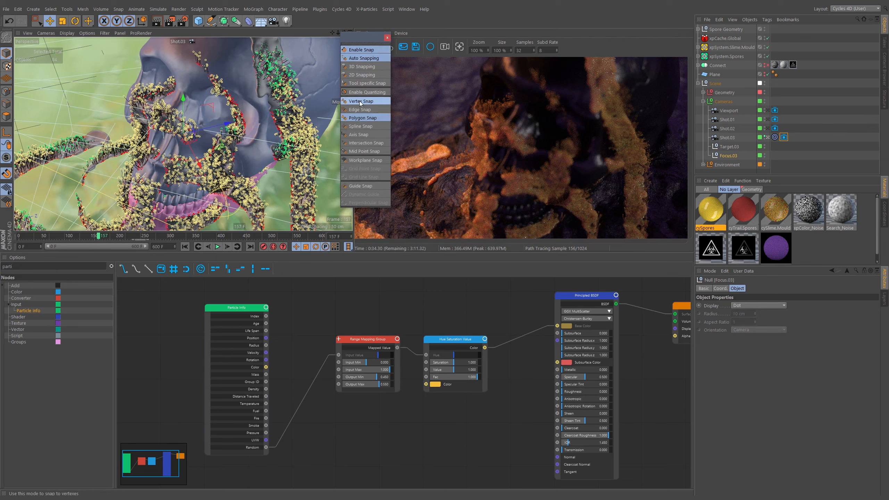
pyautogui.click(360, 103)
pyautogui.moveTo(204, 148); pyautogui.dragTo(198, 153)
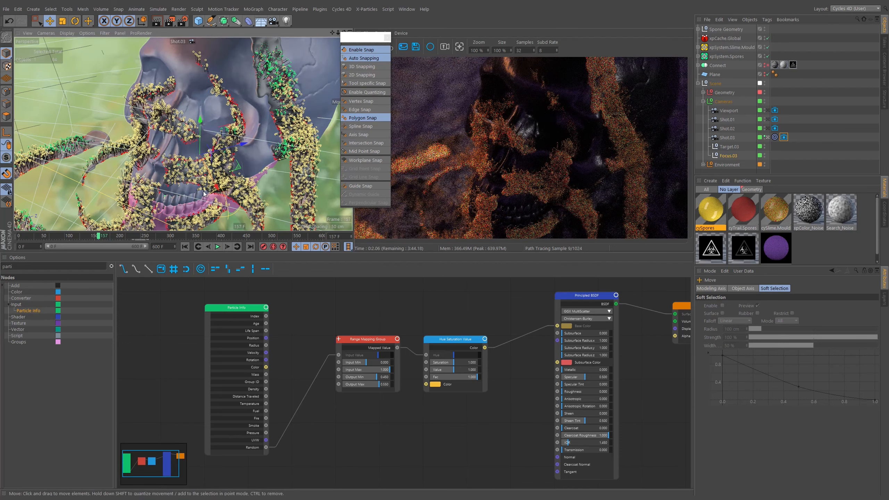
pyautogui.moveTo(189, 151)
pyautogui.mouseDown()
pyautogui.moveTo(165, 170)
pyautogui.moveTo(182, 160)
pyautogui.mouseUp()
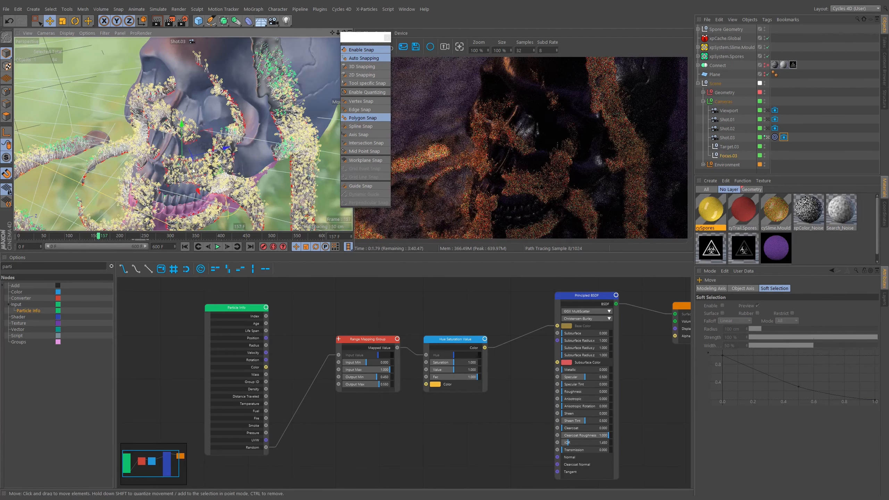
# Adjust the depth of field size on Shot.03's Cycles camera tag and try the F-Stop aperture
pyautogui.click(784, 138)
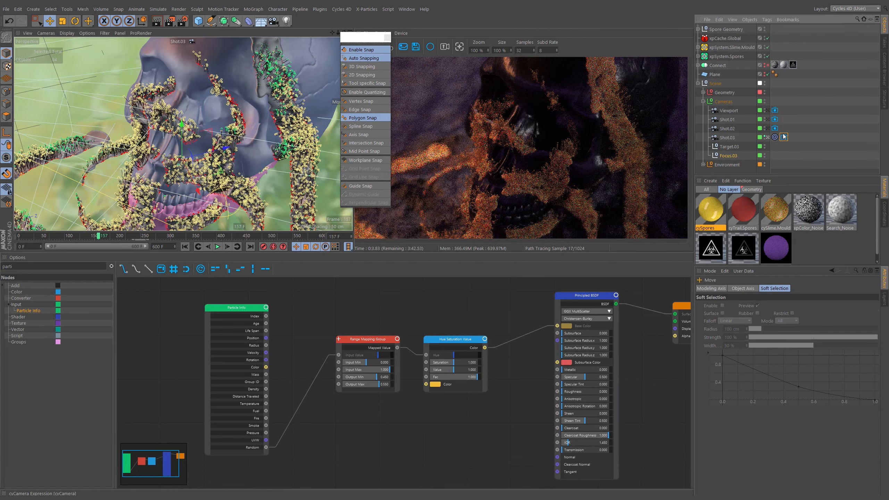
pyautogui.click(740, 329)
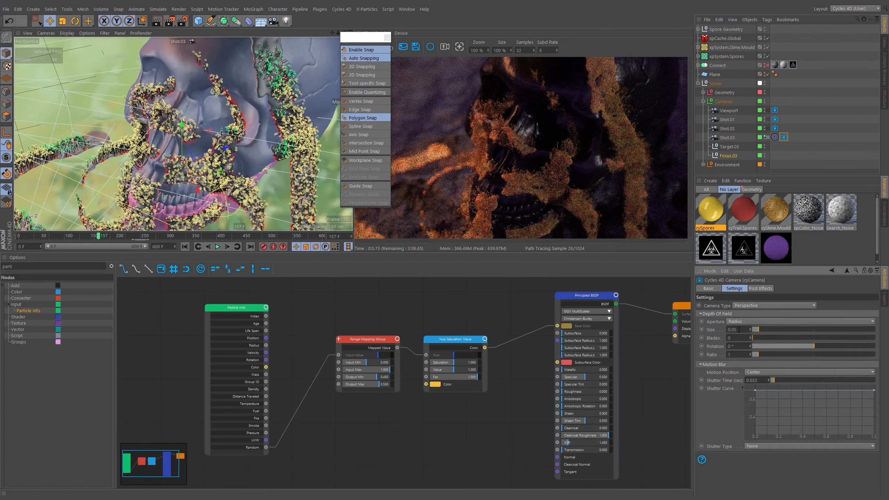
pyautogui.press('Return')
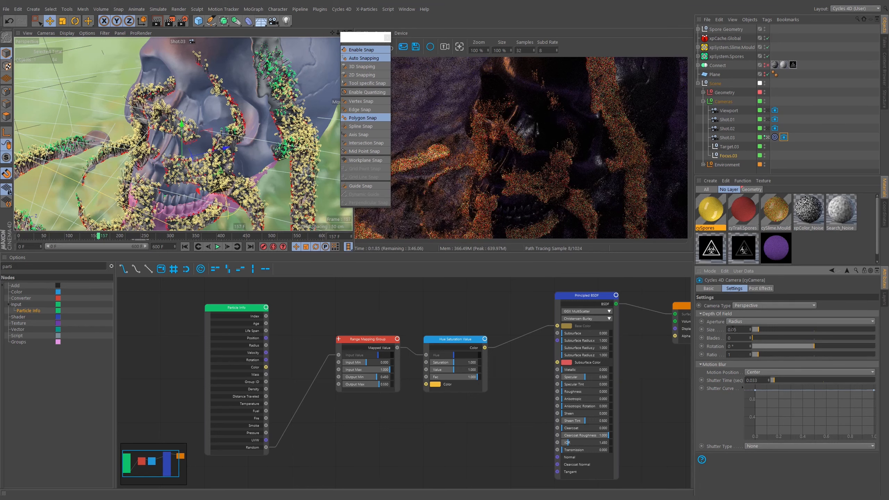
pyautogui.click(735, 322)
pyautogui.click(739, 338)
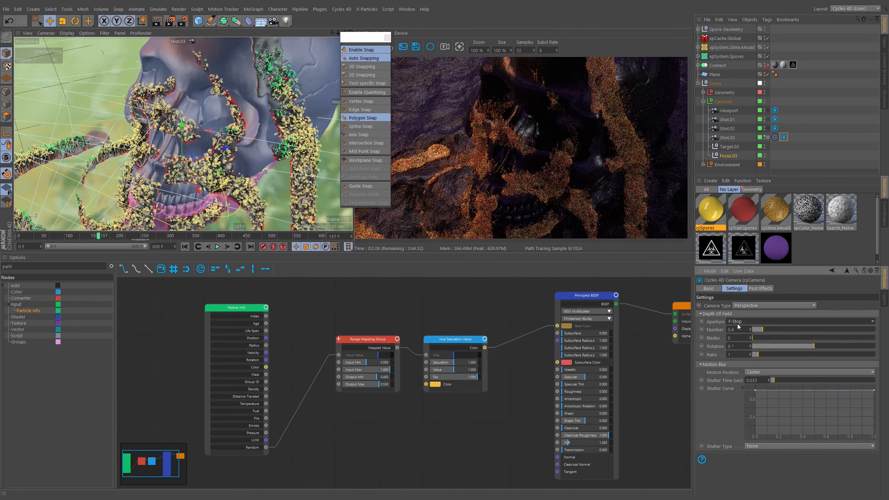
pyautogui.click(308, 62)
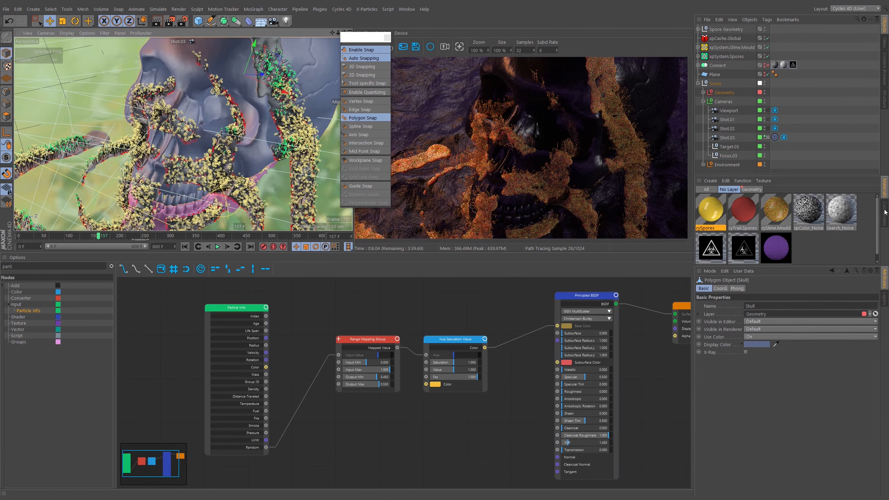
pyautogui.click(886, 195)
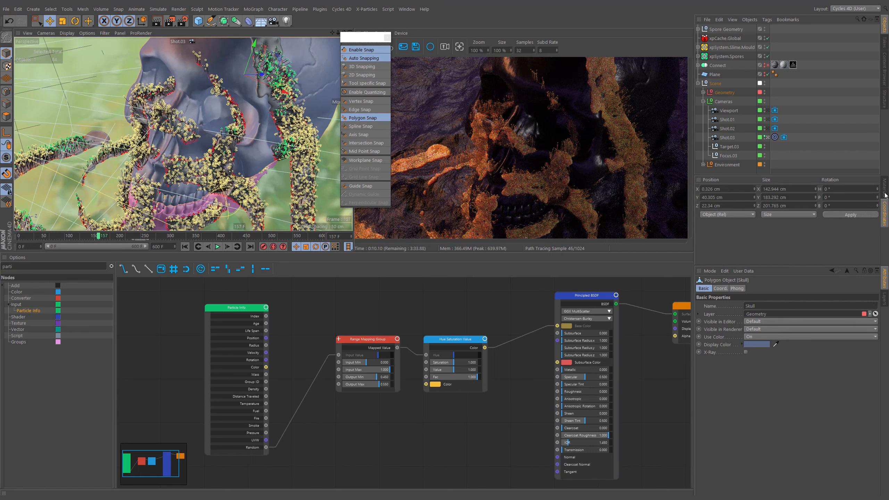
pyautogui.click(885, 187)
# Set the depth of field aperture on Shot.03's Cycles camera tag to Radius with a size of 0.03
pyautogui.click(784, 138)
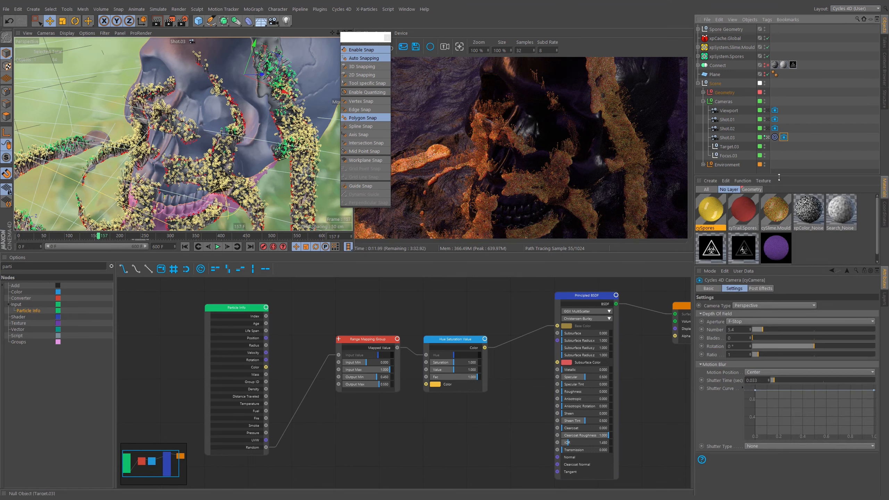
pyautogui.click(749, 321)
pyautogui.click(748, 332)
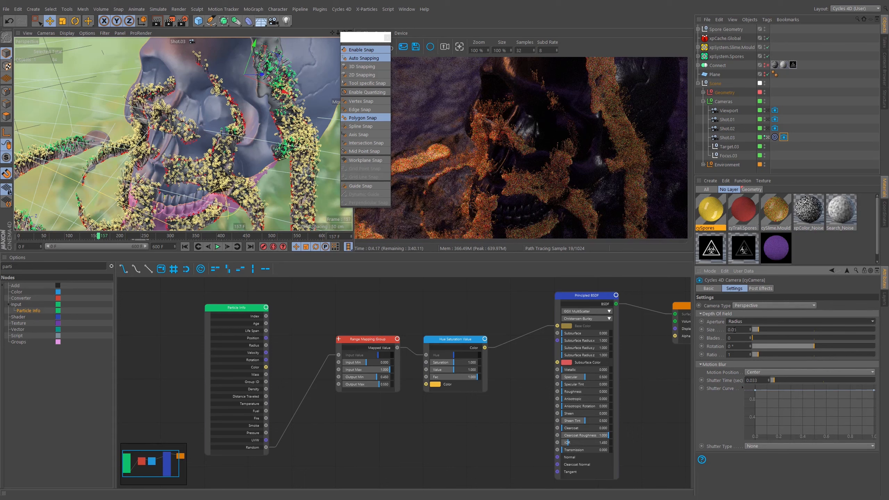
pyautogui.moveTo(735, 330); pyautogui.dragTo(739, 329)
pyautogui.write('3')
pyautogui.press('Return')
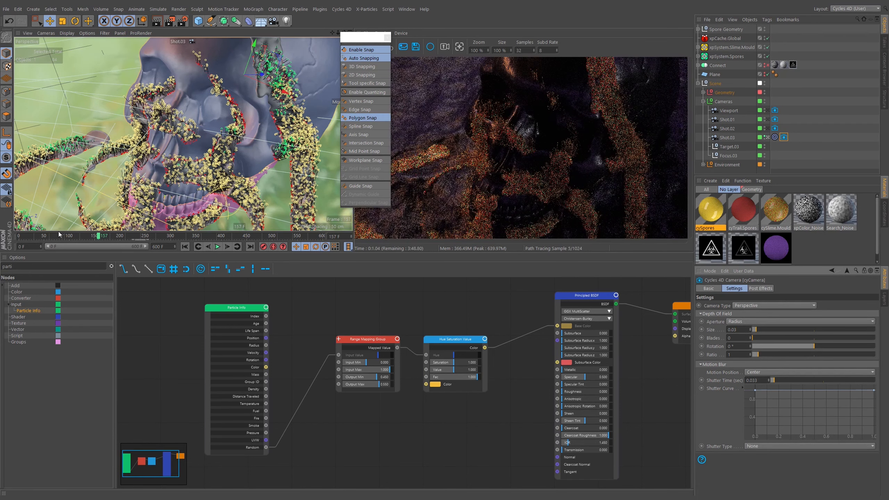
# Preview Shot.03's depth of field at frames 0, 100 and 257, and close the floating snap options
pyautogui.click(14, 237)
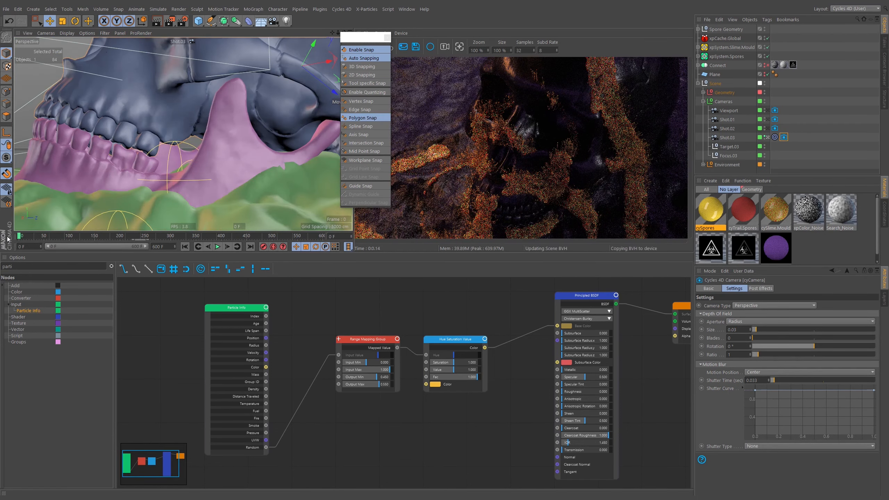
pyautogui.click(70, 237)
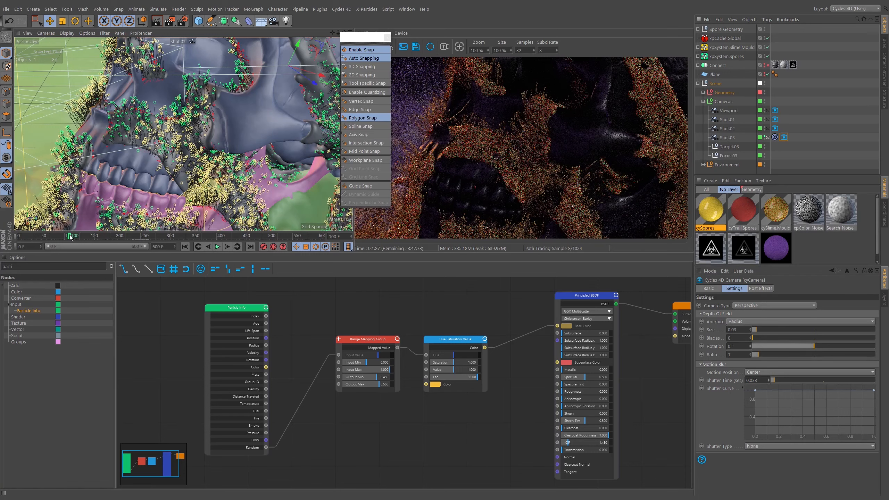
pyautogui.moveTo(364, 37); pyautogui.dragTo(281, 53)
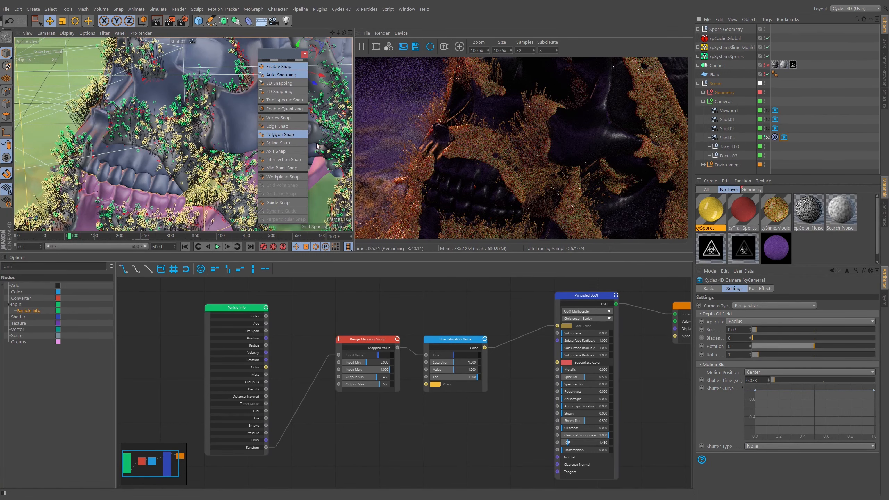
pyautogui.click(305, 54)
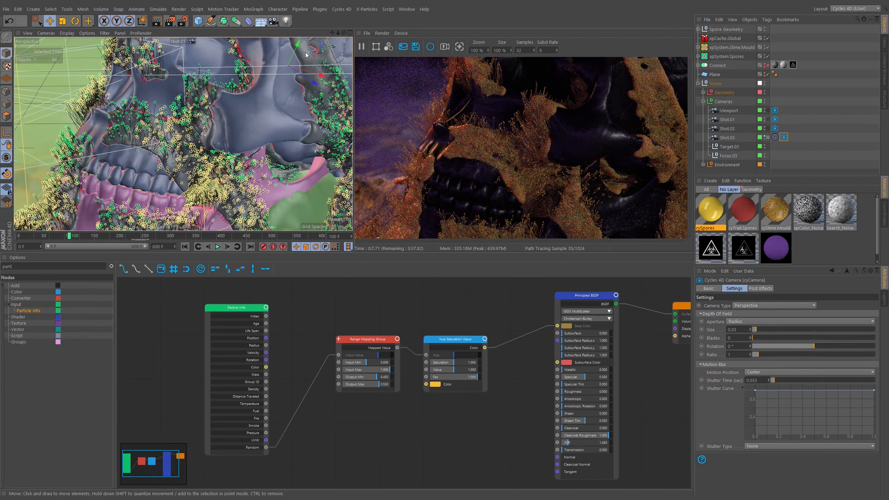
pyautogui.click(151, 236)
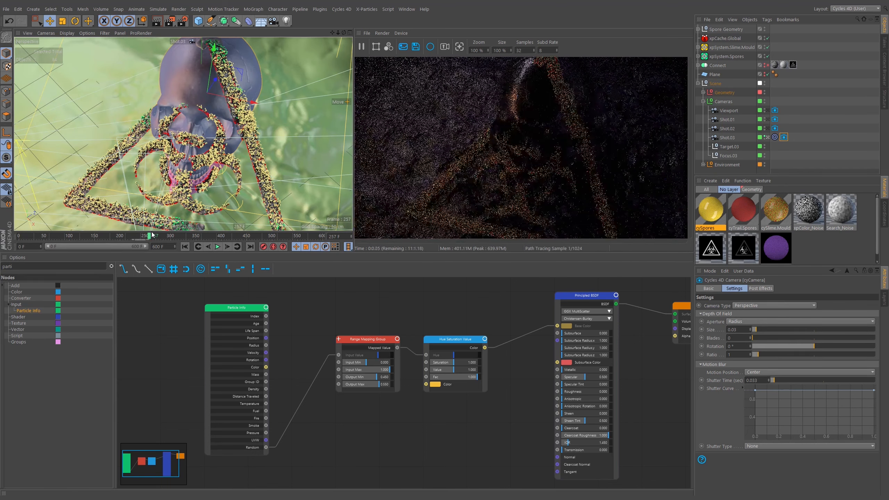
# Look through Shot.02 and pick its focus distance on the spores beside the jaw
pyautogui.click(767, 129)
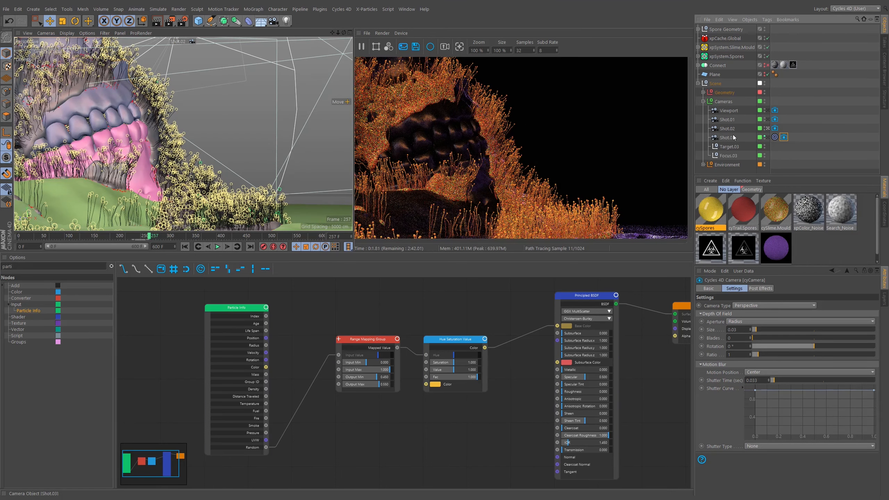
pyautogui.click(729, 145)
pyautogui.click(729, 129)
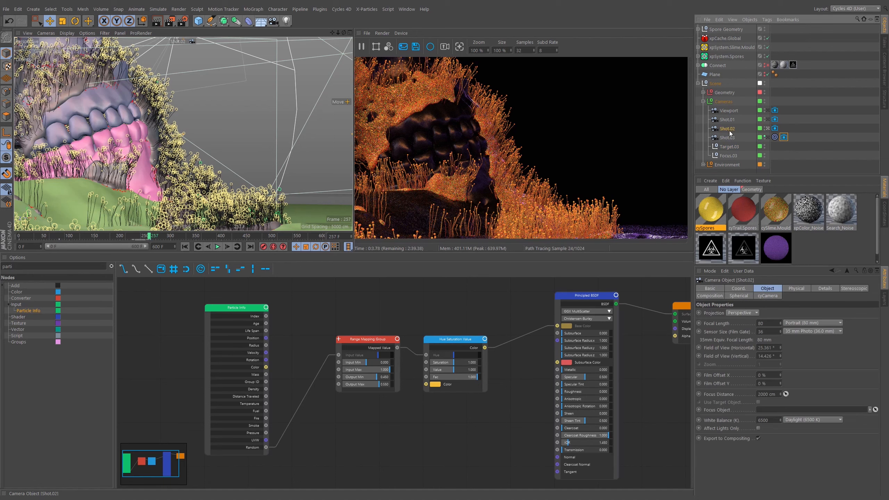
pyautogui.click(155, 154)
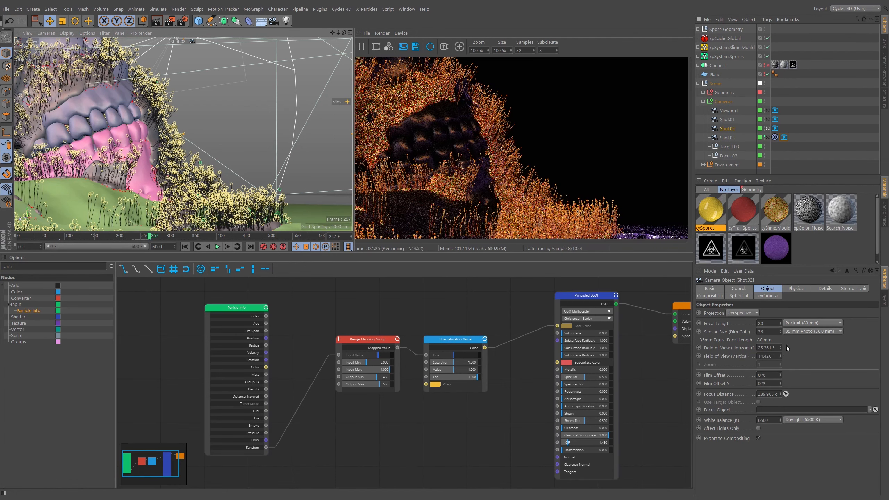
# Set the depth of field size on Shot.02's Cycles camera tag to 0.05
pyautogui.click(774, 128)
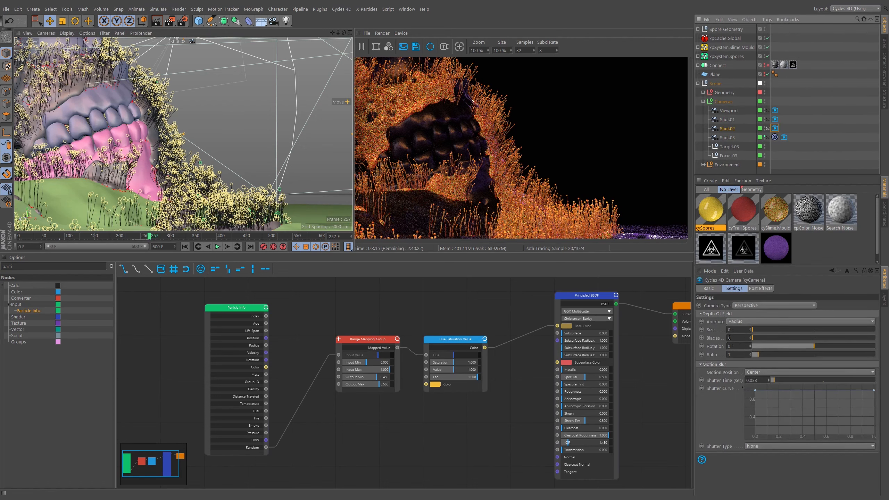
pyautogui.doubleClick(734, 330)
pyautogui.write('1')
pyautogui.press('Return')
pyautogui.write('0.05')
pyautogui.press('Return')
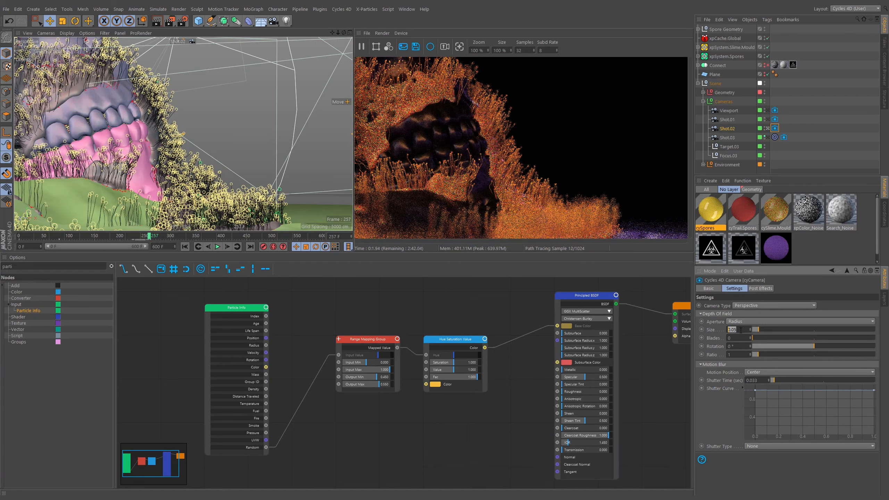
pyautogui.write('.025')
pyautogui.press('Return')
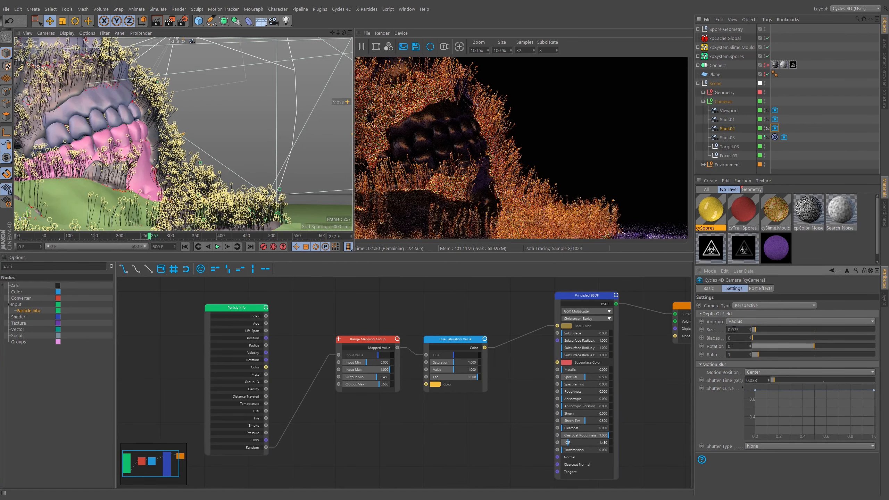
pyautogui.write('5')
pyautogui.press('Return')
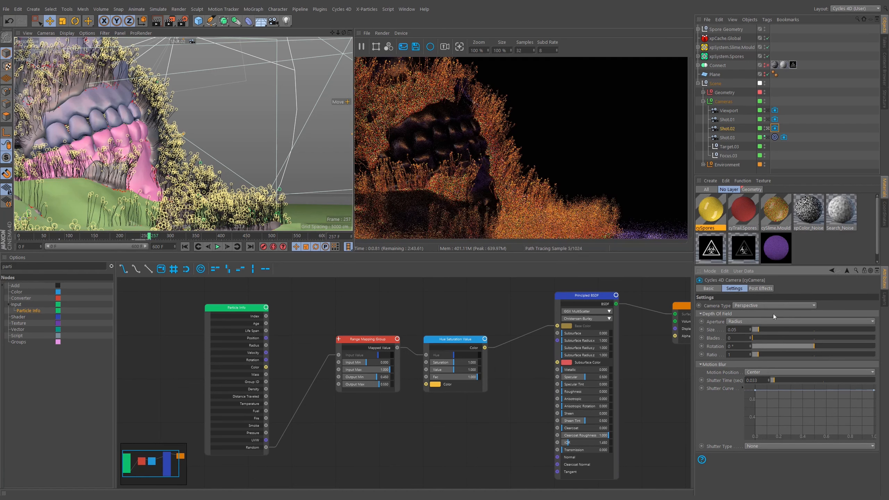
# Preview Shot.02 at frames 169 and 91, and switch the view to Shot.03
pyautogui.click(105, 236)
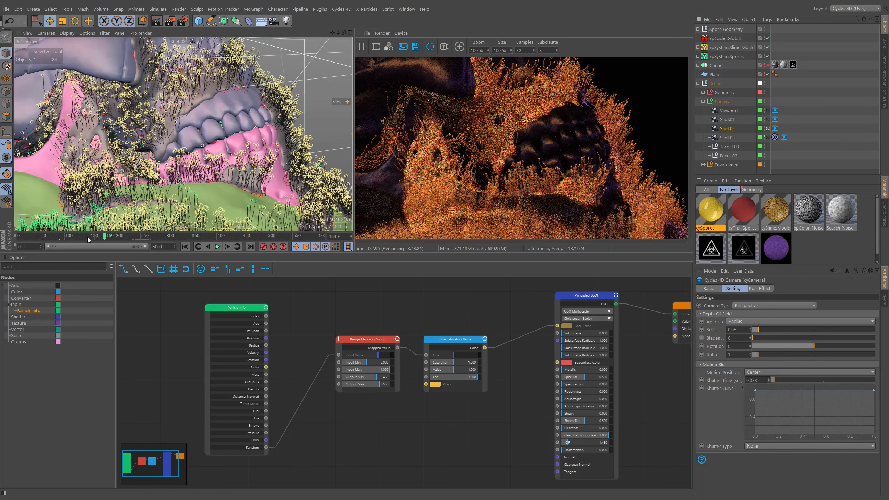
pyautogui.click(65, 237)
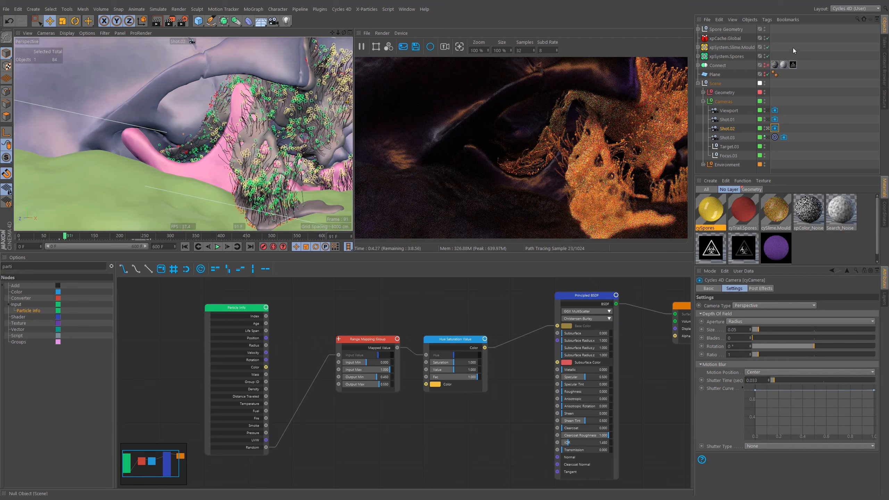
pyautogui.click(768, 138)
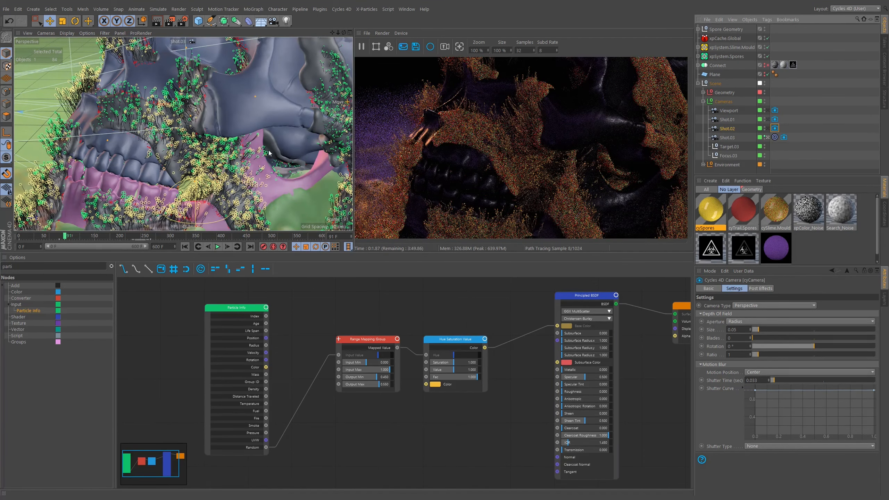
# Open the render settings and review the Cycles 4D Performance, Render Nodes, and Integrator & Sampling sections
pyautogui.click(183, 21)
pyautogui.moveTo(406, 22); pyautogui.dragTo(330, 219)
pyautogui.click(222, 220)
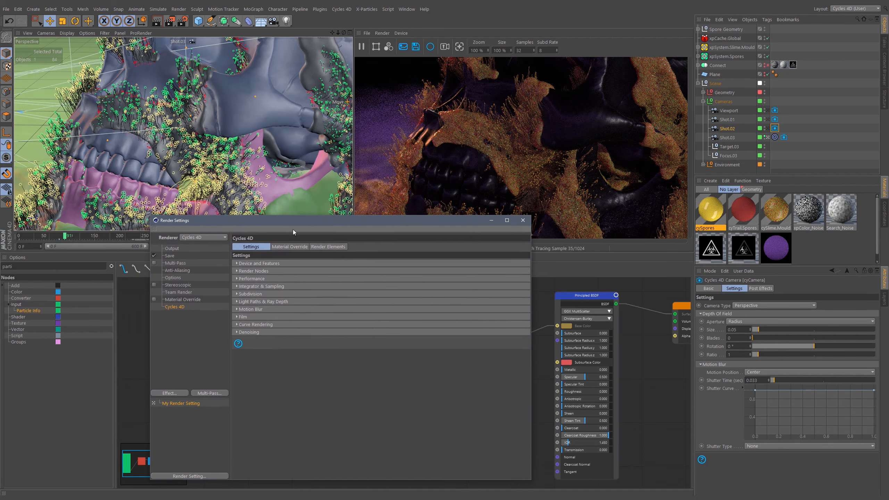
pyautogui.click(251, 278)
pyautogui.click(254, 278)
pyautogui.click(258, 270)
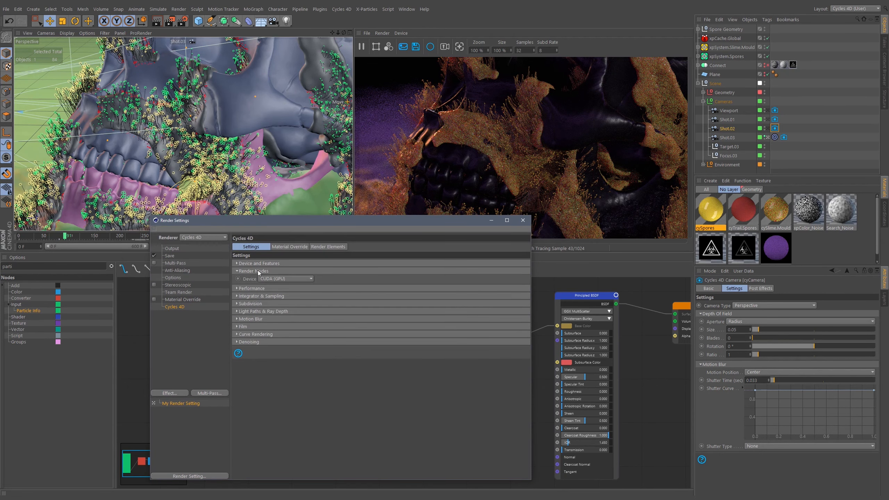
pyautogui.click(253, 272)
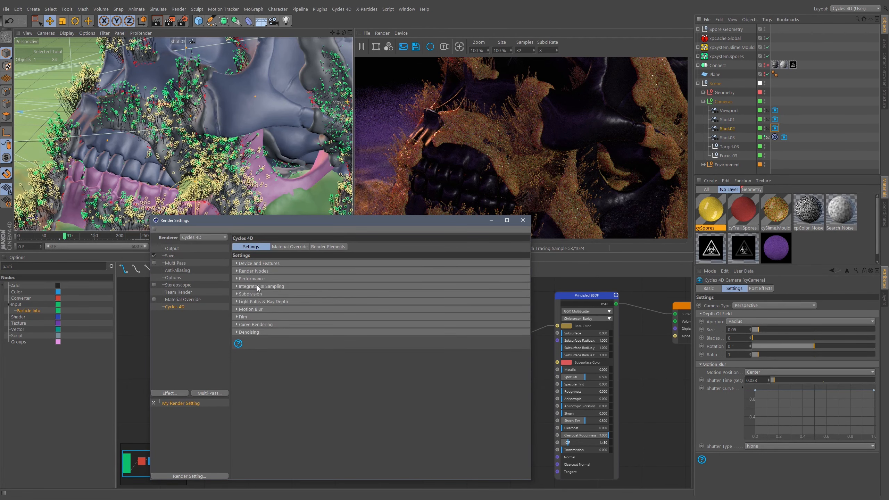
pyautogui.click(258, 287)
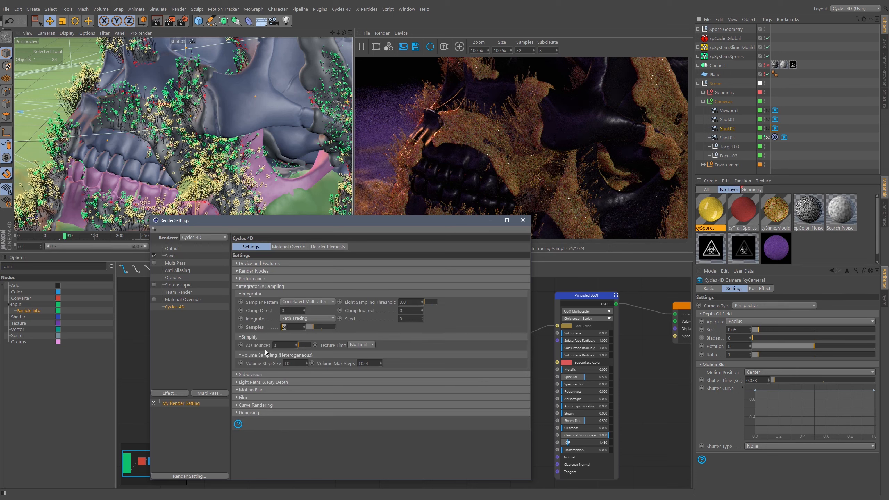
# Set the render output's frame range to Manual, from frame 0 to 500
pyautogui.click(174, 248)
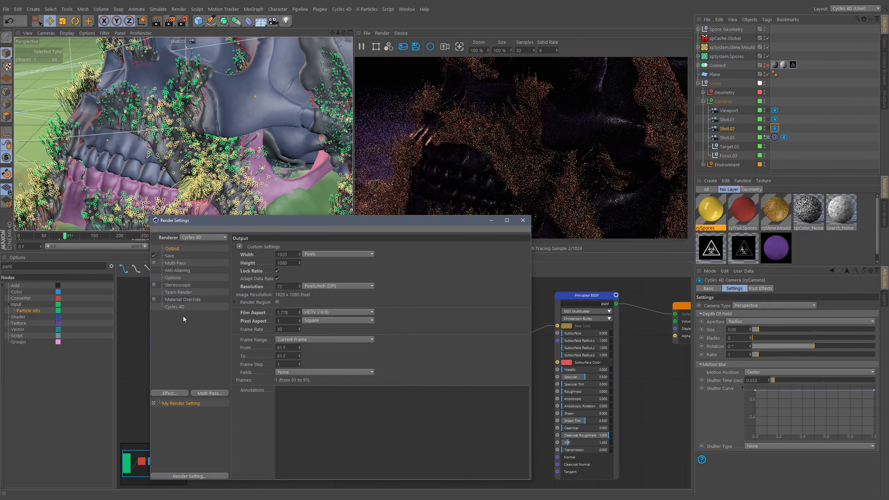
pyautogui.click(294, 340)
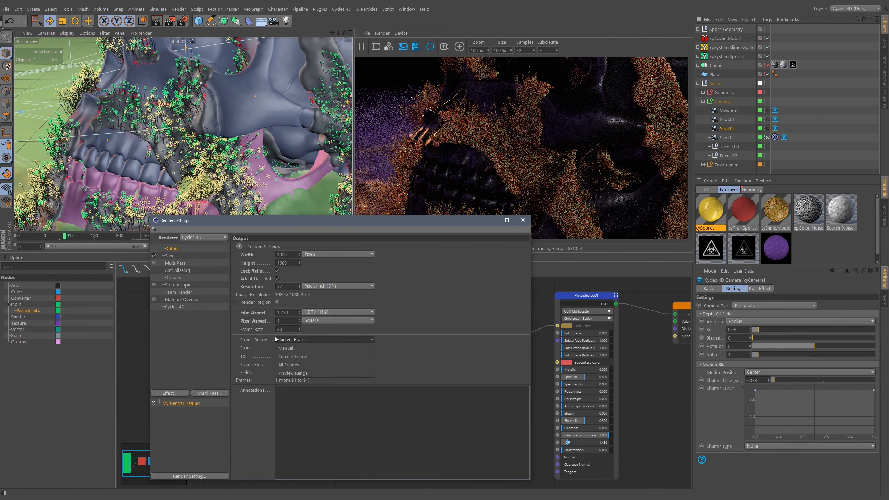
pyautogui.click(277, 335)
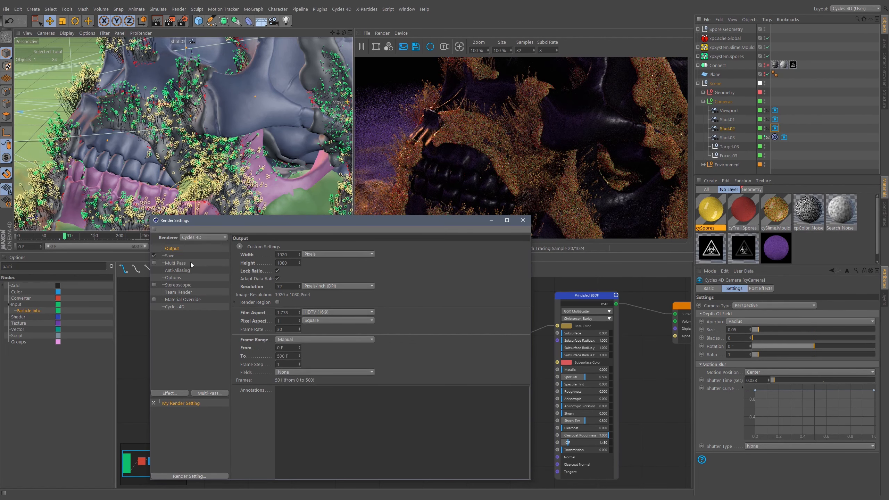
# Set the regular image's save format to OpenEXR with a depth of 16 Bit/Channel
pyautogui.click(178, 308)
pyautogui.click(170, 256)
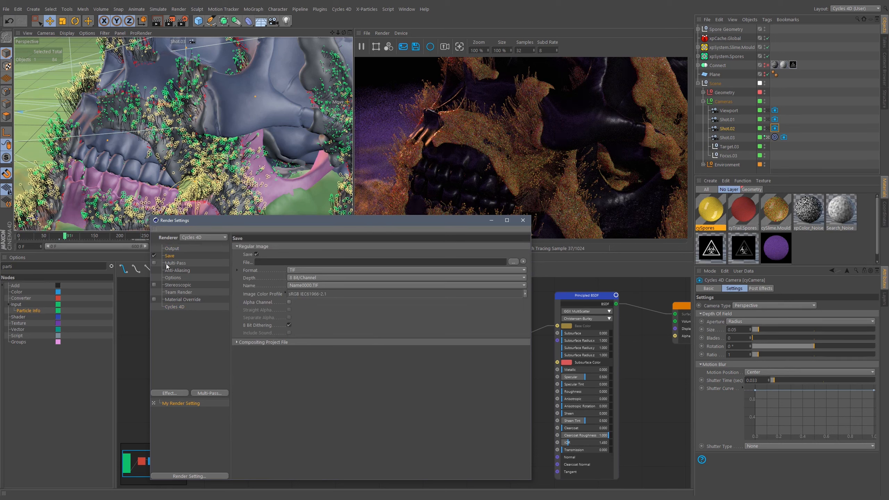
pyautogui.click(306, 270)
pyautogui.click(307, 338)
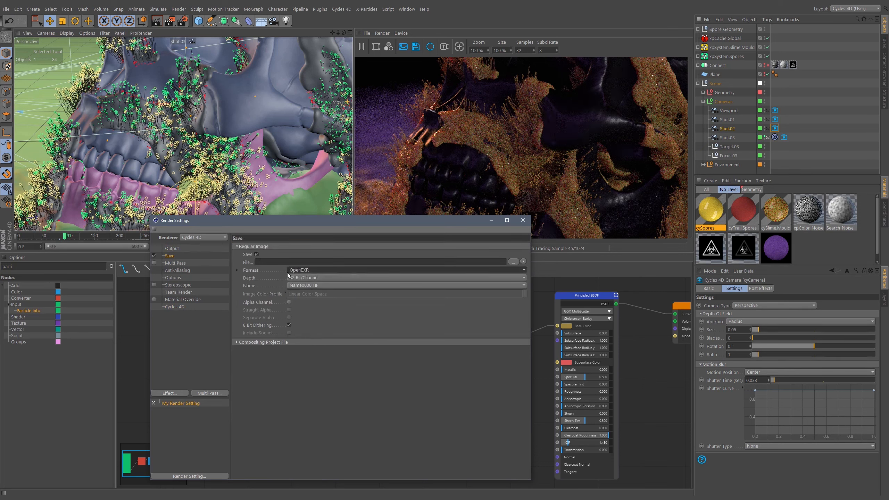
pyautogui.click(288, 277)
pyautogui.click(301, 282)
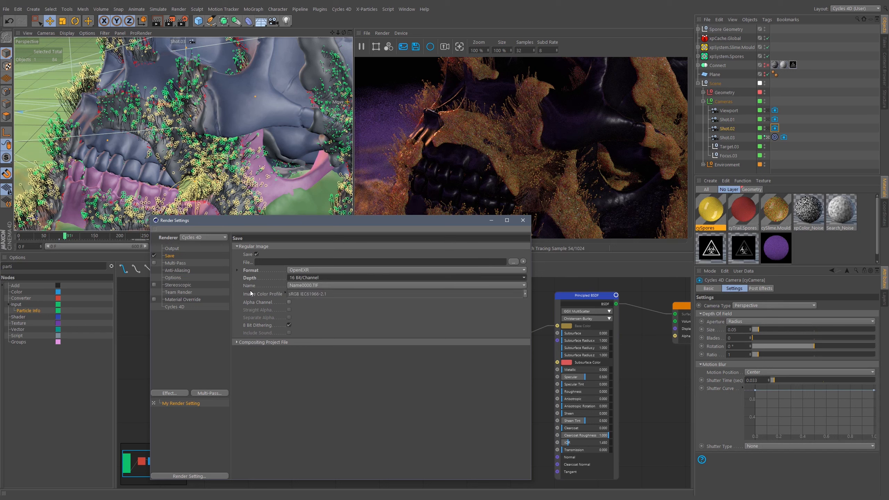
# Review the OpenEXR format's compression methods and 16-bit float option
pyautogui.click(238, 270)
pyautogui.click(306, 311)
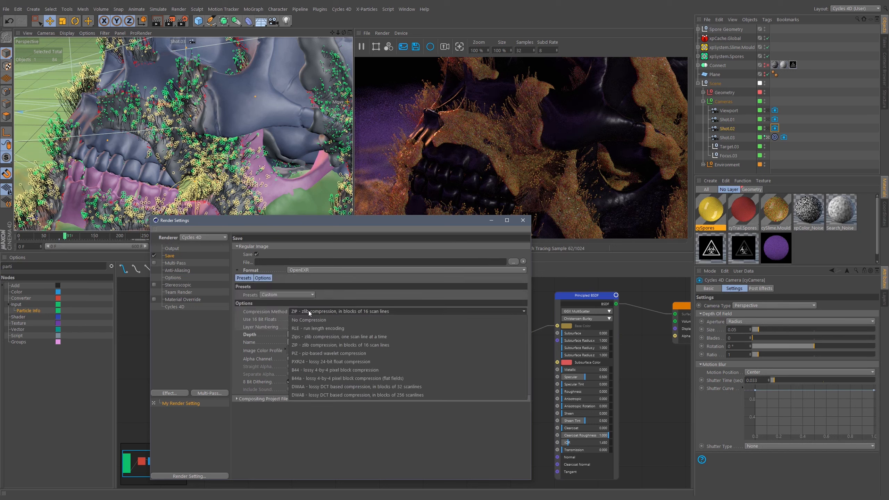
pyautogui.click(312, 310)
pyautogui.click(314, 309)
pyautogui.click(303, 308)
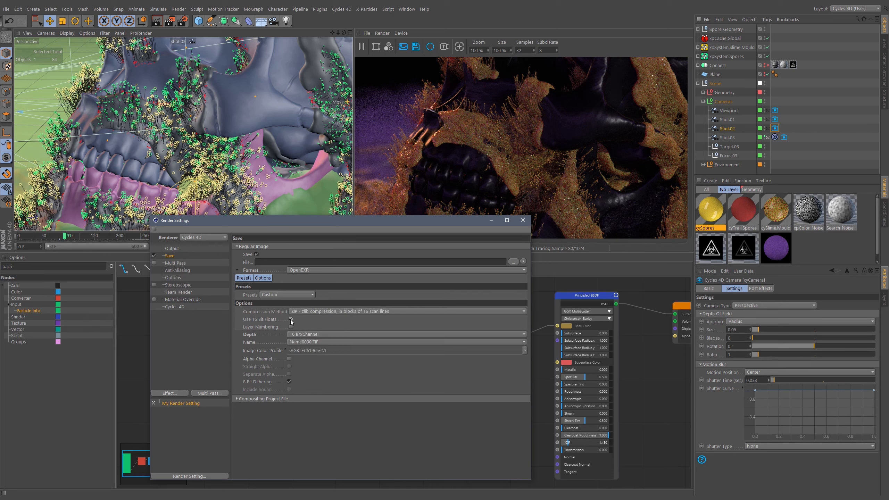
pyautogui.click(237, 270)
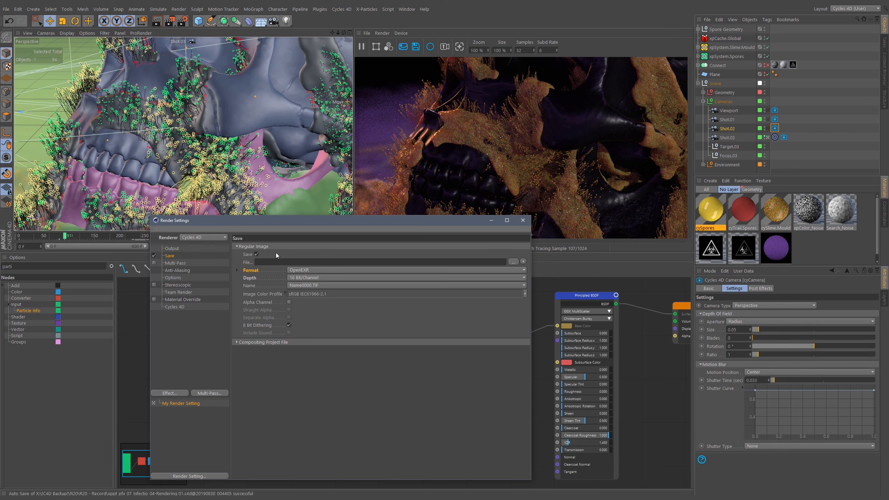
# Enable Multi-Pass rendering and open the choice of passes to add
pyautogui.click(154, 263)
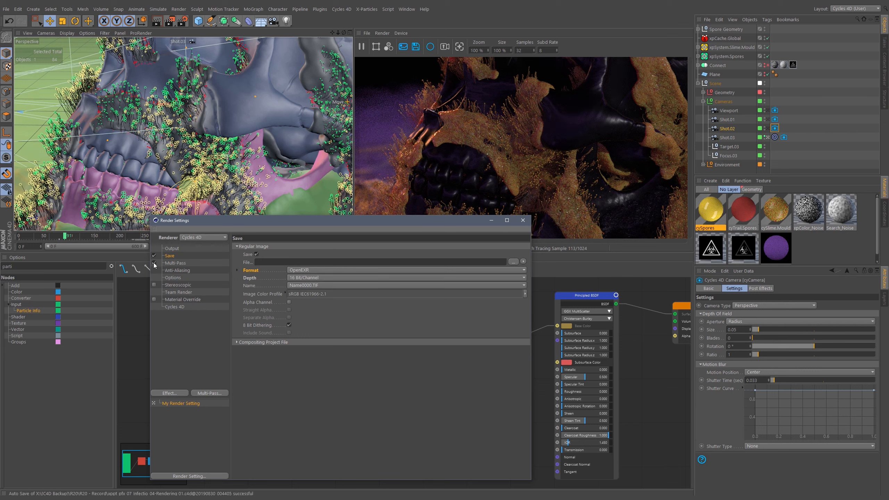
pyautogui.rightClick(174, 264)
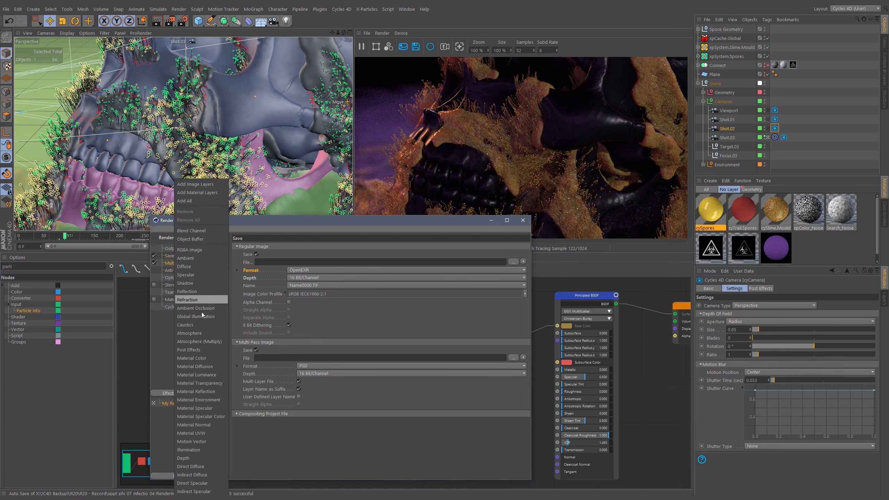